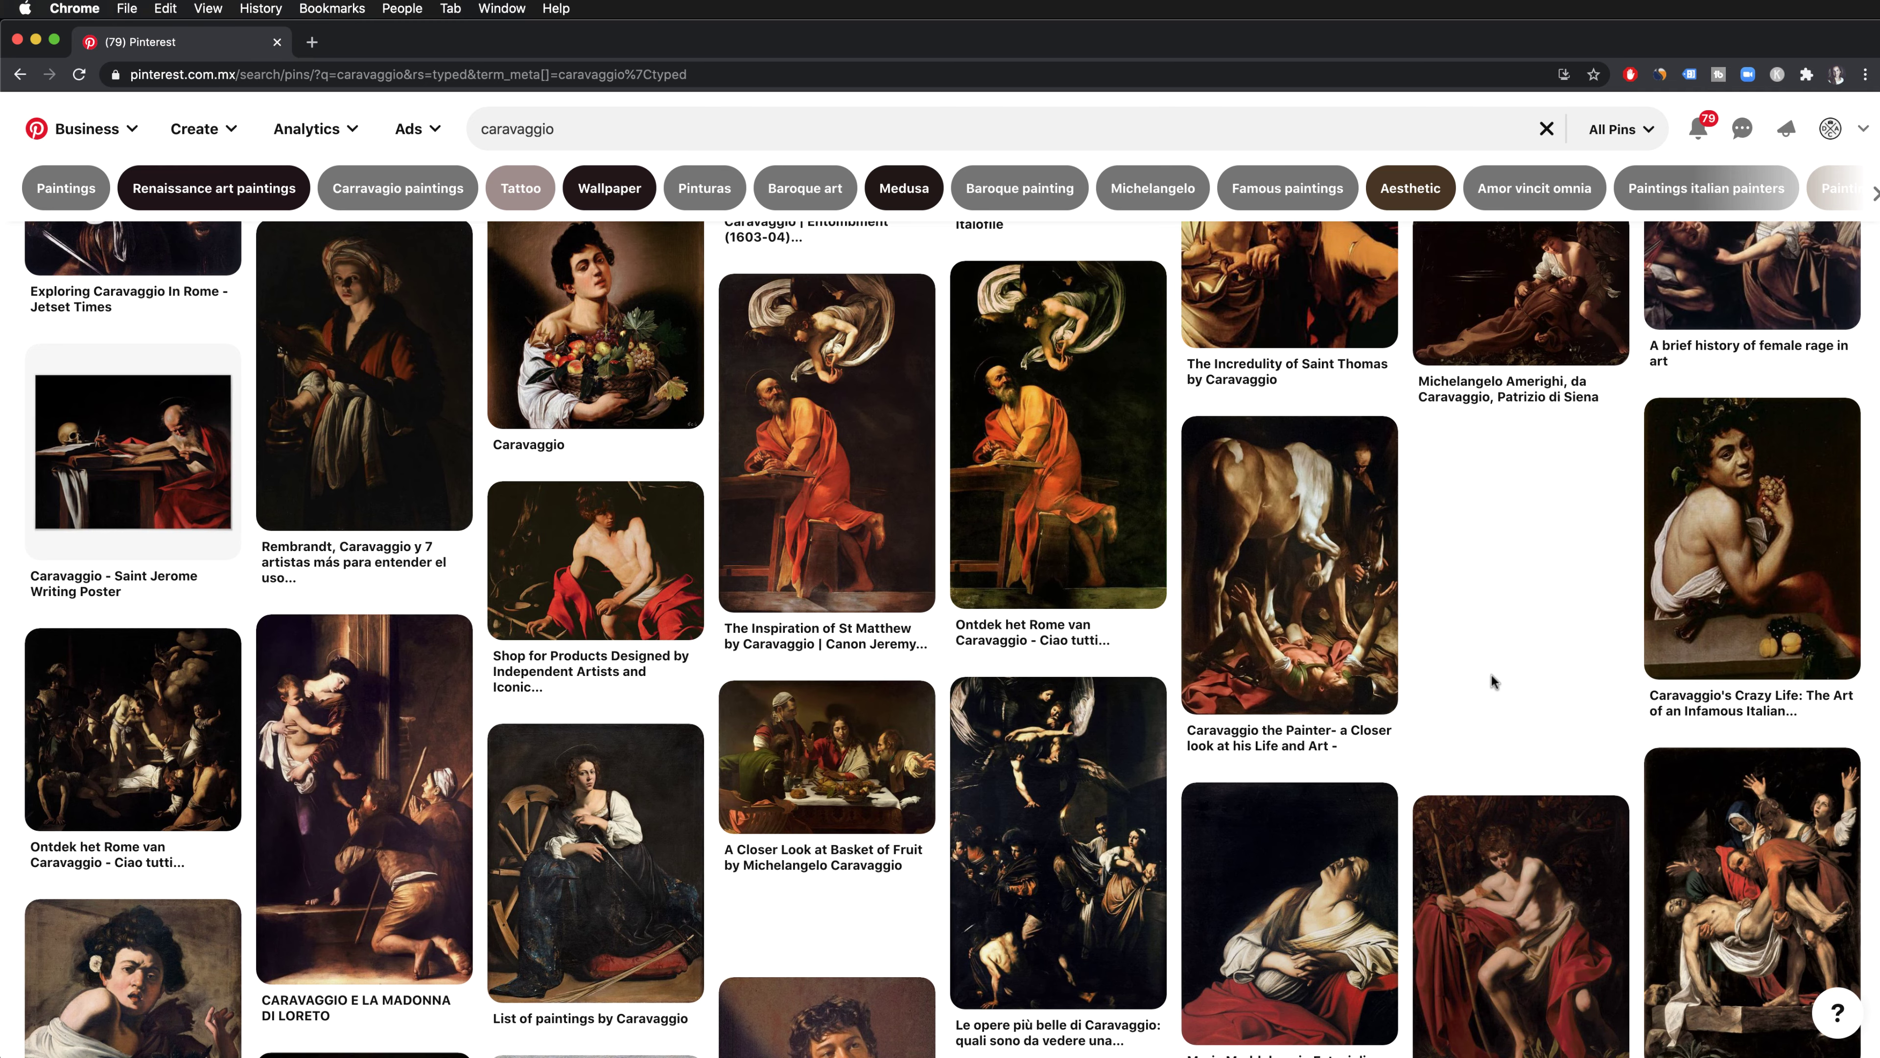
Switch to Capture One and compare the original leaf portrait with its edited version using the before/after split.
key("super+Tab")
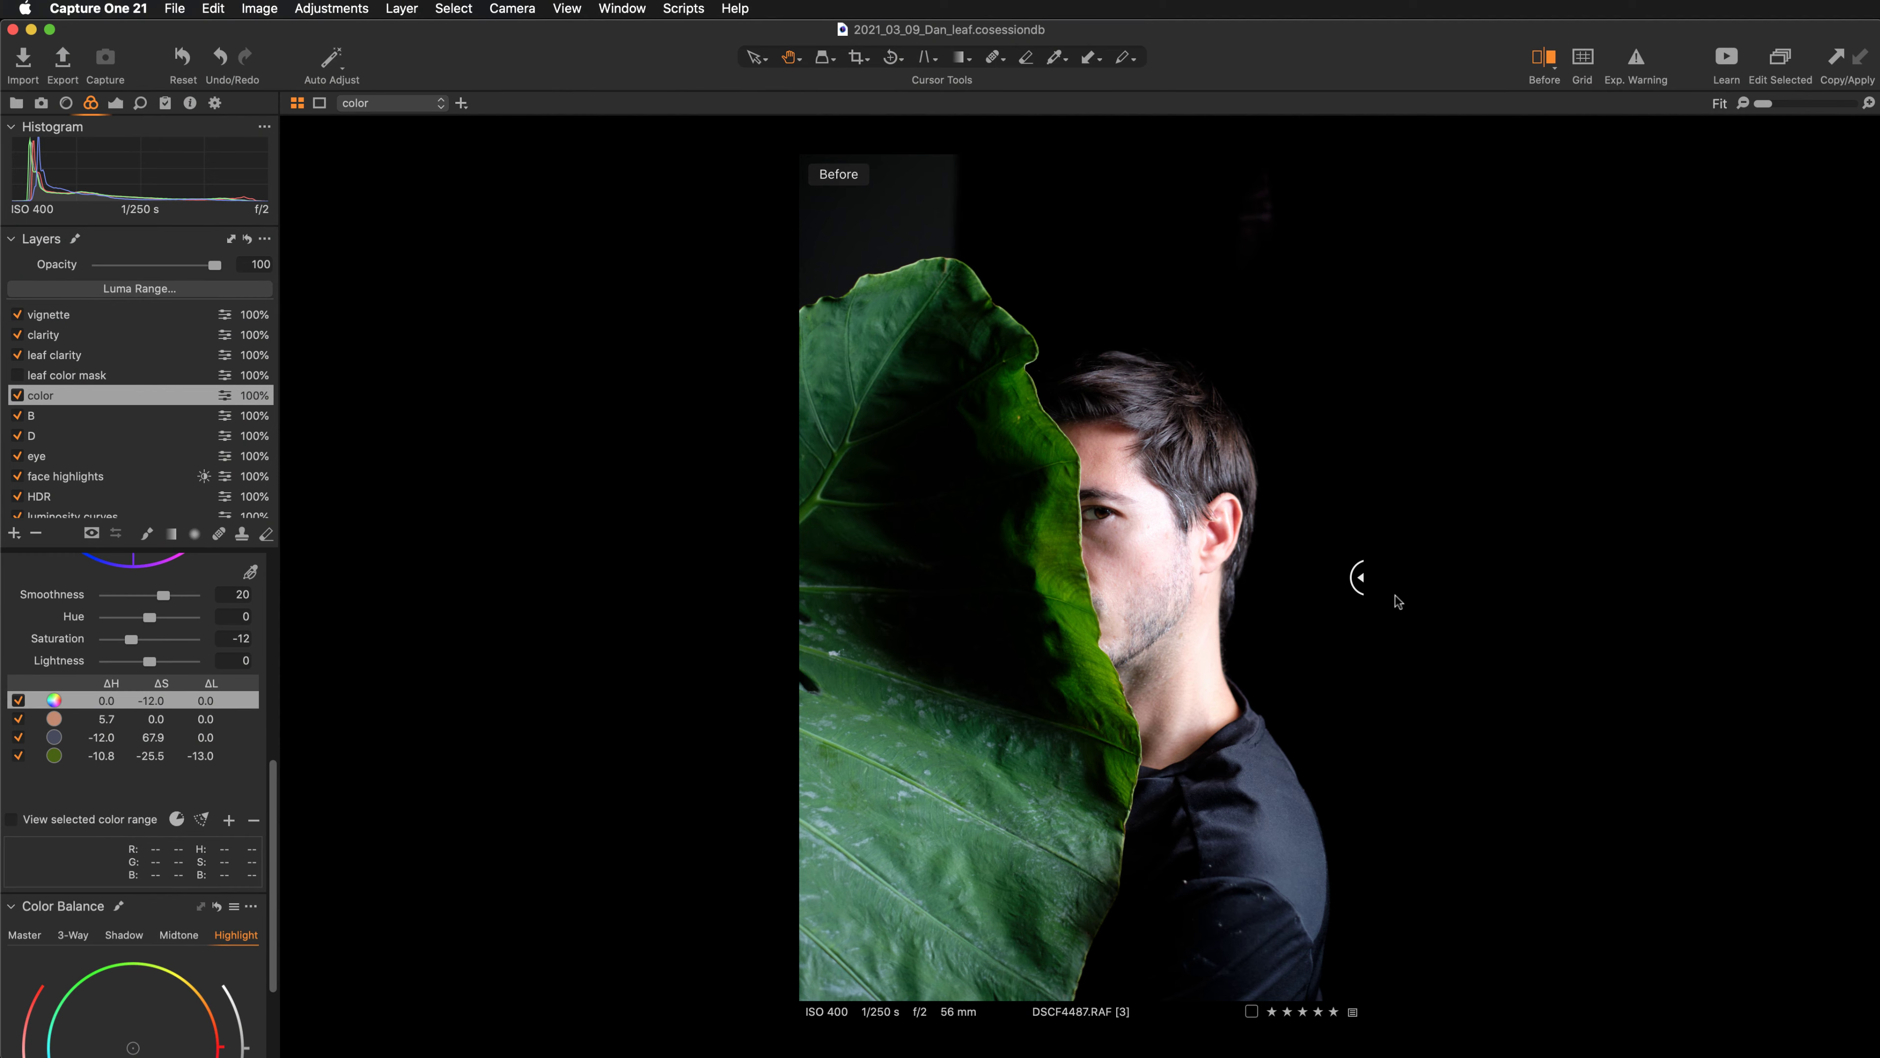
left_click_drag(1359, 577, 760, 622)
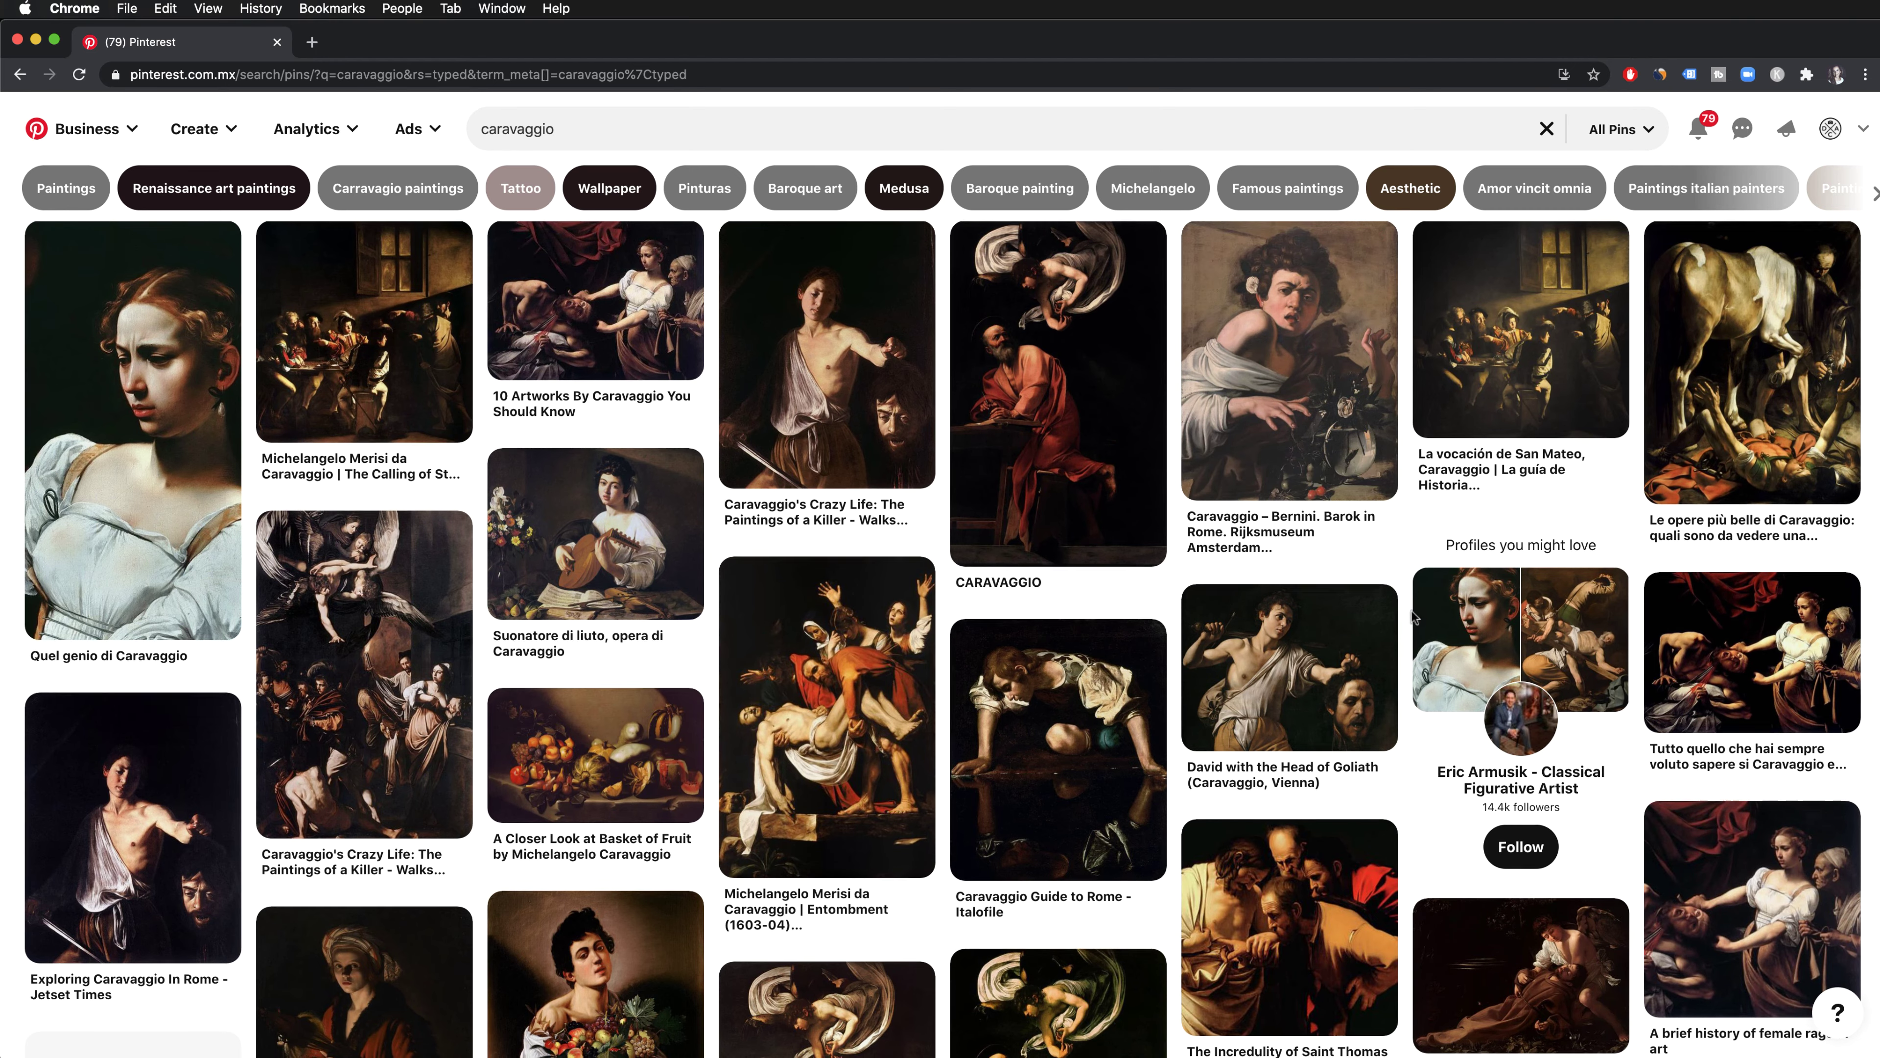
Examine the Caravaggio painting results on Pinterest as reference for the portrait edit.
scroll(1399, 563, "down", 5)
scroll(1416, 619, "down", 3)
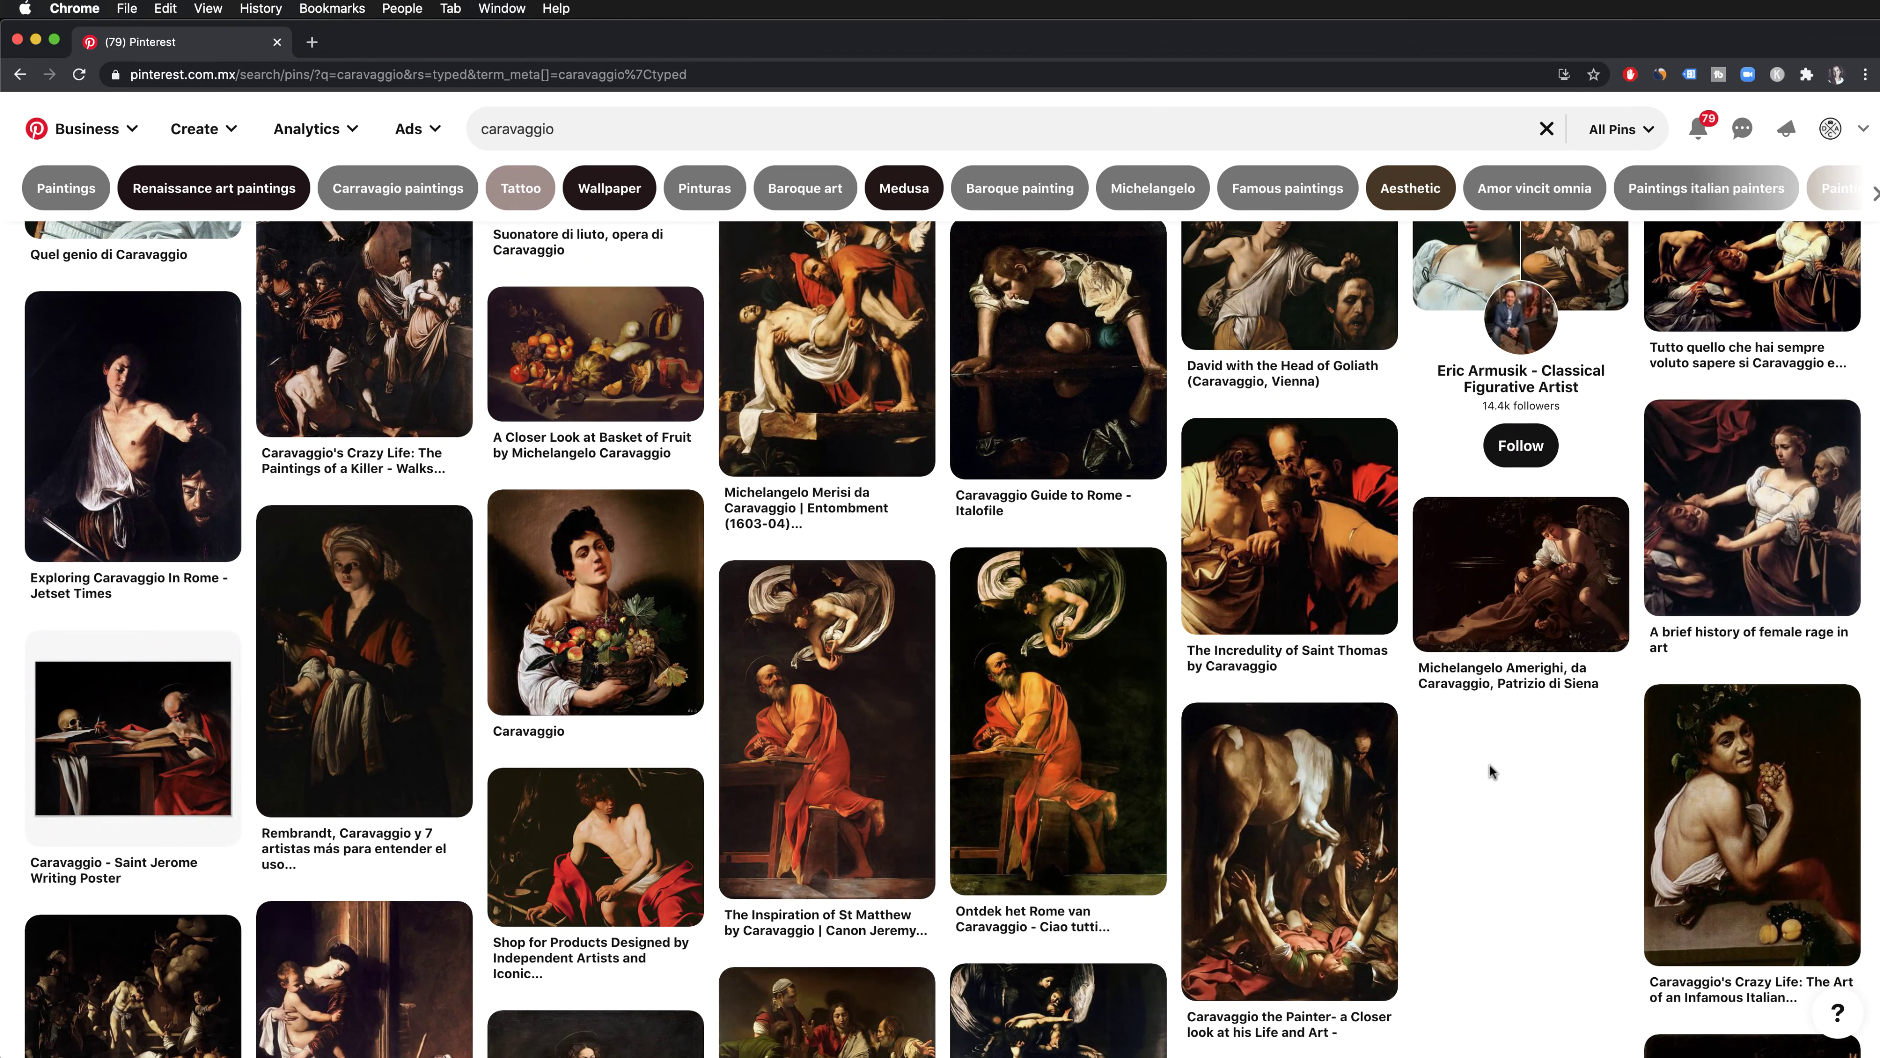
scroll(1486, 766, "down", 3)
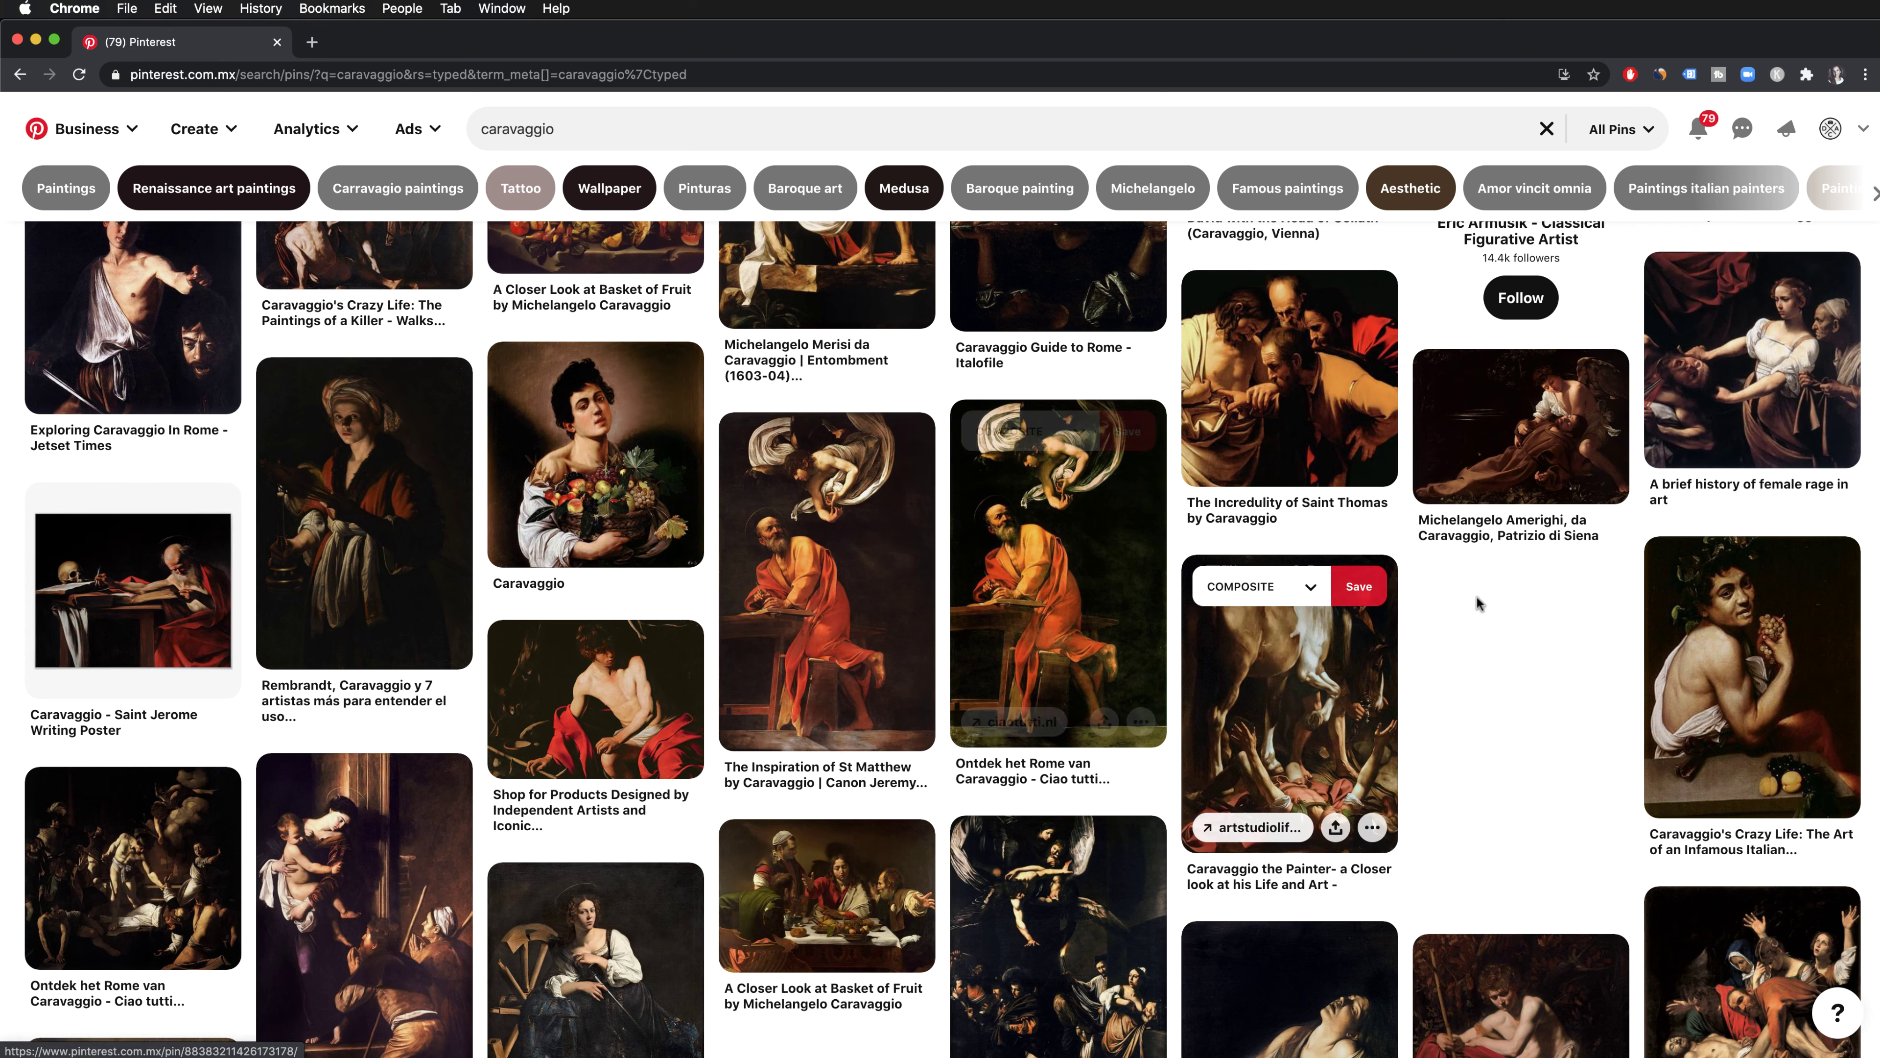
scroll(1503, 649, "down", 3)
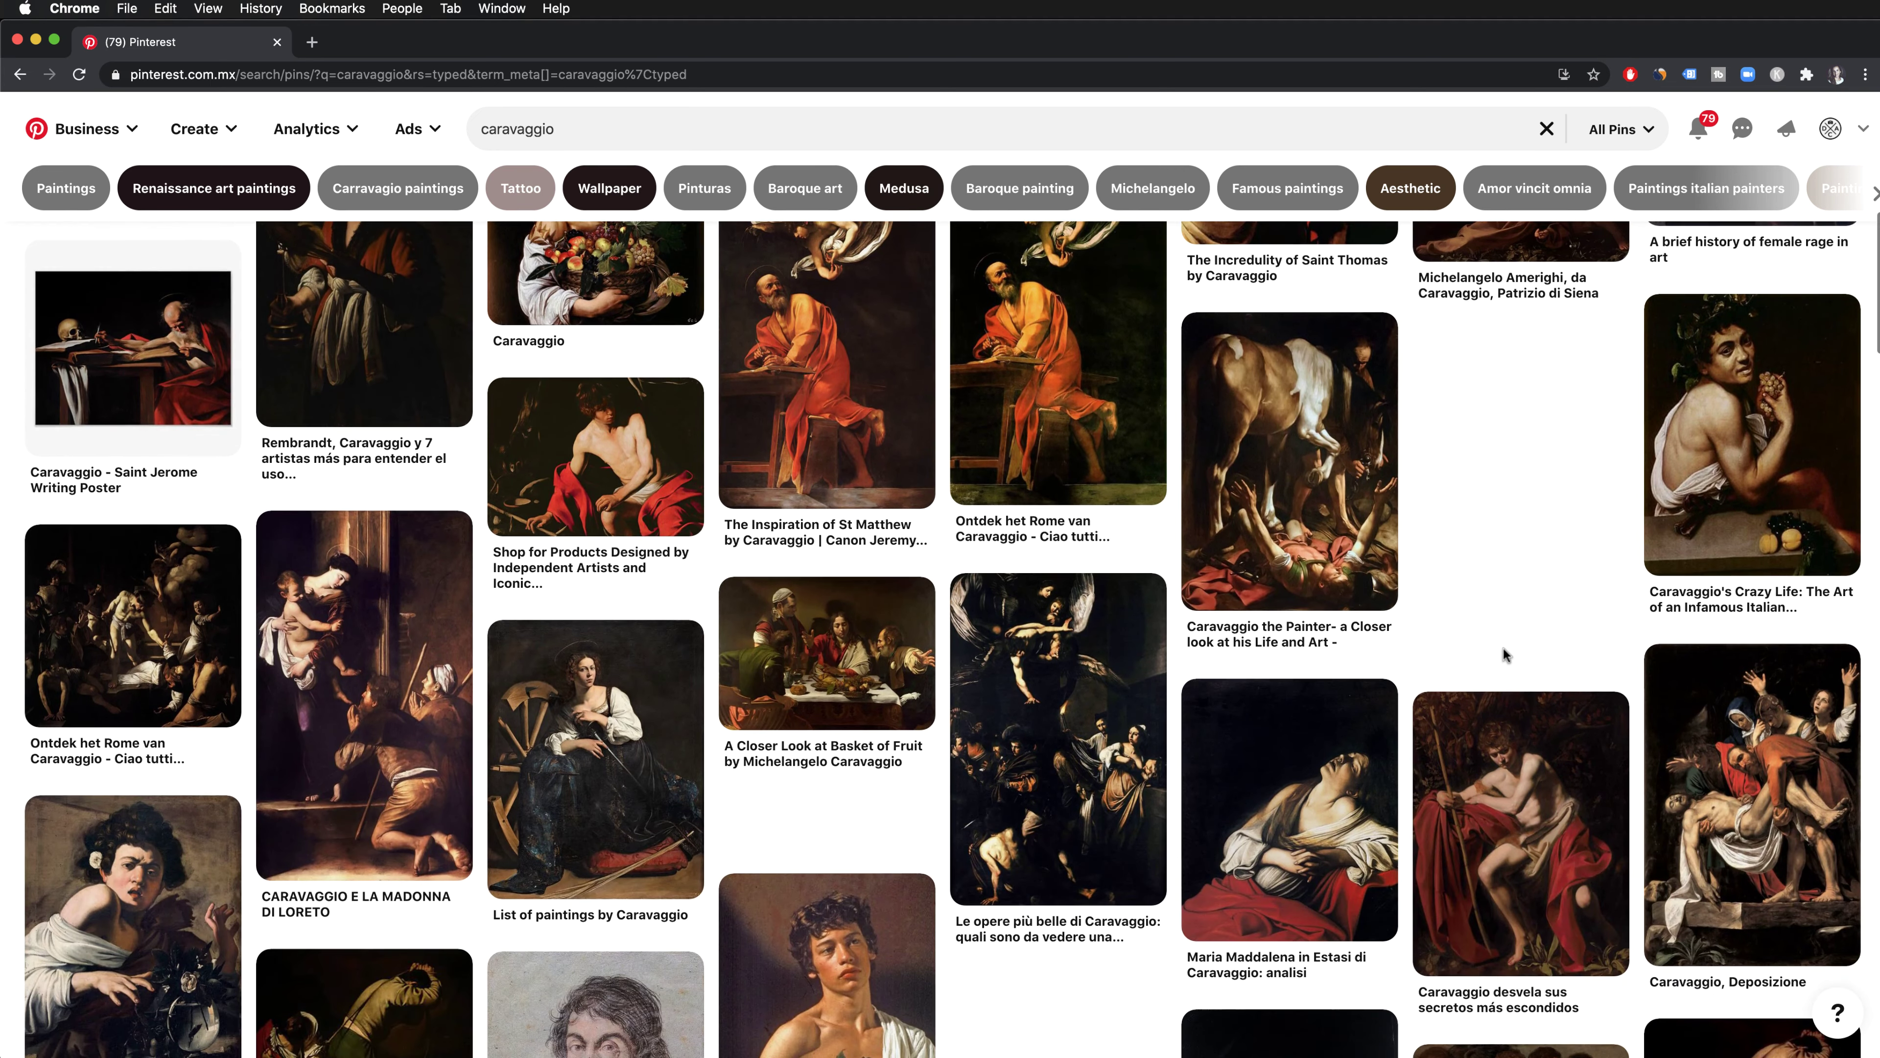
scroll(1503, 646, "down", 2)
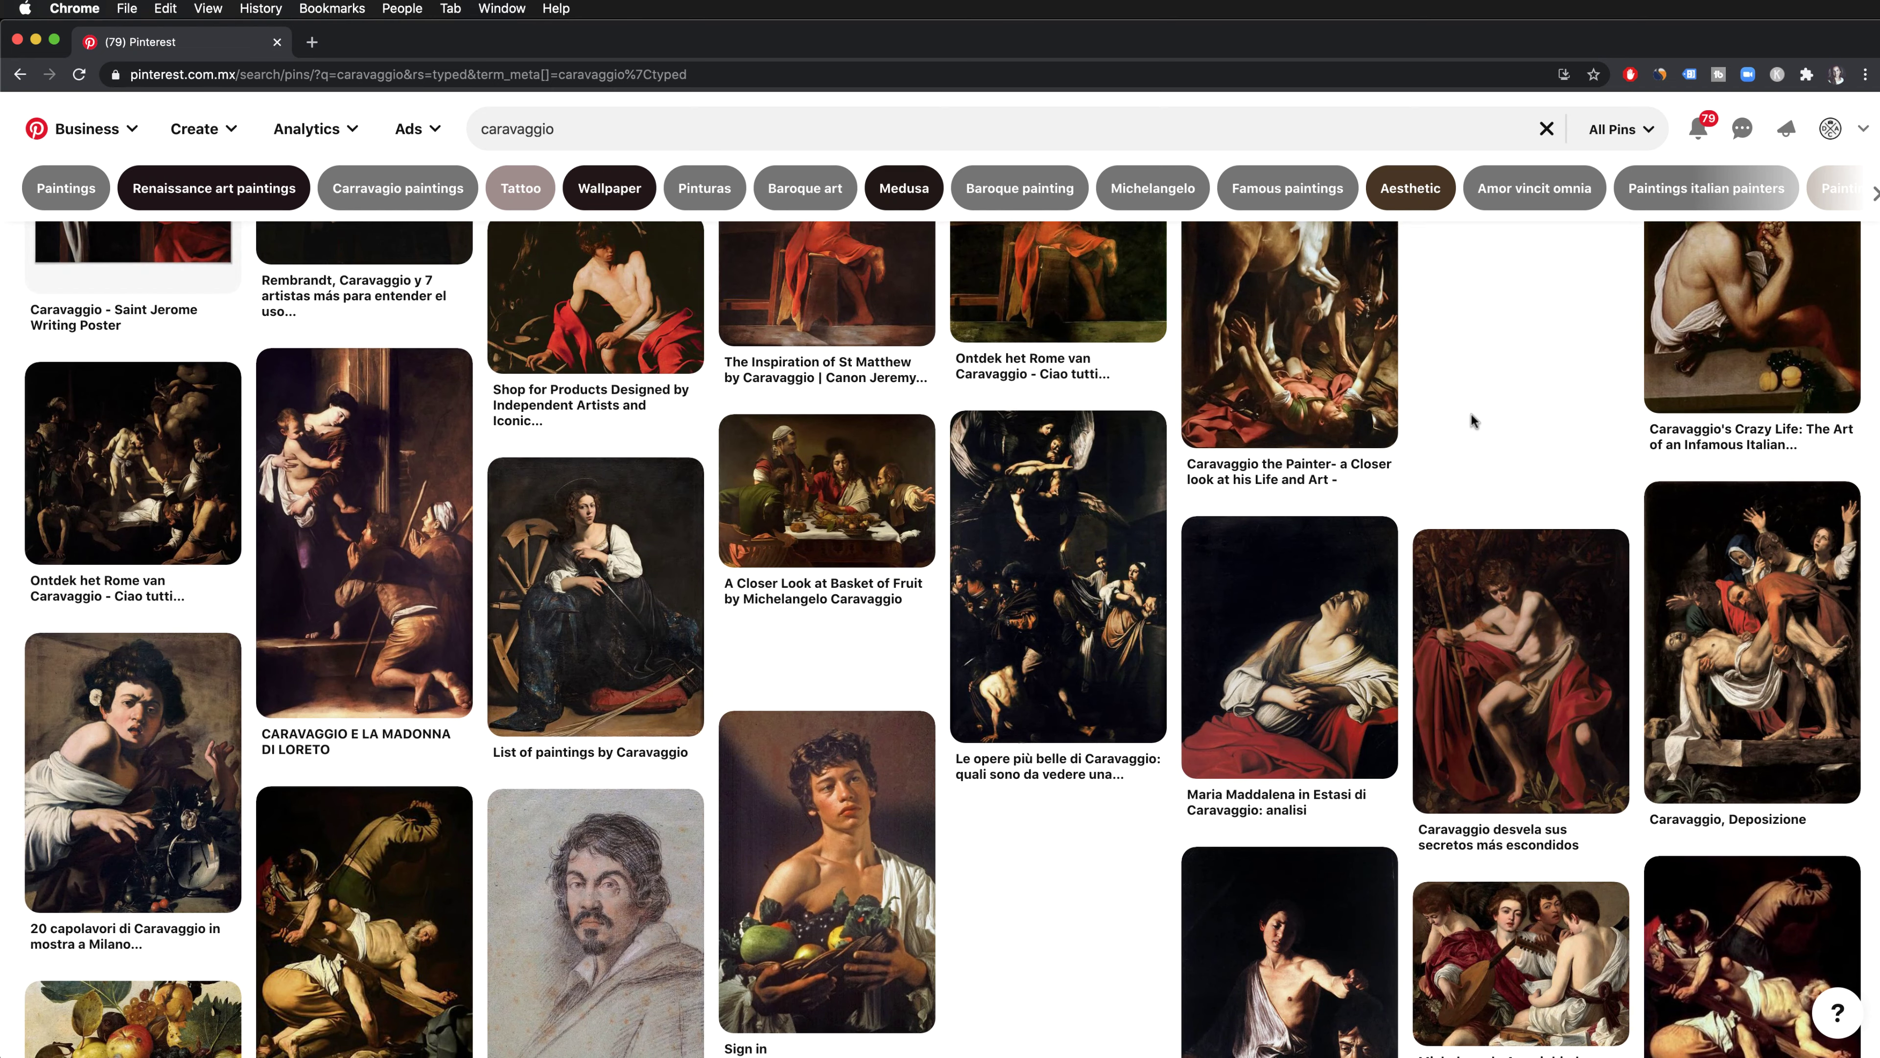
scroll(1473, 421, "down", 1)
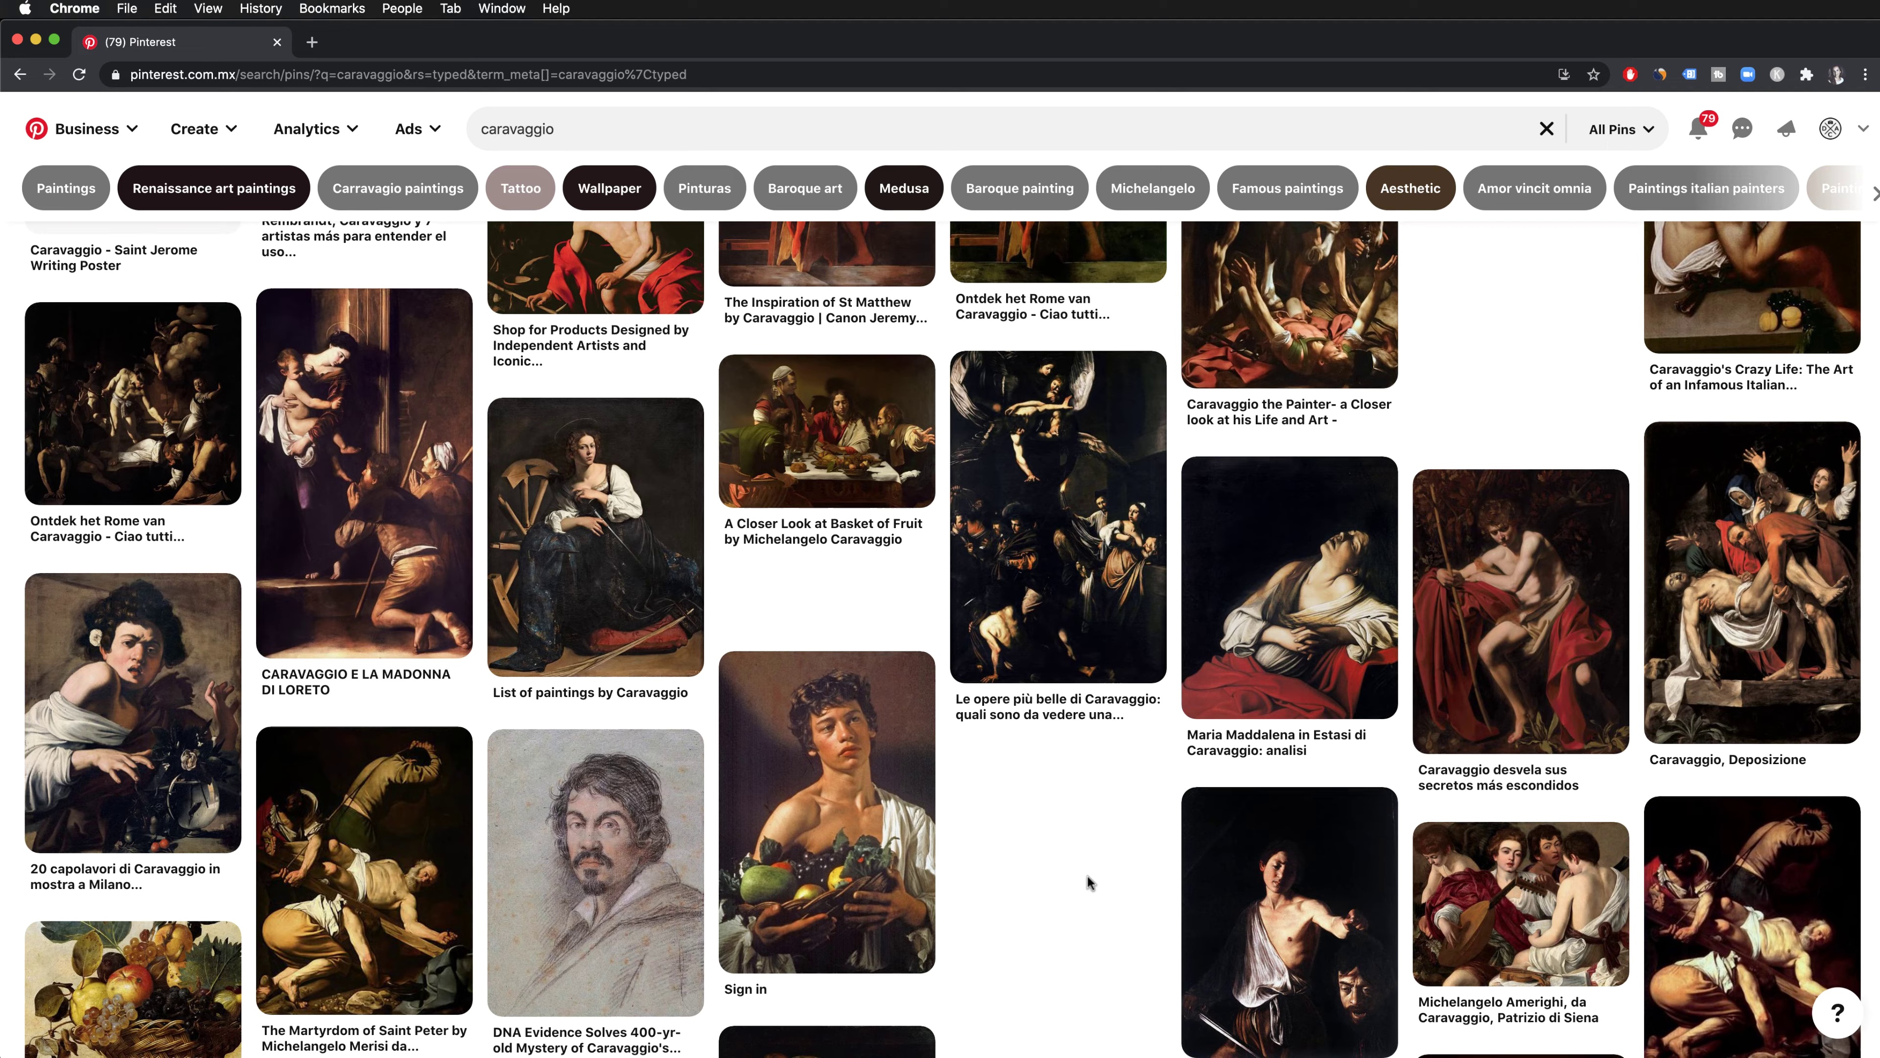
scroll(1088, 881, "down", 5)
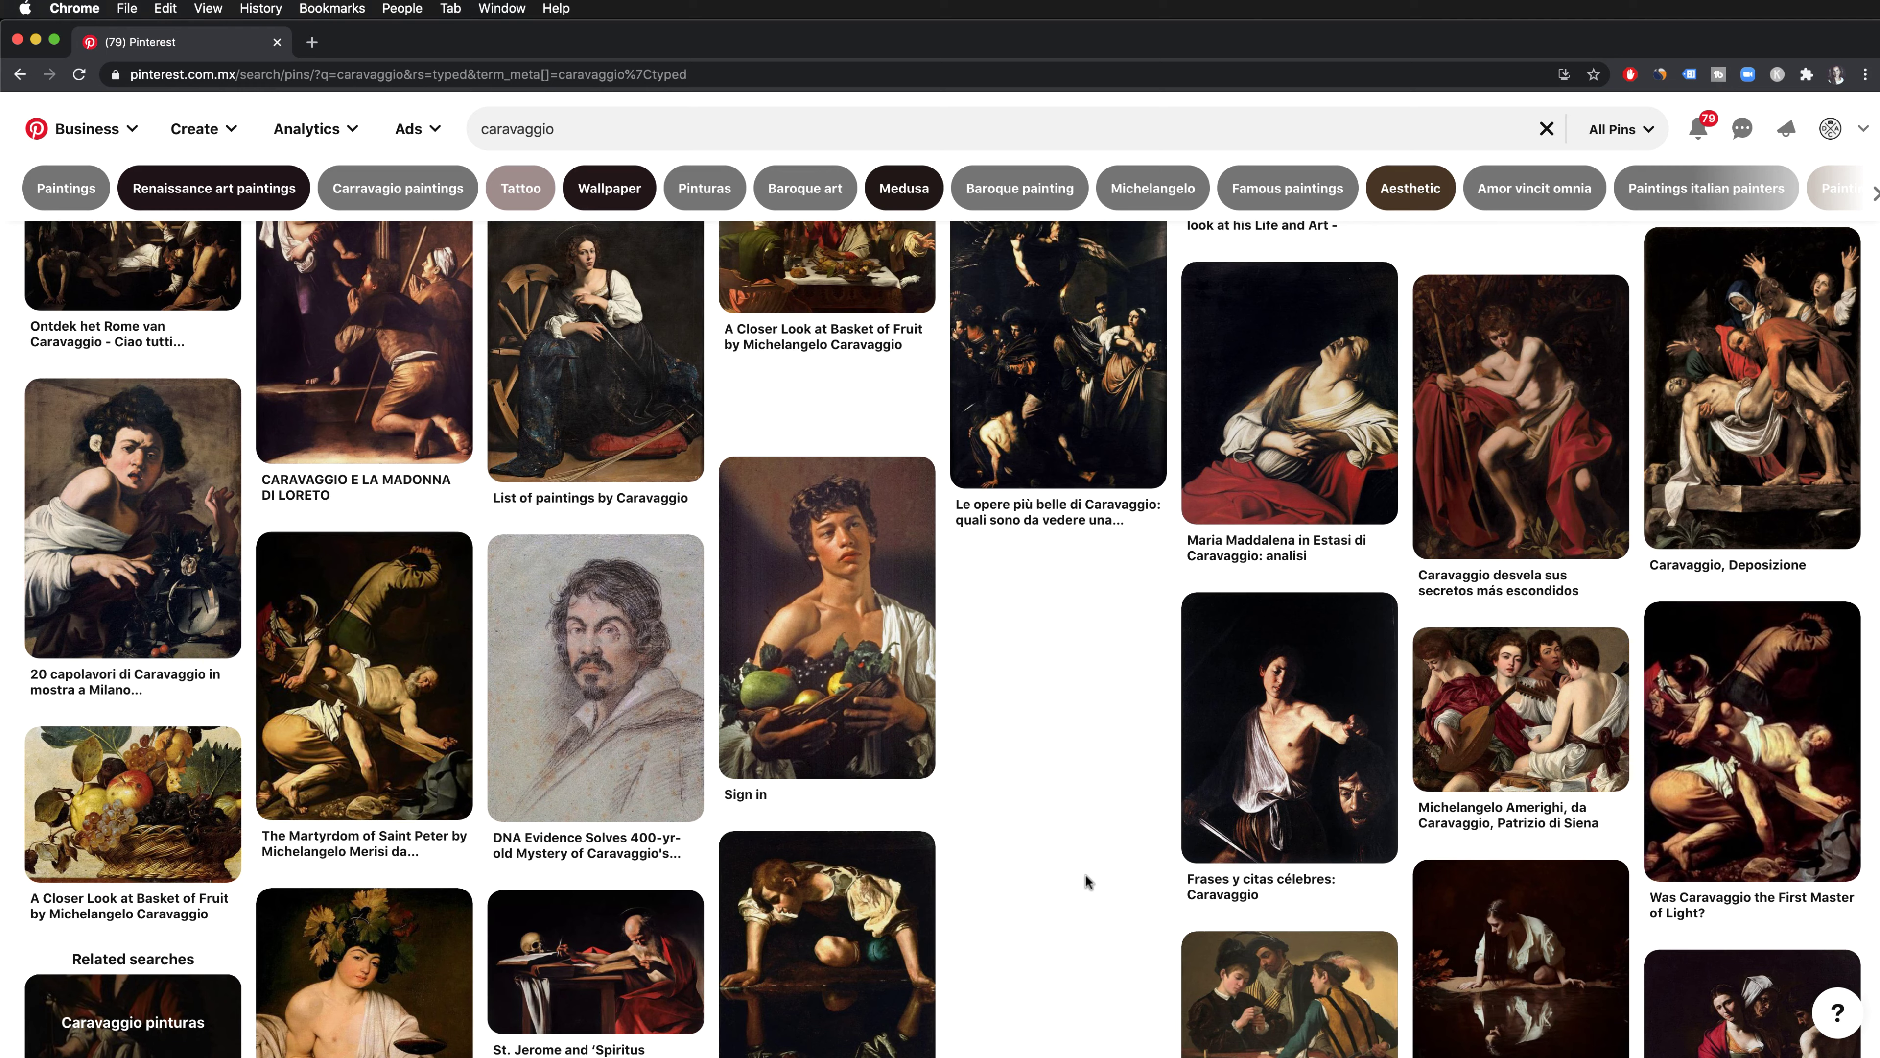
mouse_move(1161, 673)
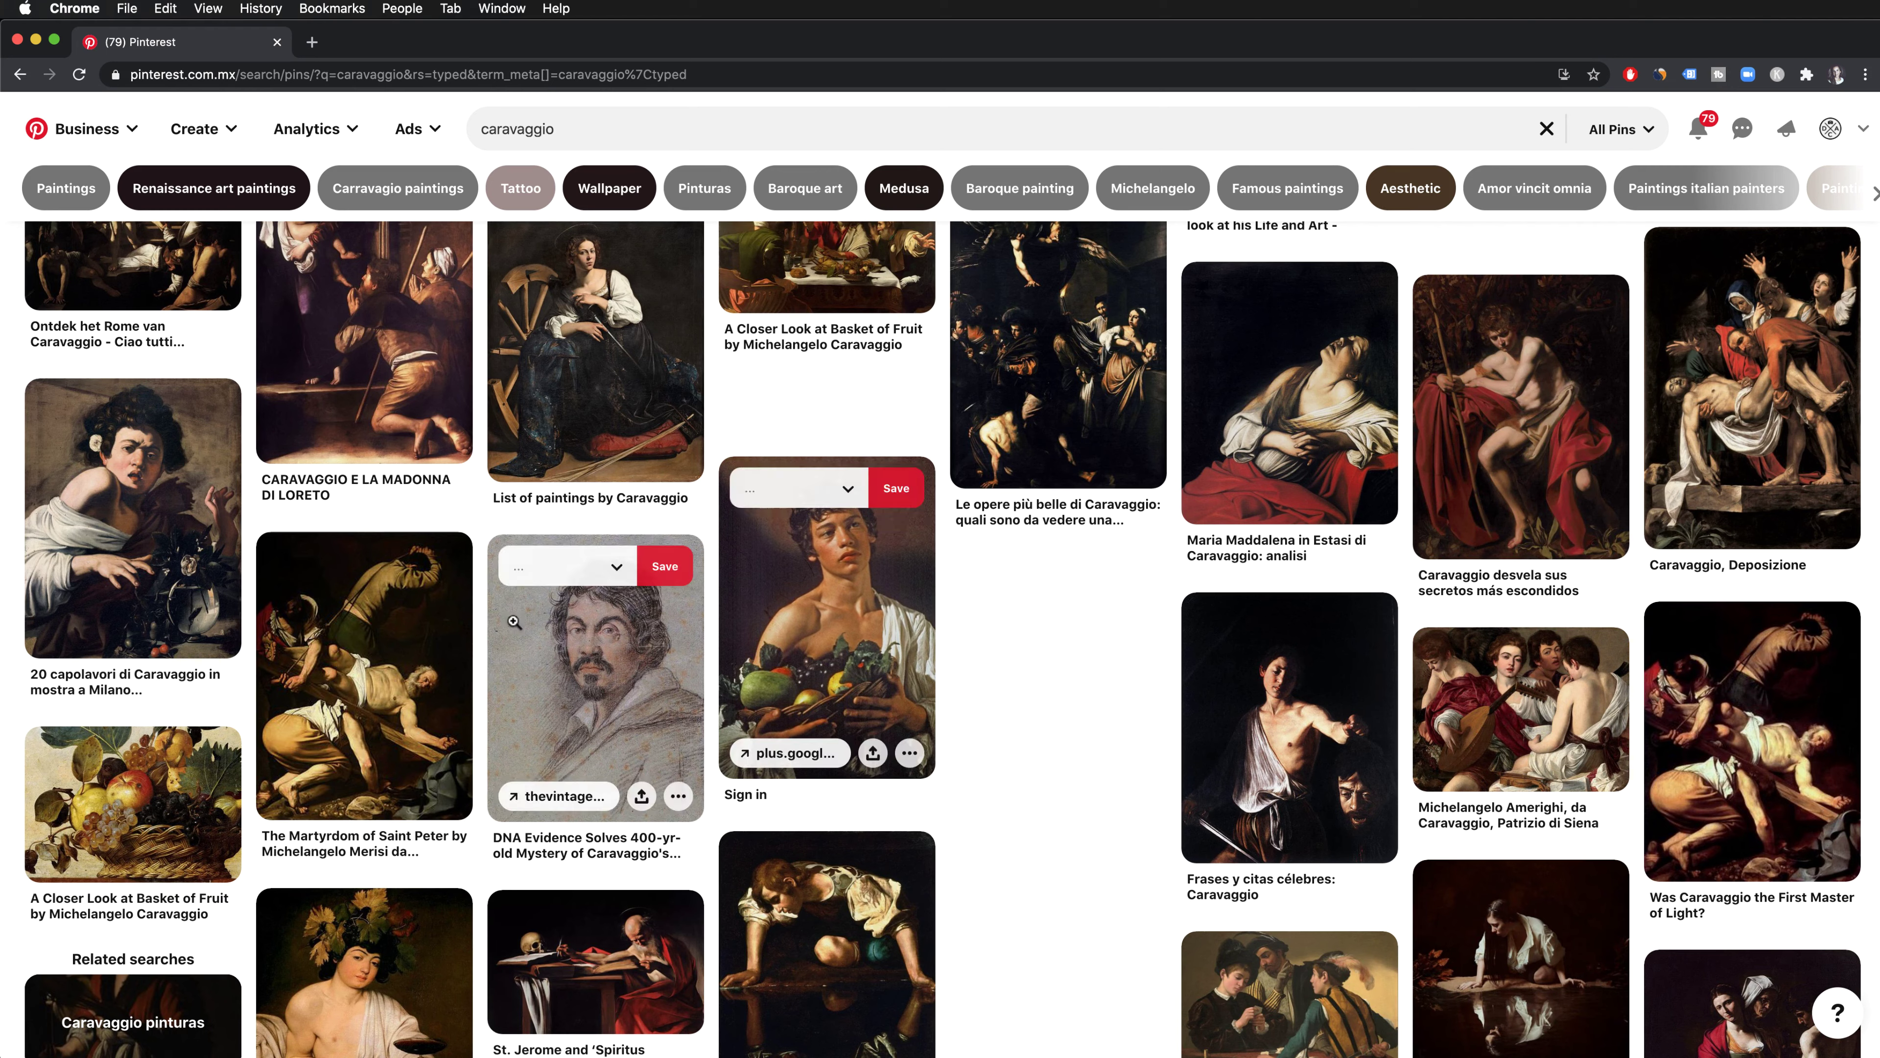
mouse_move(334, 730)
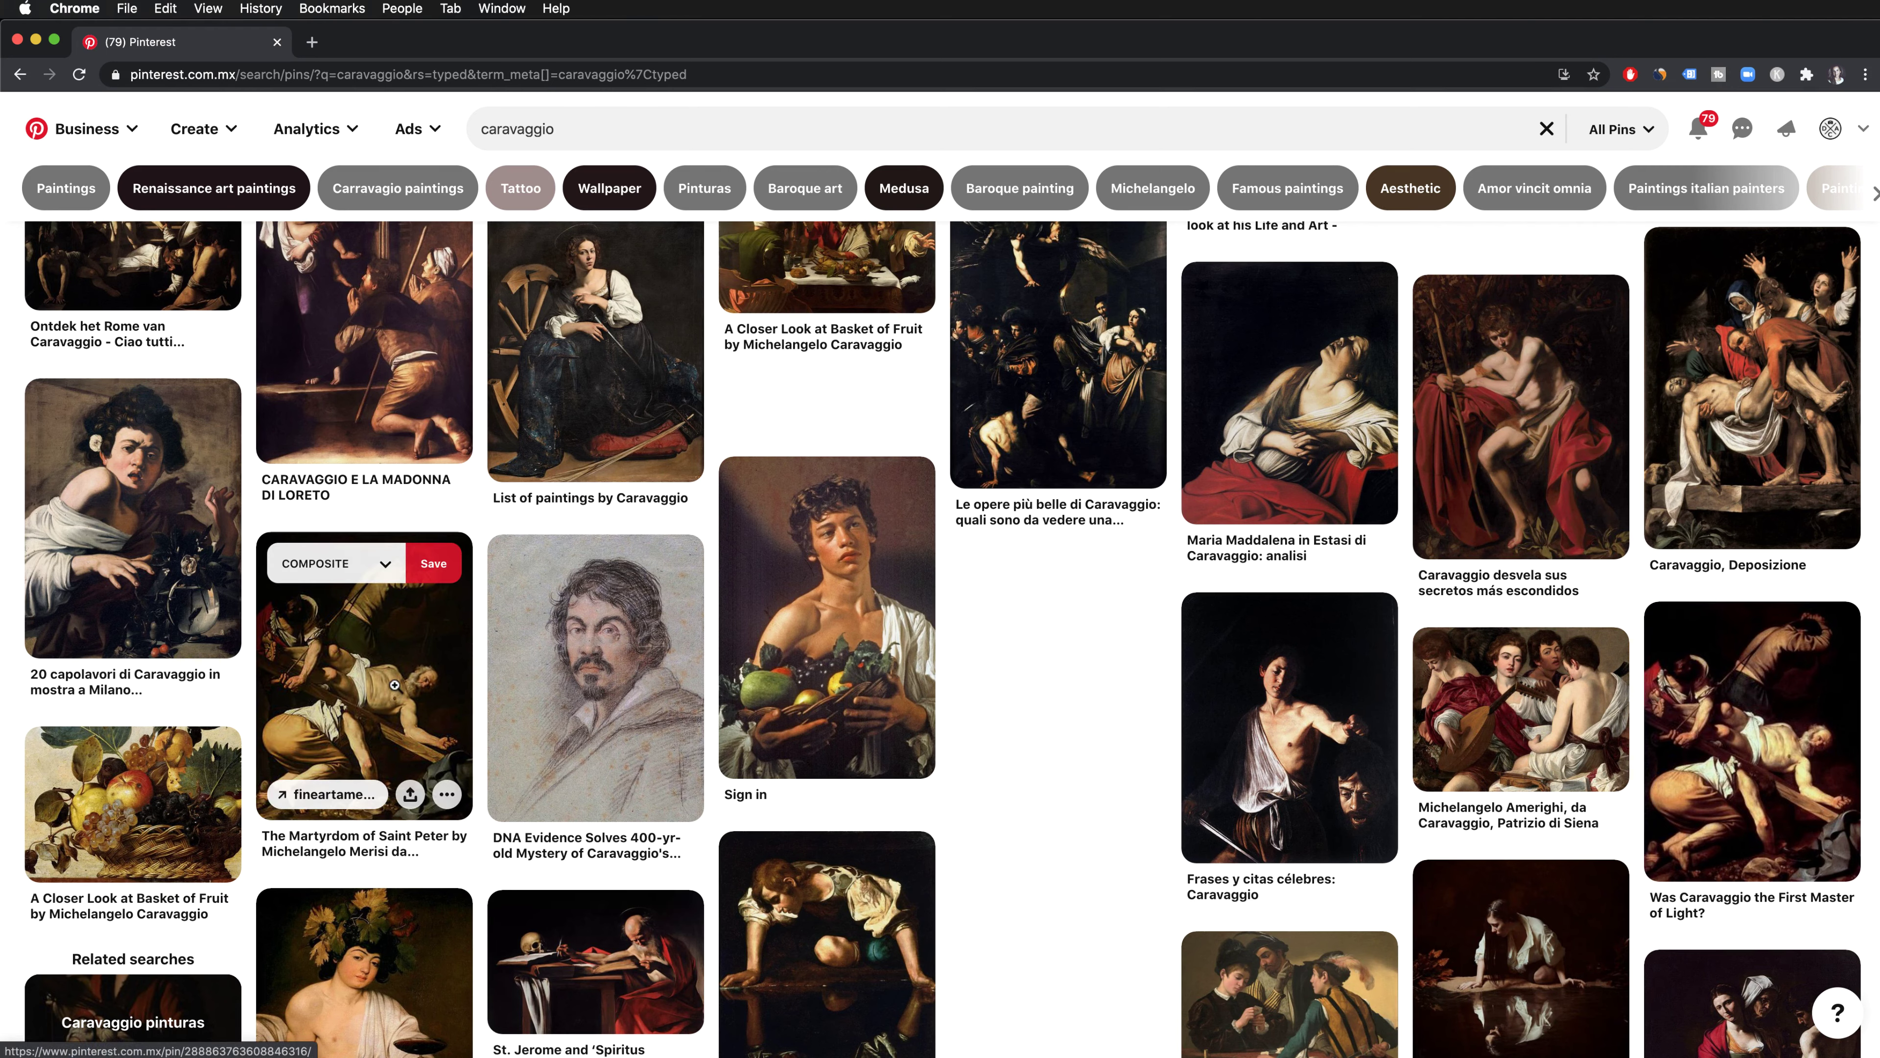
mouse_move(91, 535)
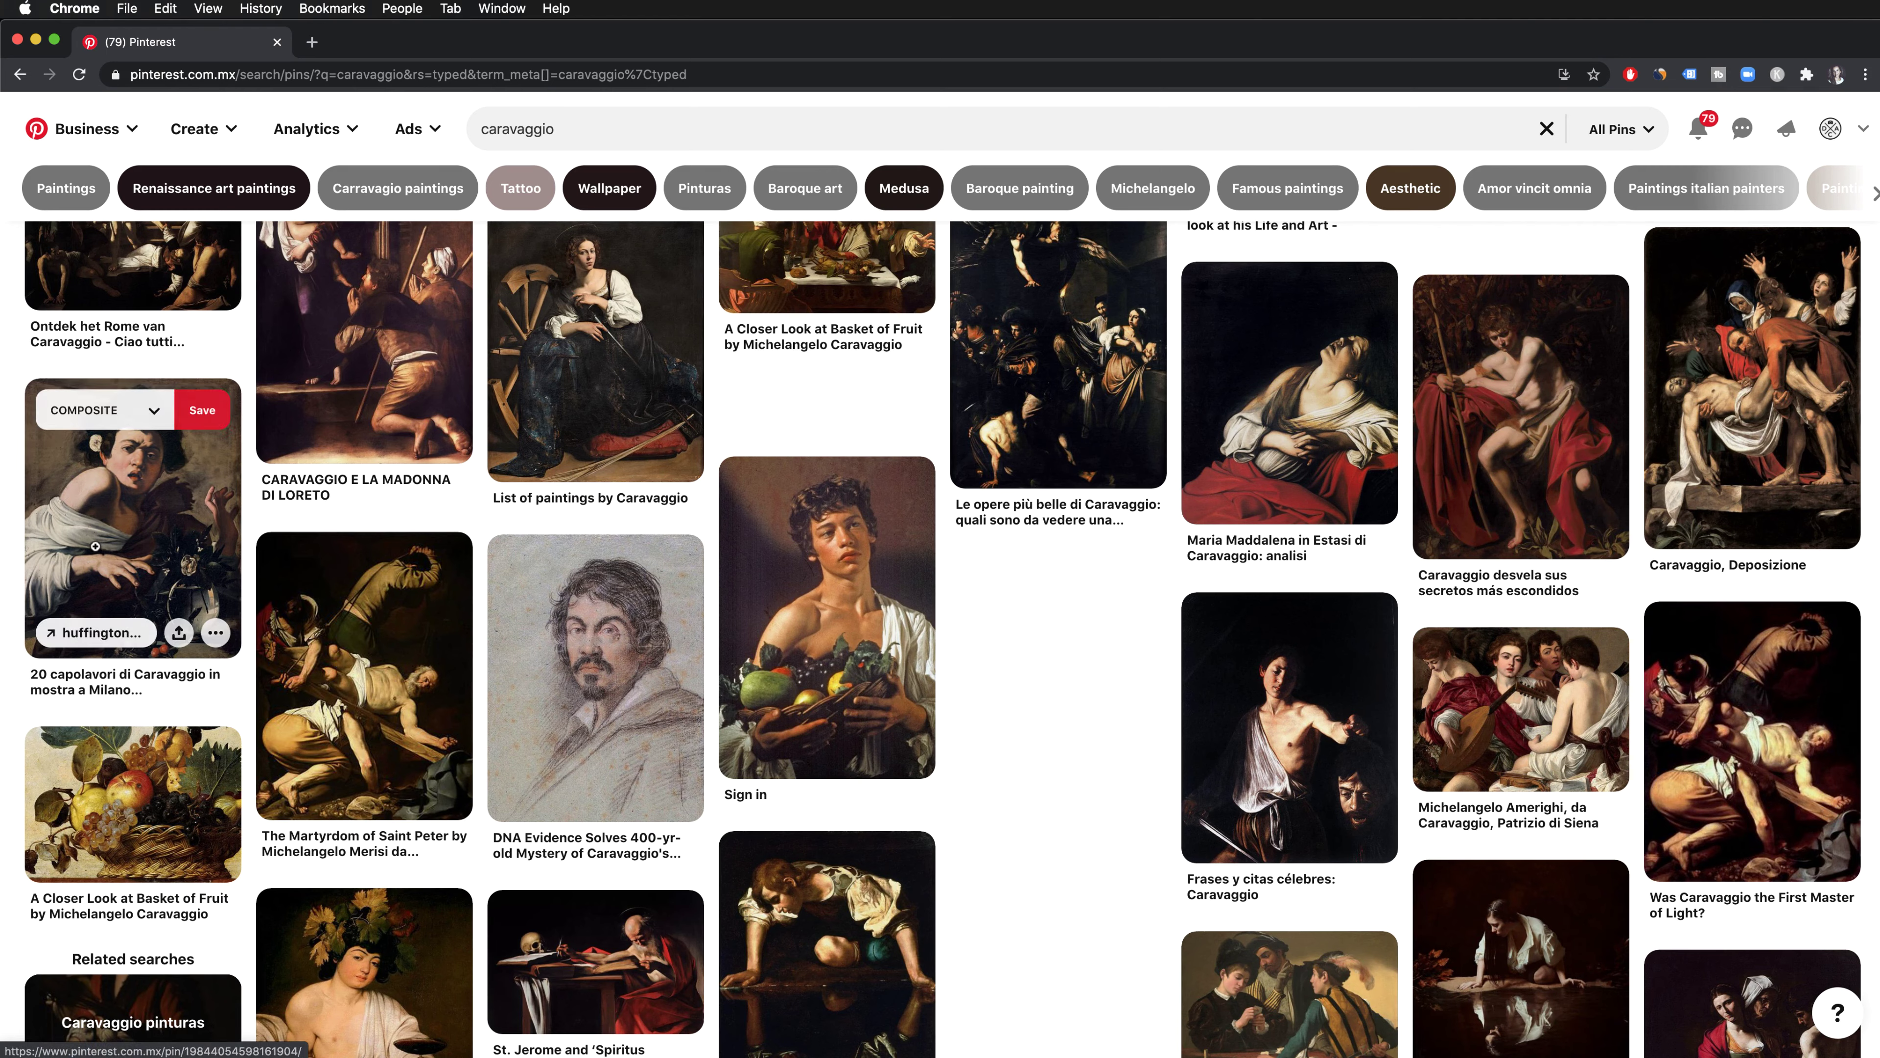
scroll(1047, 667, "up", 7)
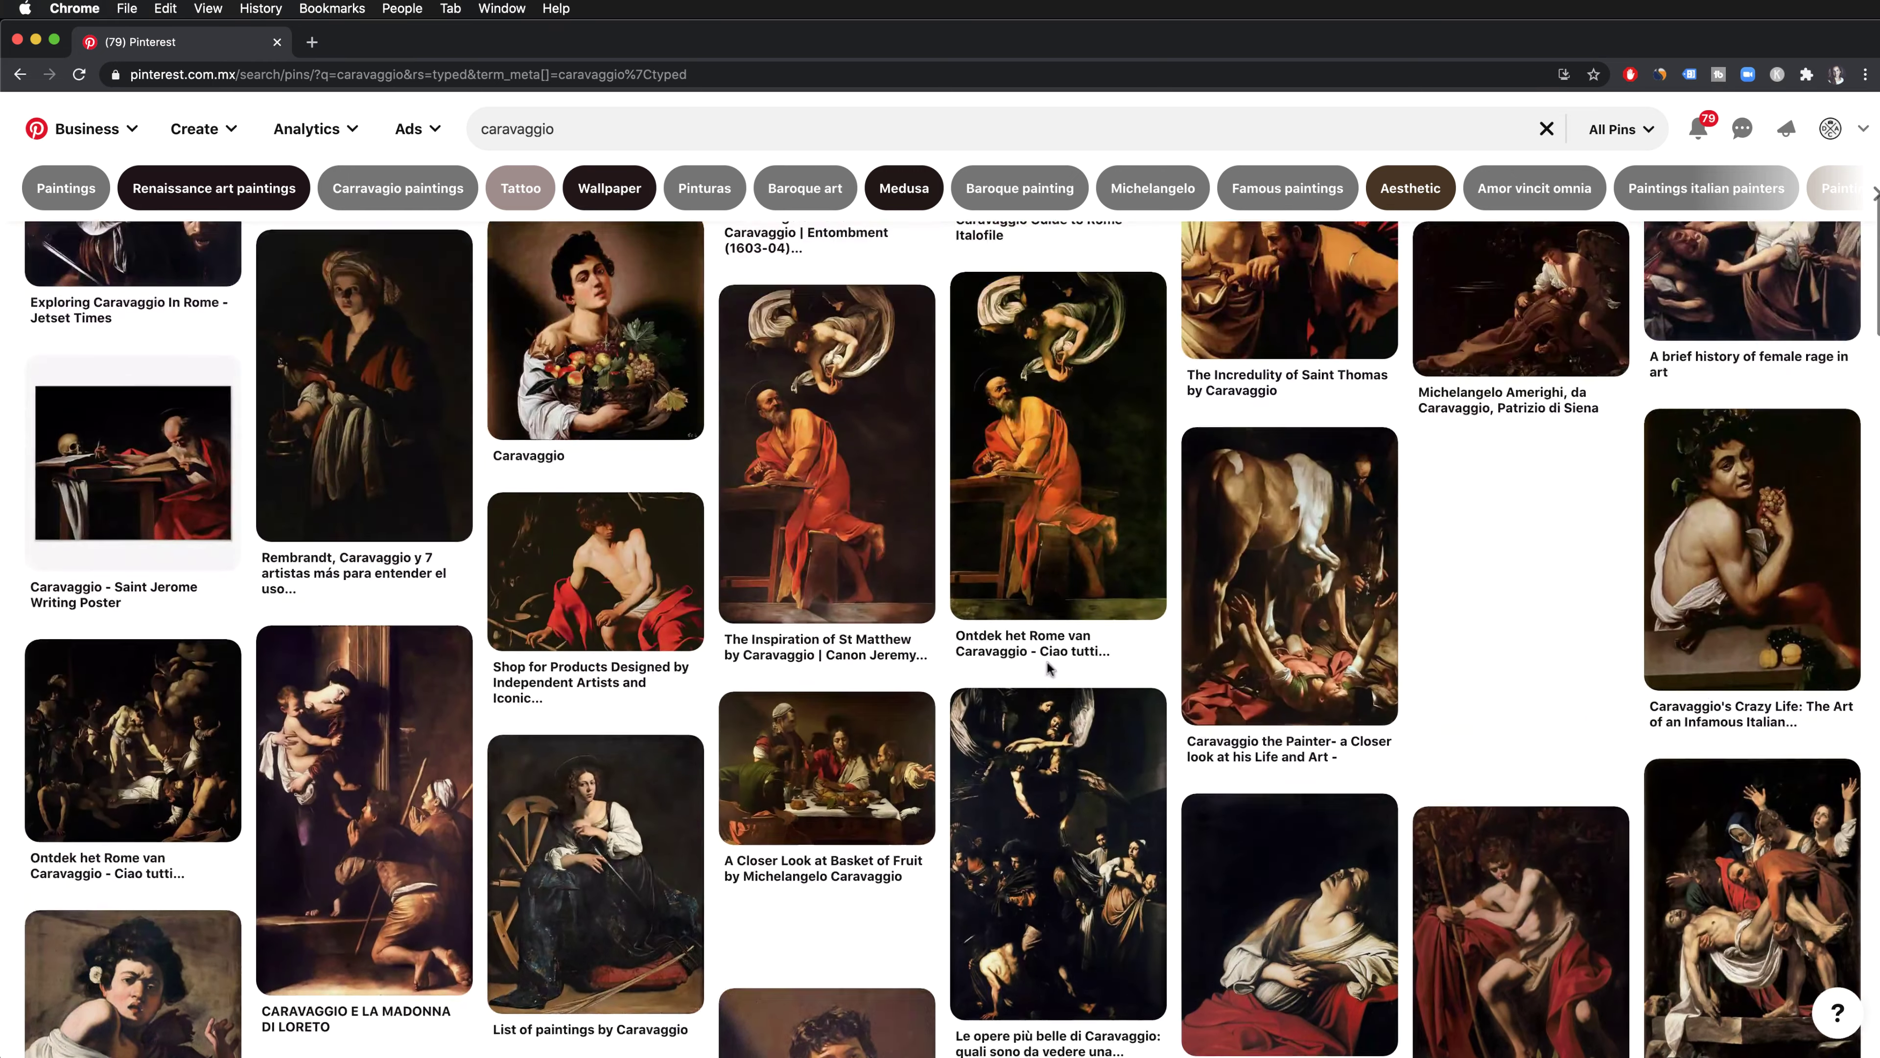
scroll(1047, 666, "up", 3)
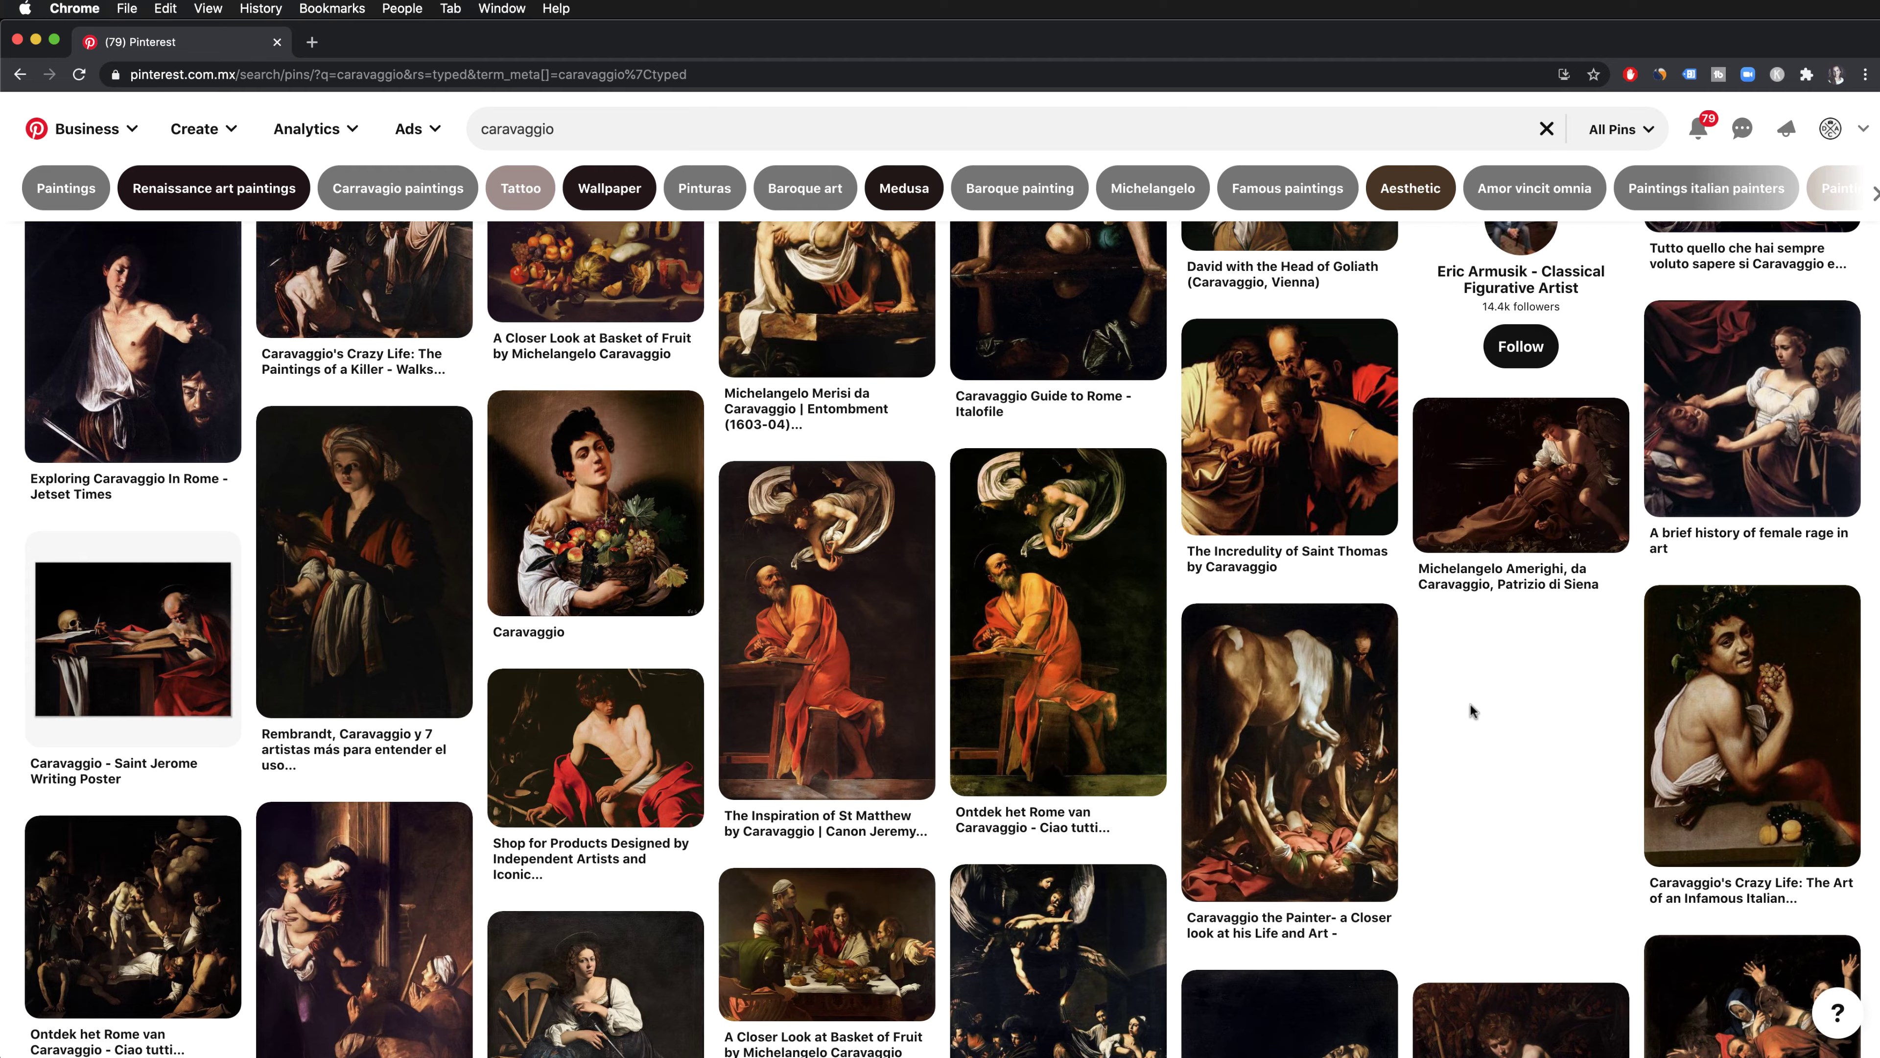
scroll(1480, 696, "up", 3)
scroll(1474, 711, "up", 1)
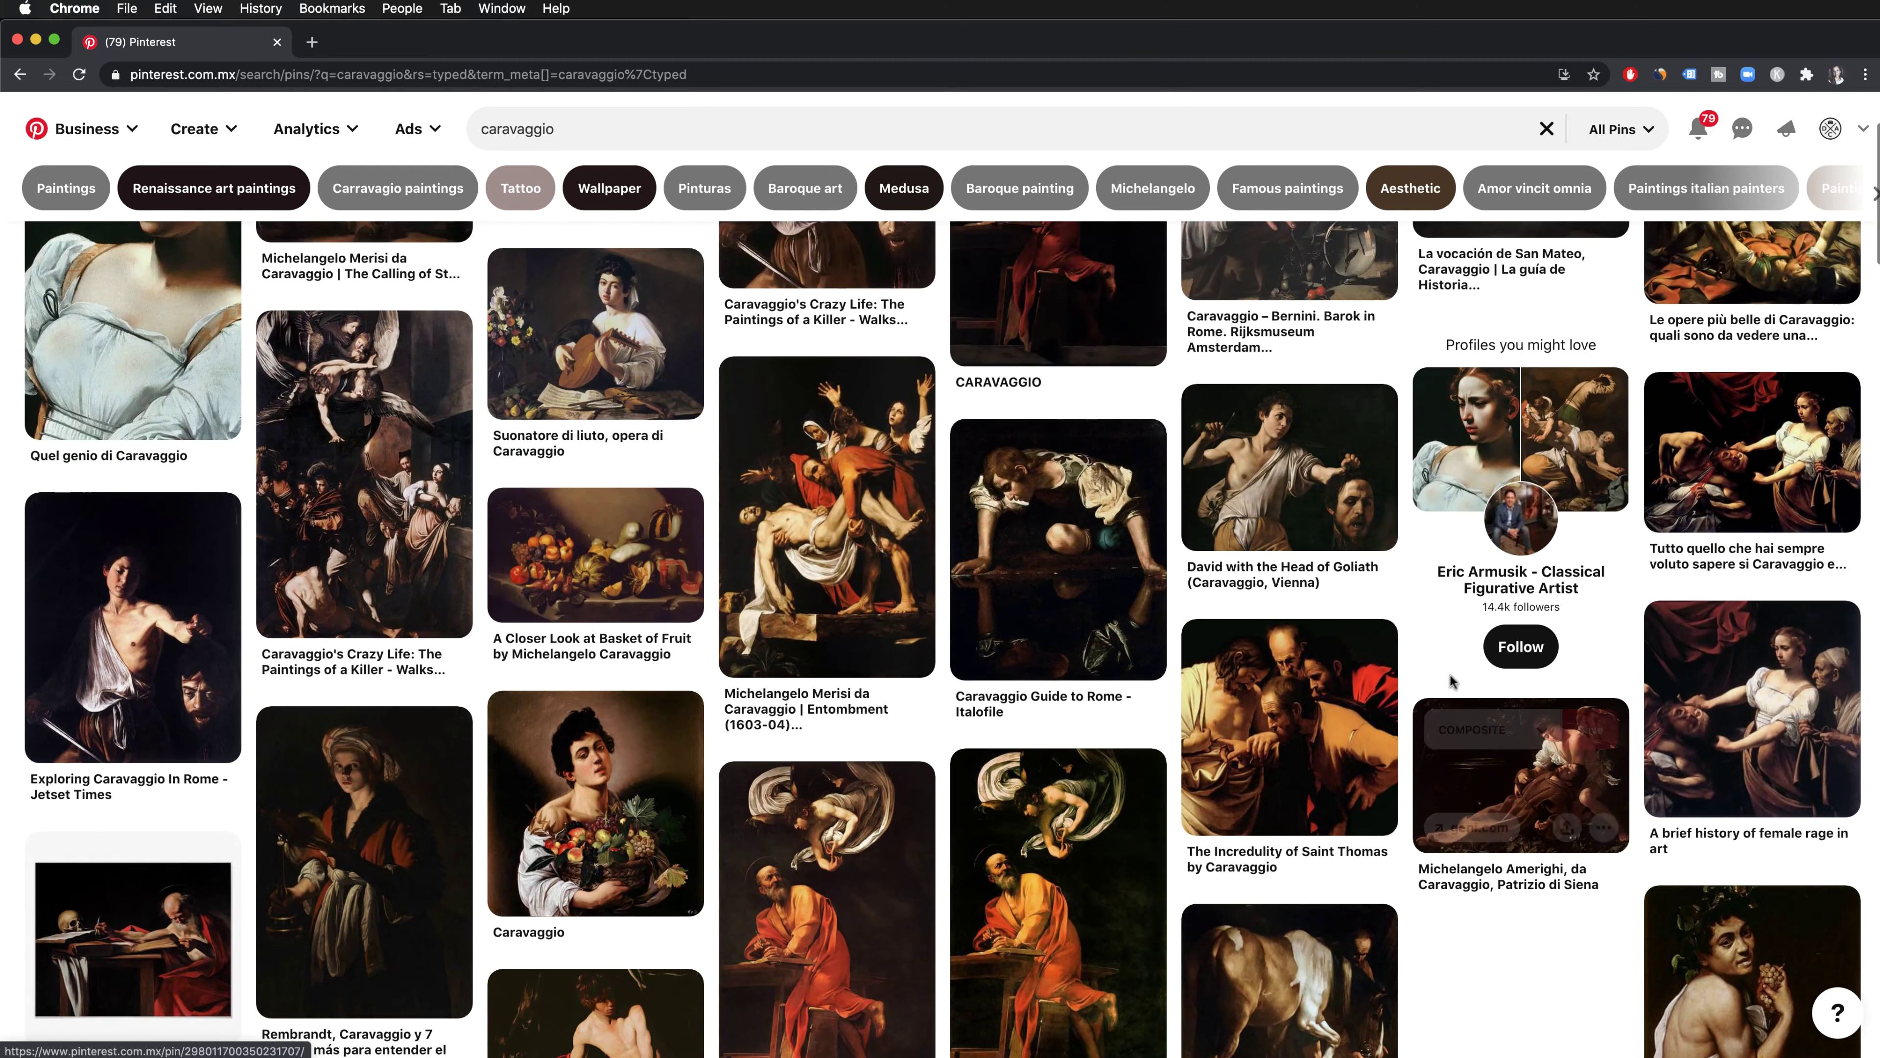
Return to Capture One, compare the portrait's original and edited versions across the full frame, and turn off the before/after view.
key("ctrl+Right")
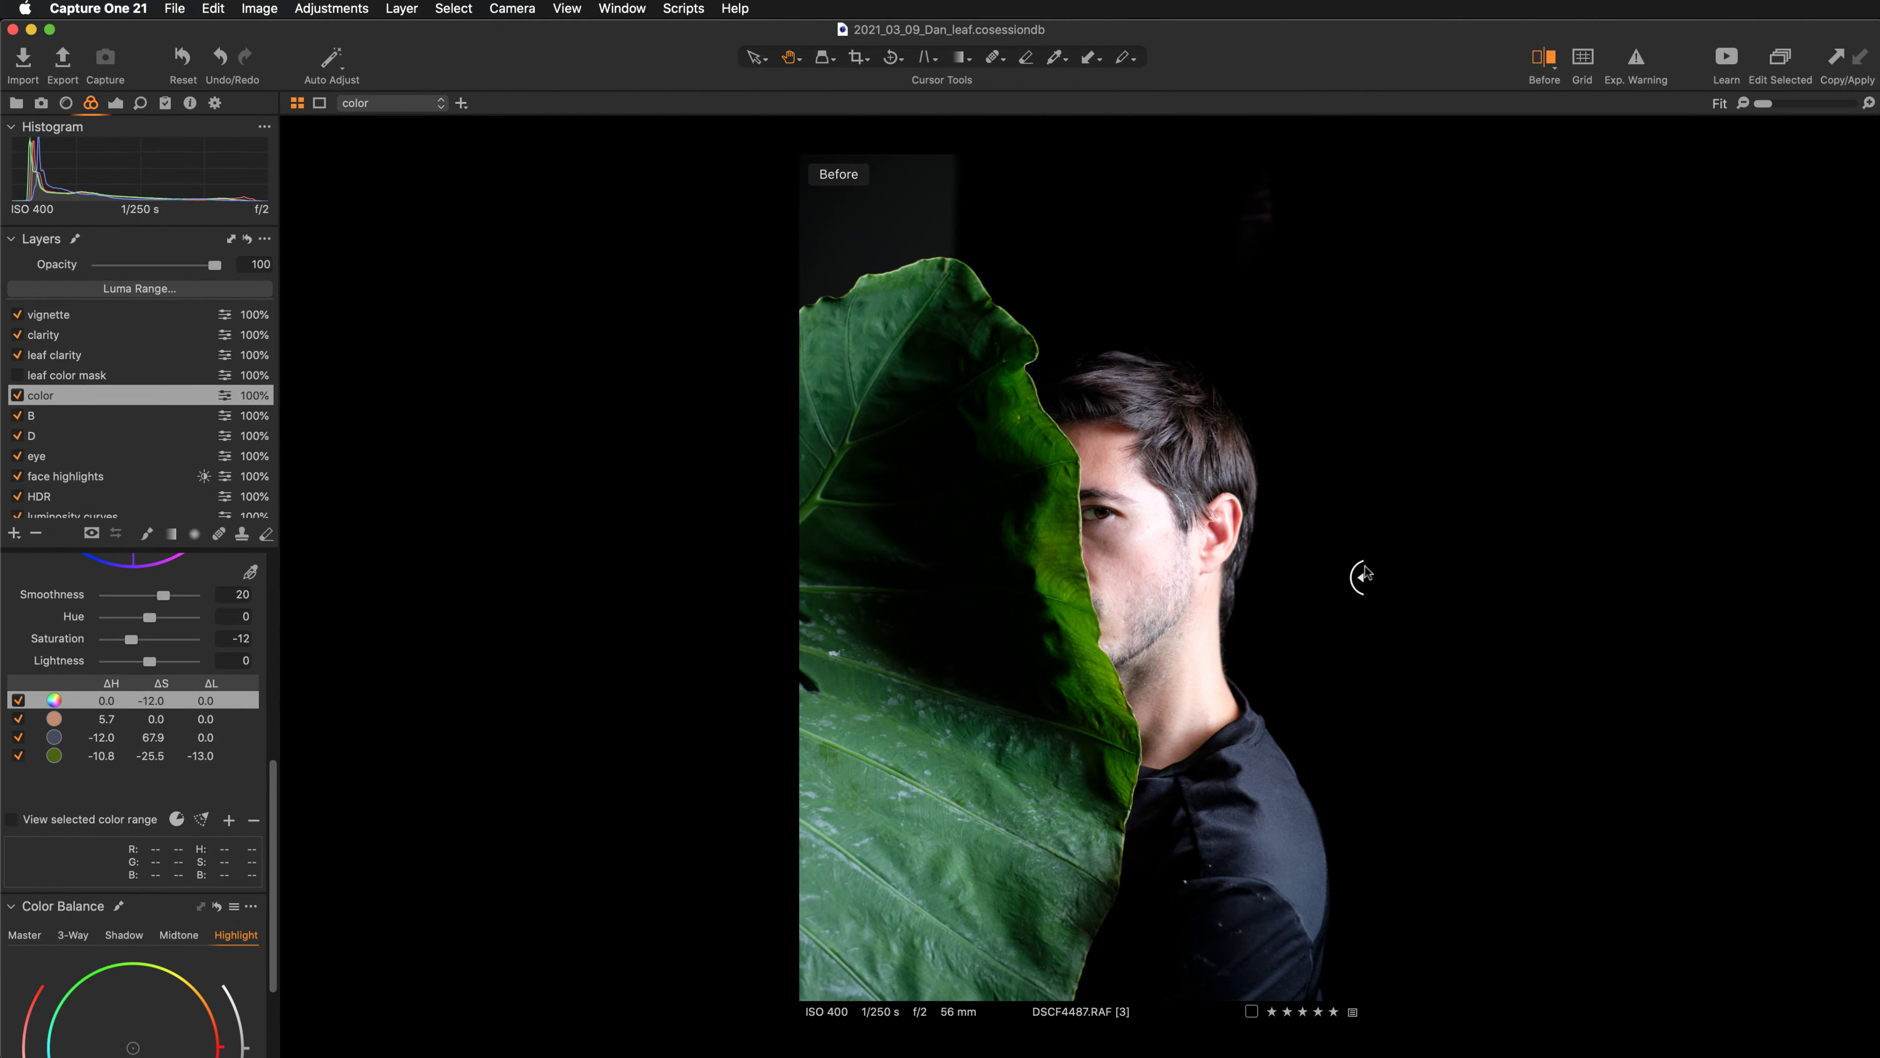
left_click_drag(1358, 576, 752, 610)
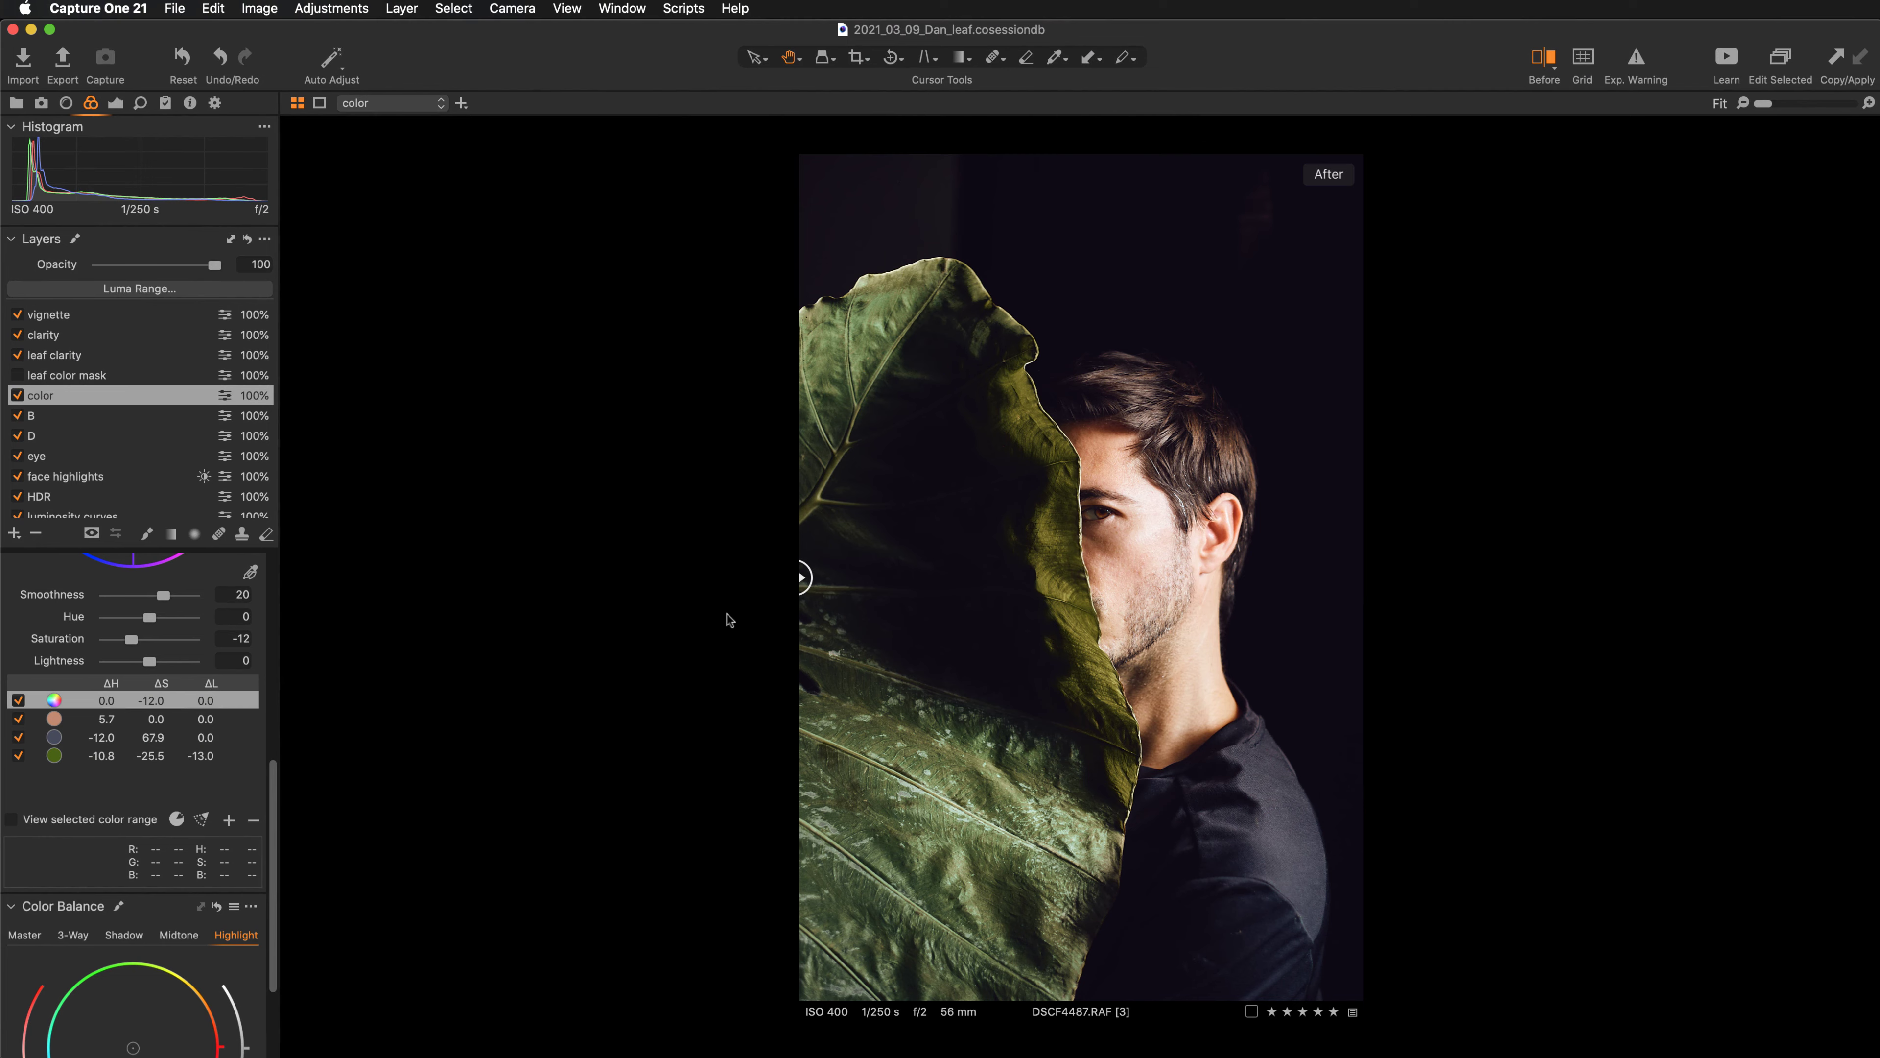
key("y")
Create a new unedited variant of the leaf portrait.
right_click(876, 288)
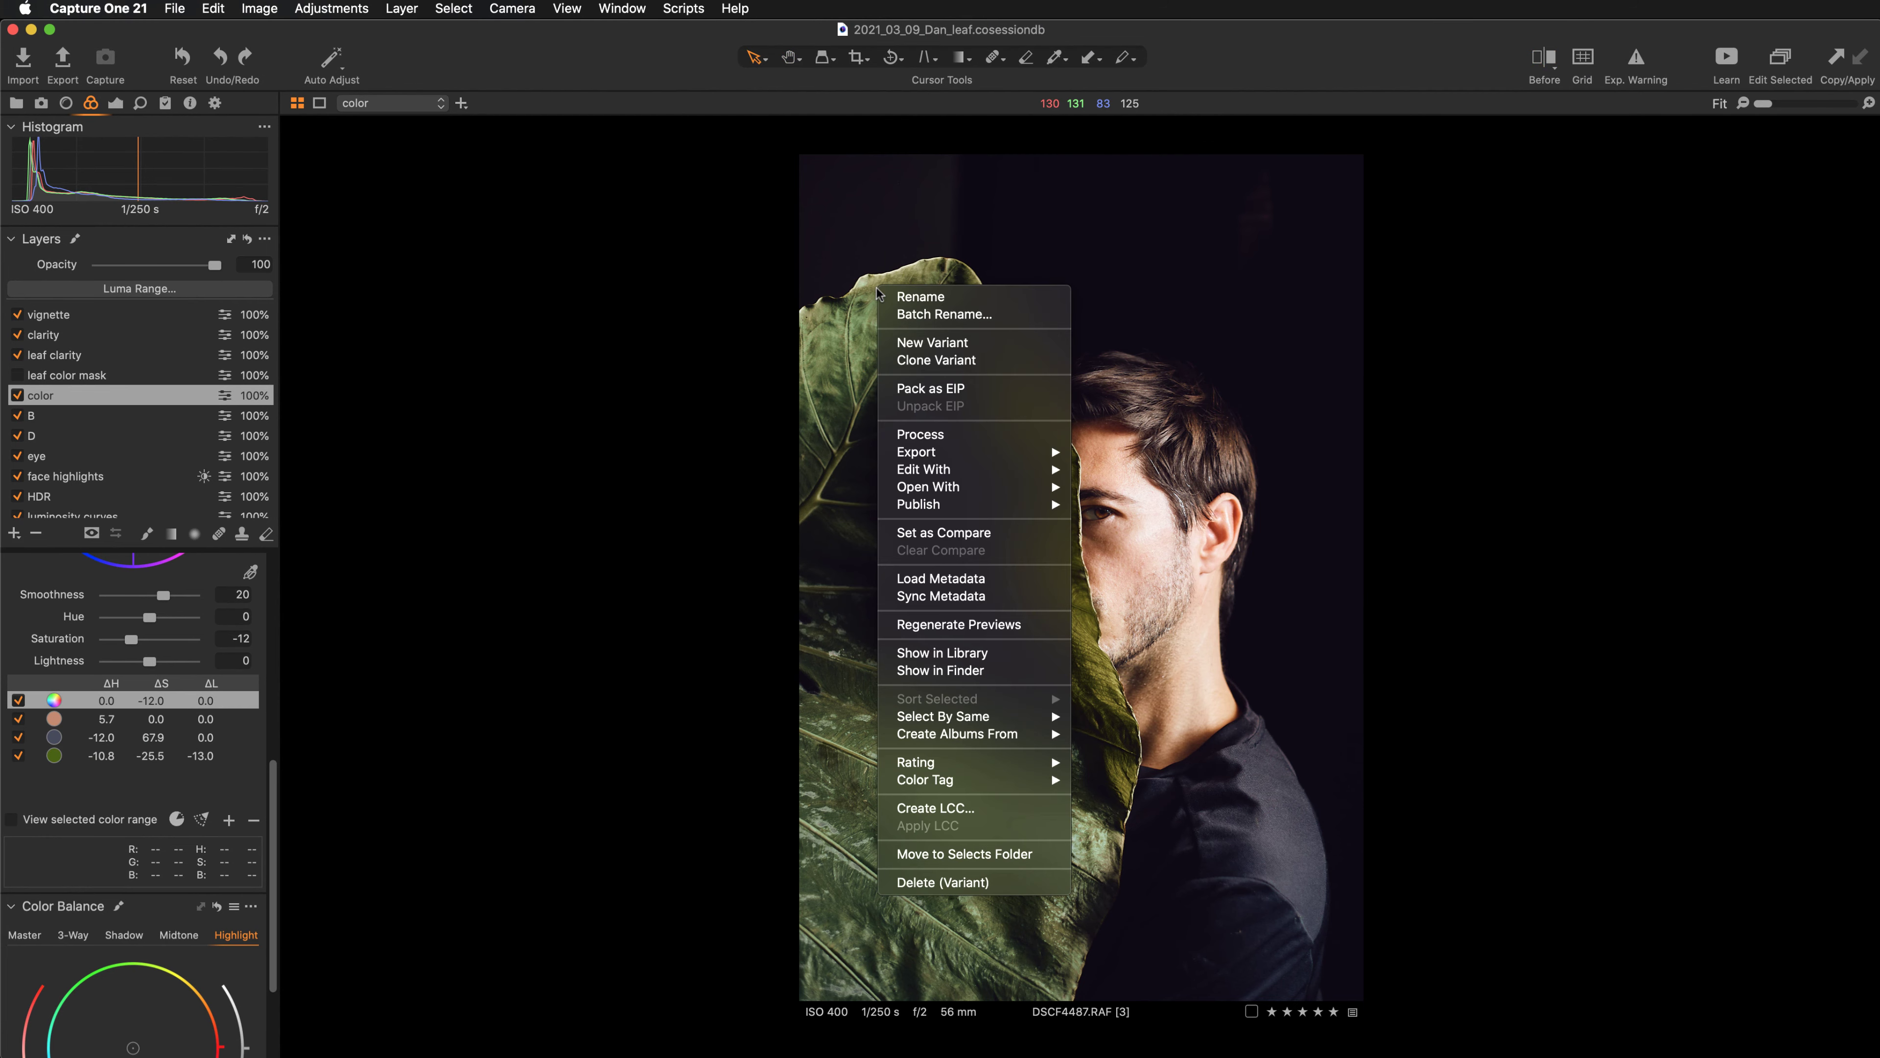
left_click(933, 342)
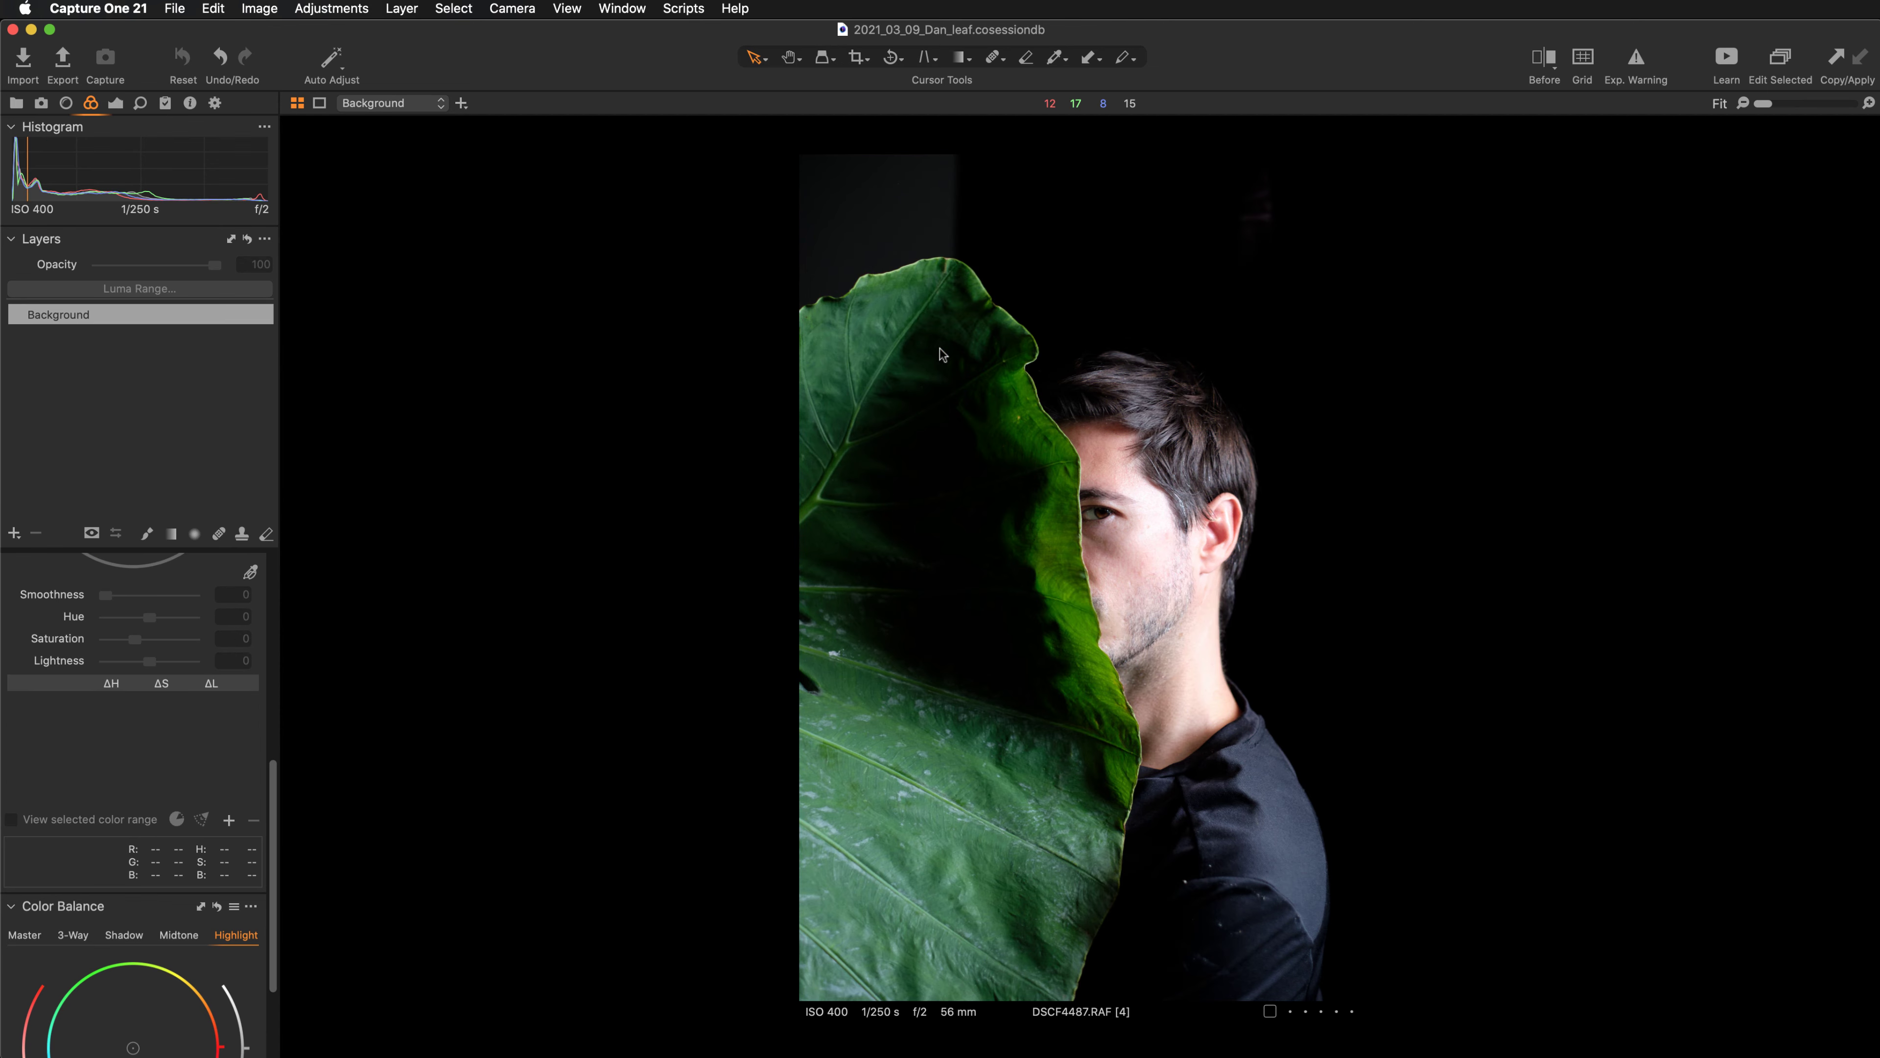
Examine the new variant's face, skin highlights and dark leaf areas at up to 100% zoom.
key("super+plus")
key("super+plus")
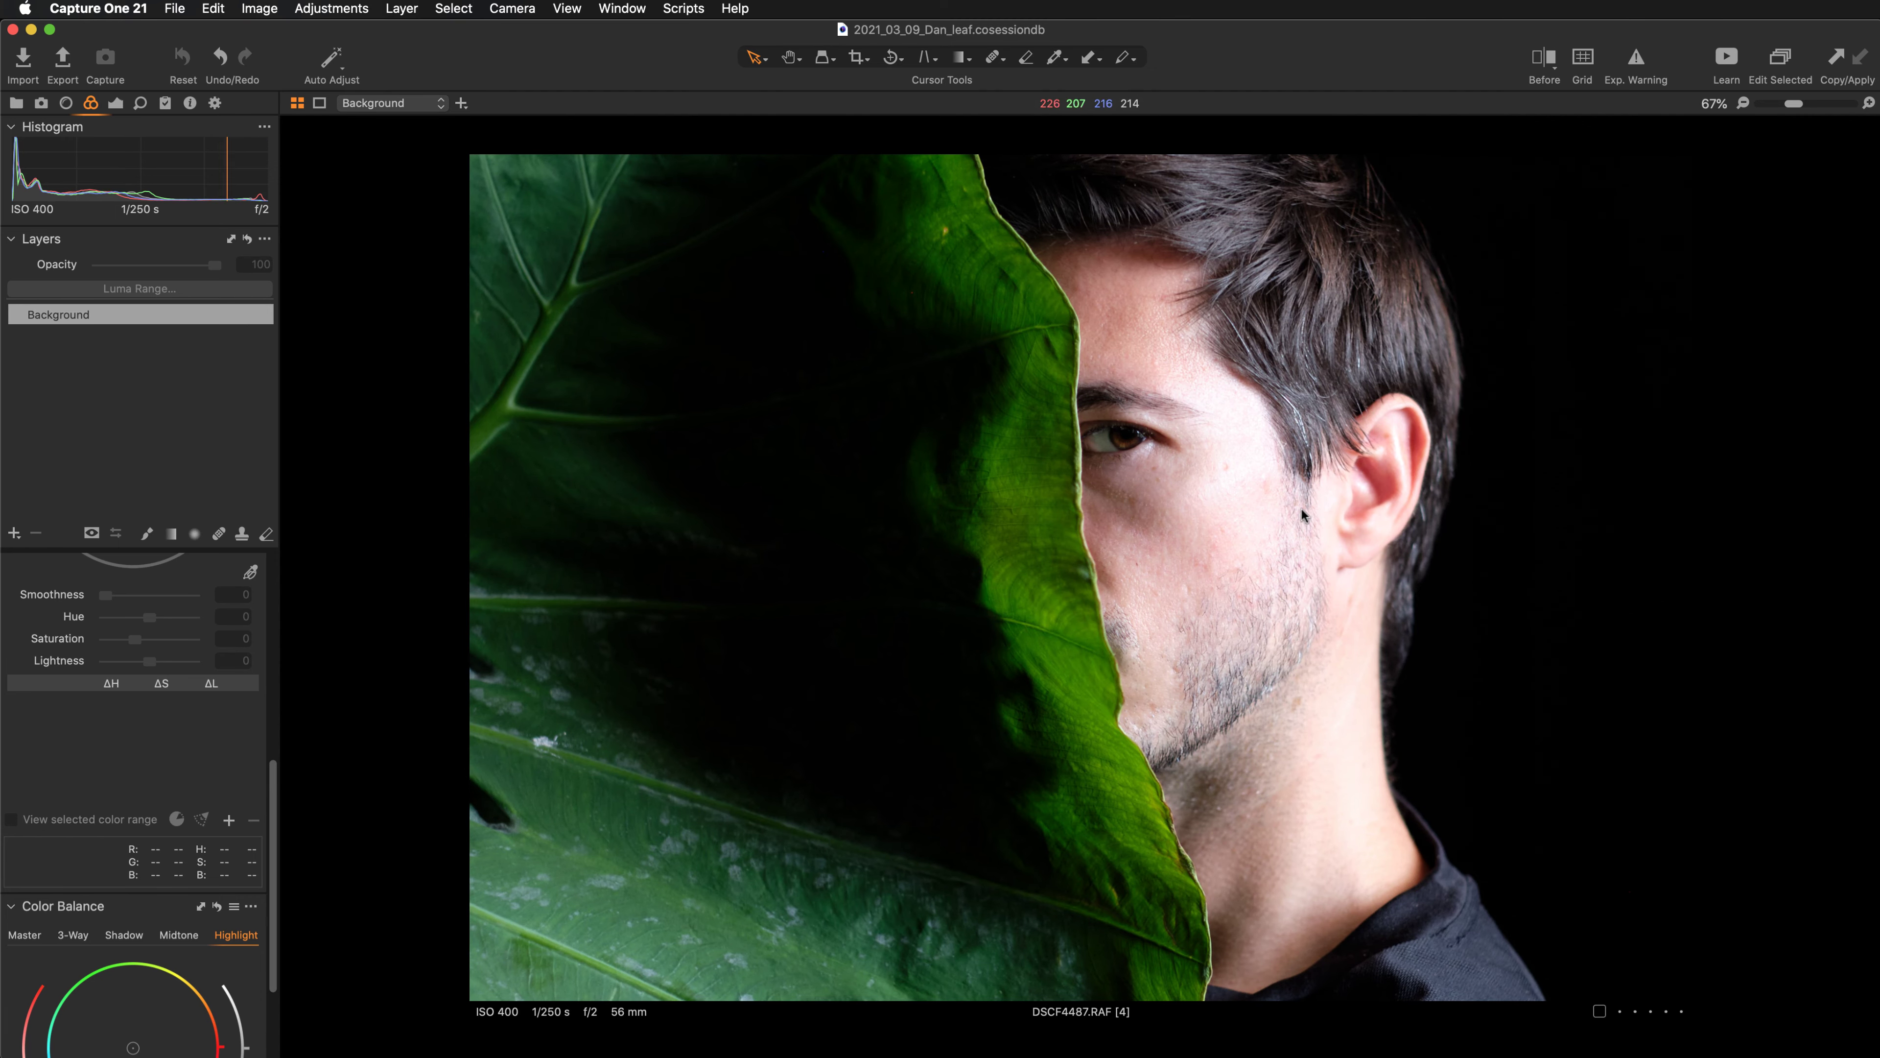
left_click_drag(1271, 455, 1262, 533)
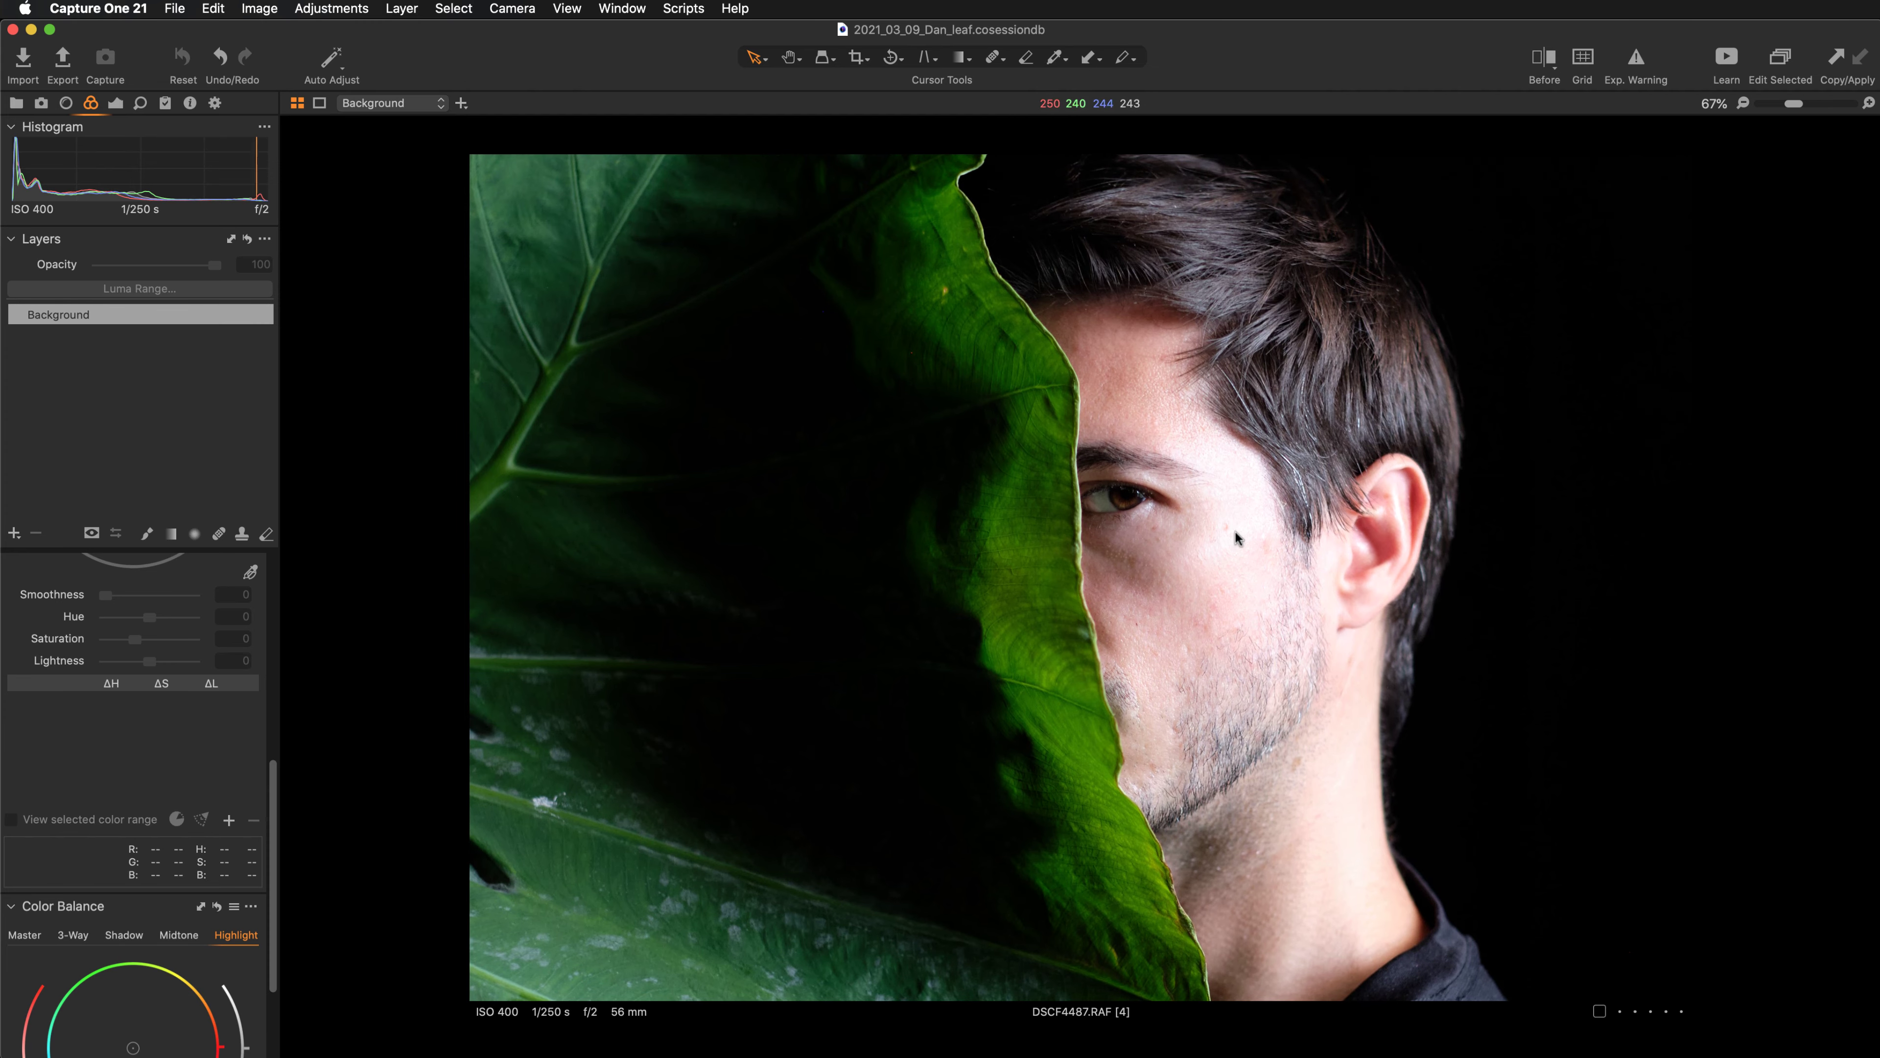
key("super+plus")
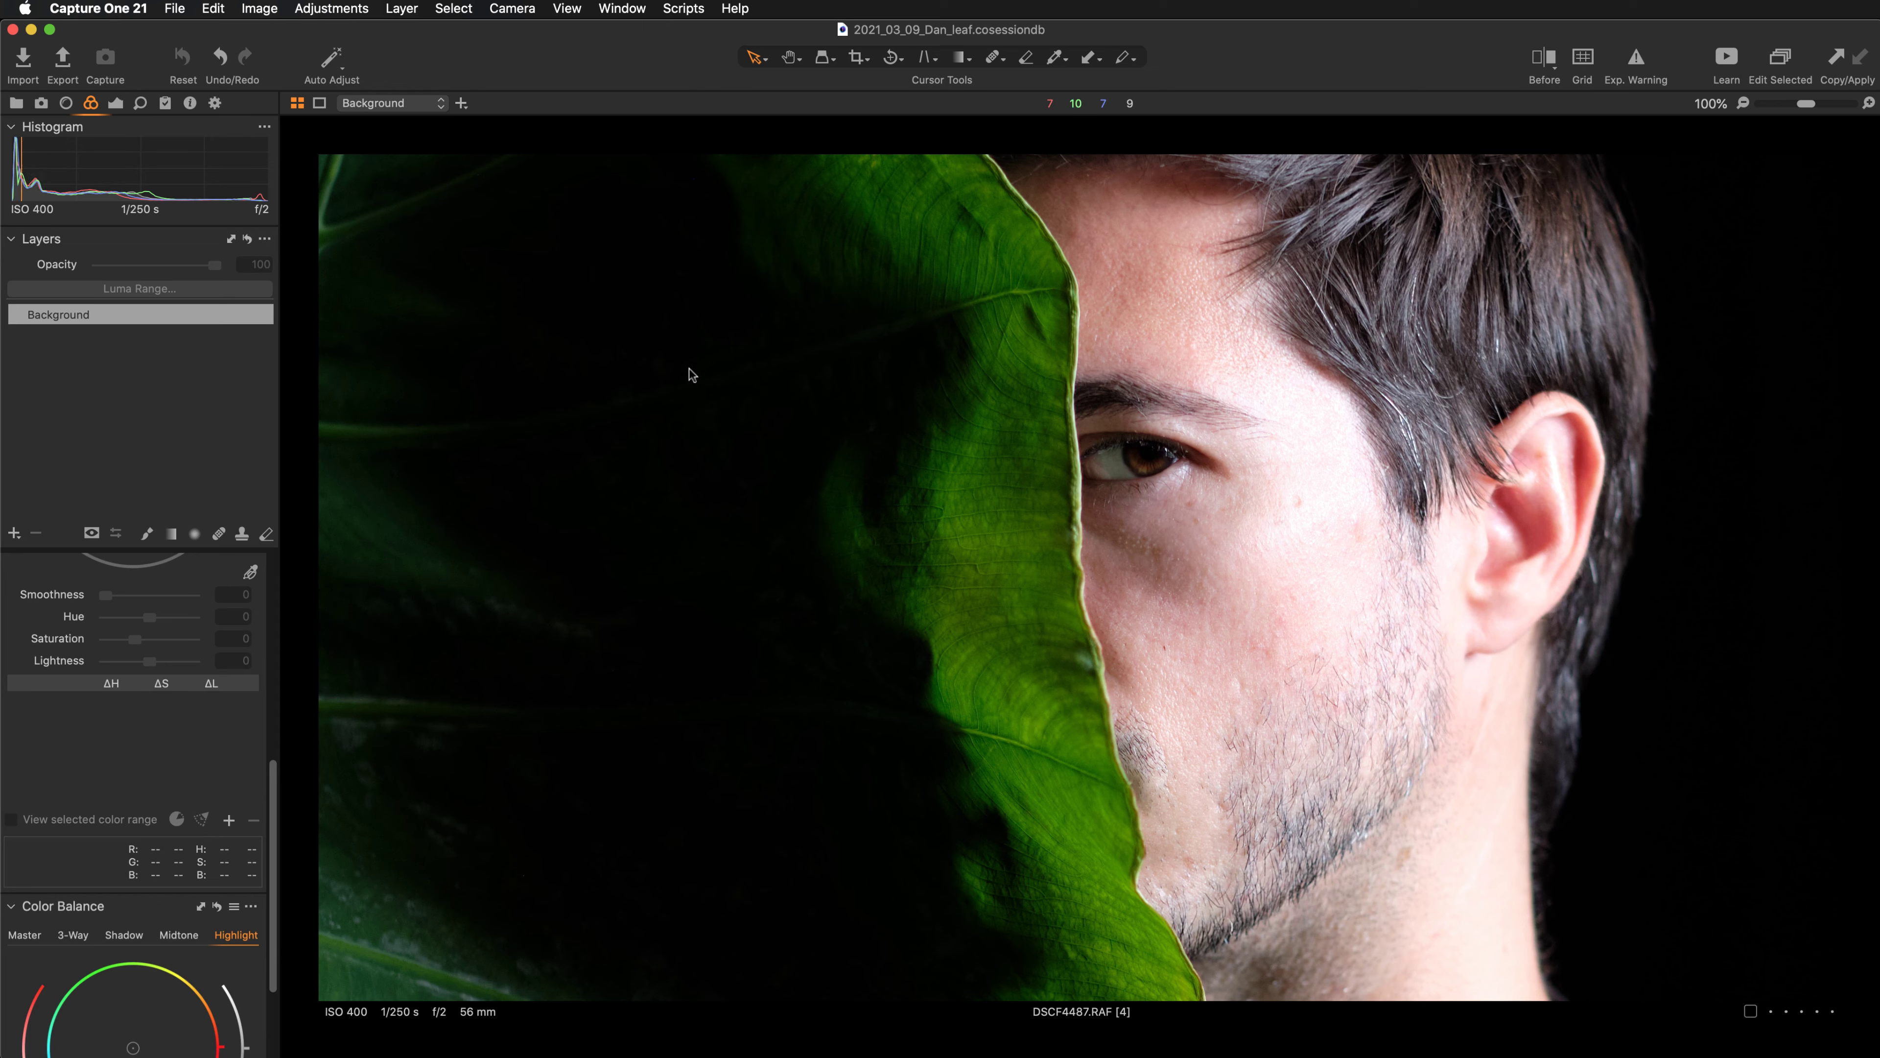
key("super+0")
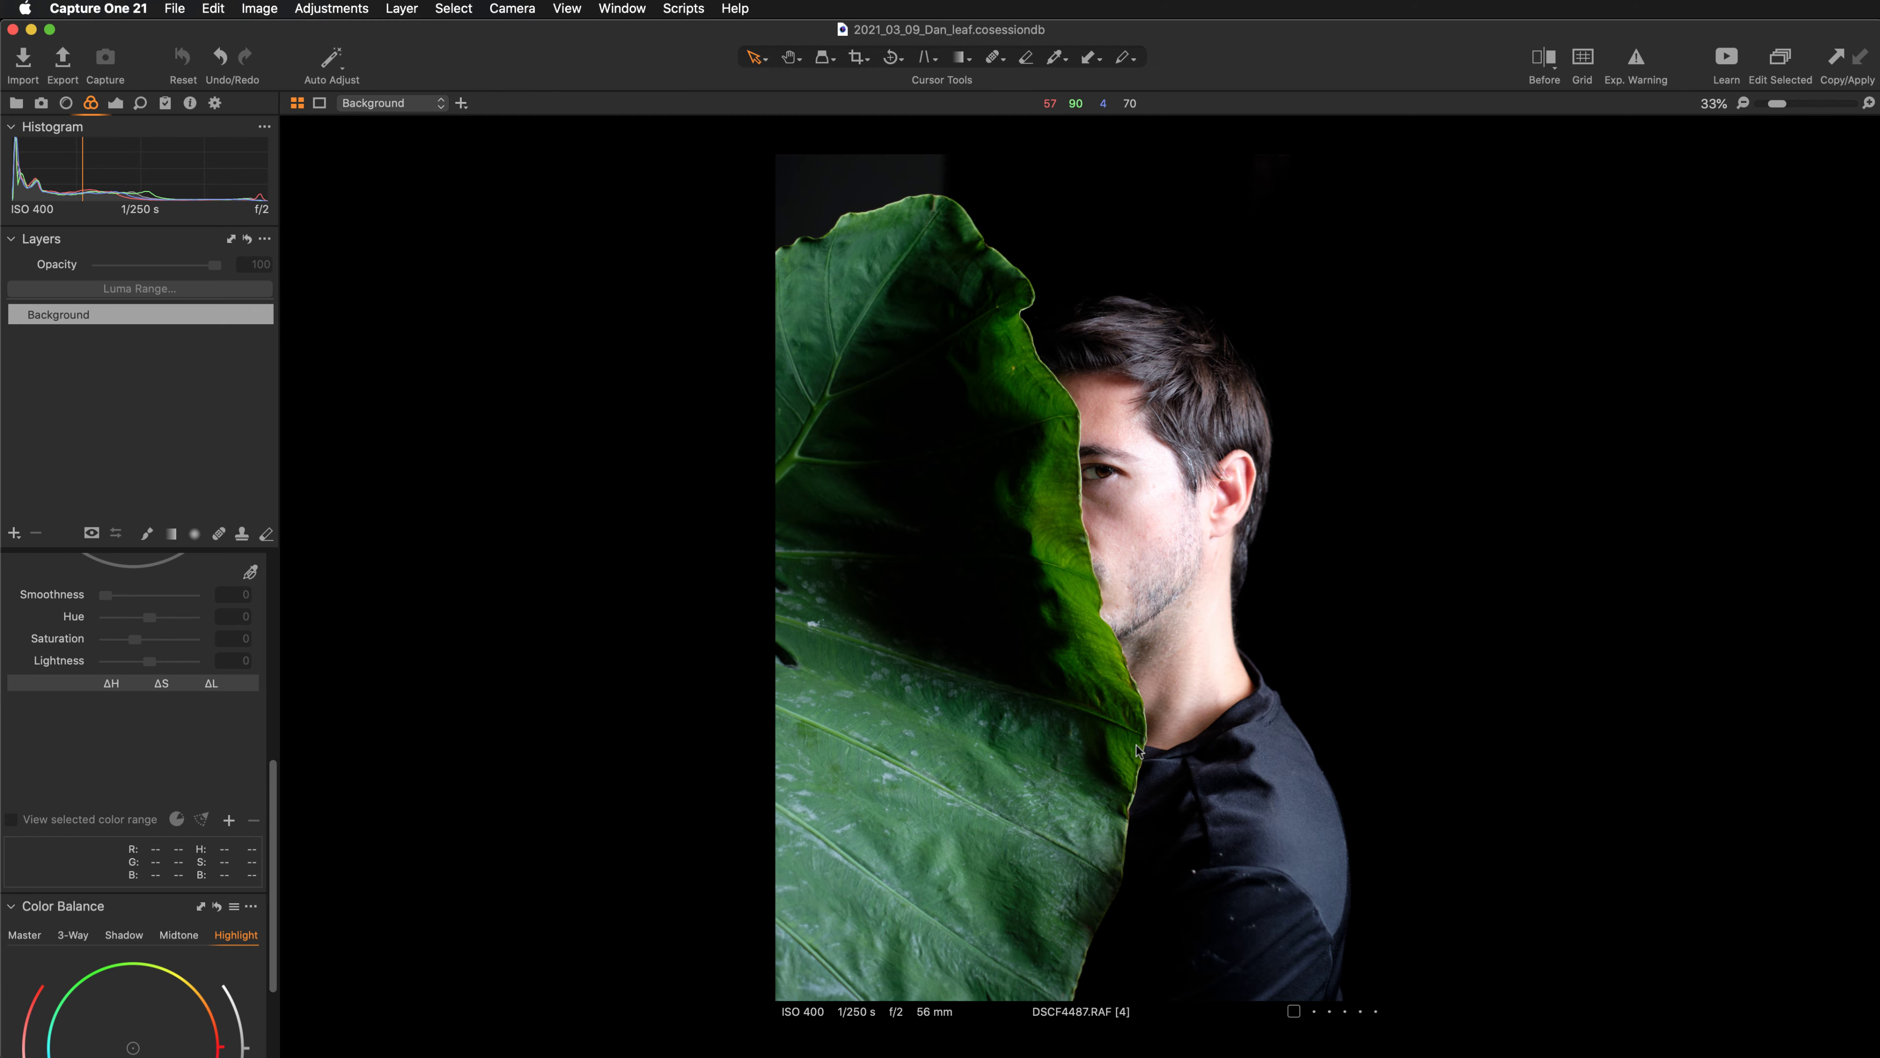
key("z")
scroll(1140, 741, "down", 1)
left_click_drag(1170, 481, 1159, 785)
left_click_drag(1164, 370, 1161, 537)
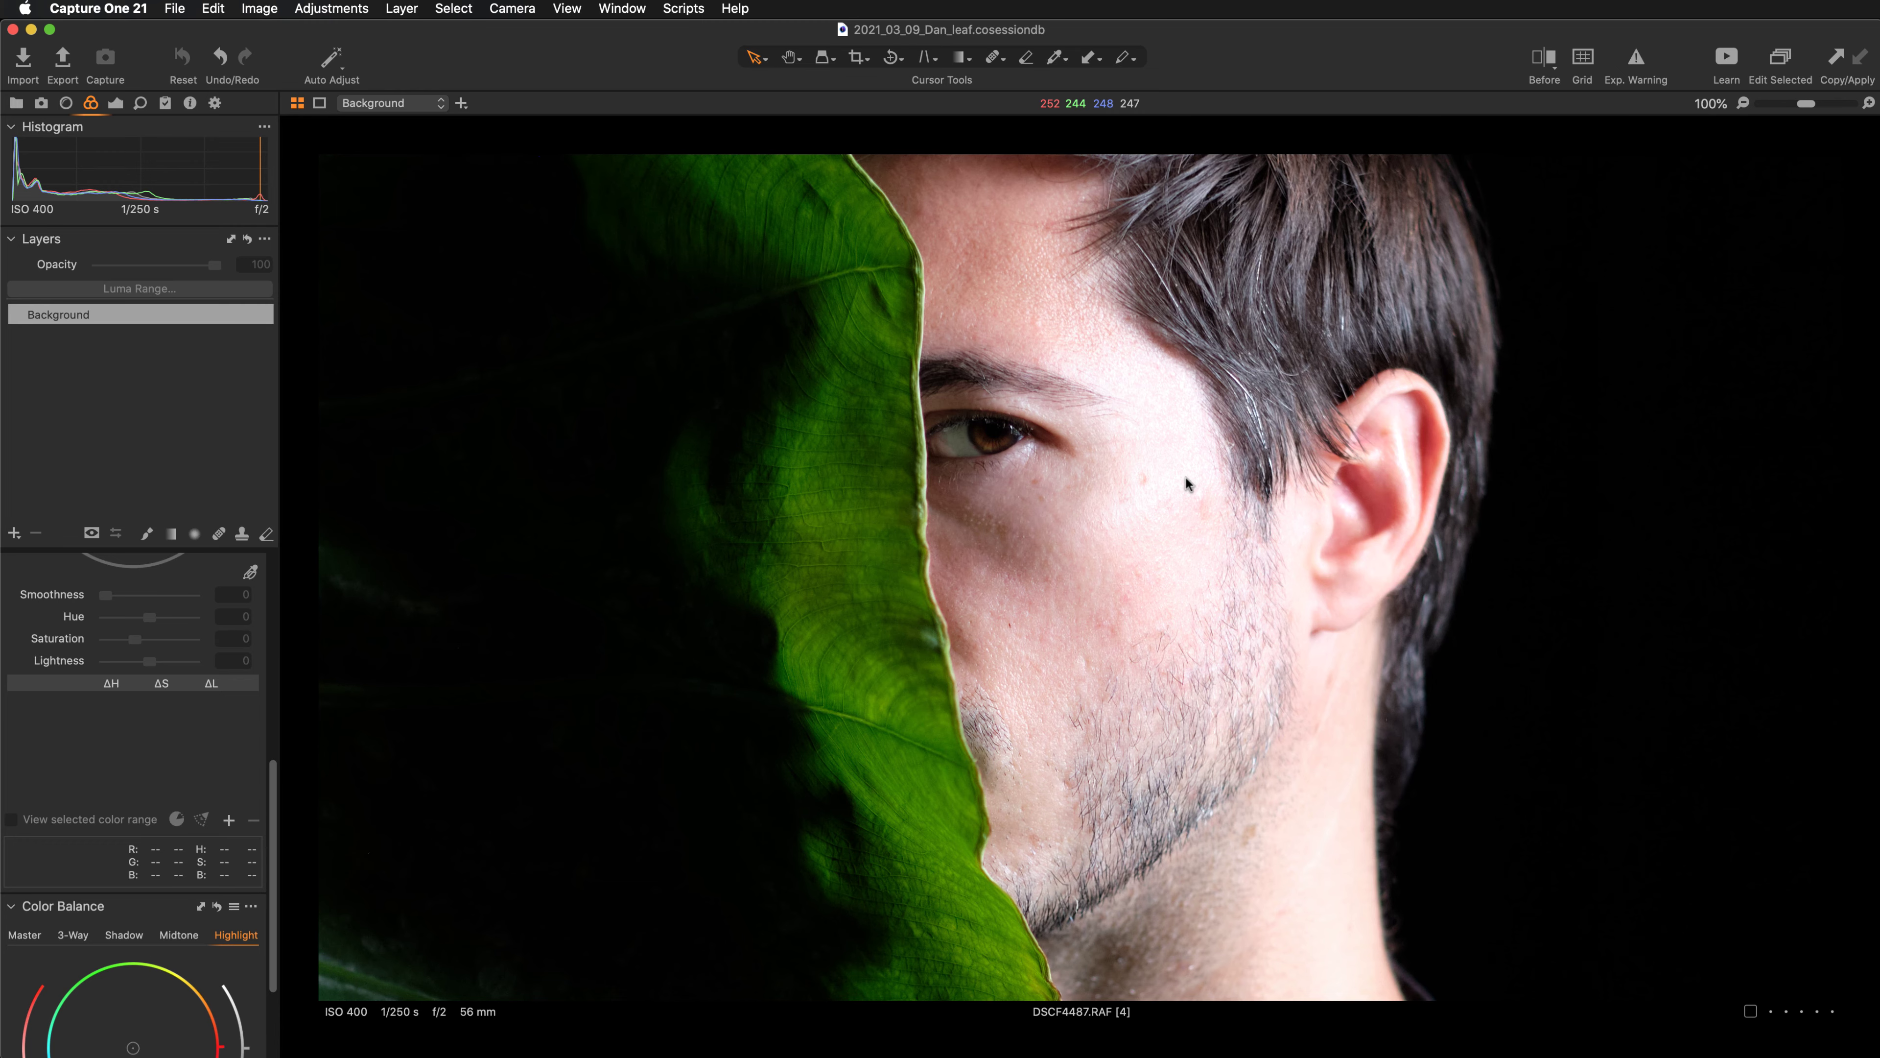
key("super+0")
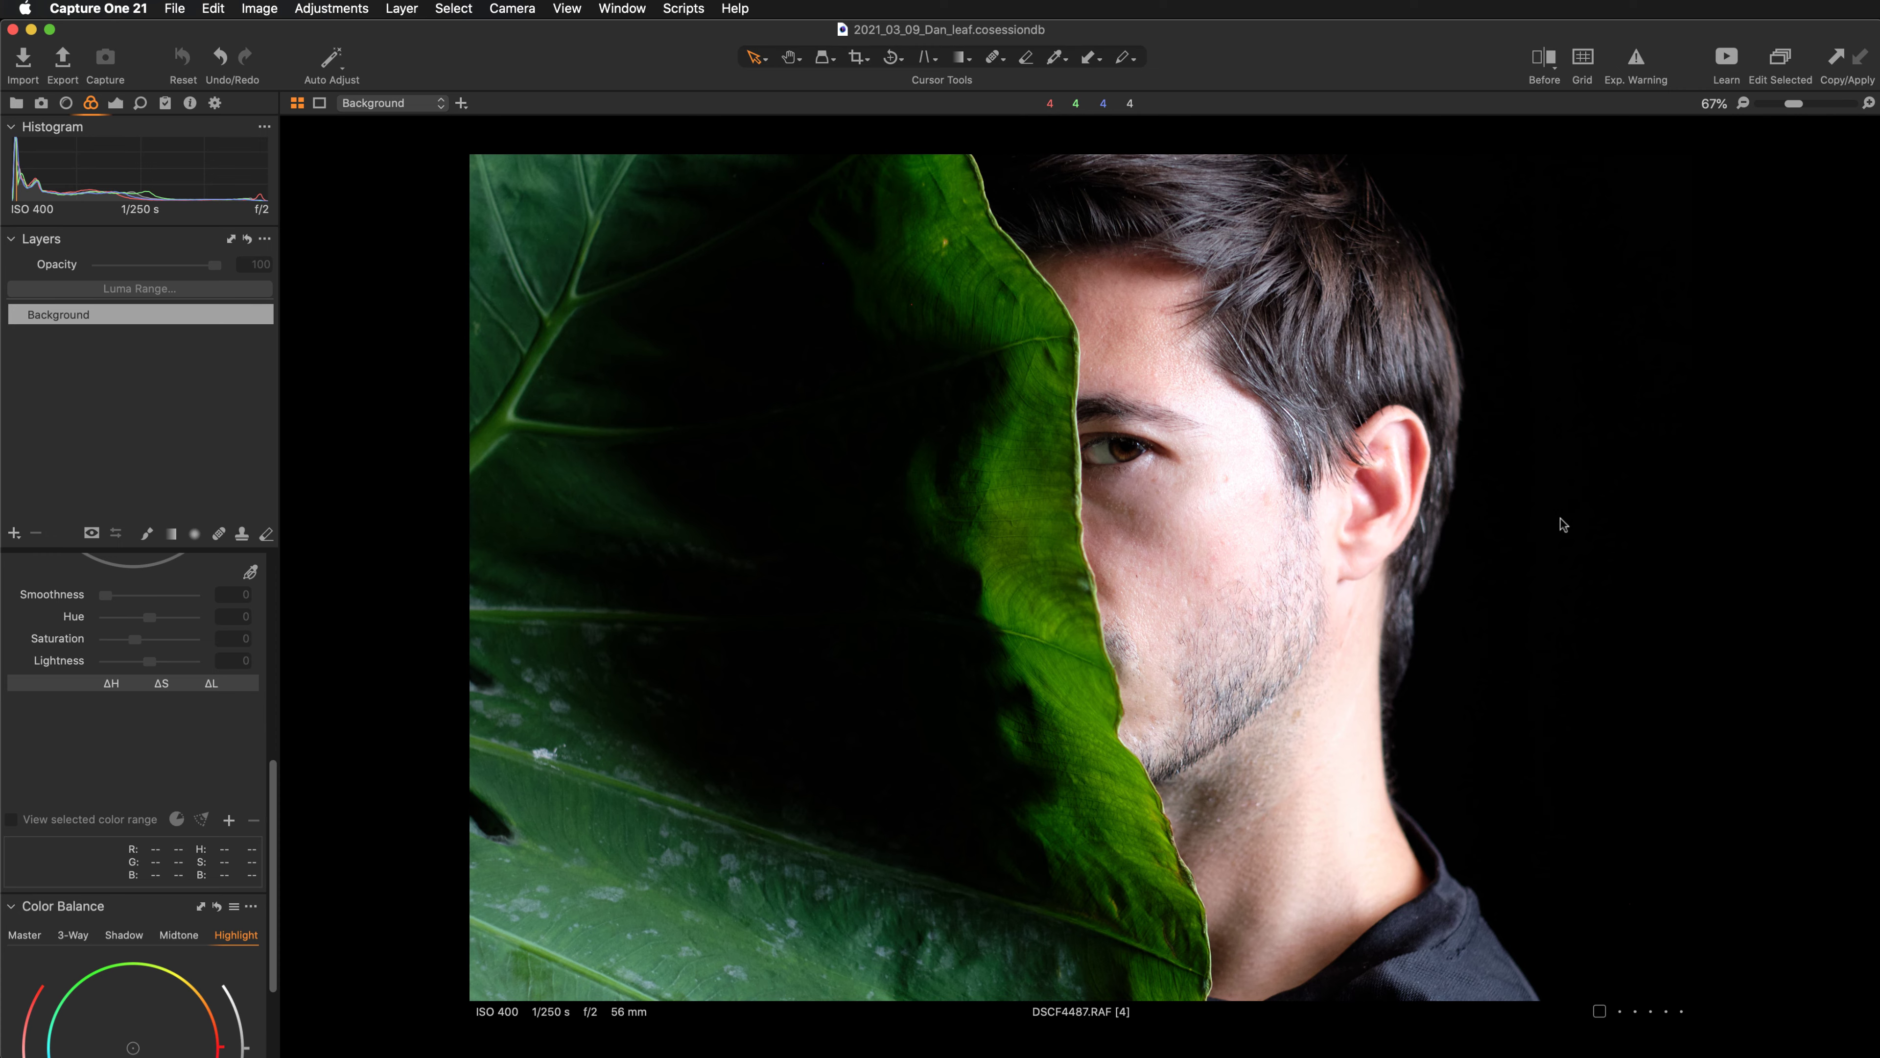
scroll(1560, 522, "down", 1)
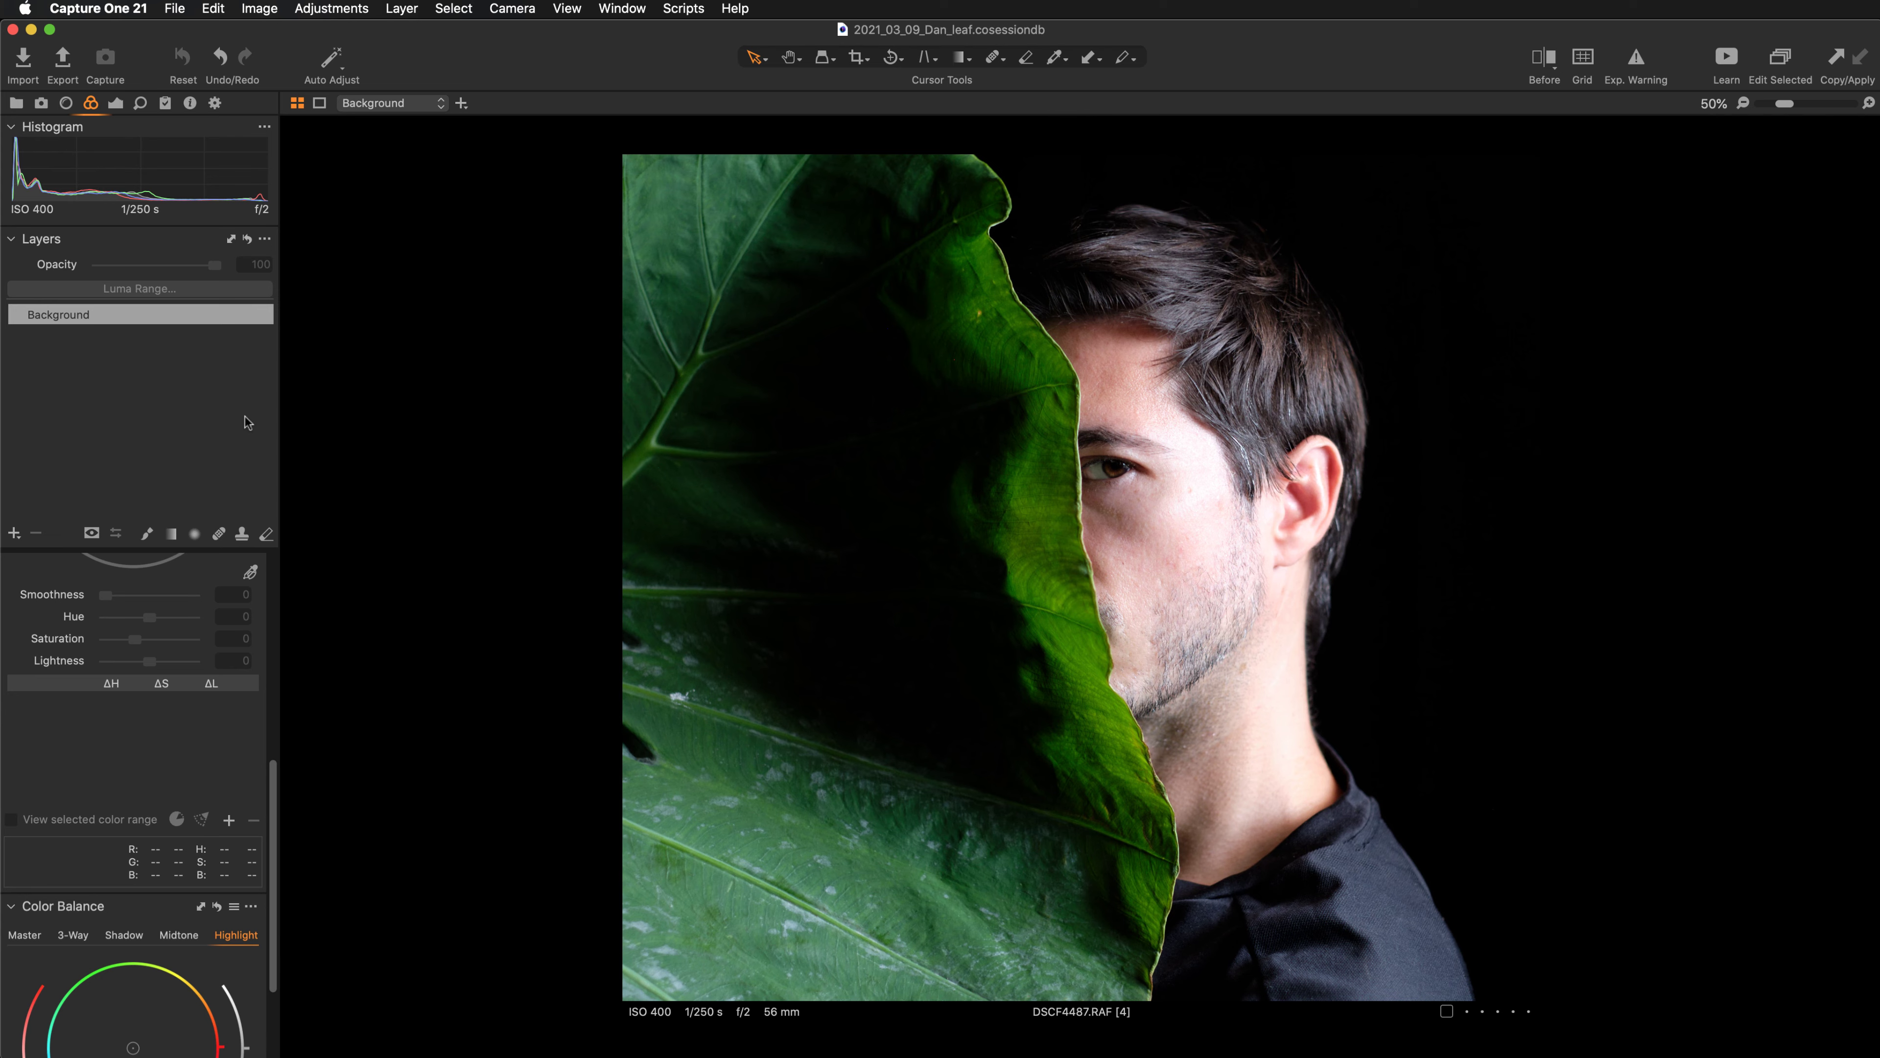
Set the base characteristics curve to Film Extra Shadow.
scroll(181, 681, "up", 10)
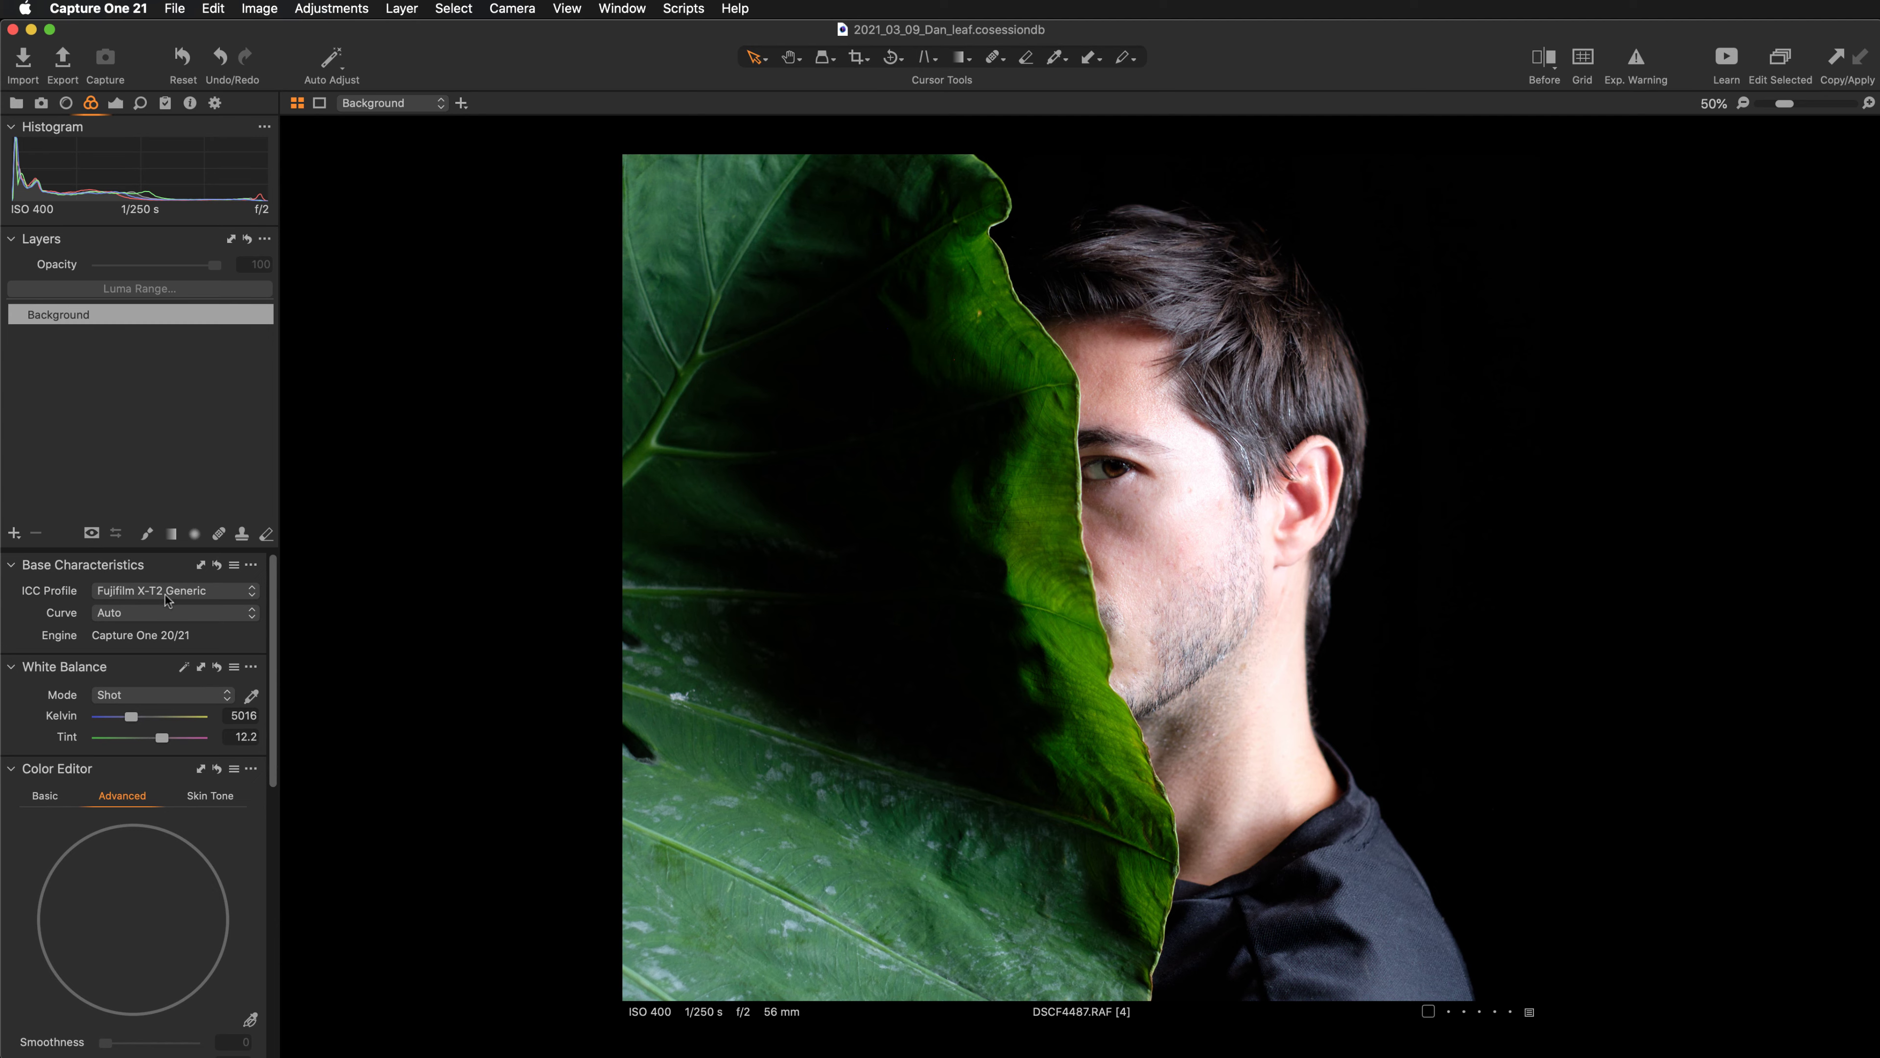
left_click(135, 614)
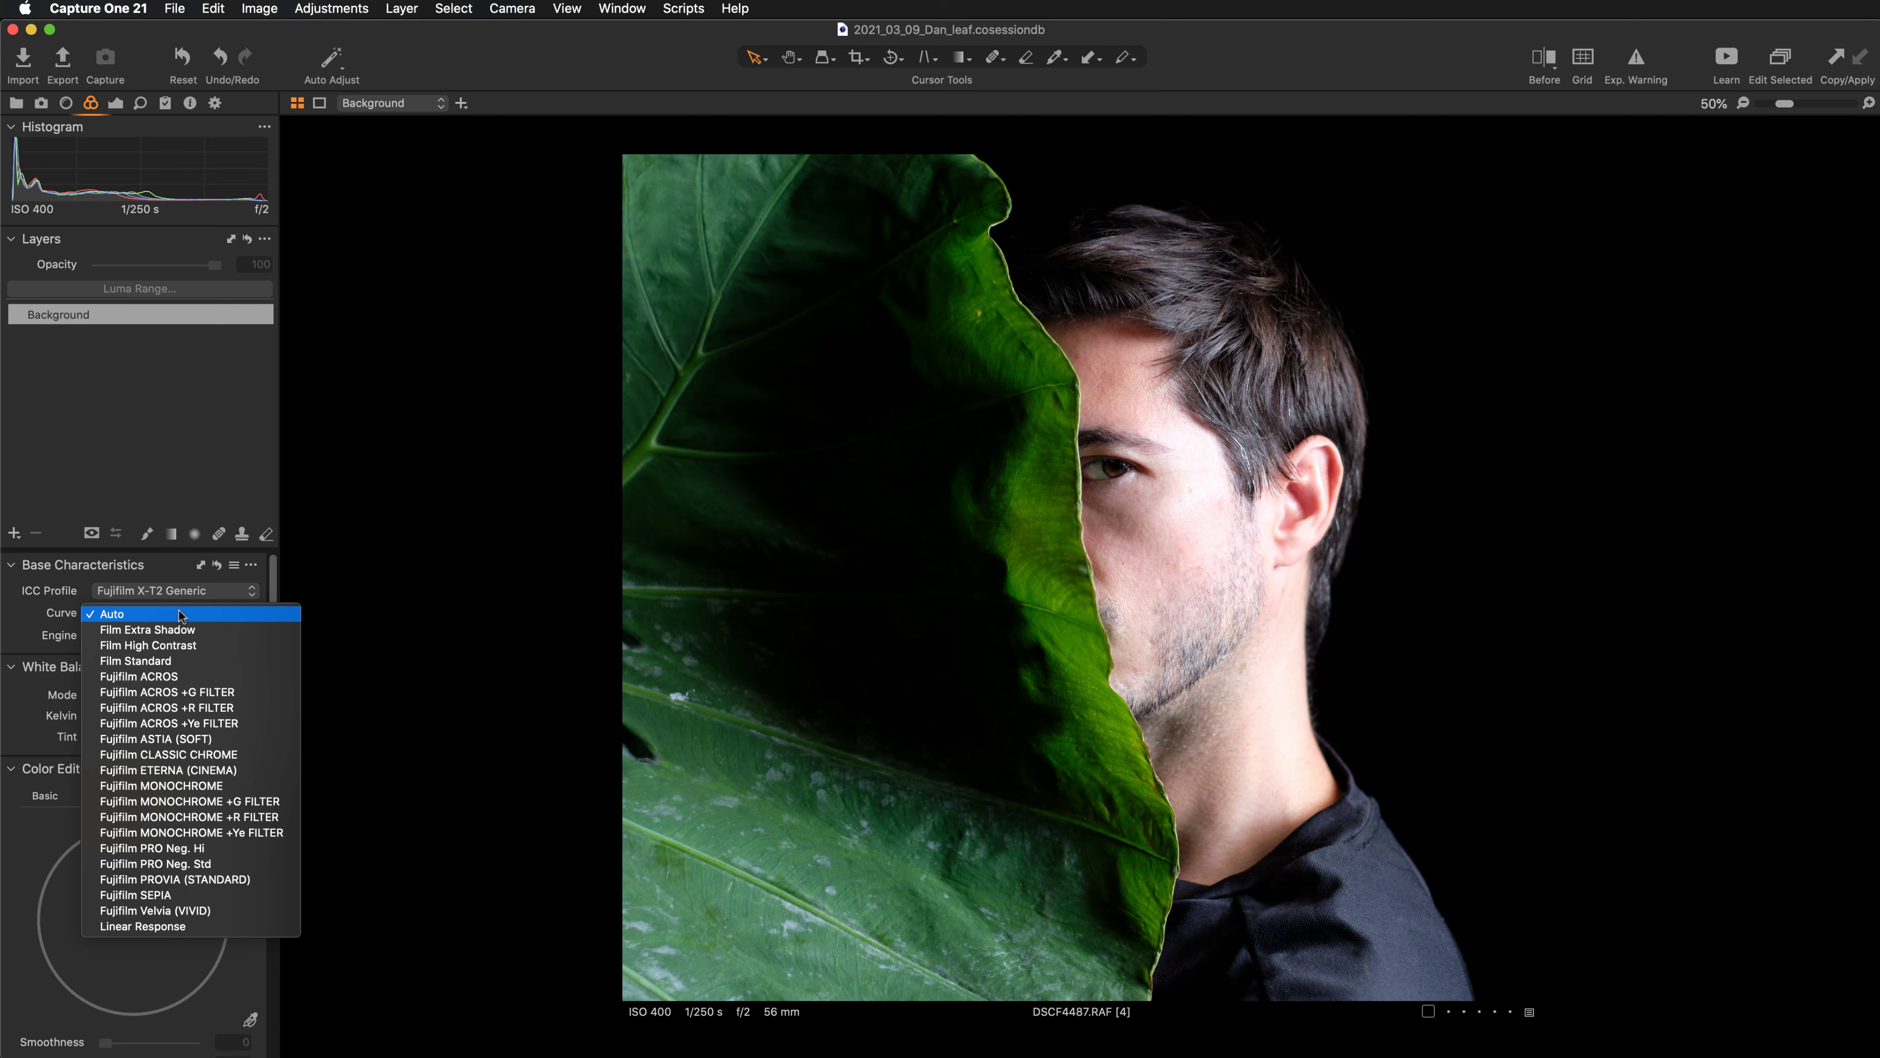
left_click(179, 628)
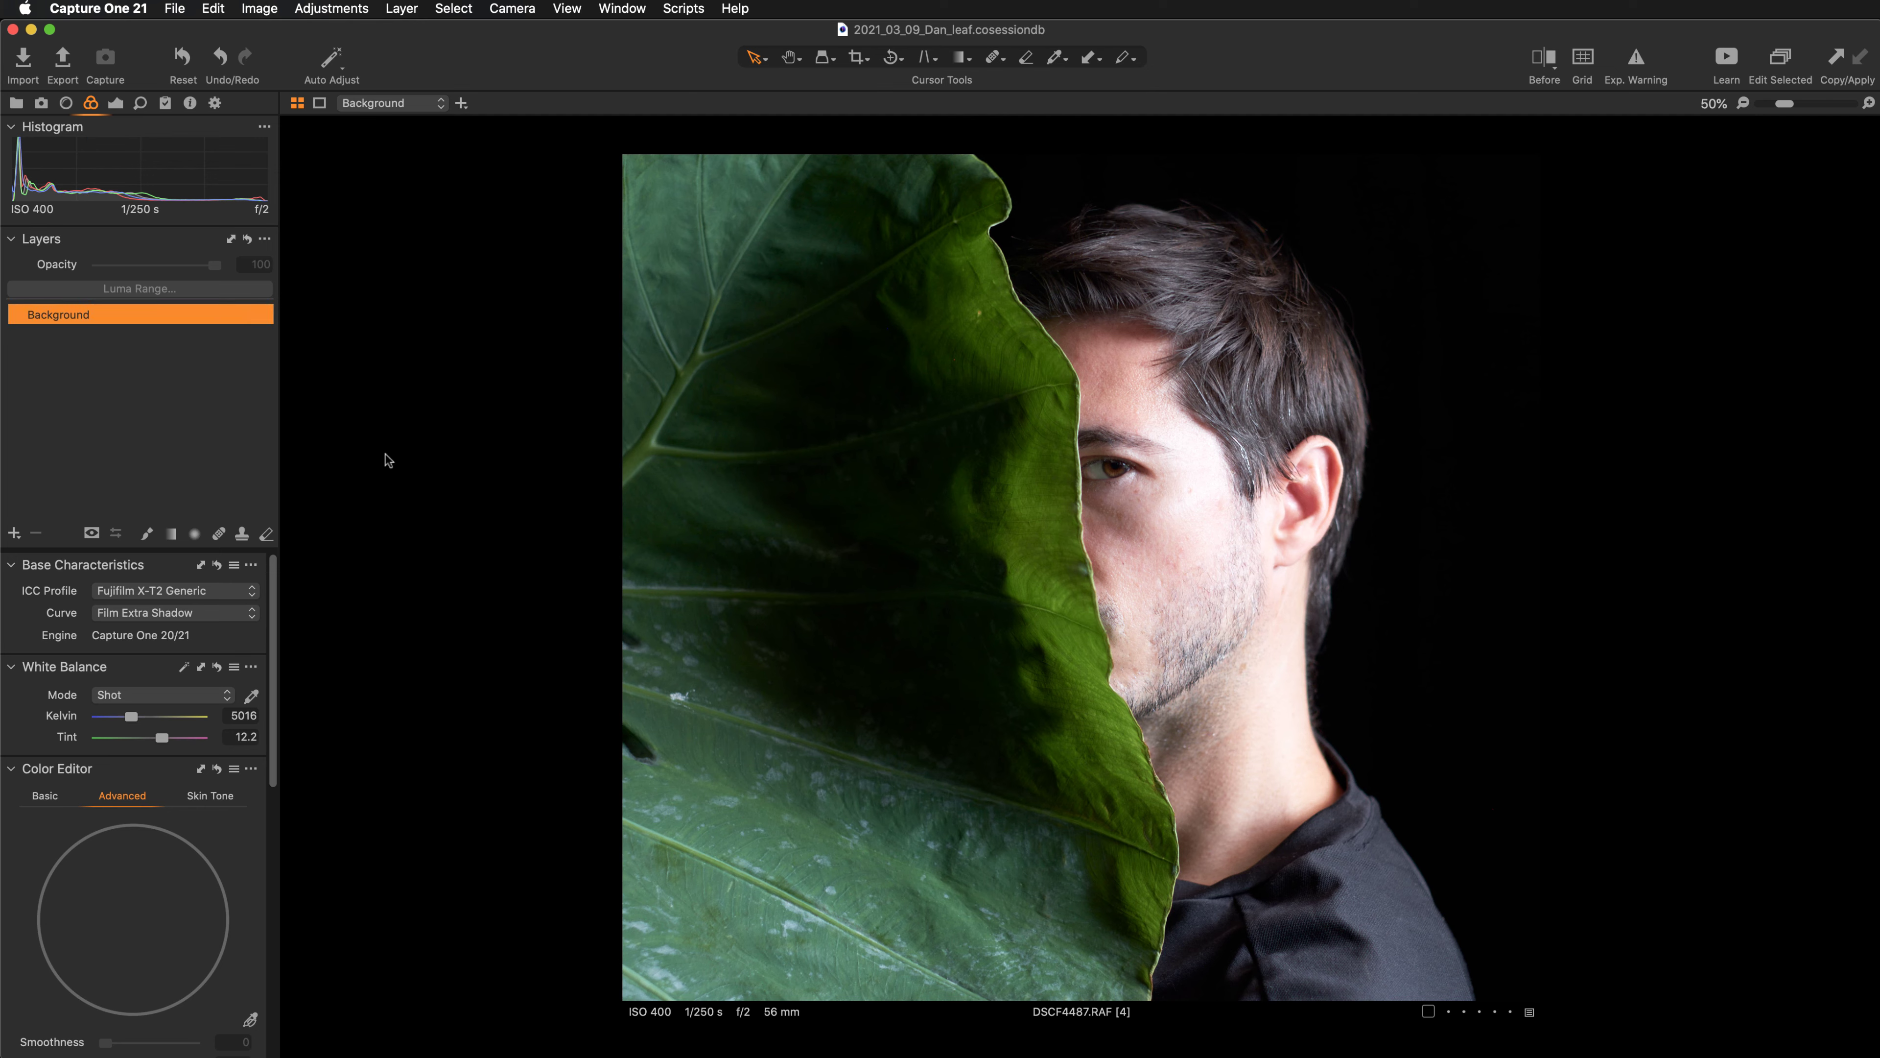
Heal the small blemishes on the man's forehead and cheek with the Heal tool at 200% zoom.
left_click(220, 533)
key("super+alt+0")
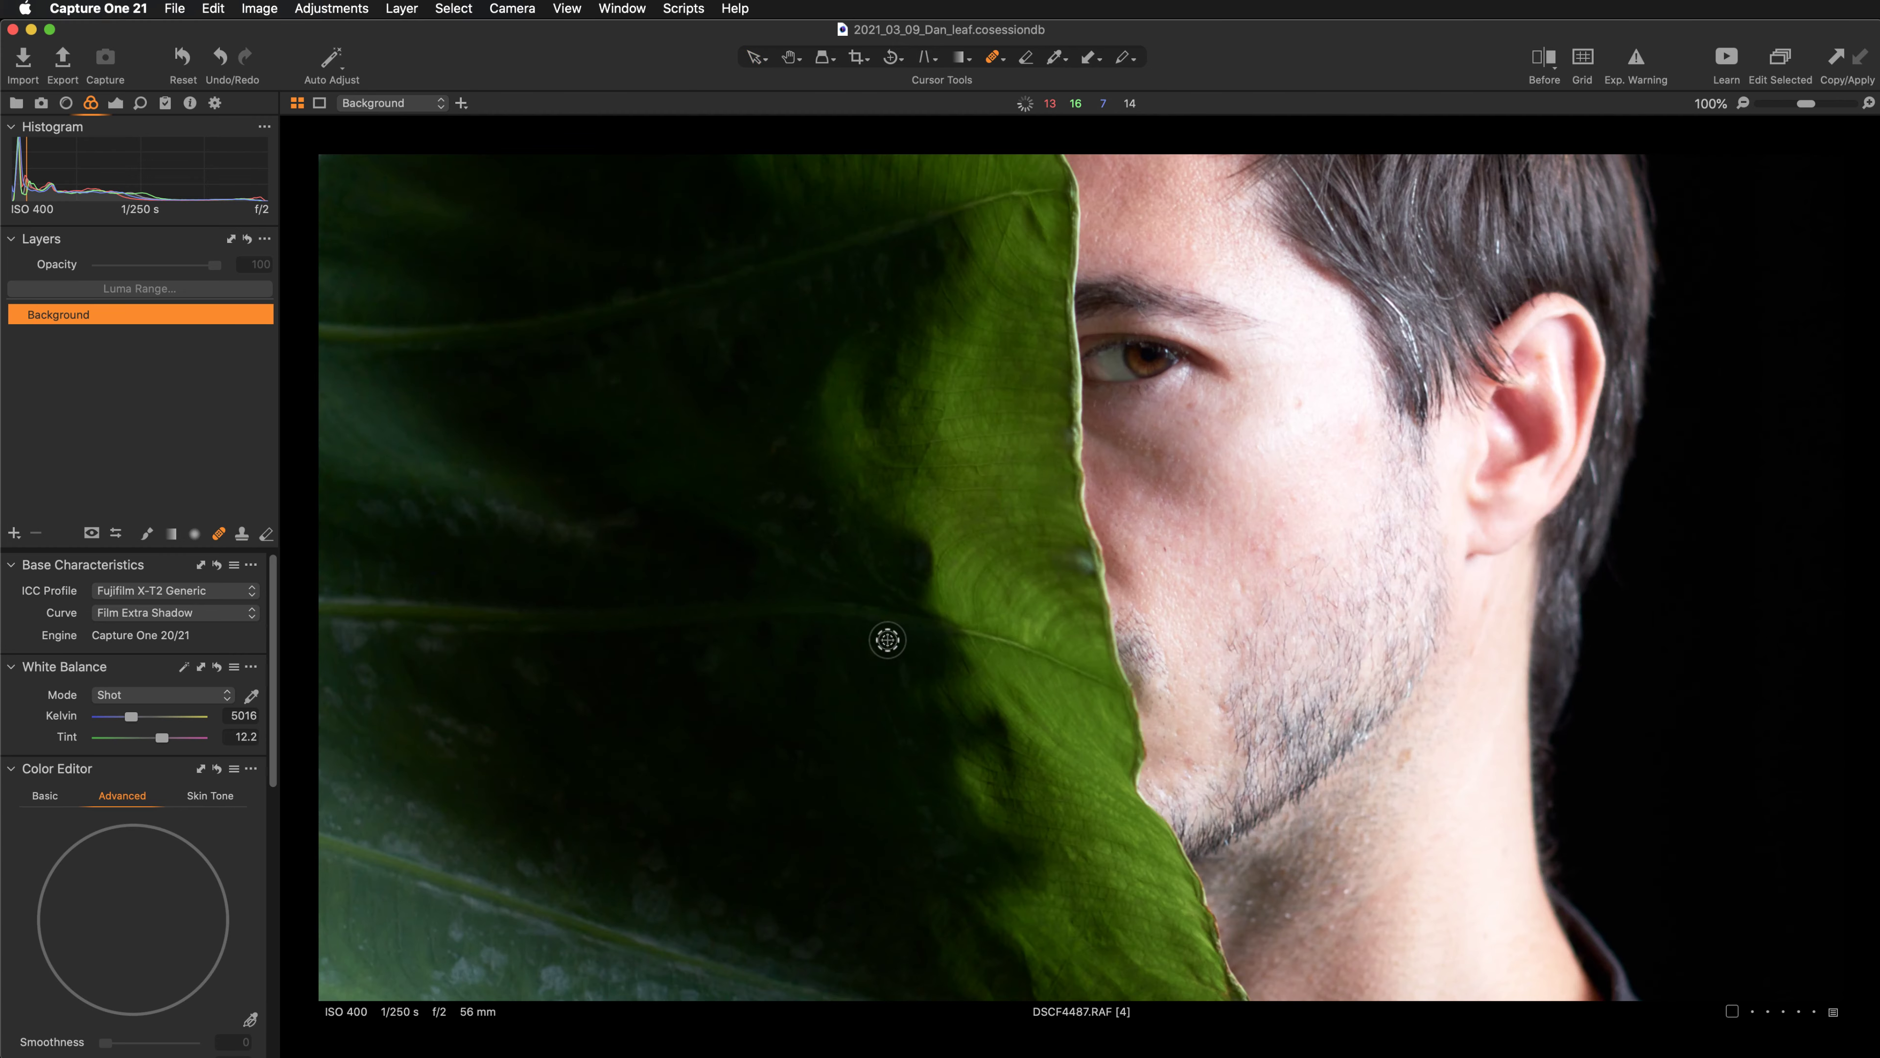
scroll(911, 659, "up", 5)
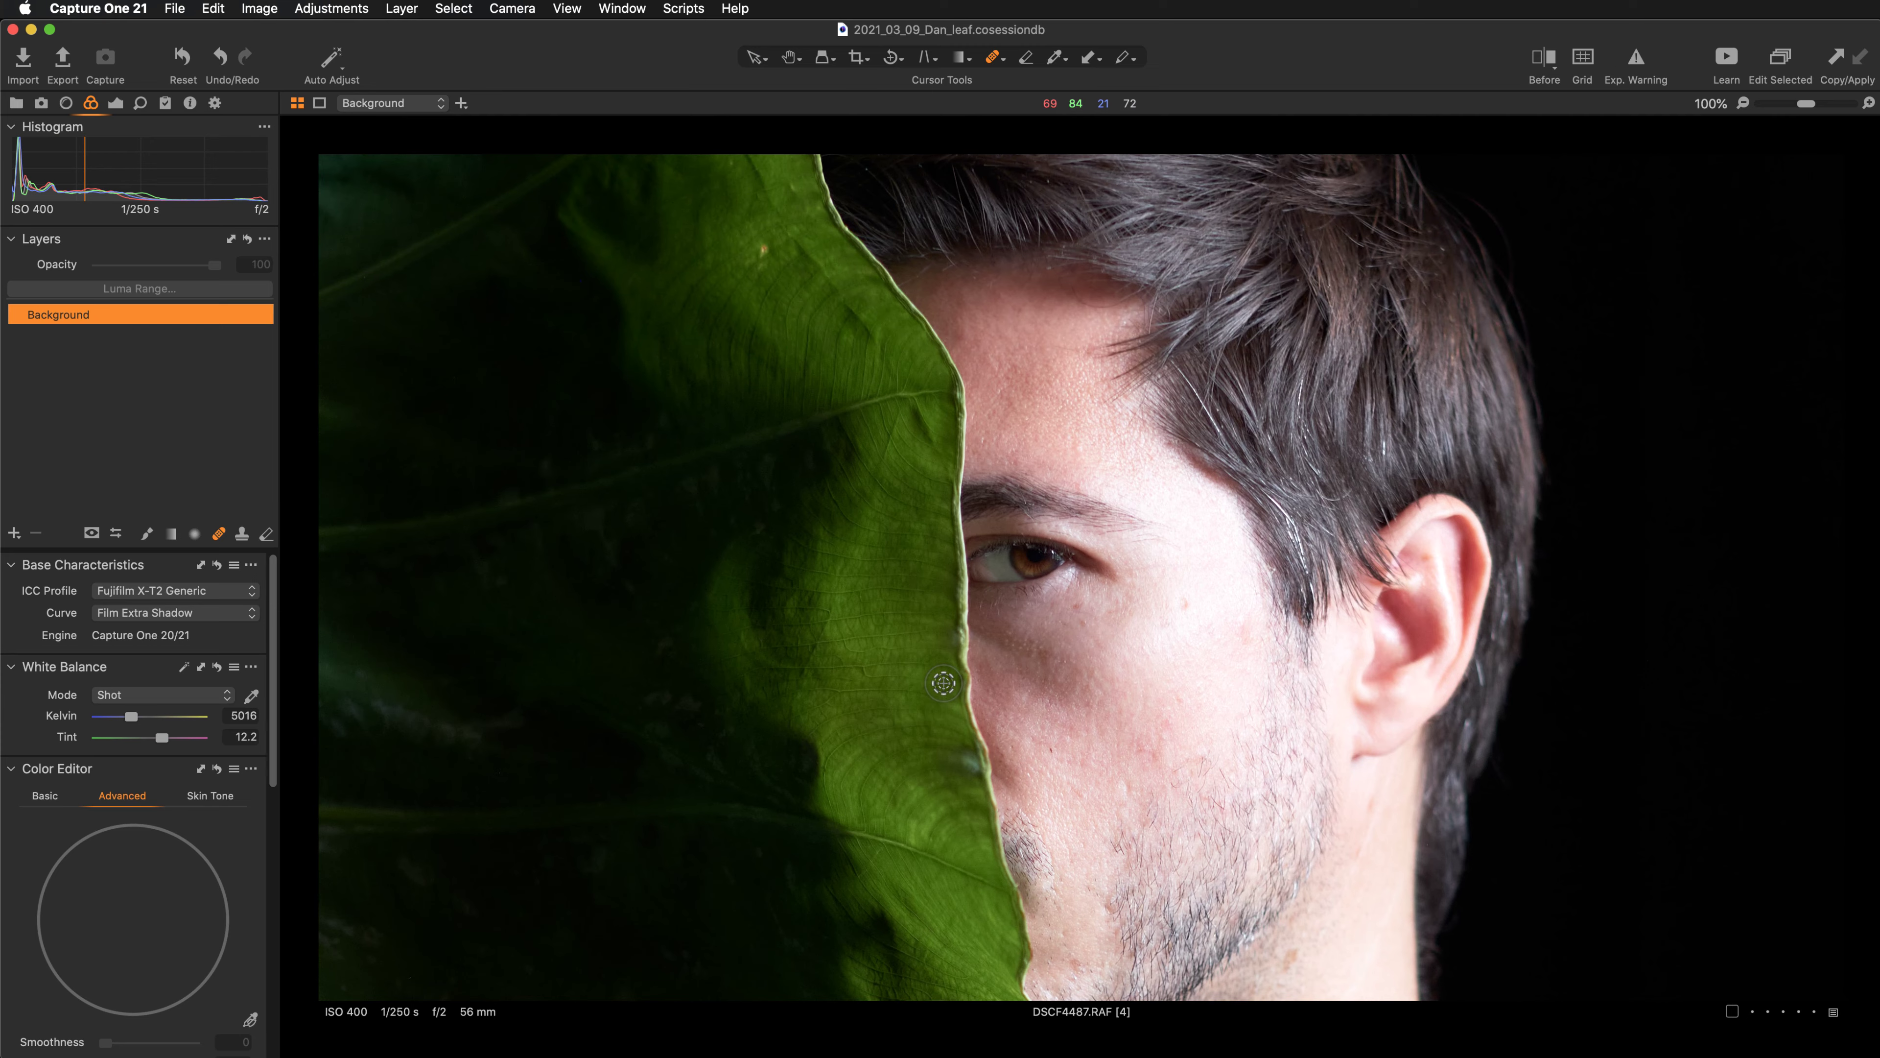
scroll(943, 682, "right", 3)
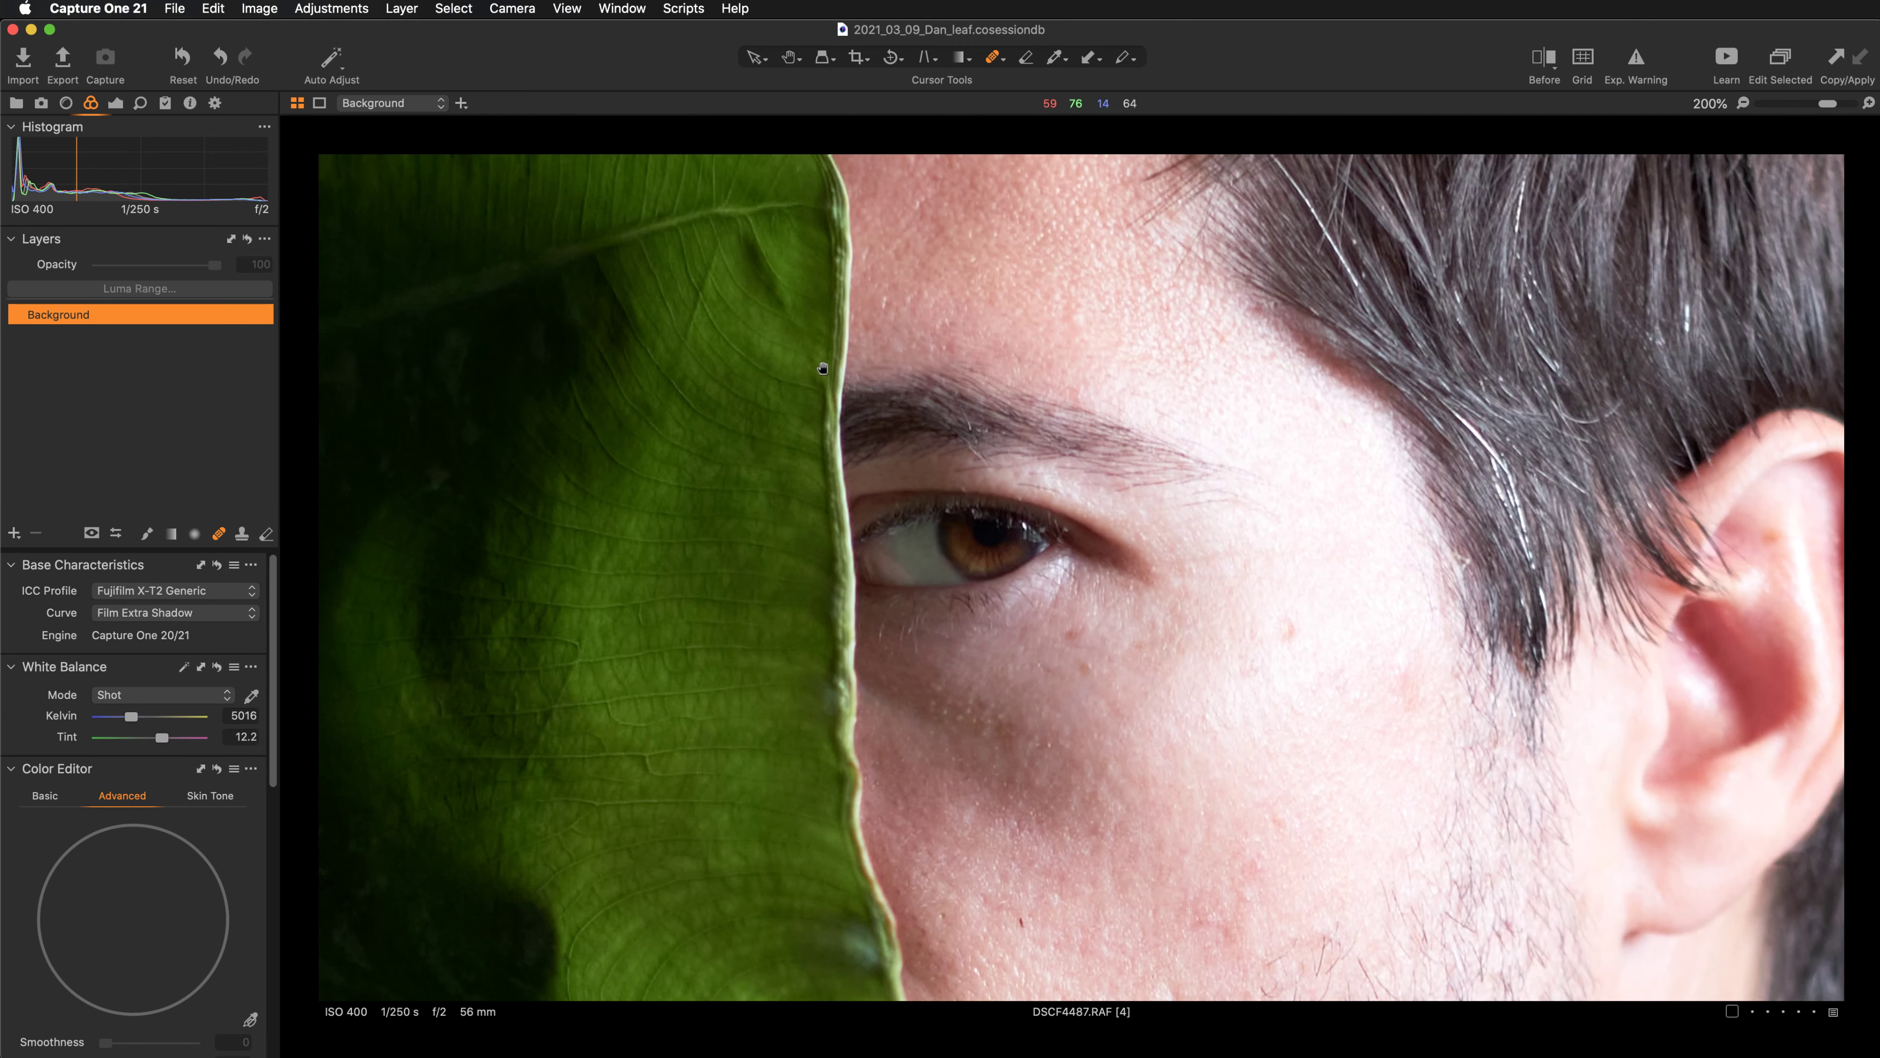
key("super+plus")
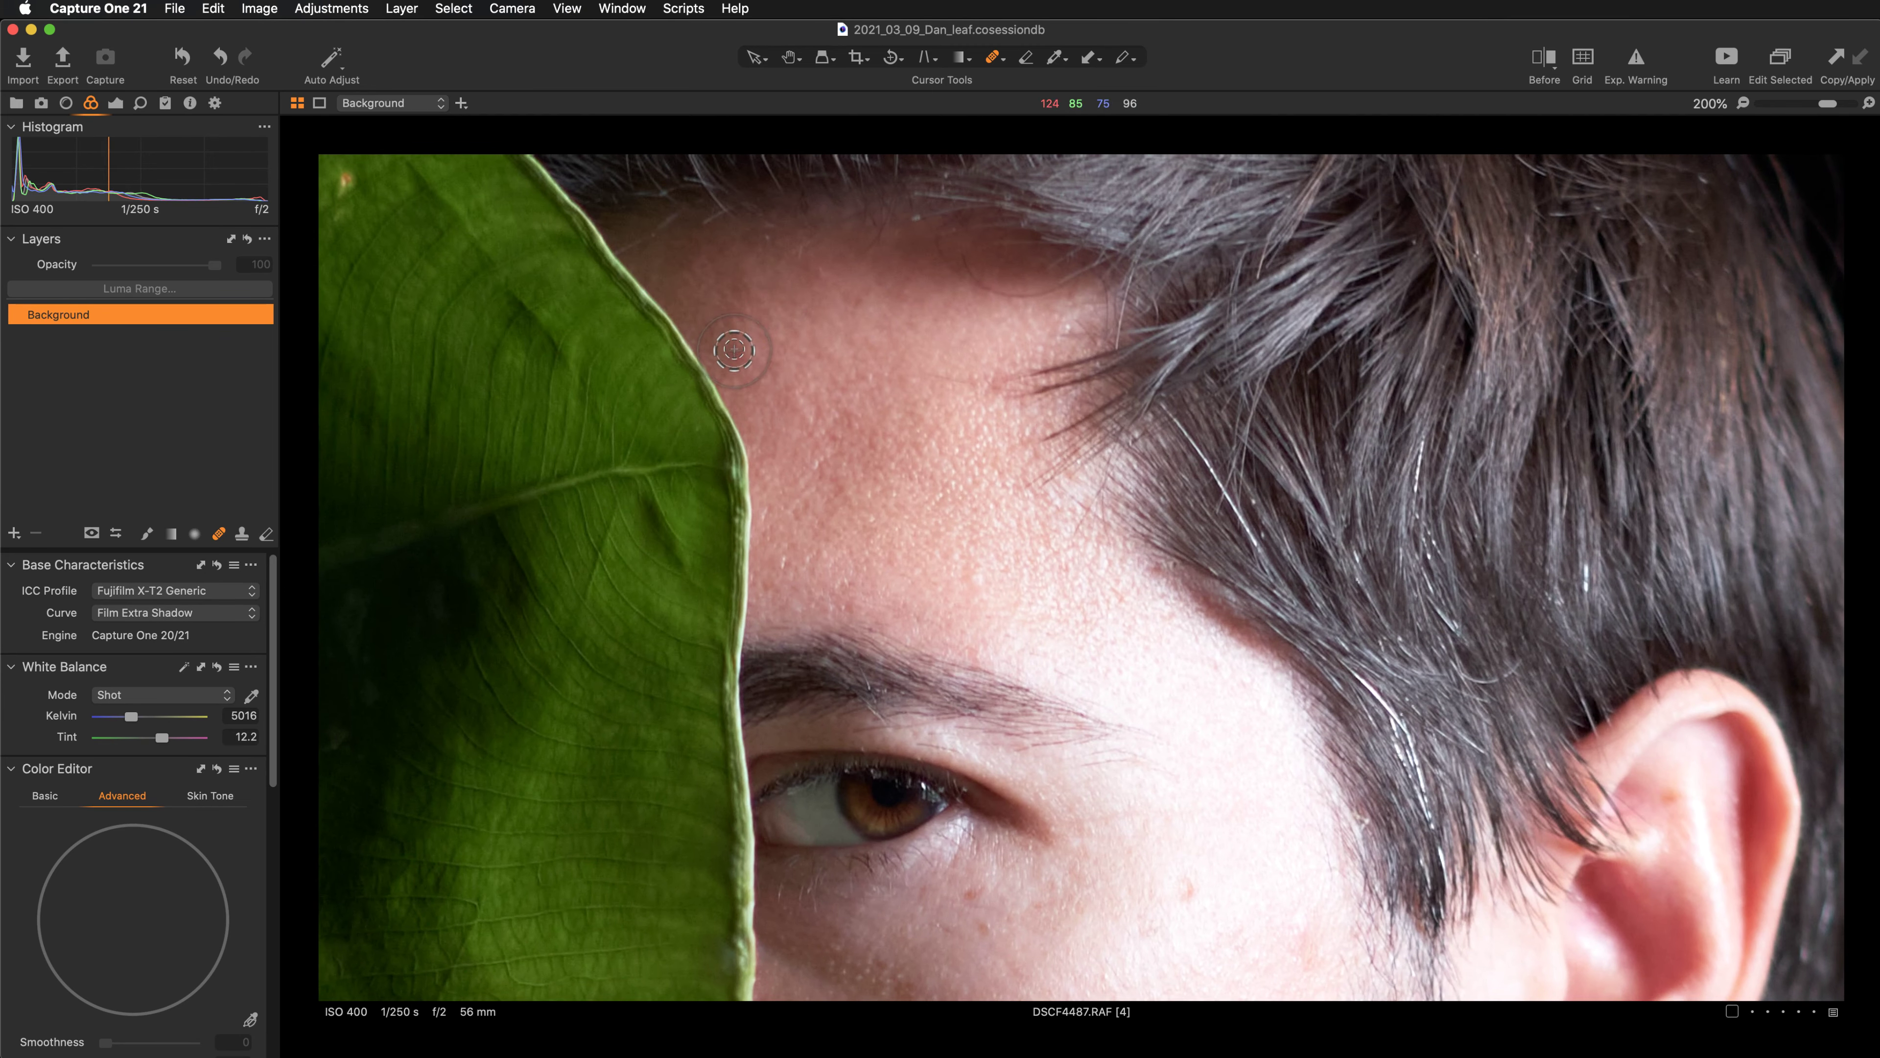
left_click(733, 354)
scroll(1135, 616, "down", 5)
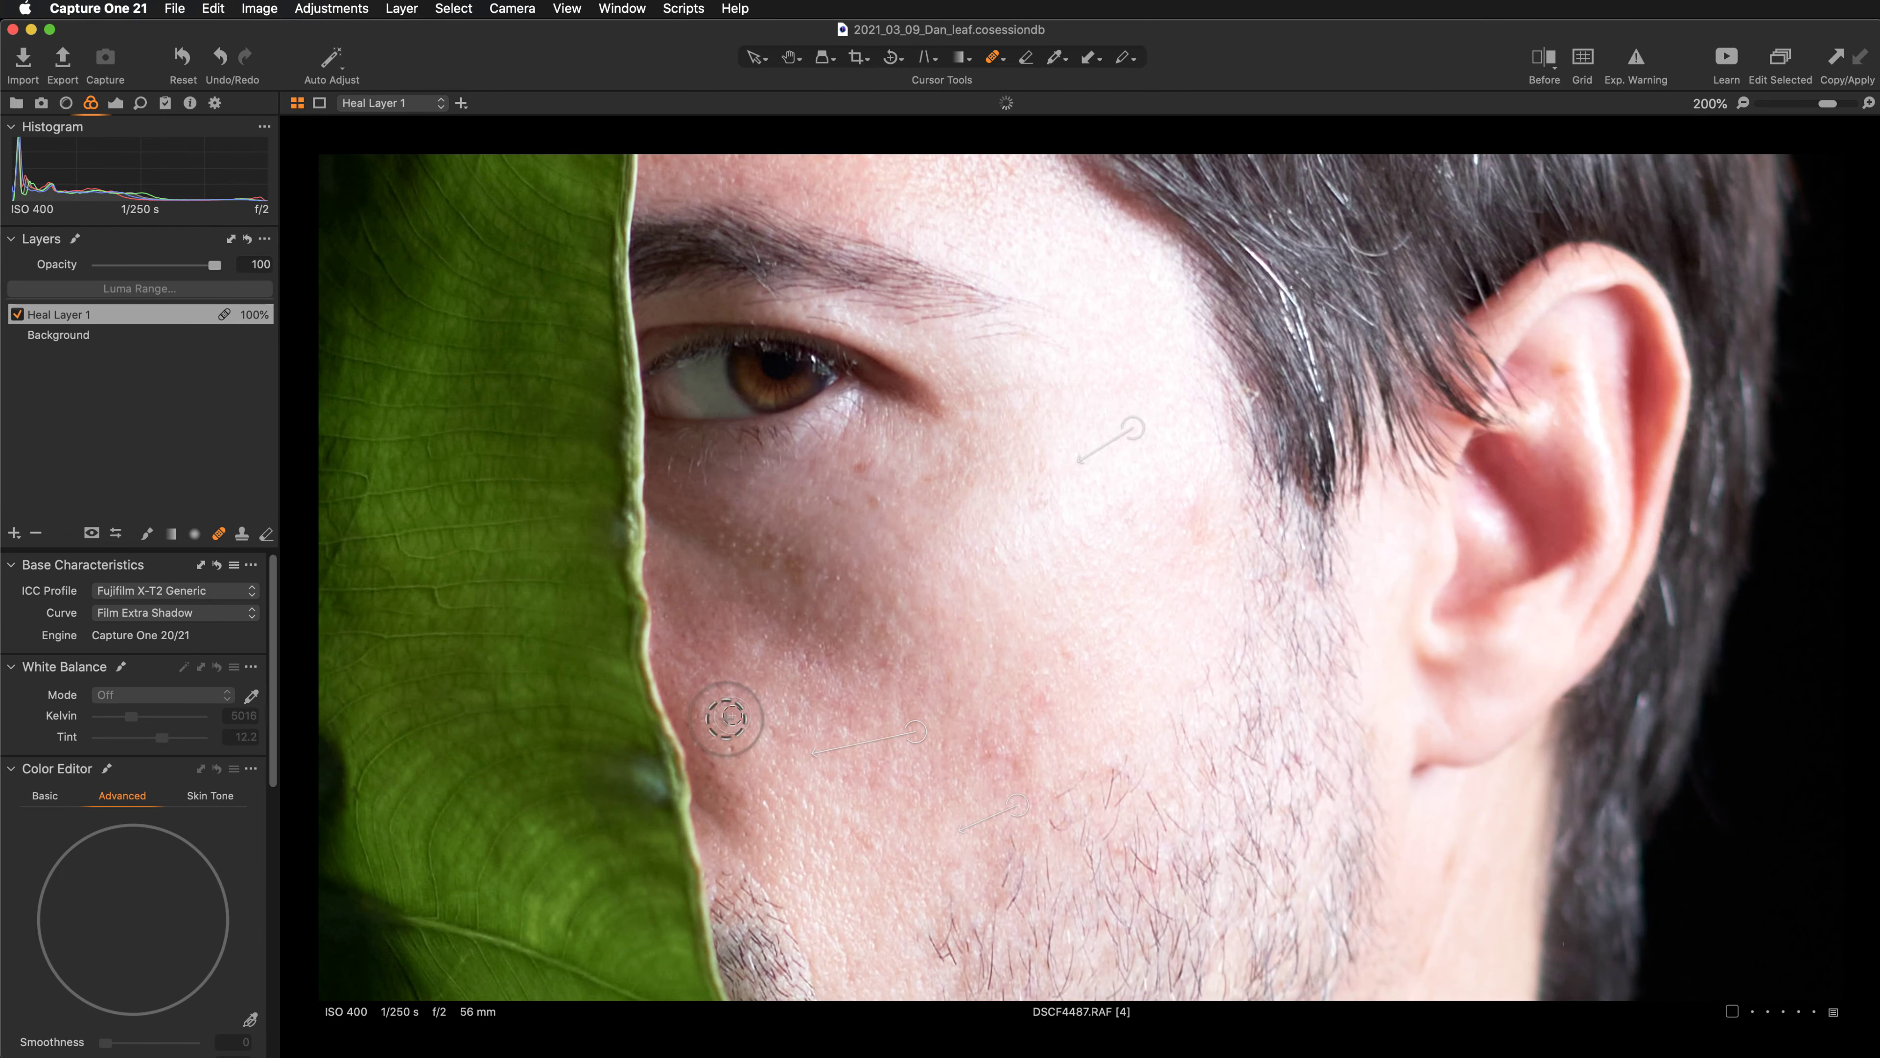
Heal the skin beside the nose along the leaf edge, the cheek blemishes and the dark spot on the neck.
left_click_drag(721, 737, 714, 833)
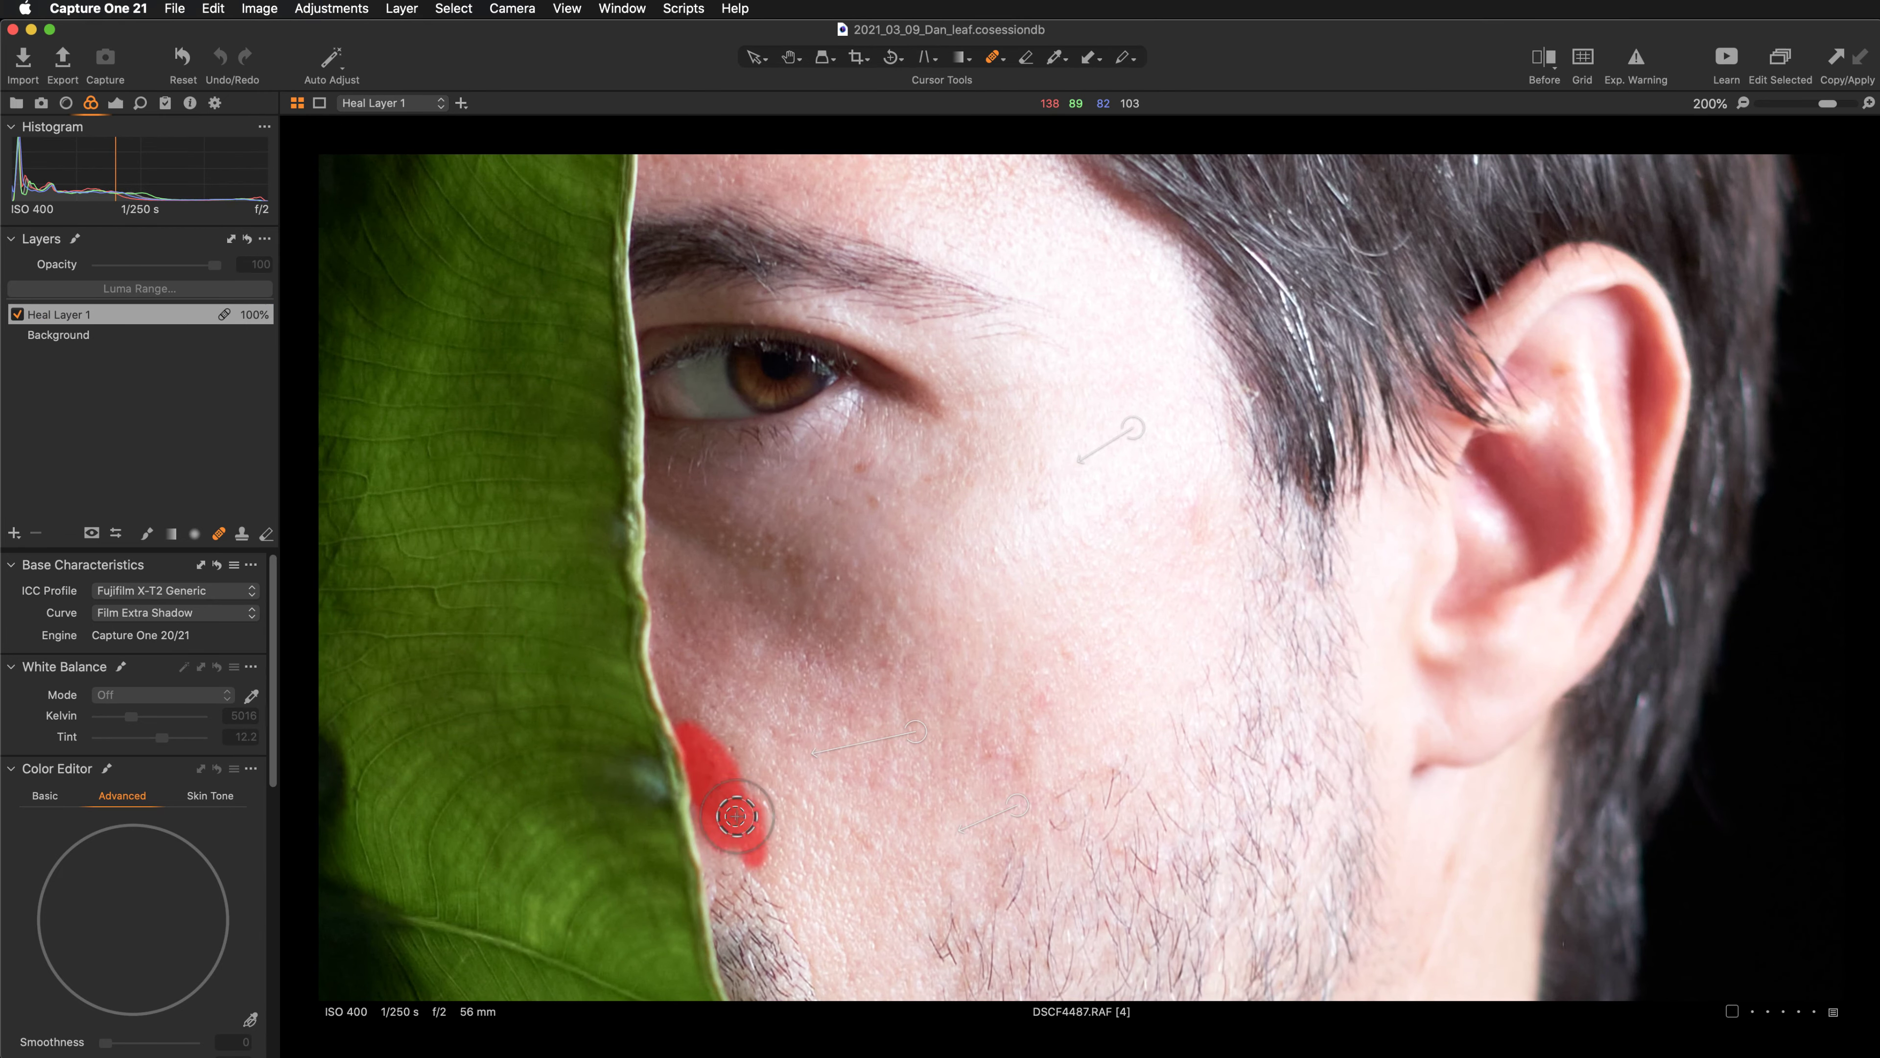
left_click(695, 651)
scroll(931, 551, "down", 5)
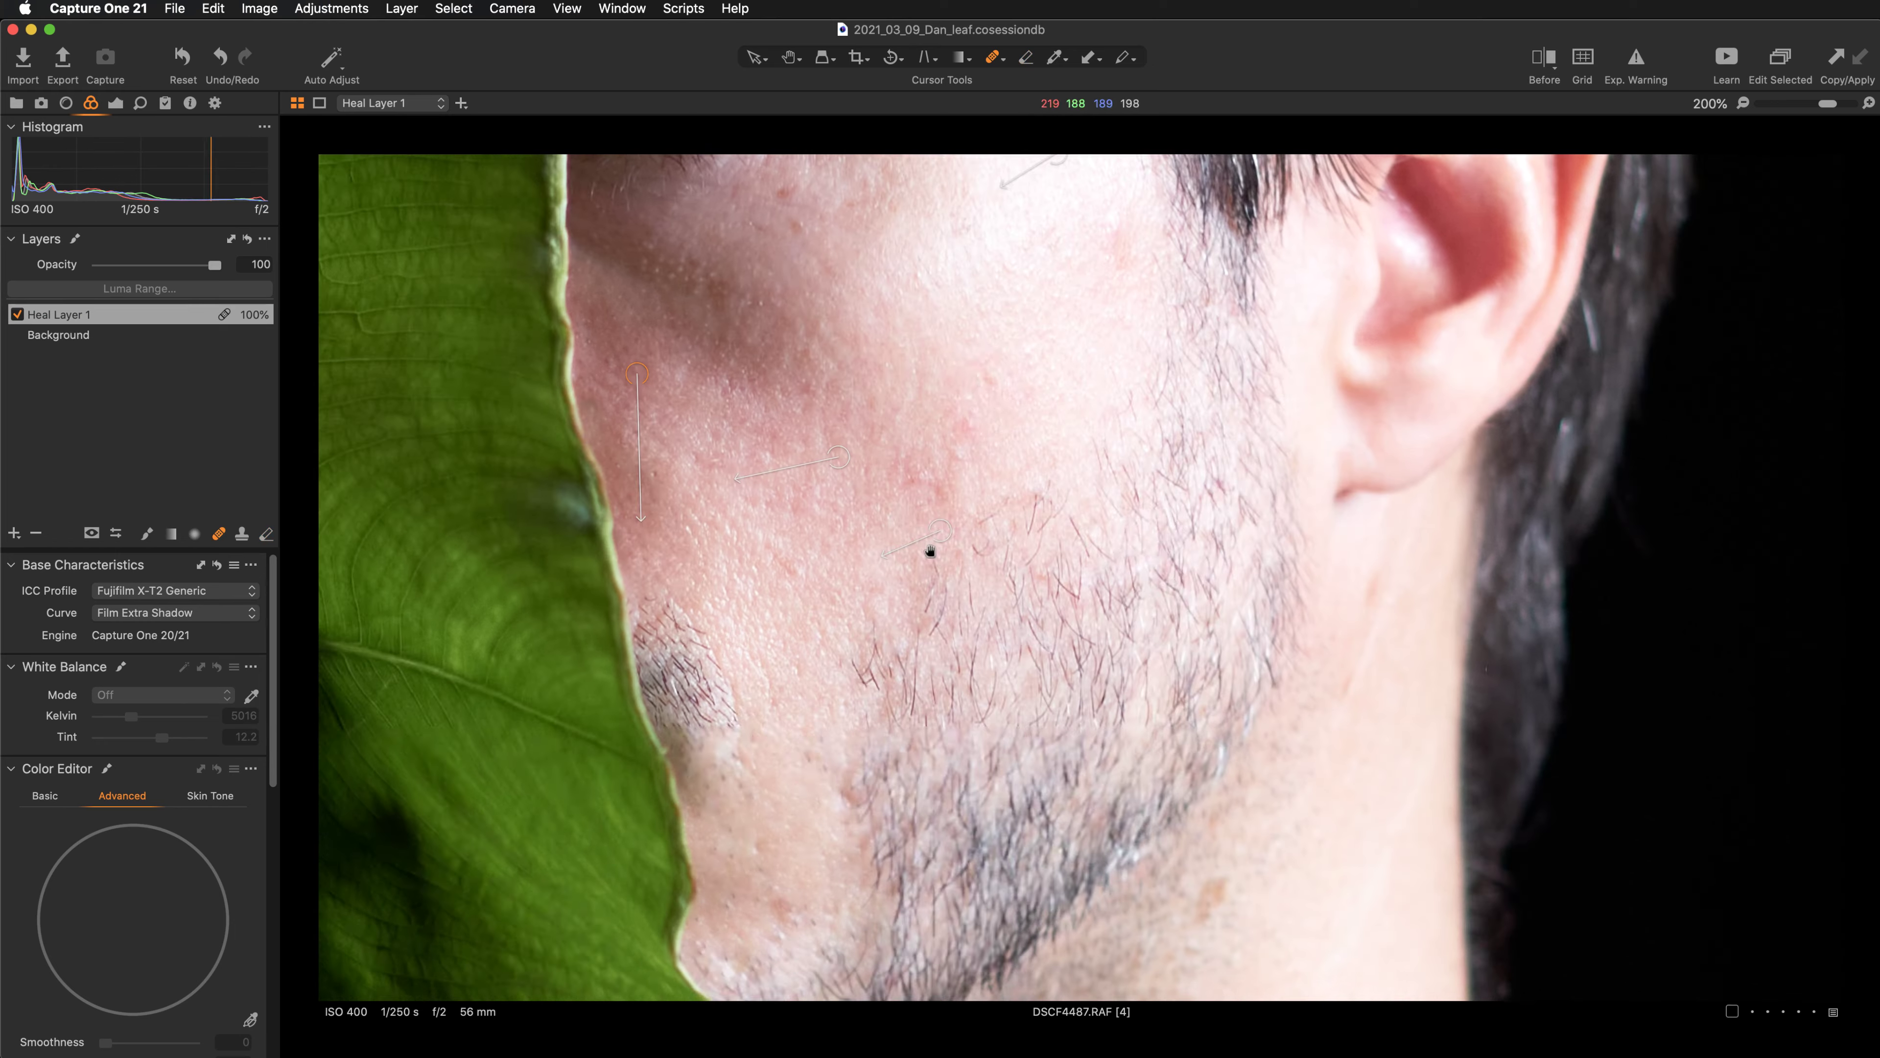
left_click(989, 380)
scroll(1251, 759, "down", 5)
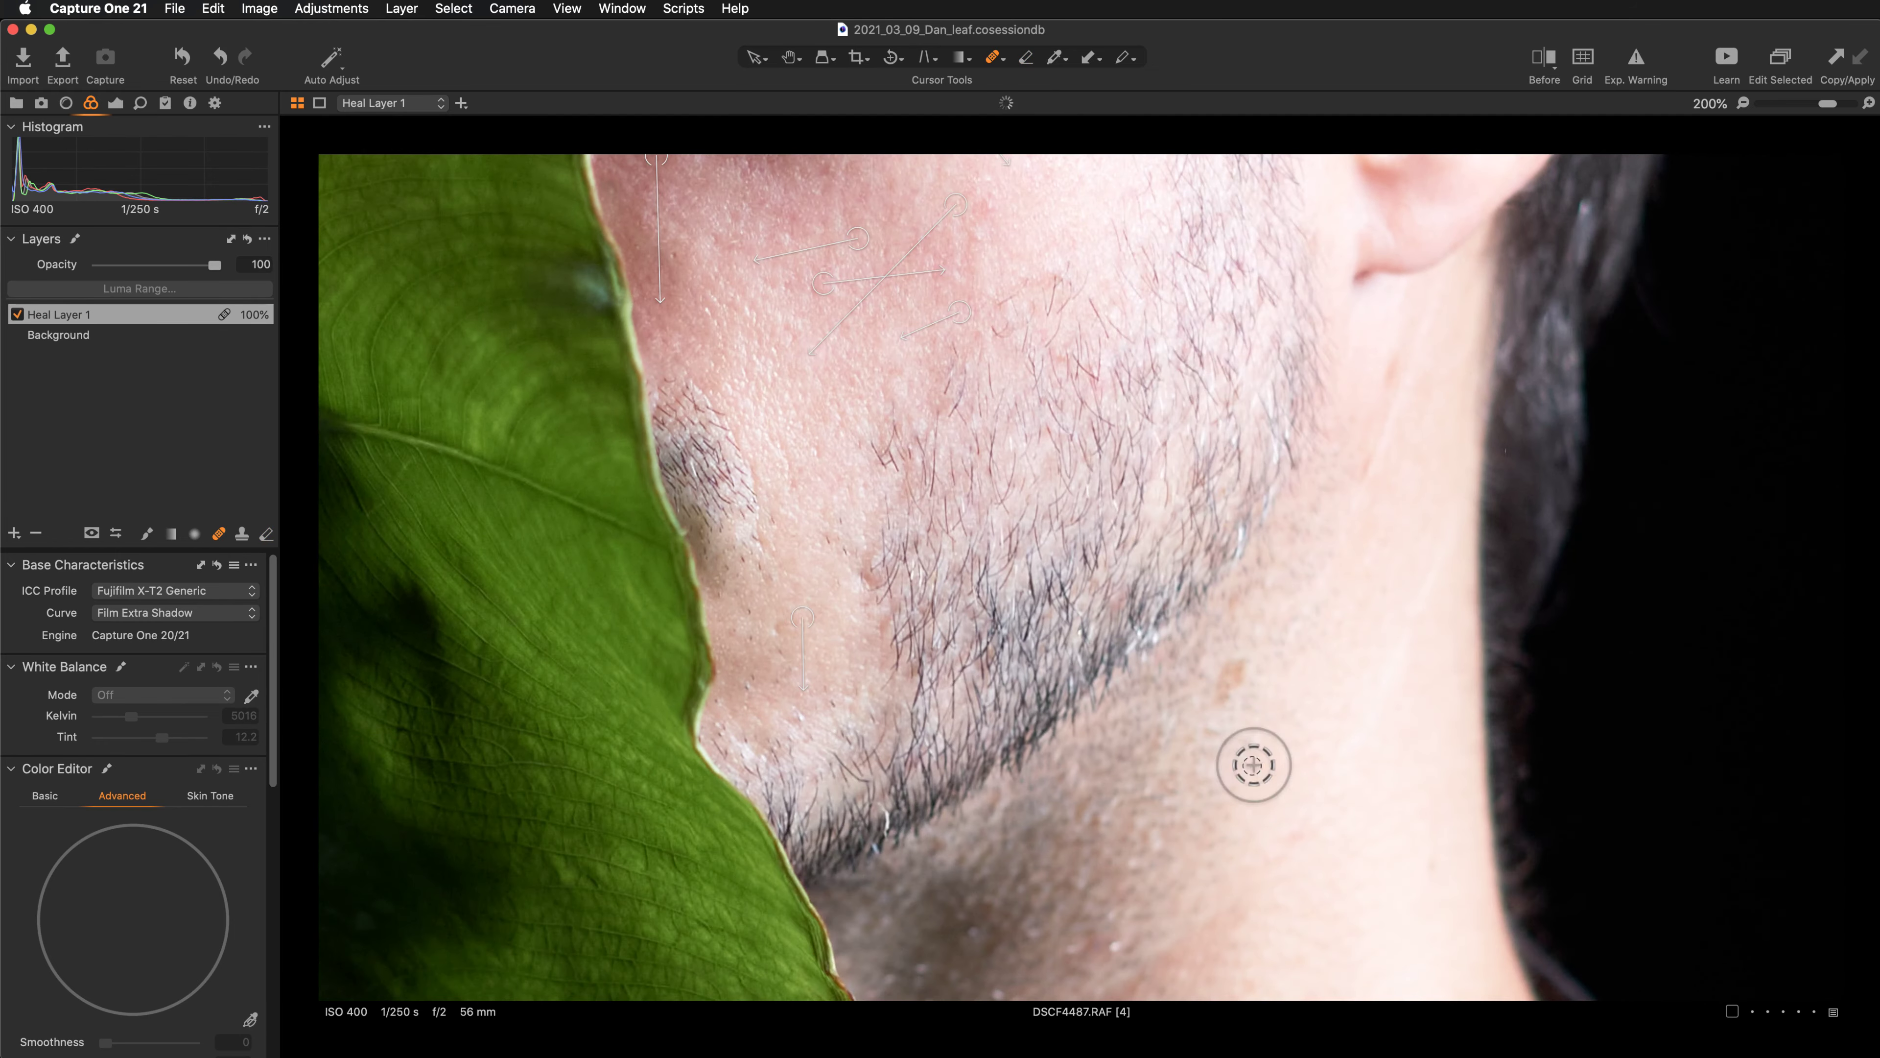
left_click(1230, 663)
Heal the pale lint specks on the shoulder and sleeve of the dark shirt at 200% zoom.
scroll(1004, 581, "down", 5)
scroll(1004, 581, "down", 5)
left_click(936, 670)
left_click(781, 777)
left_click(1246, 870)
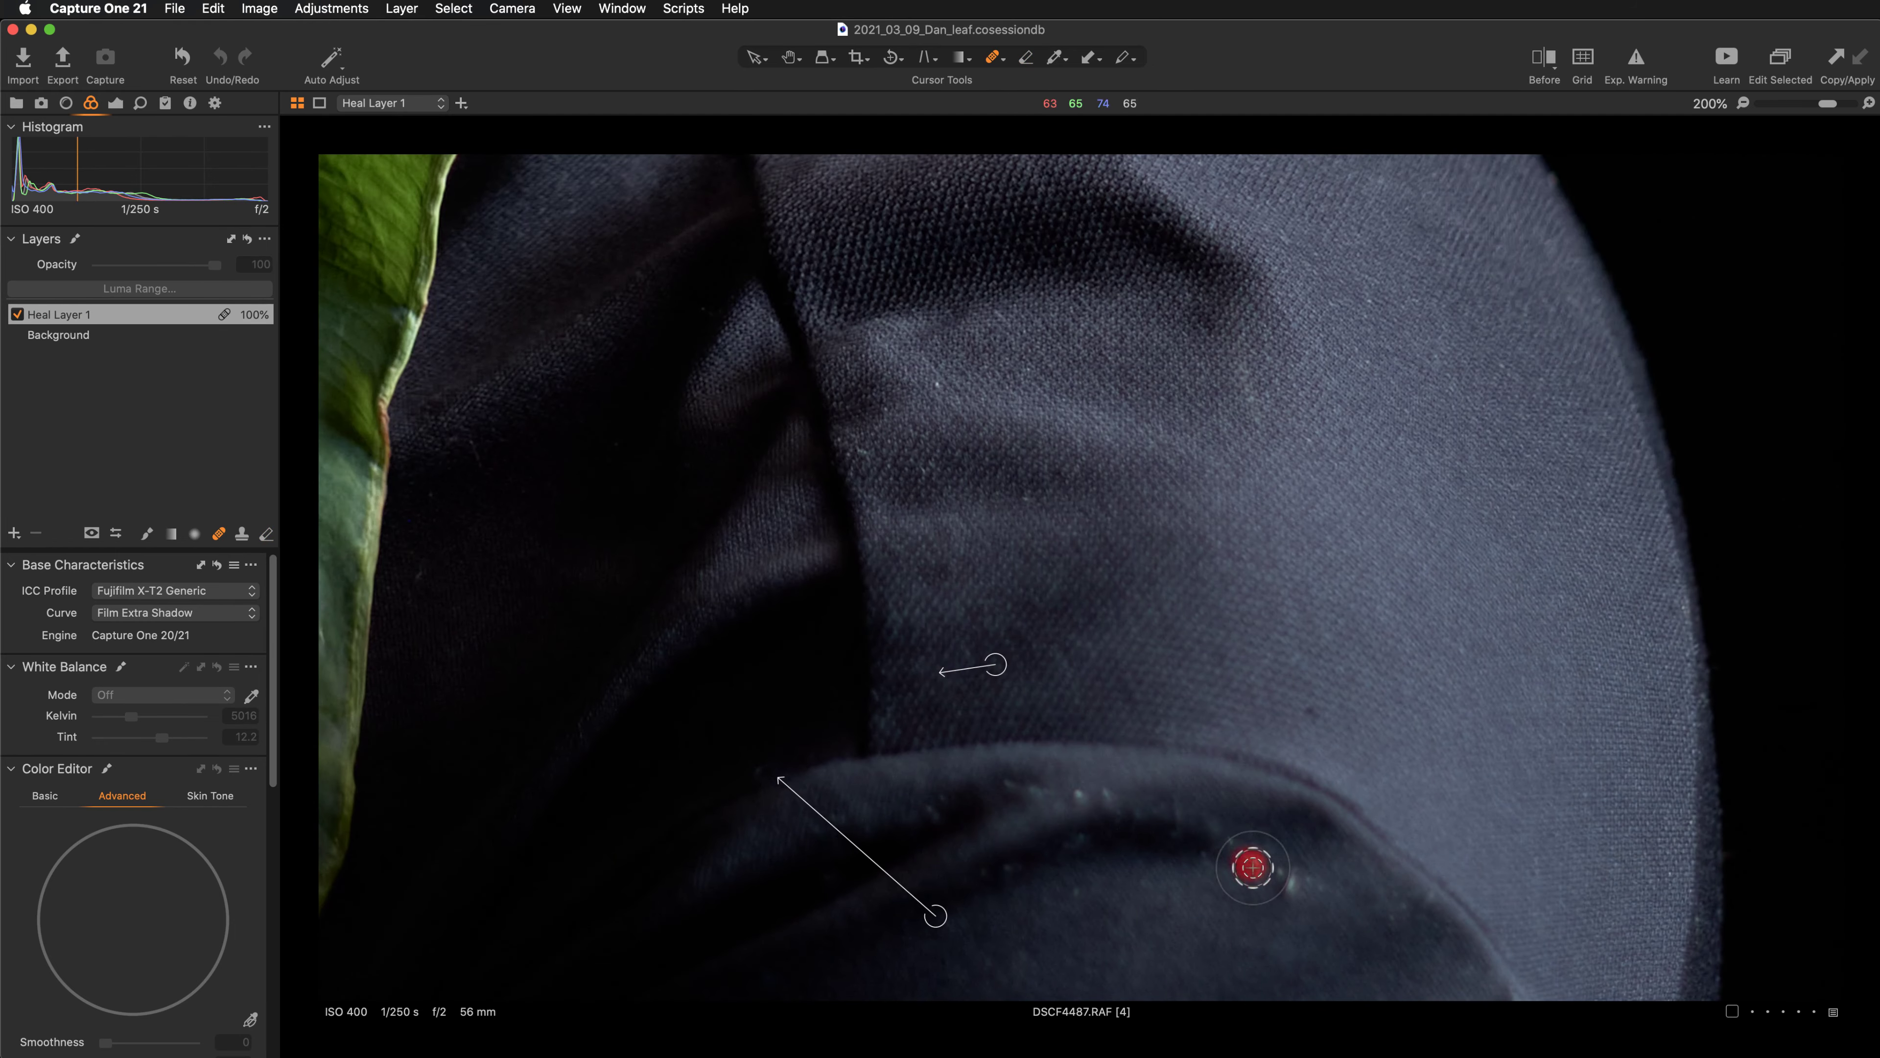
scroll(902, 516, "down", 5)
left_click(907, 507)
left_click(1019, 552)
left_click(769, 699)
left_click(684, 770)
left_click(730, 469)
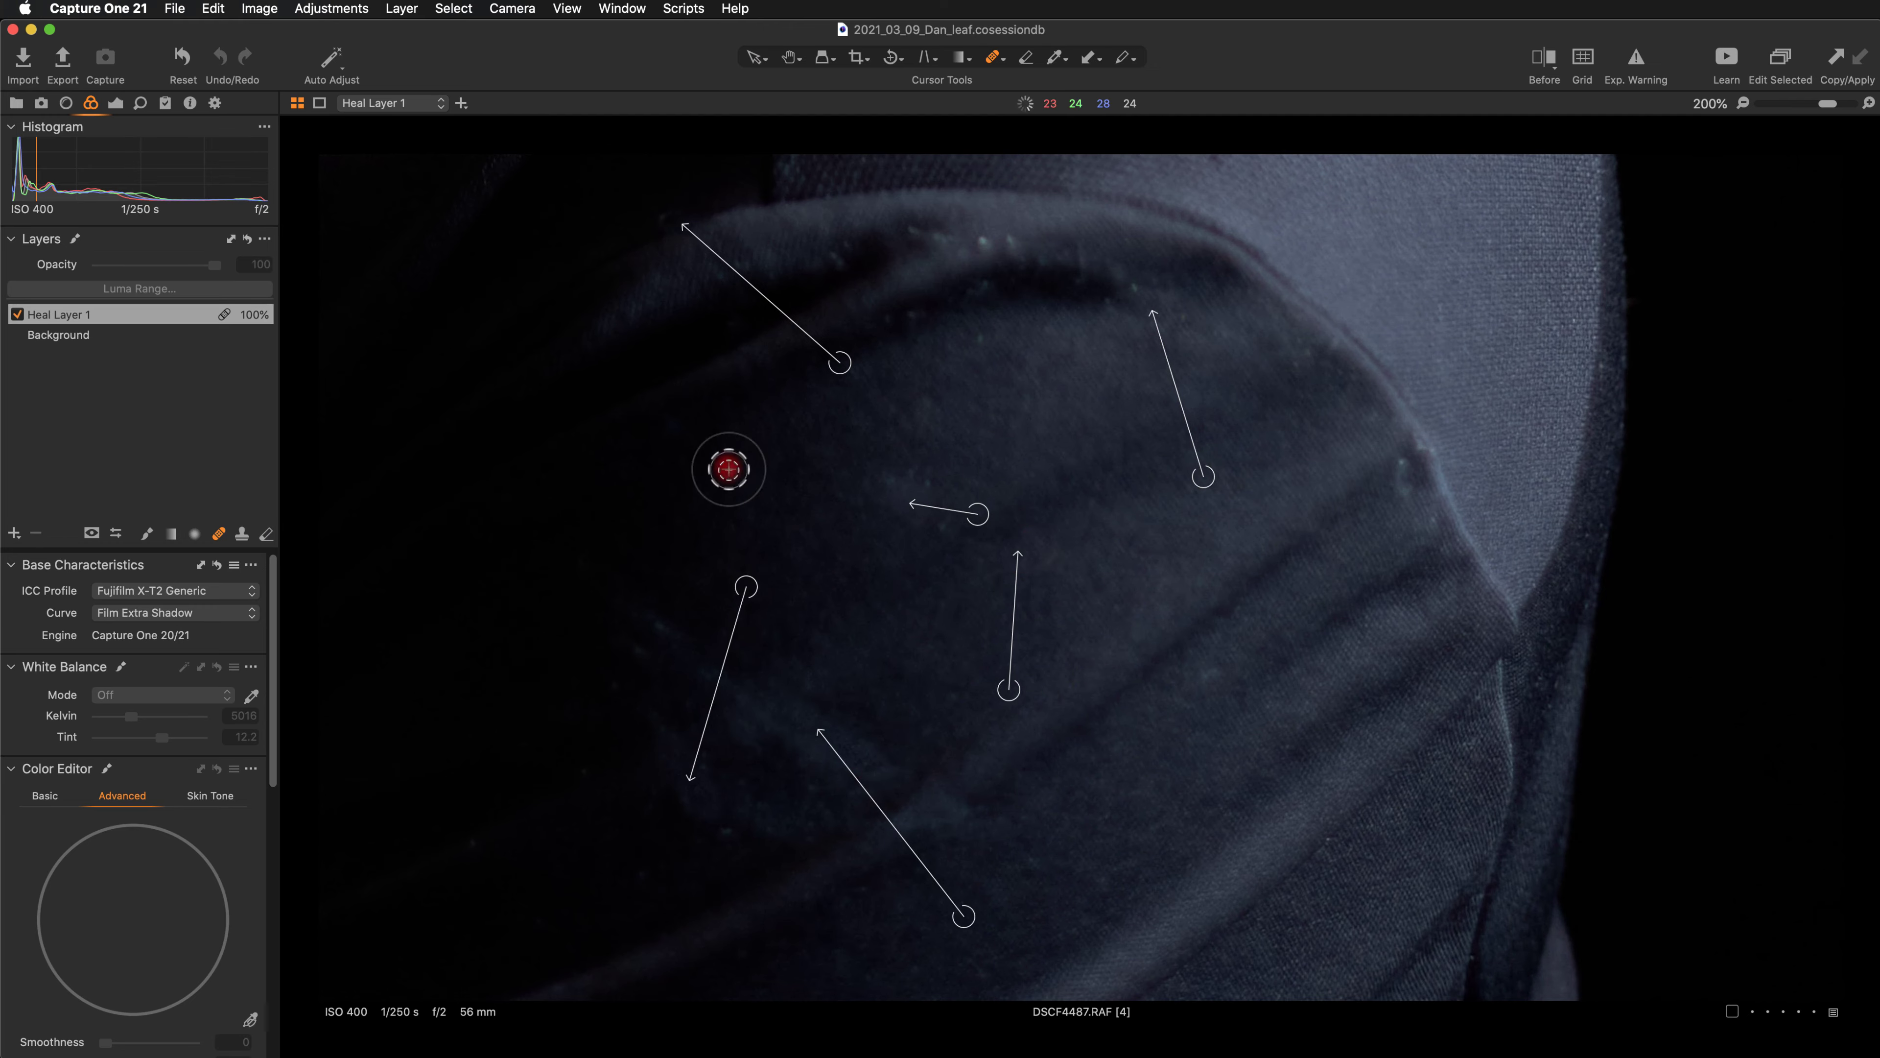
left_click(654, 622)
Review the healed portrait at 100% zoom and compare it with Heal Layer 1 switched off and on again.
scroll(839, 361, "up", 10)
scroll(838, 361, "up", 10)
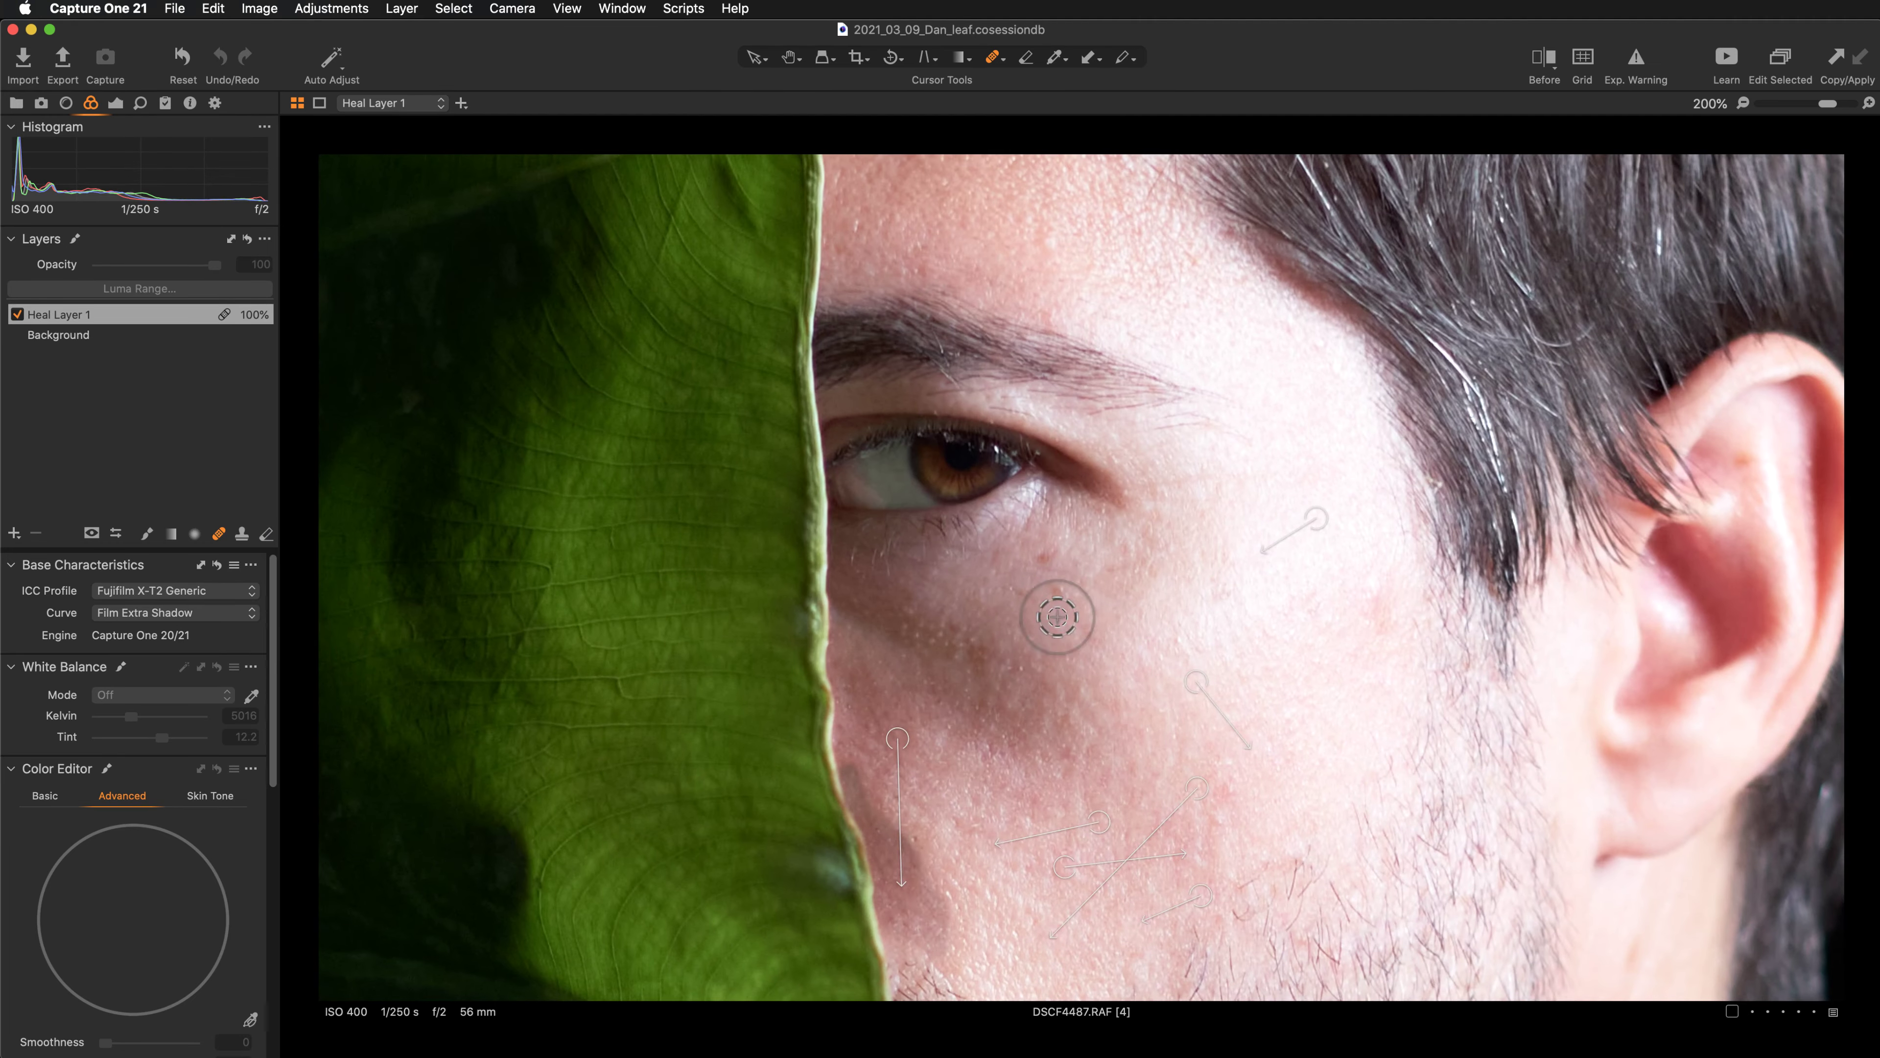
scroll(1043, 375, "up", 5)
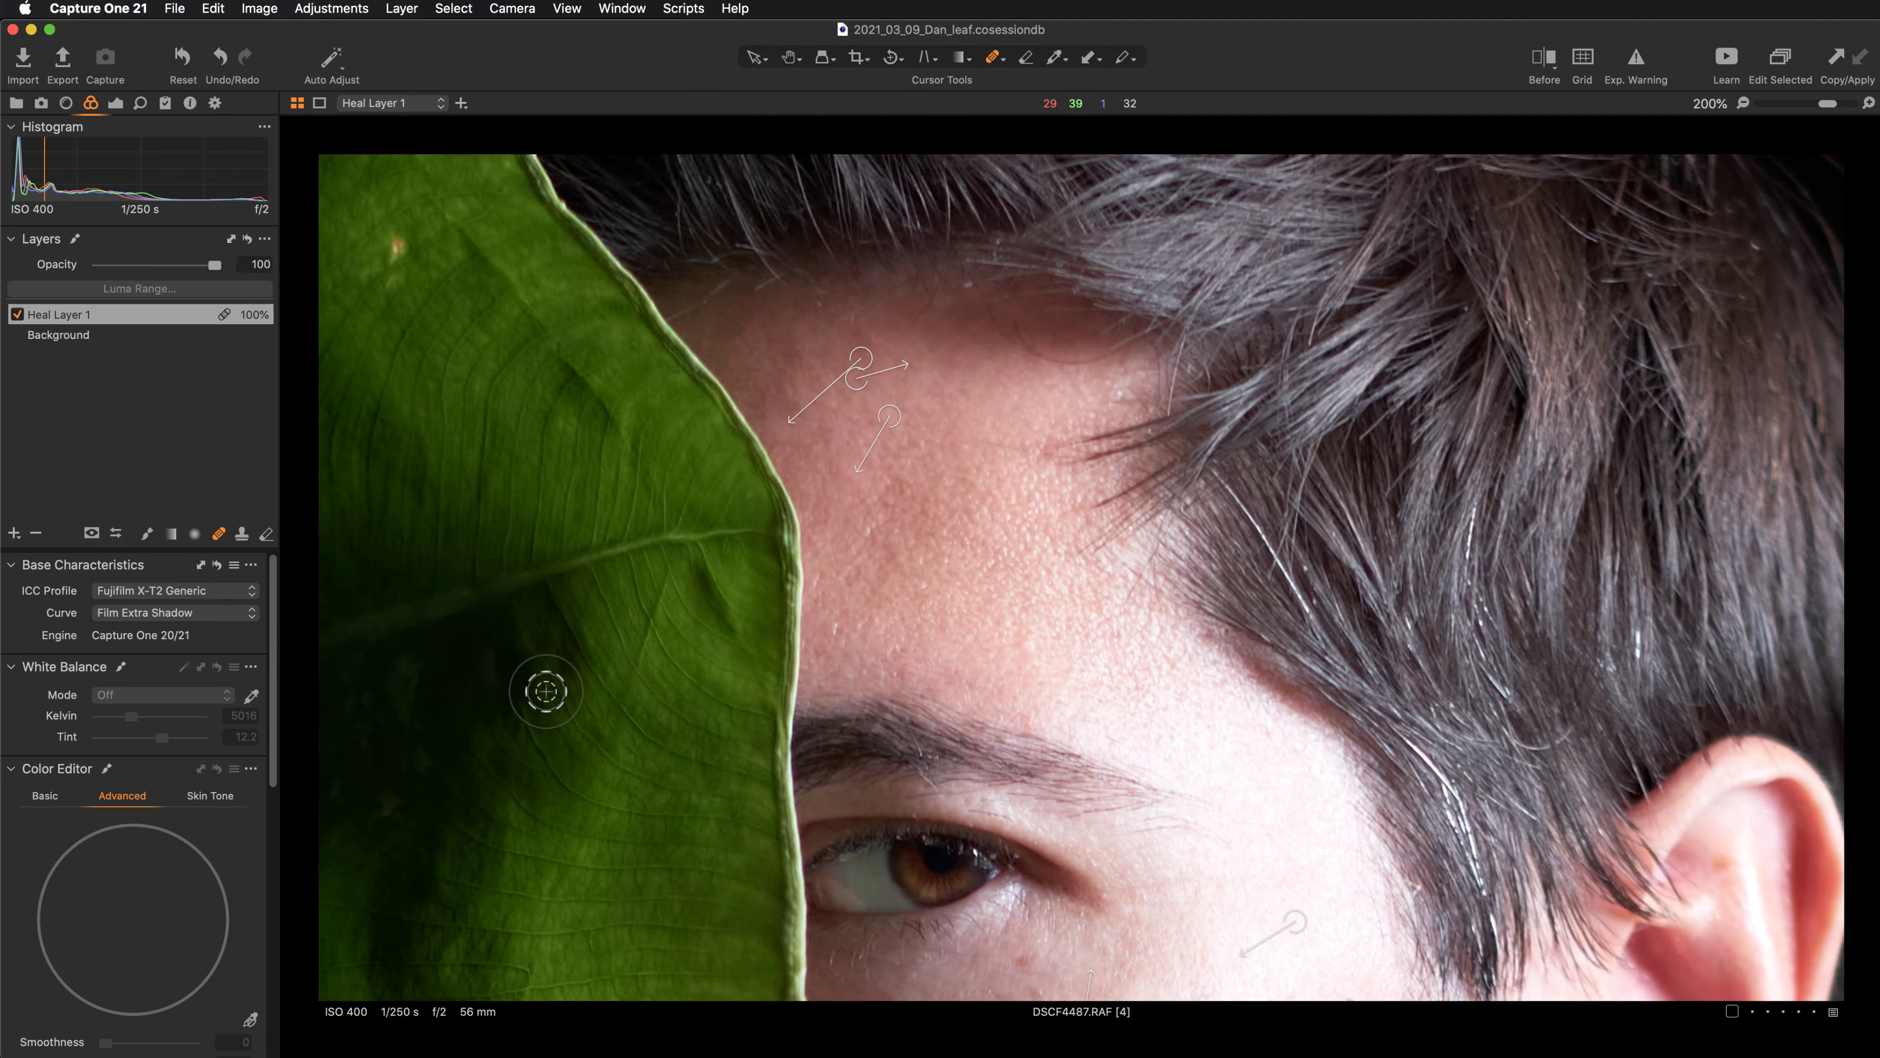
key("super+minus")
key("v")
scroll(853, 371, "up", 5)
scroll(862, 445, "down", 6)
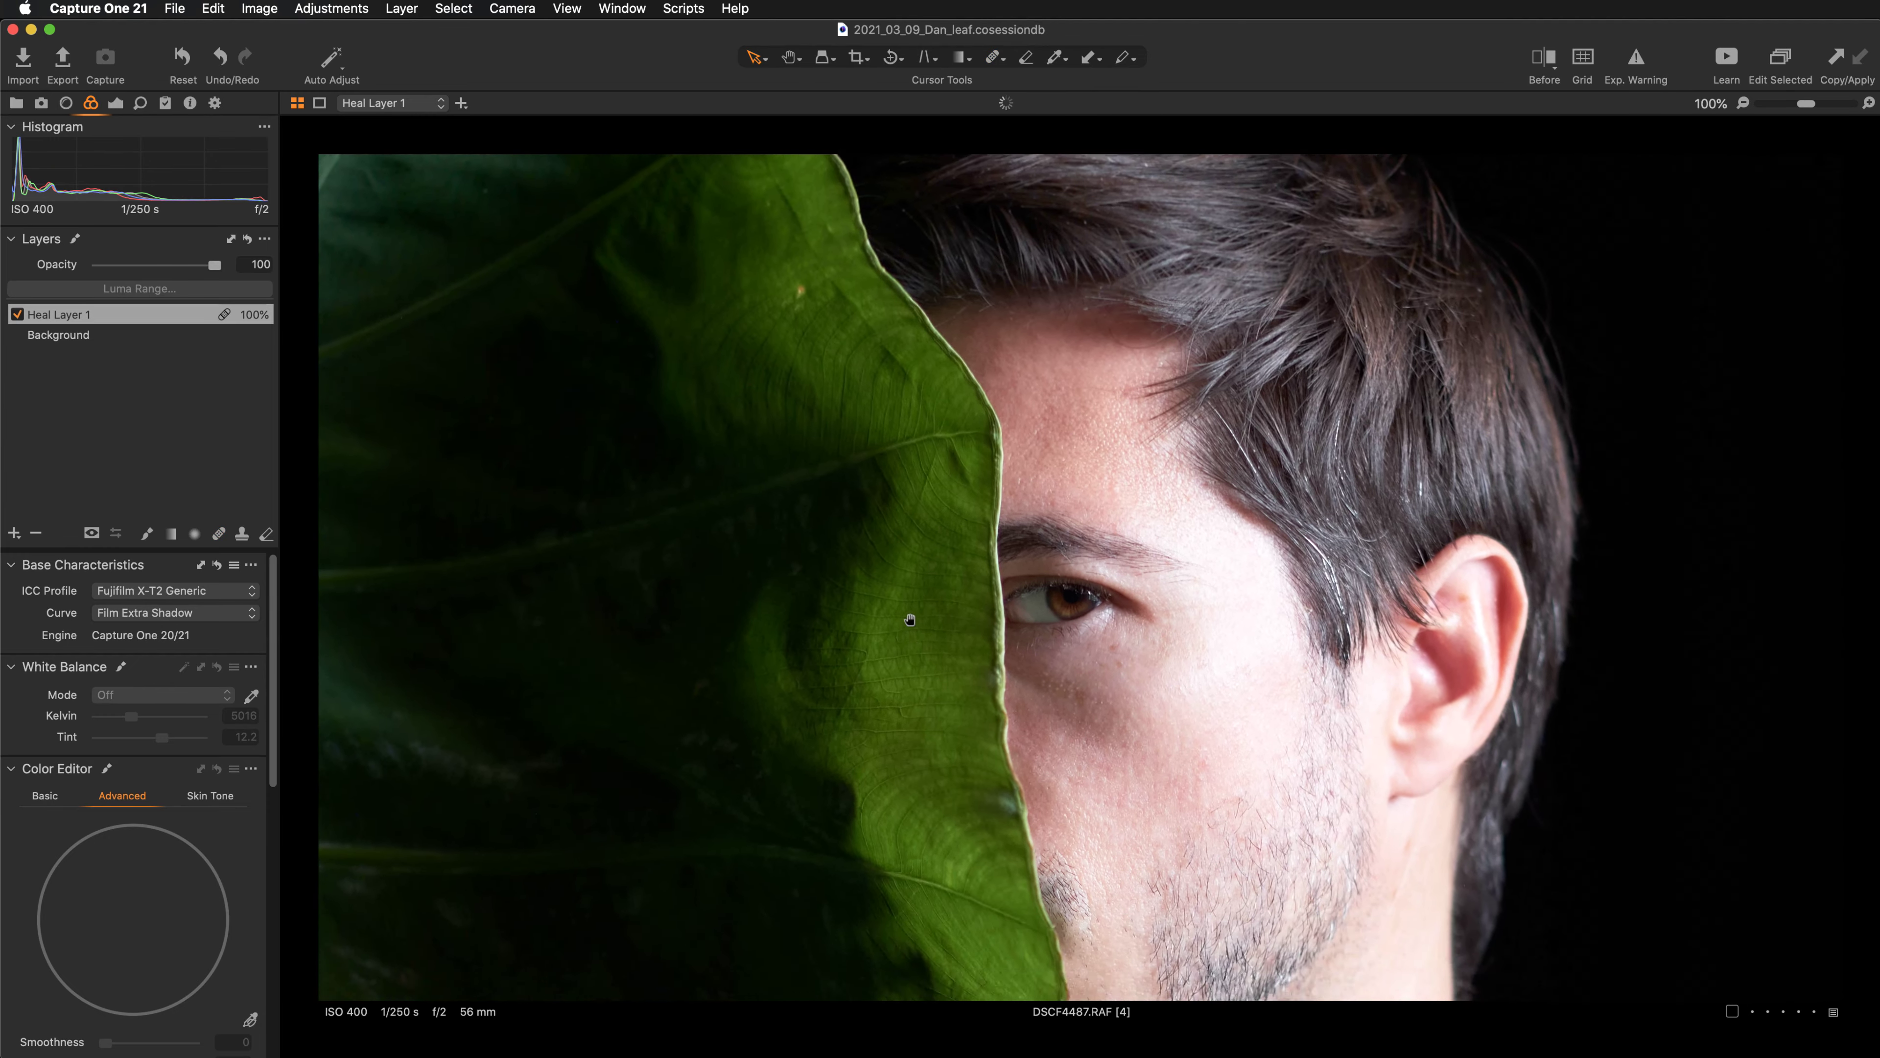
scroll(870, 516, "up", 2)
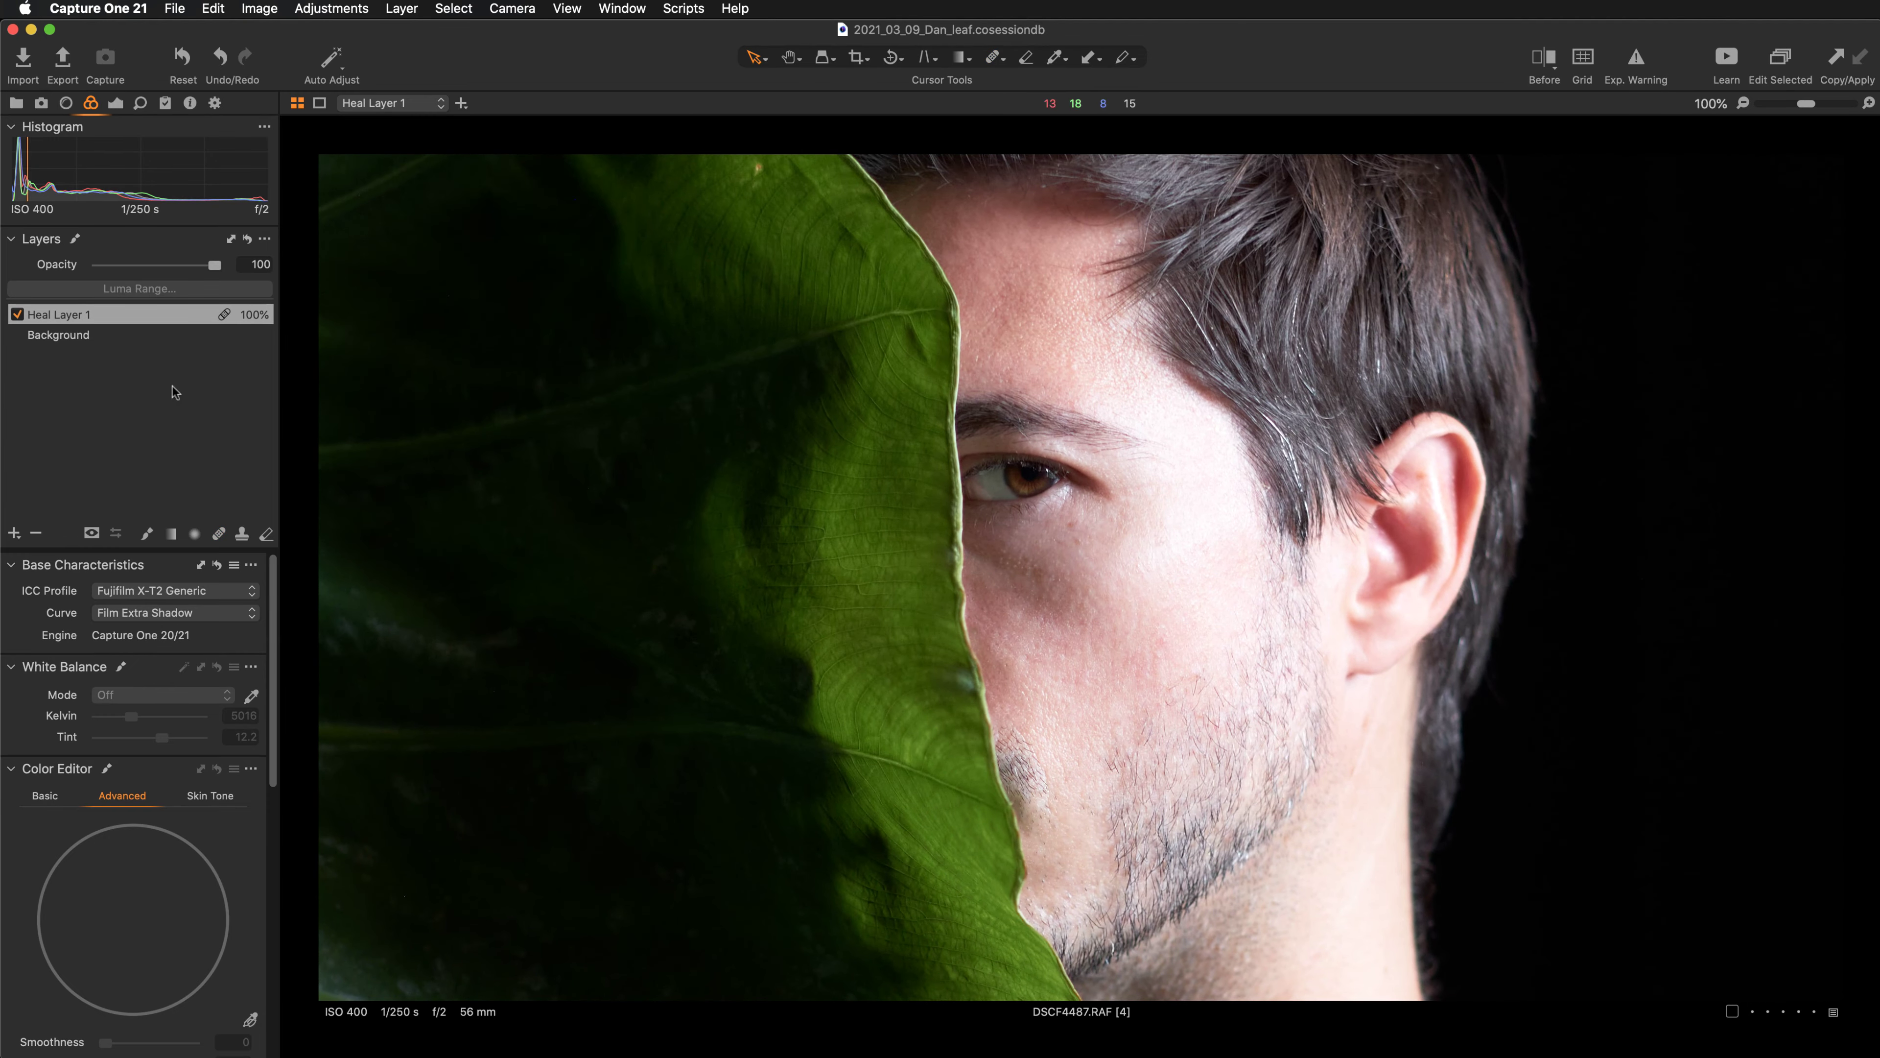
left_click(16, 314)
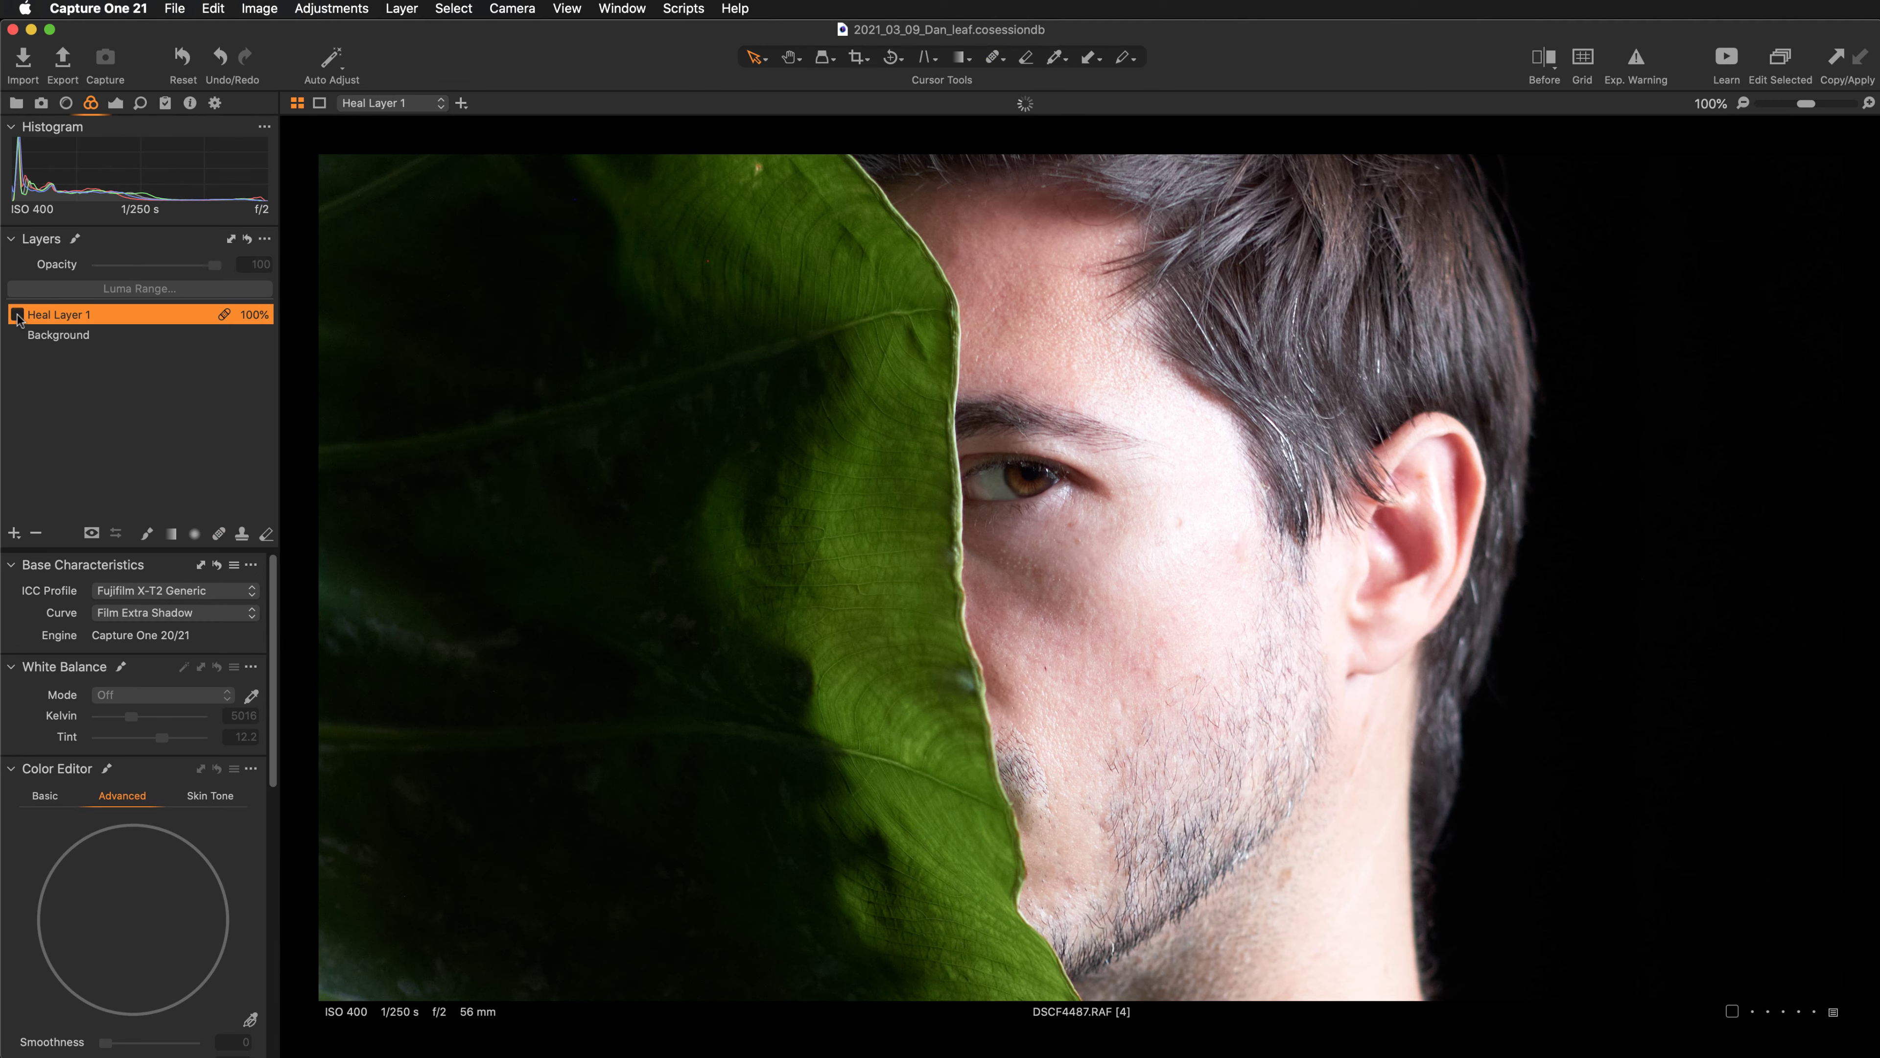
left_click(17, 314)
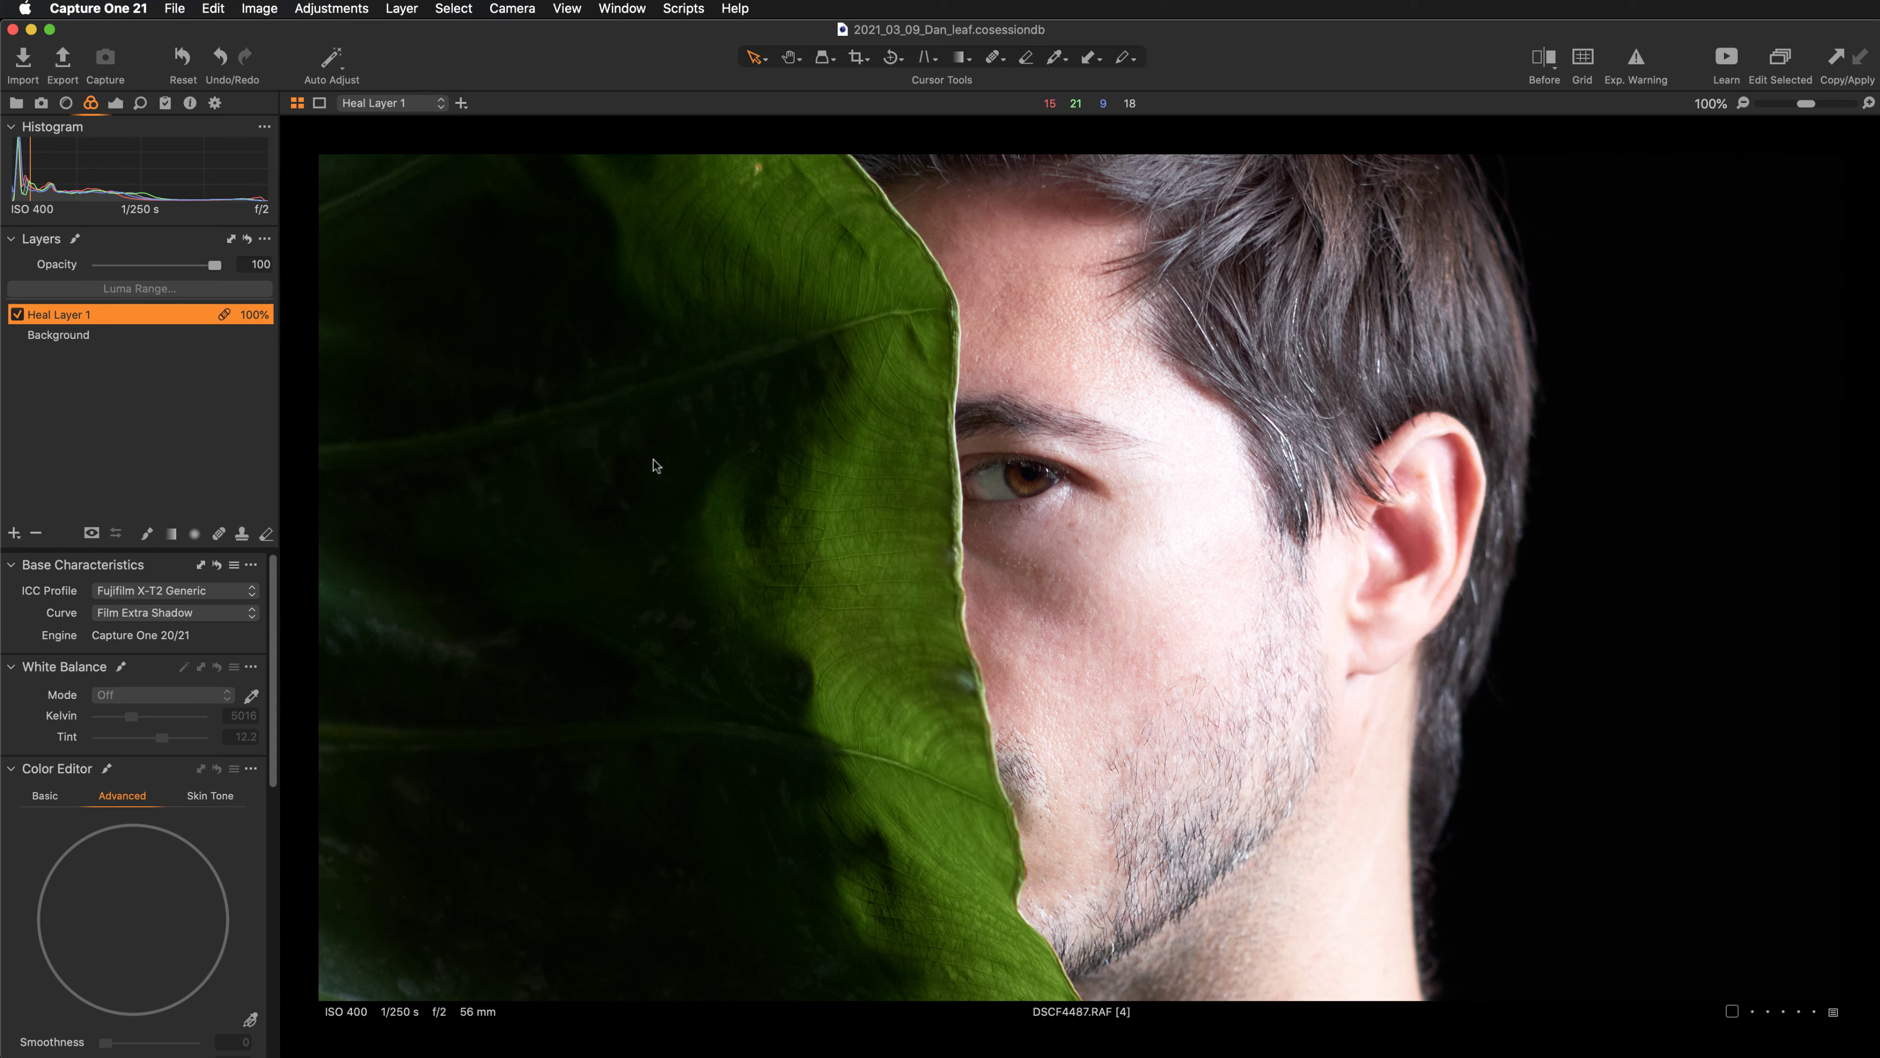
Add a new filled adjustment layer and name it "luminosity curves".
key("super+0")
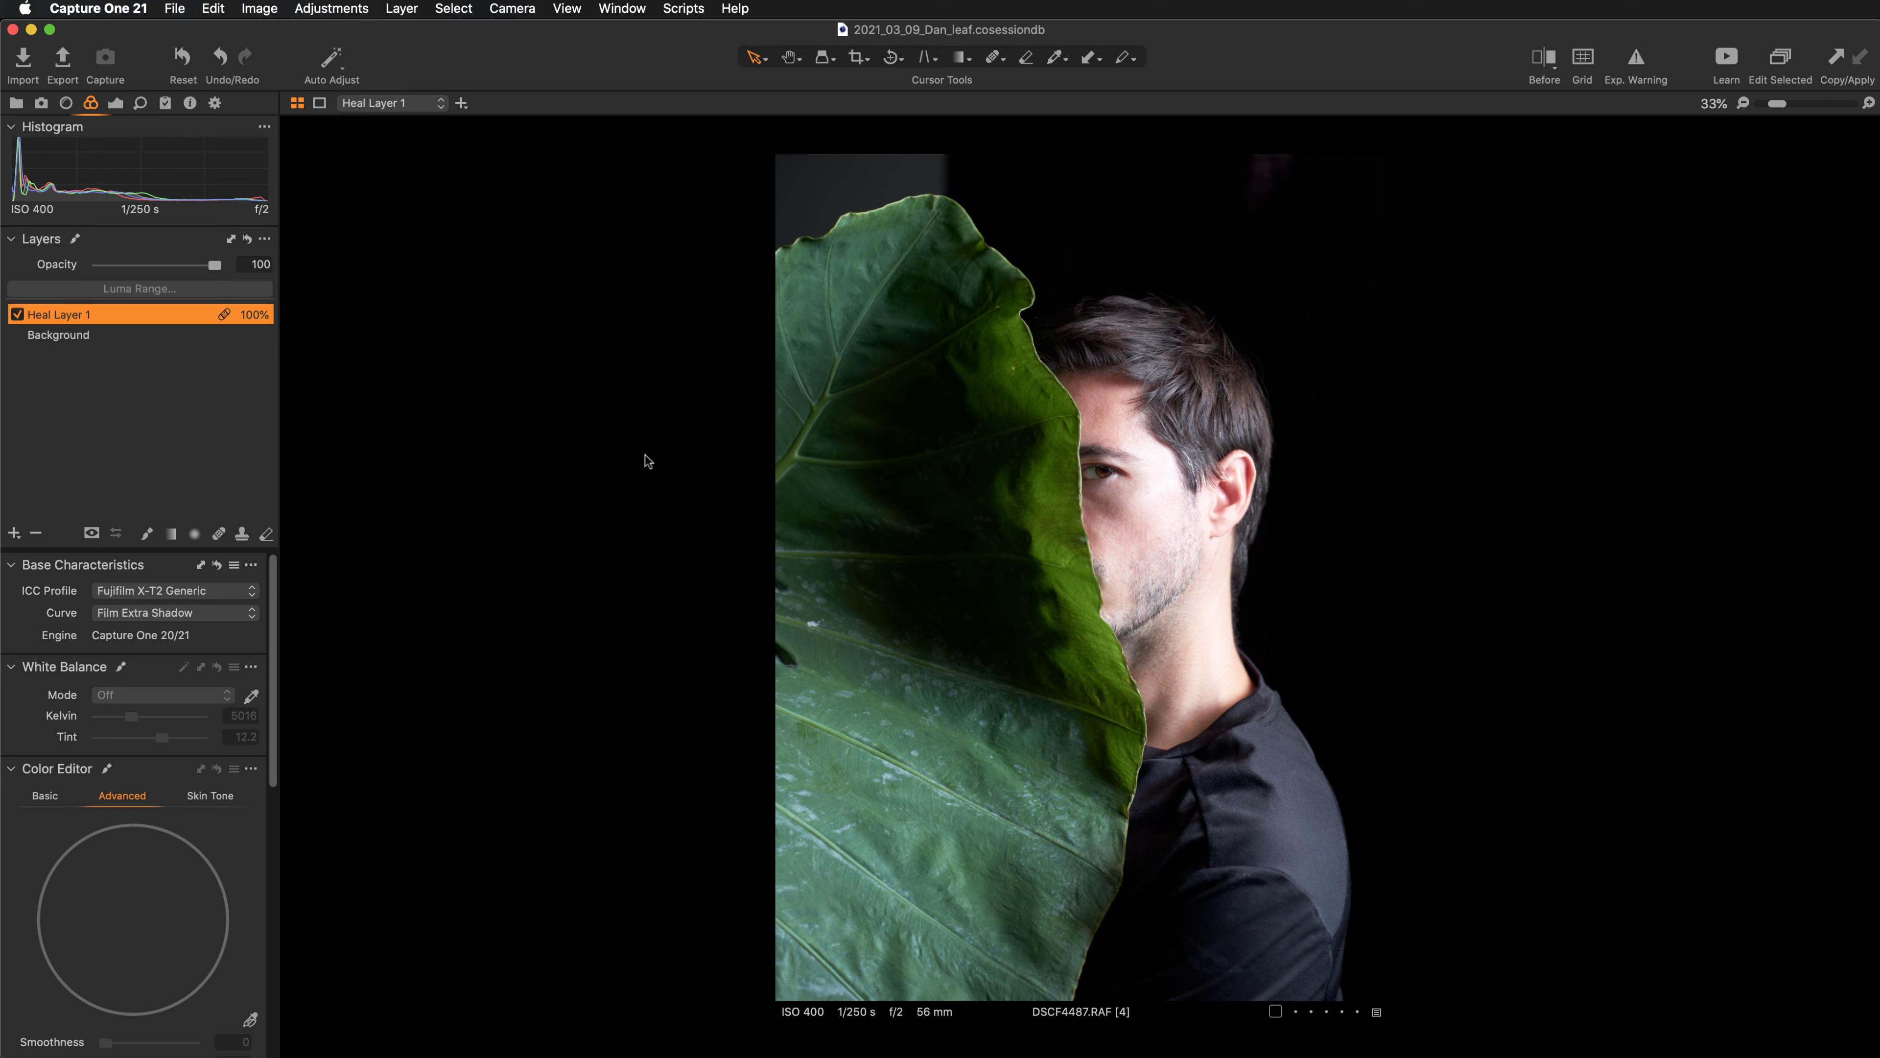
left_click(15, 533)
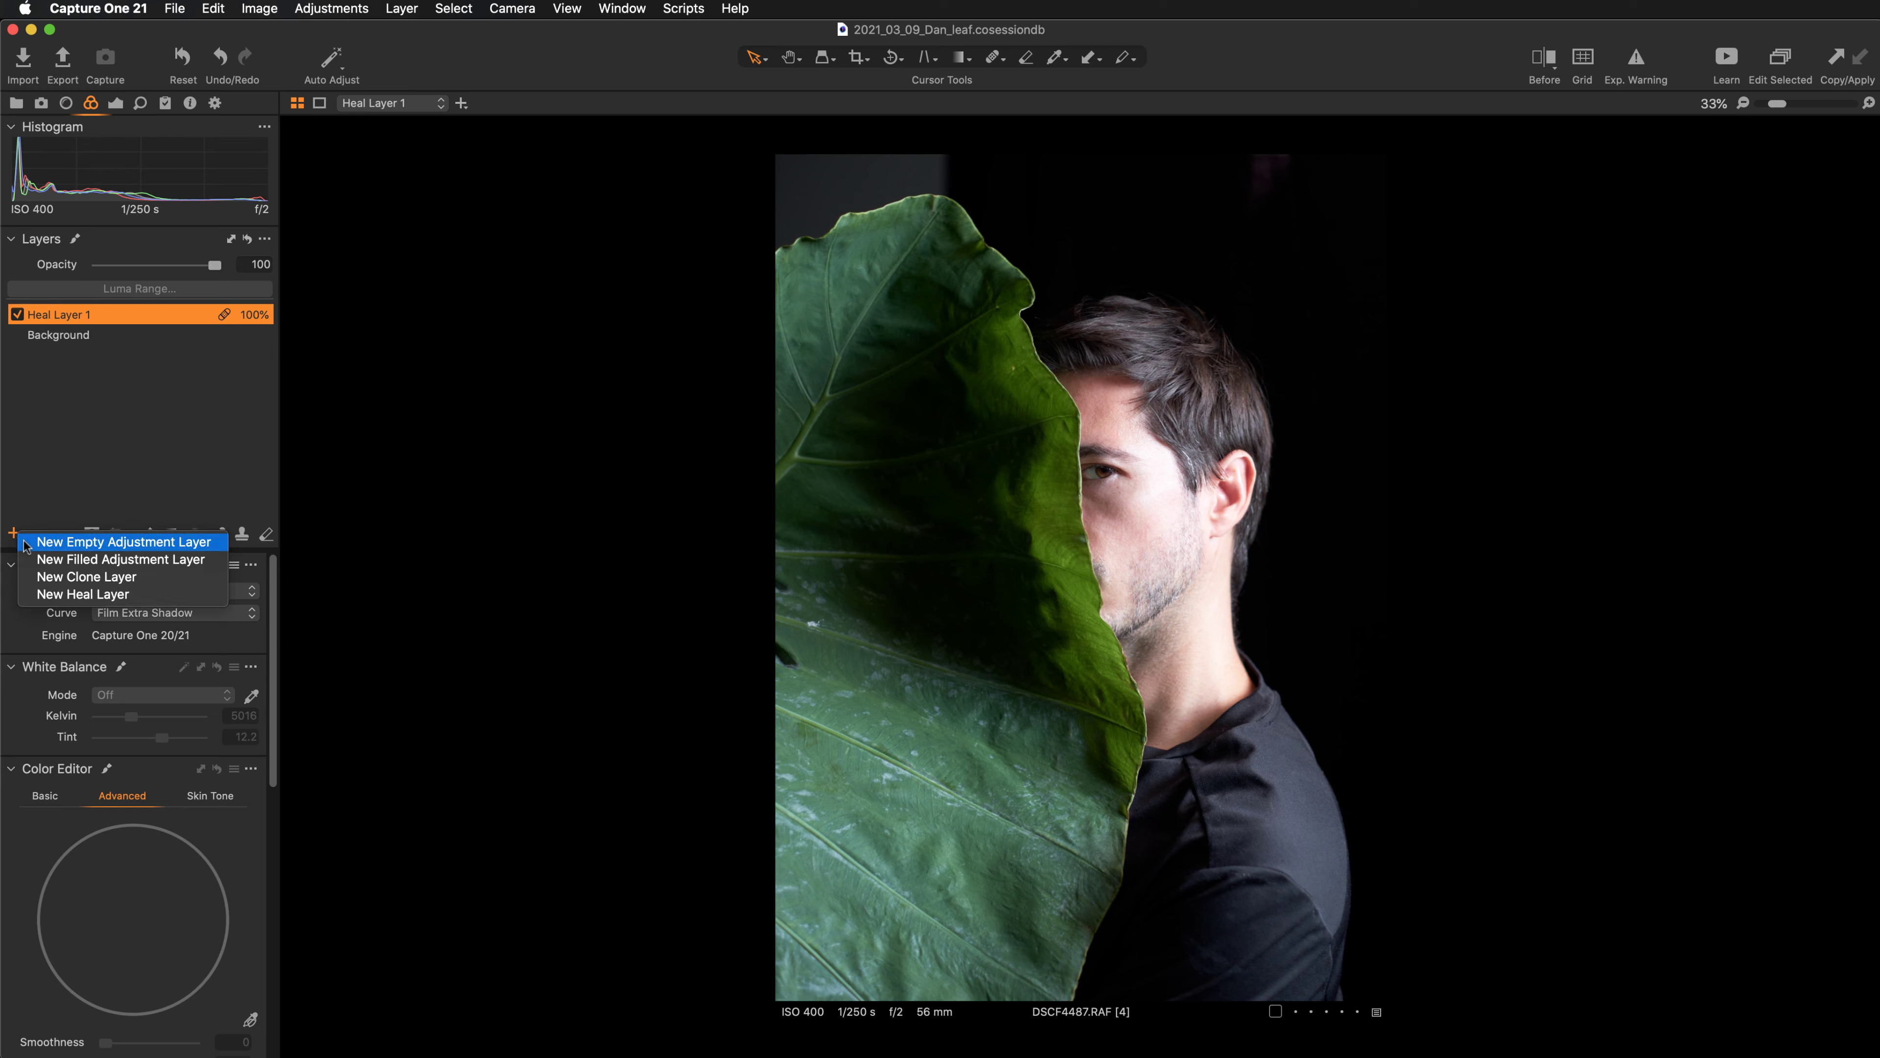
left_click(39, 559)
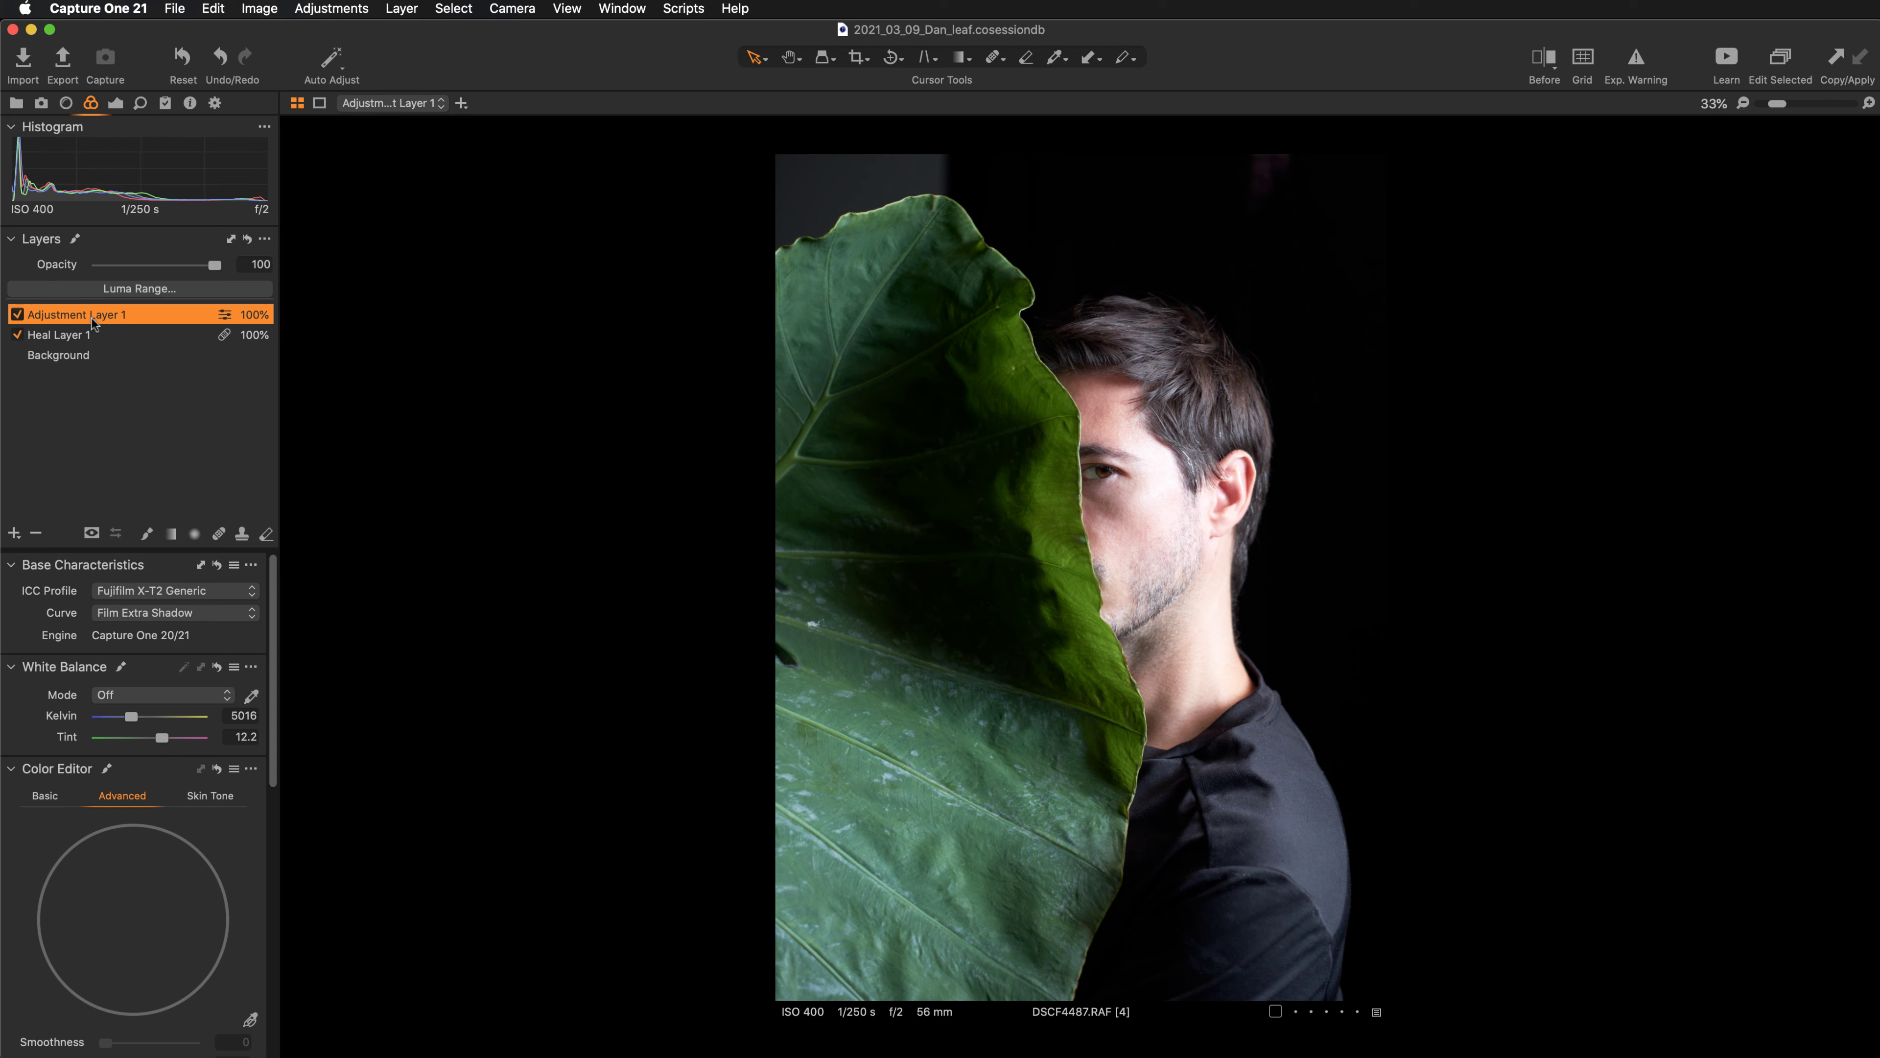
double_click(91, 315)
type("lumi")
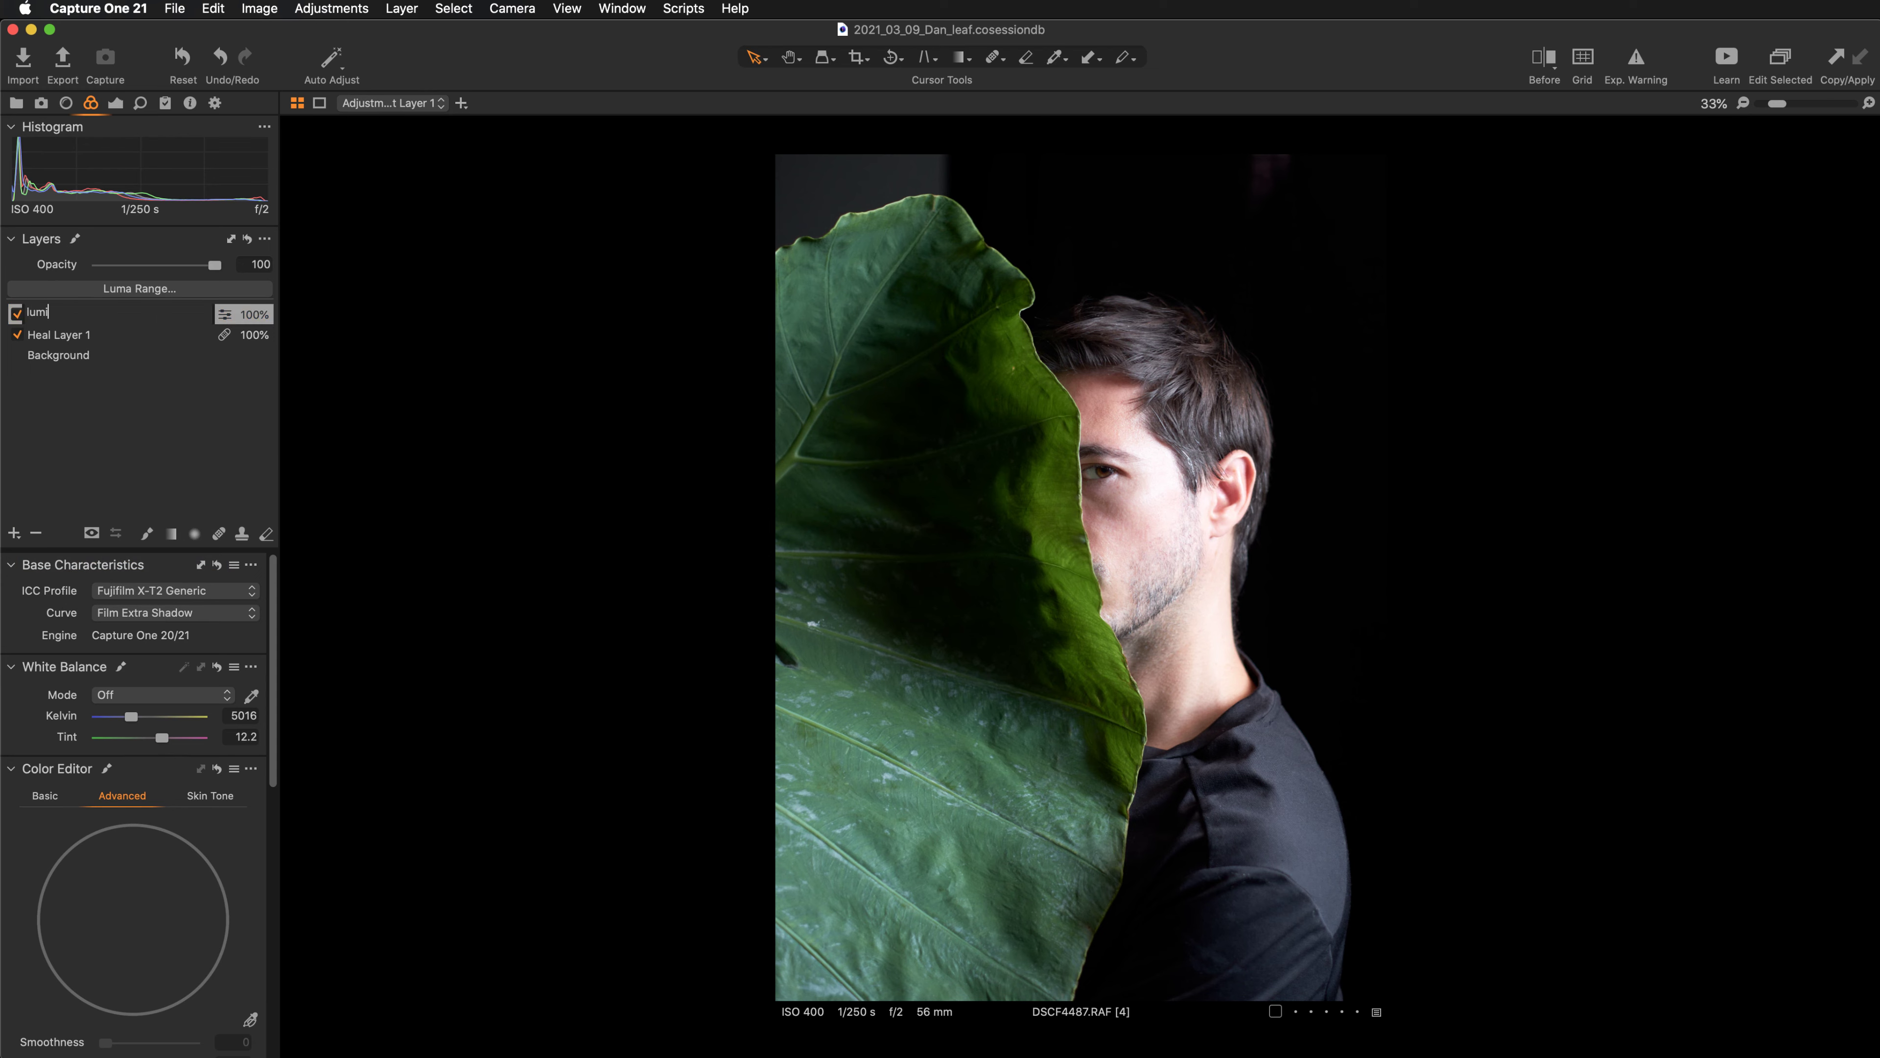
type("nosity curves")
key("Return")
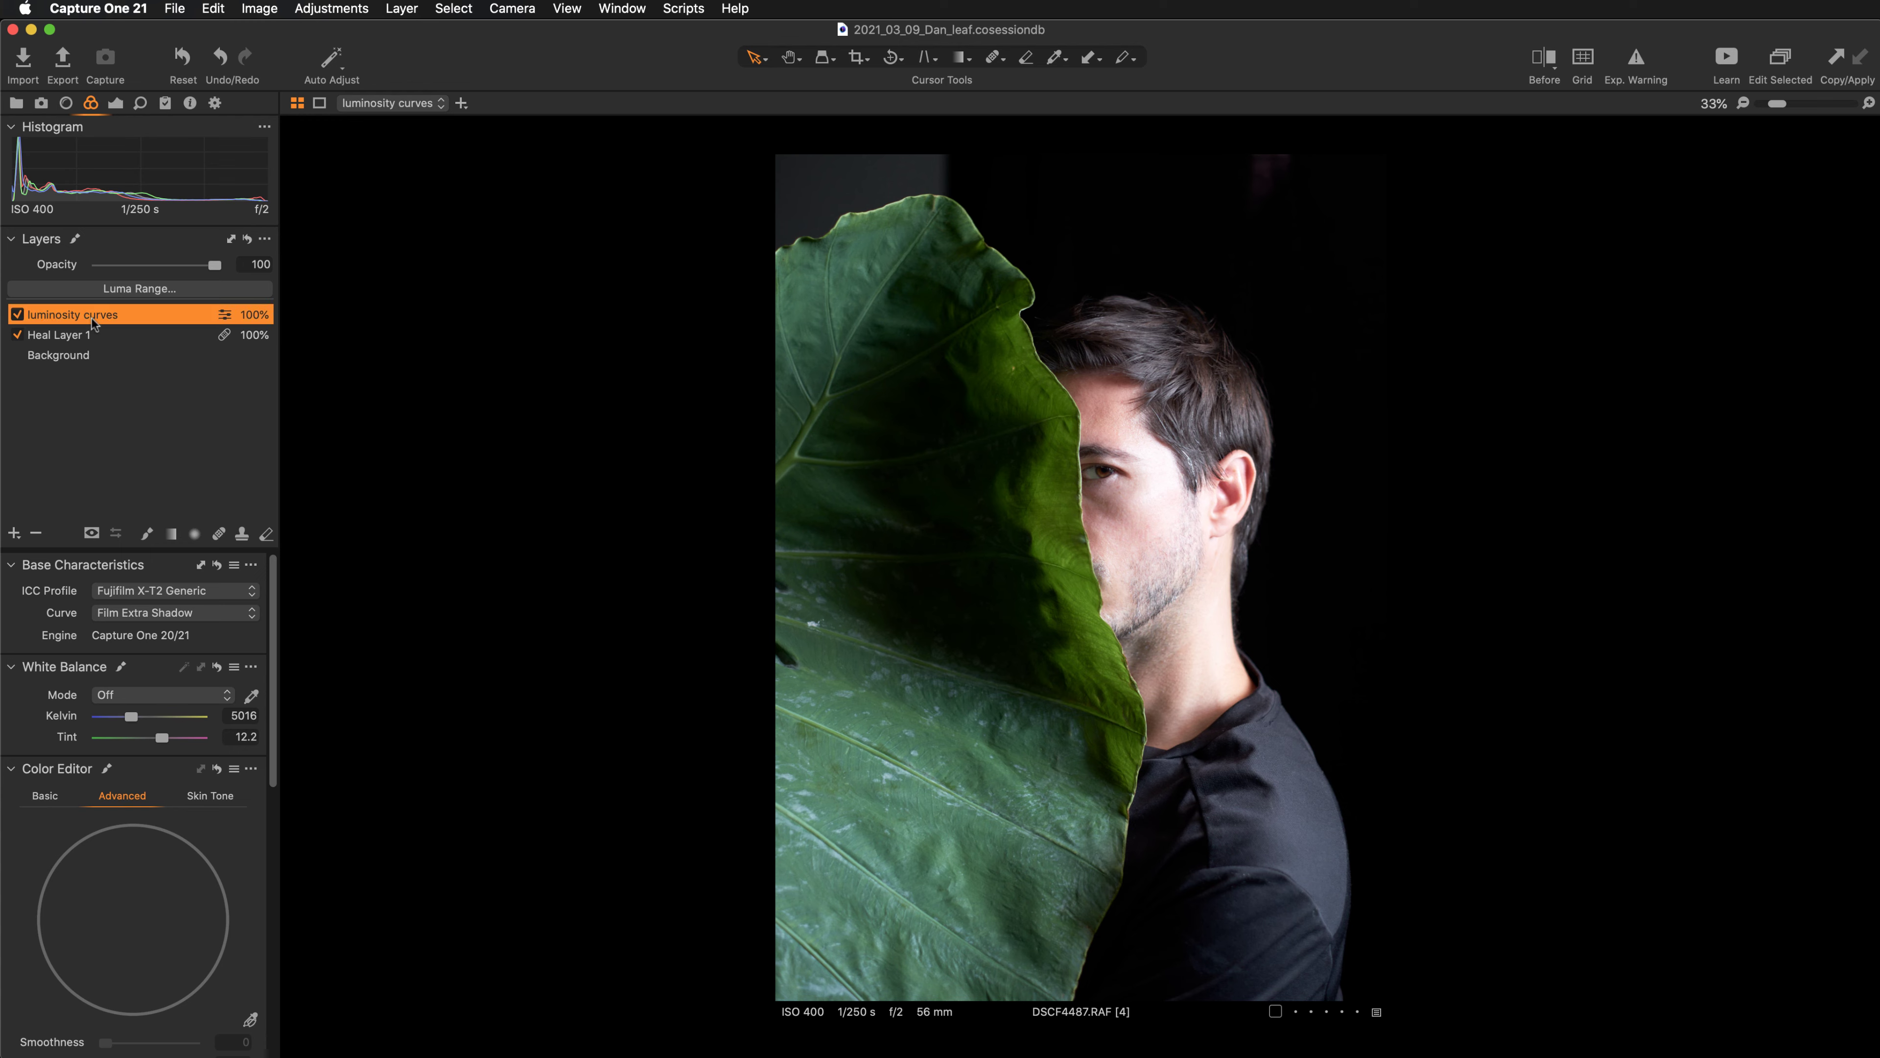
Float the Curve tool as a separate window, enlarge it and place it clear of the portrait.
left_click(114, 105)
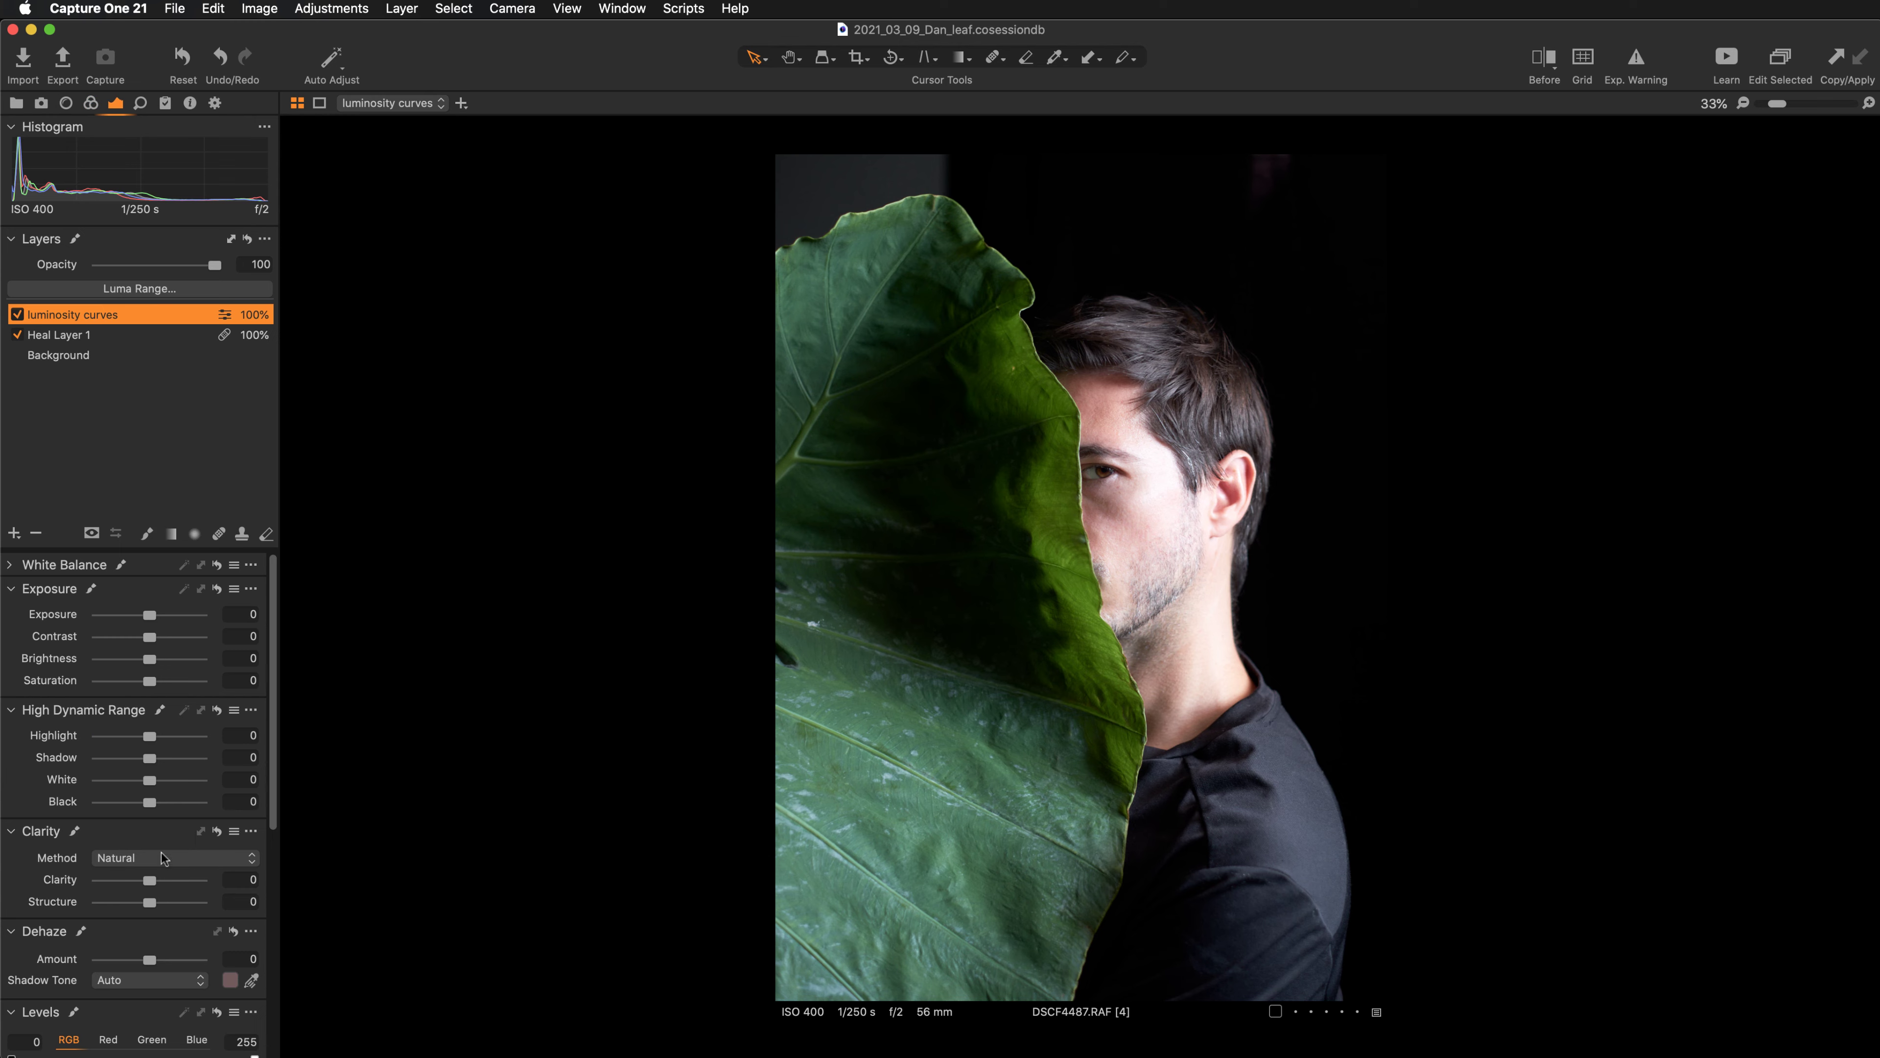
scroll(162, 859, "down", 10)
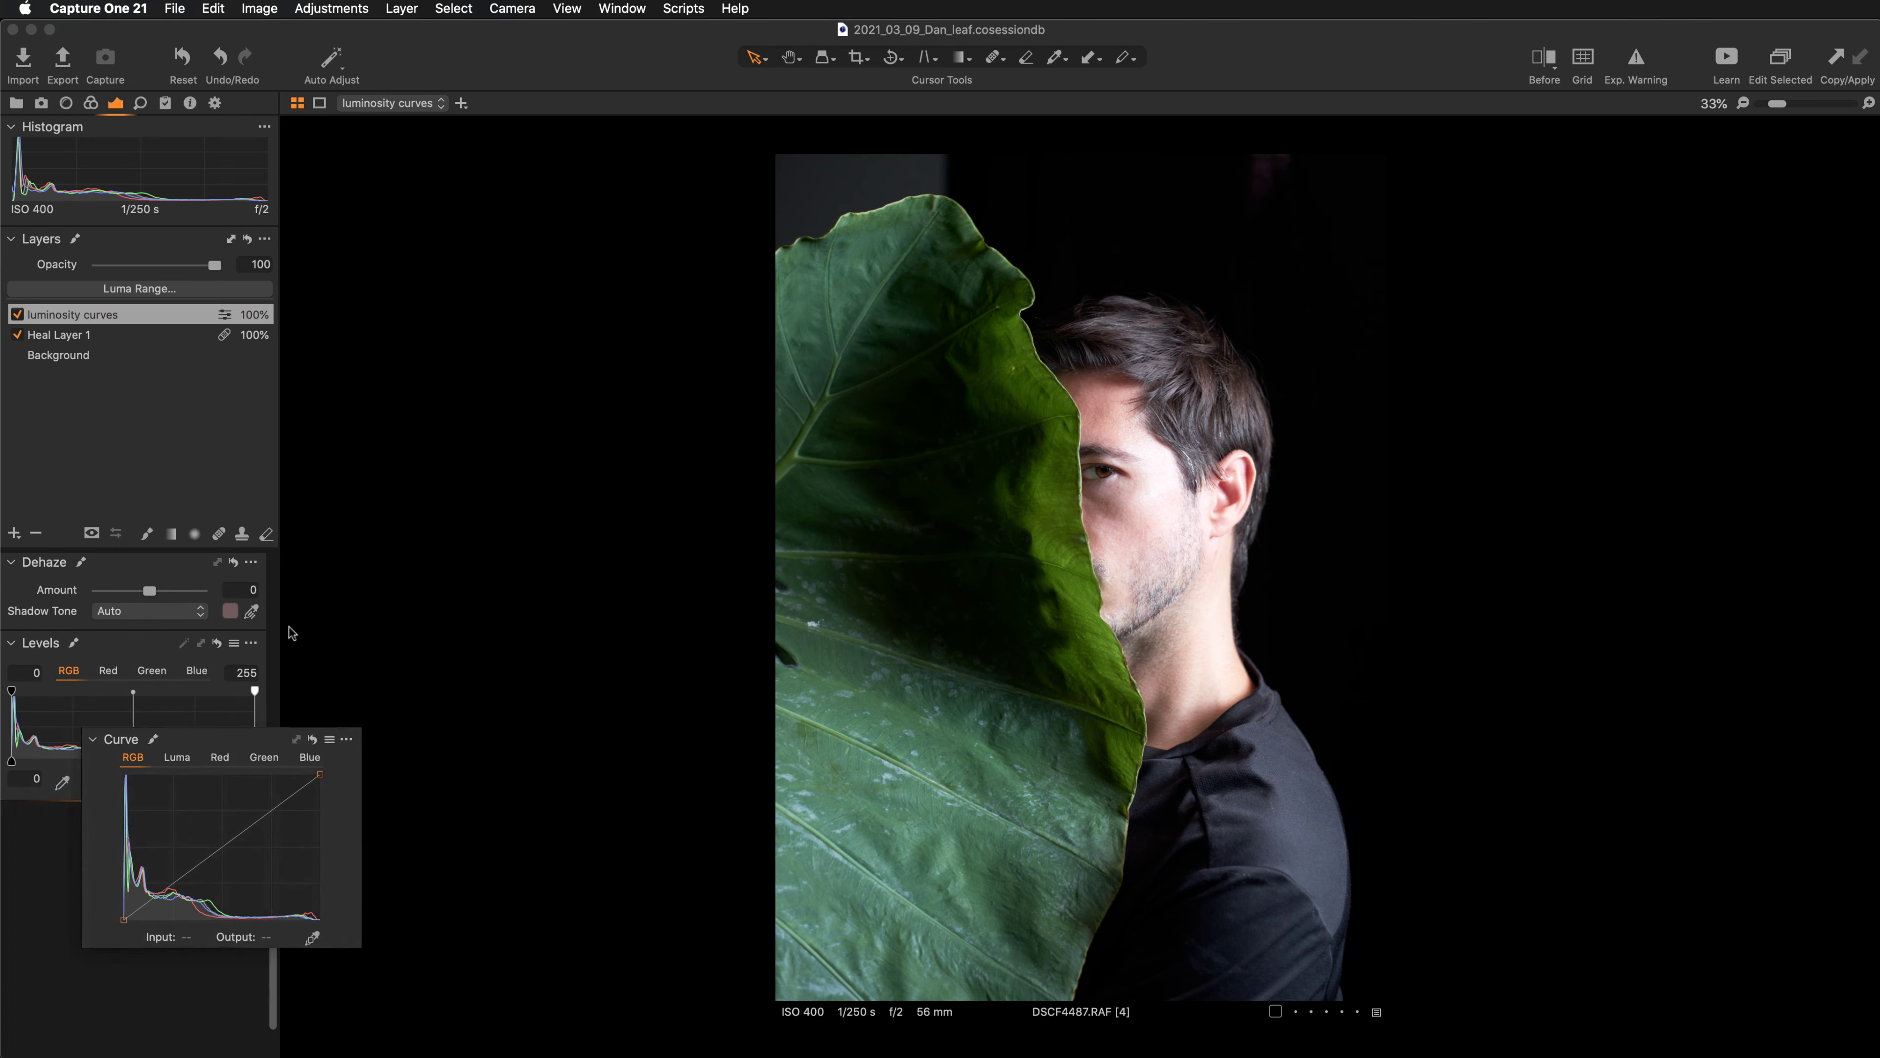
left_click_drag(224, 744, 470, 248)
left_click_drag(608, 476, 722, 626)
left_click_drag(573, 244, 535, 47)
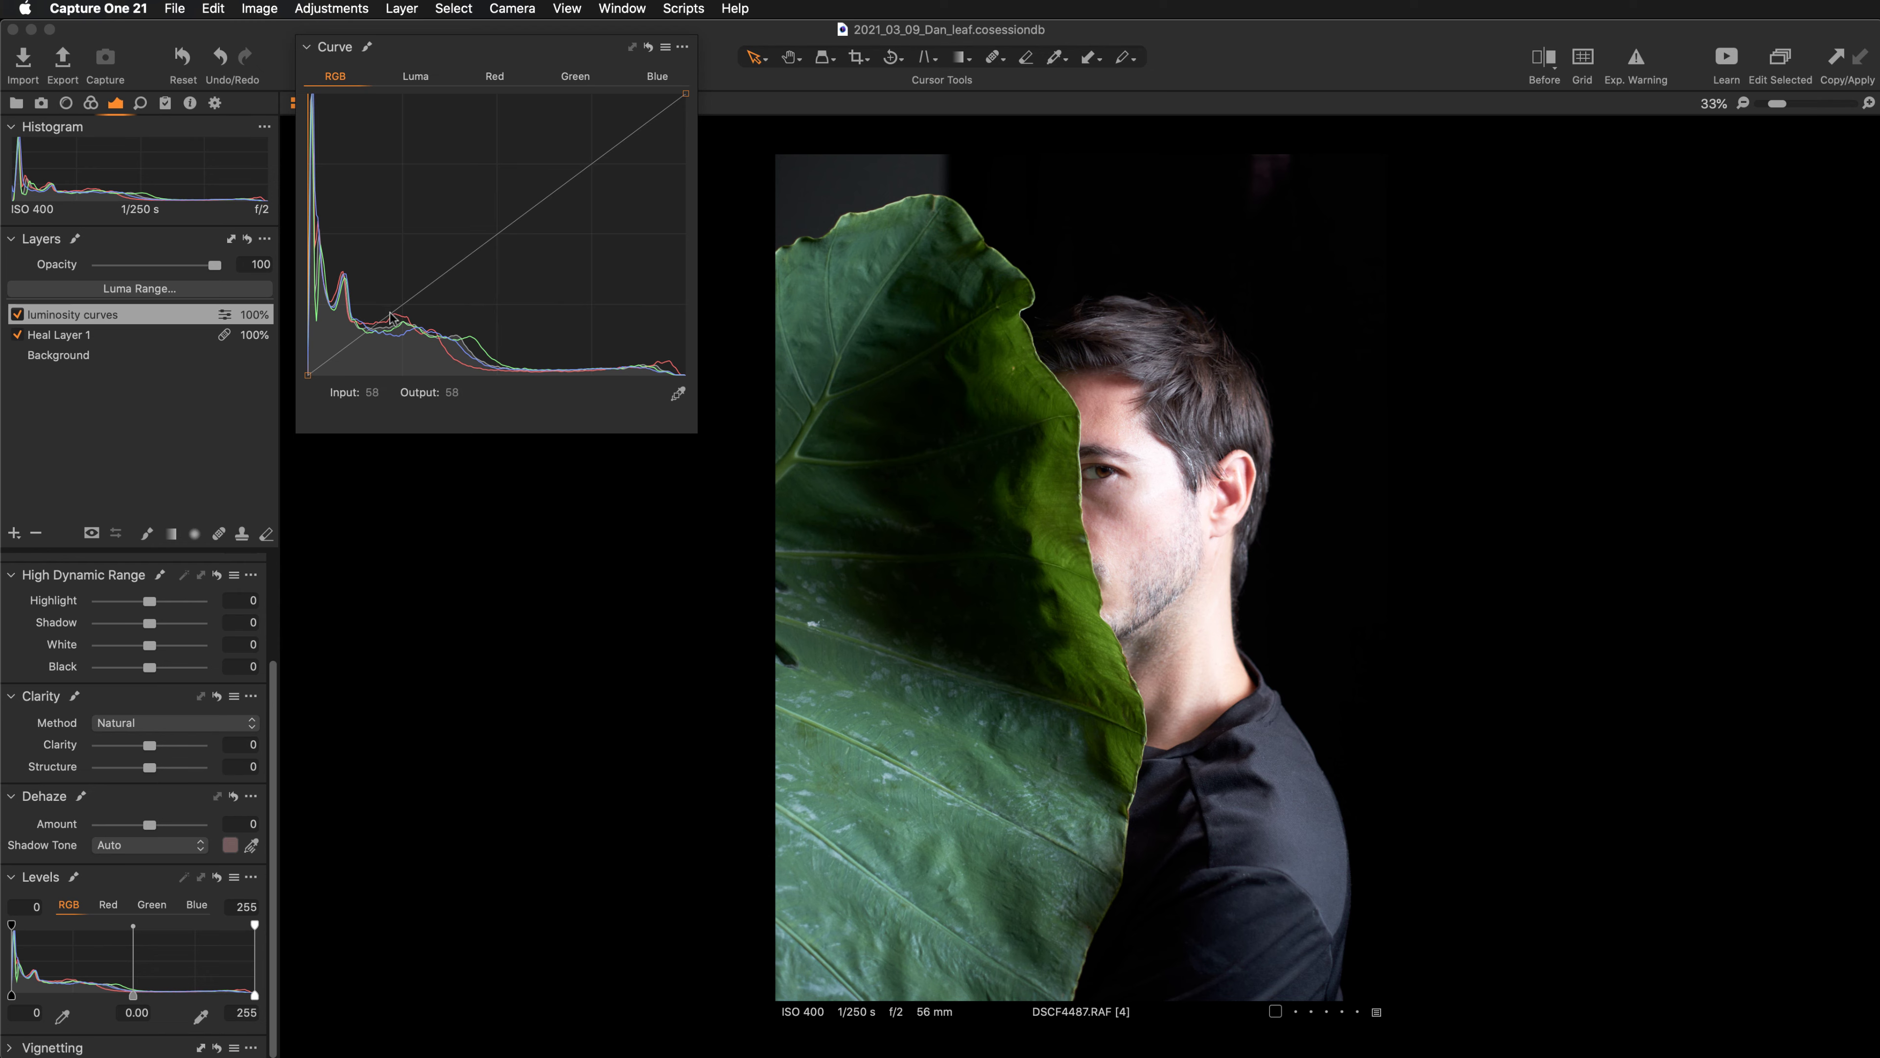
Shape the RGB curve by darkening the shadows, raising the black point to output 14 and adding a midtone point at about input 142.
left_click_drag(390, 317, 400, 342)
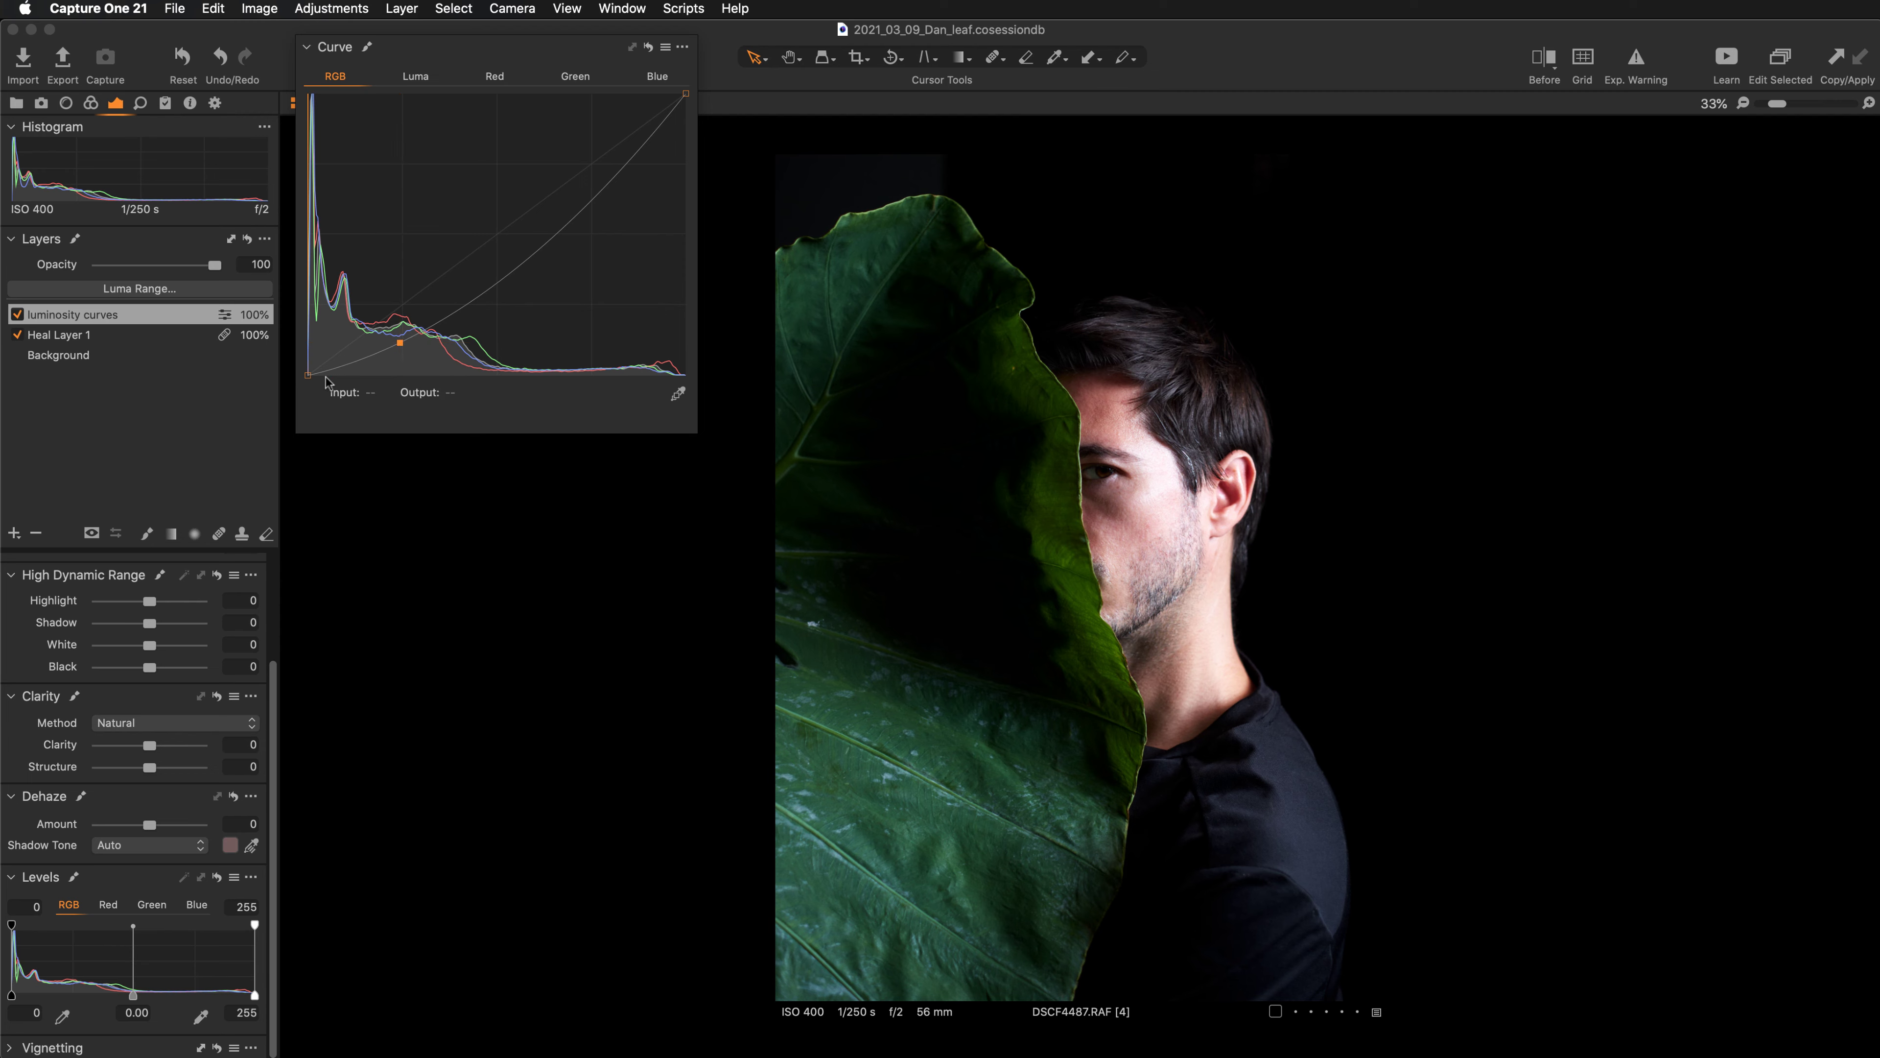
left_click_drag(308, 376, 294, 364)
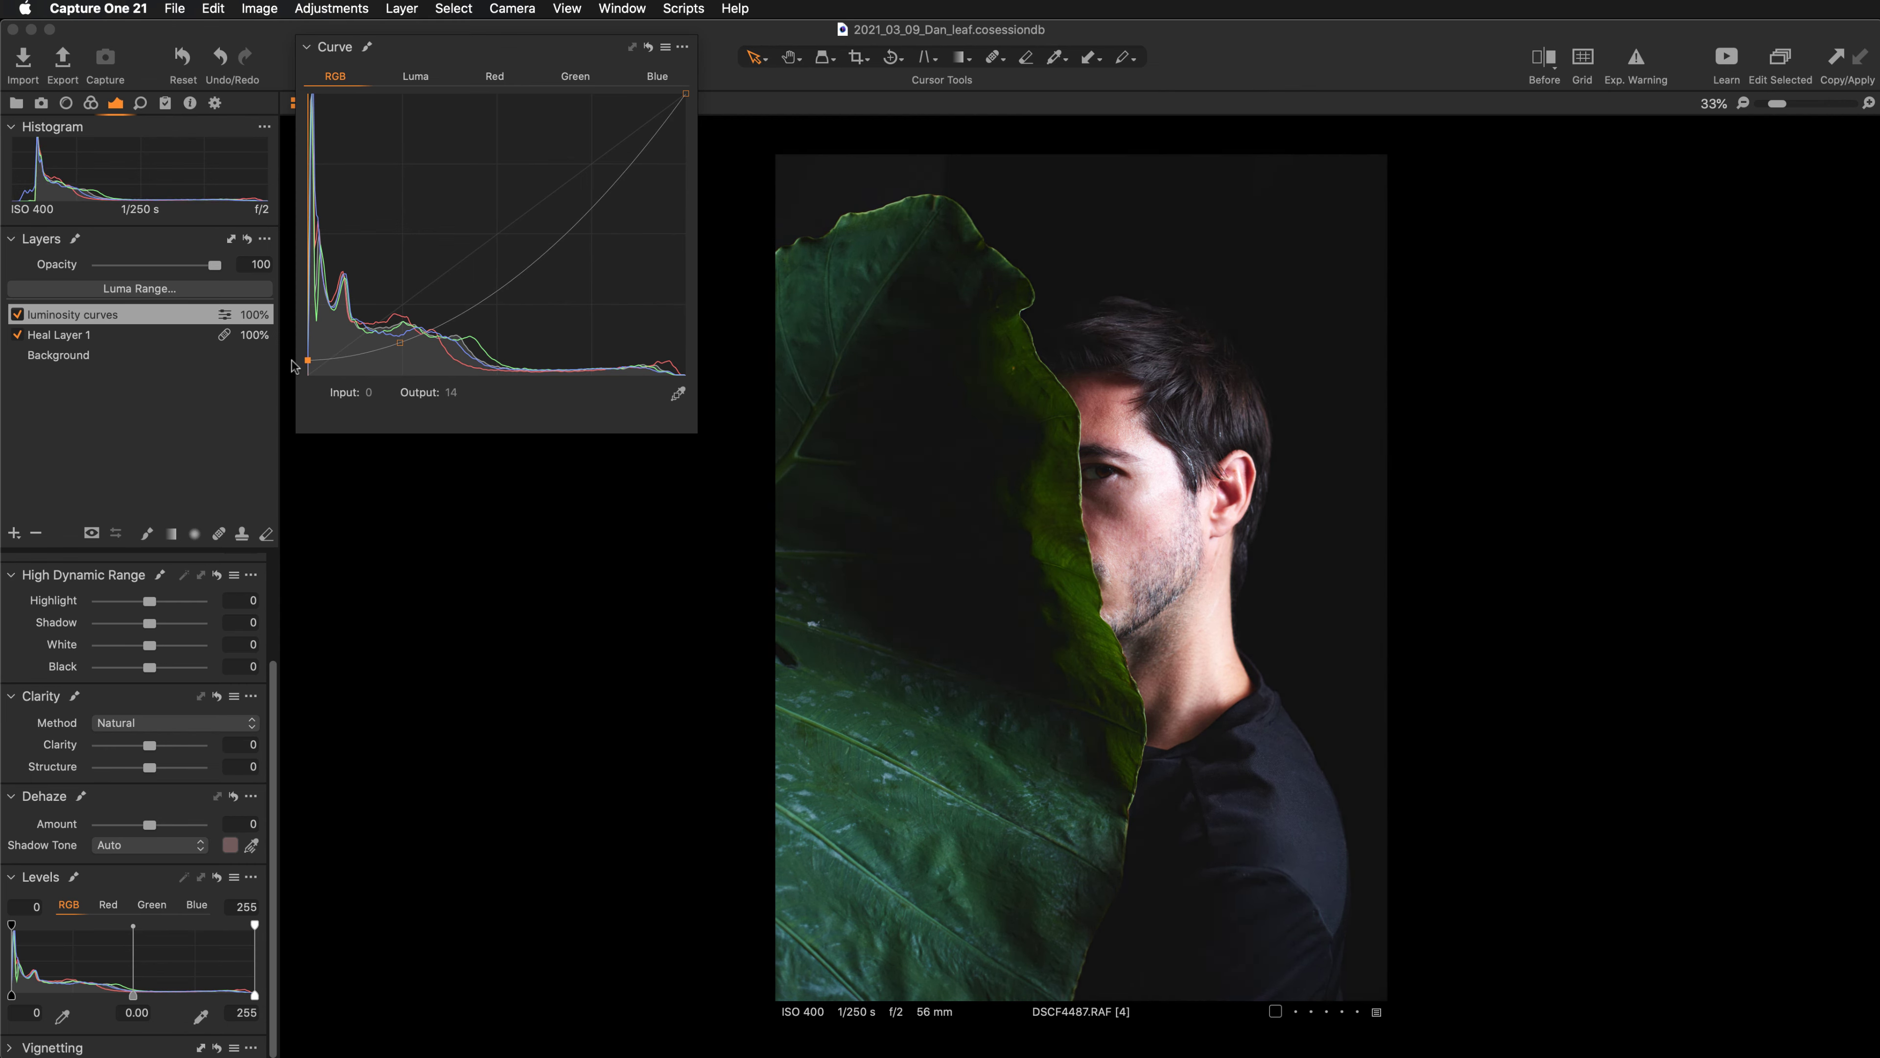
left_click_drag(399, 342, 393, 342)
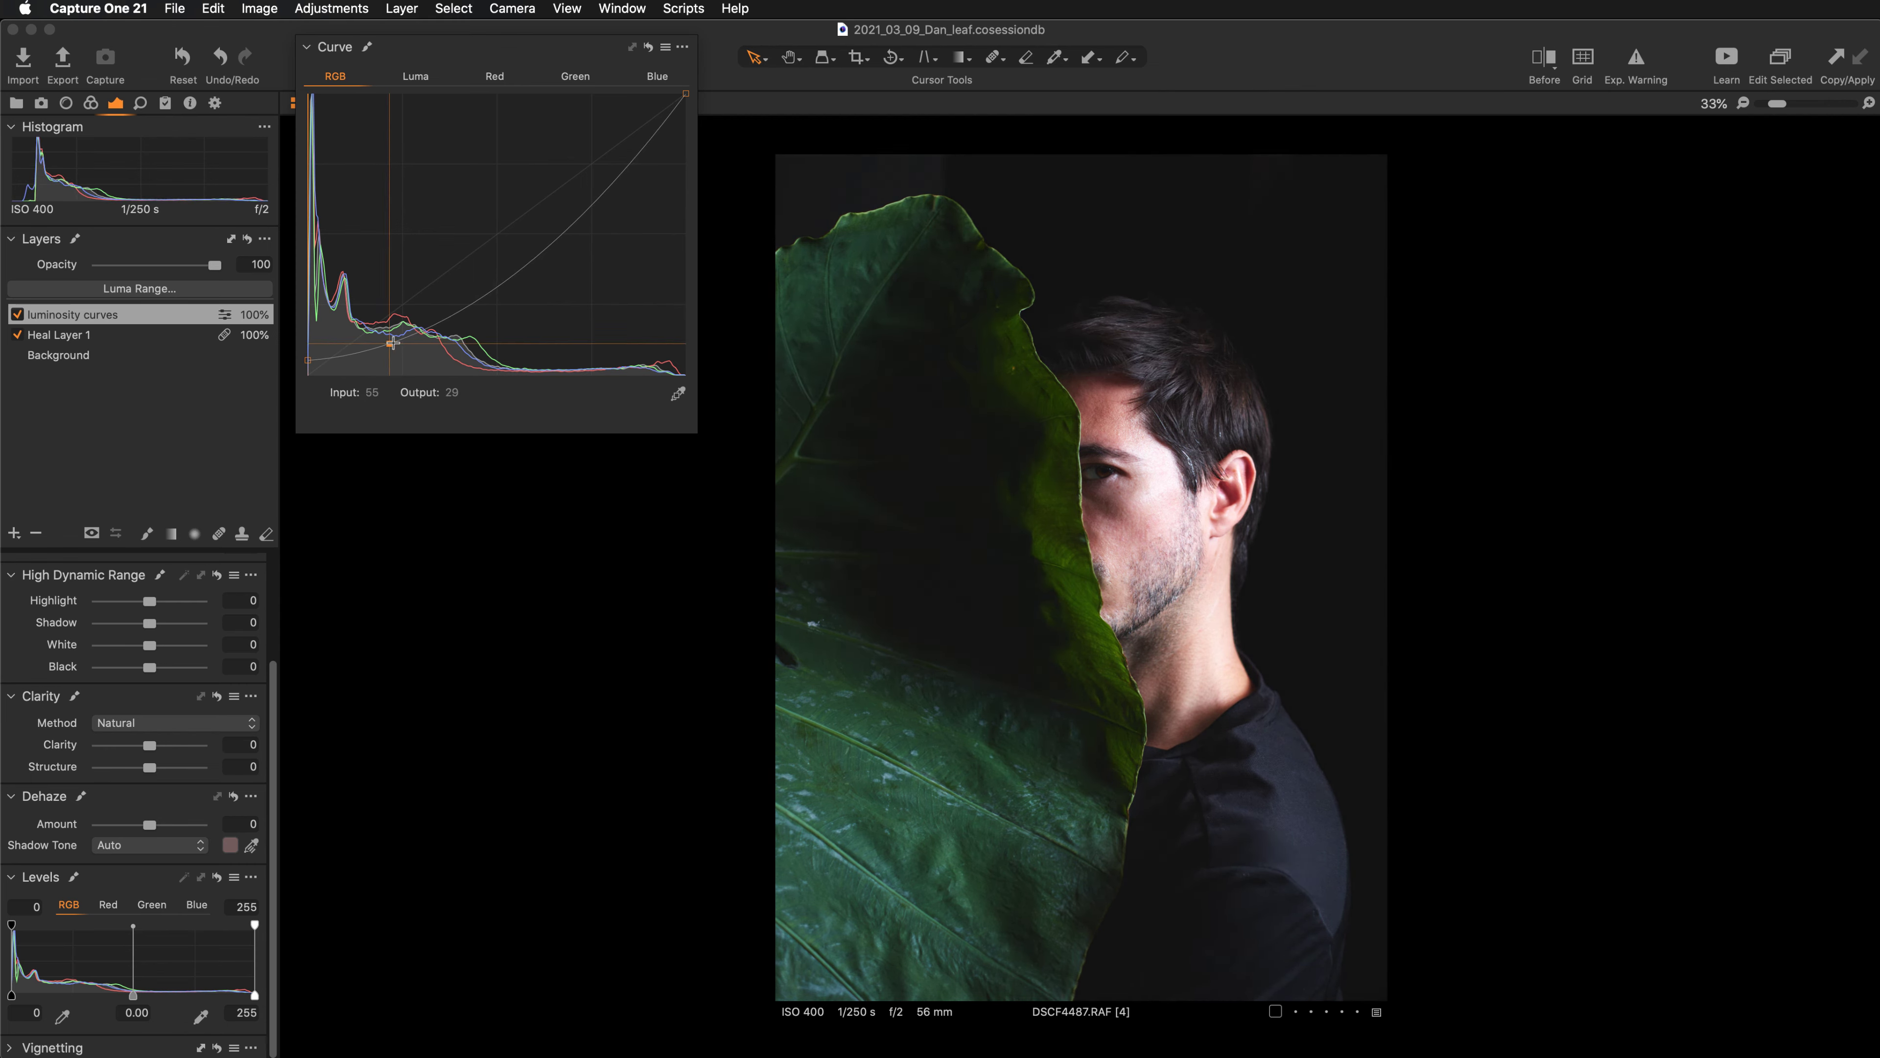
left_click(533, 250)
left_click_drag(534, 250, 519, 236)
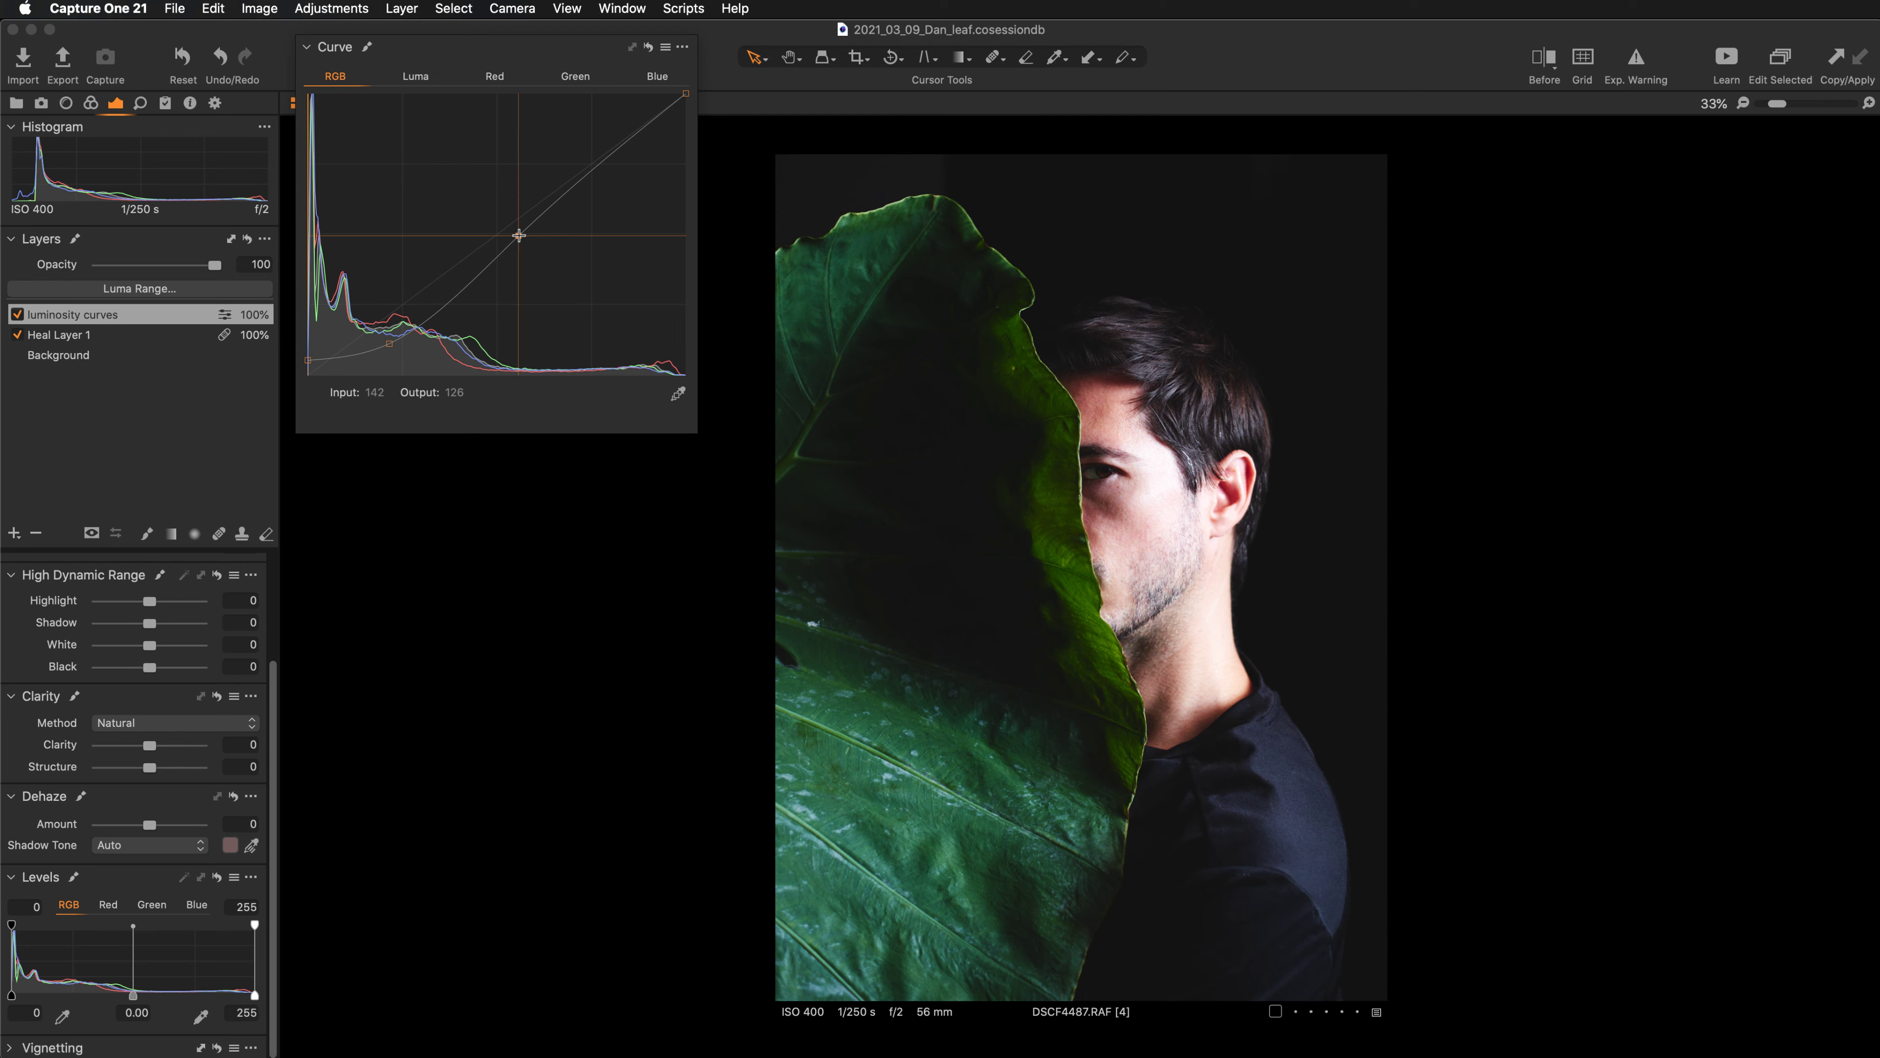
Slightly raise the midtones on the Luma curve and fine-tune the shadow and midtone points of the RGB curve.
left_click(418, 78)
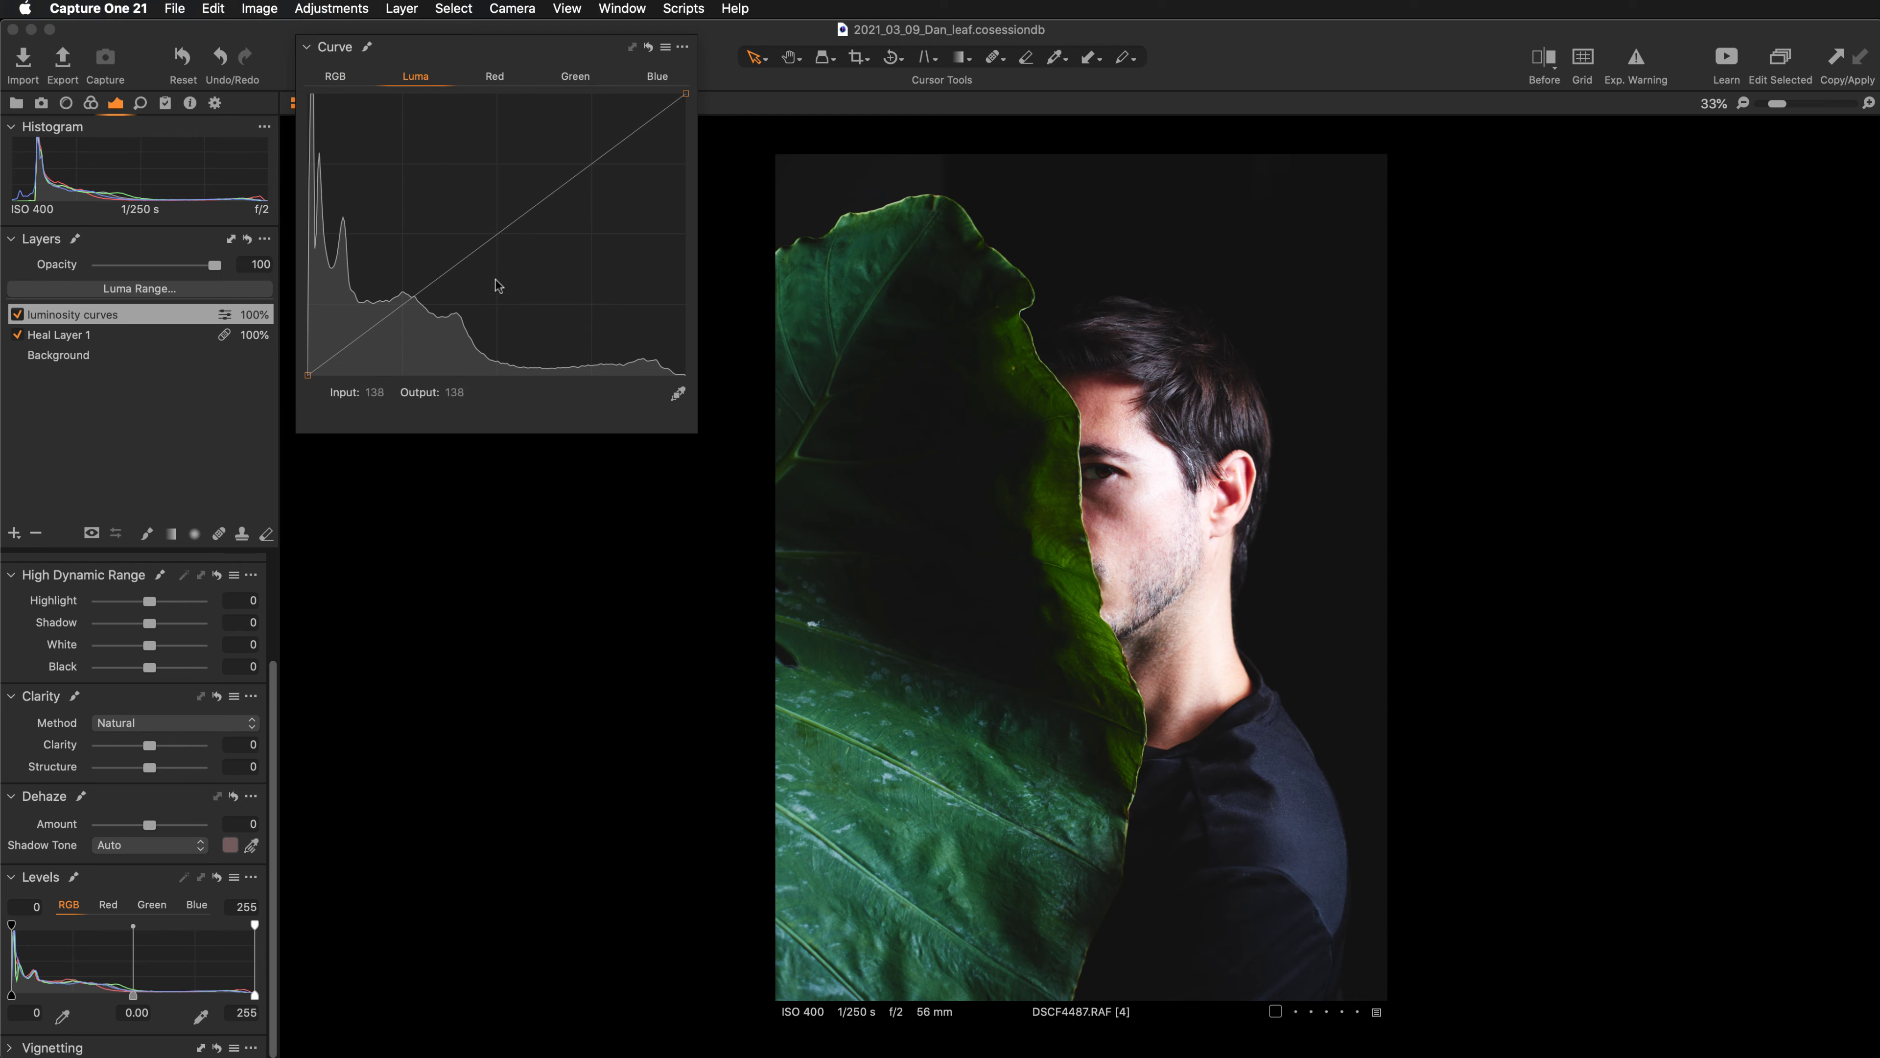
left_click_drag(474, 249, 466, 237)
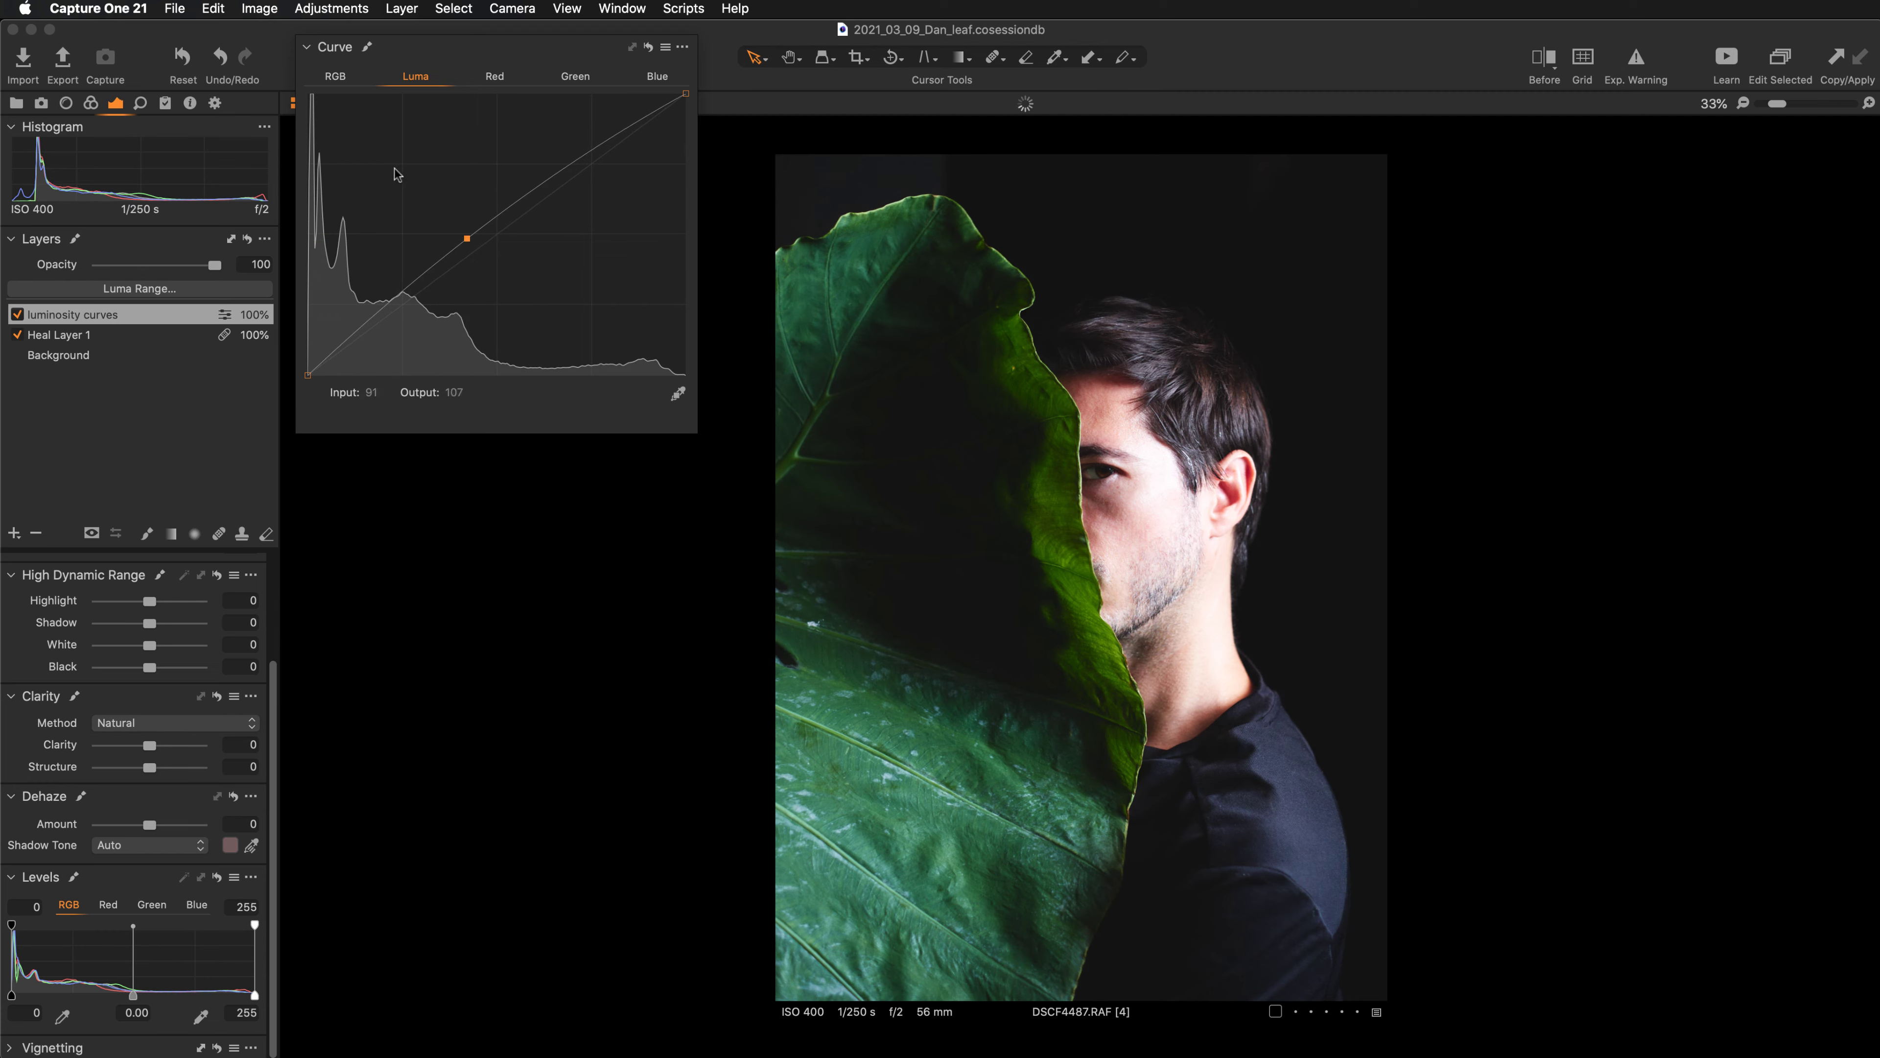
left_click(345, 82)
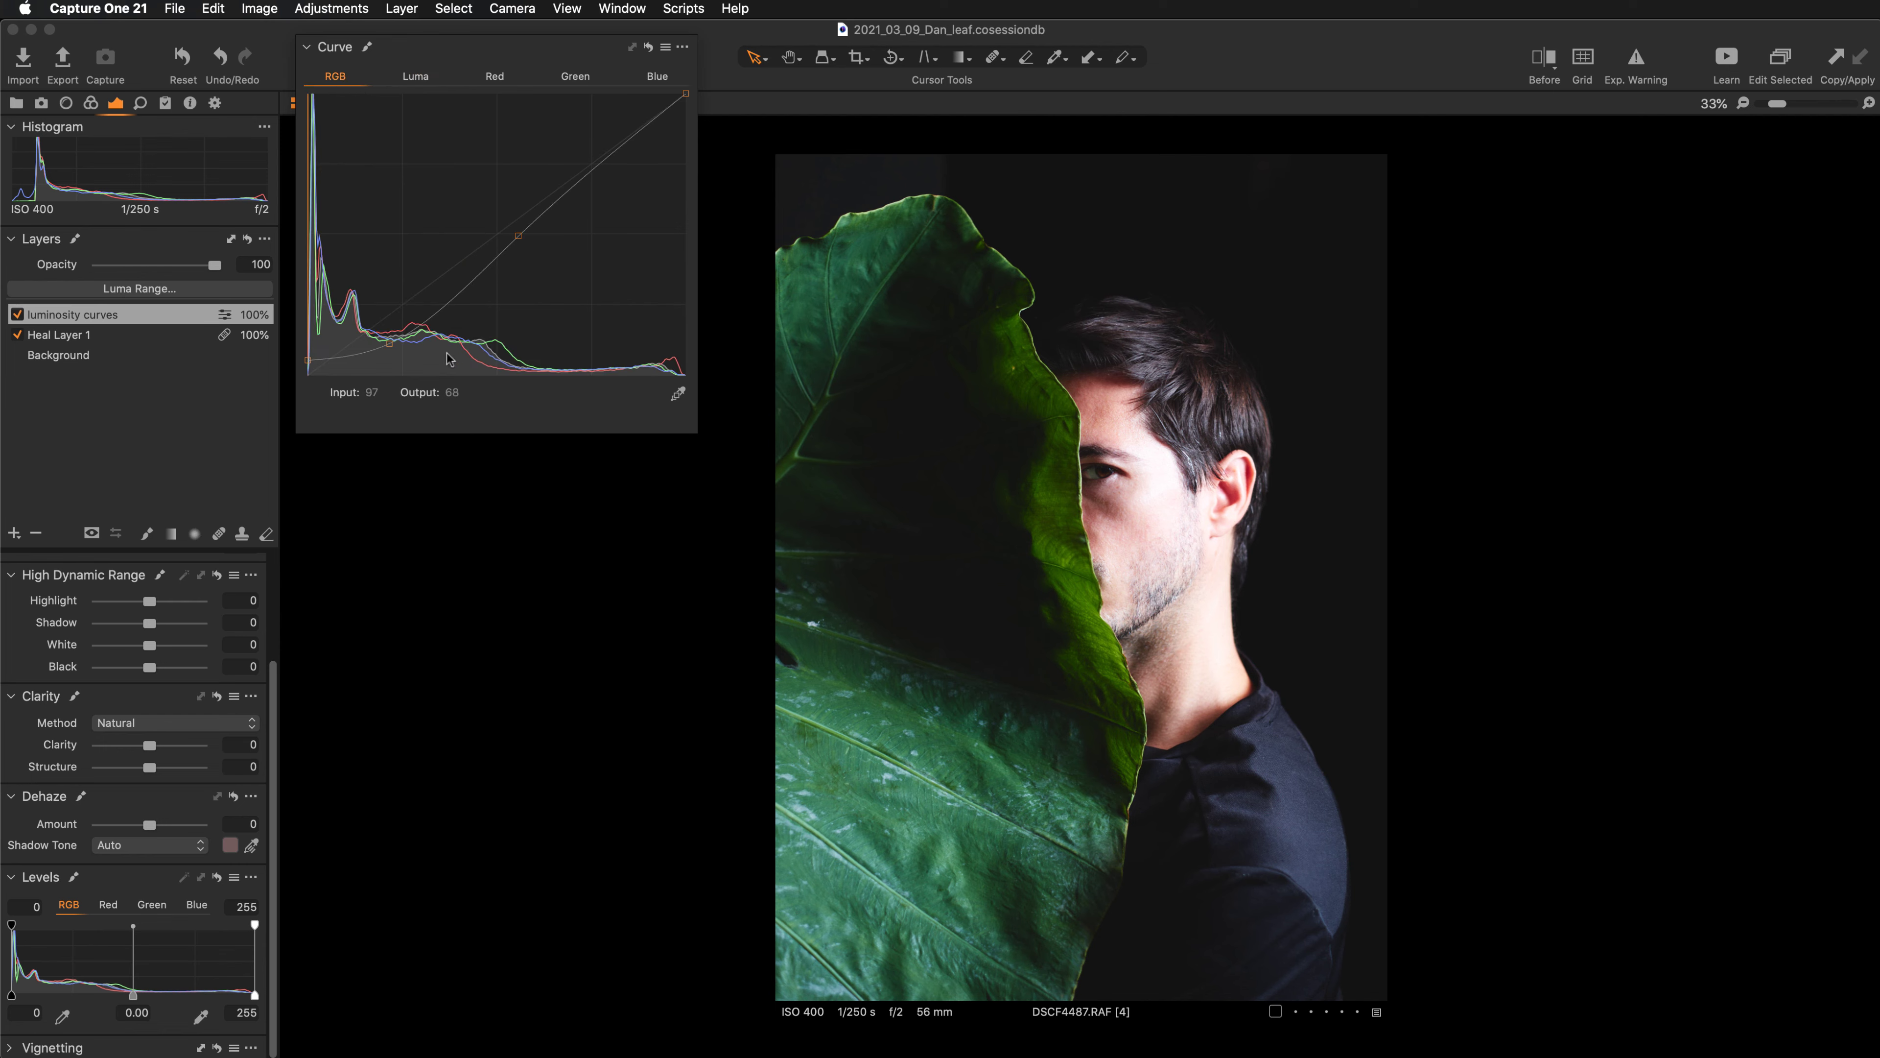
left_click(401, 354)
left_click_drag(390, 345, 404, 340)
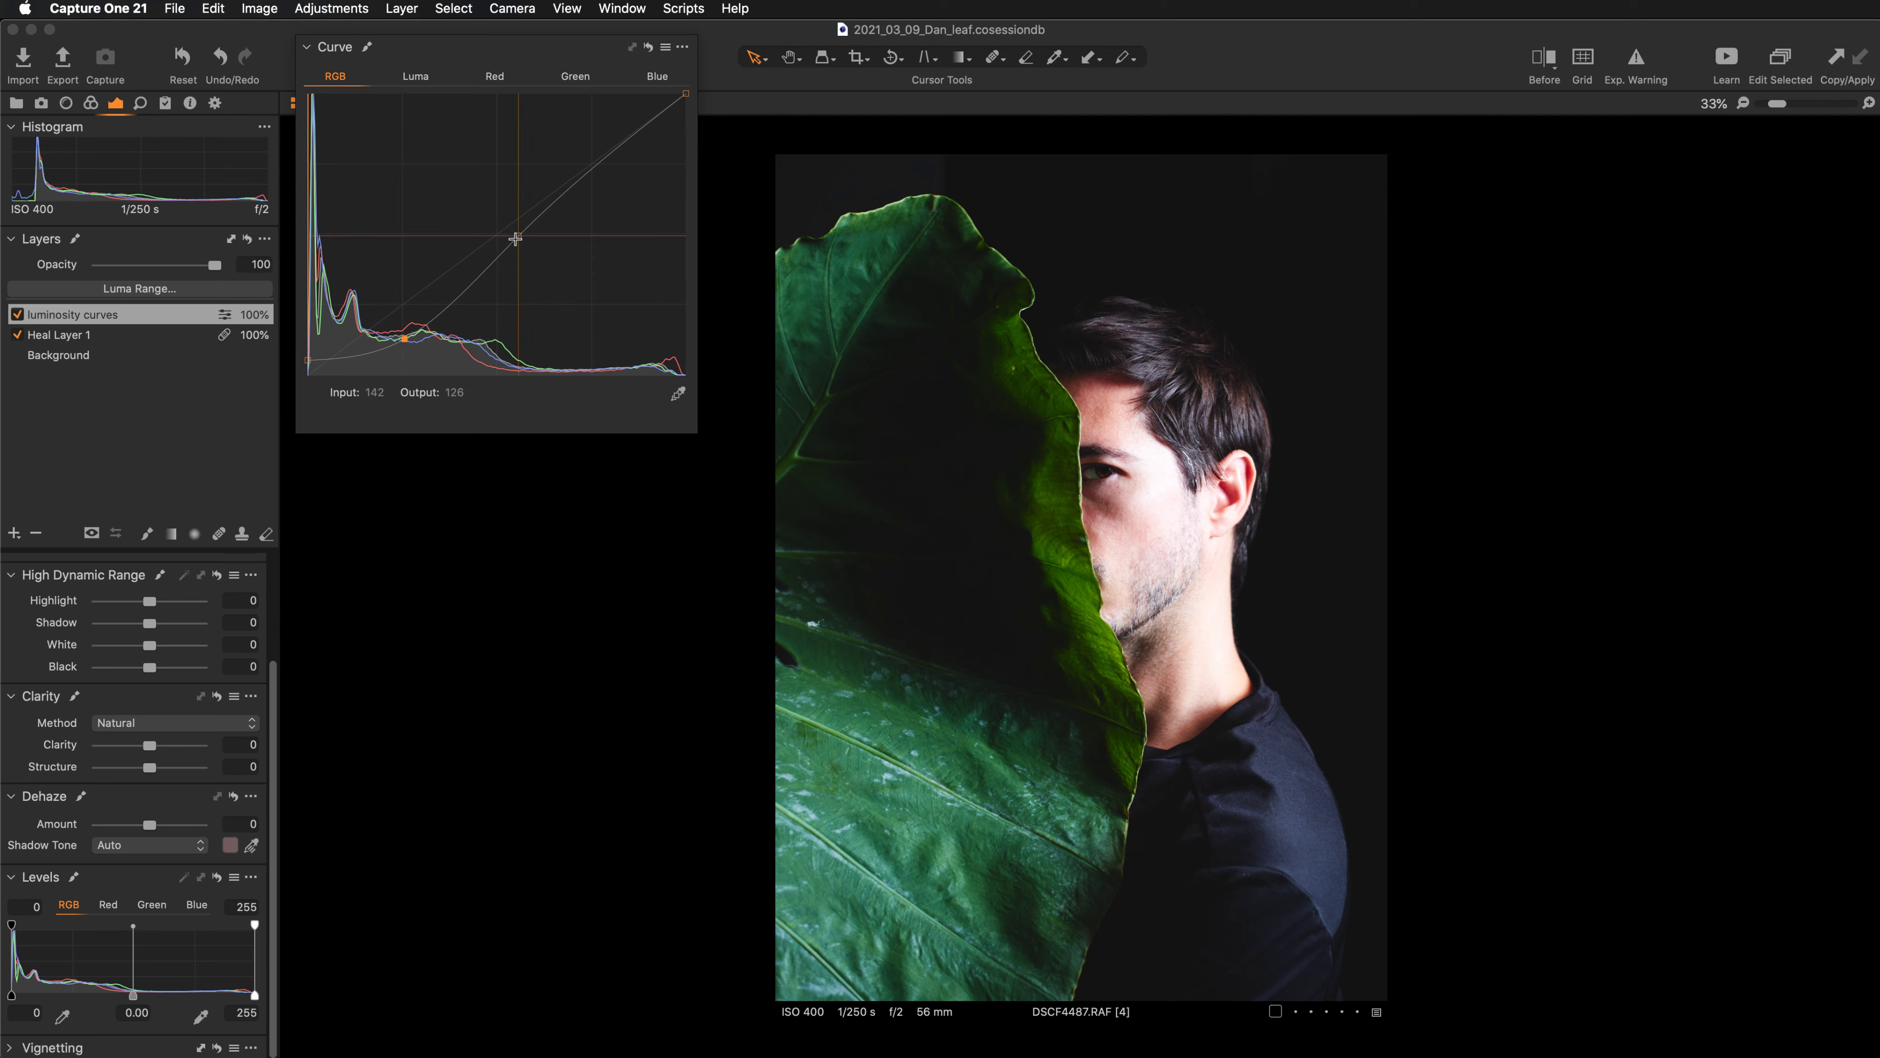
left_click_drag(516, 239, 509, 244)
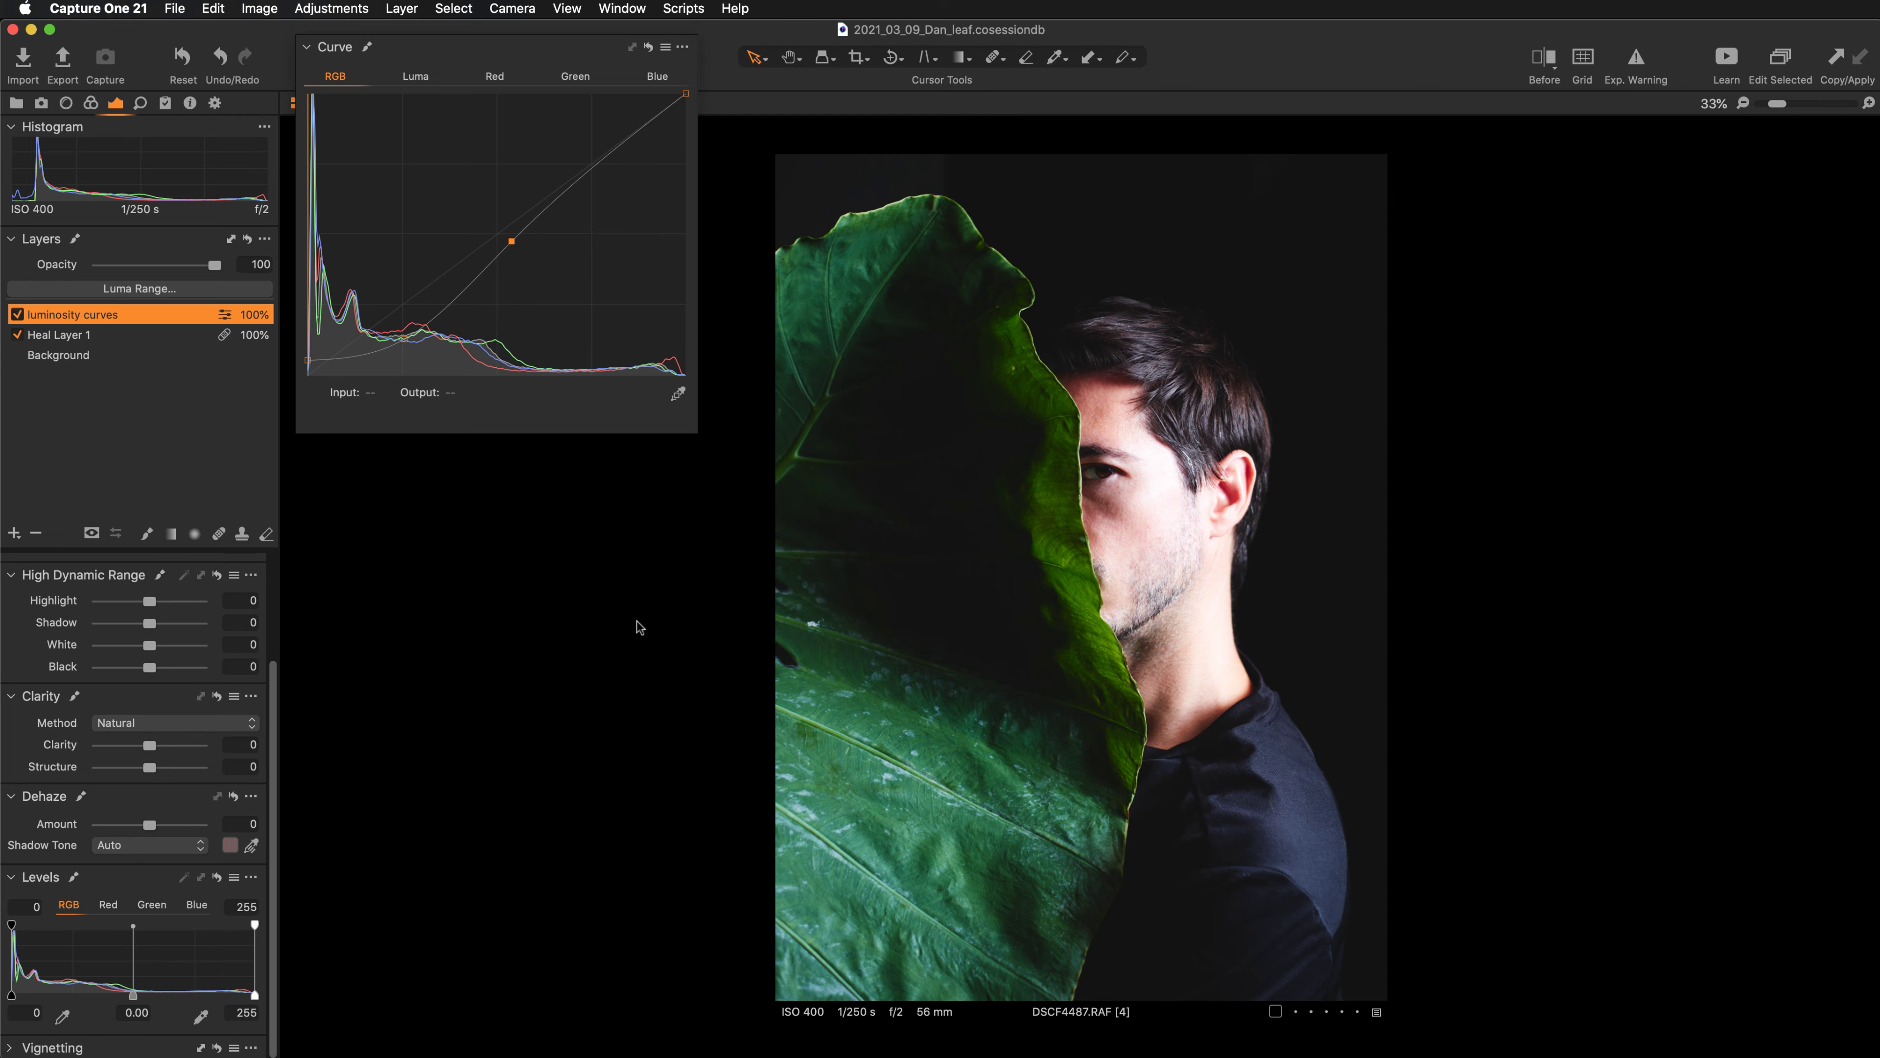
Reduce the High Dynamic Range Highlight value to -49 on the luminosity curves layer, checking the bright skin up close and at full view.
key("super+plus")
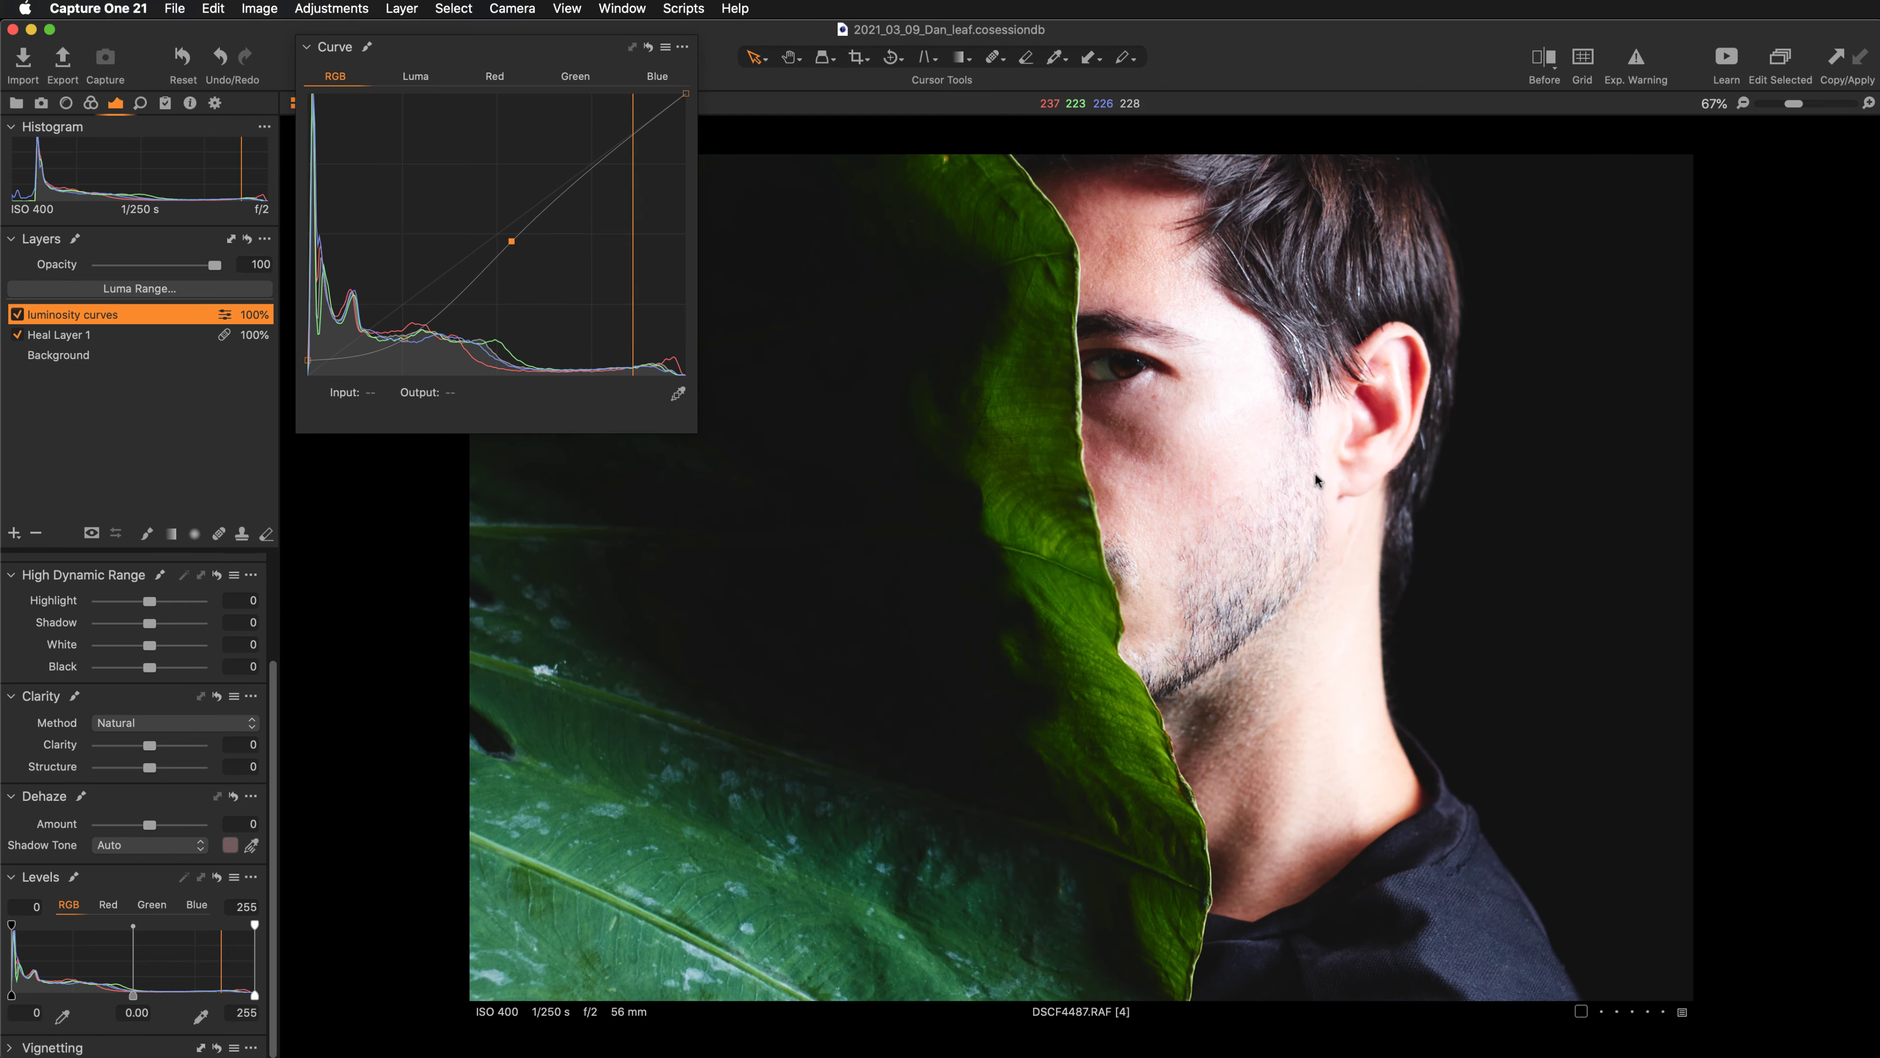
scroll(1258, 445, "up", 5)
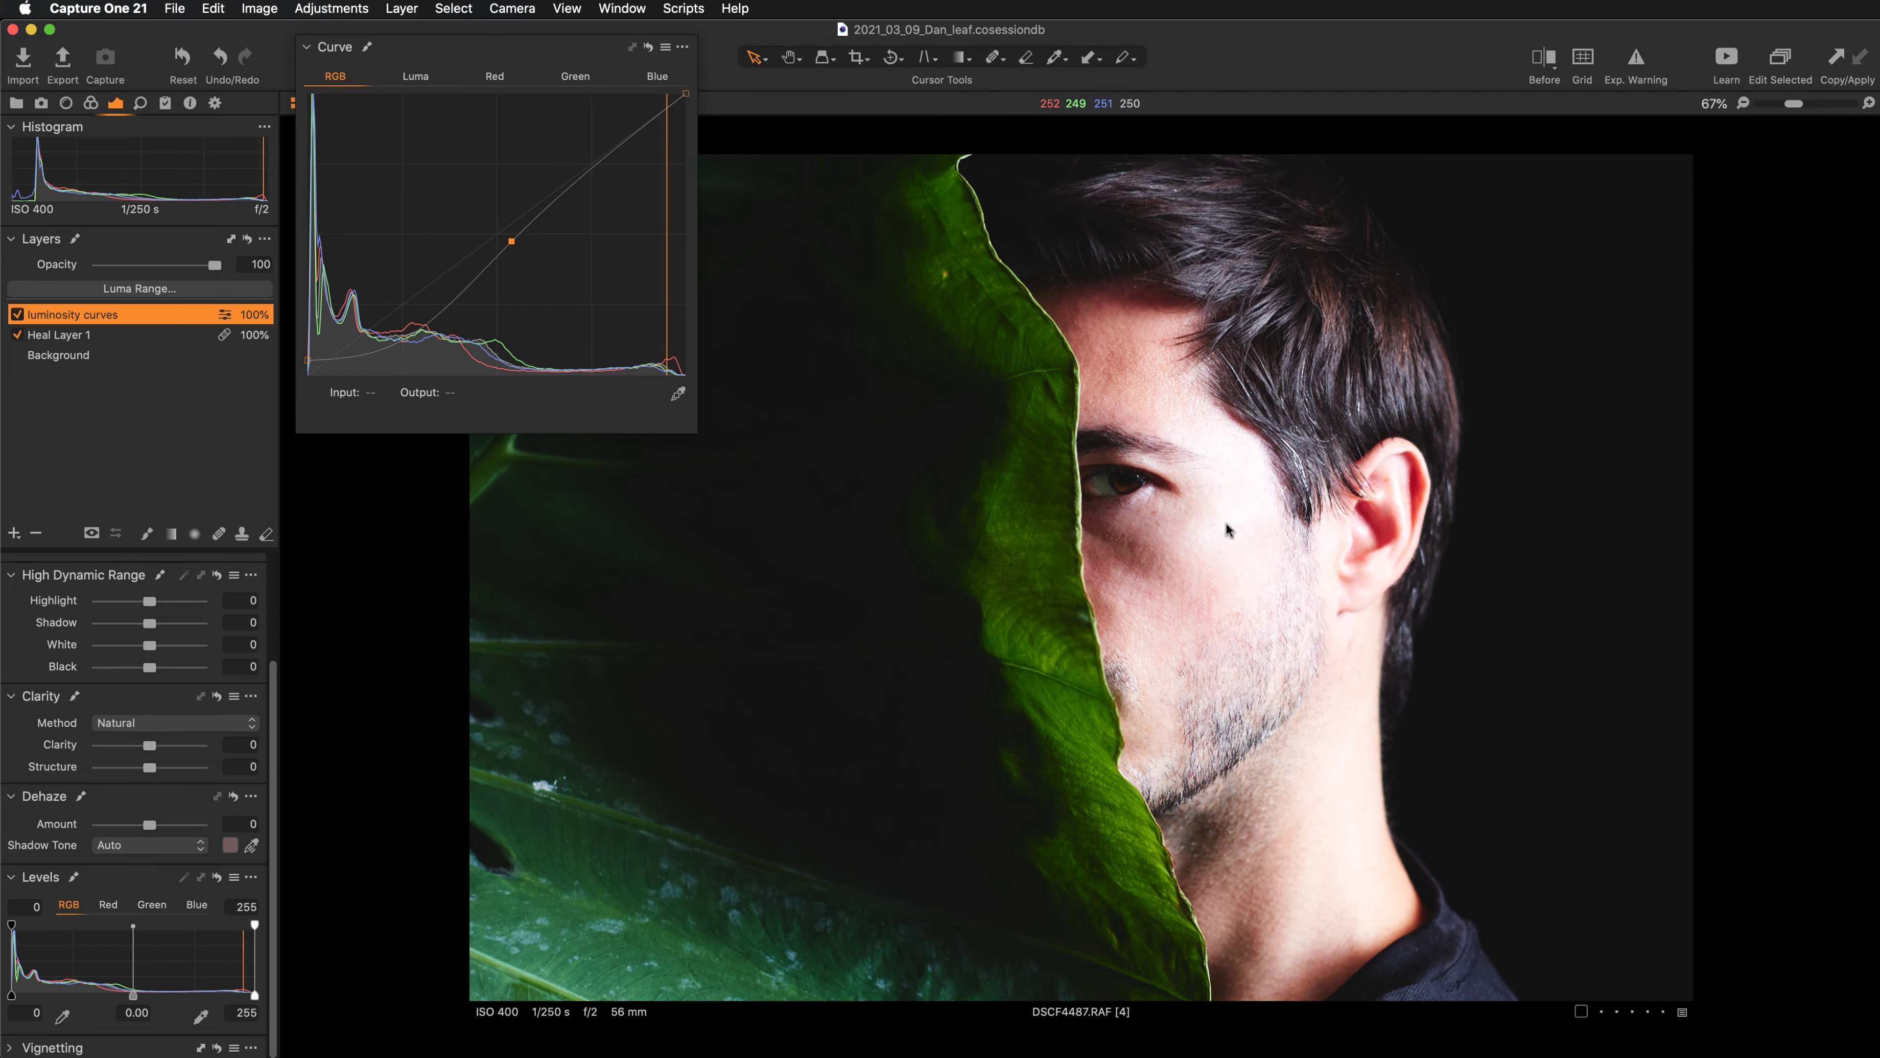
key("super+plus")
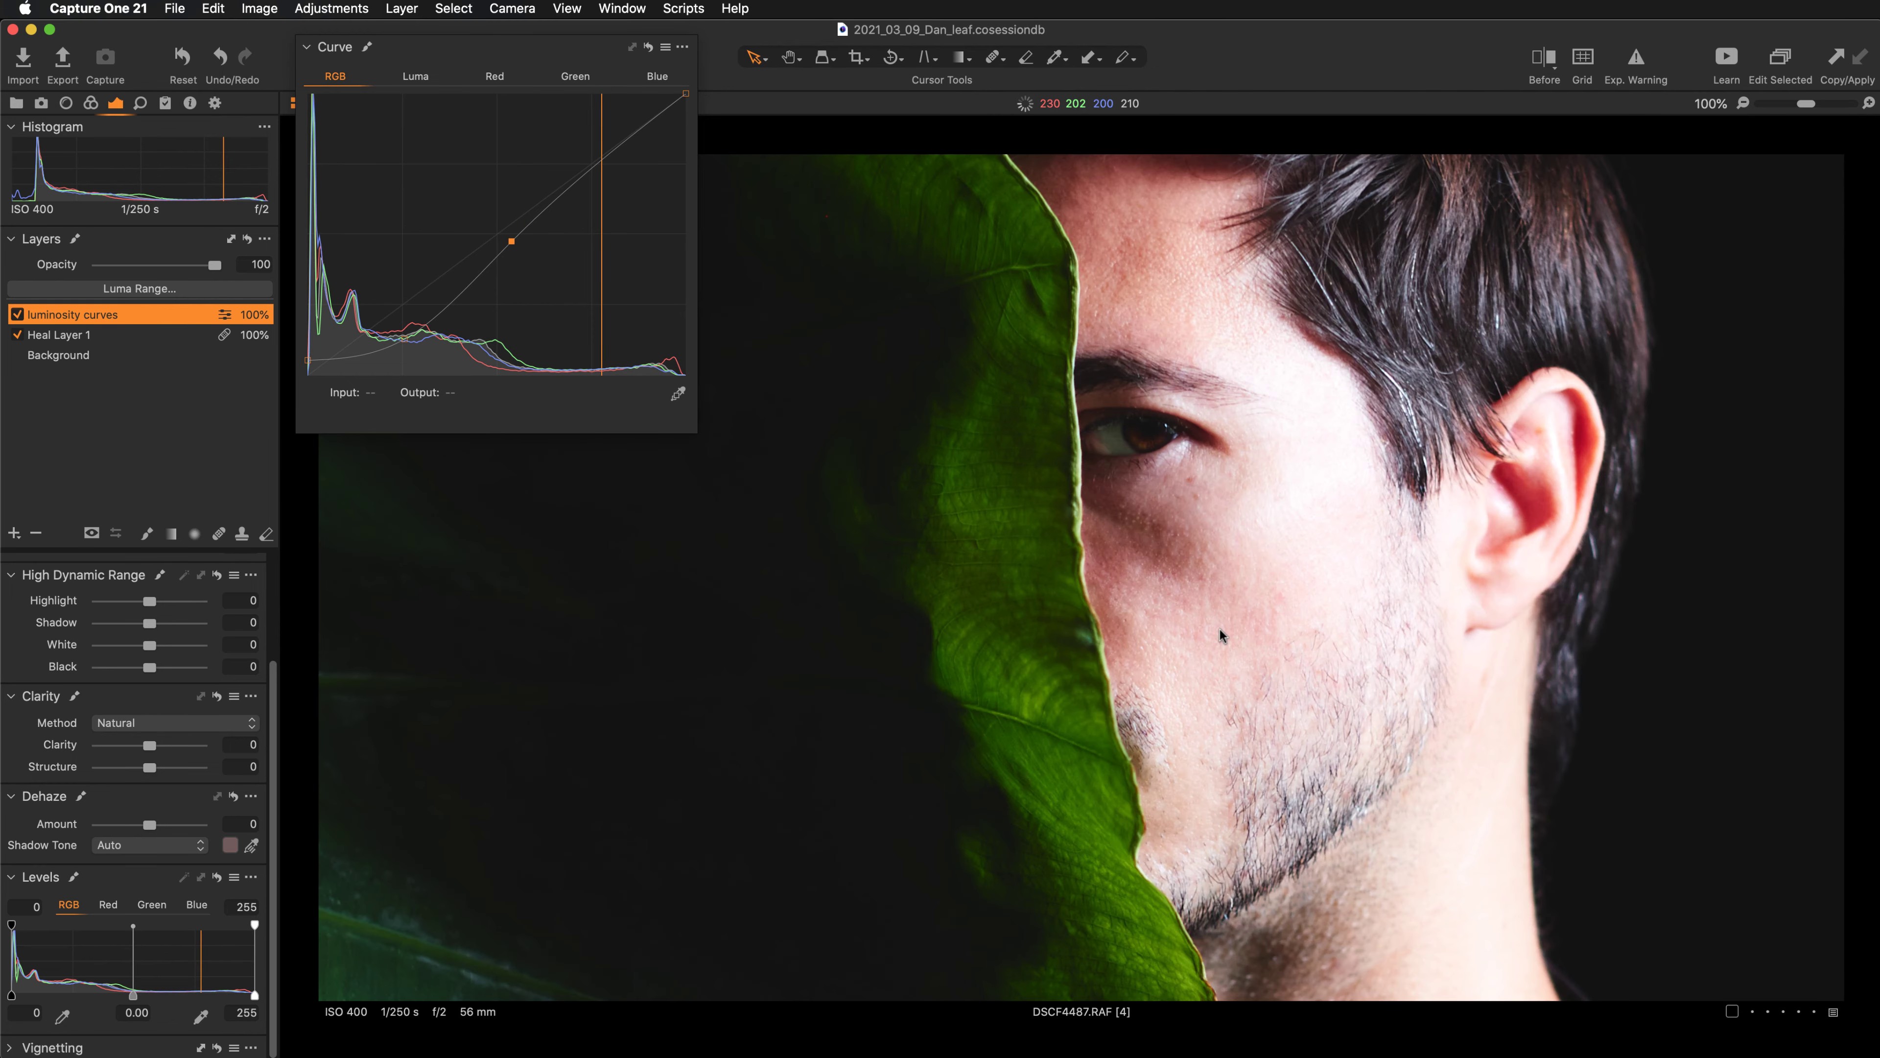
scroll(1322, 521, "right", 3)
scroll(1322, 521, "up", 2)
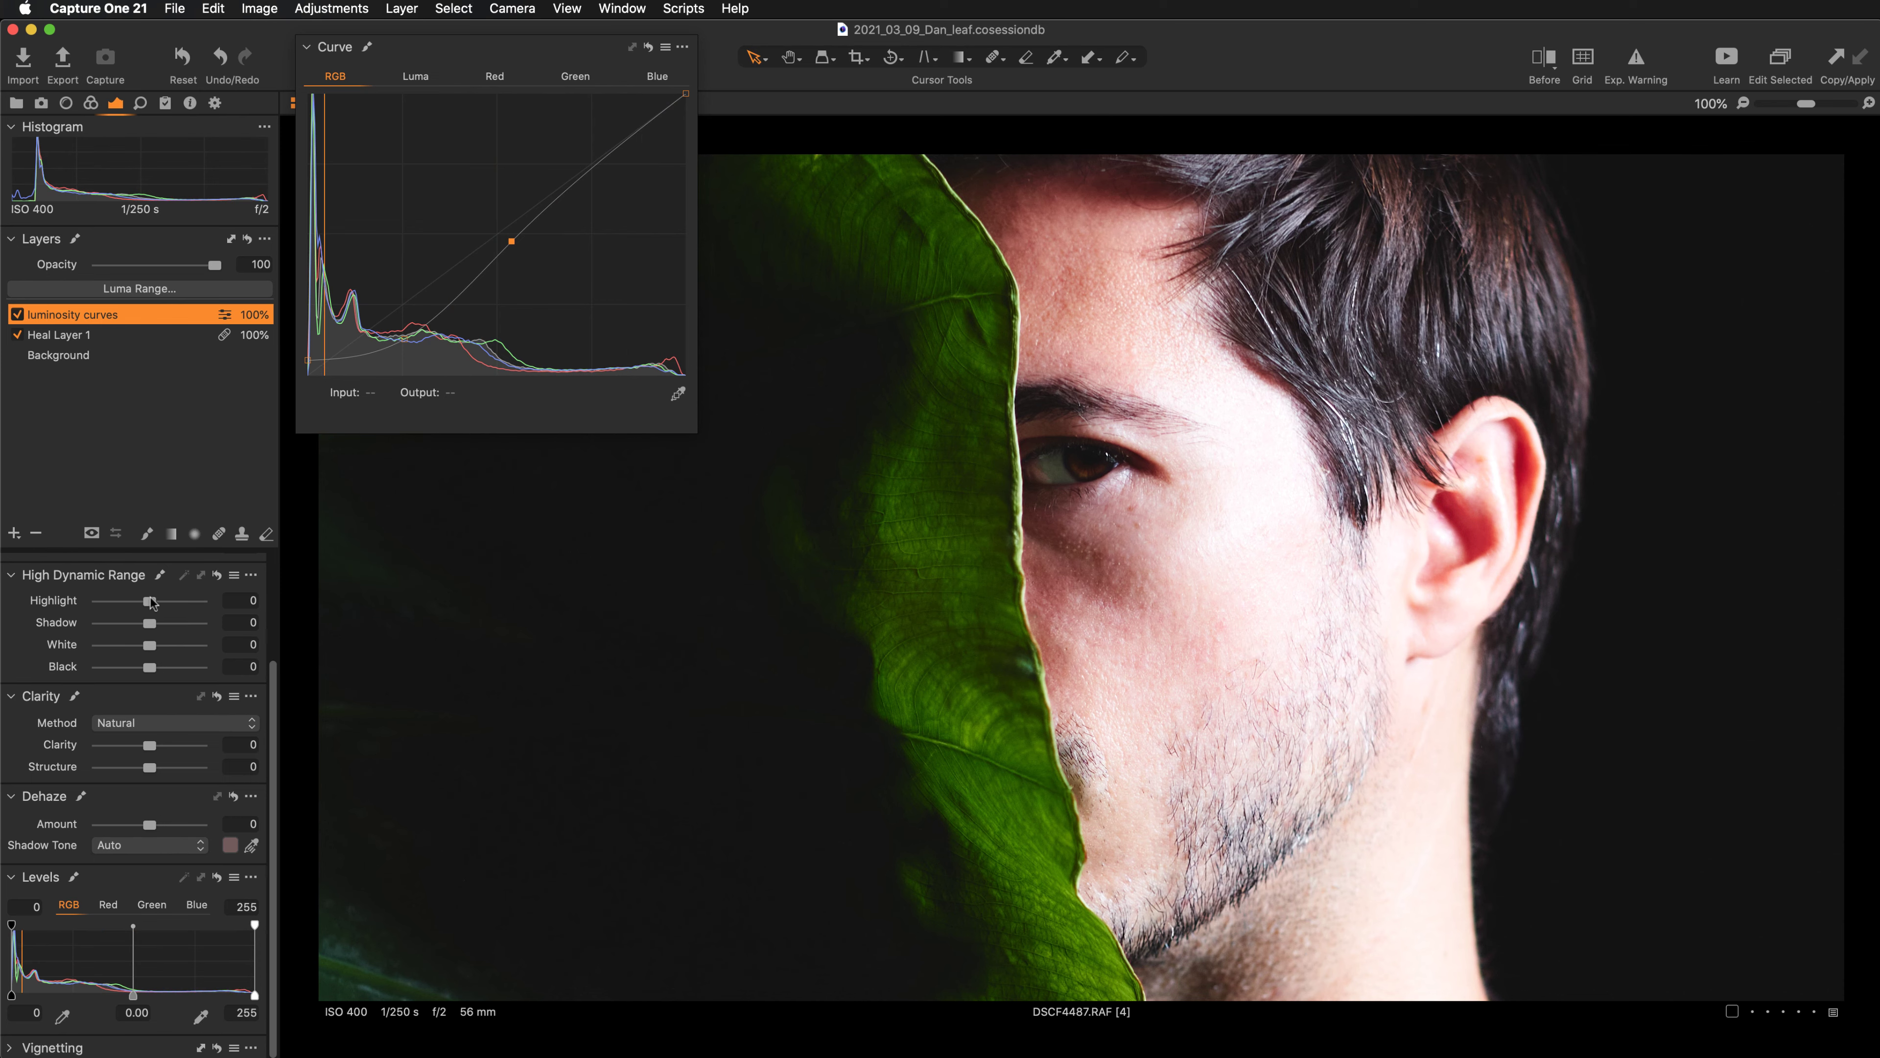
mouse_move(151, 602)
left_mouse_down()
mouse_move(121, 605)
mouse_move(141, 600)
left_mouse_up()
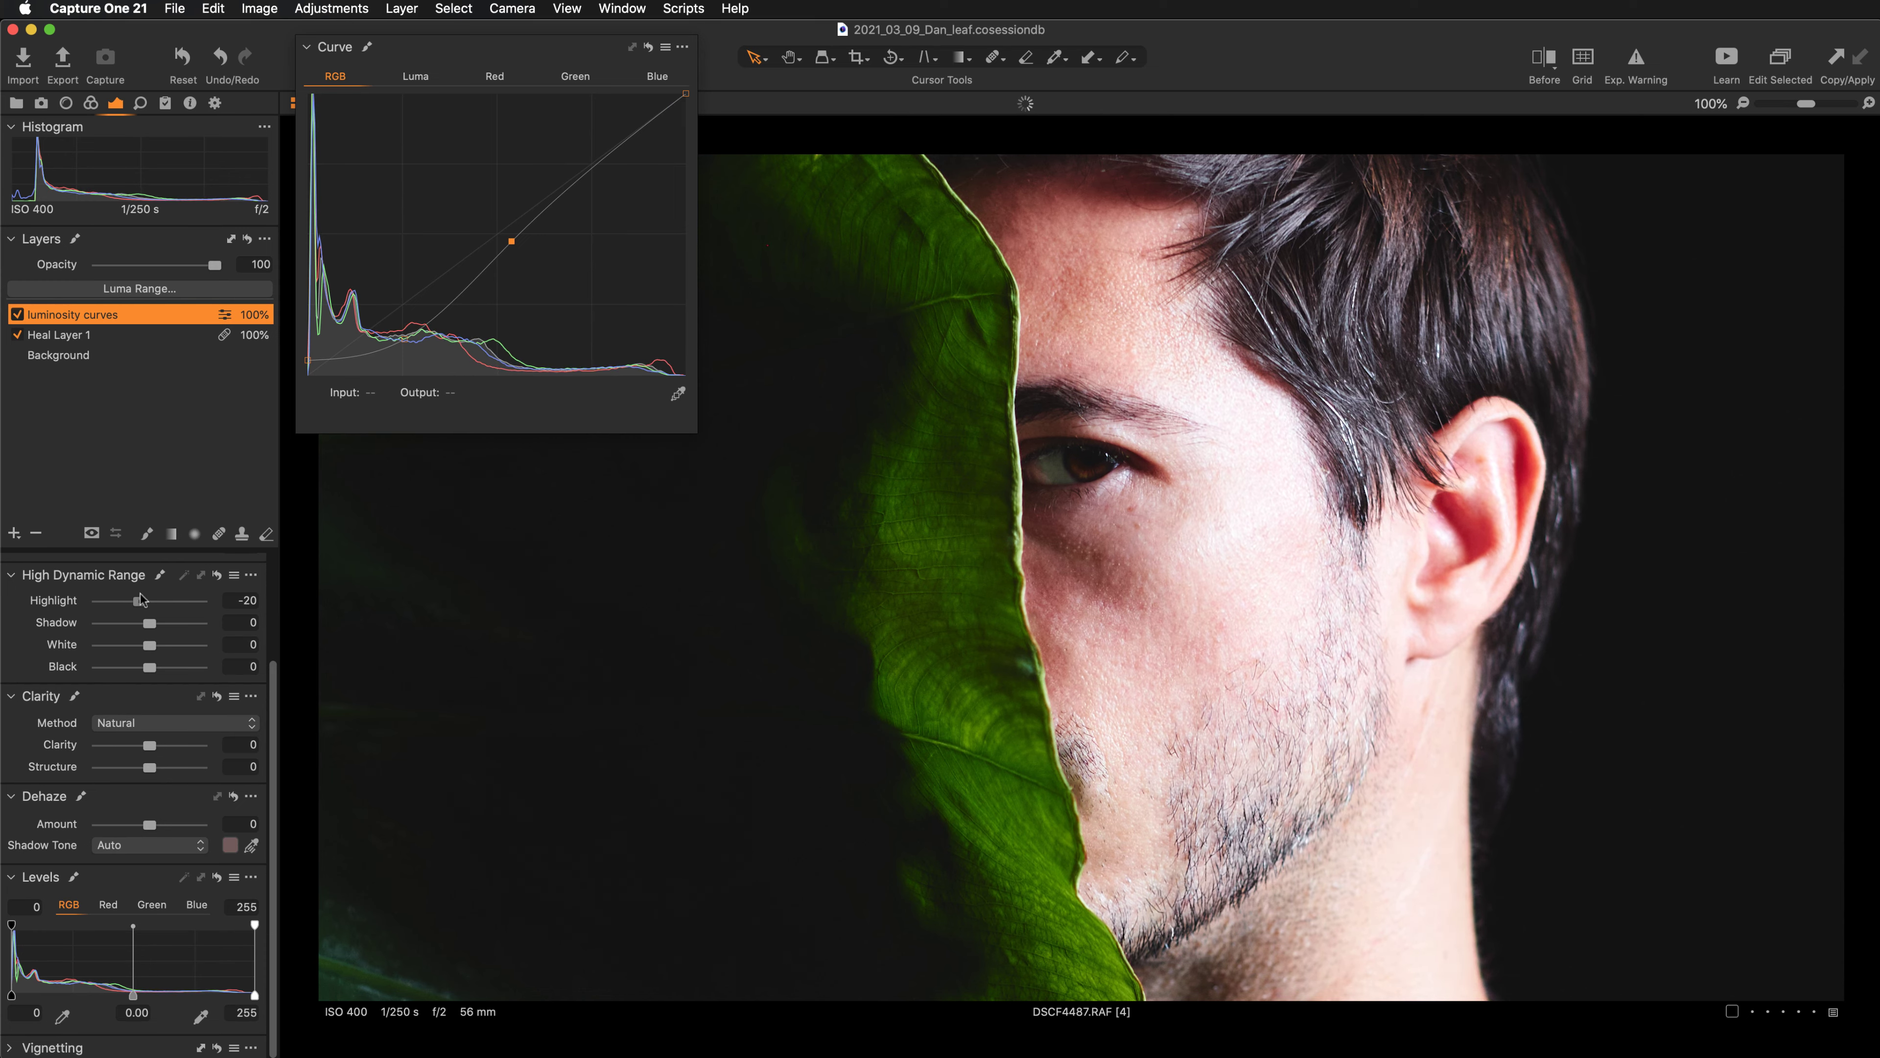
left_click(427, 644)
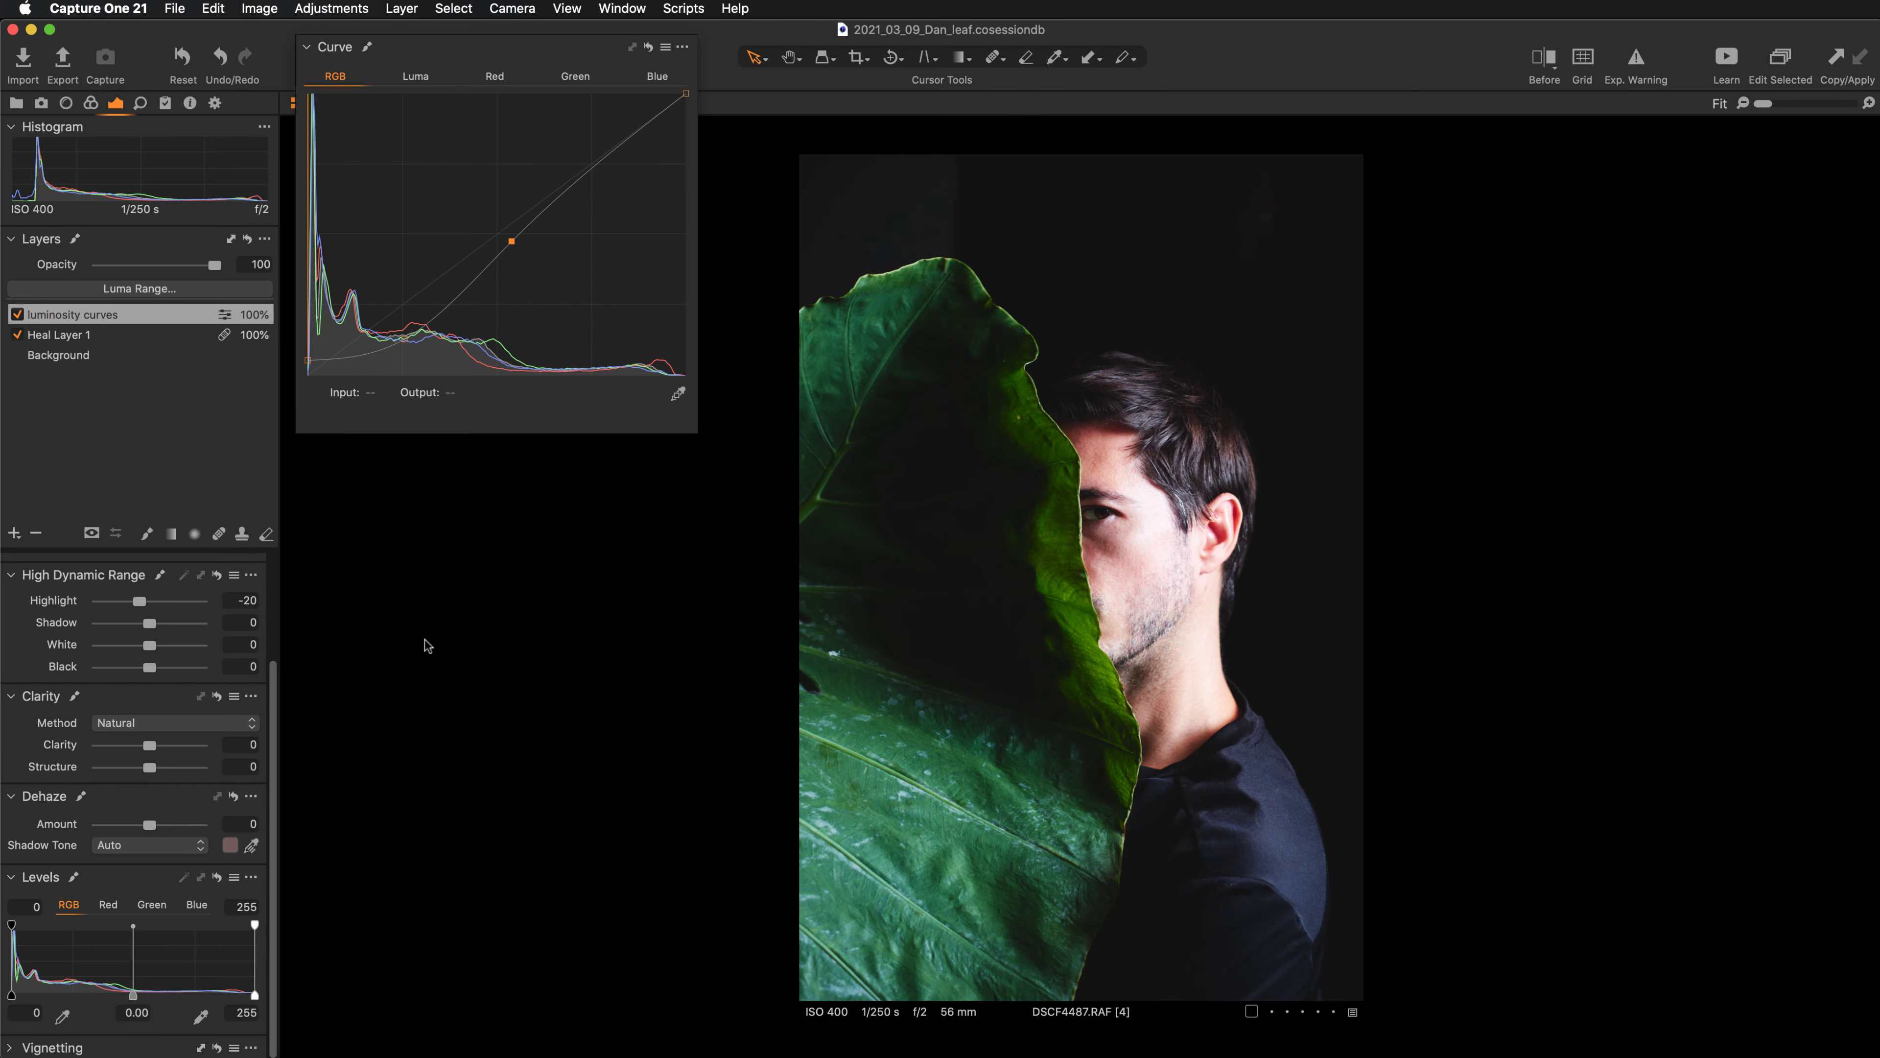
left_click(139, 601)
left_click_drag(139, 603, 129, 606)
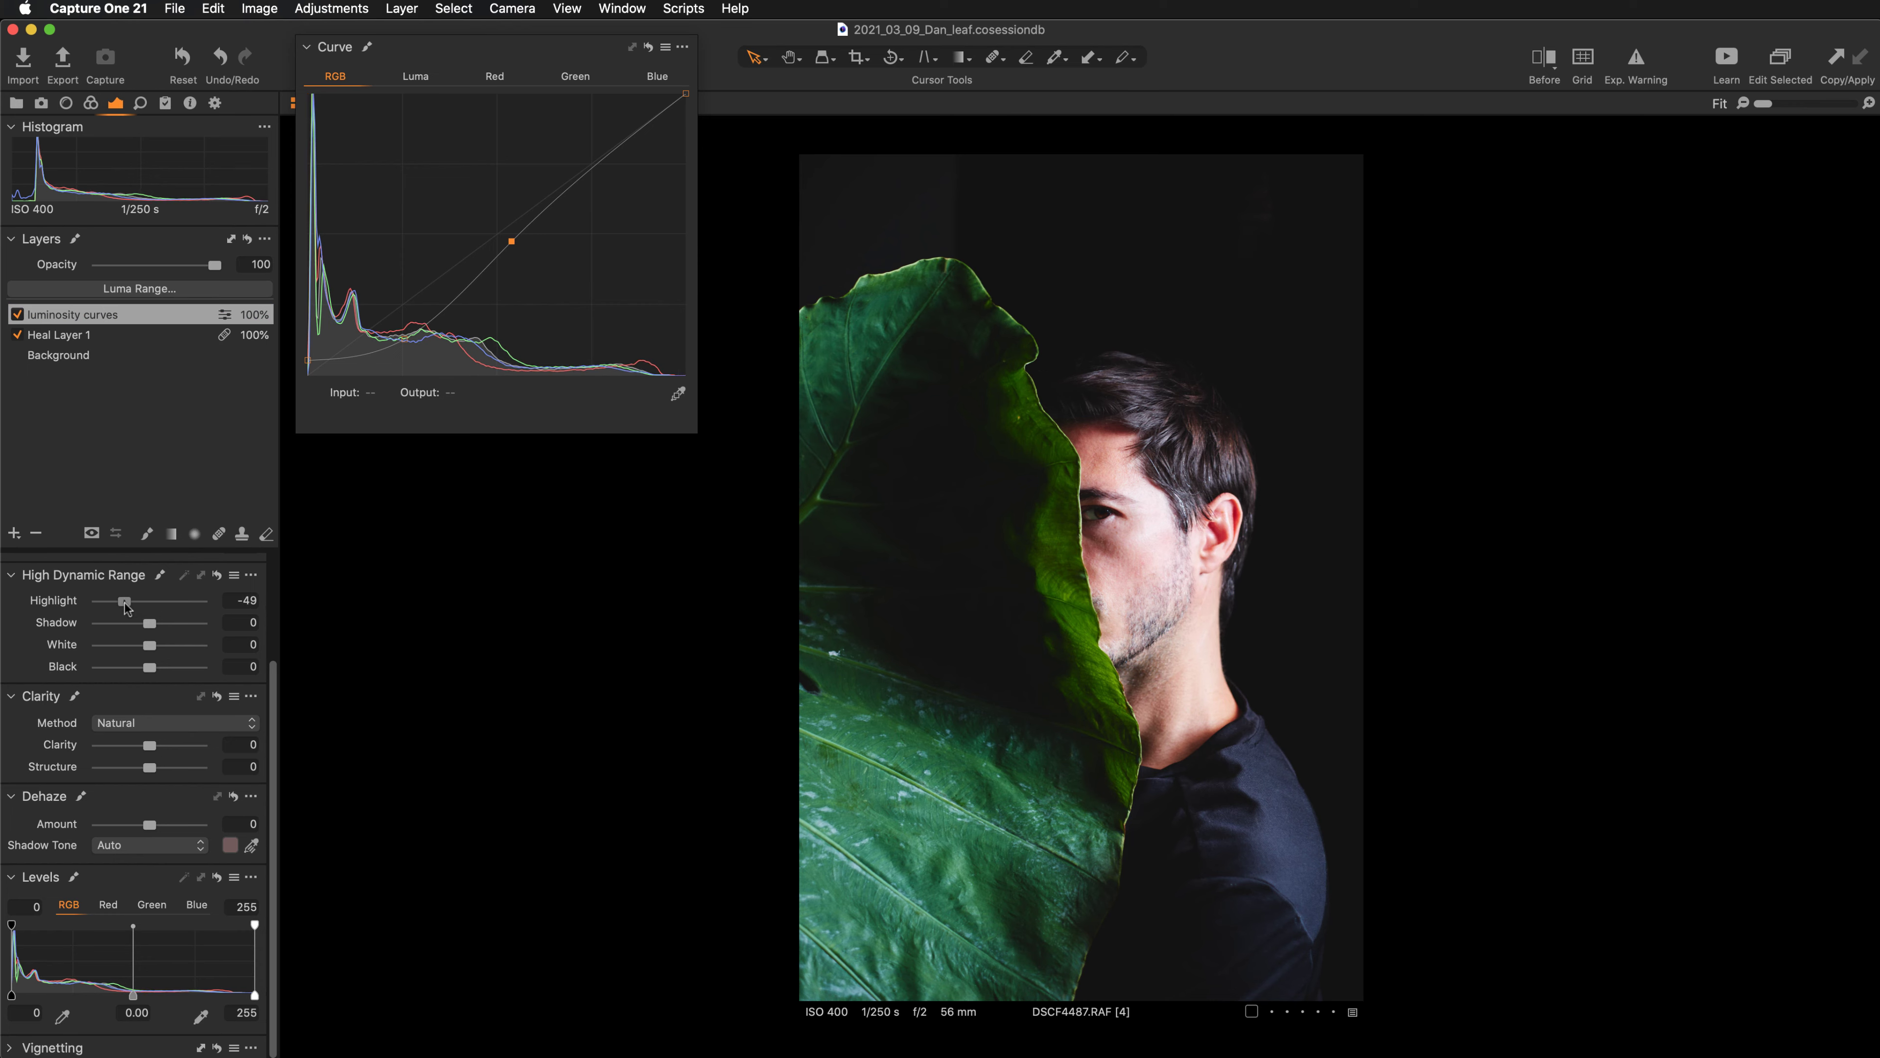
Ease the High Dynamic Range Highlight value to -42 on the luminosity curves layer, comparing the face with and without the adjustment up close.
key("super+alt+0")
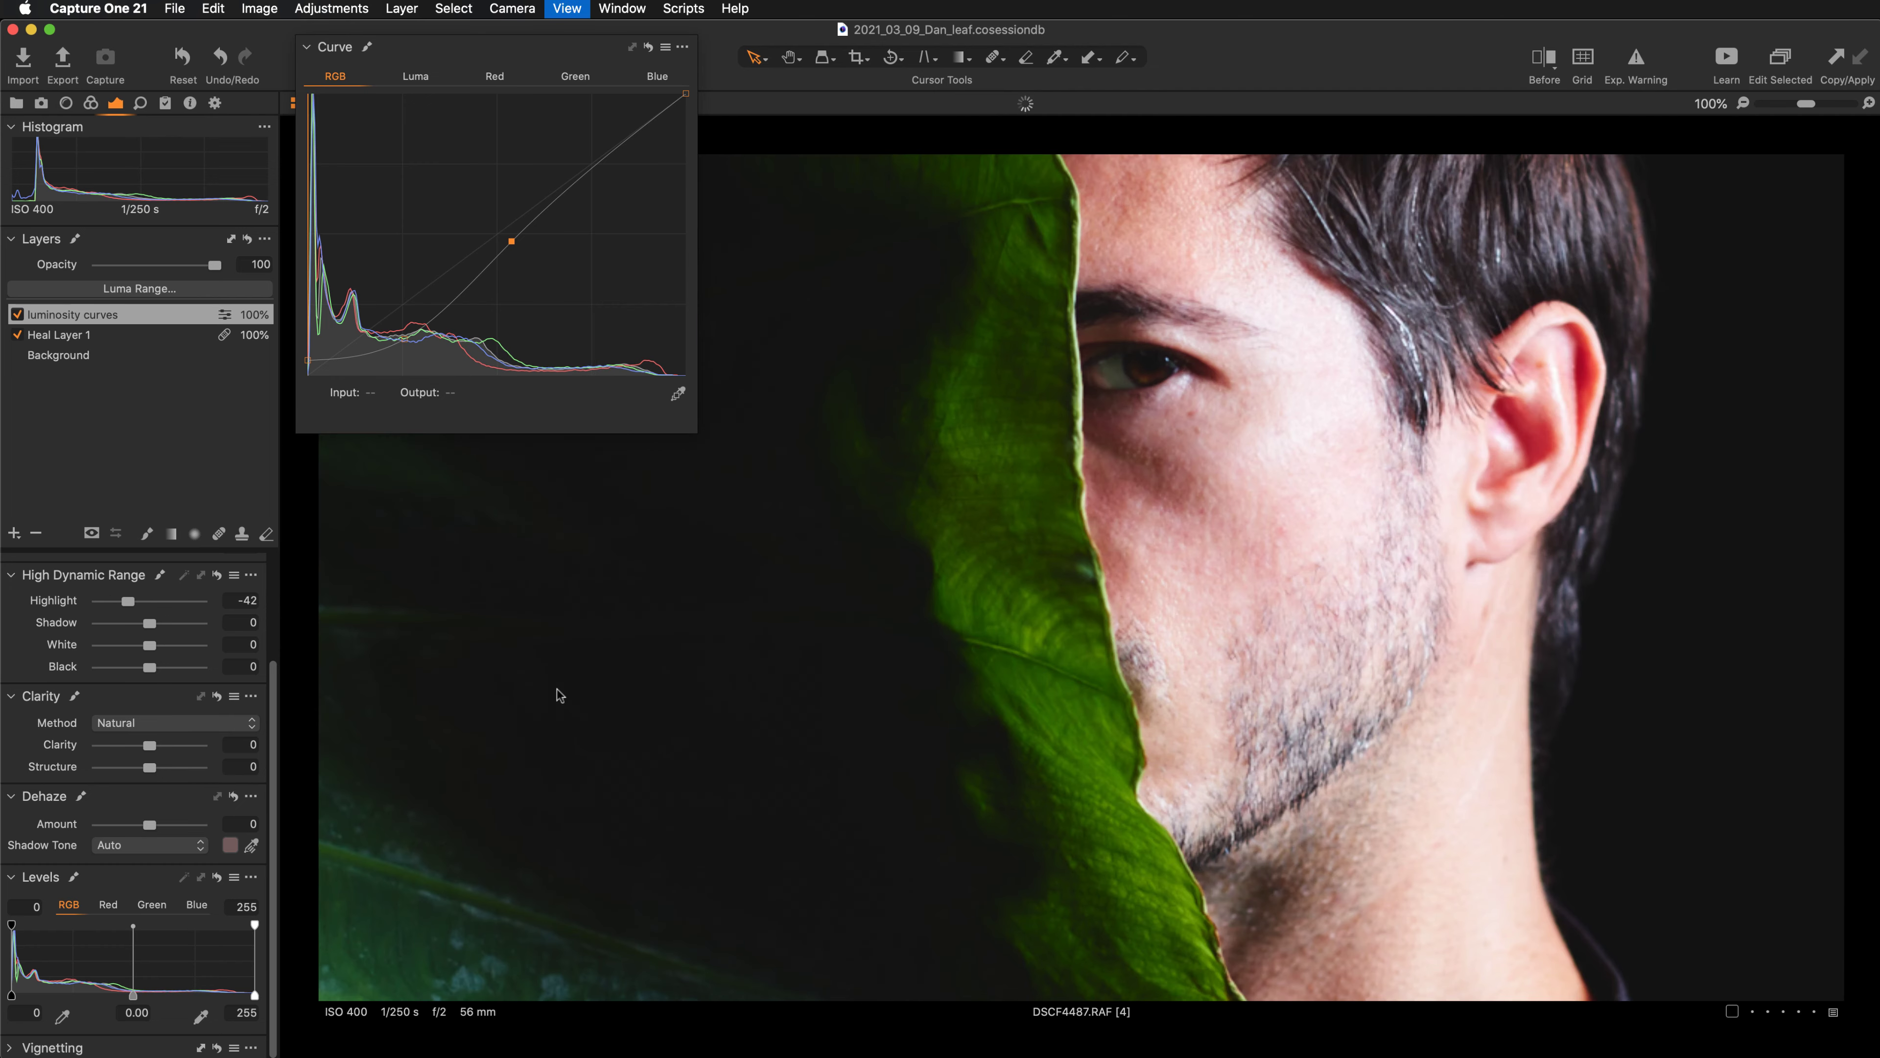
key("super+minus")
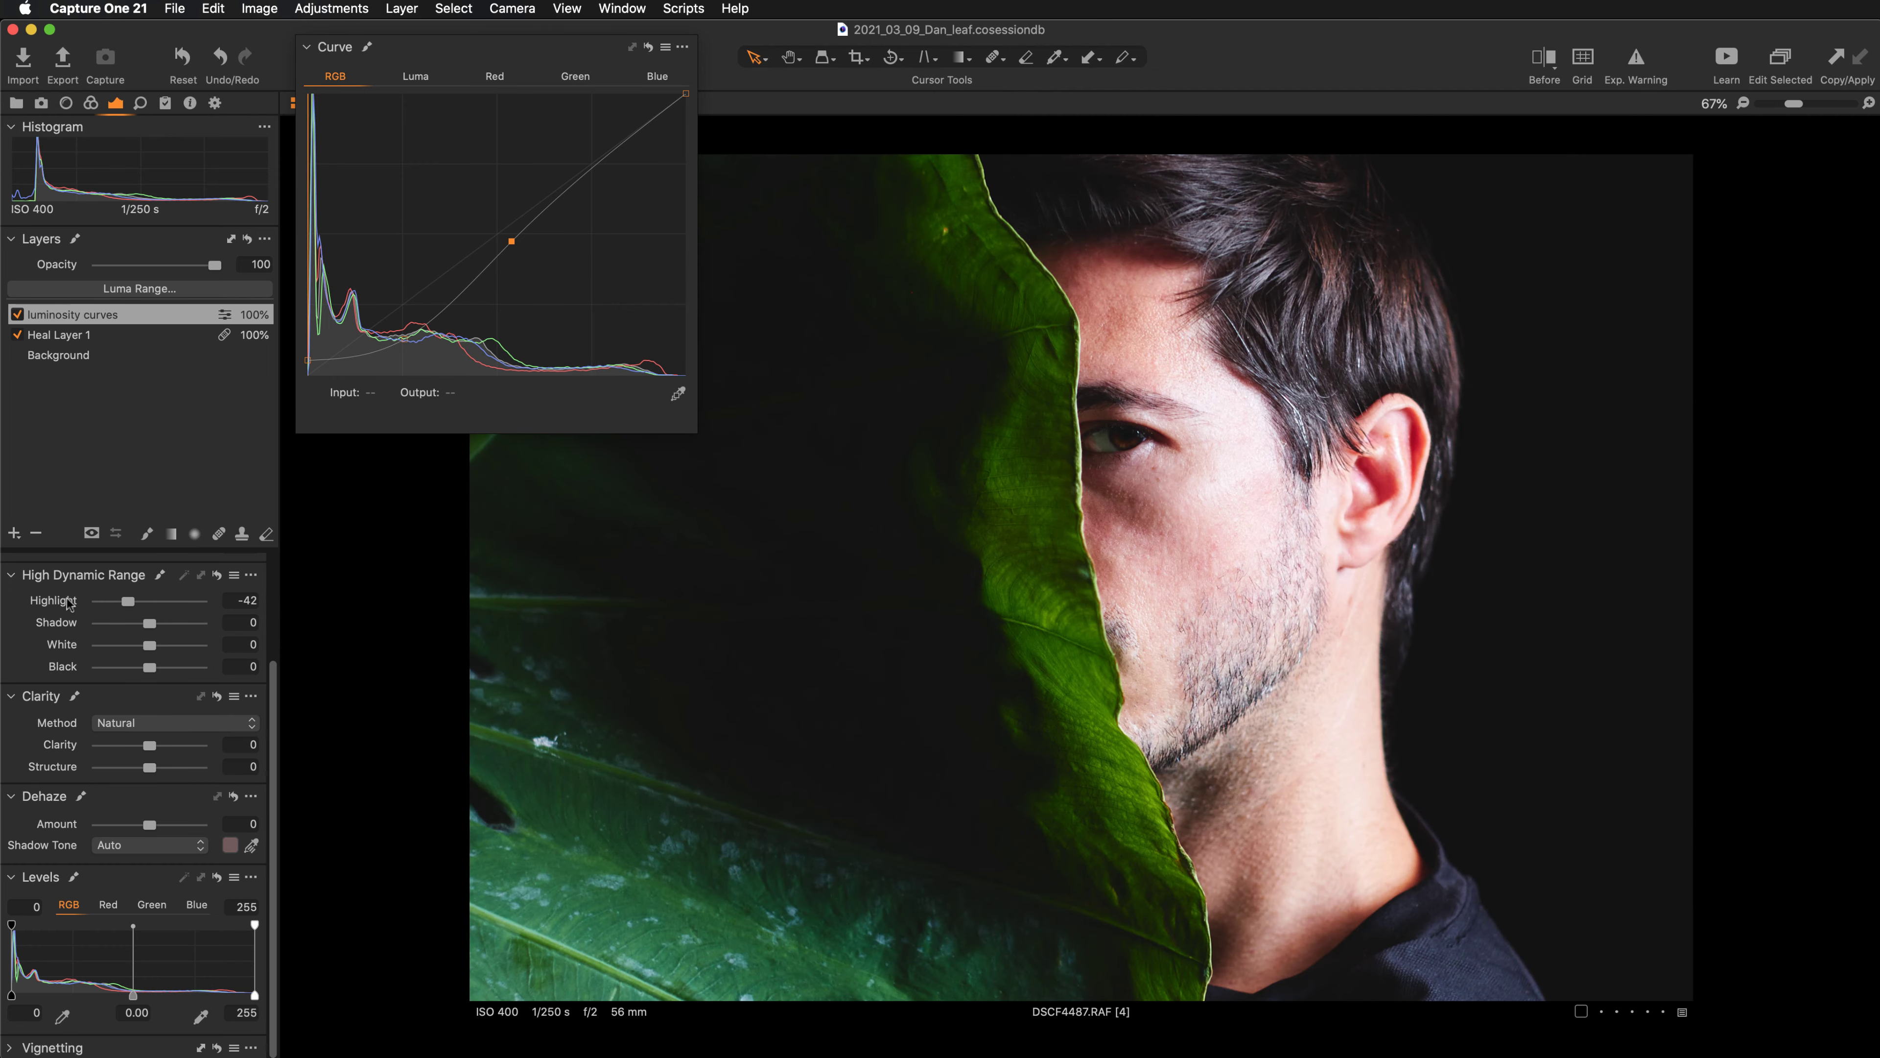
double_click(53, 605)
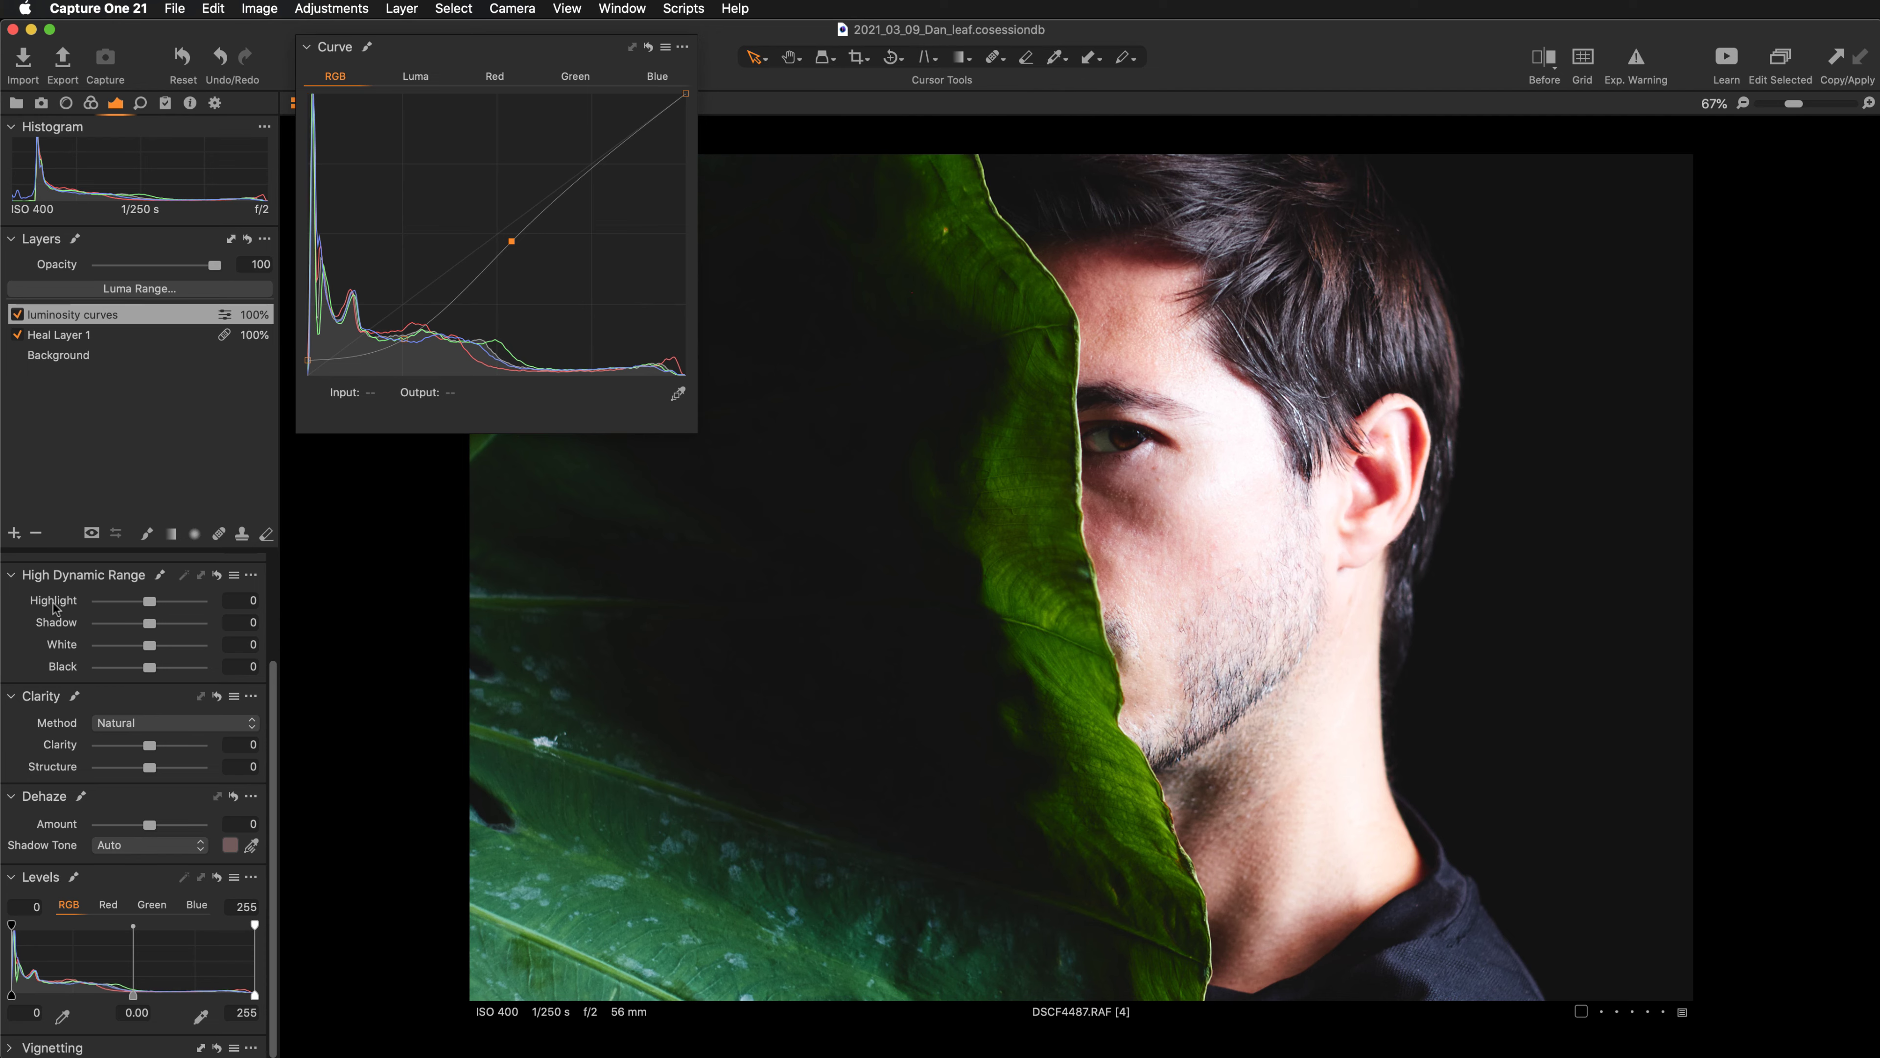
double_click(54, 606)
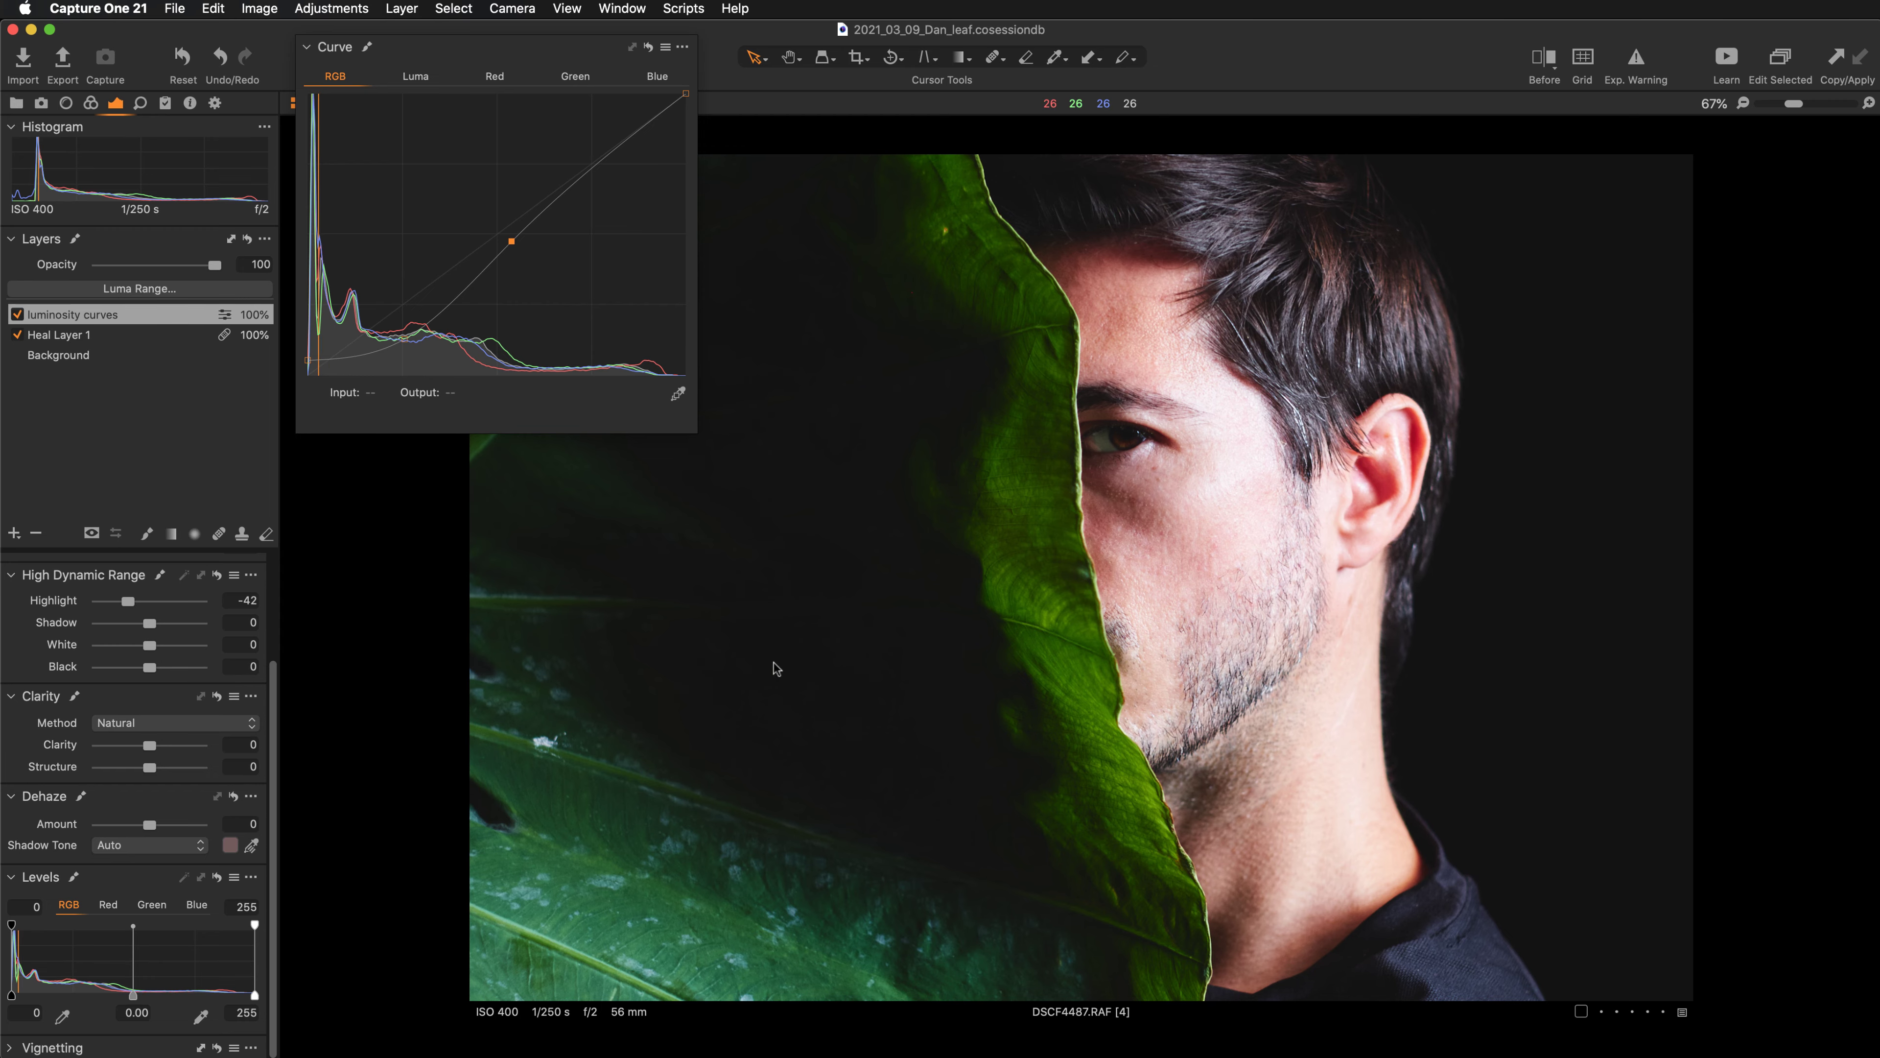
key("super+alt+0")
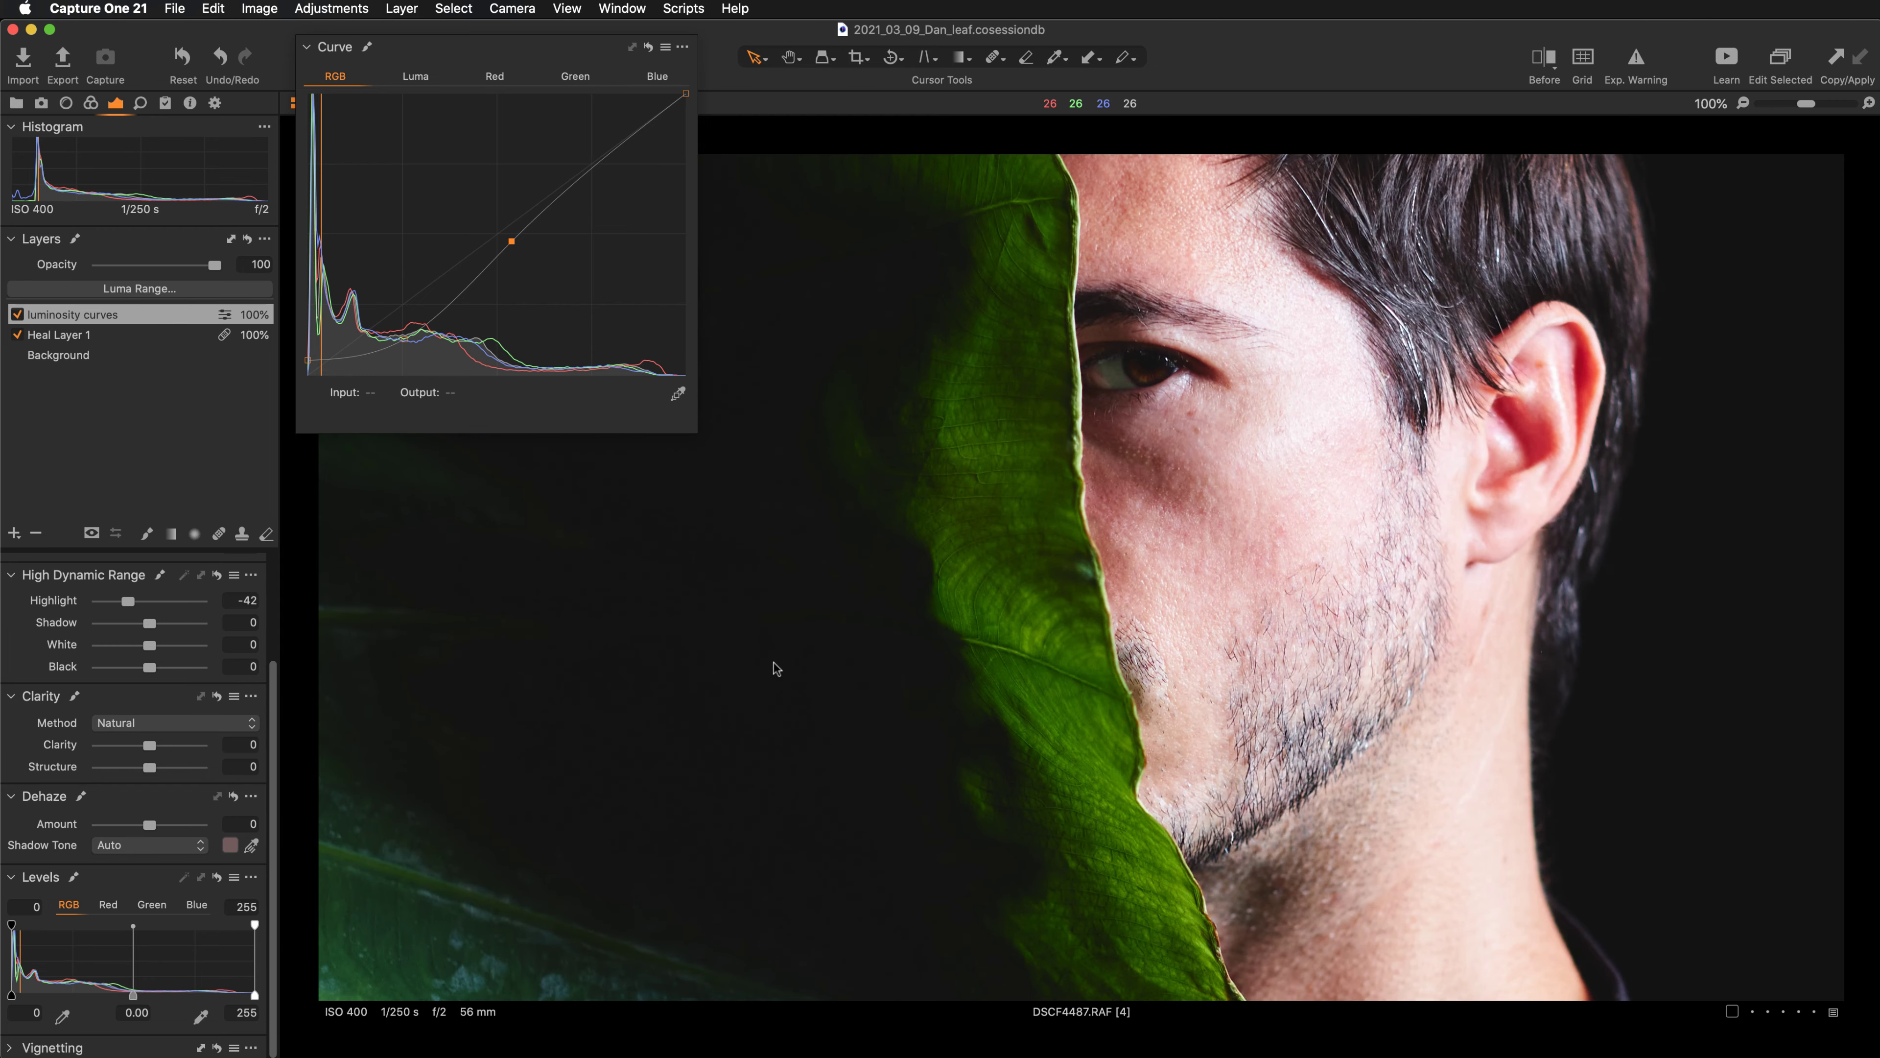
Add an empty adjustment layer above the luminosity curves layer and name it eye.
left_click_drag(1167, 464, 997, 606)
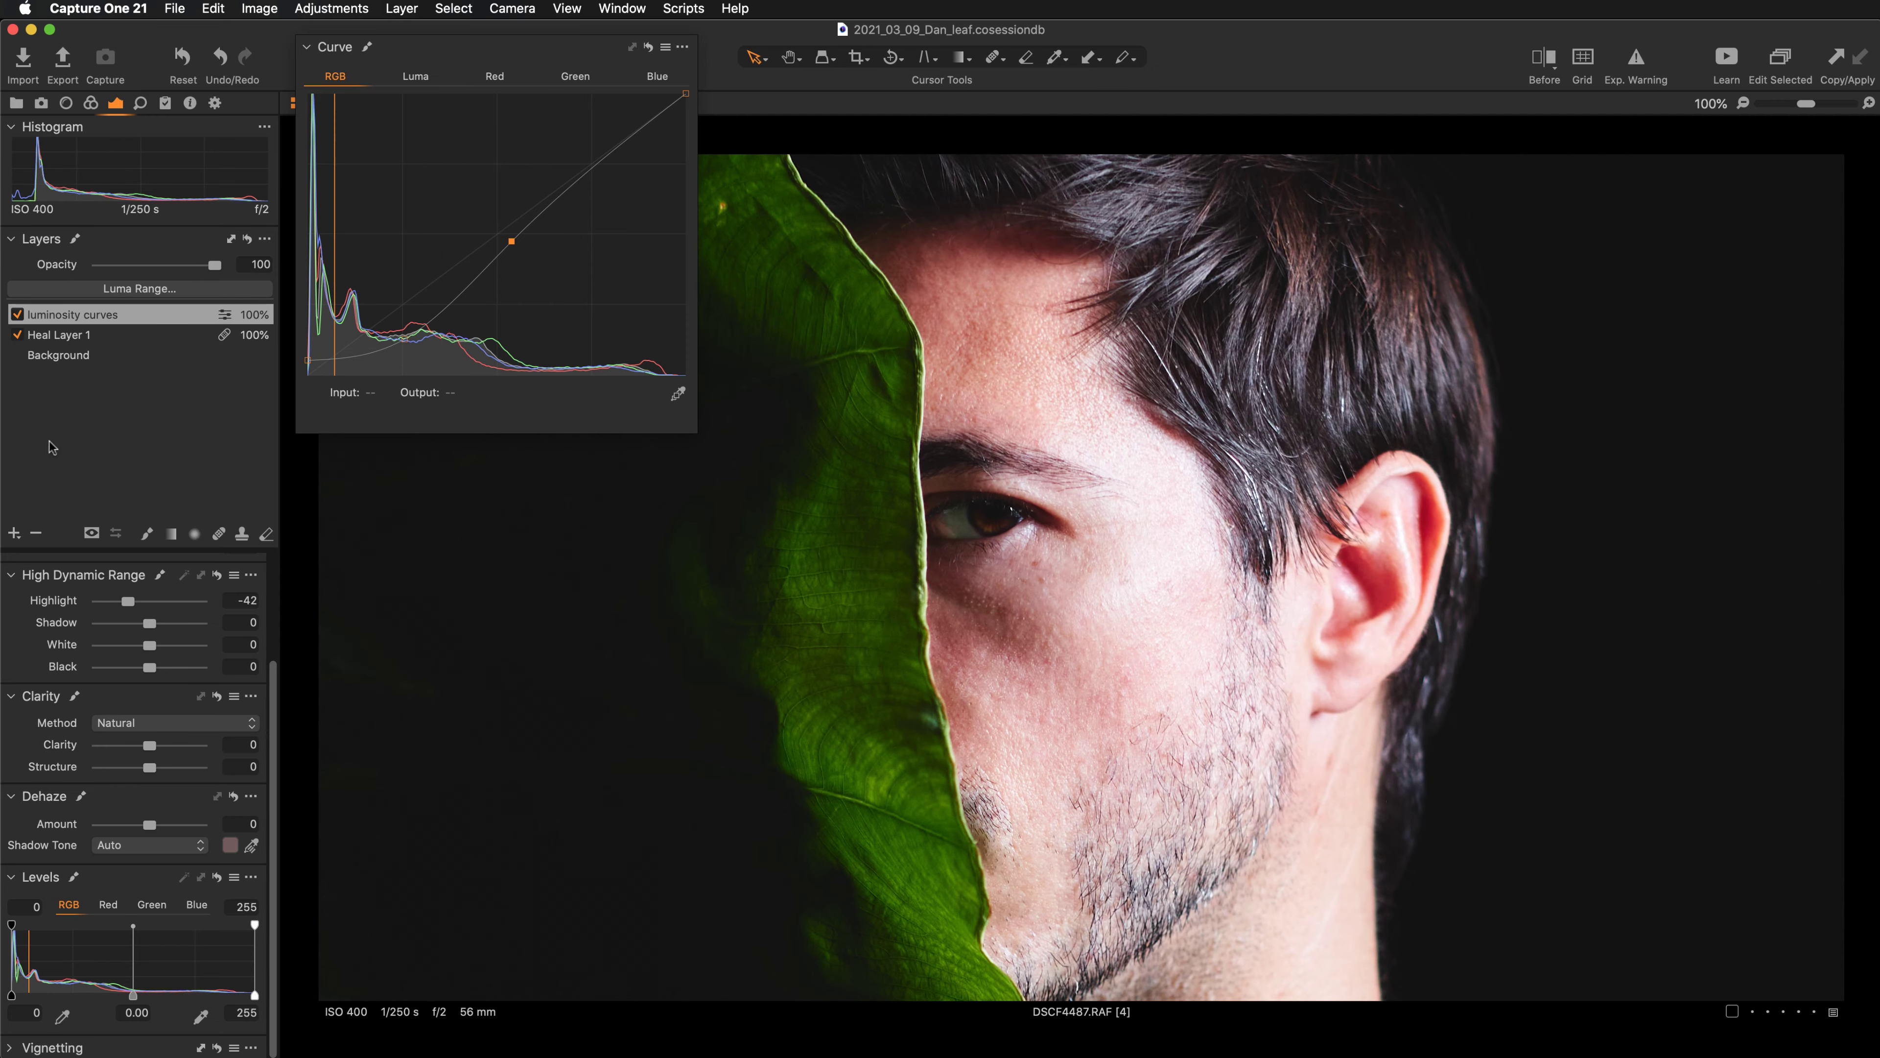
left_click(15, 534)
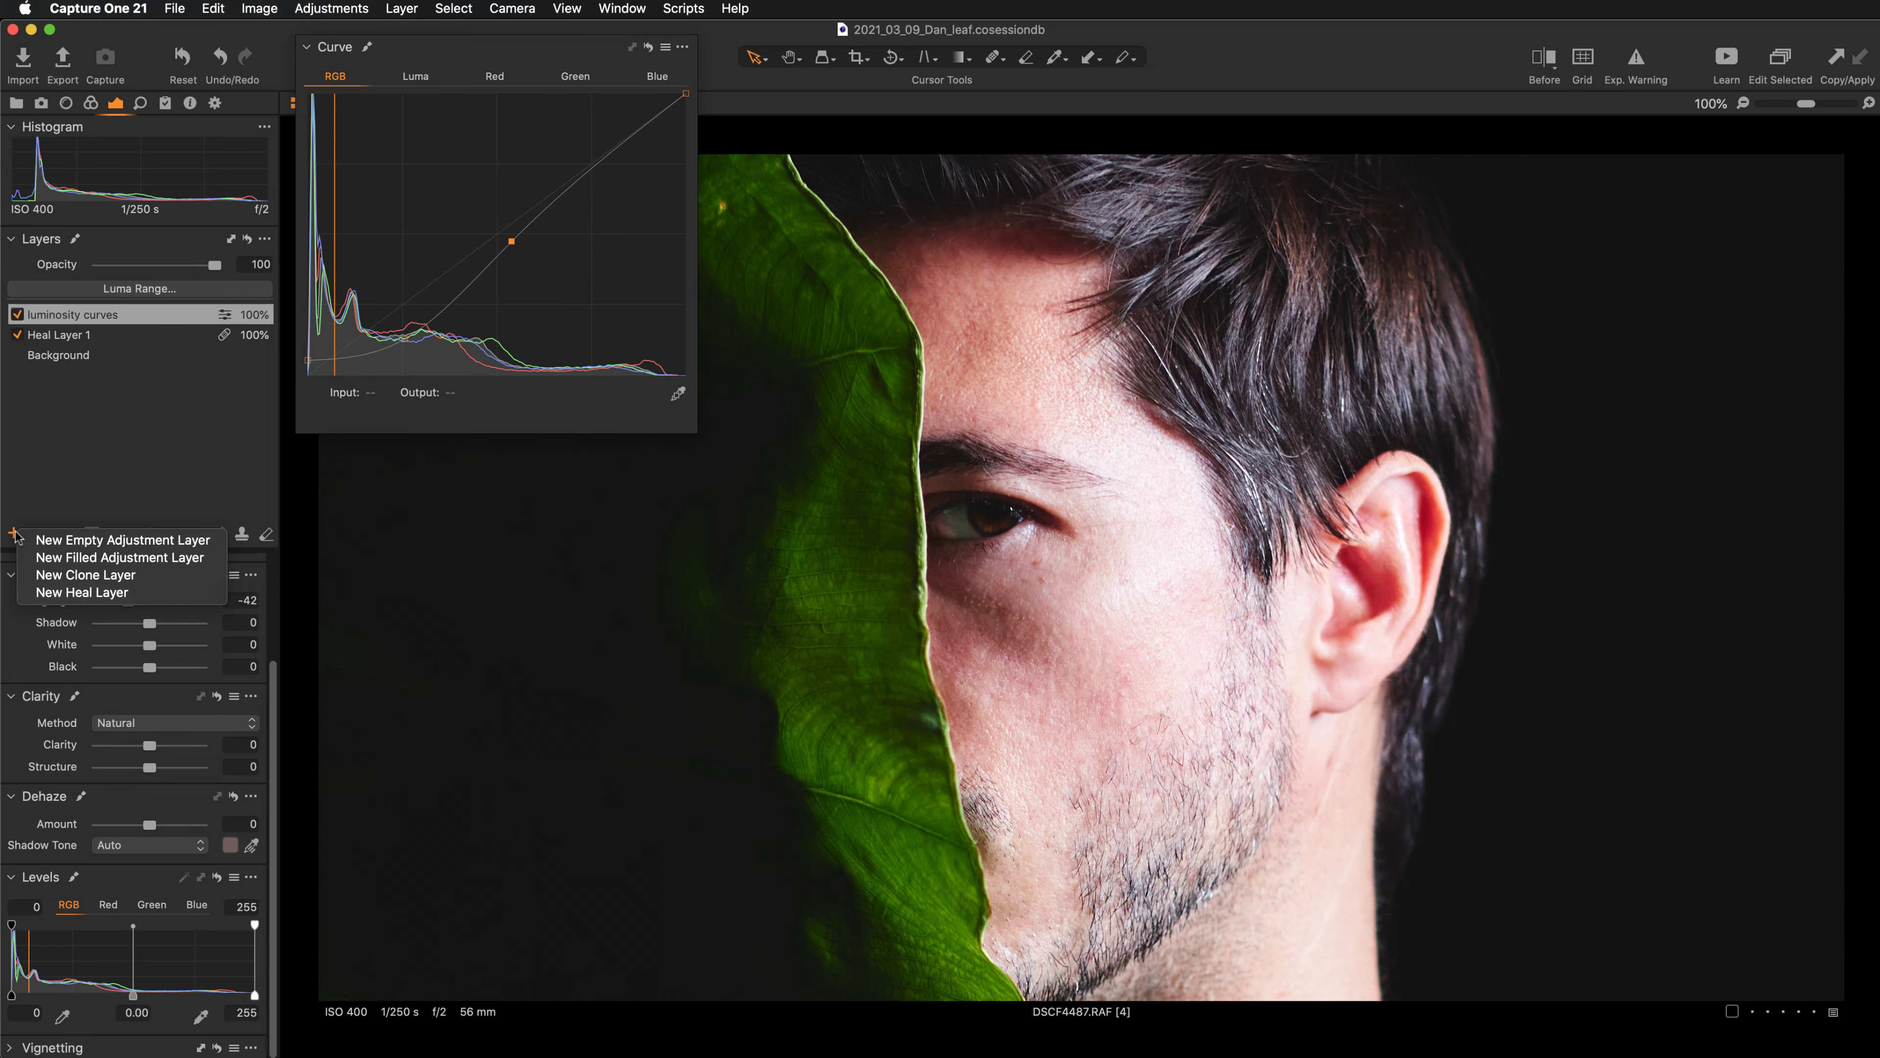
left_click(41, 540)
double_click(67, 314)
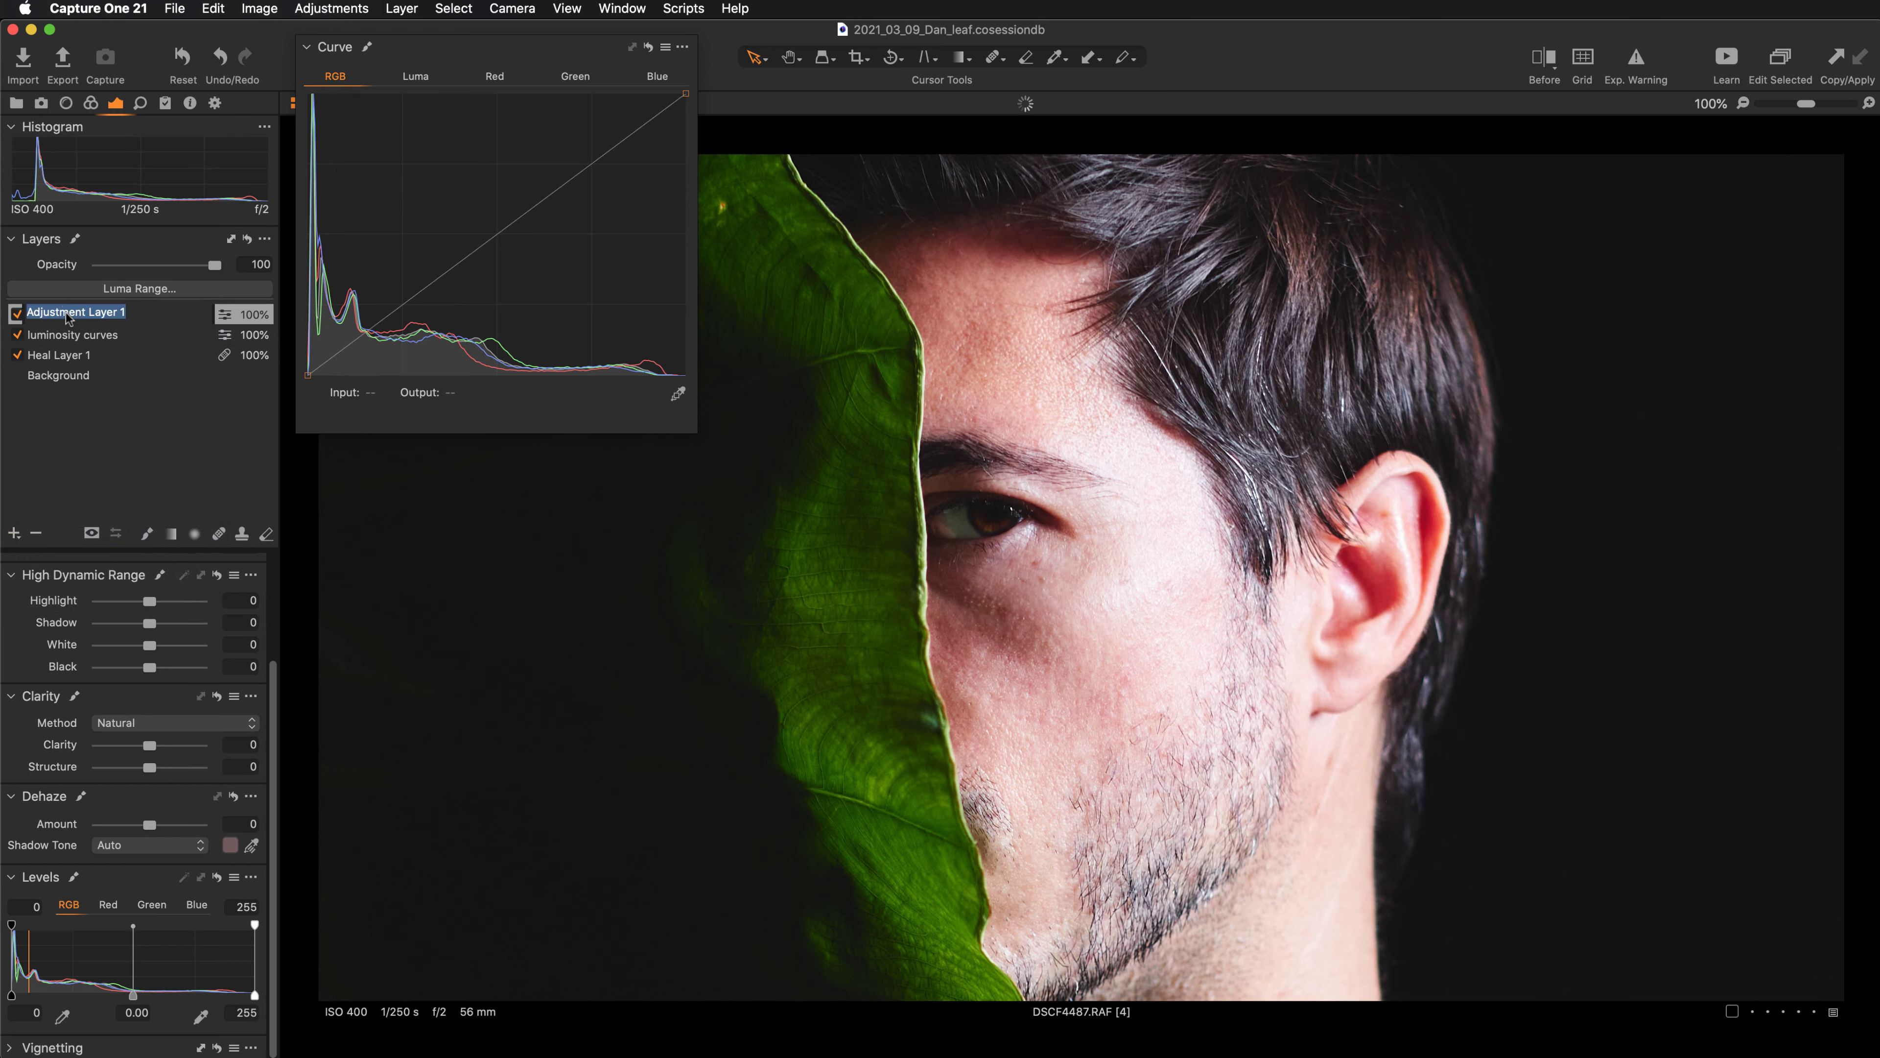
type("e")
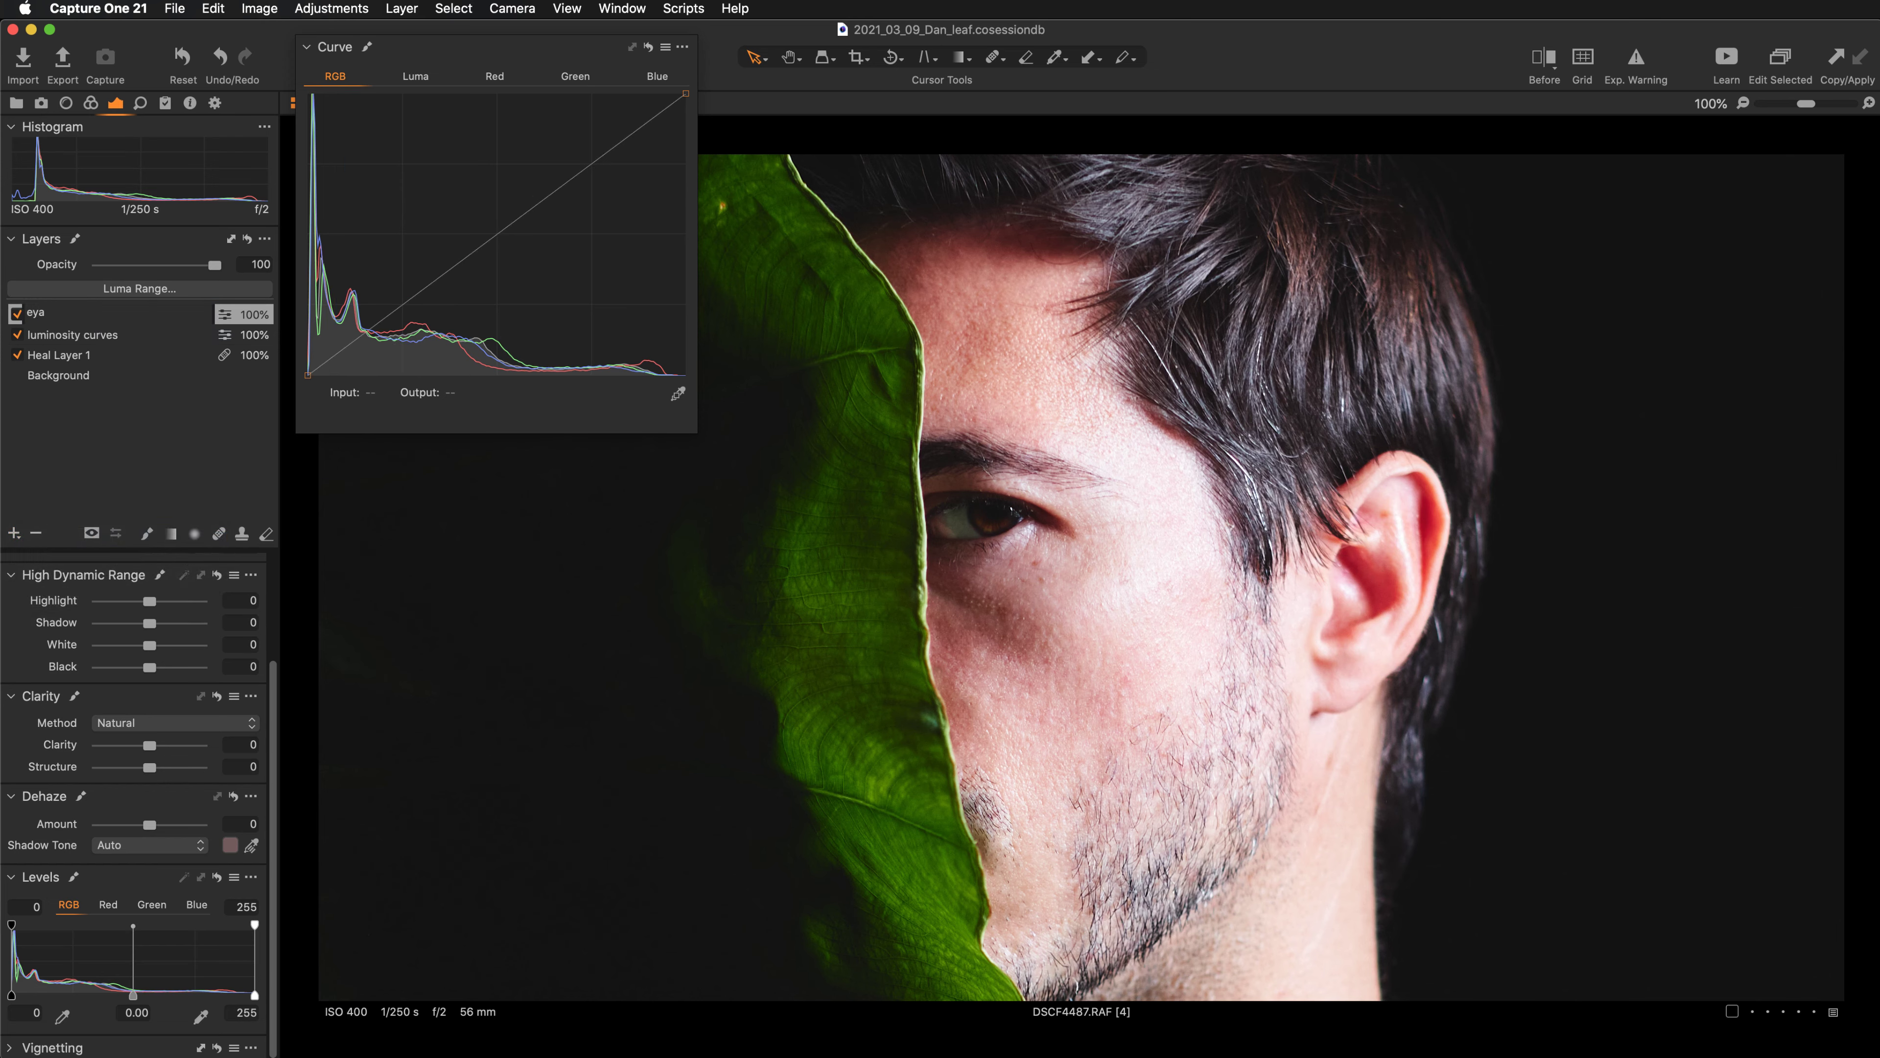
type("ye")
key("Return")
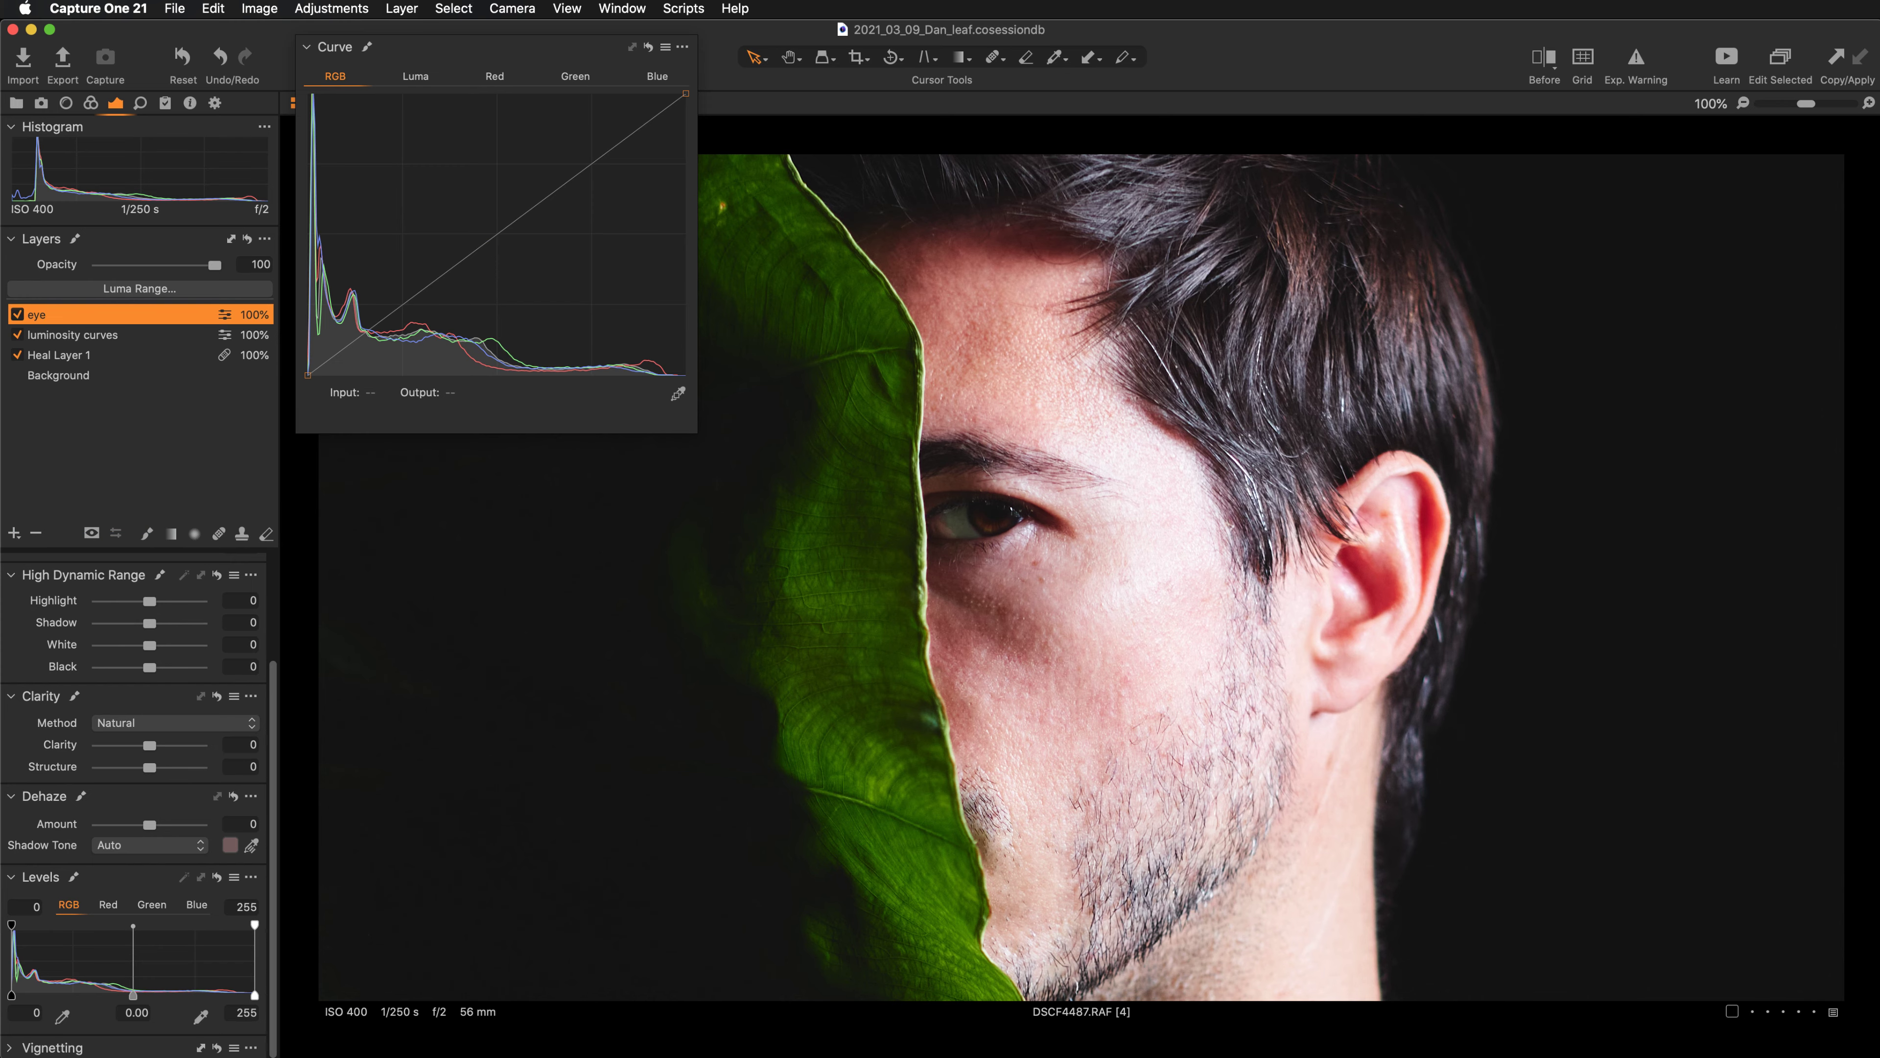
Shrink the mask brush, raise its flow and paint the eye layer's mask over the iris of the visible eye.
key("super+plus")
left_click_drag(824, 671, 981, 724)
key("b")
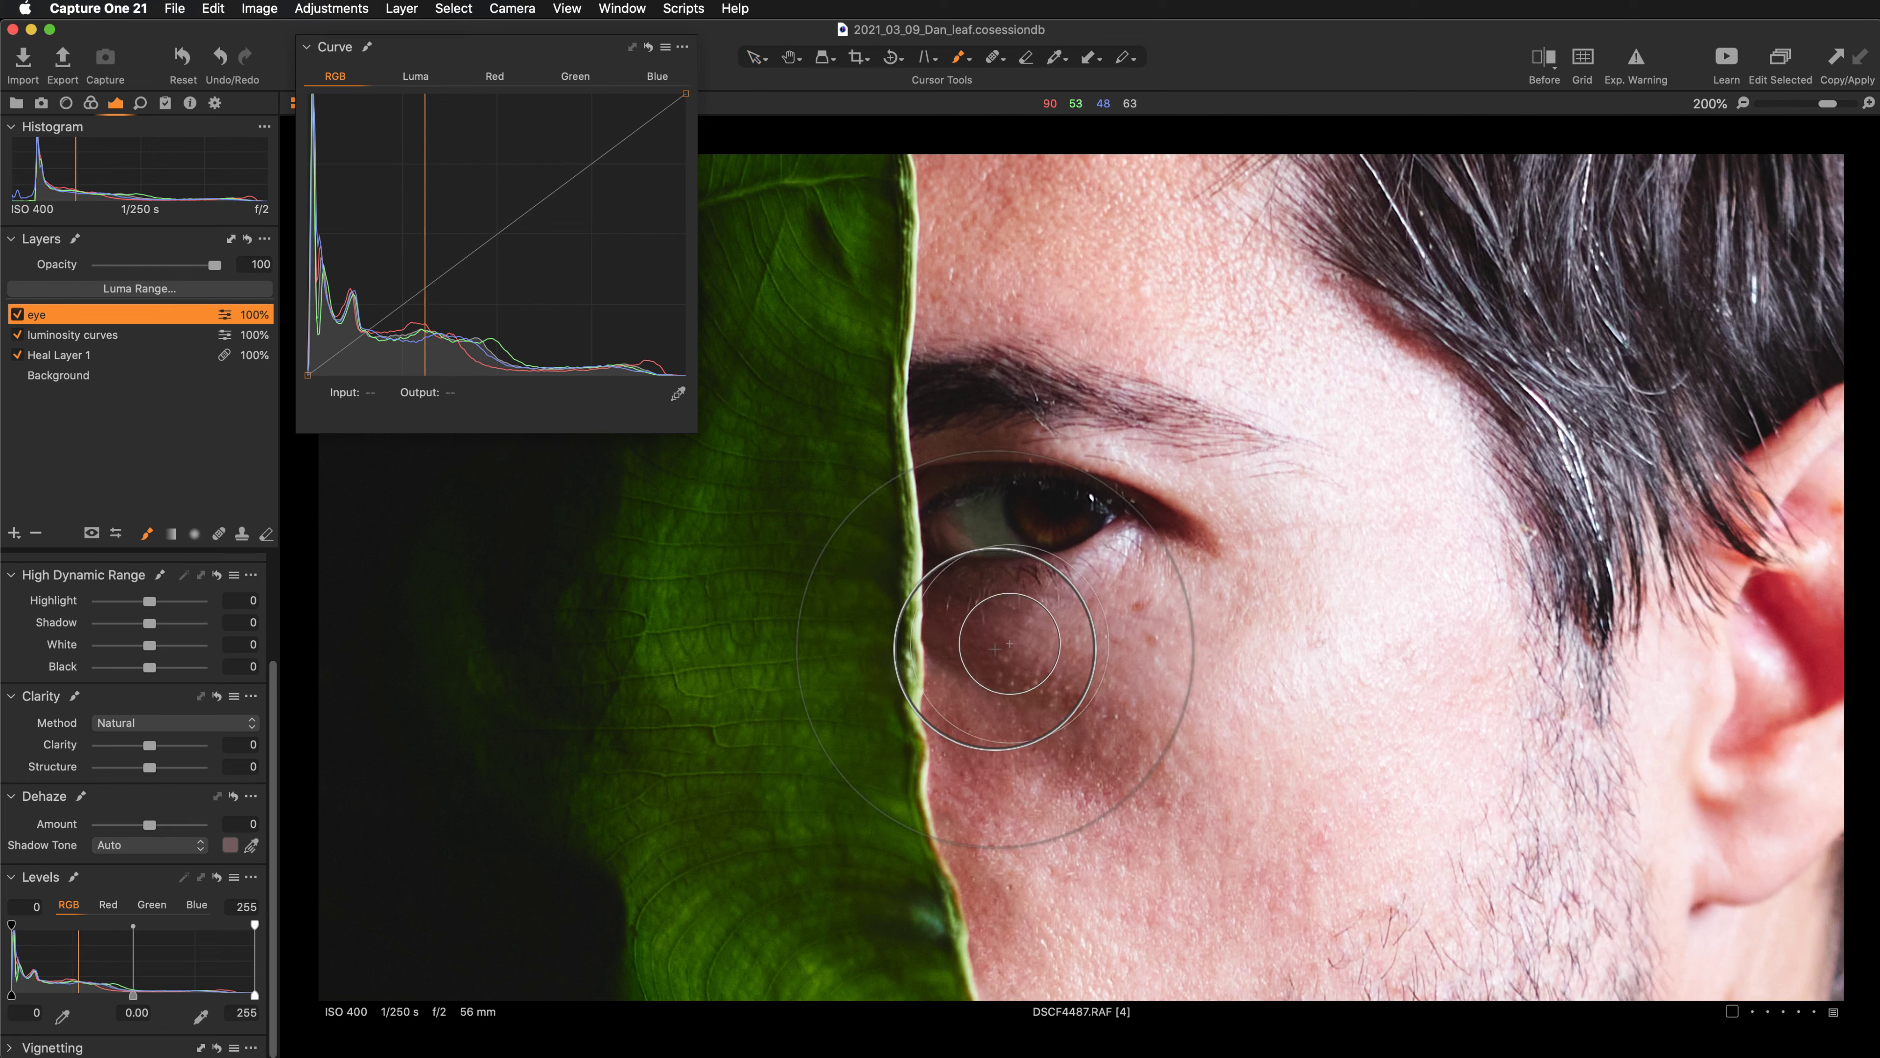
right_click(989, 644)
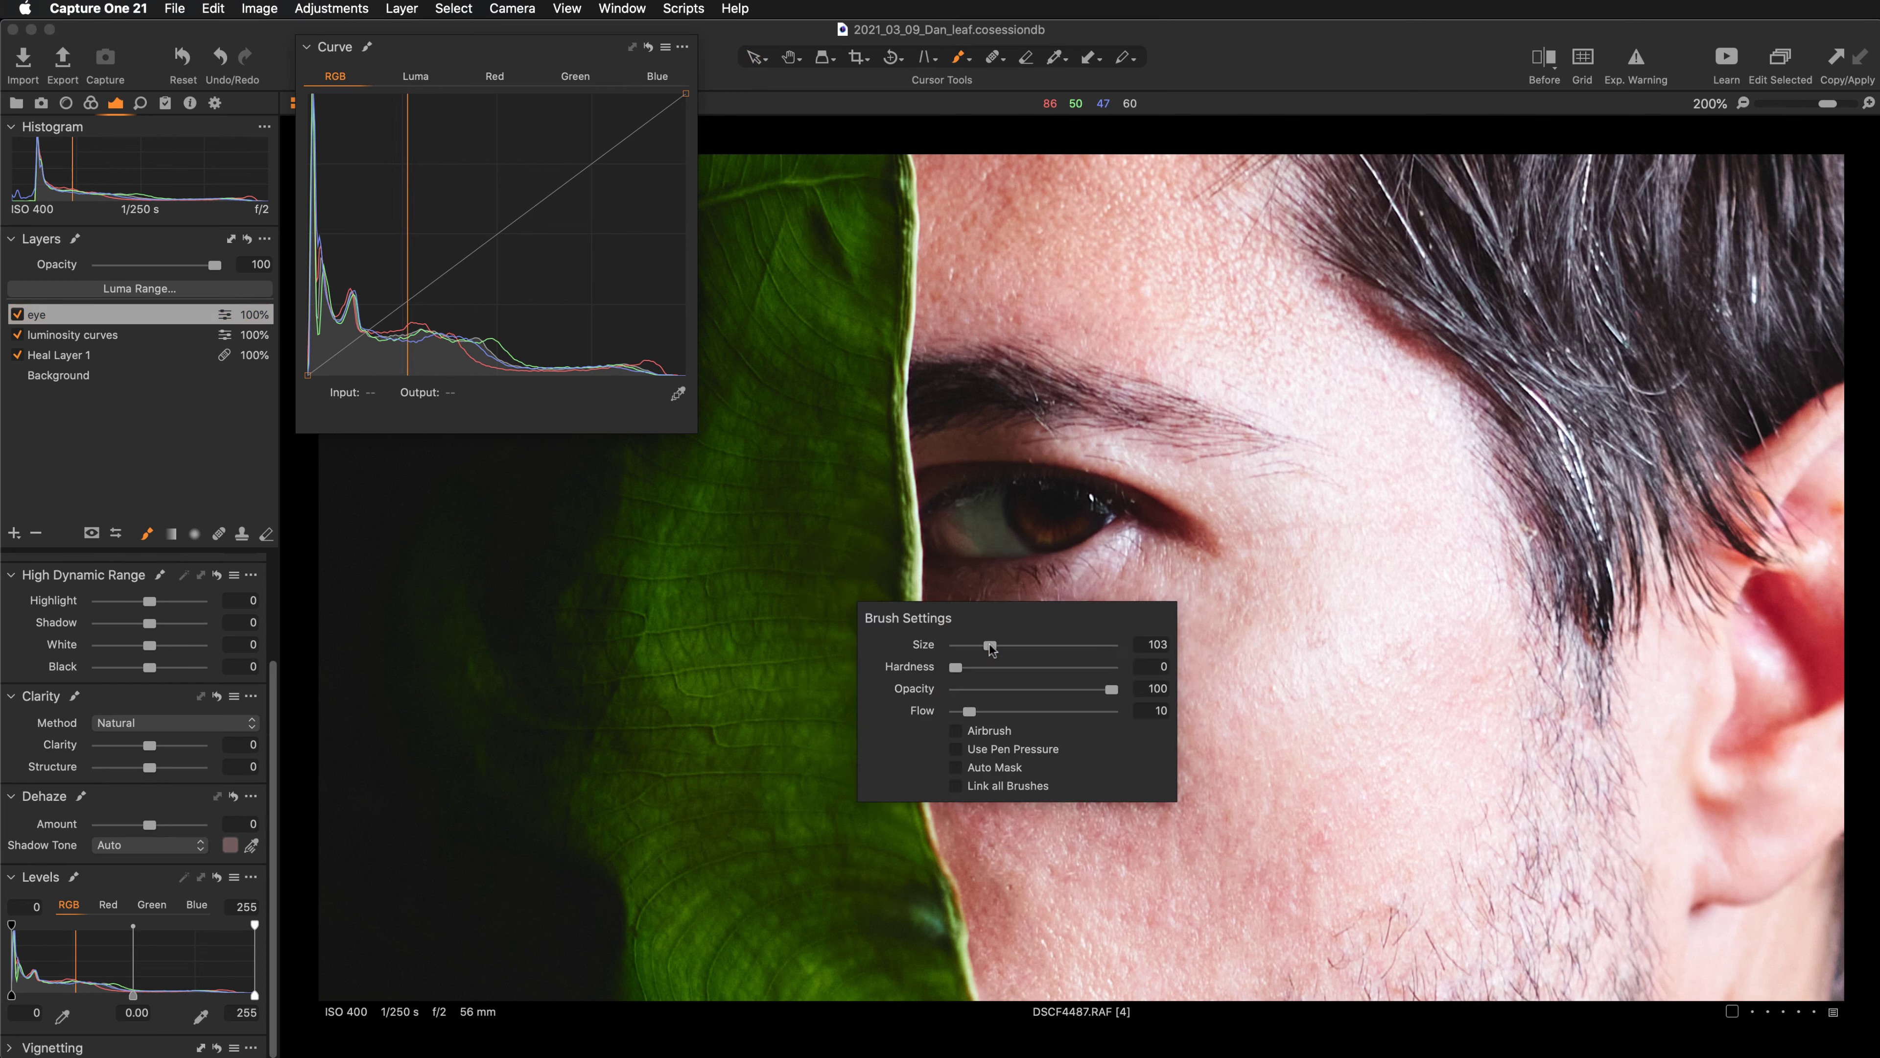
left_click_drag(990, 647, 975, 645)
left_click_drag(969, 711, 1097, 712)
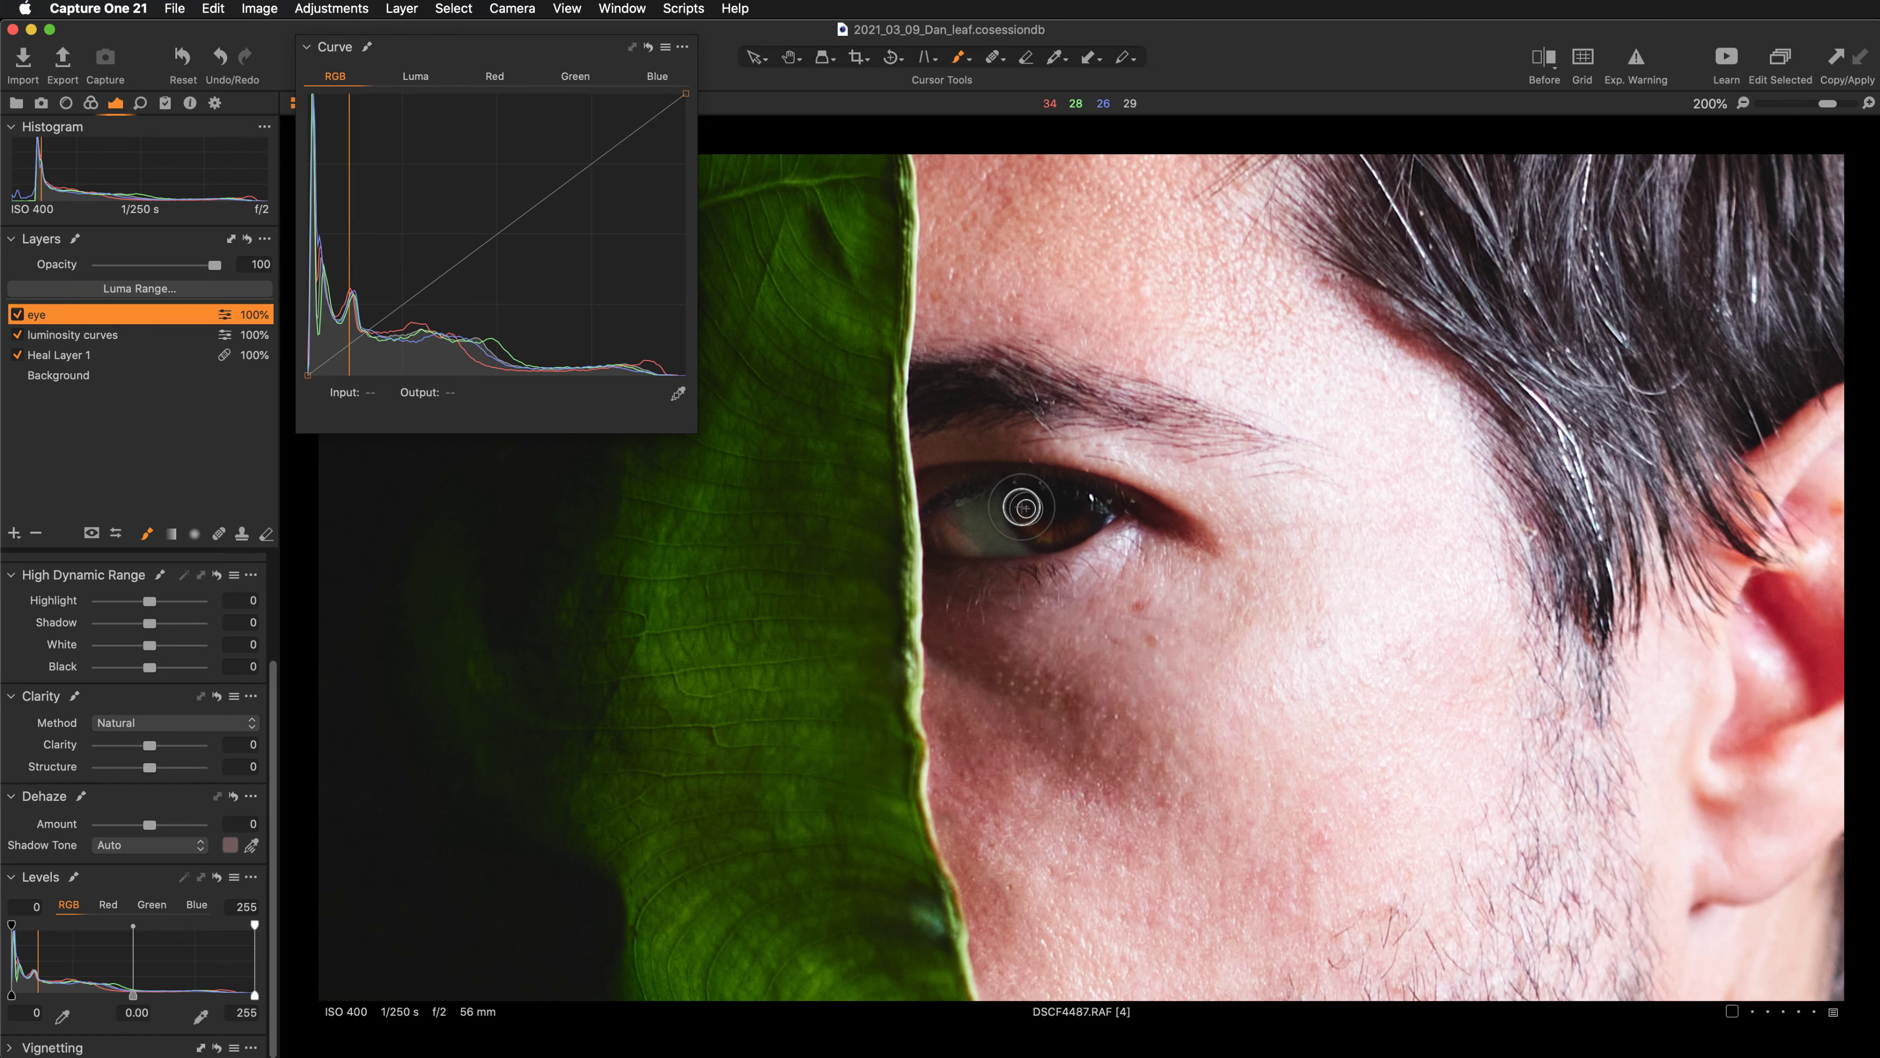
mouse_move(1015, 508)
left_mouse_down()
mouse_move(1025, 523)
mouse_move(1029, 499)
mouse_move(1066, 504)
mouse_move(1025, 522)
mouse_move(1040, 534)
mouse_move(1070, 513)
mouse_move(1058, 497)
mouse_move(1080, 501)
mouse_move(1070, 528)
mouse_move(1020, 509)
mouse_move(1091, 508)
mouse_move(1071, 531)
mouse_move(1028, 509)
left_mouse_up()
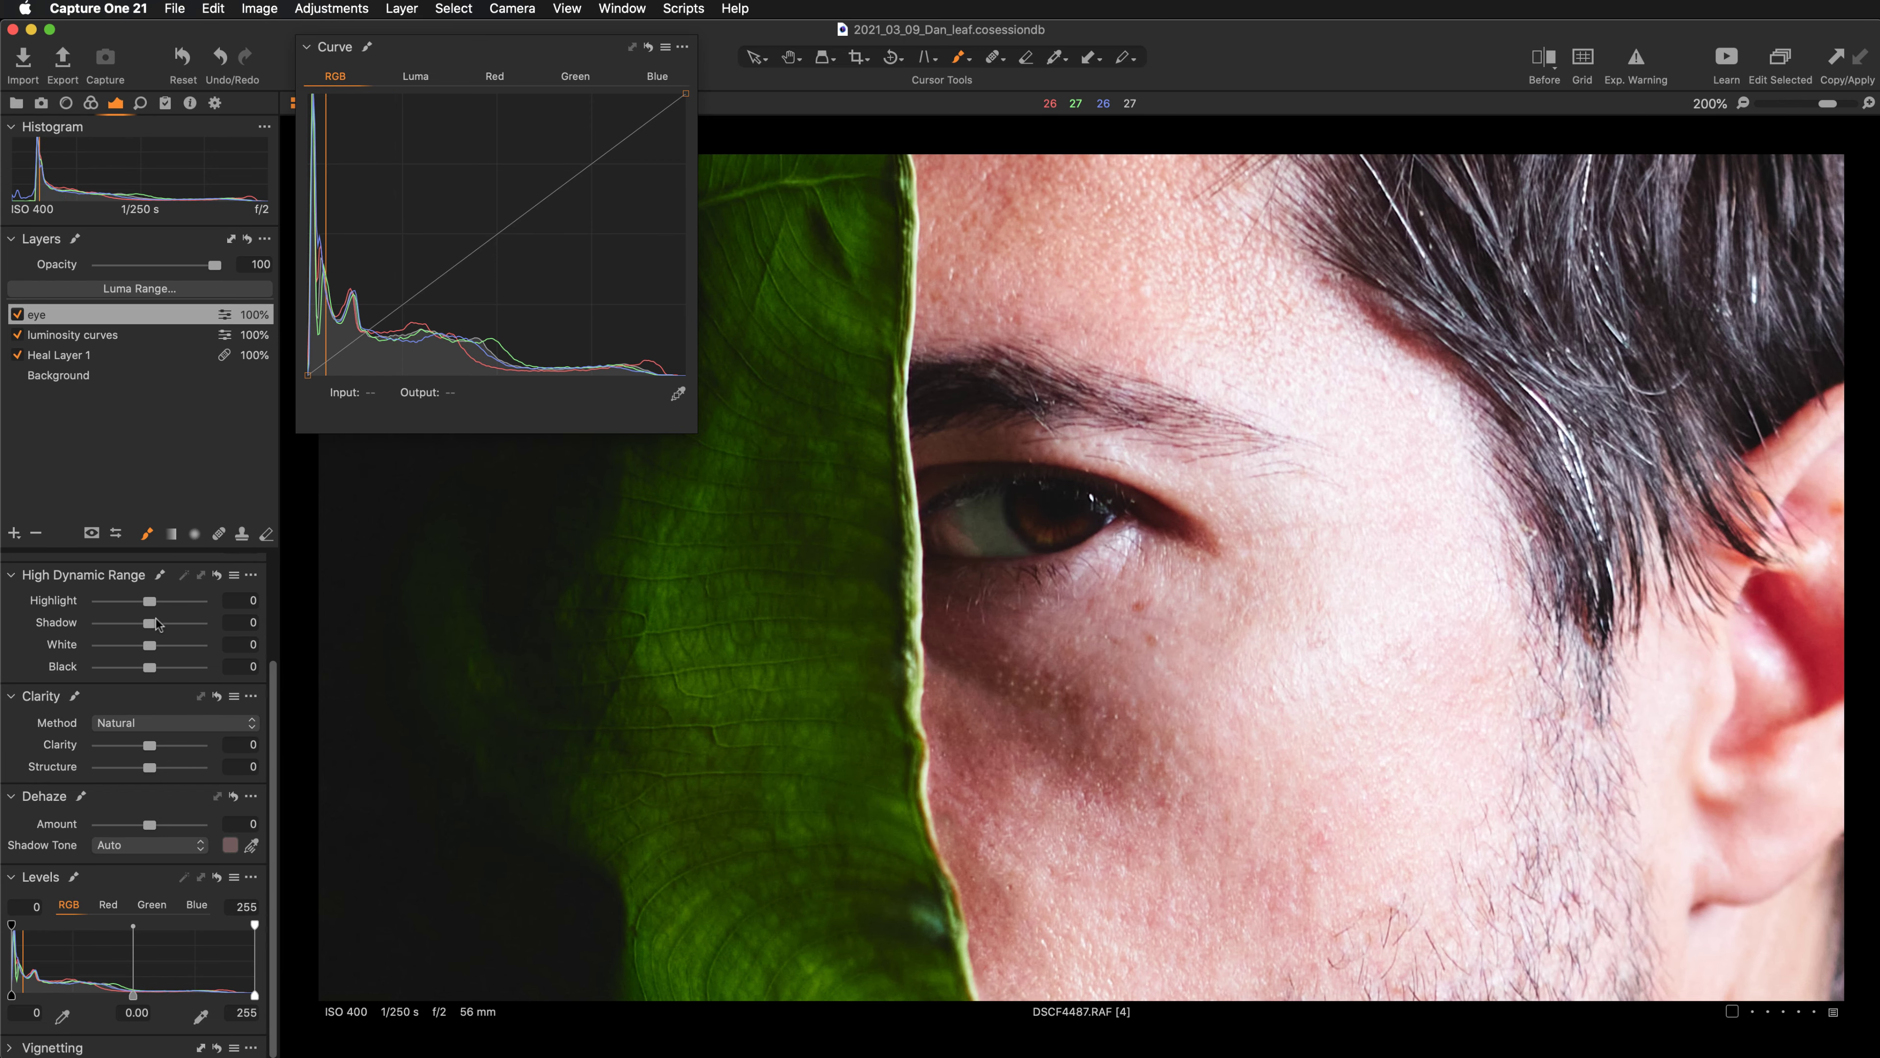
Raise the eye layer's High Dynamic Range Shadow value to 41, comparing the eye with and without it and checking the whole portrait.
left_click_drag(150, 625, 171, 627)
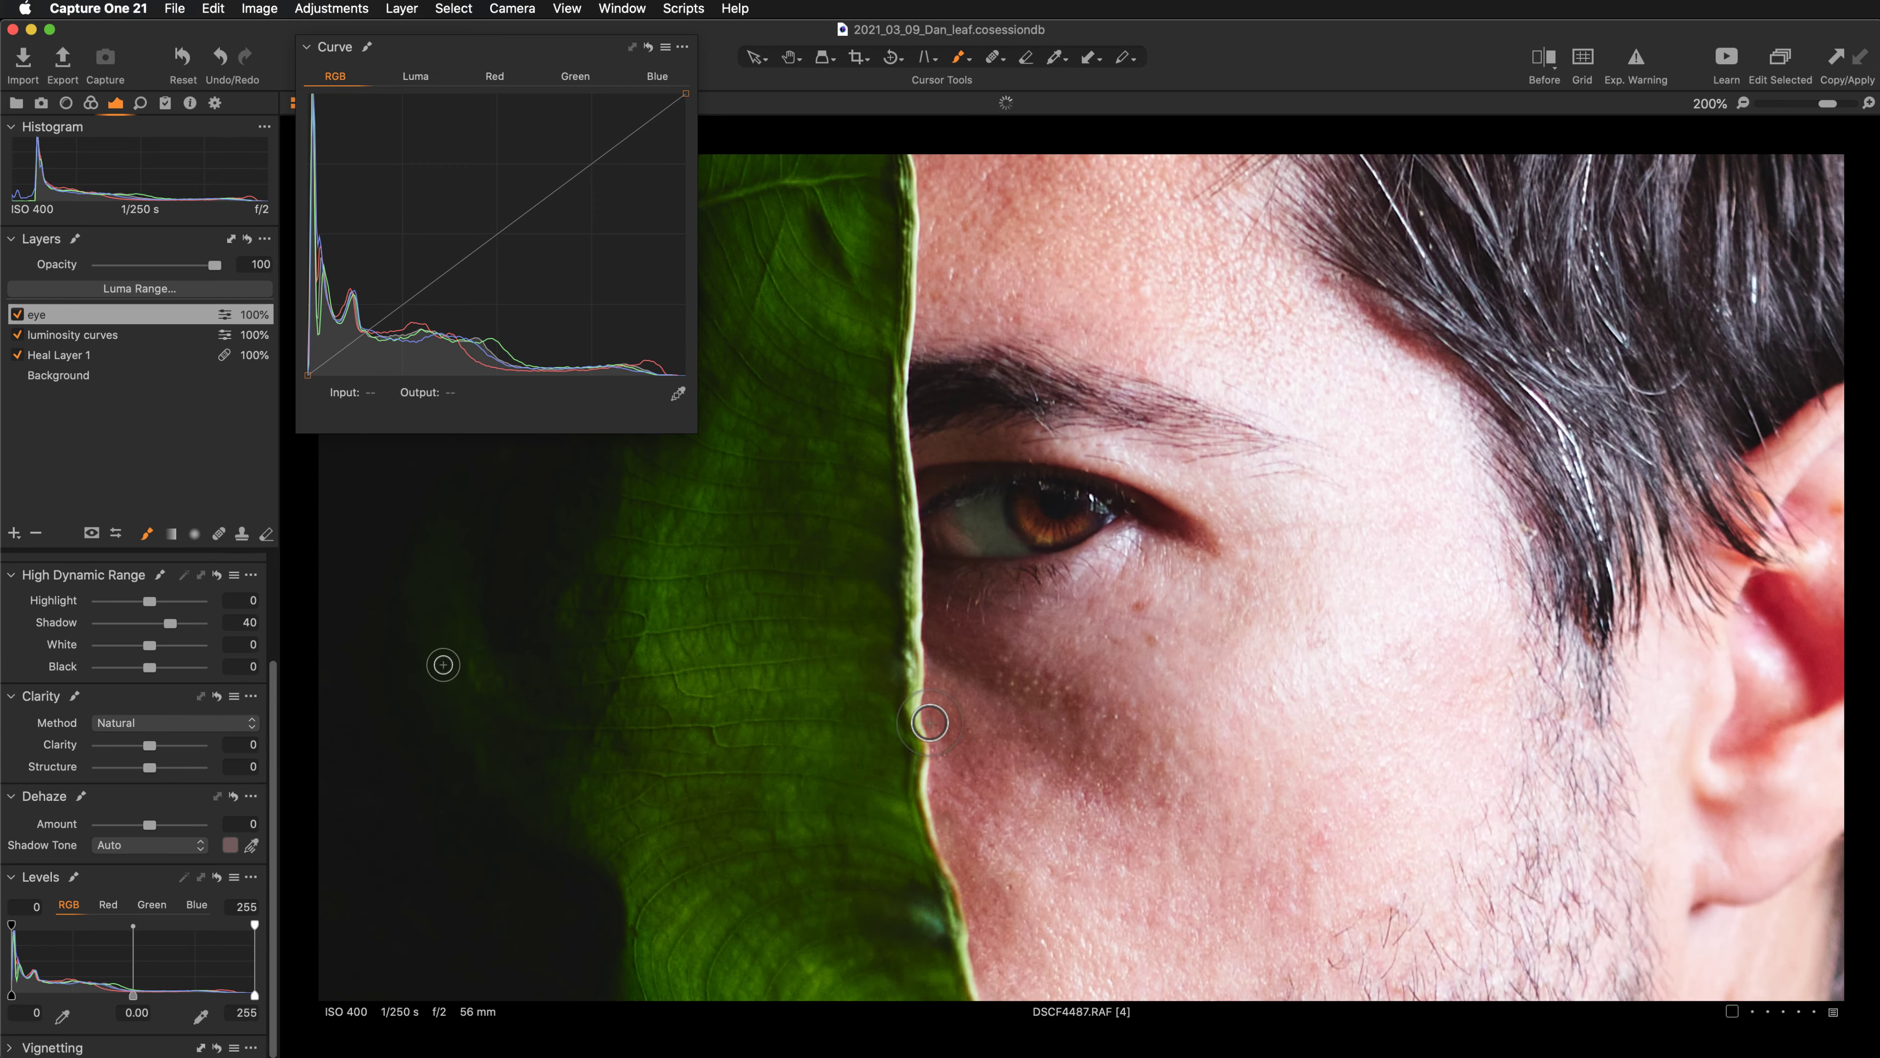
key("super+0")
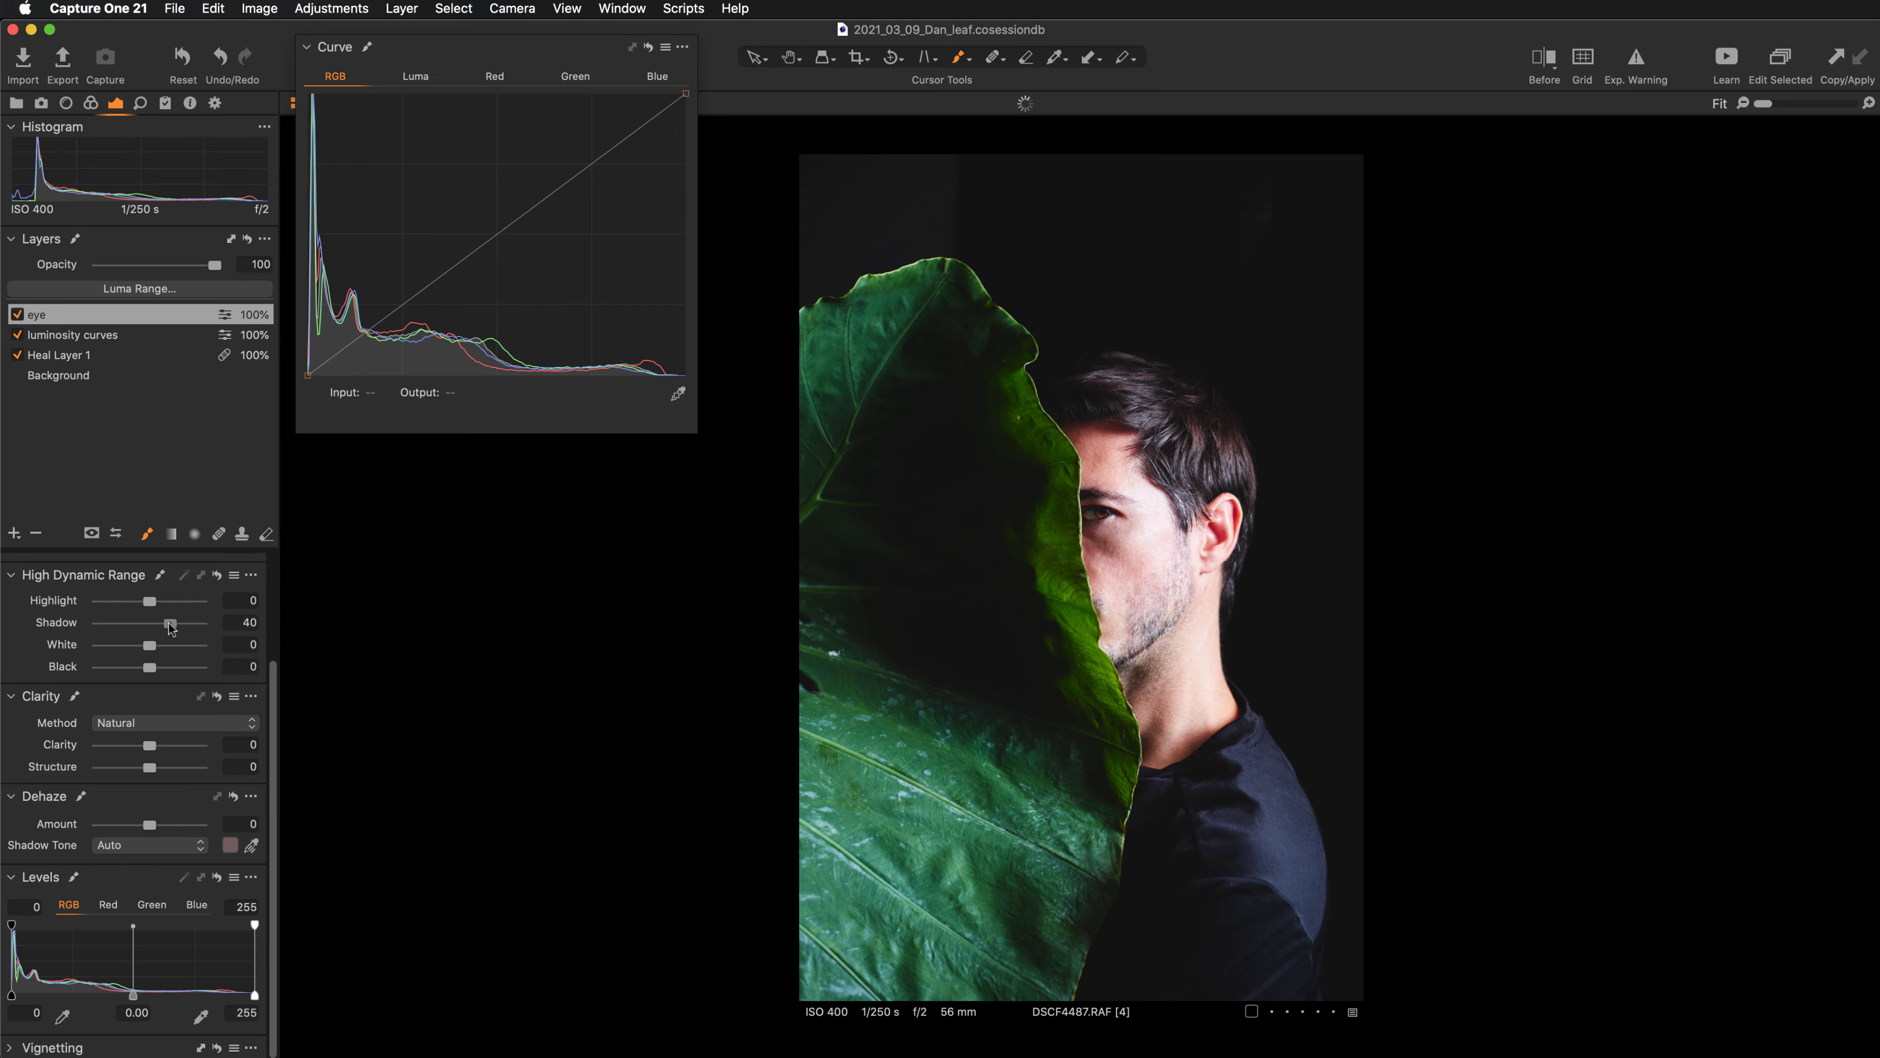
key("super+plus")
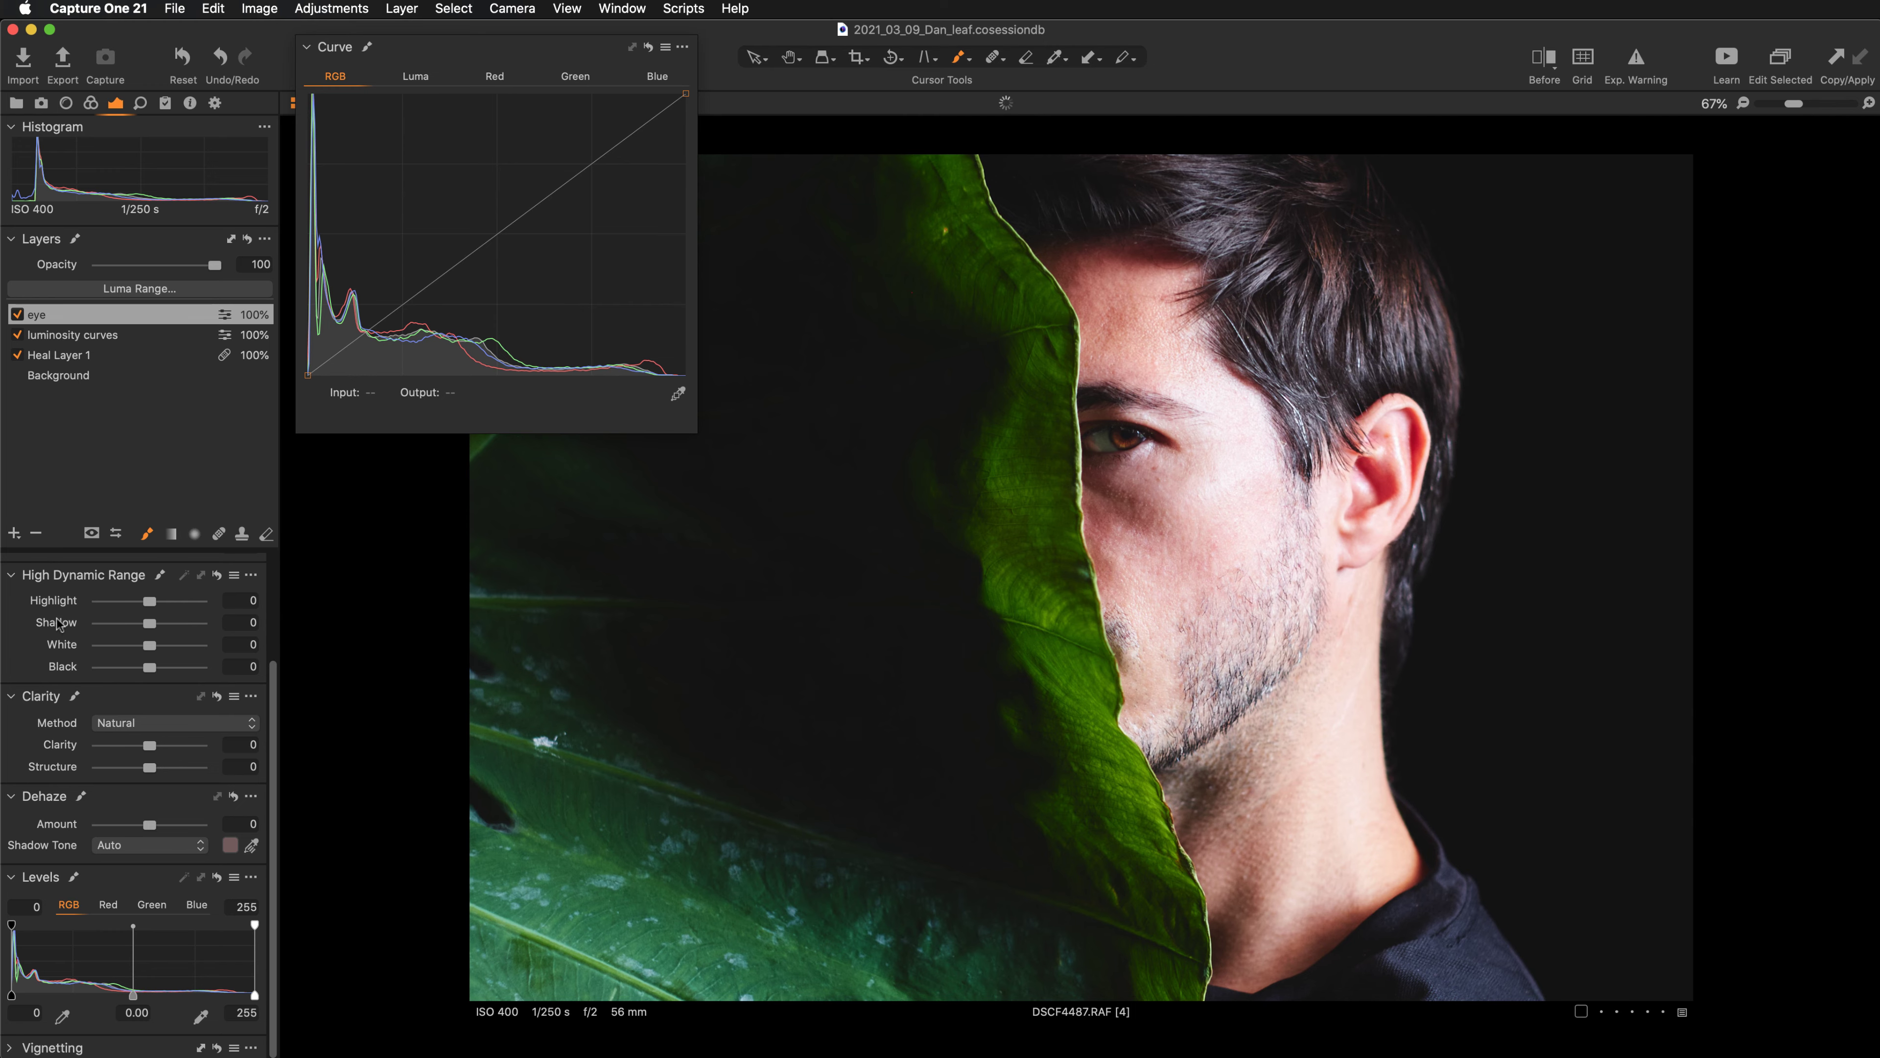
key("super+z")
key("super+0")
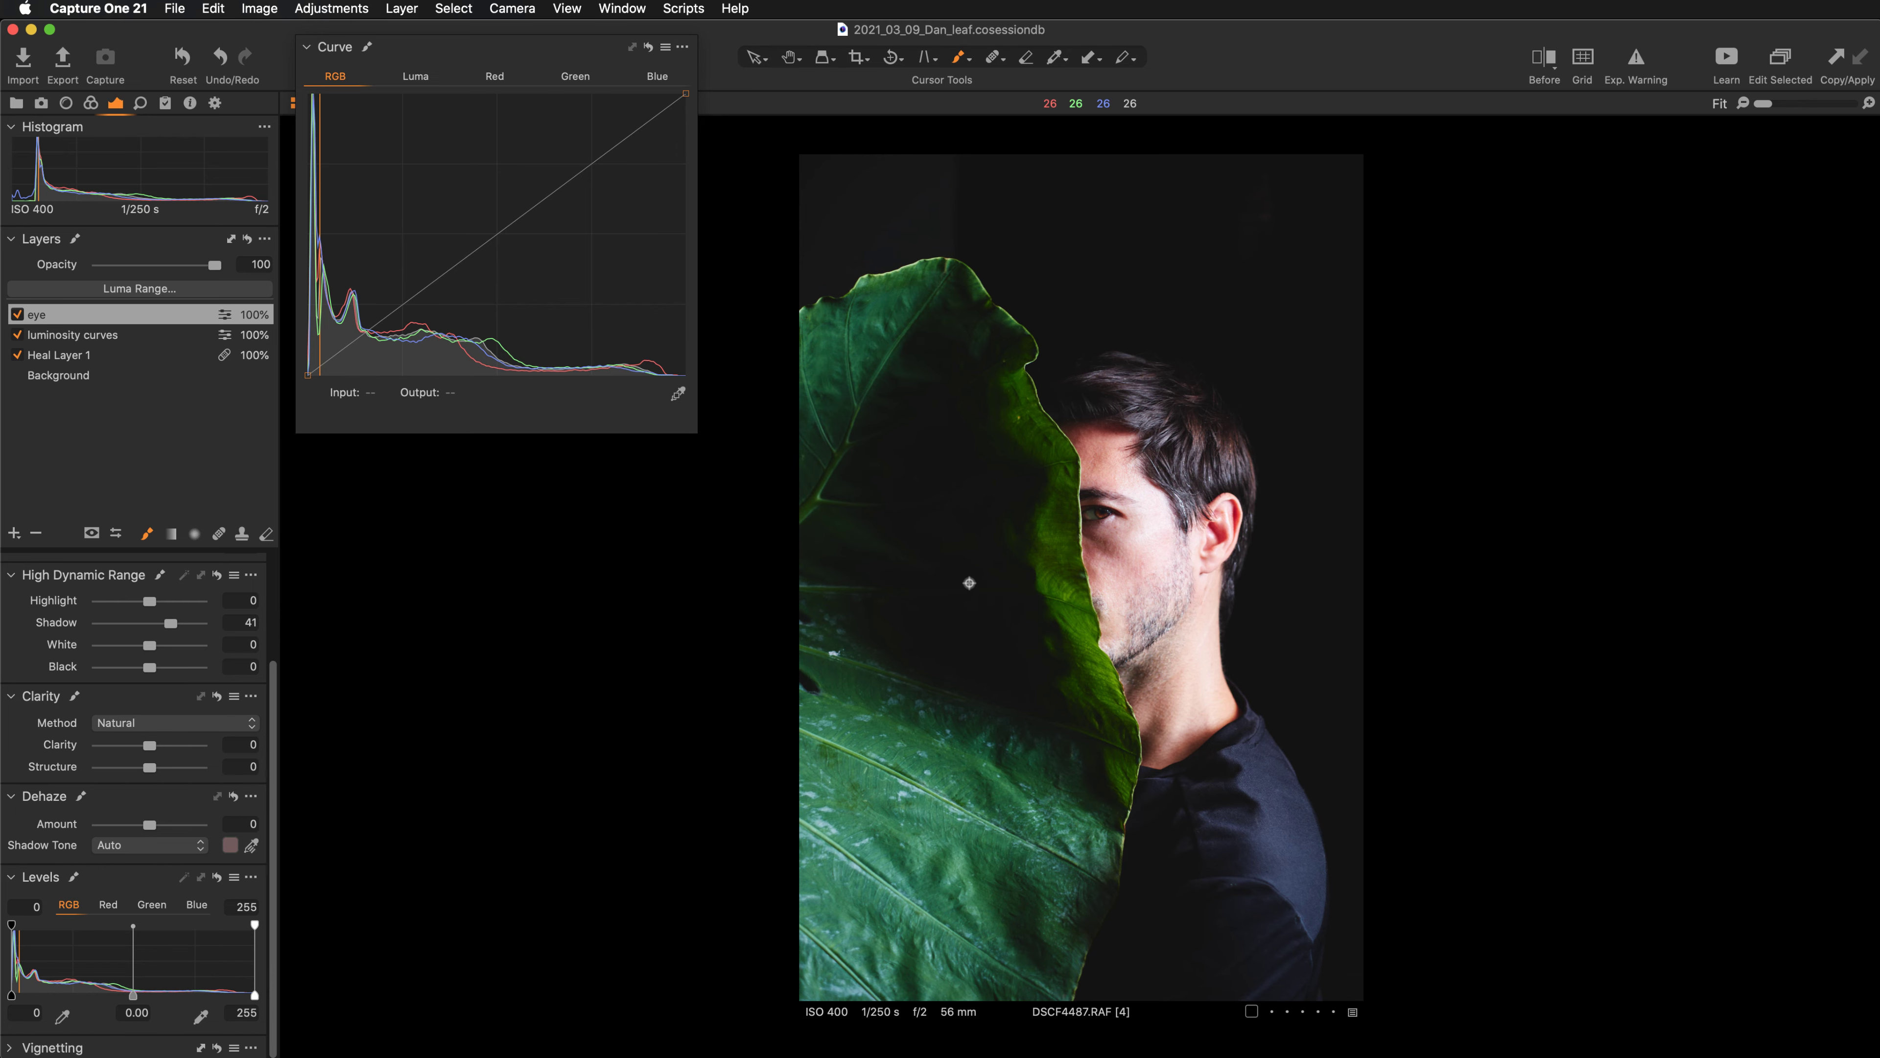
key("super+equal")
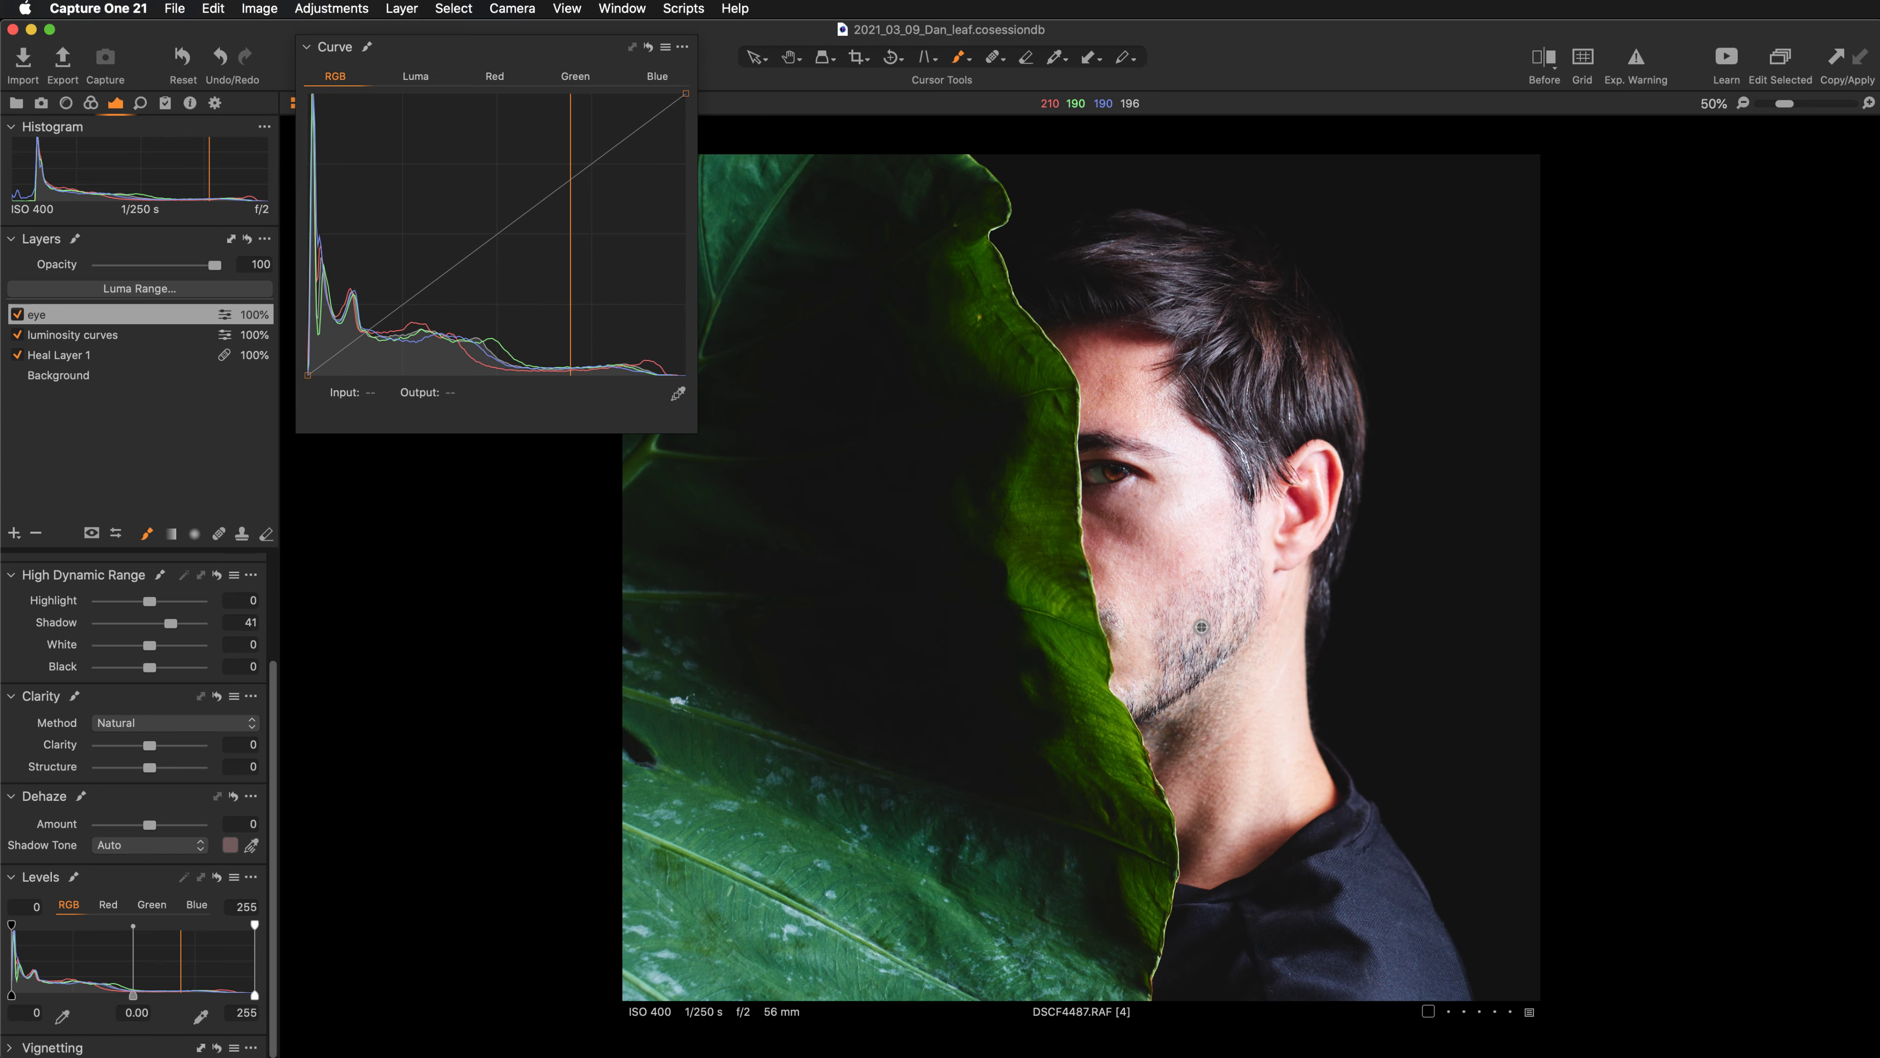
key("super+0")
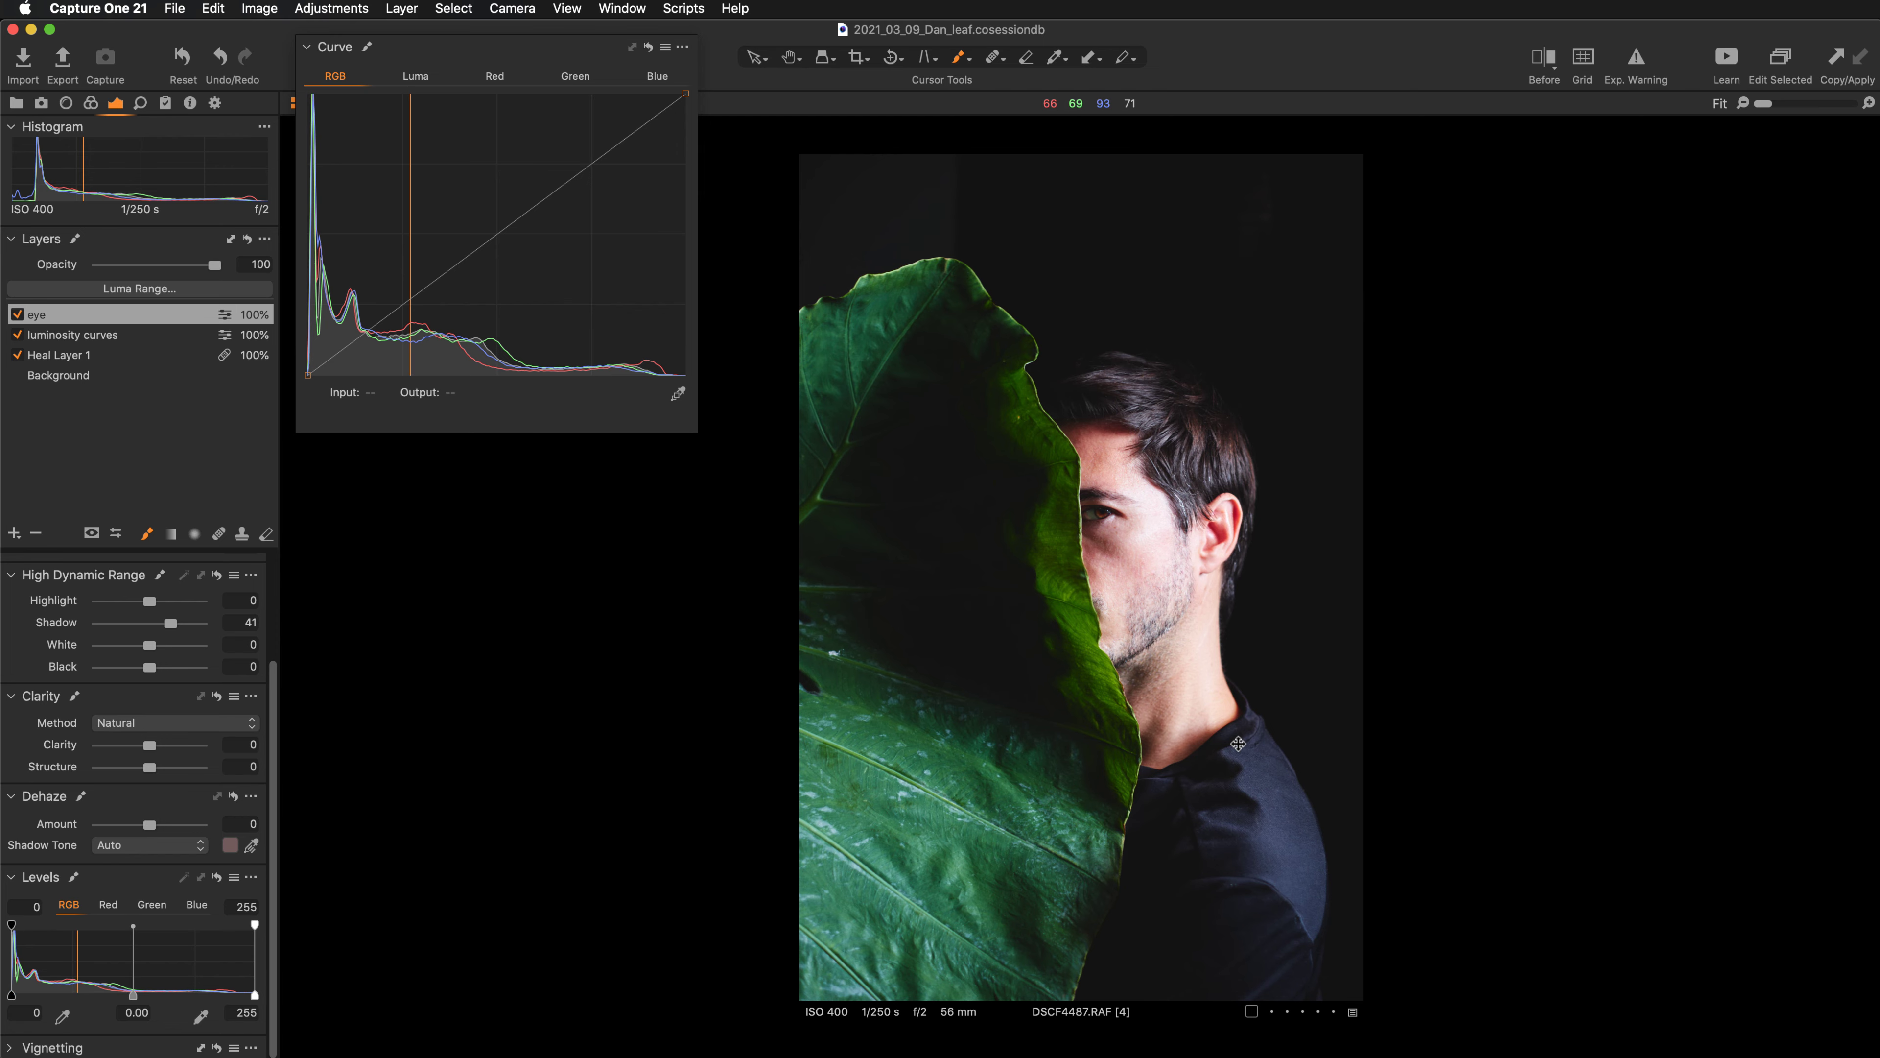
Add a filled adjustment layer above the eye layer and name it D.
key("super+equal")
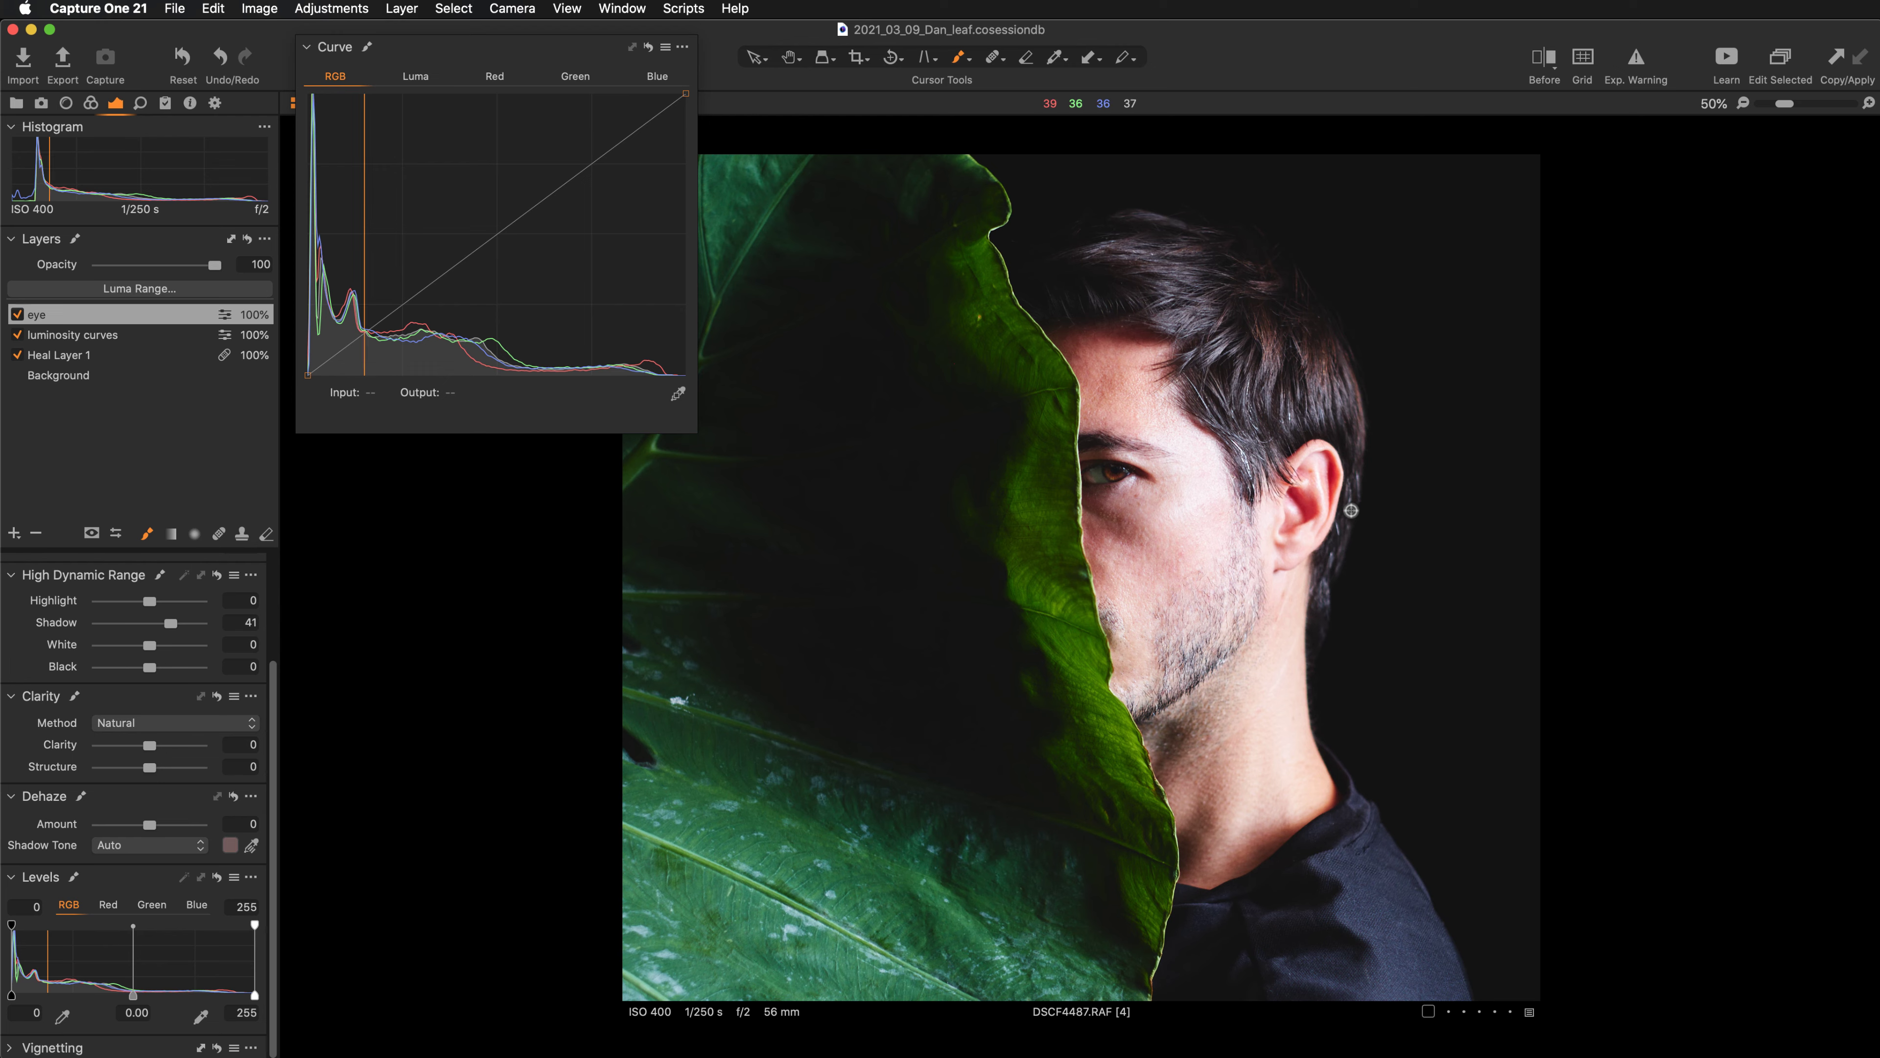
left_click(13, 535)
left_click(59, 357)
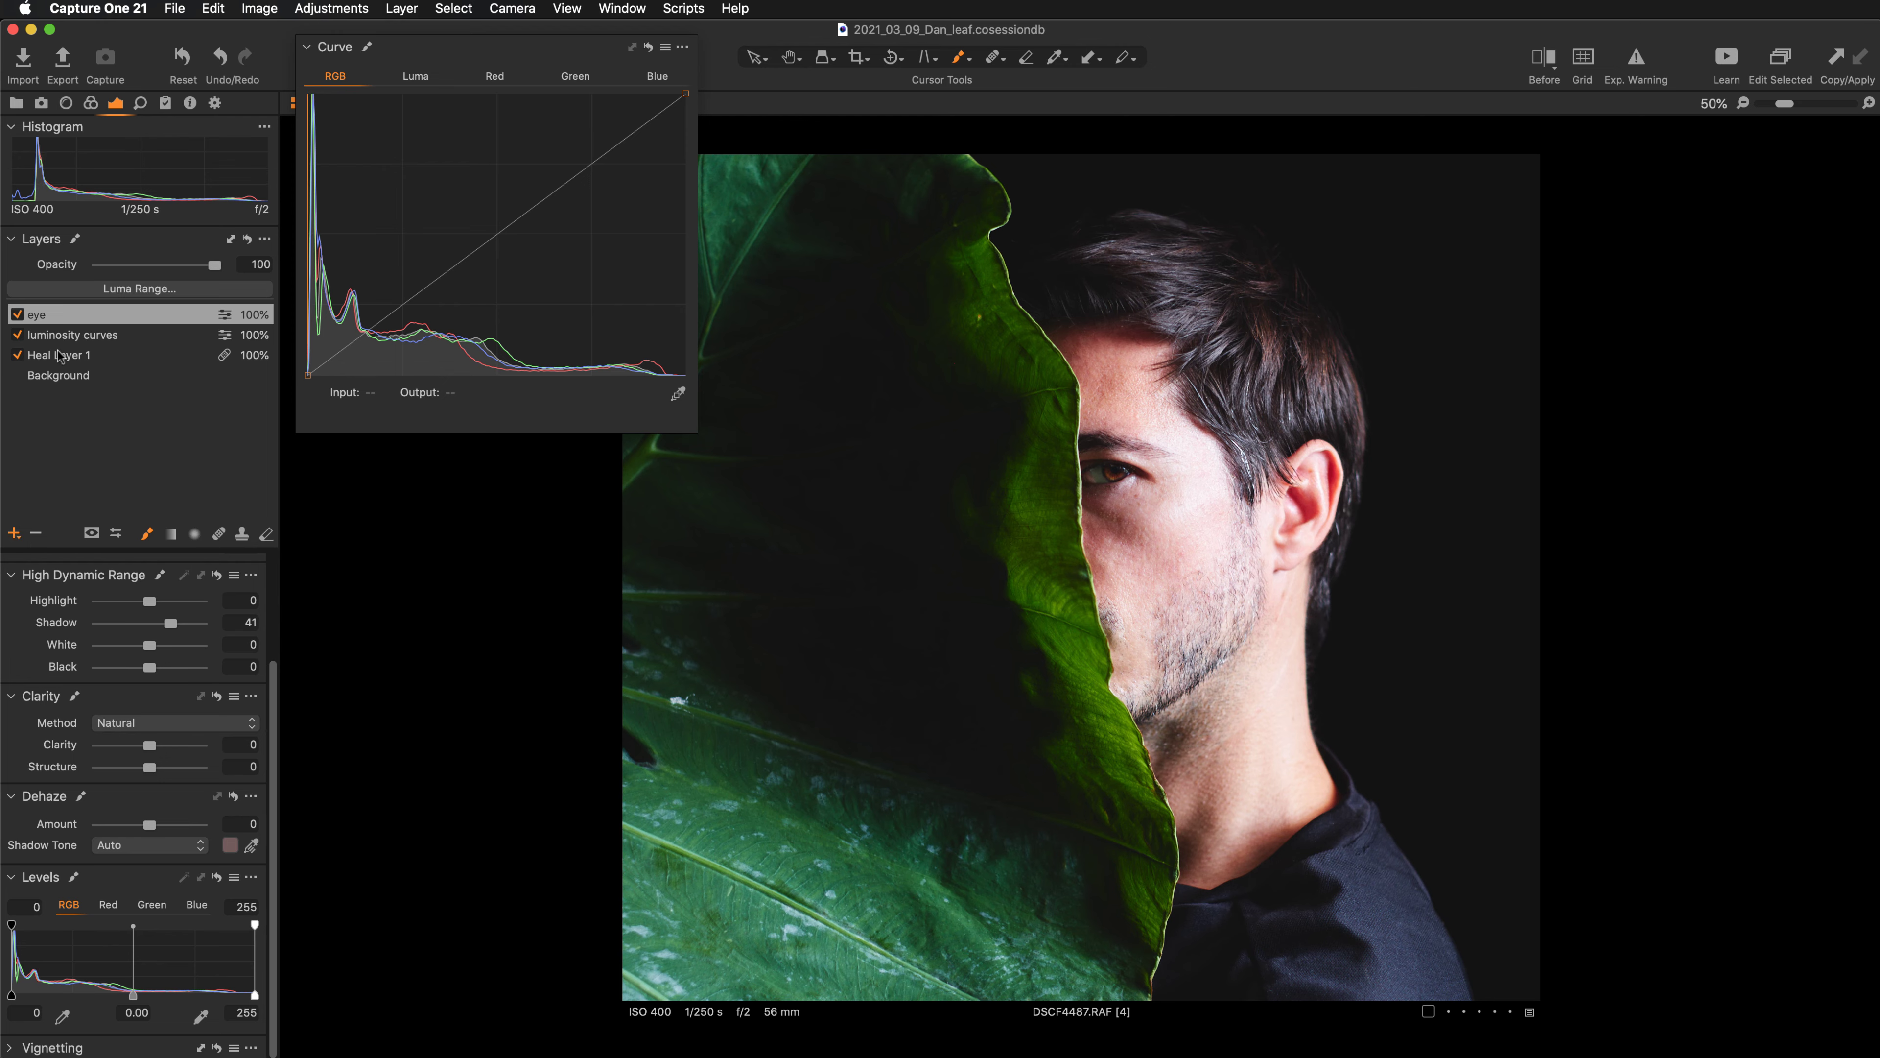
type("D")
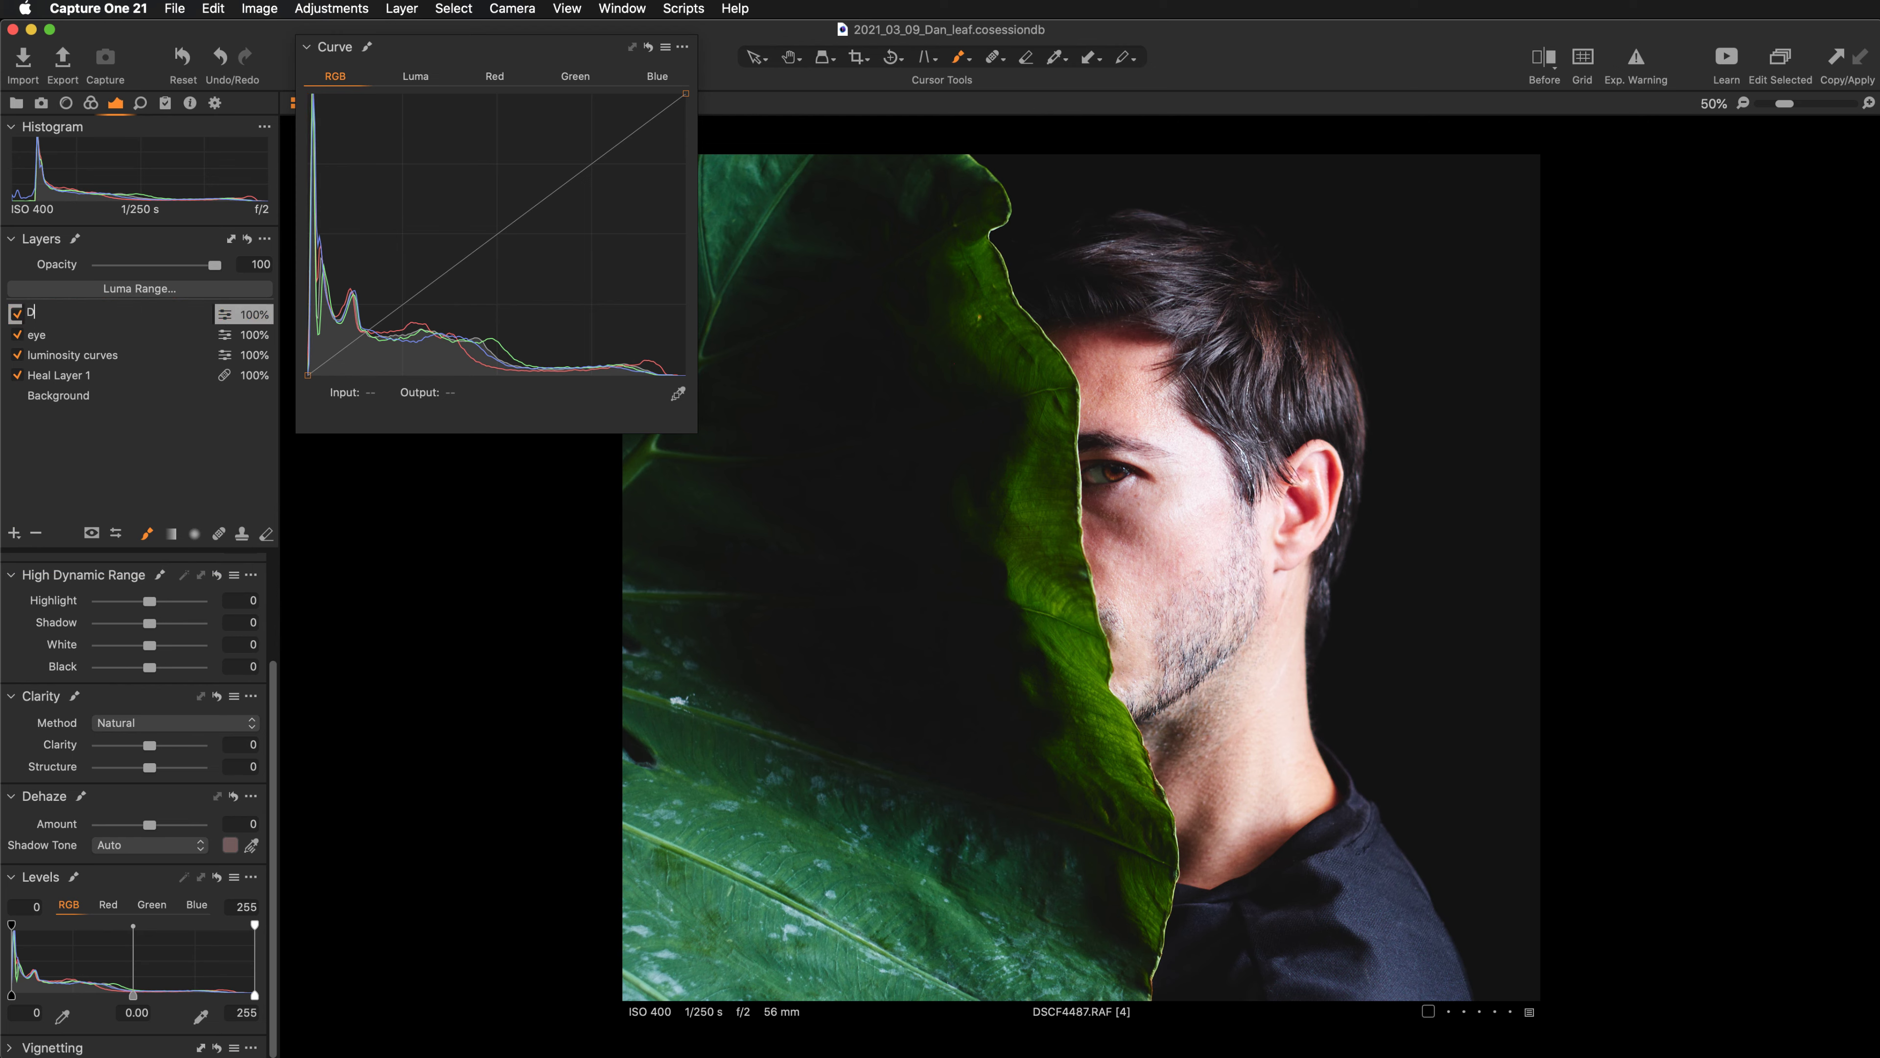
key("Return")
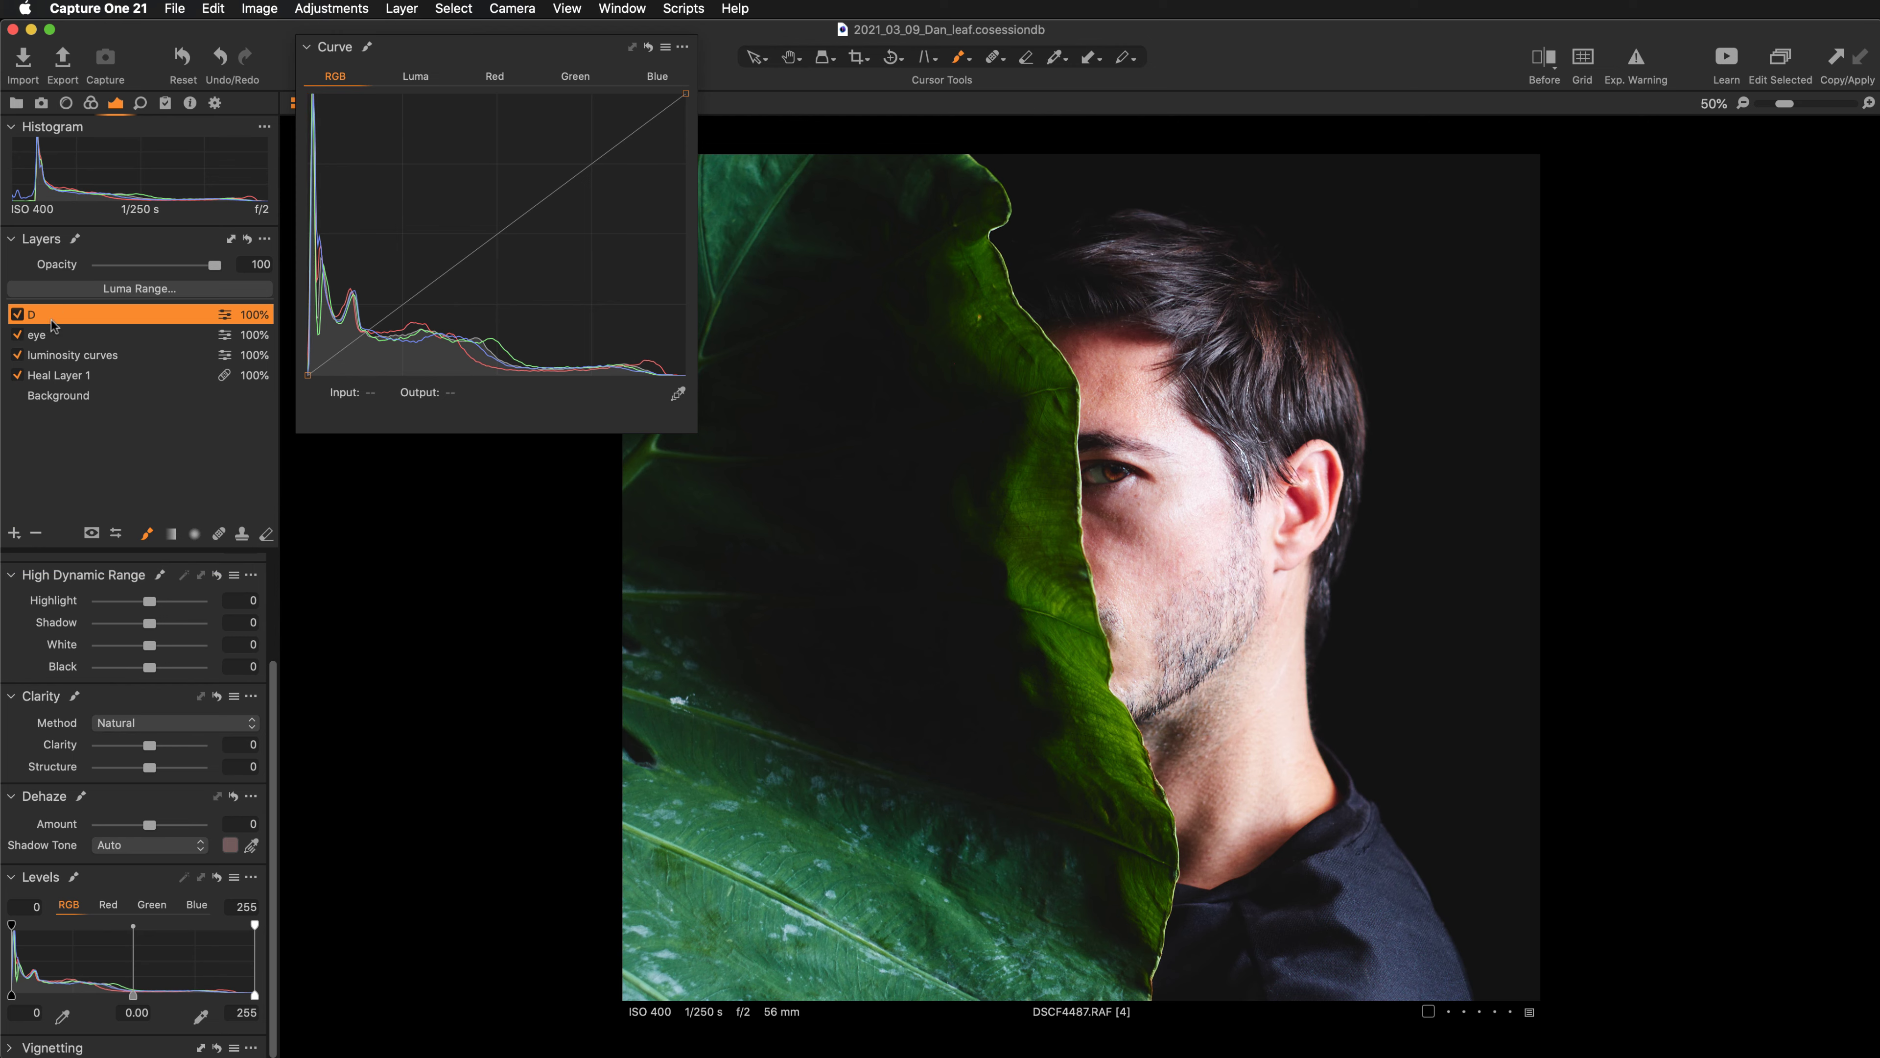
Brighten the midtones of the D layer with its Luma curve and invert the layer's mask to hide the effect.
left_click(415, 79)
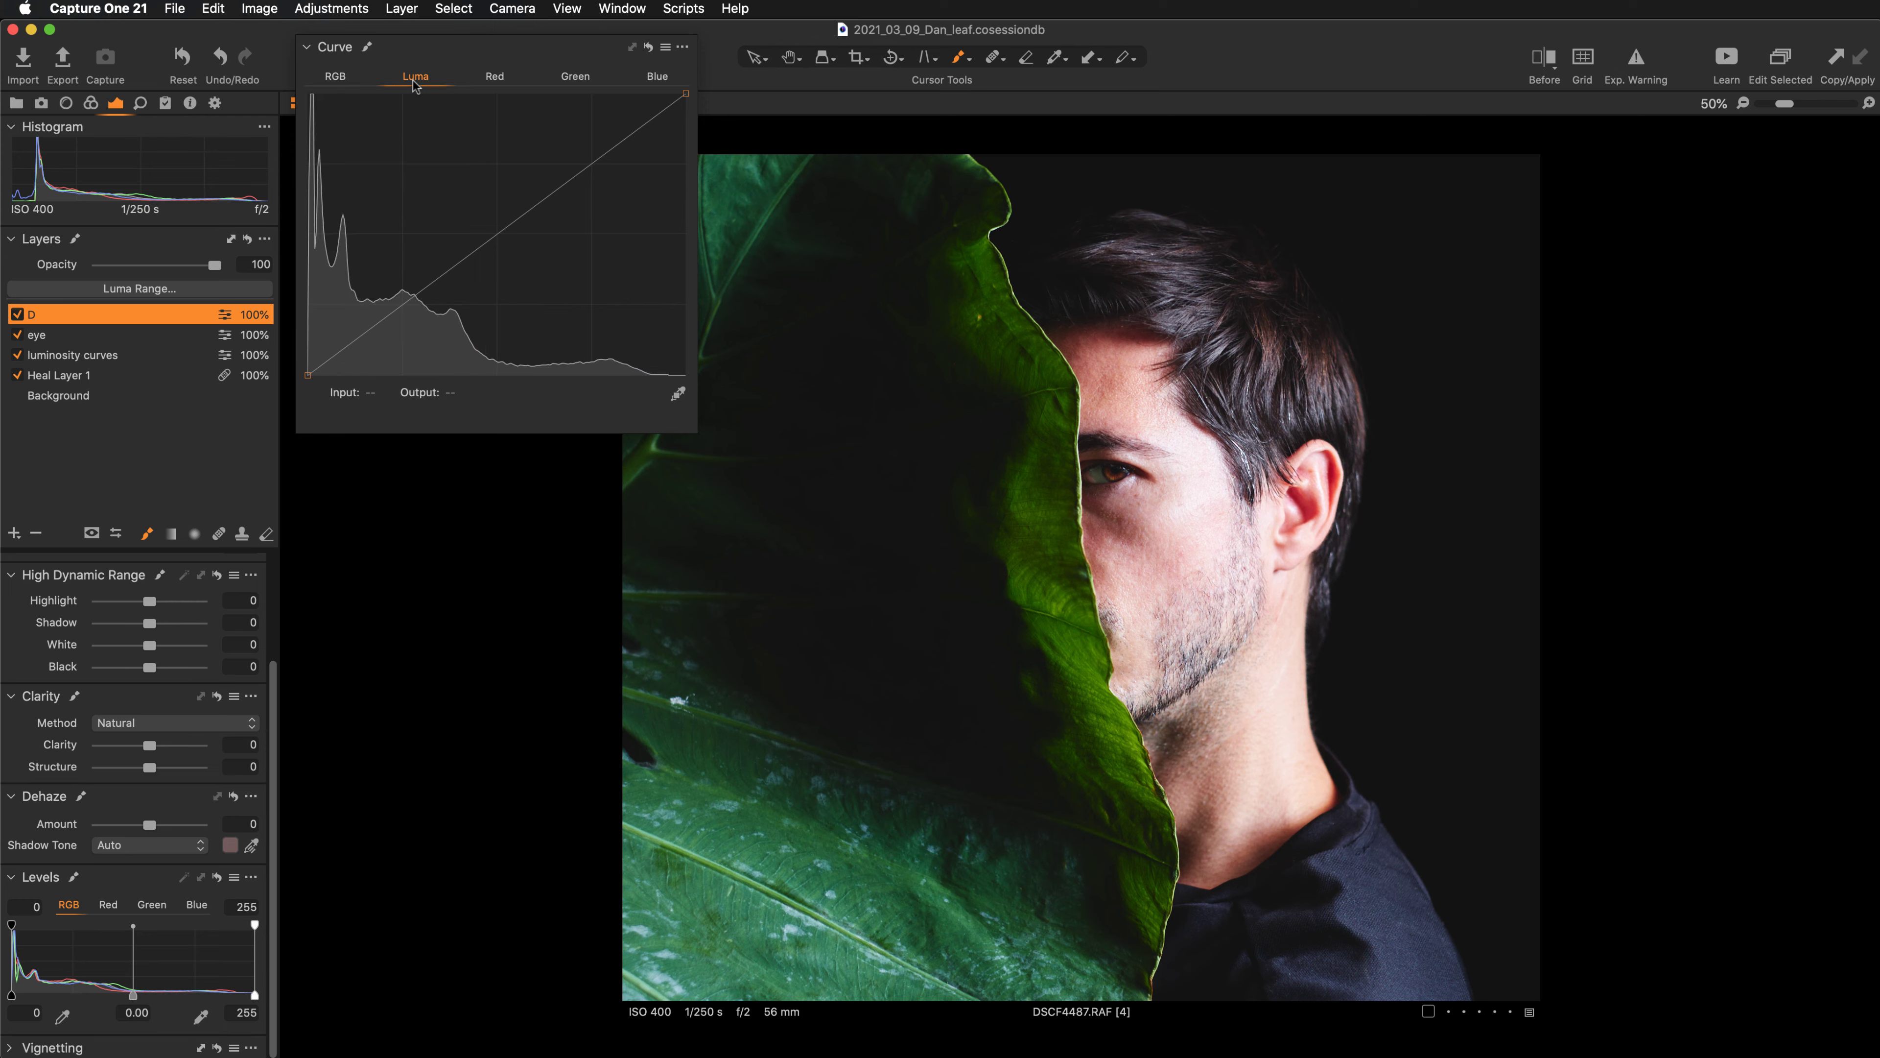
left_click_drag(482, 250, 465, 226)
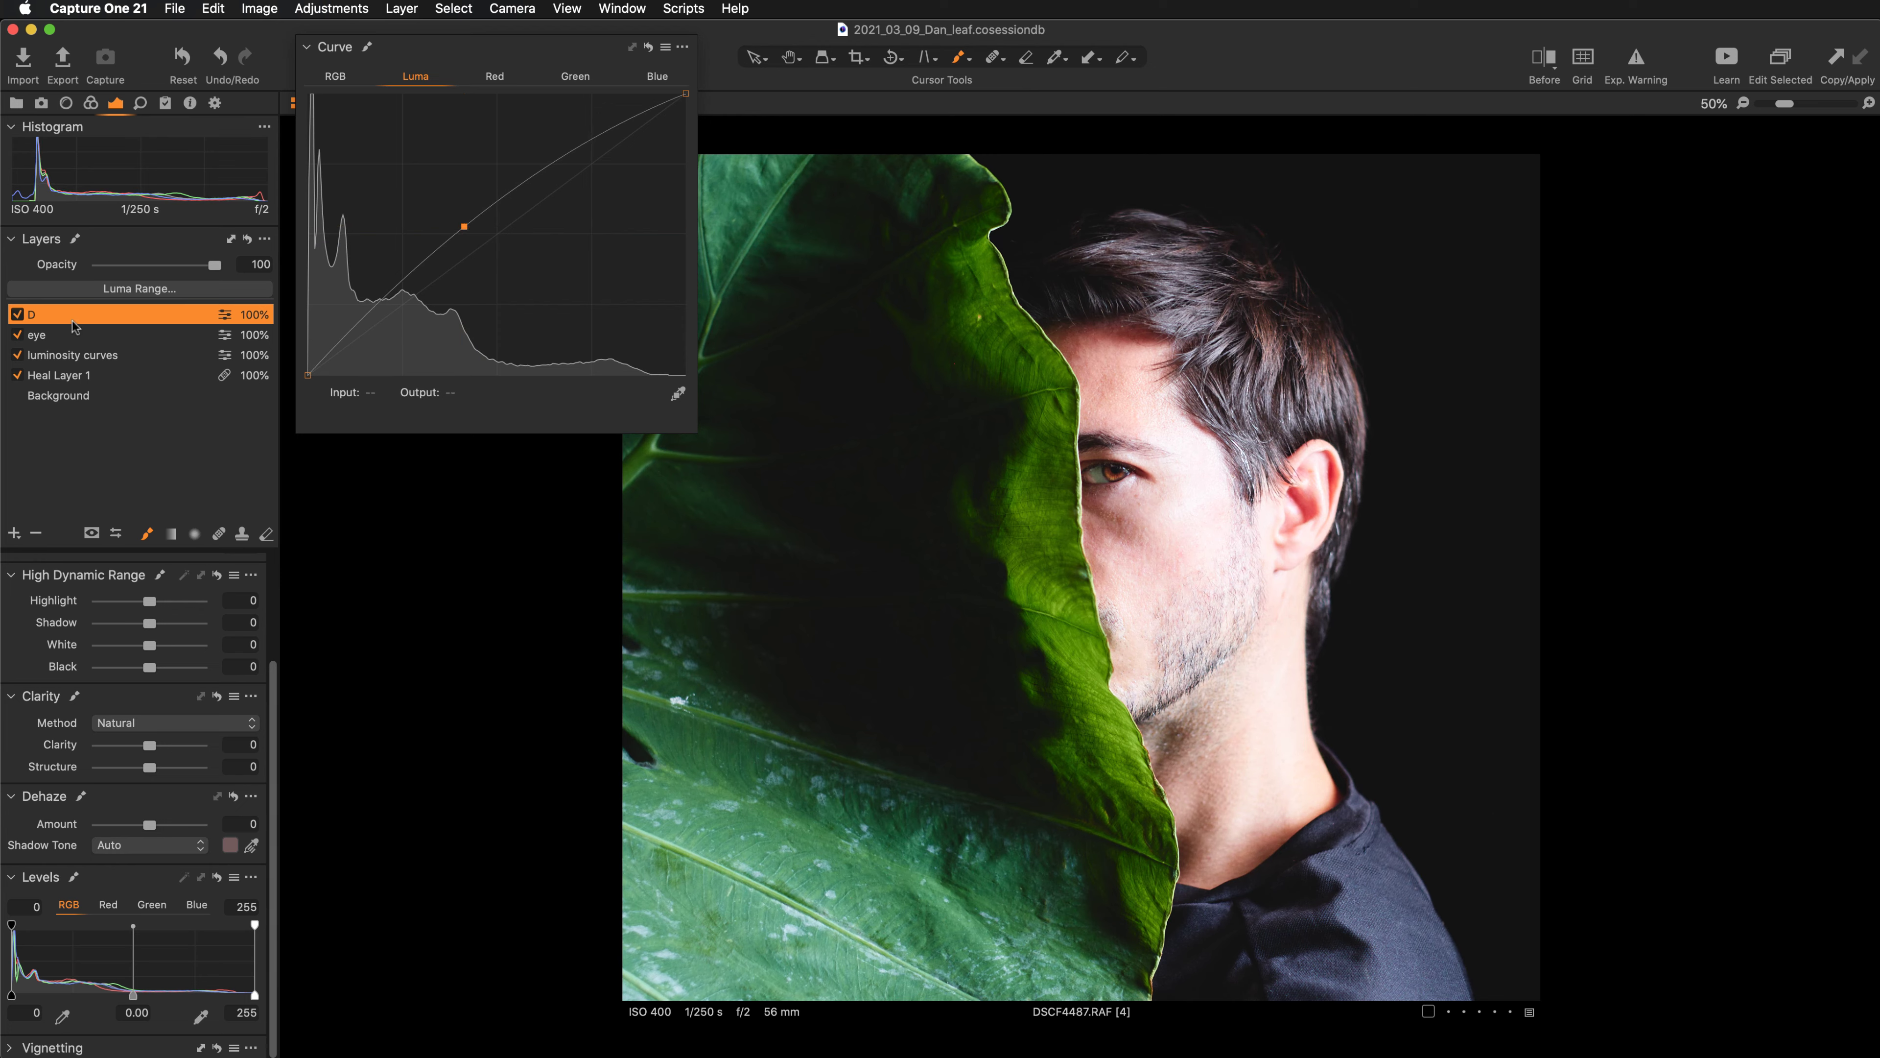
right_click(106, 316)
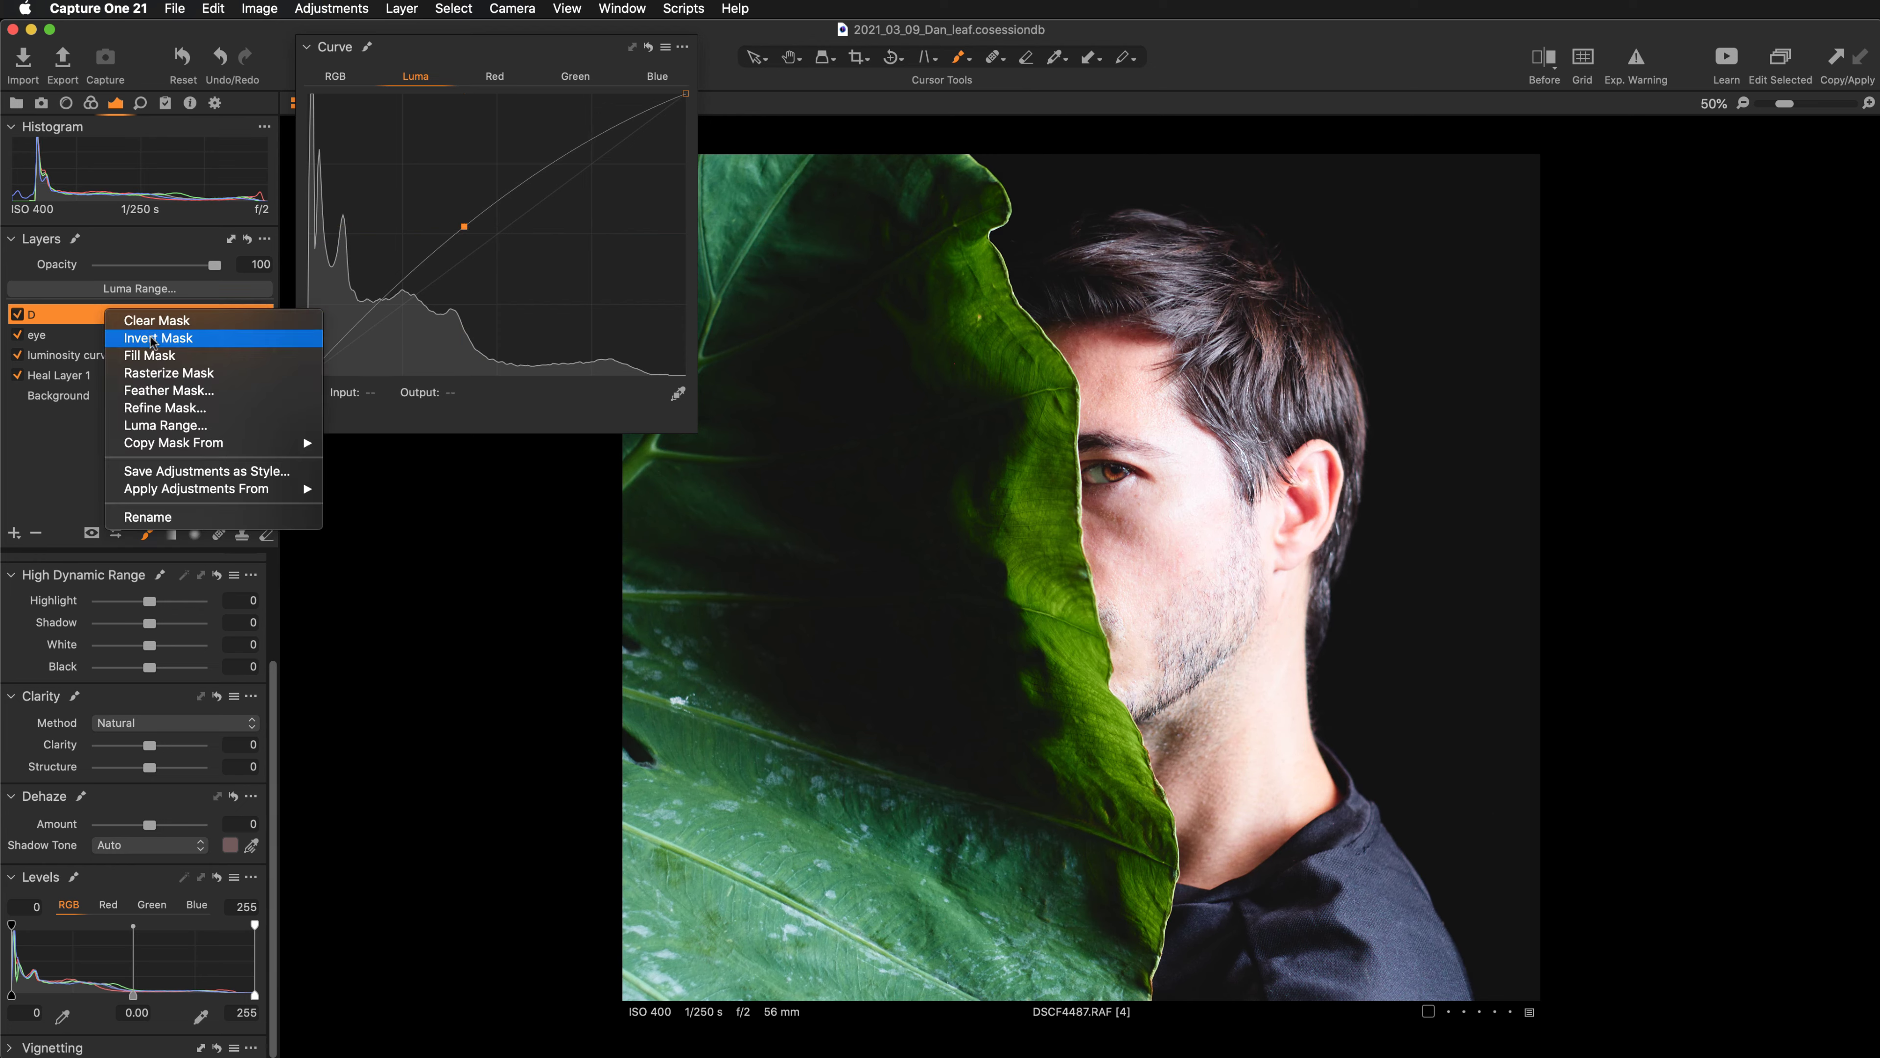
left_click(156, 338)
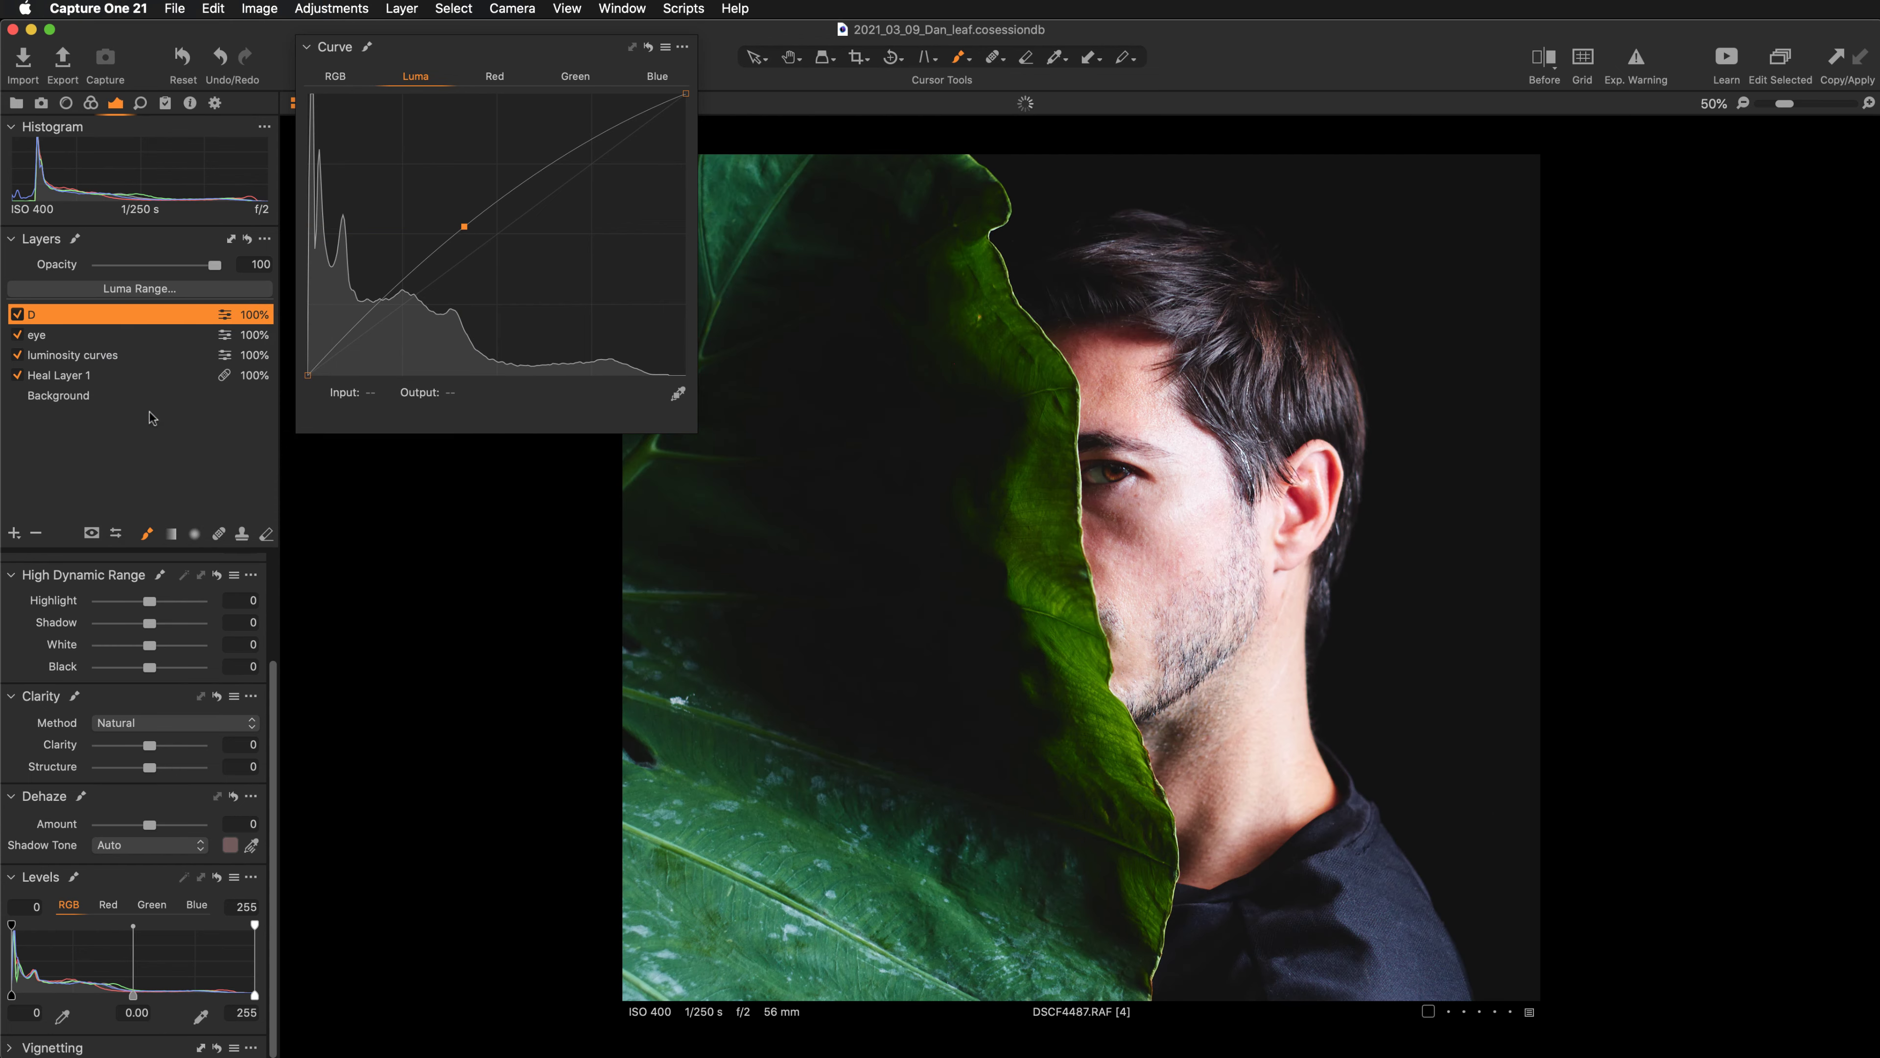
Add a filled adjustment layer above the D layer and name it B.
left_click(14, 534)
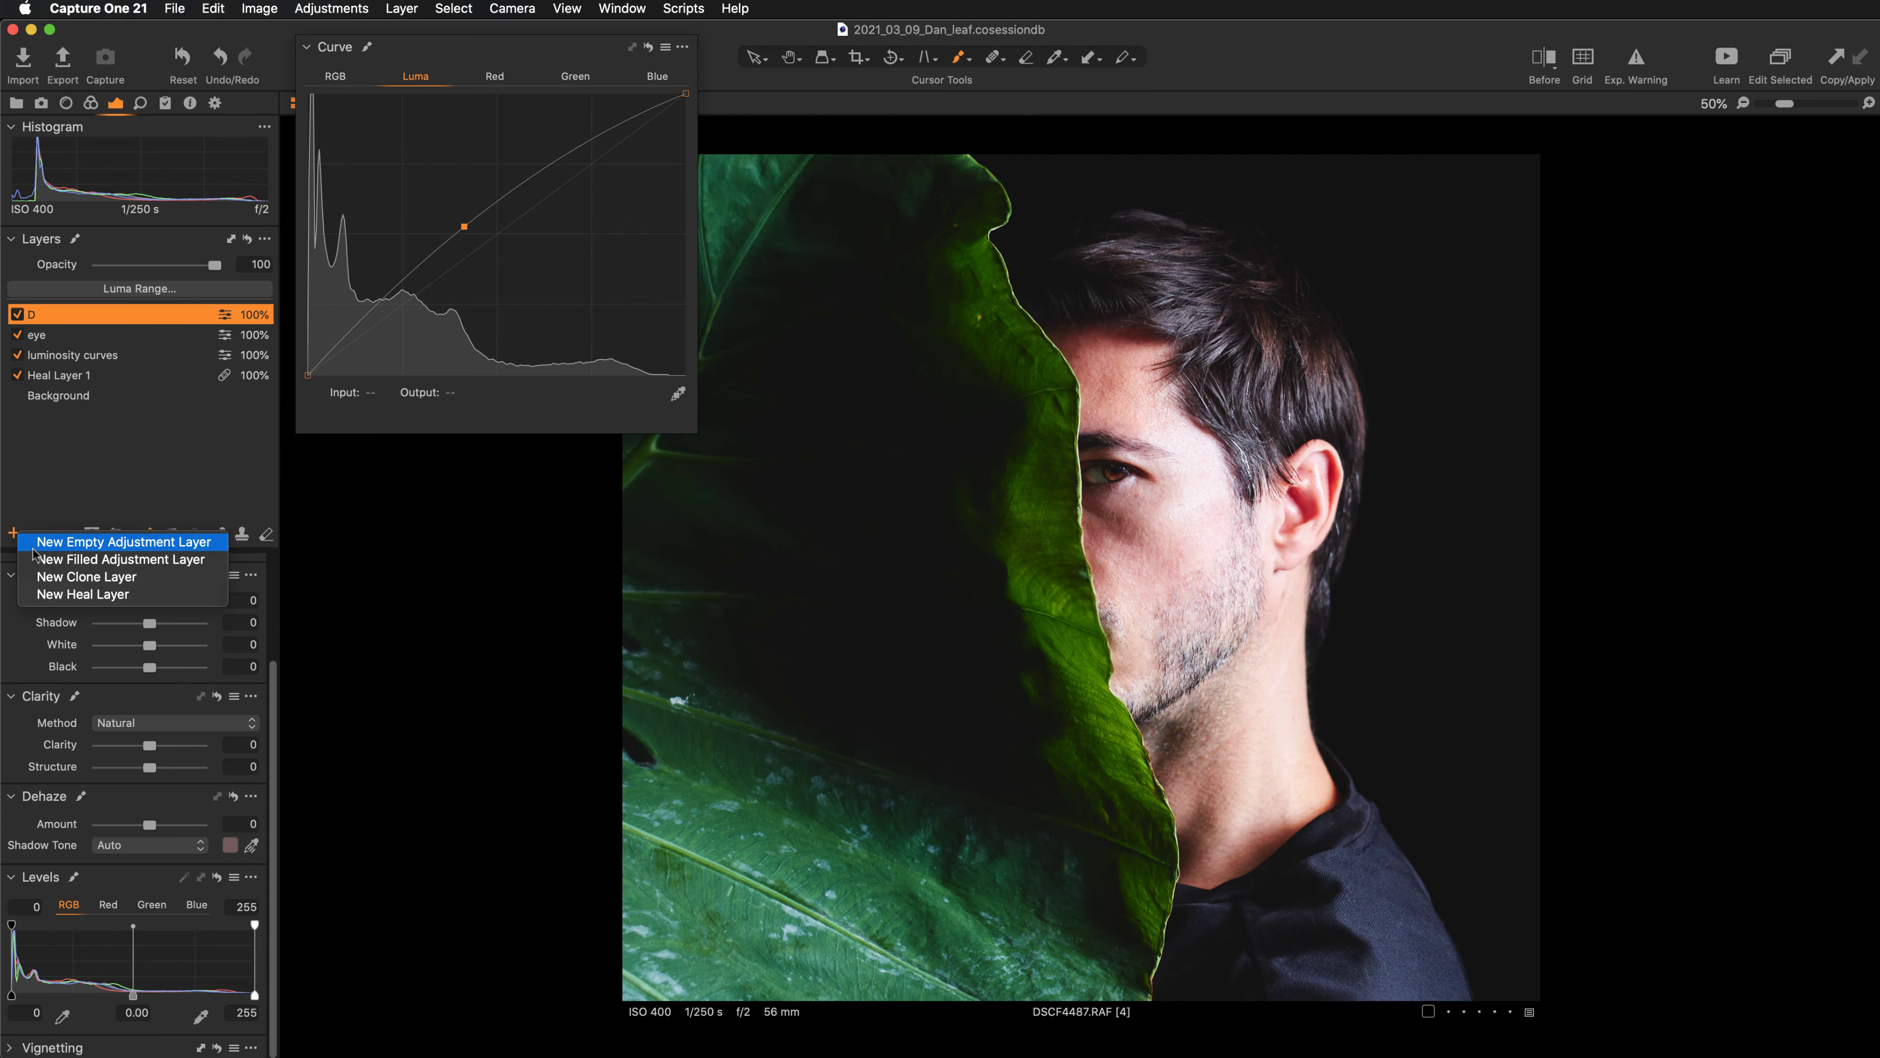
left_click(49, 557)
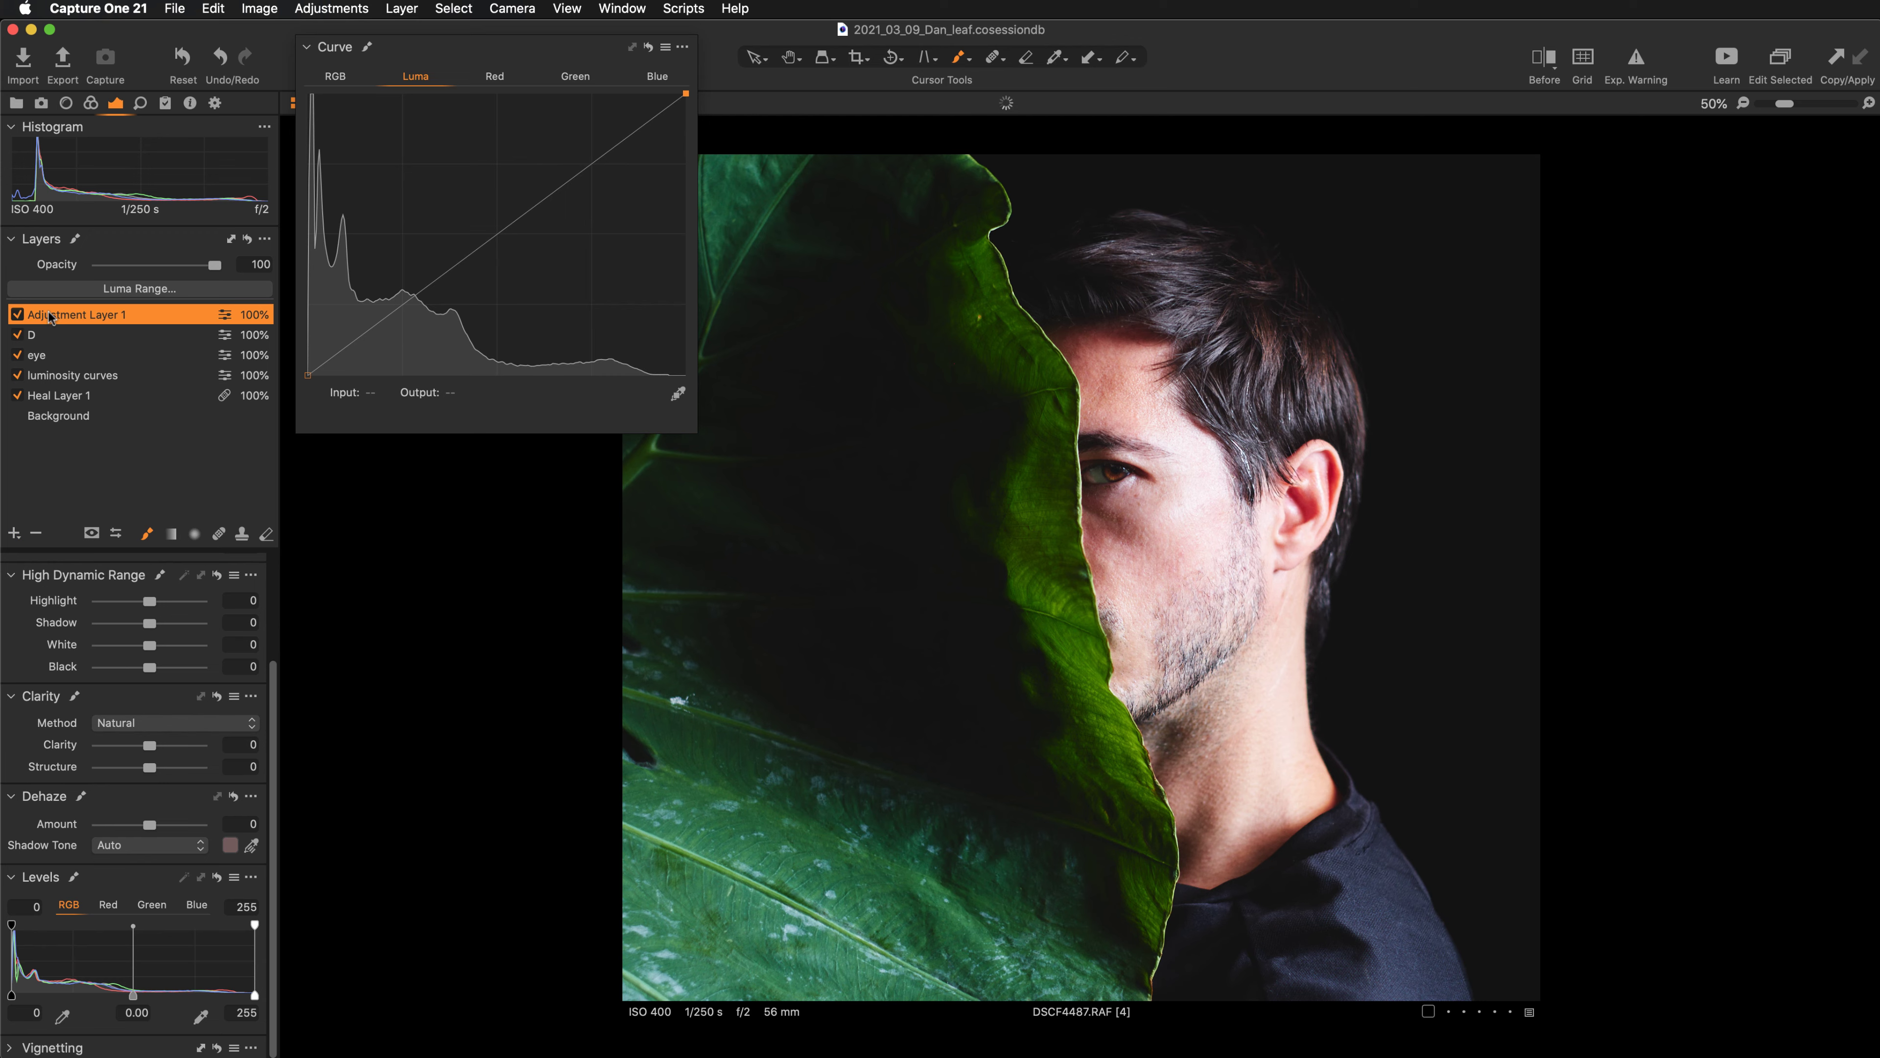
double_click(50, 315)
type("B")
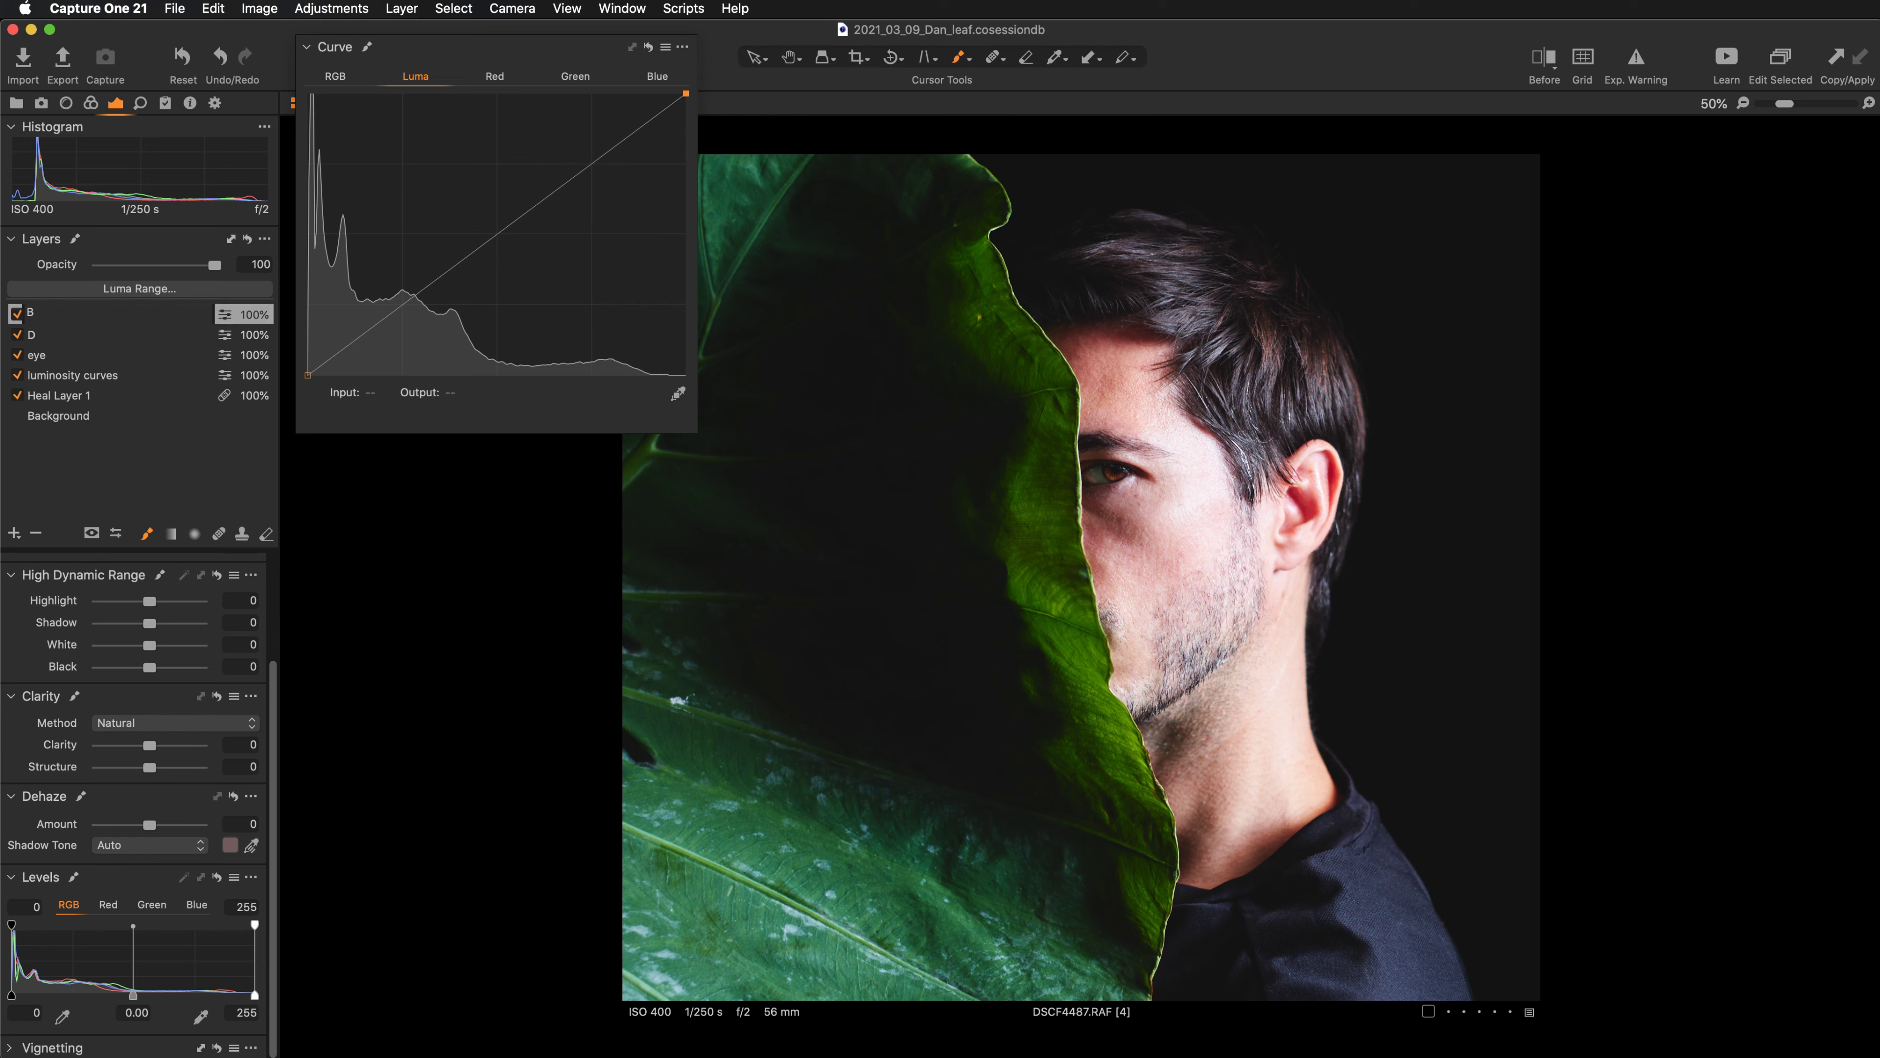
key("Return")
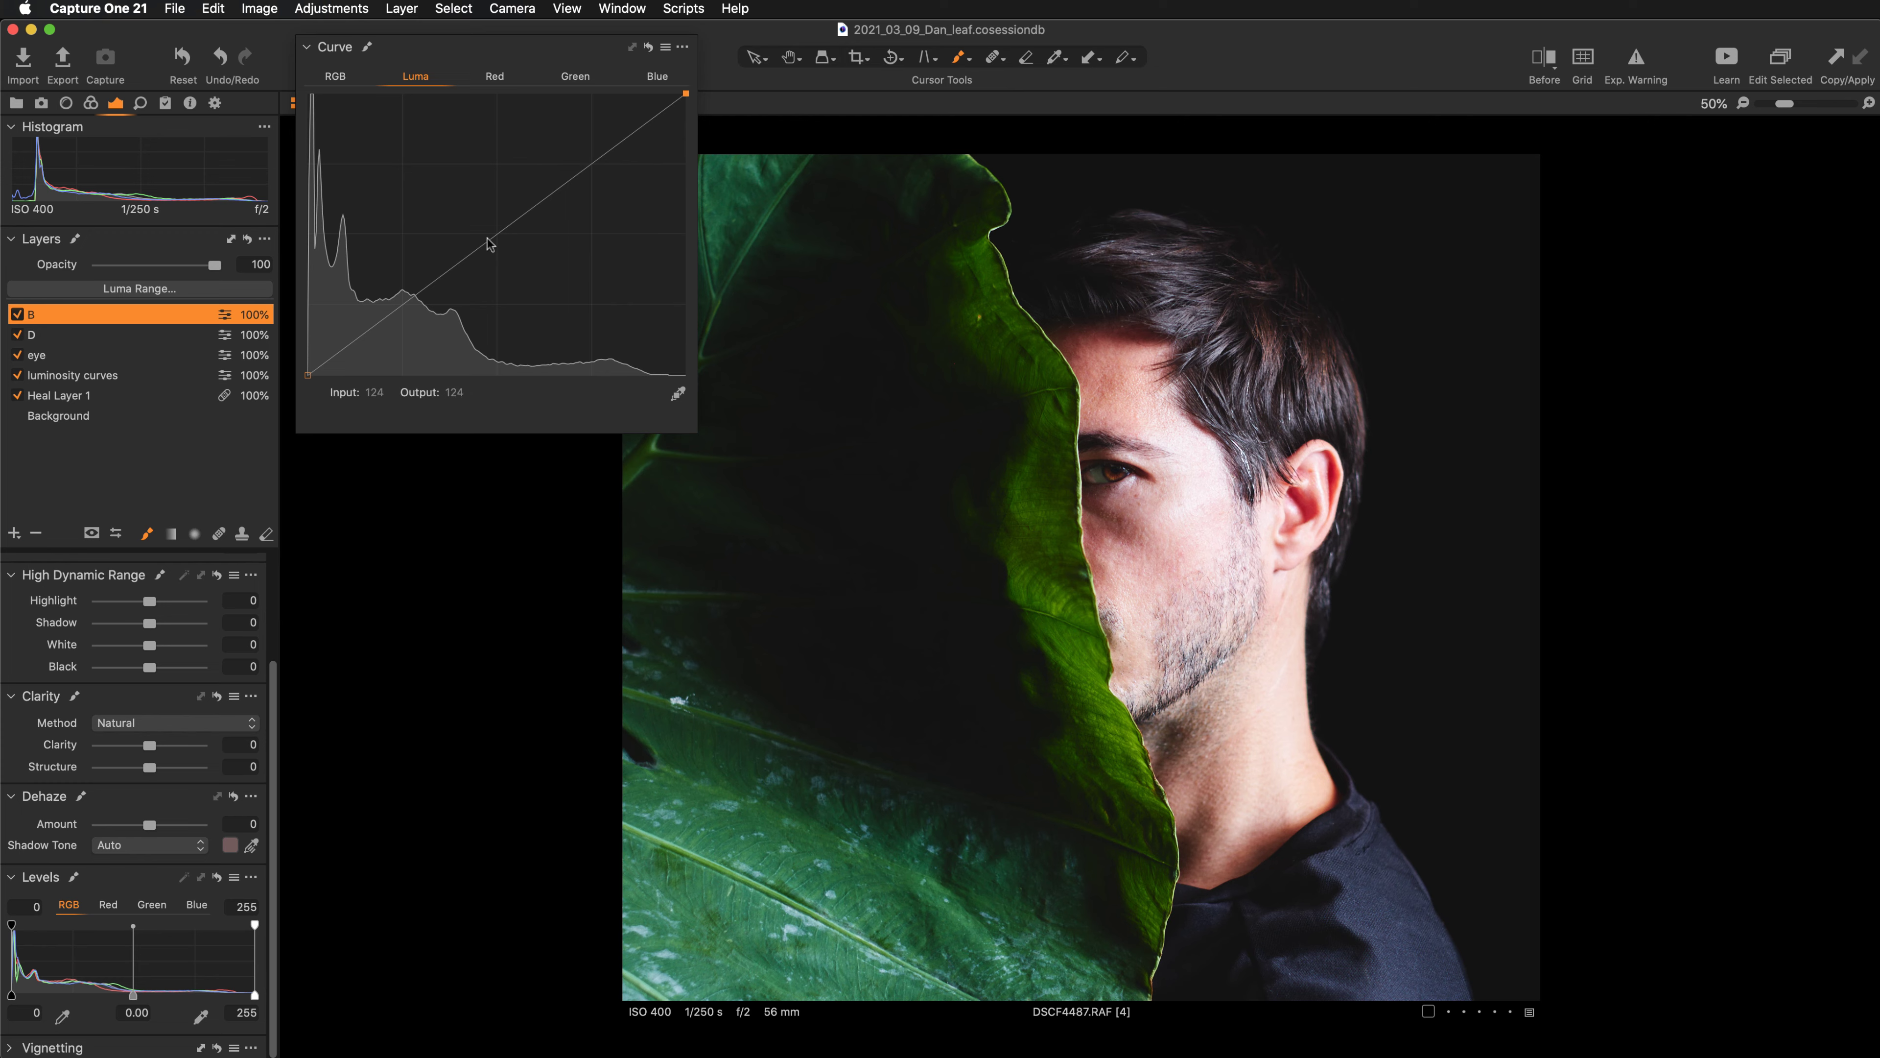
Darken the B layer with a Luma curve point at input 133, output 104, and invert the layer's mask.
left_click_drag(489, 244, 505, 260)
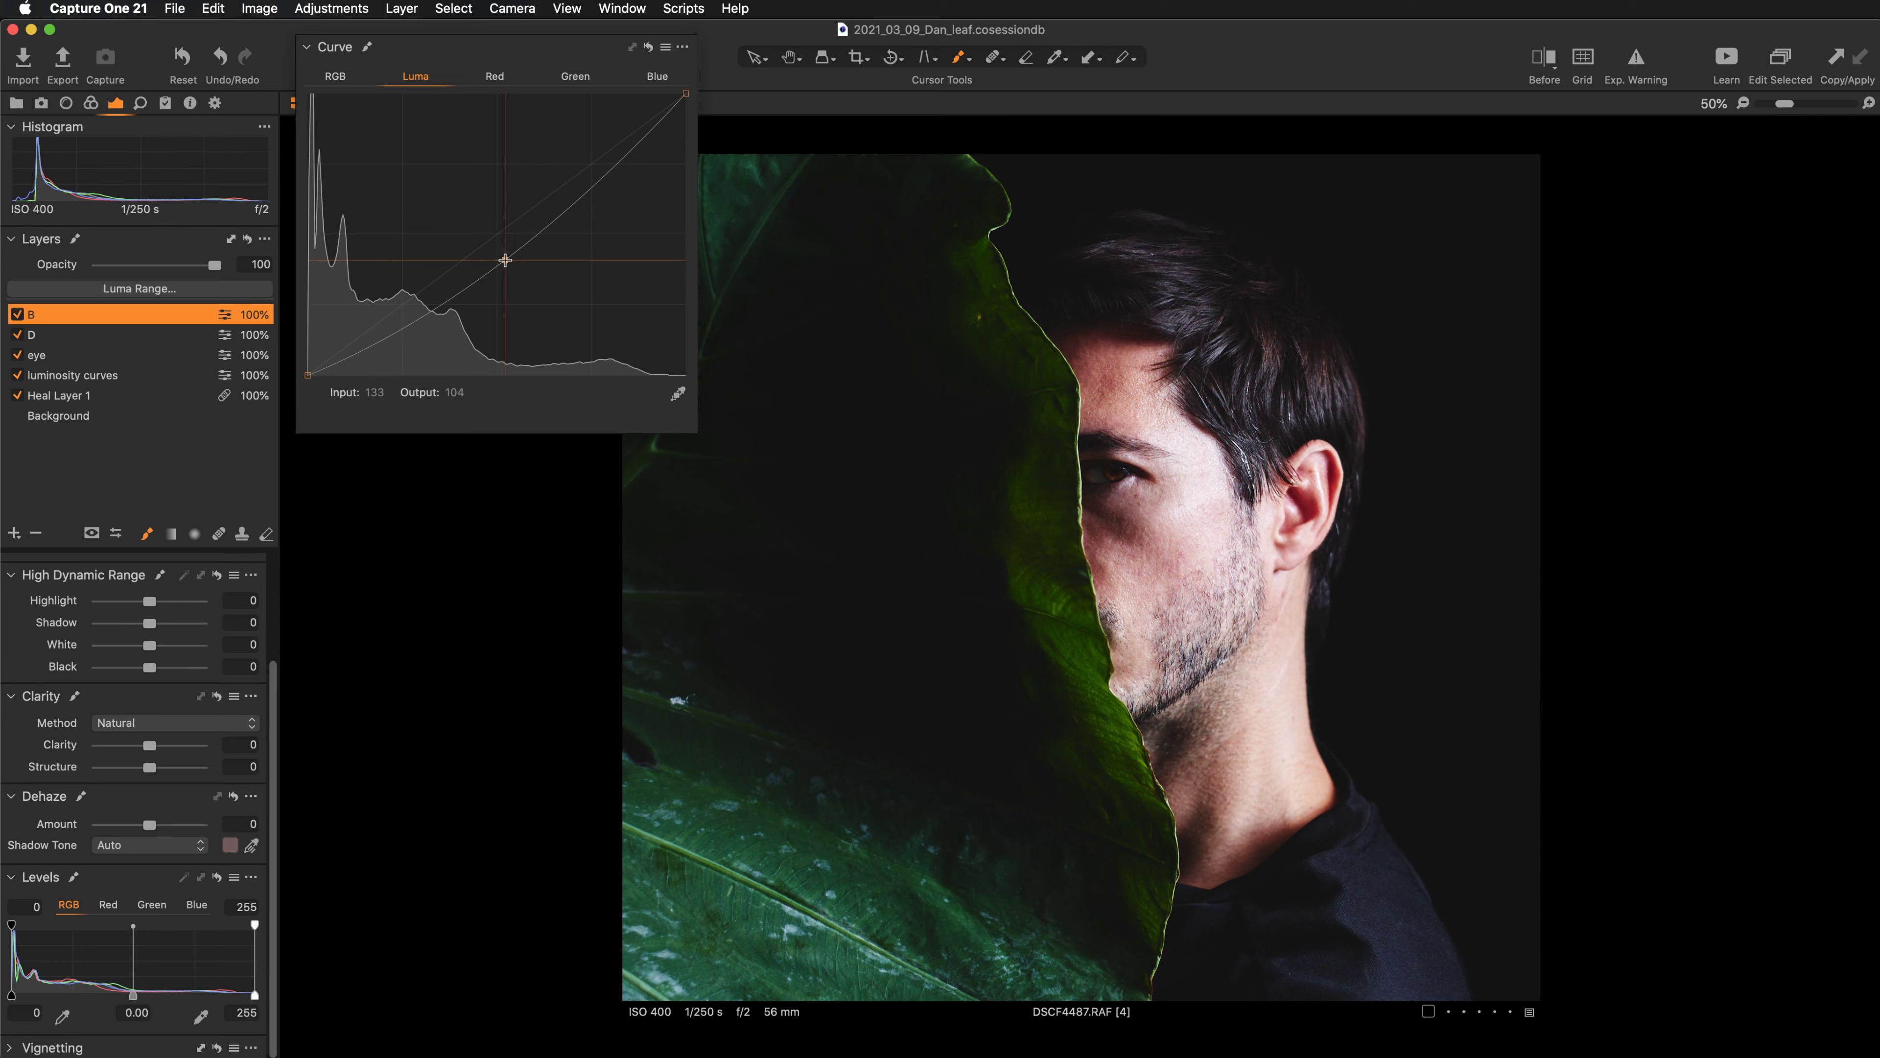
right_click(65, 314)
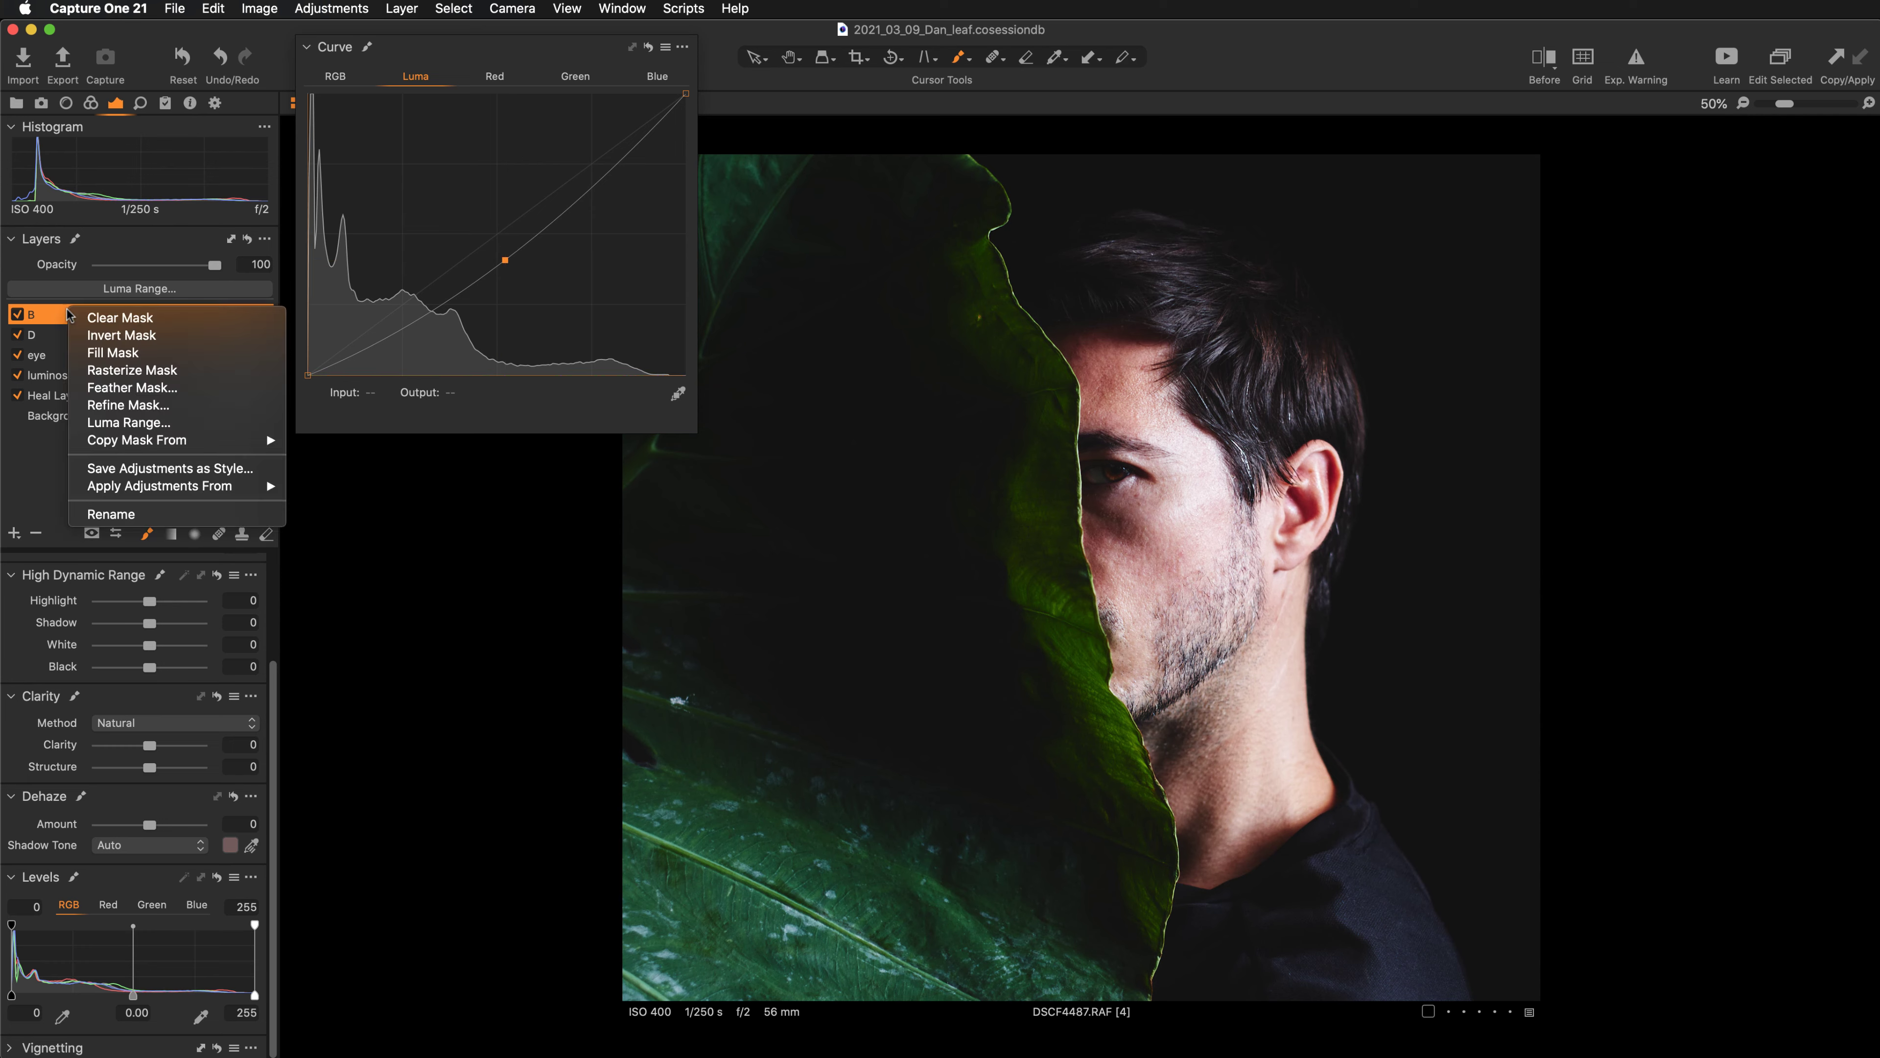
left_click(92, 335)
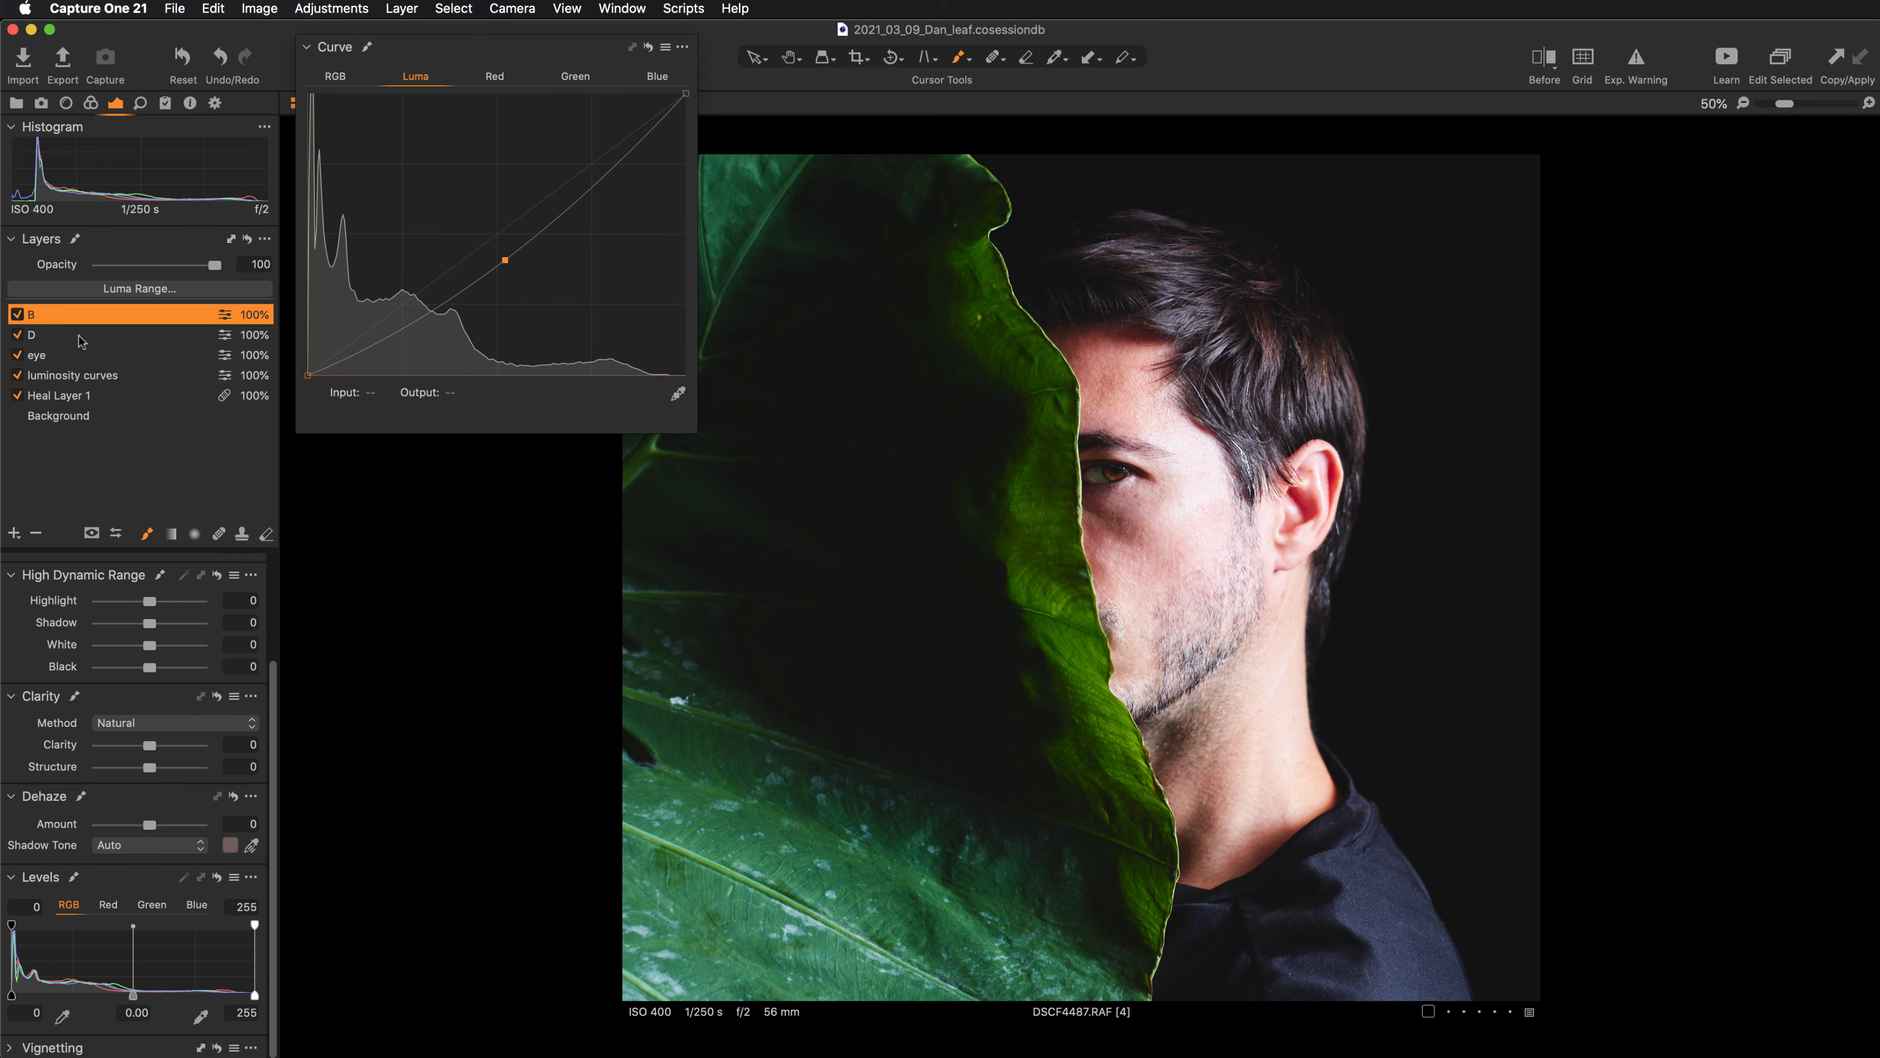
Select the D layer for painting, enlarge the mask brush slightly and reduce its flow to a very low setting.
key("super+equal")
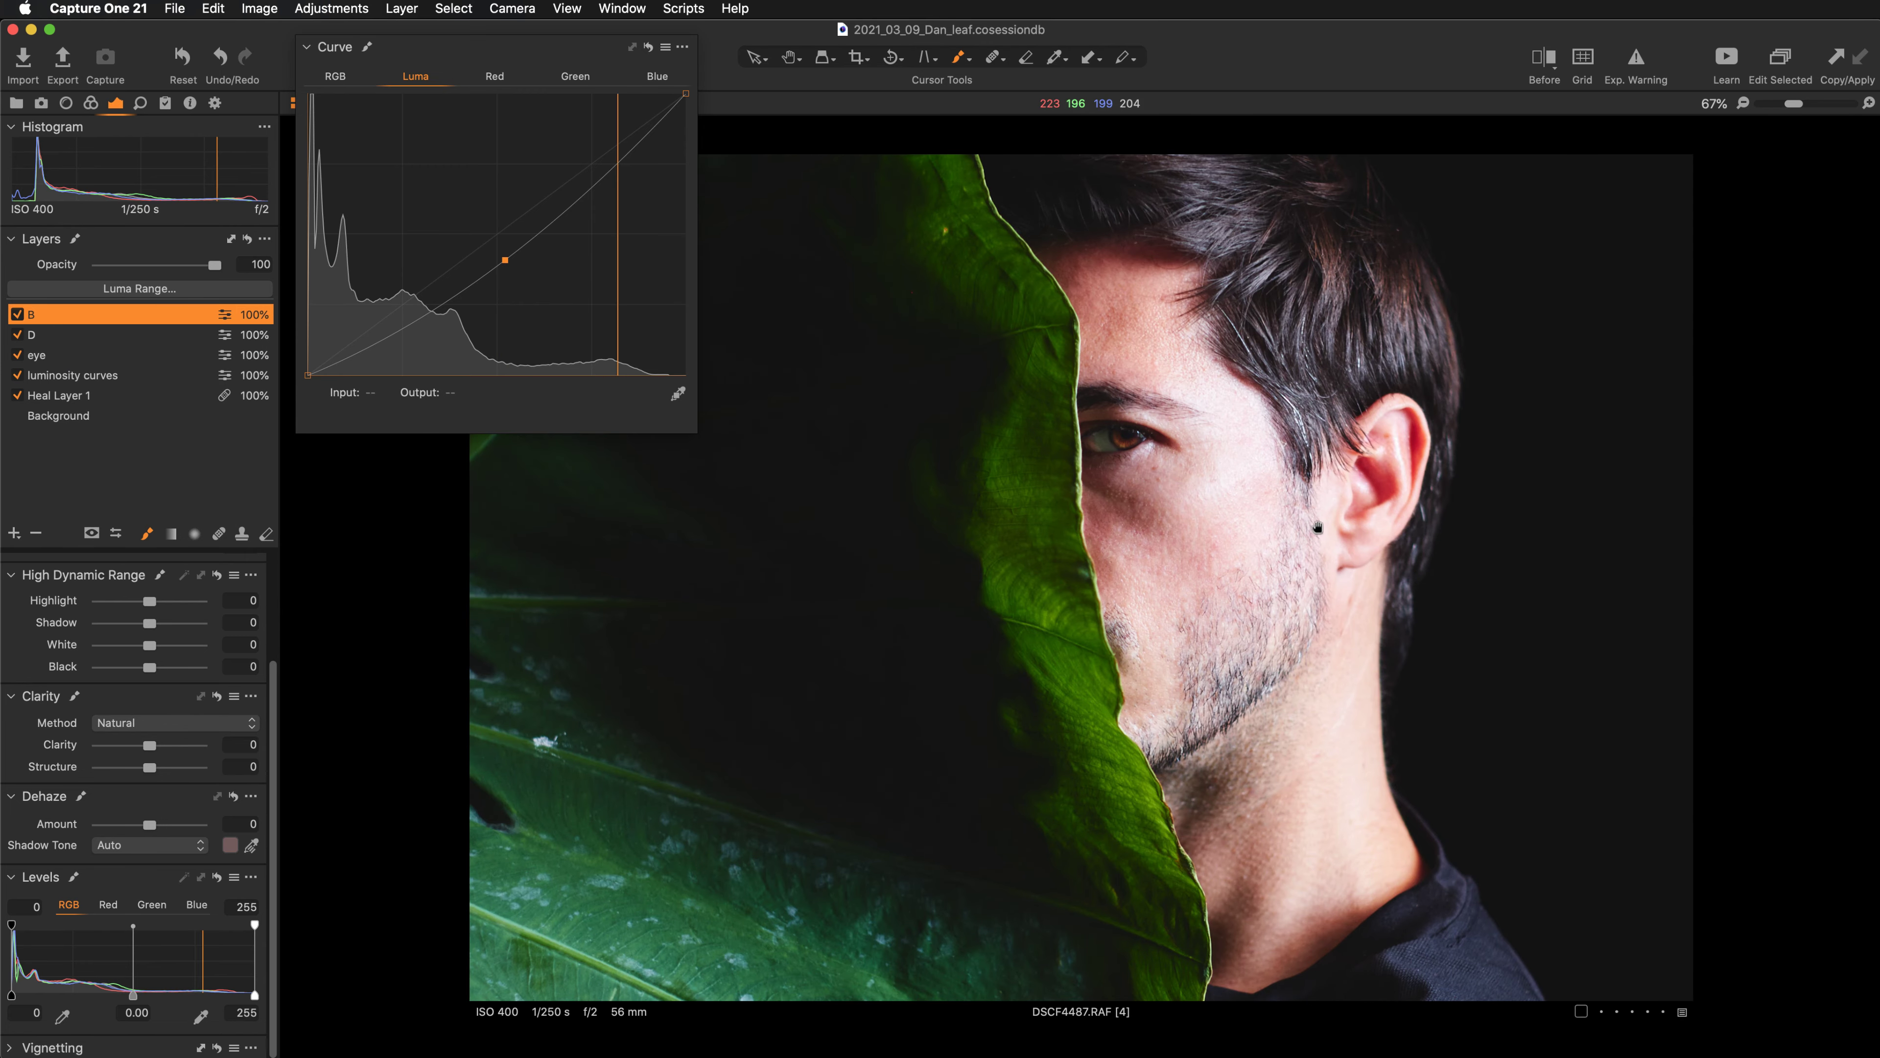
scroll(1199, 666, "up", 5)
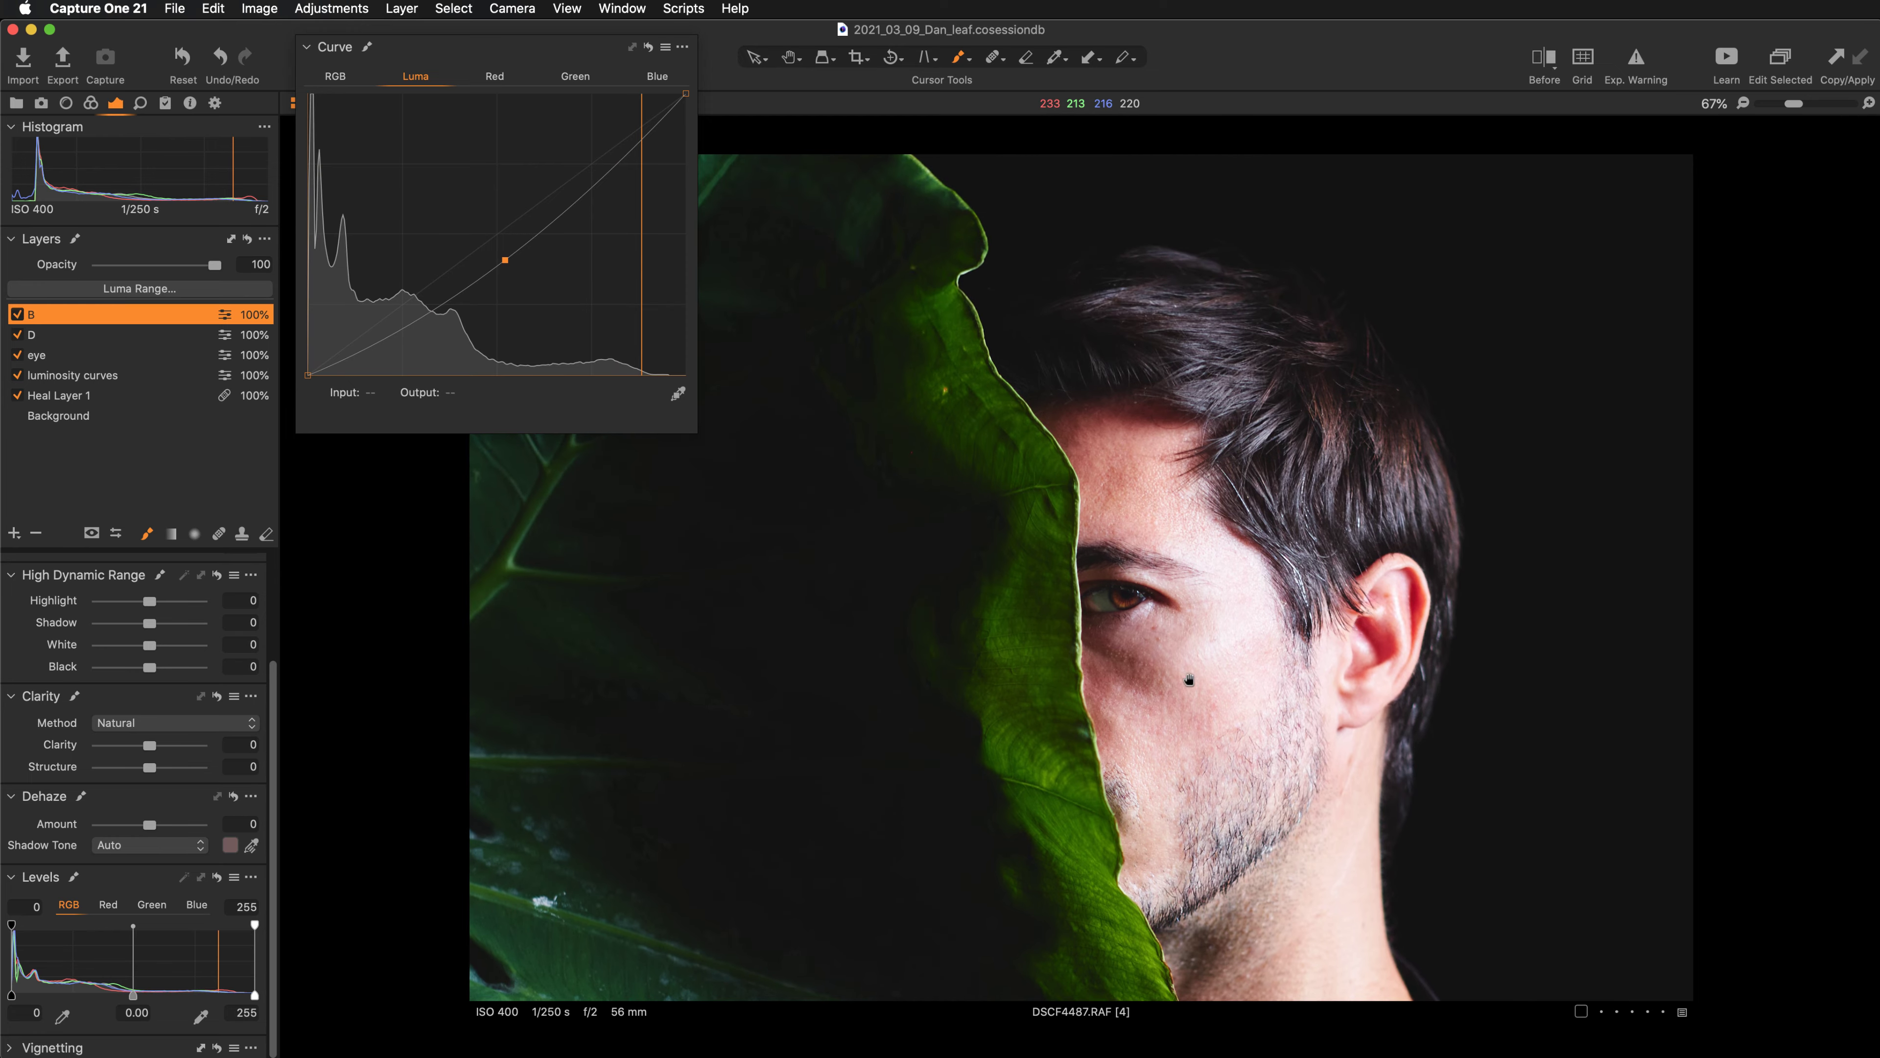
left_click(65, 336)
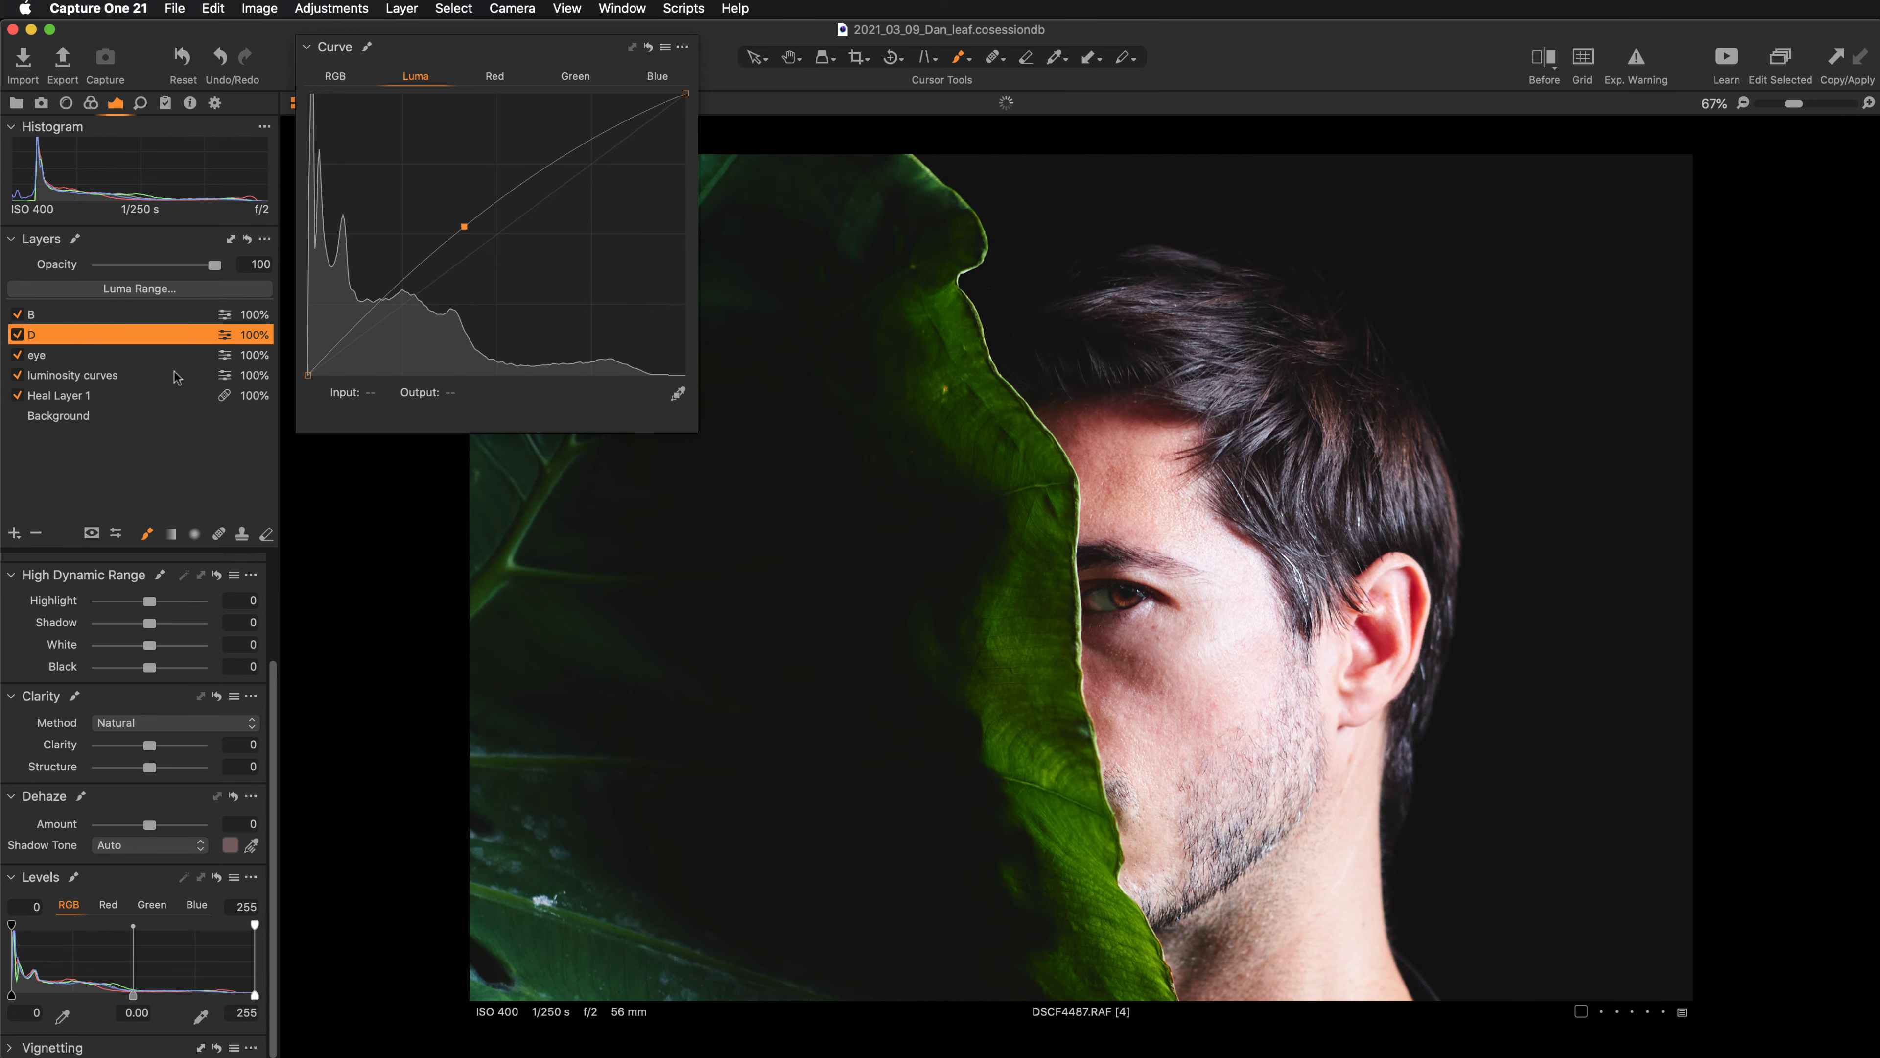
right_click(825, 606)
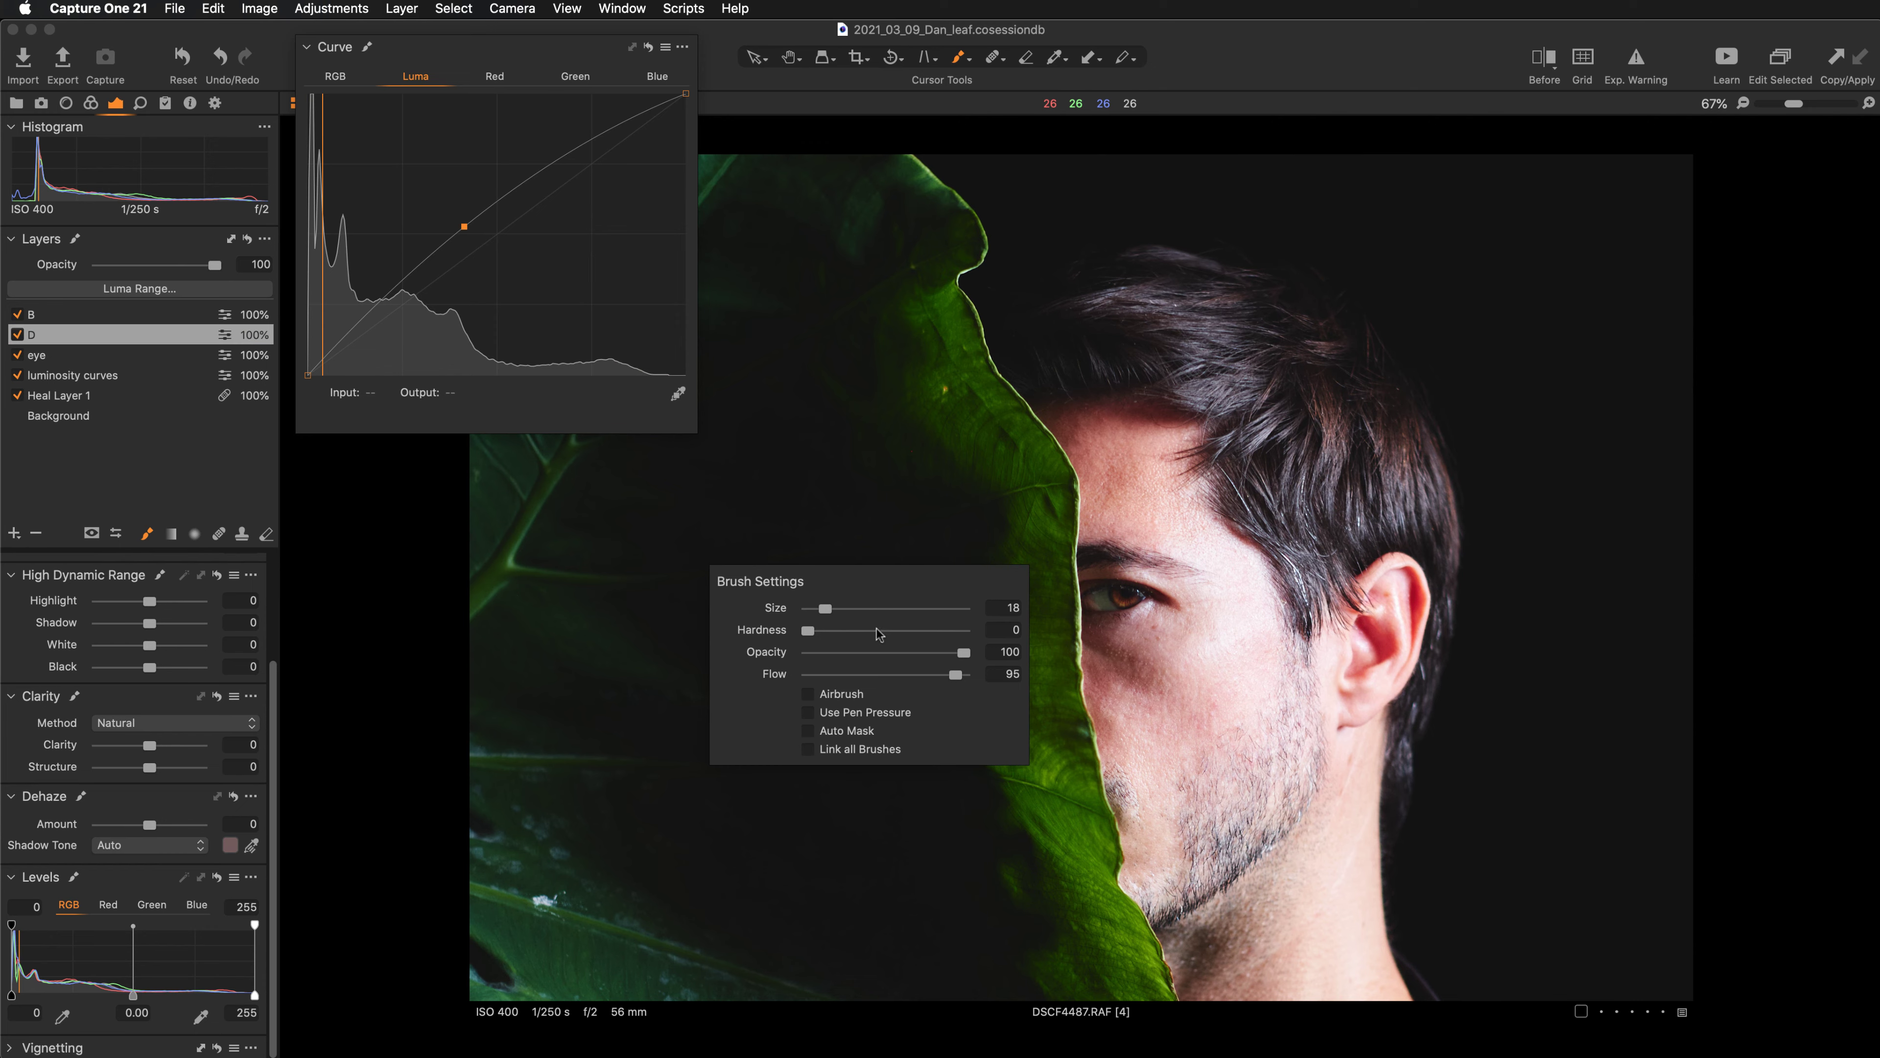
right_click(830, 637)
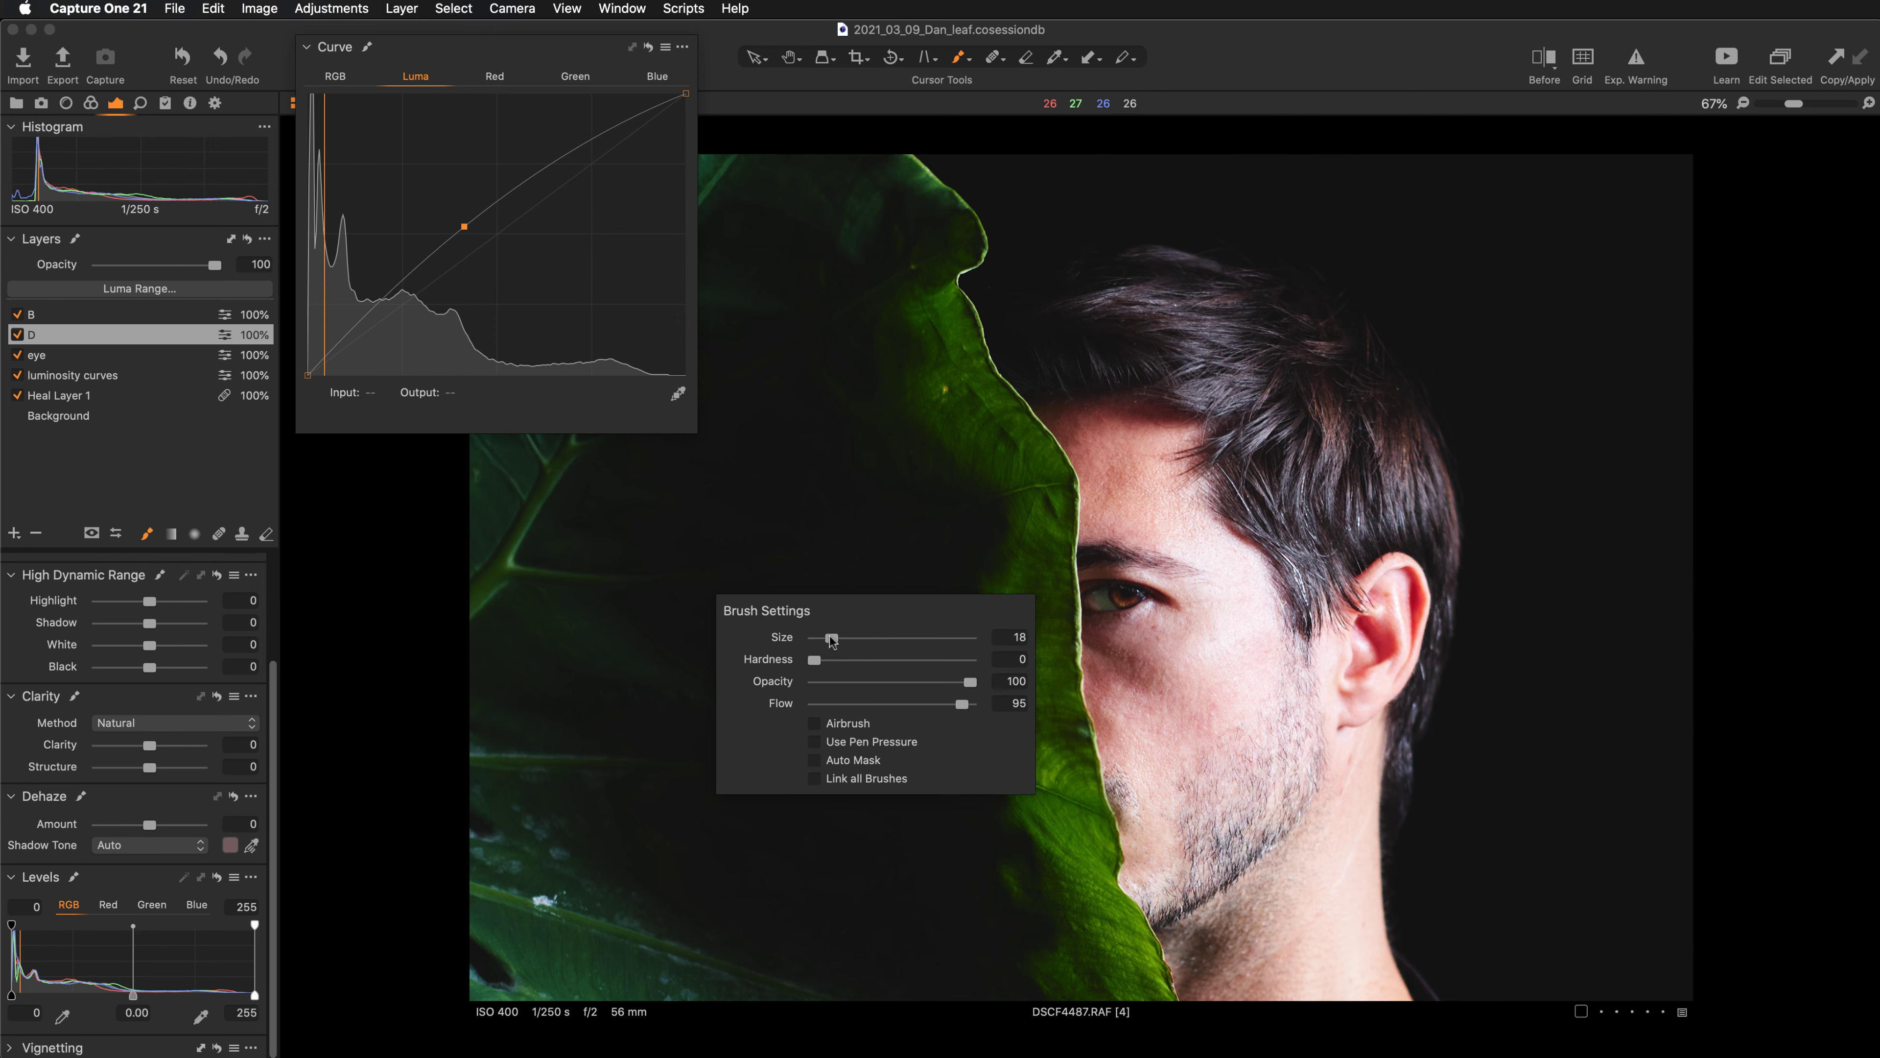
left_click_drag(832, 639, 845, 638)
left_click_drag(961, 704, 827, 704)
Collapse the floating Curve tool and brush over the front and crown of the hair on the D layer to brighten the strands.
key("super+alt+0")
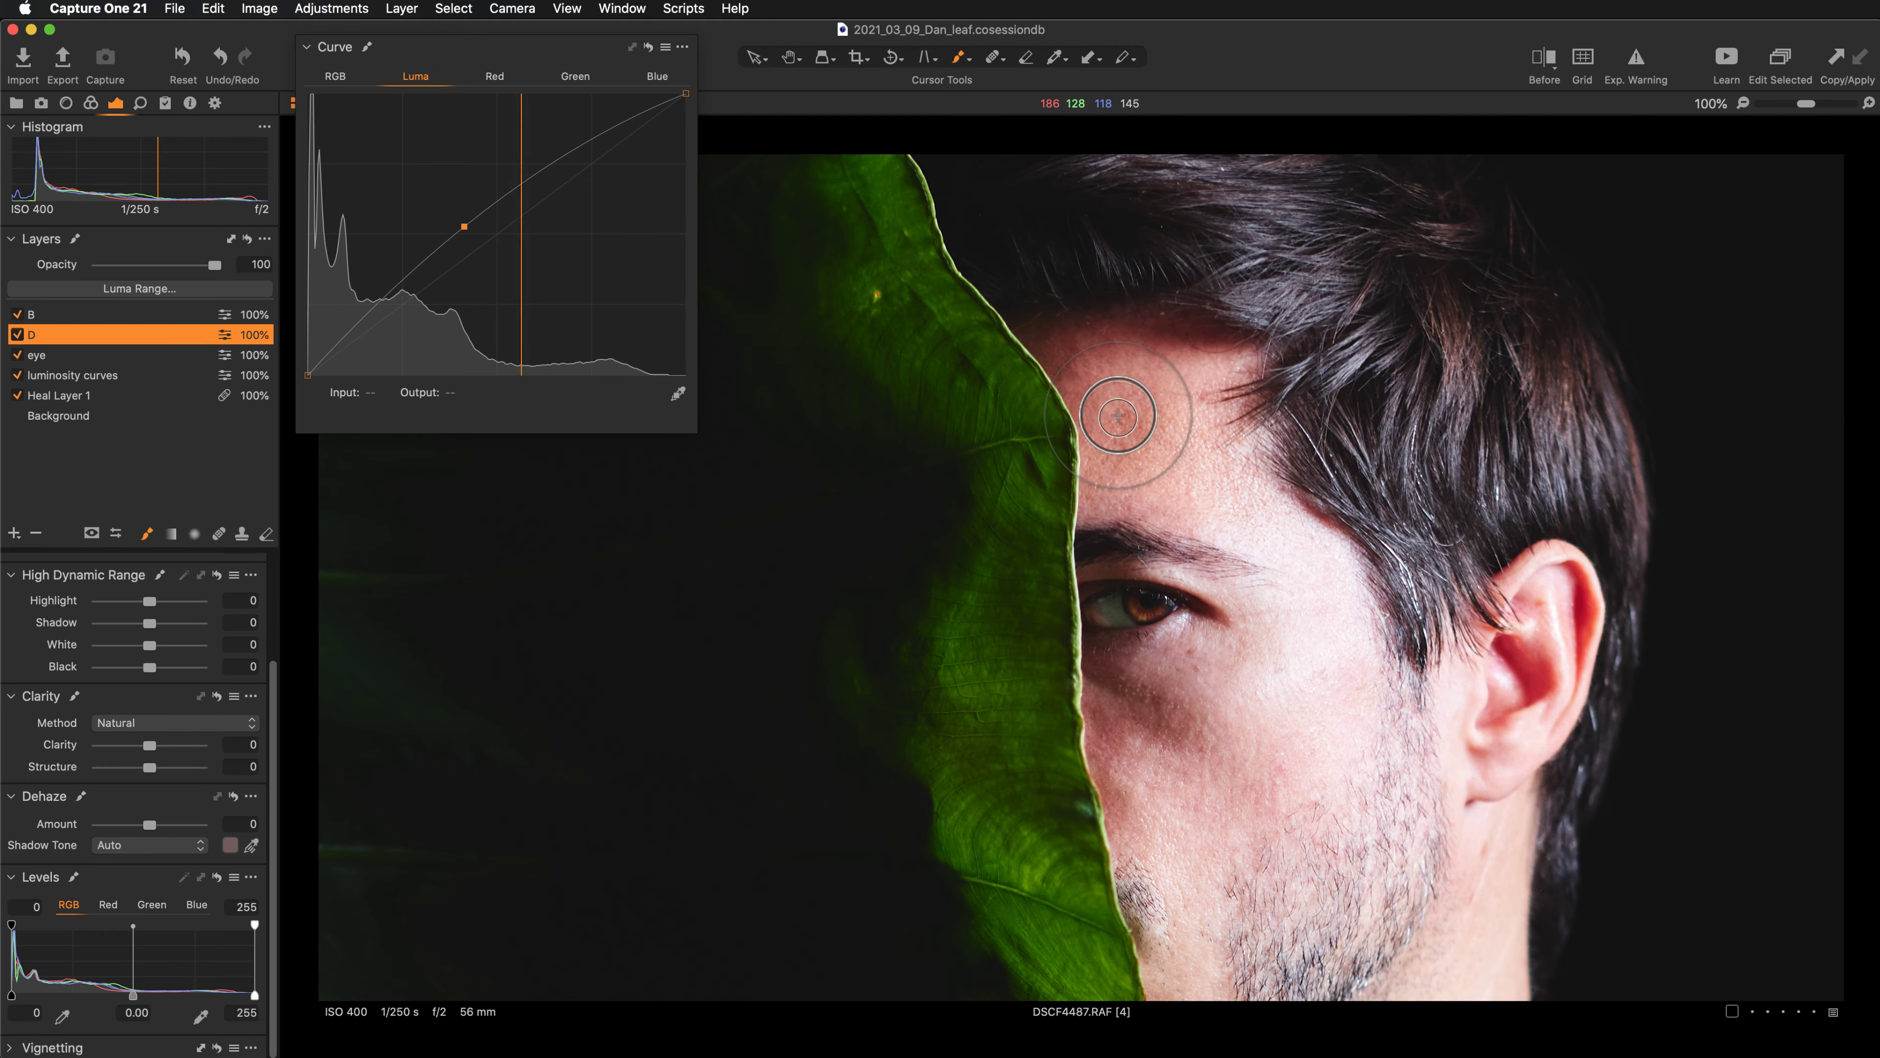
scroll(1055, 478, "up", 5)
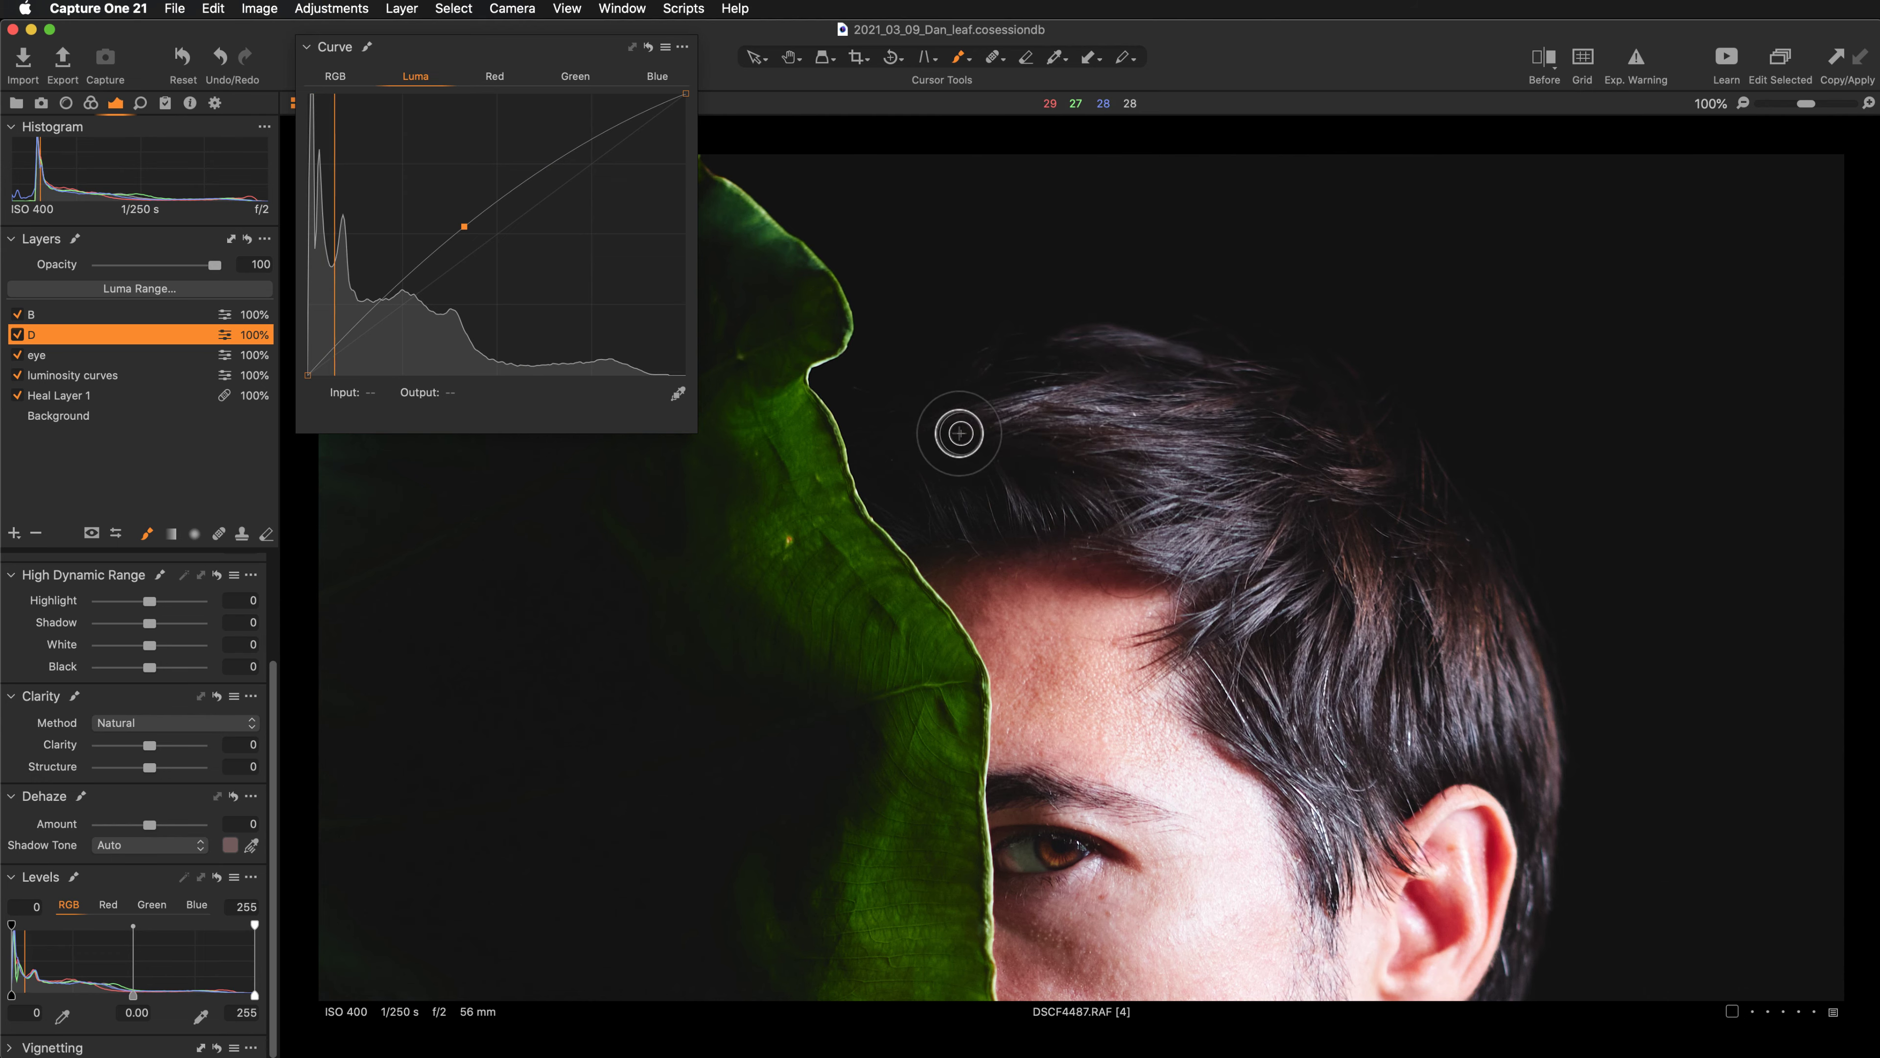
mouse_move(958, 425)
left_mouse_down()
mouse_move(1167, 406)
mouse_move(962, 413)
left_mouse_up()
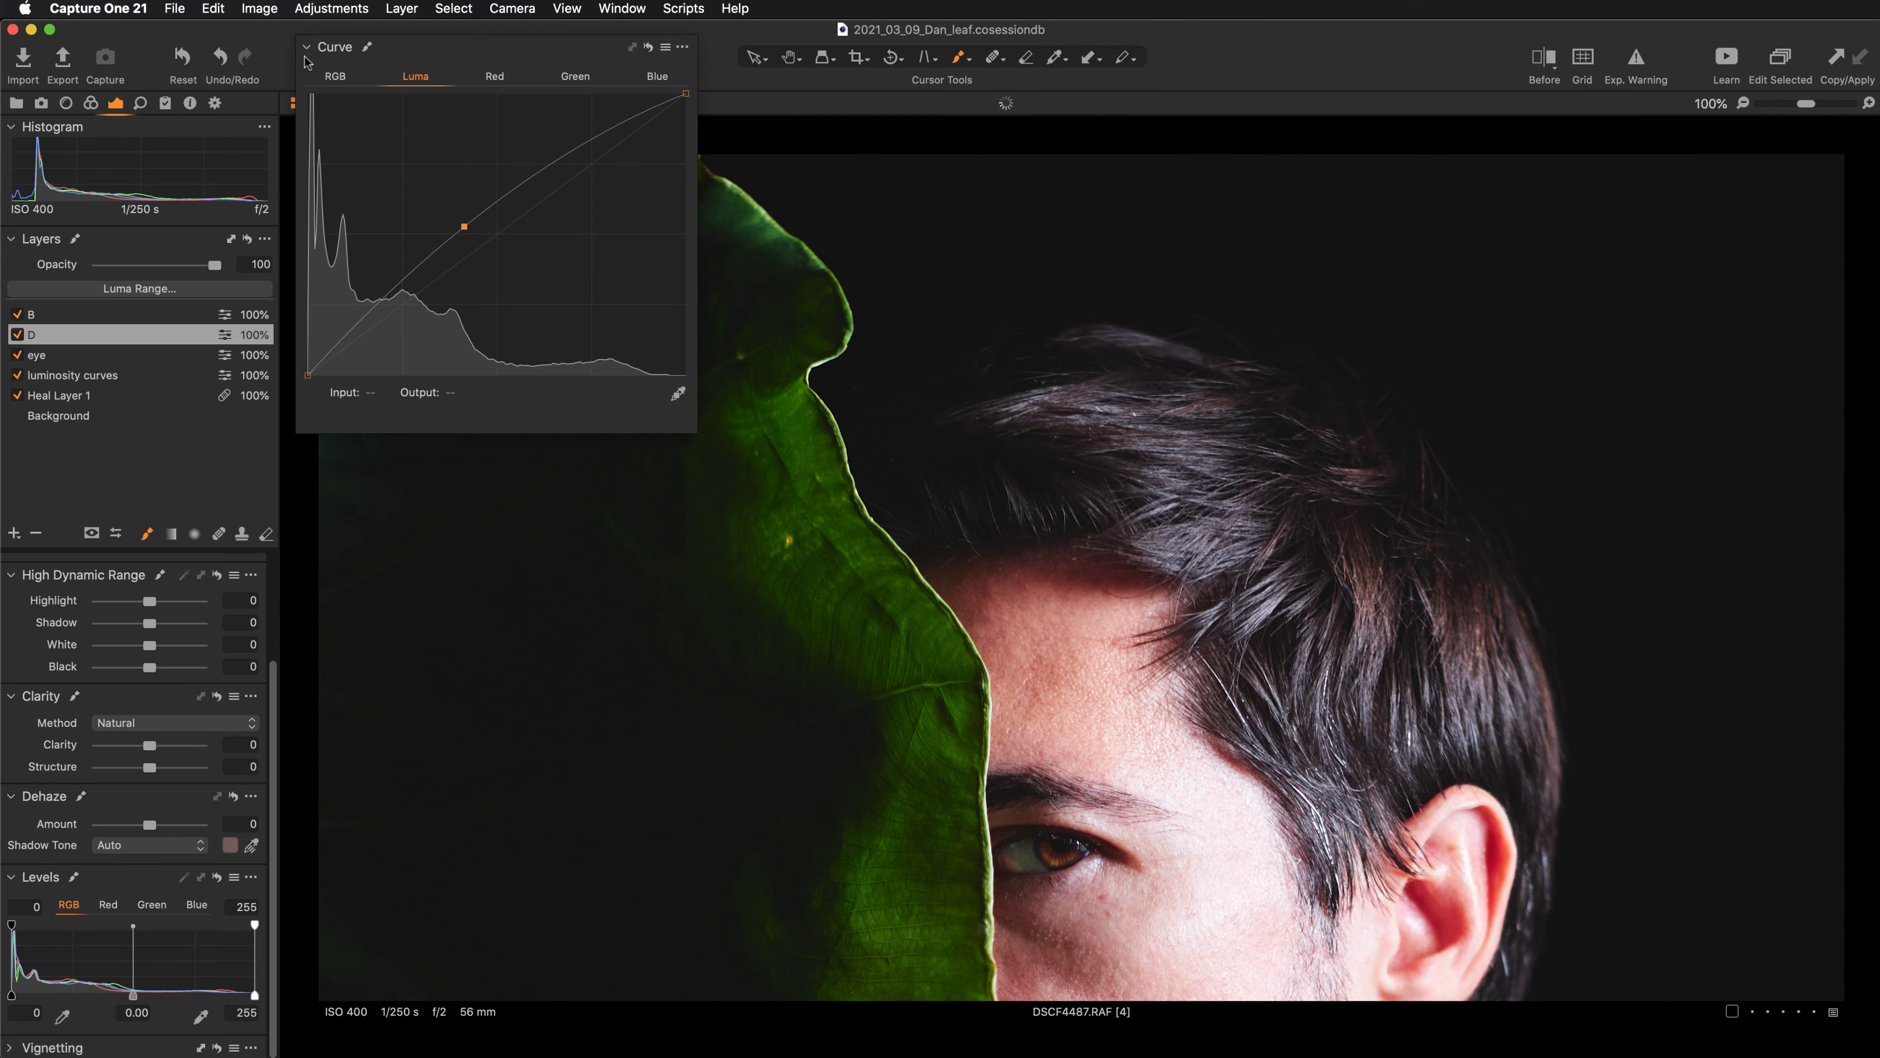
key("Escape")
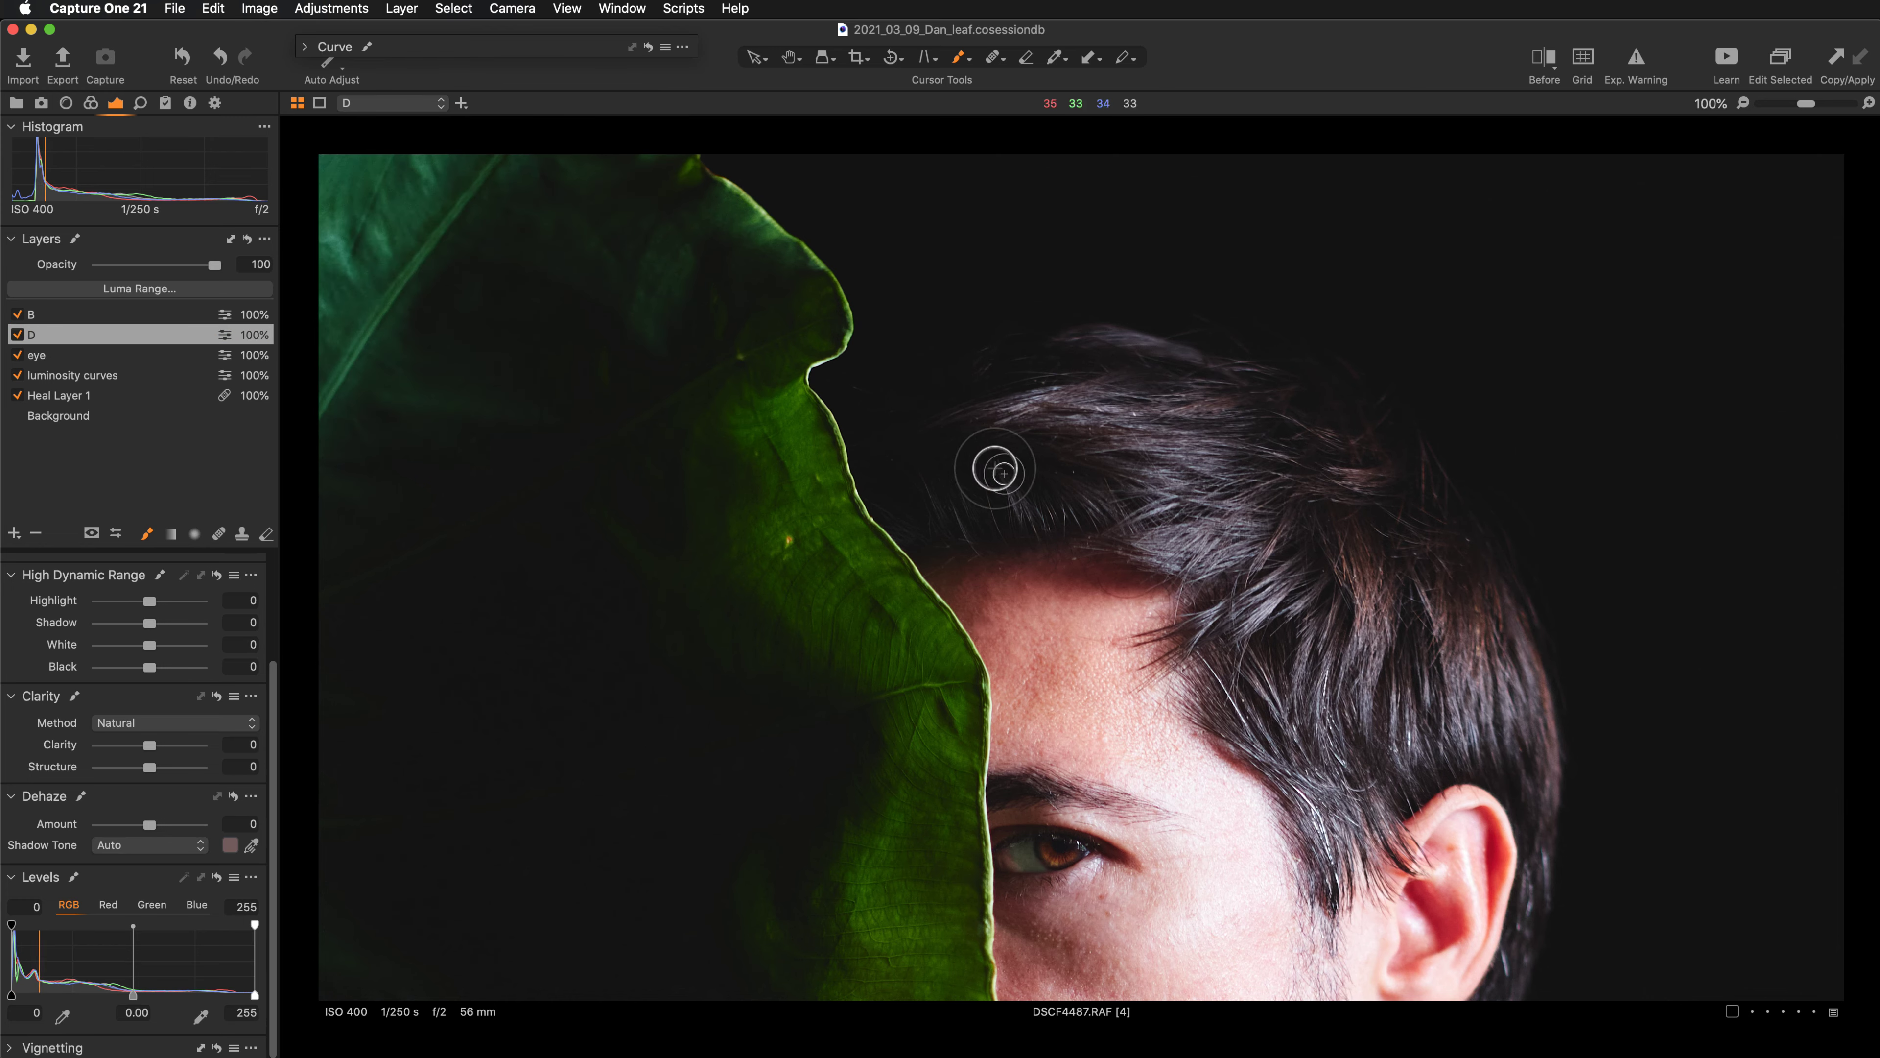
mouse_move(991, 466)
left_mouse_down()
mouse_move(992, 546)
mouse_move(919, 467)
left_mouse_up()
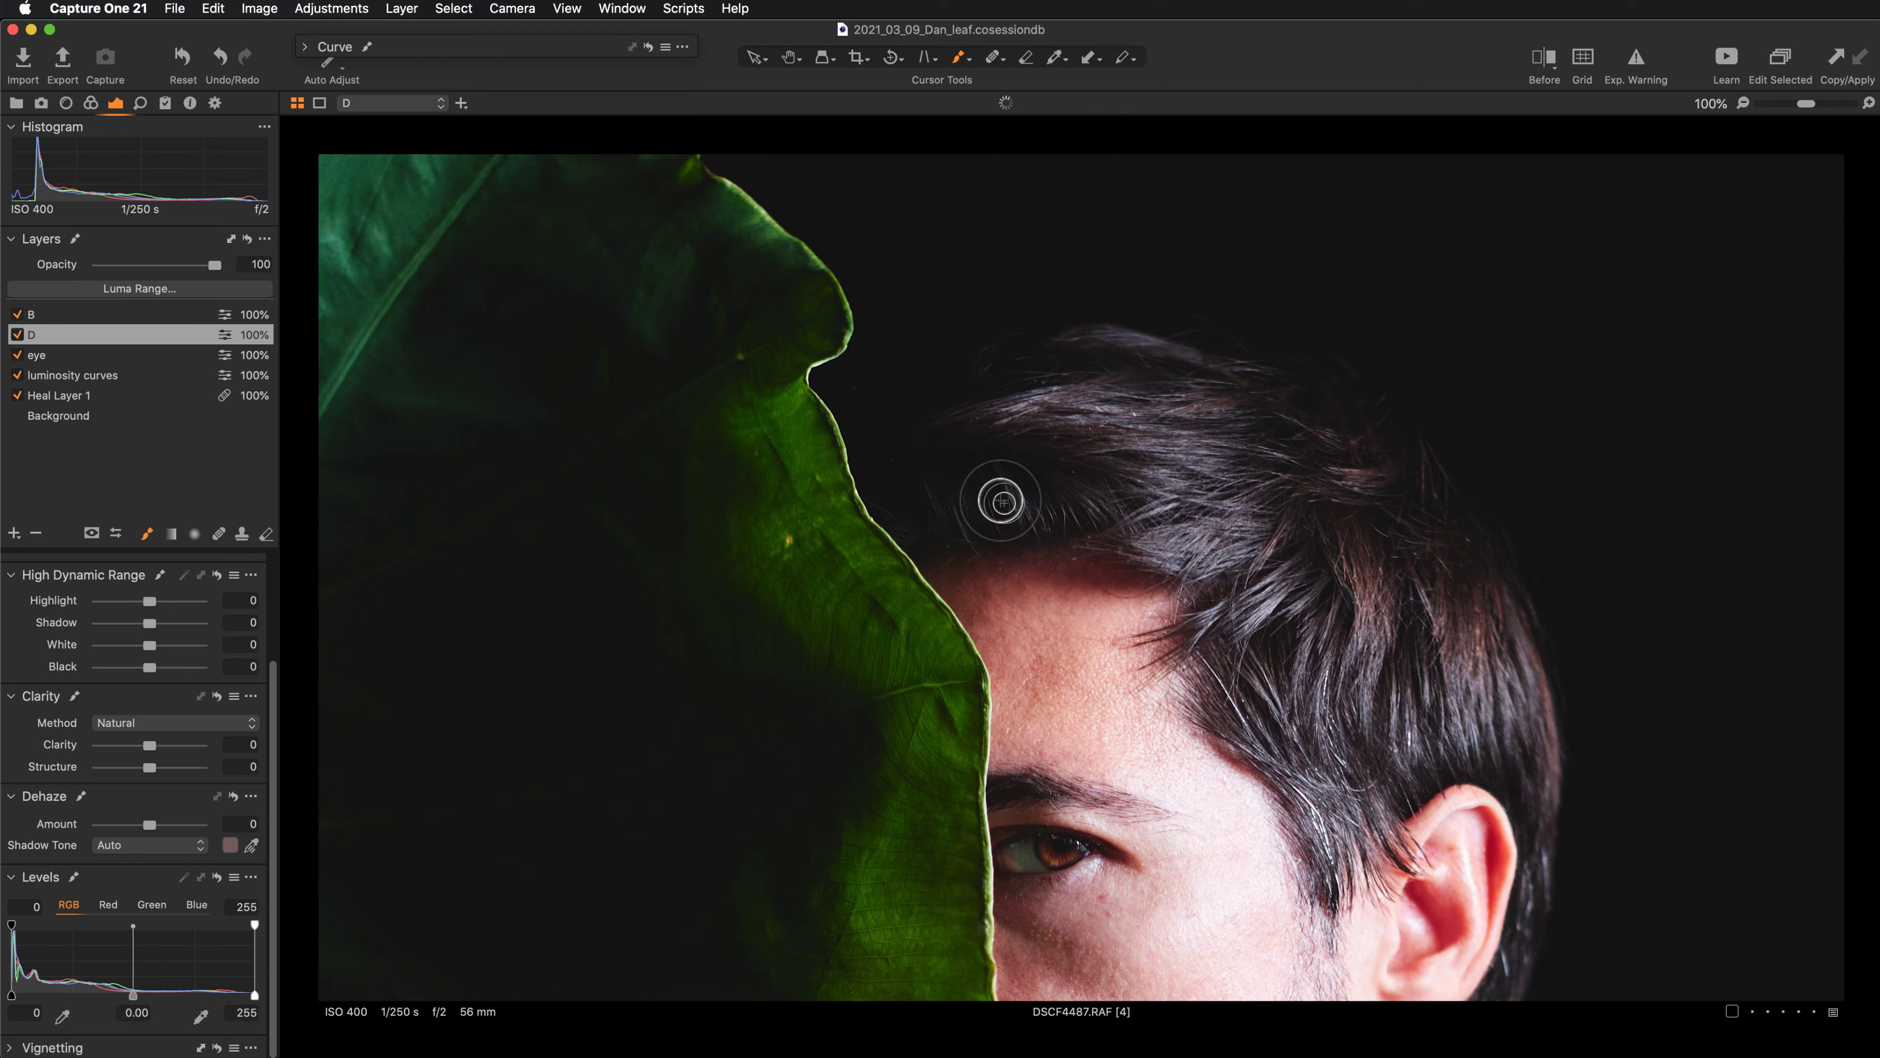
mouse_move(1052, 538)
left_mouse_down()
mouse_move(991, 487)
mouse_move(1179, 440)
mouse_move(1127, 407)
left_mouse_up()
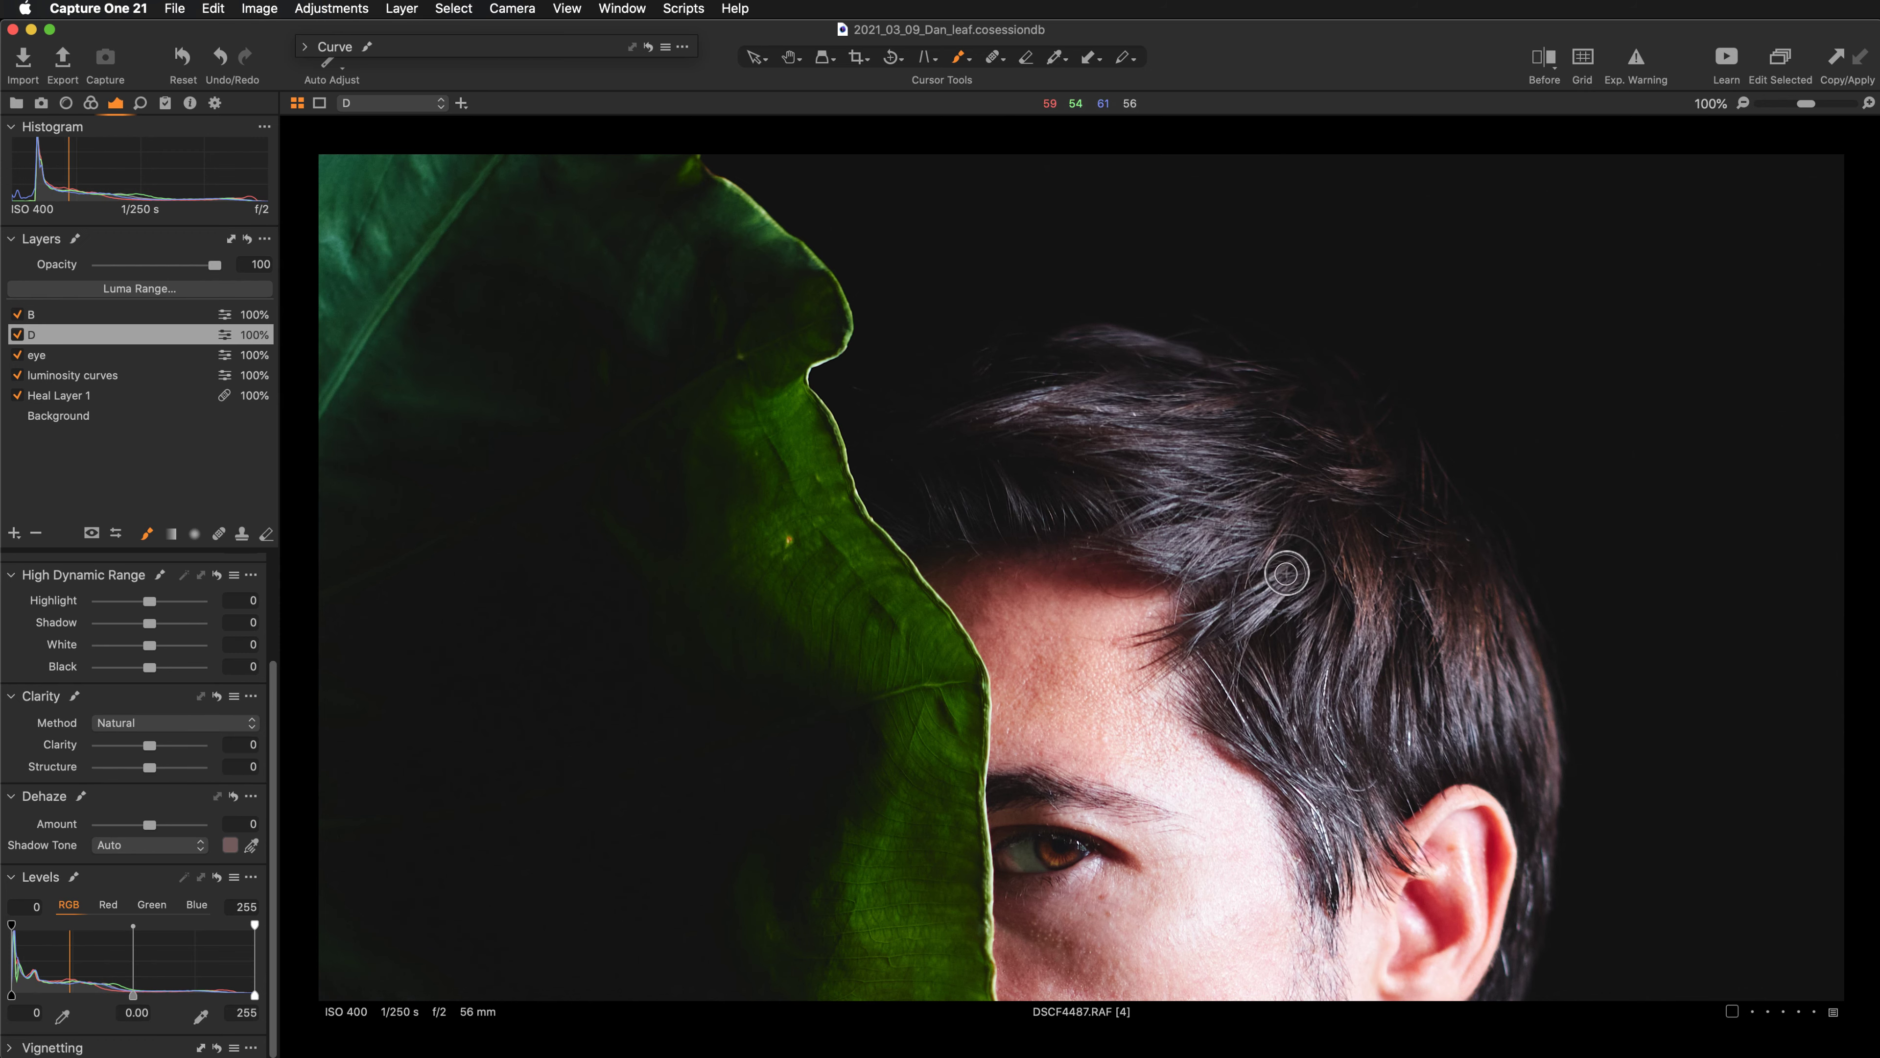
mouse_move(1297, 585)
left_mouse_down()
mouse_move(1334, 559)
mouse_move(1302, 501)
left_mouse_up()
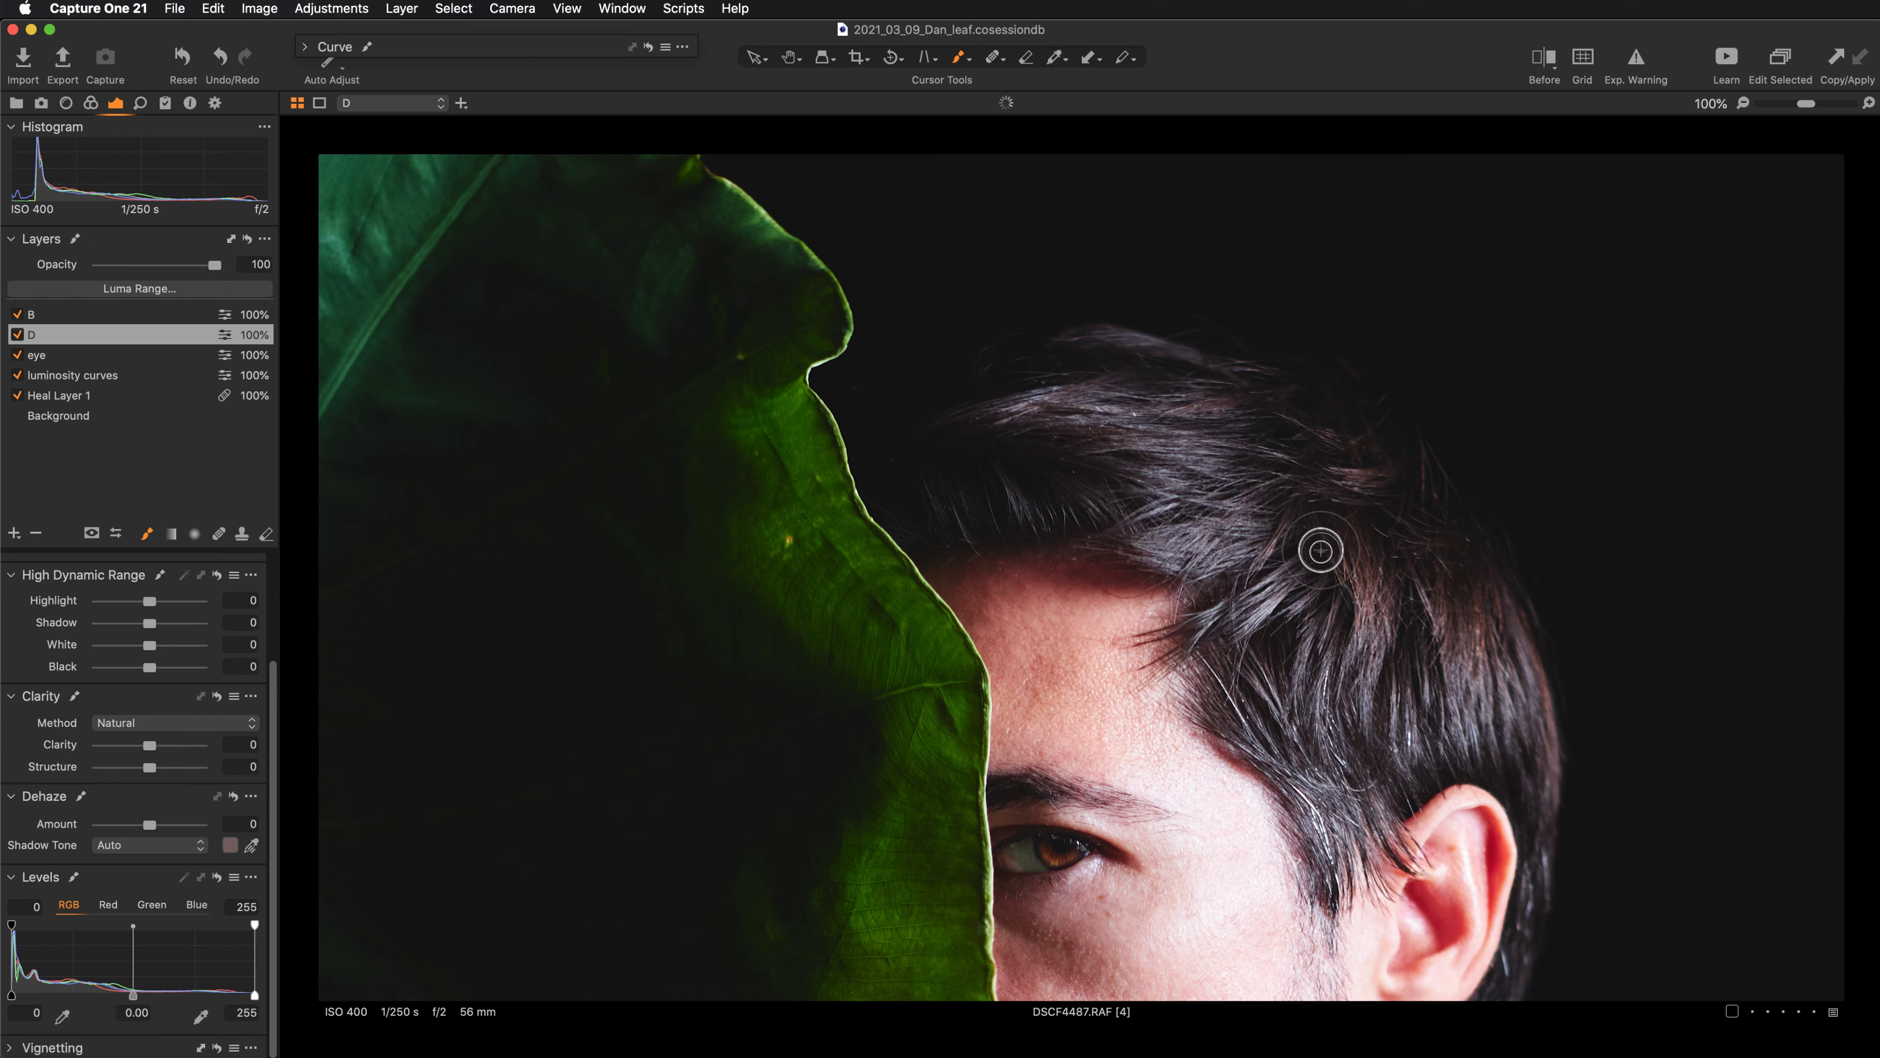
Brush over the visible eye and the hair at the side of the head on the D layer to brighten them.
left_click_drag(1276, 734, 1206, 393)
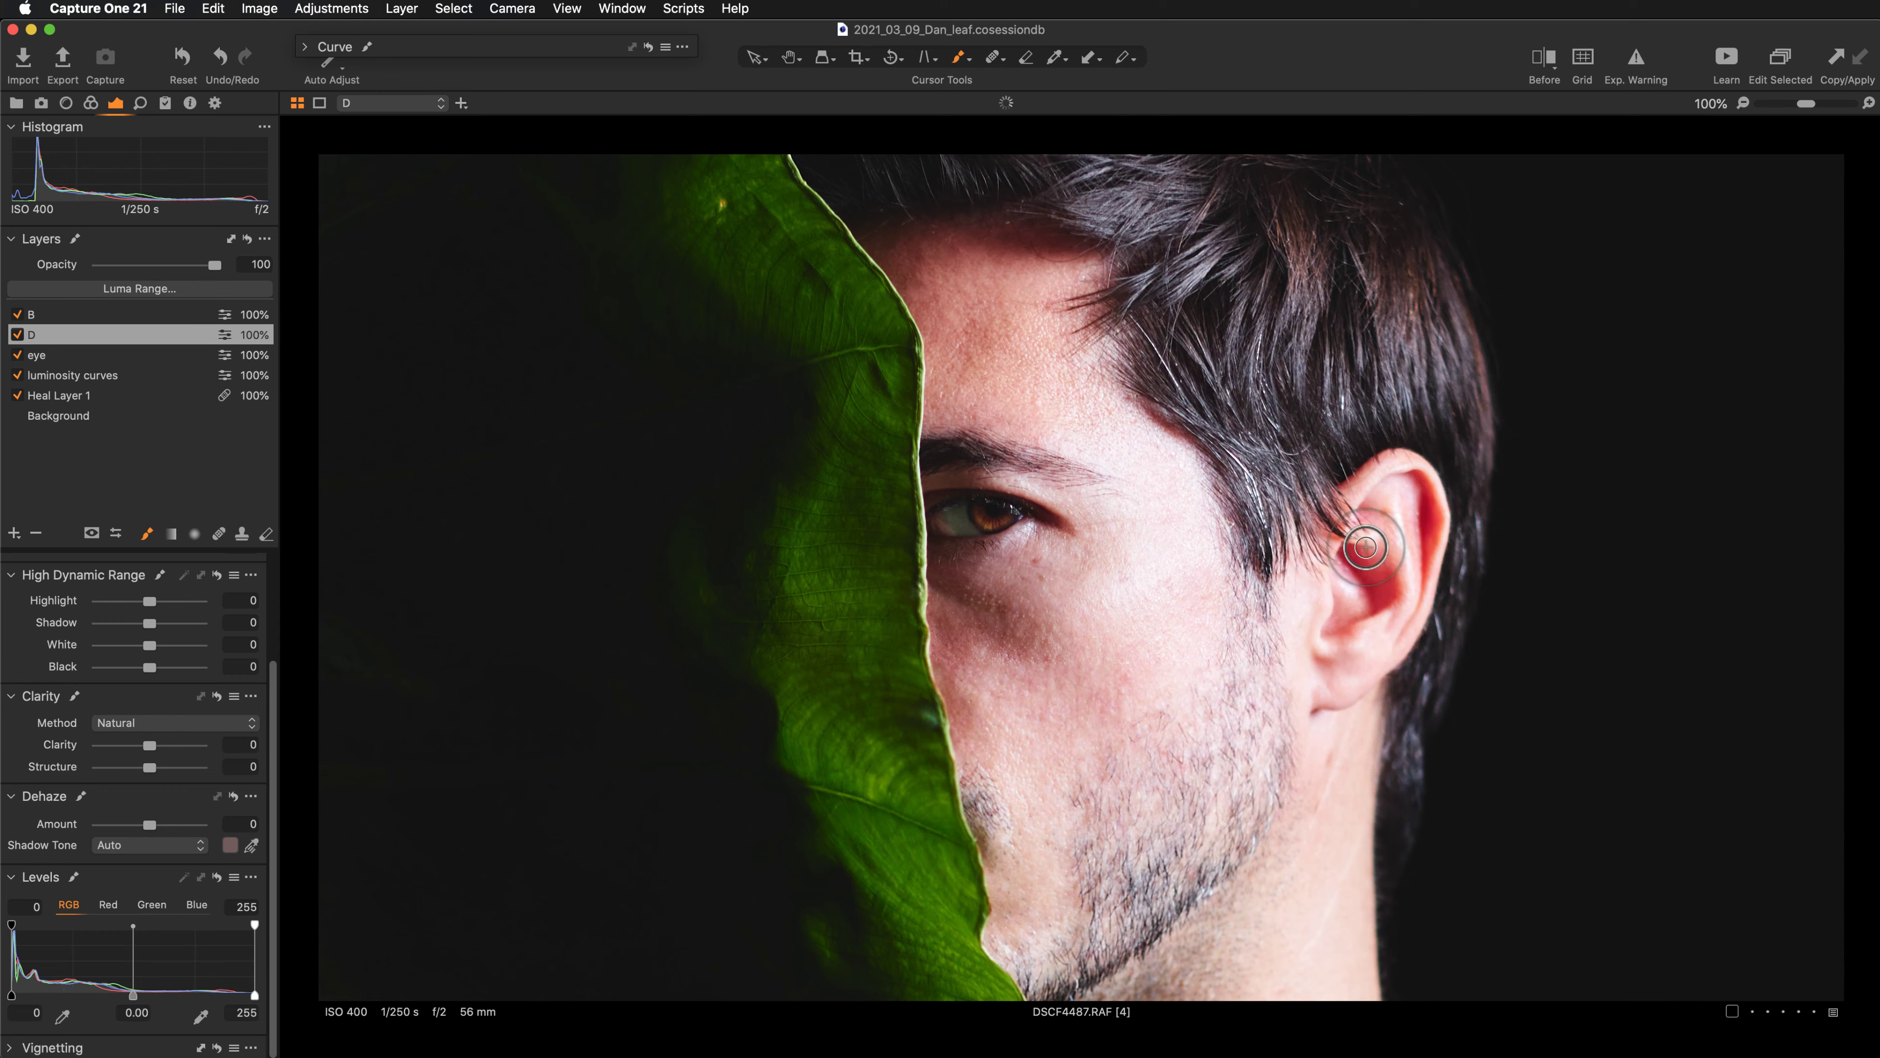
key("super+plus")
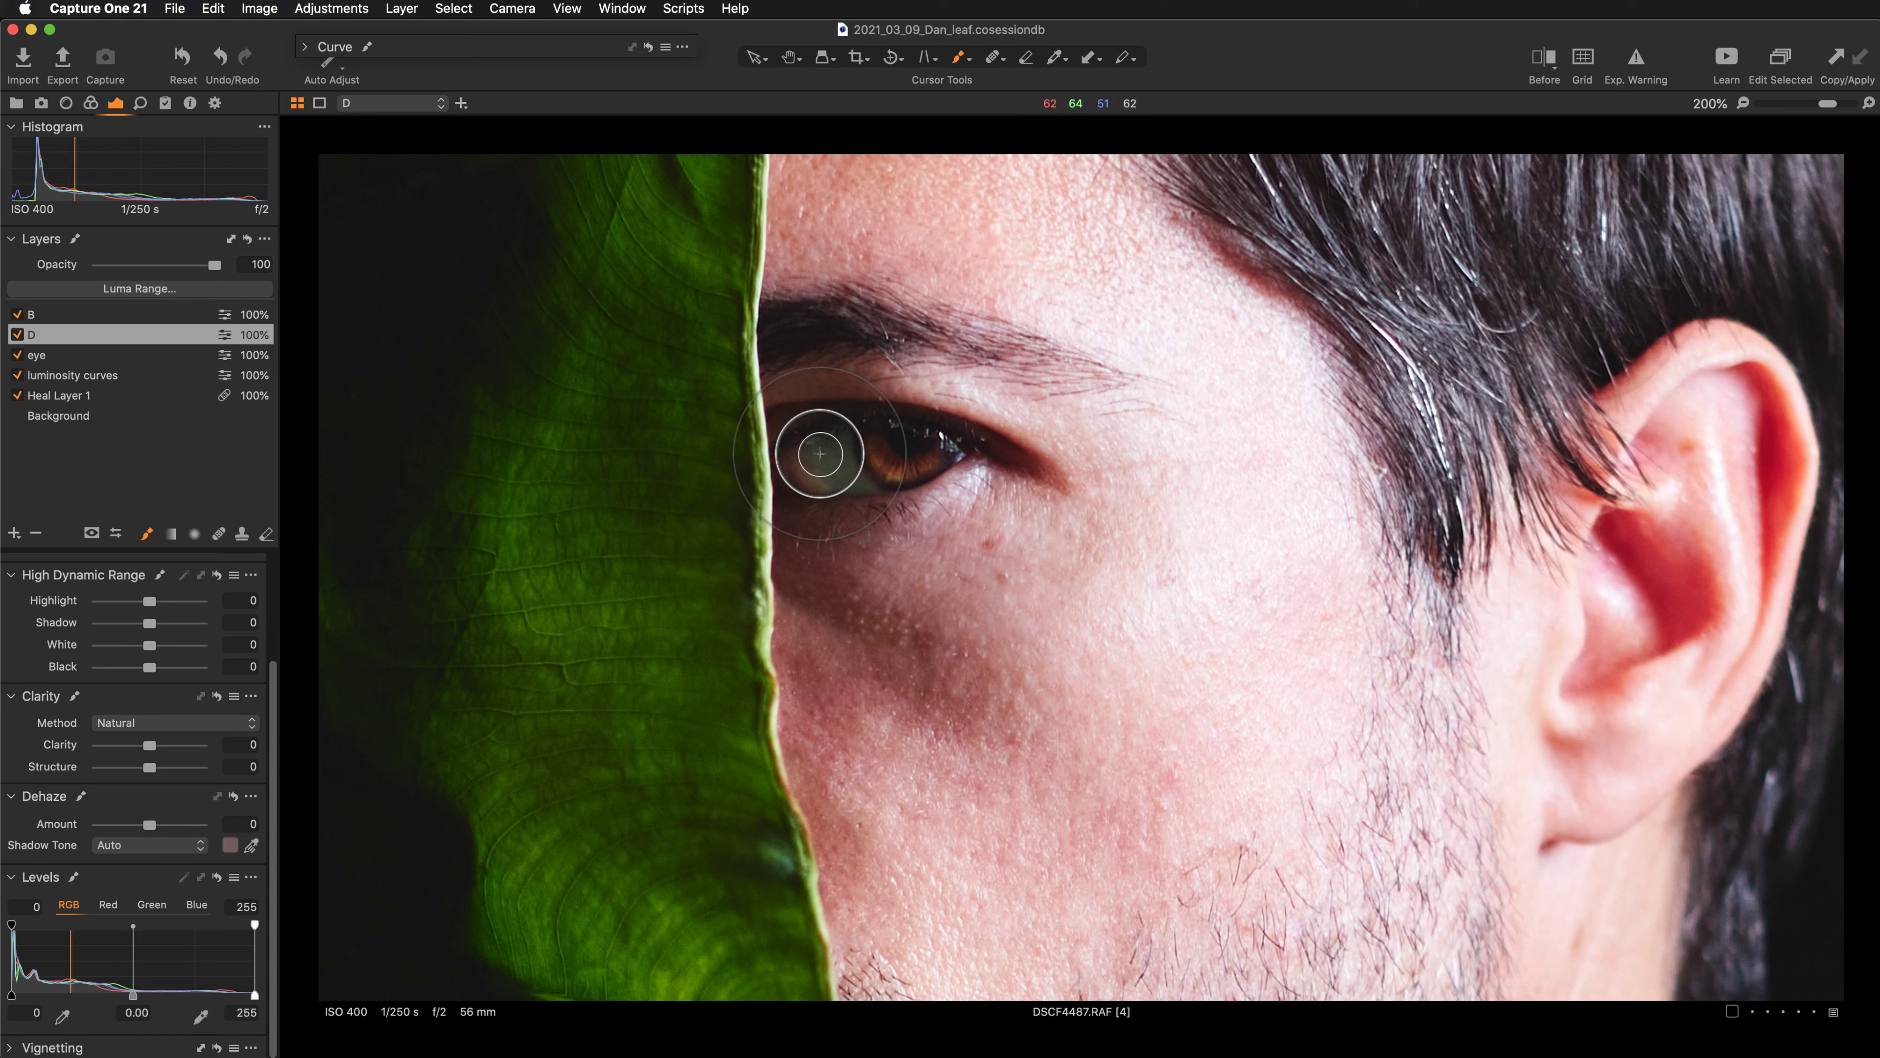
left_click(1103, 464)
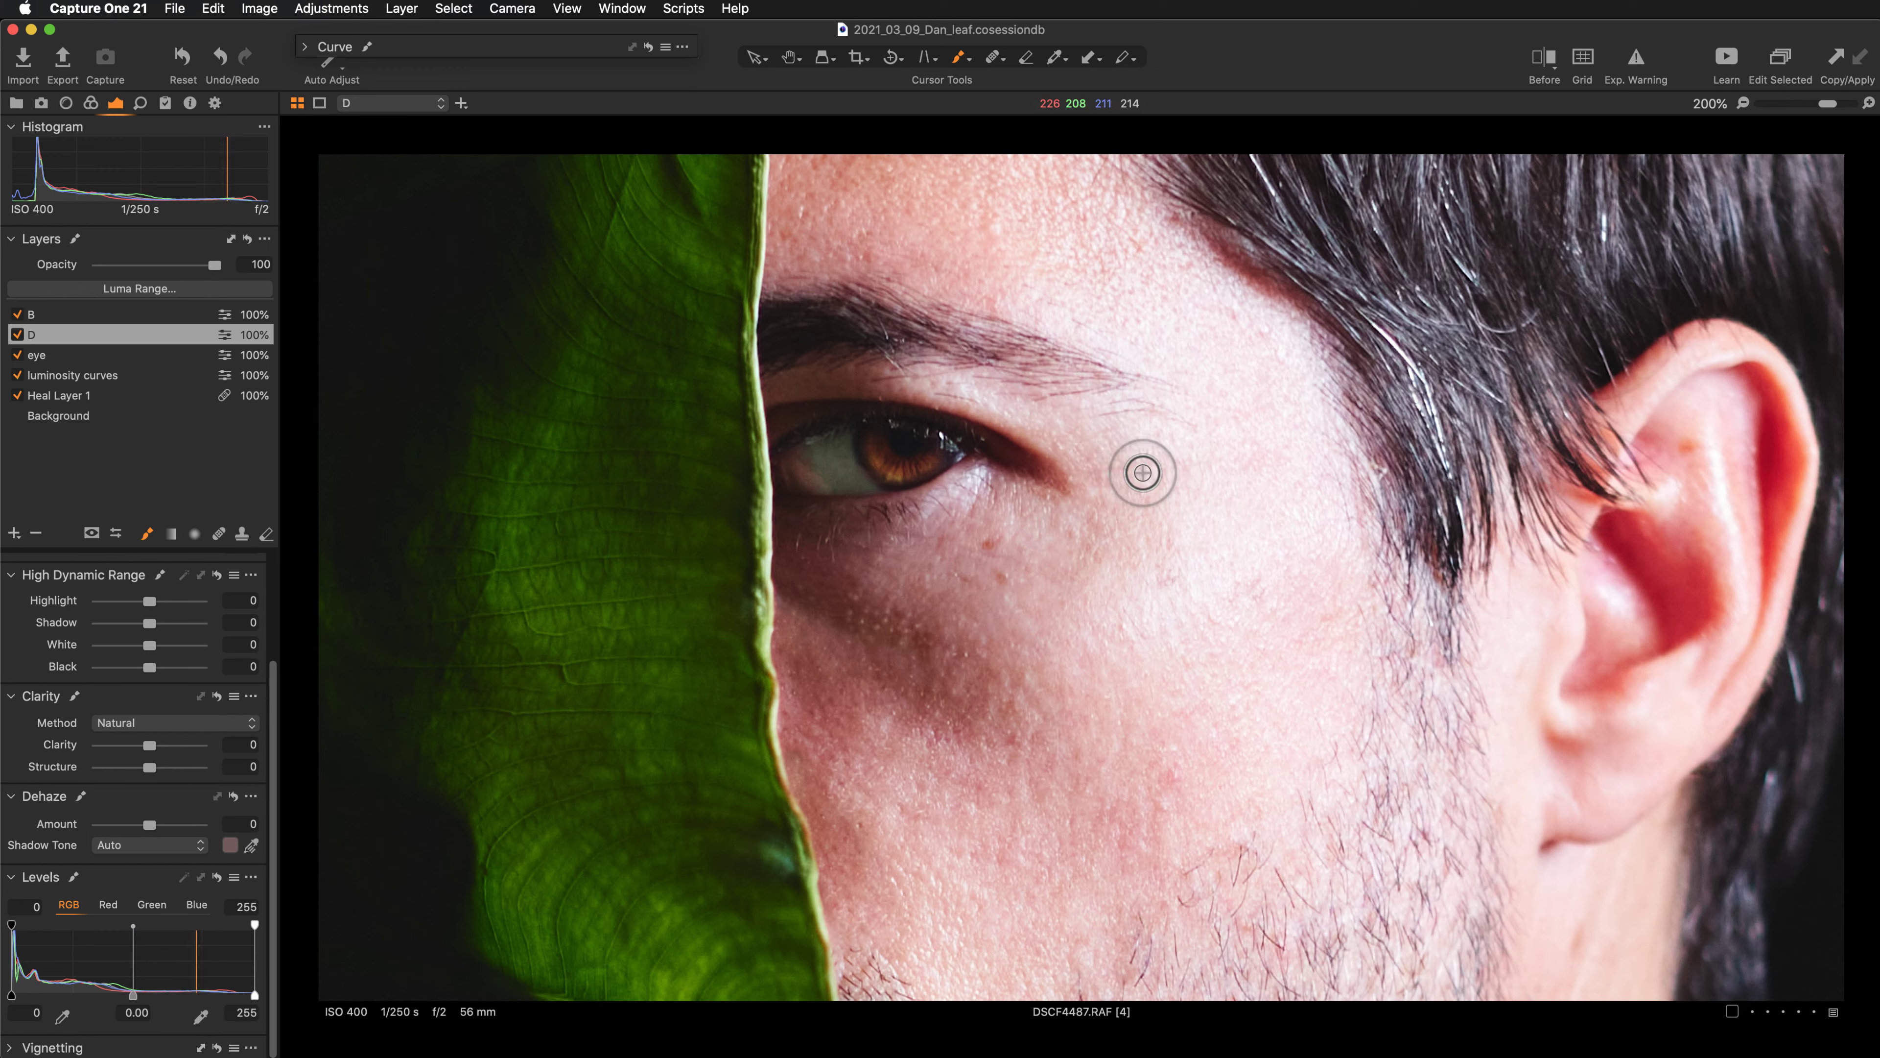
key("super+0")
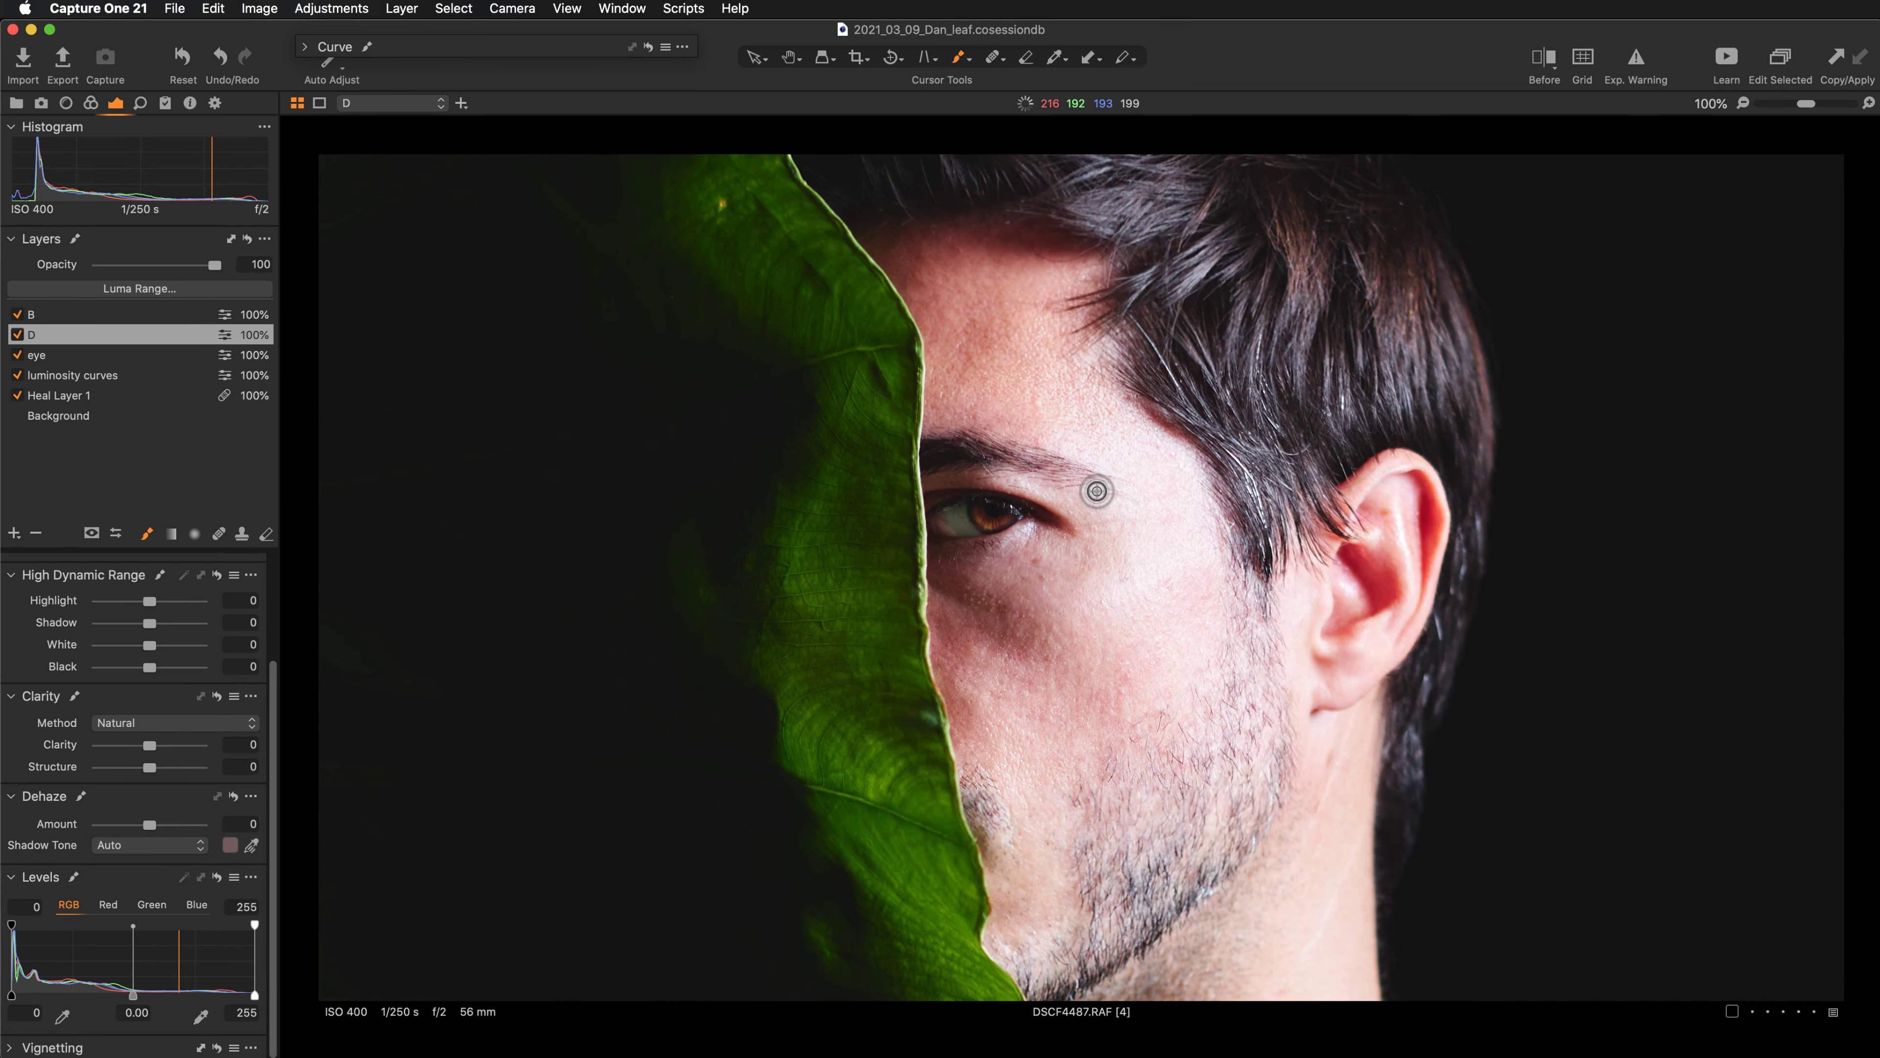
left_click(1129, 618)
left_click_drag(1030, 420, 1085, 727)
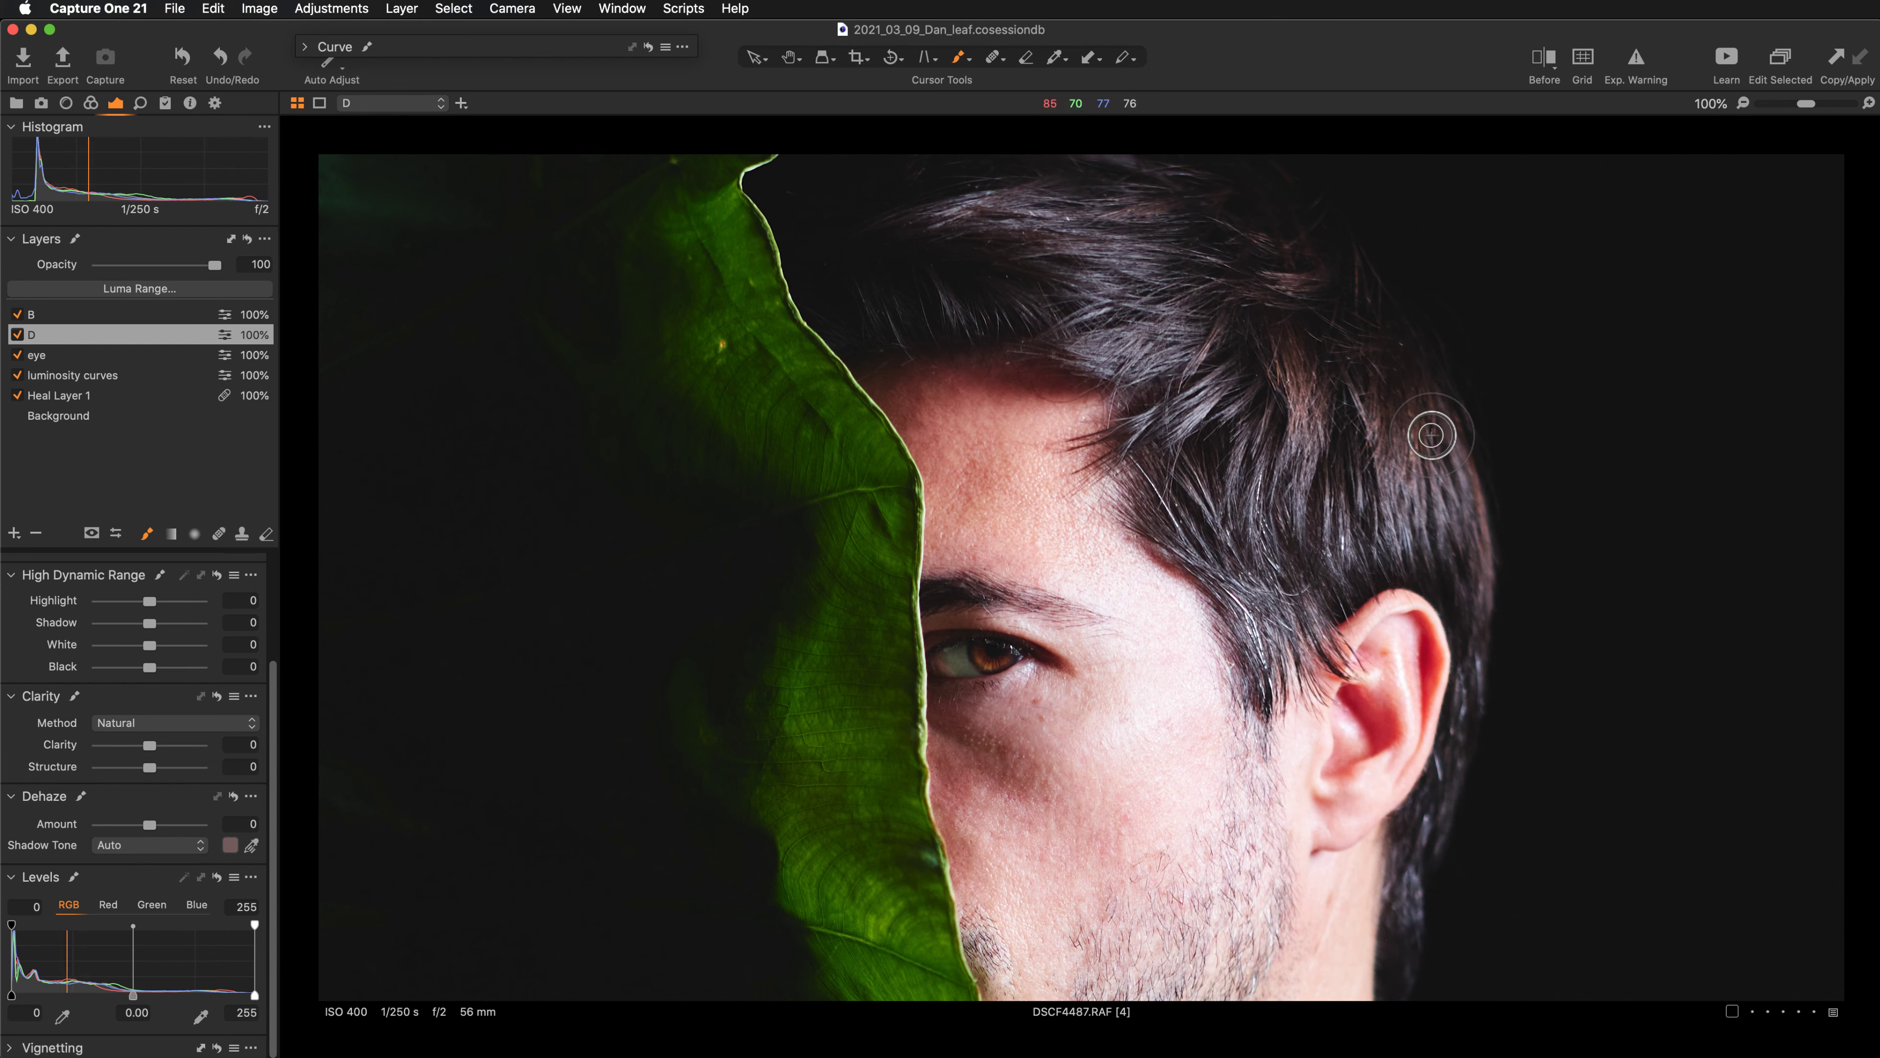
left_click_drag(1169, 441, 1225, 609)
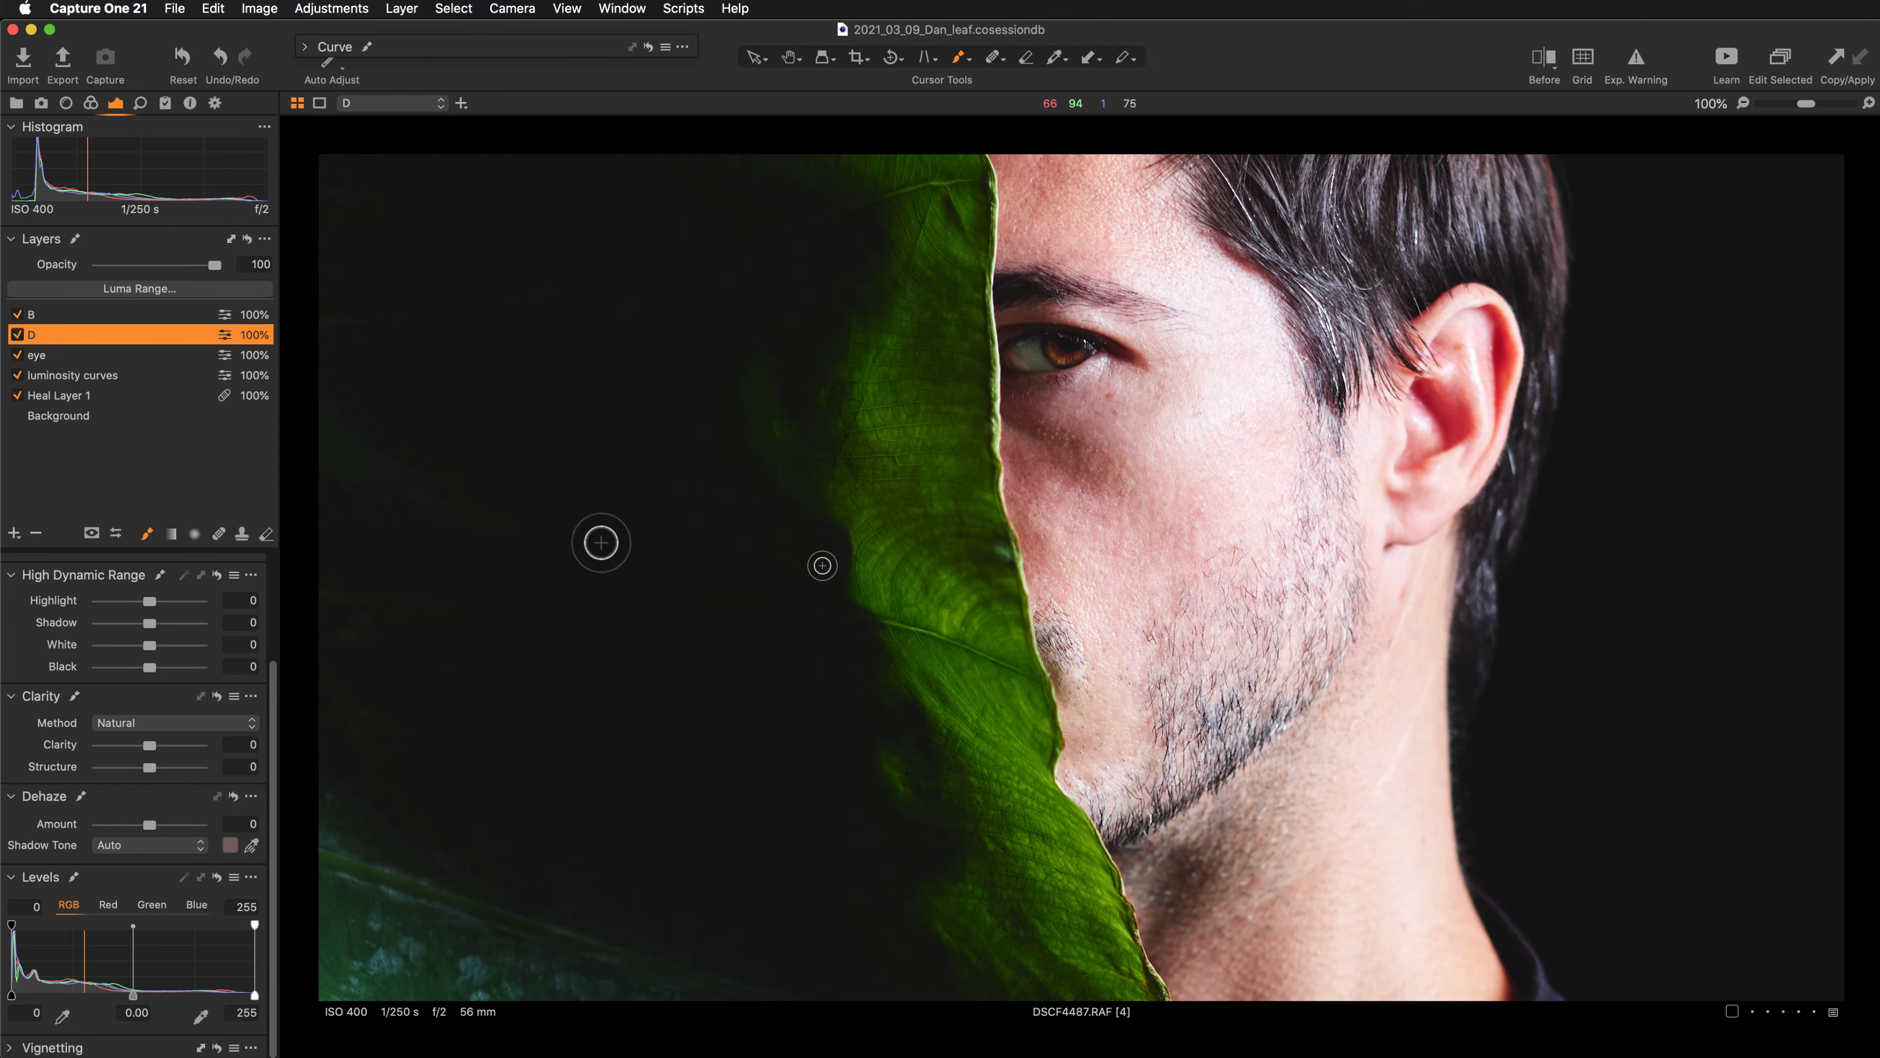
Select the B layer and darken the visible eyebrow with a small brush along its whole length.
left_click(48, 319)
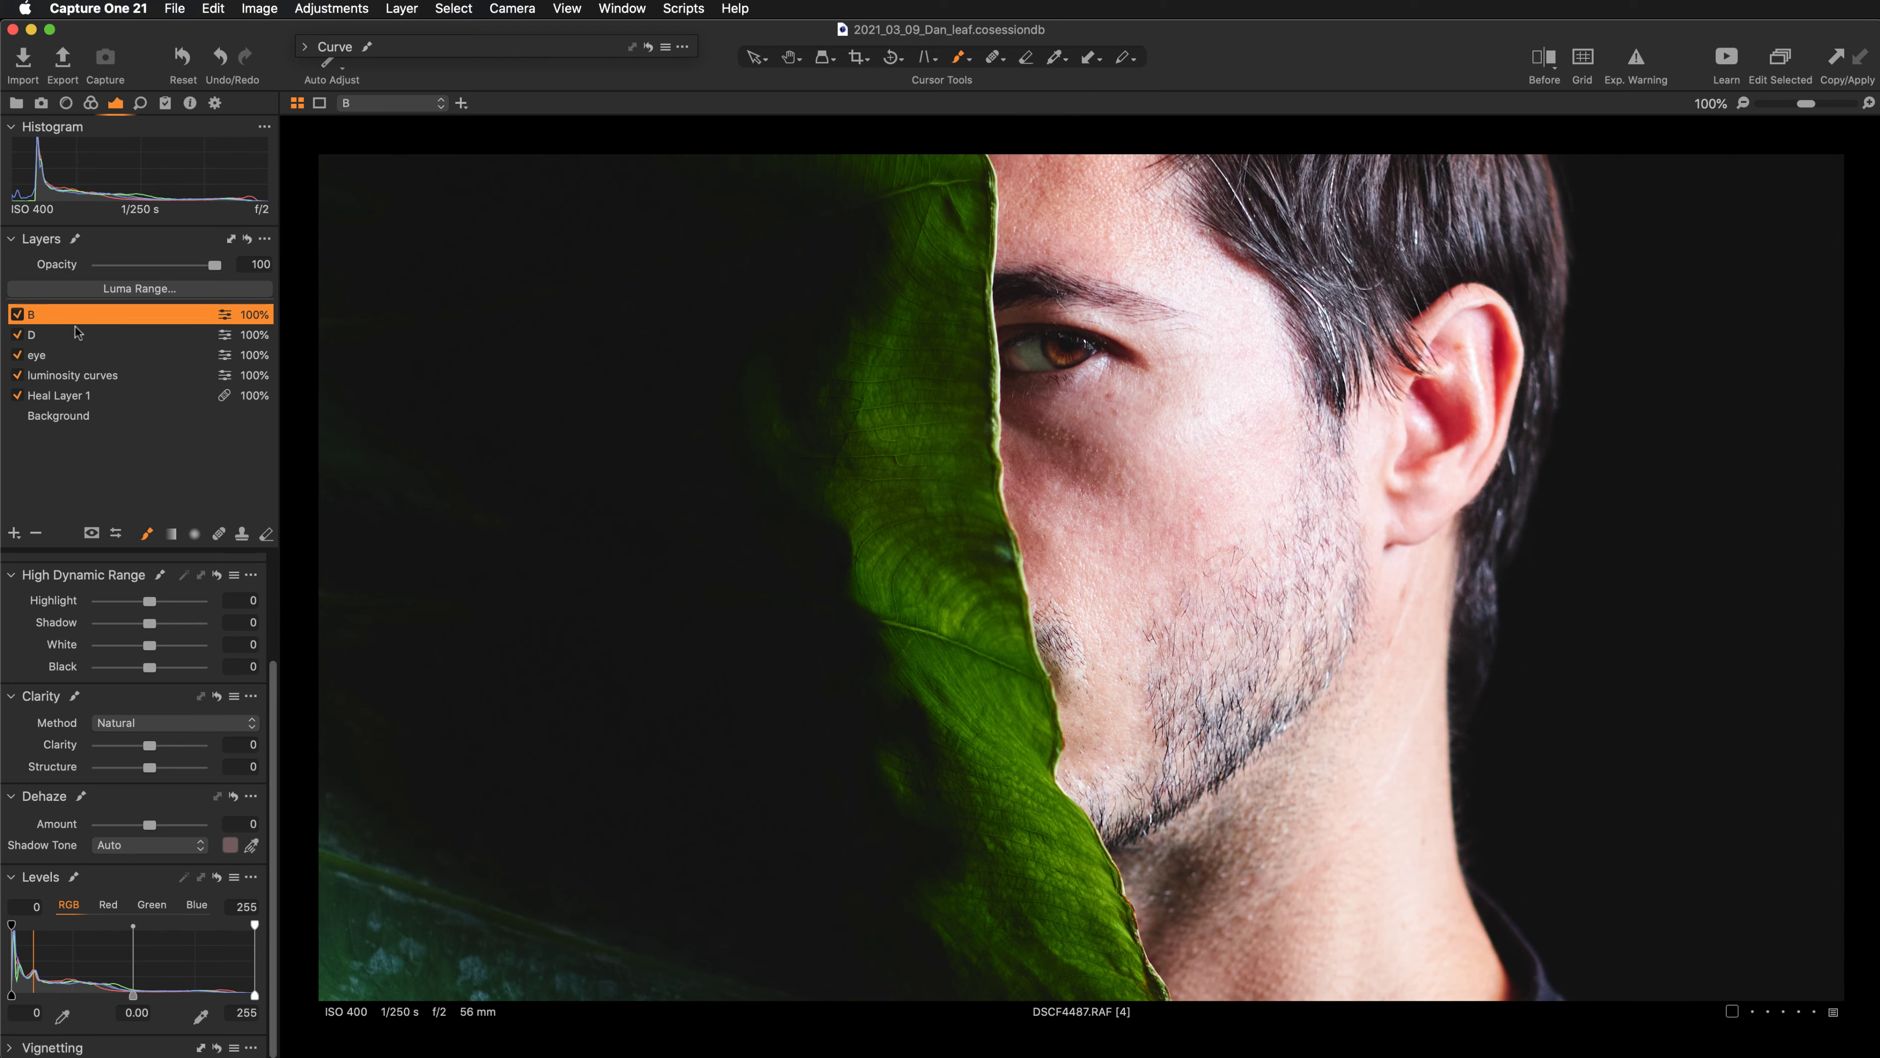
key("bracketright")
key("bracketright")
key("bracketright")
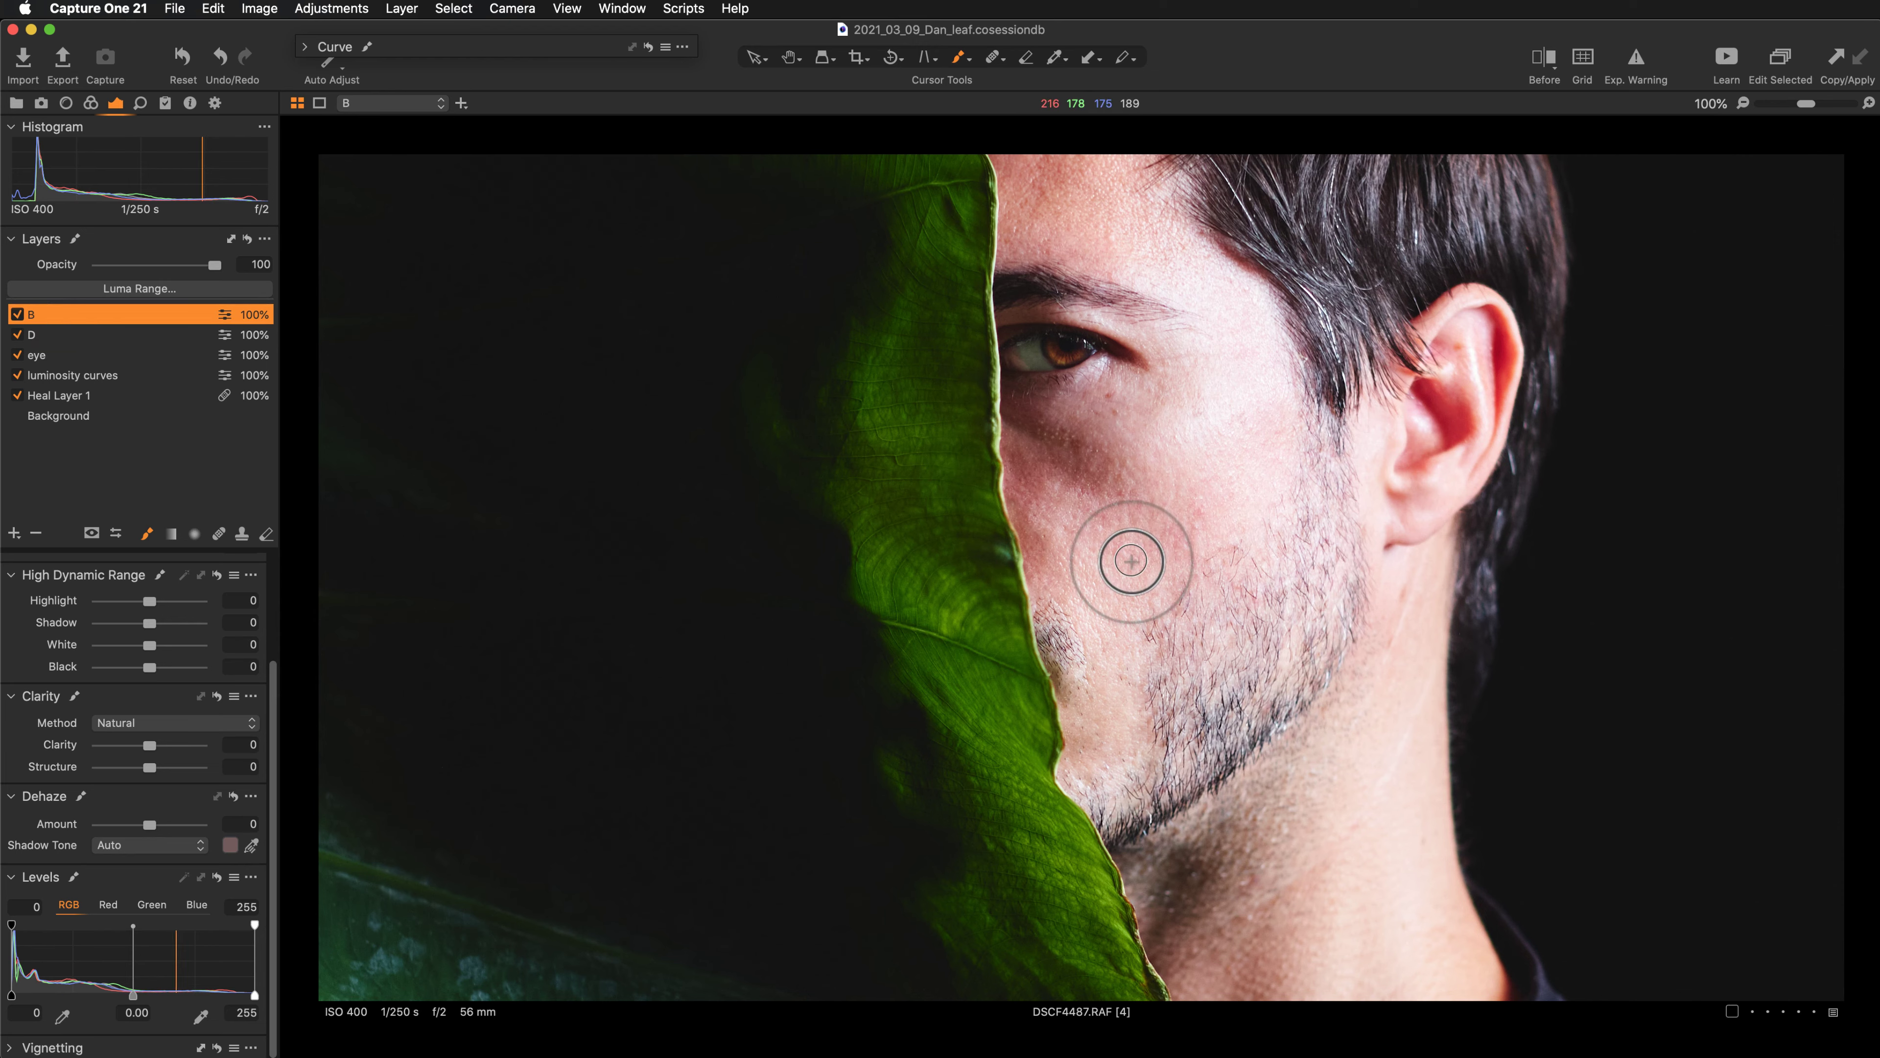
scroll(1131, 557, "up", 2)
scroll(1137, 559, "down", 3)
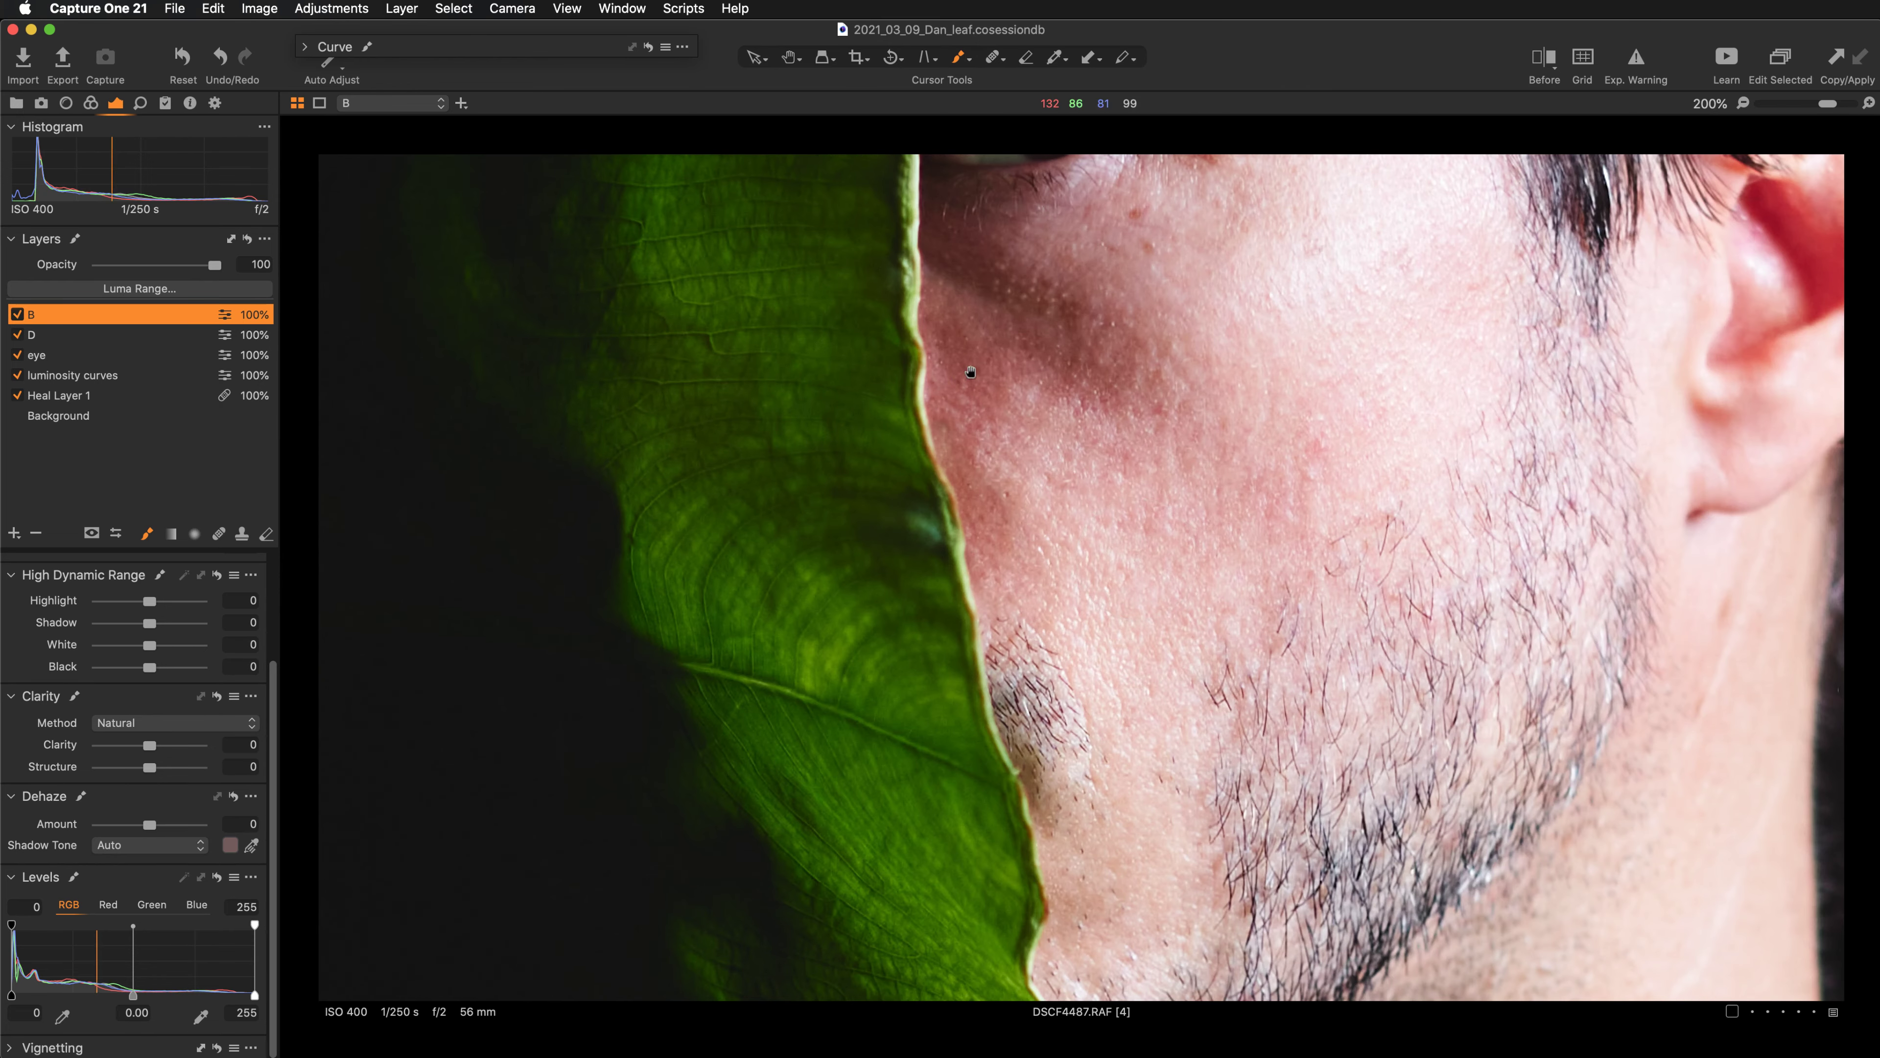
scroll(1067, 595, "up", 3)
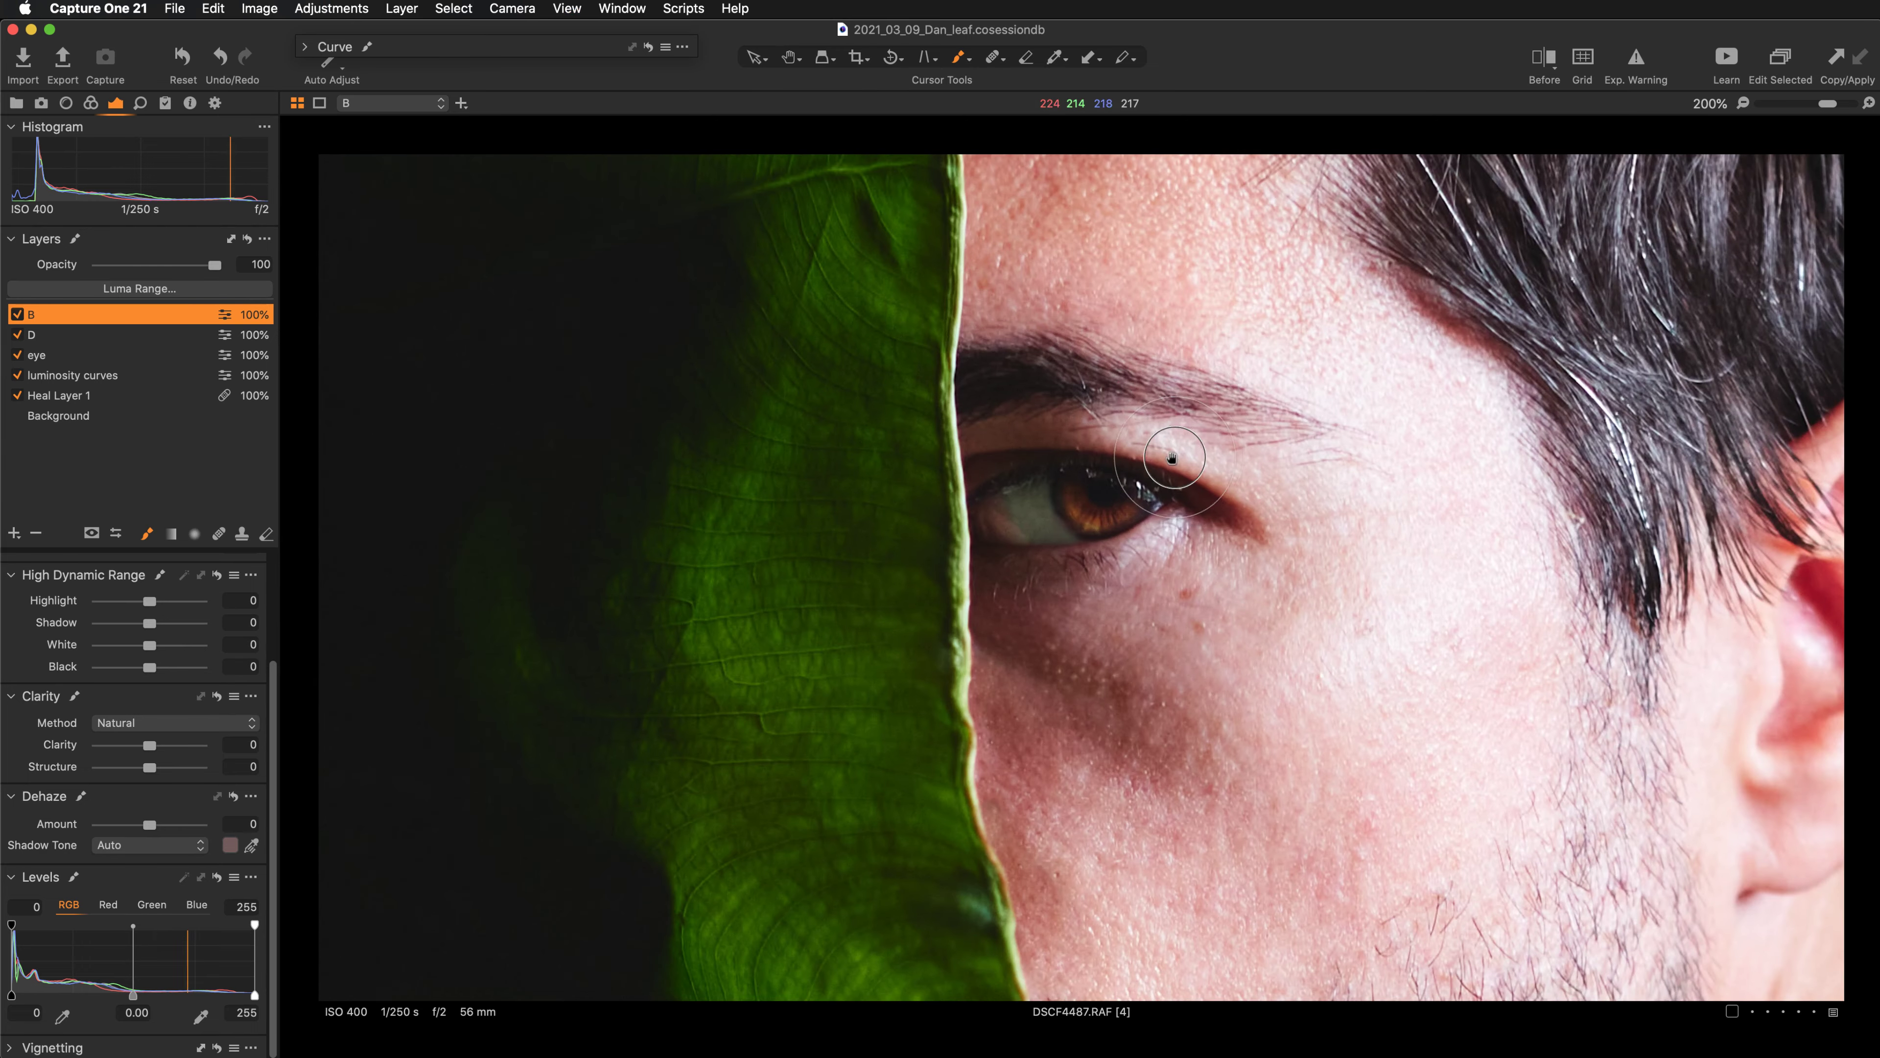
scroll(807, 415, "right", 5)
key("bracketleft")
key("bracketleft")
key("bracketleft")
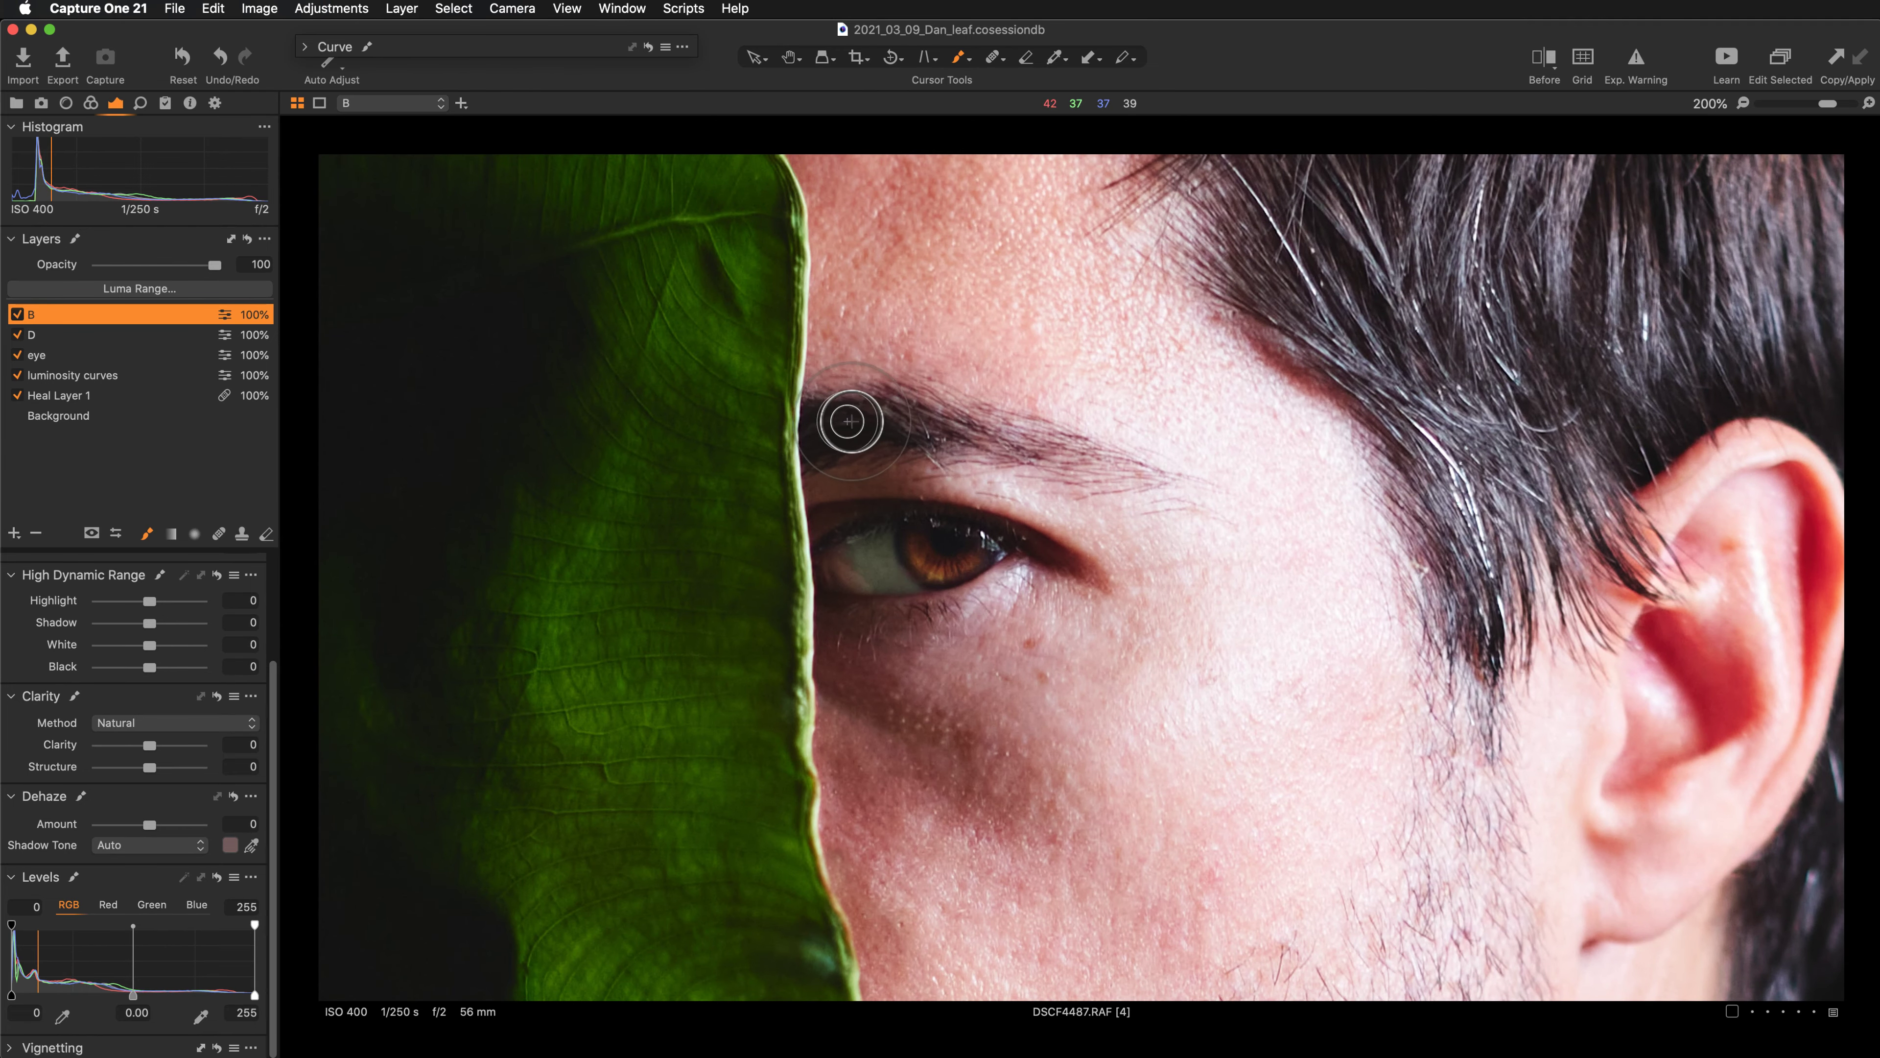
mouse_move(873, 420)
left_mouse_down()
mouse_move(1082, 453)
mouse_move(1150, 508)
mouse_move(1171, 464)
left_mouse_up()
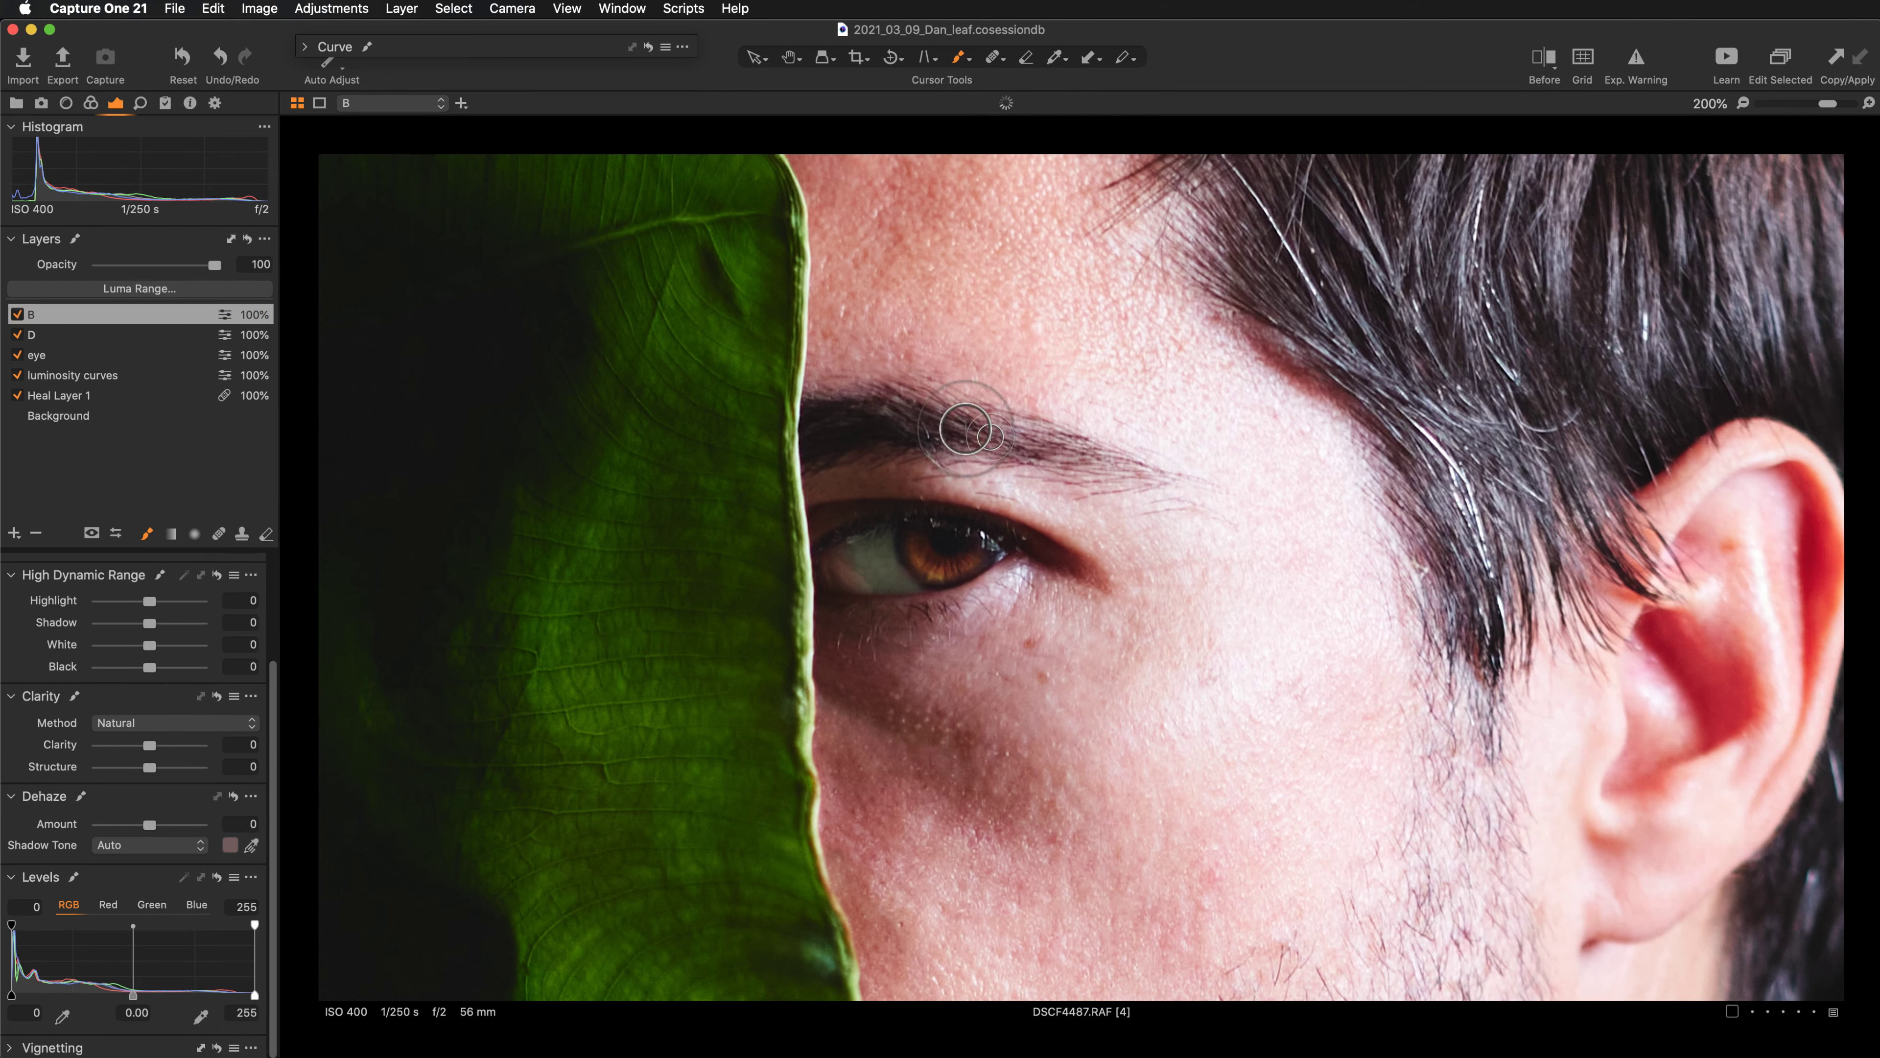
Darken the bearded jawline and the neck down to the collar by brushing on the B layer.
scroll(969, 426, "up", 5)
key("super+minus")
scroll(1094, 440, "down", 5)
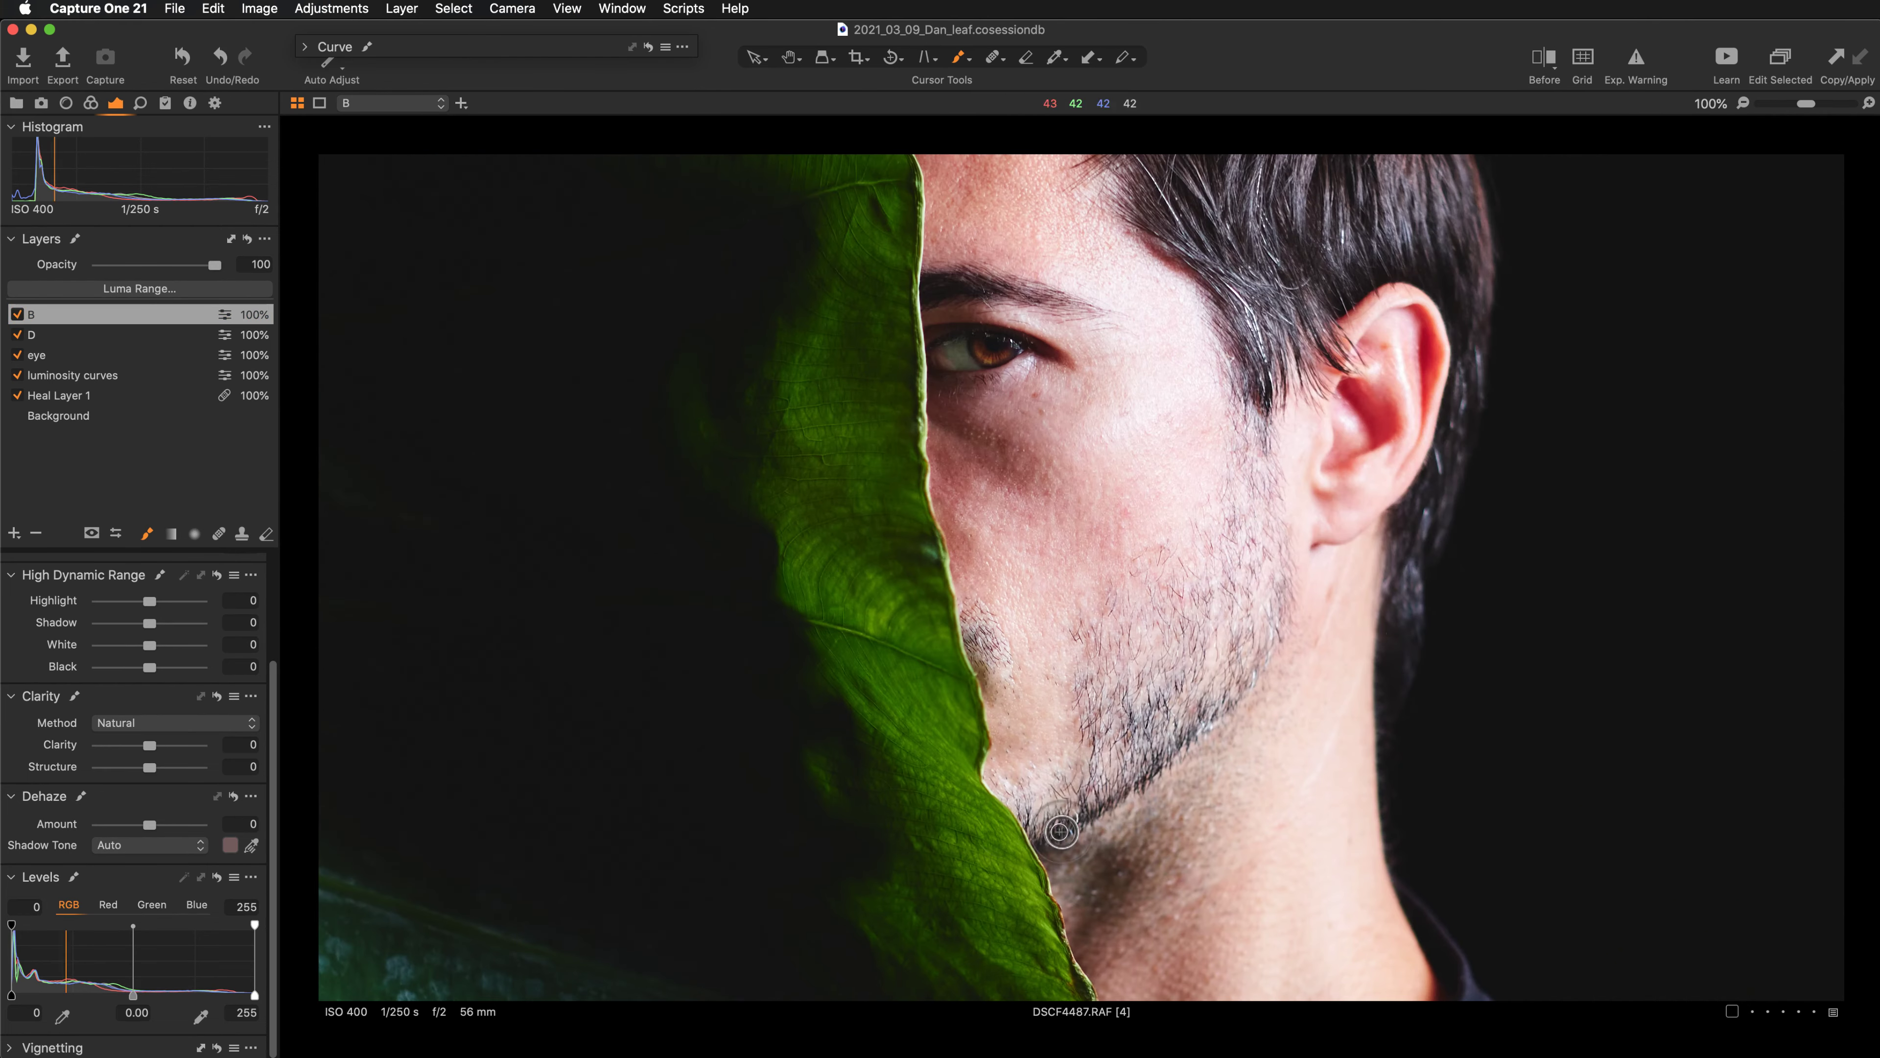
scroll(1185, 607, "down", 5)
scroll(1091, 544, "up", 4)
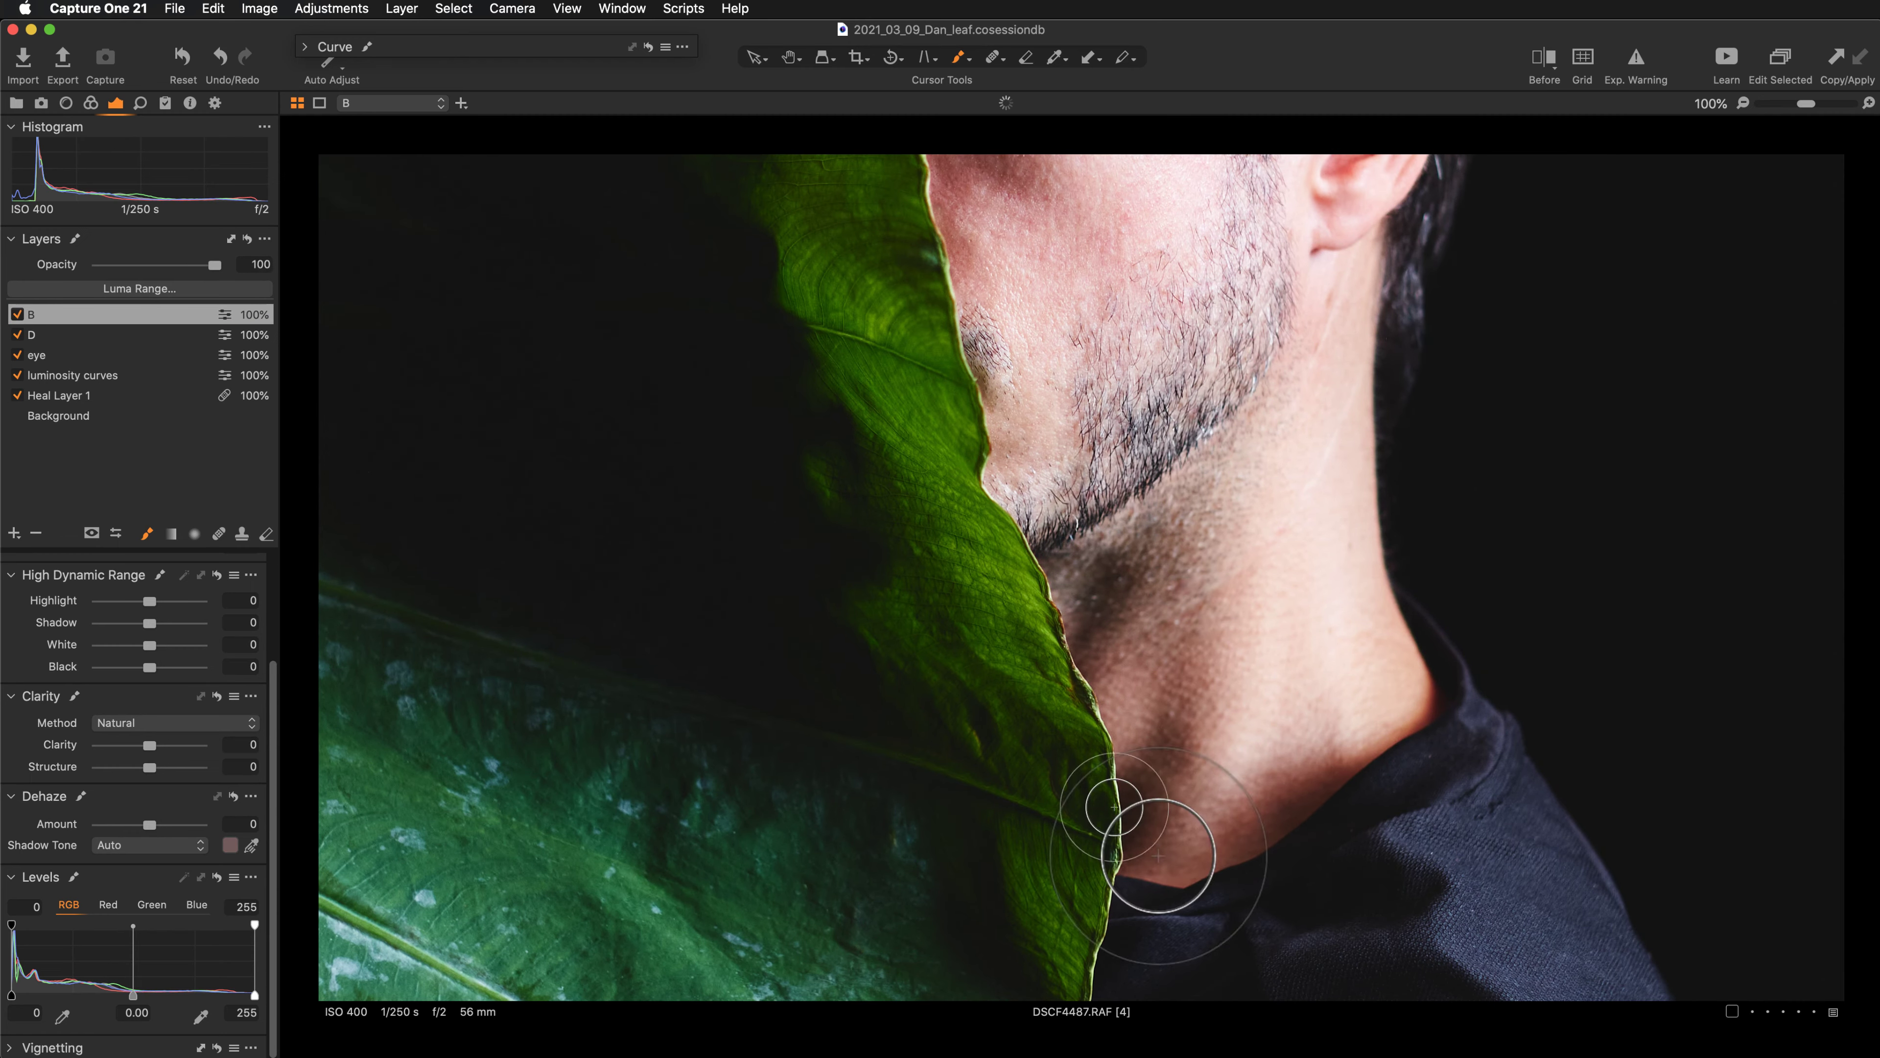
scroll(1456, 550, "up", 2)
key("super+minus")
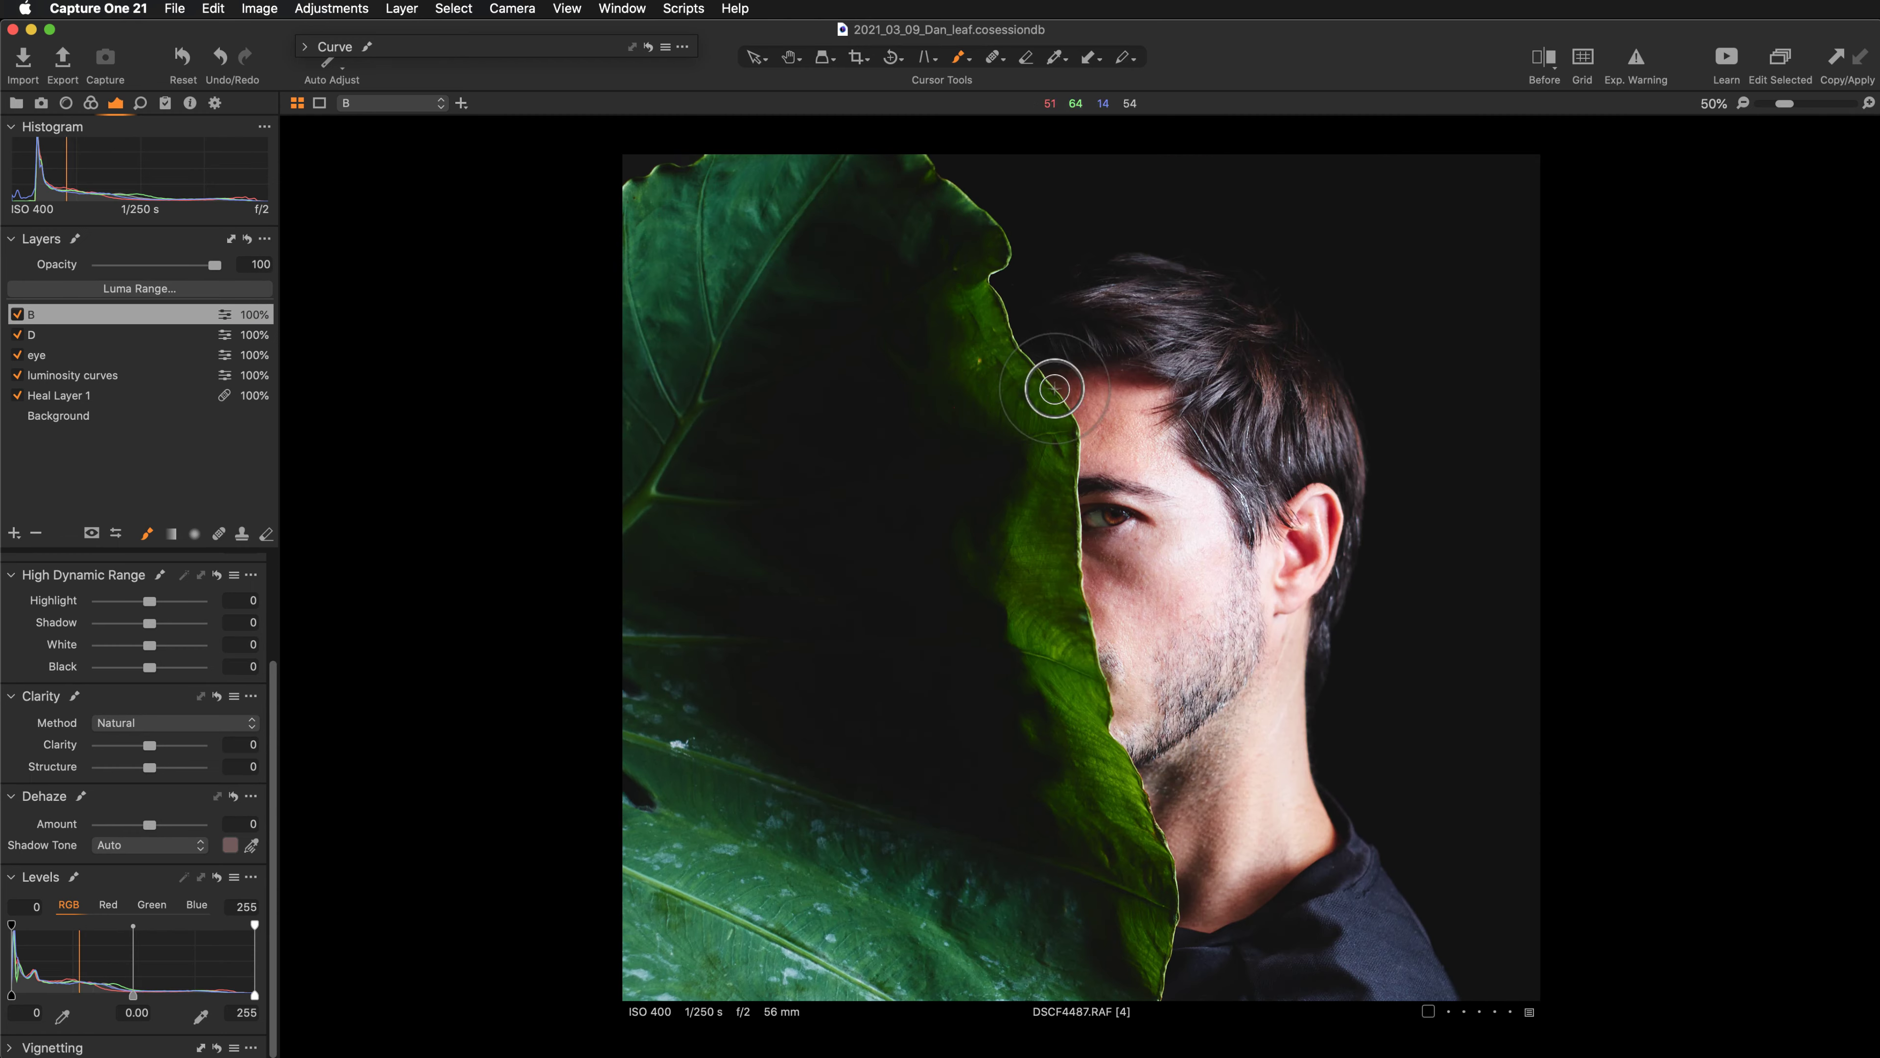
Inspect the painted masks of the B and D layers with the mask overlay, and hide the overlay again.
key("m")
key("m")
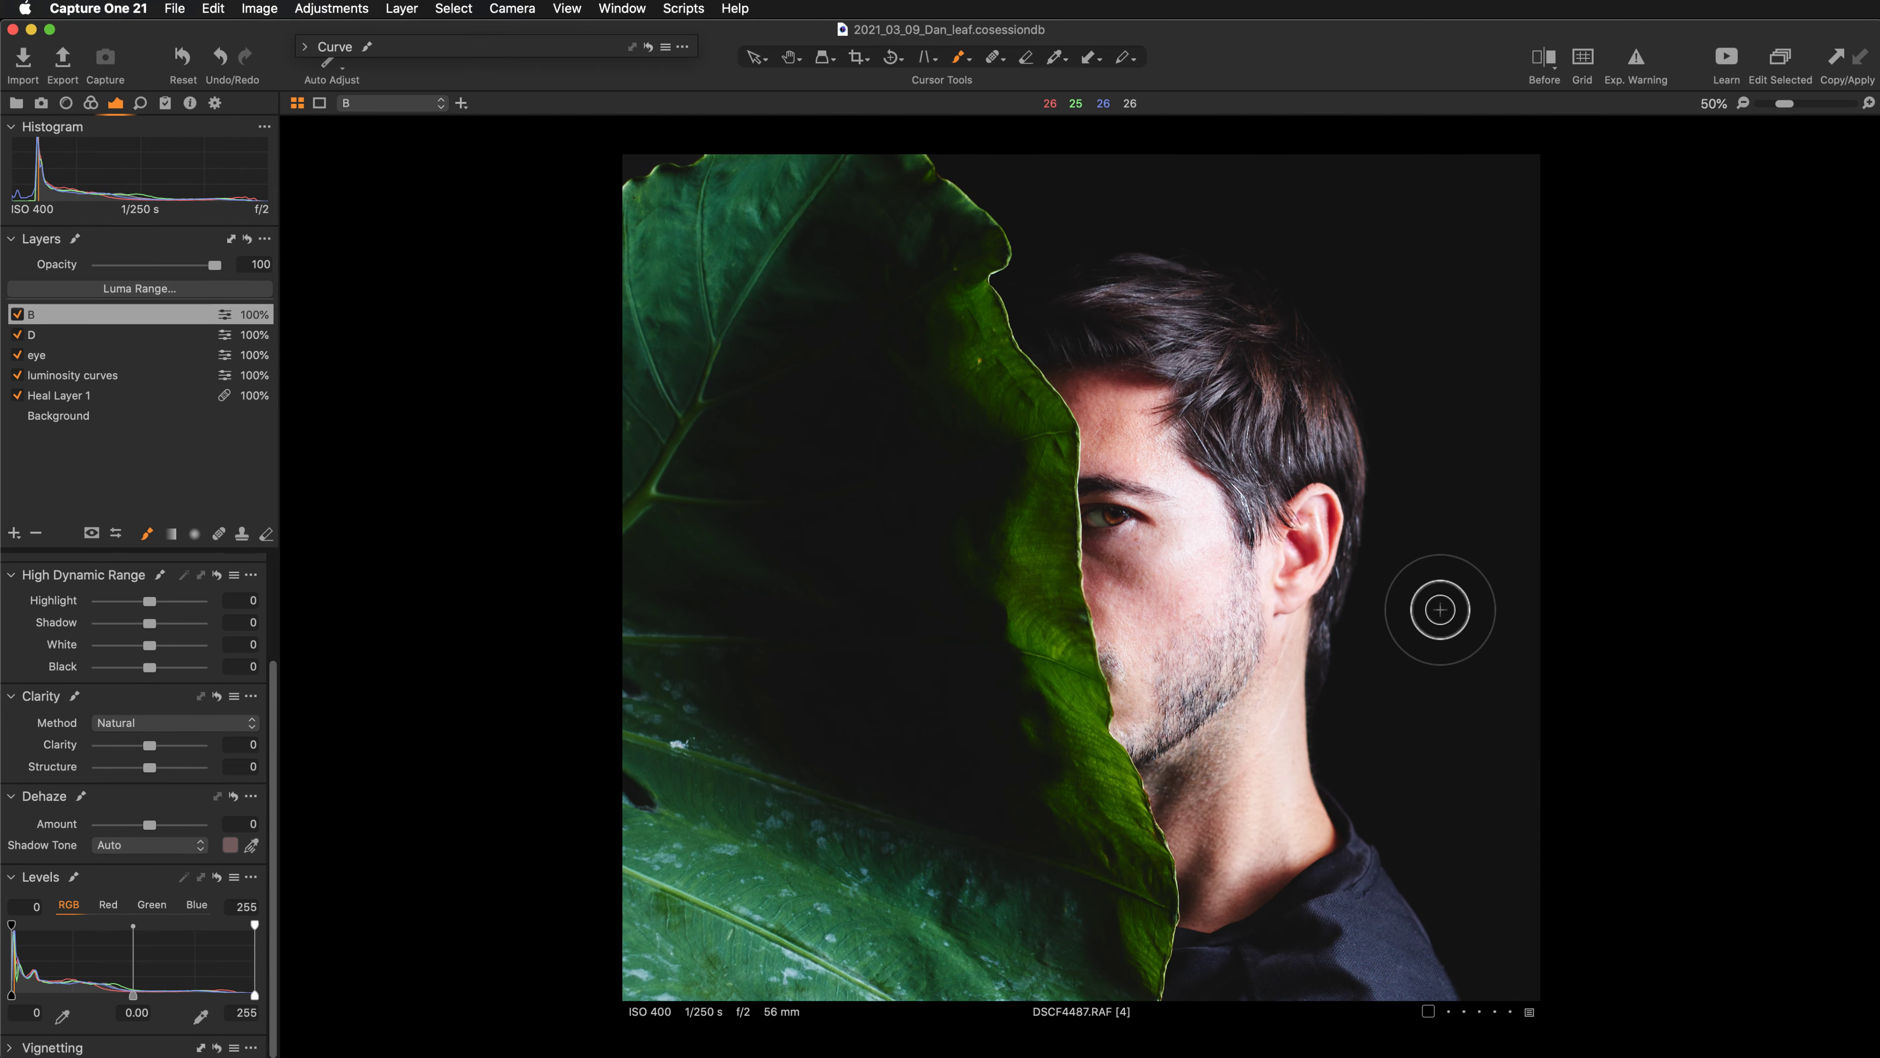
key("m")
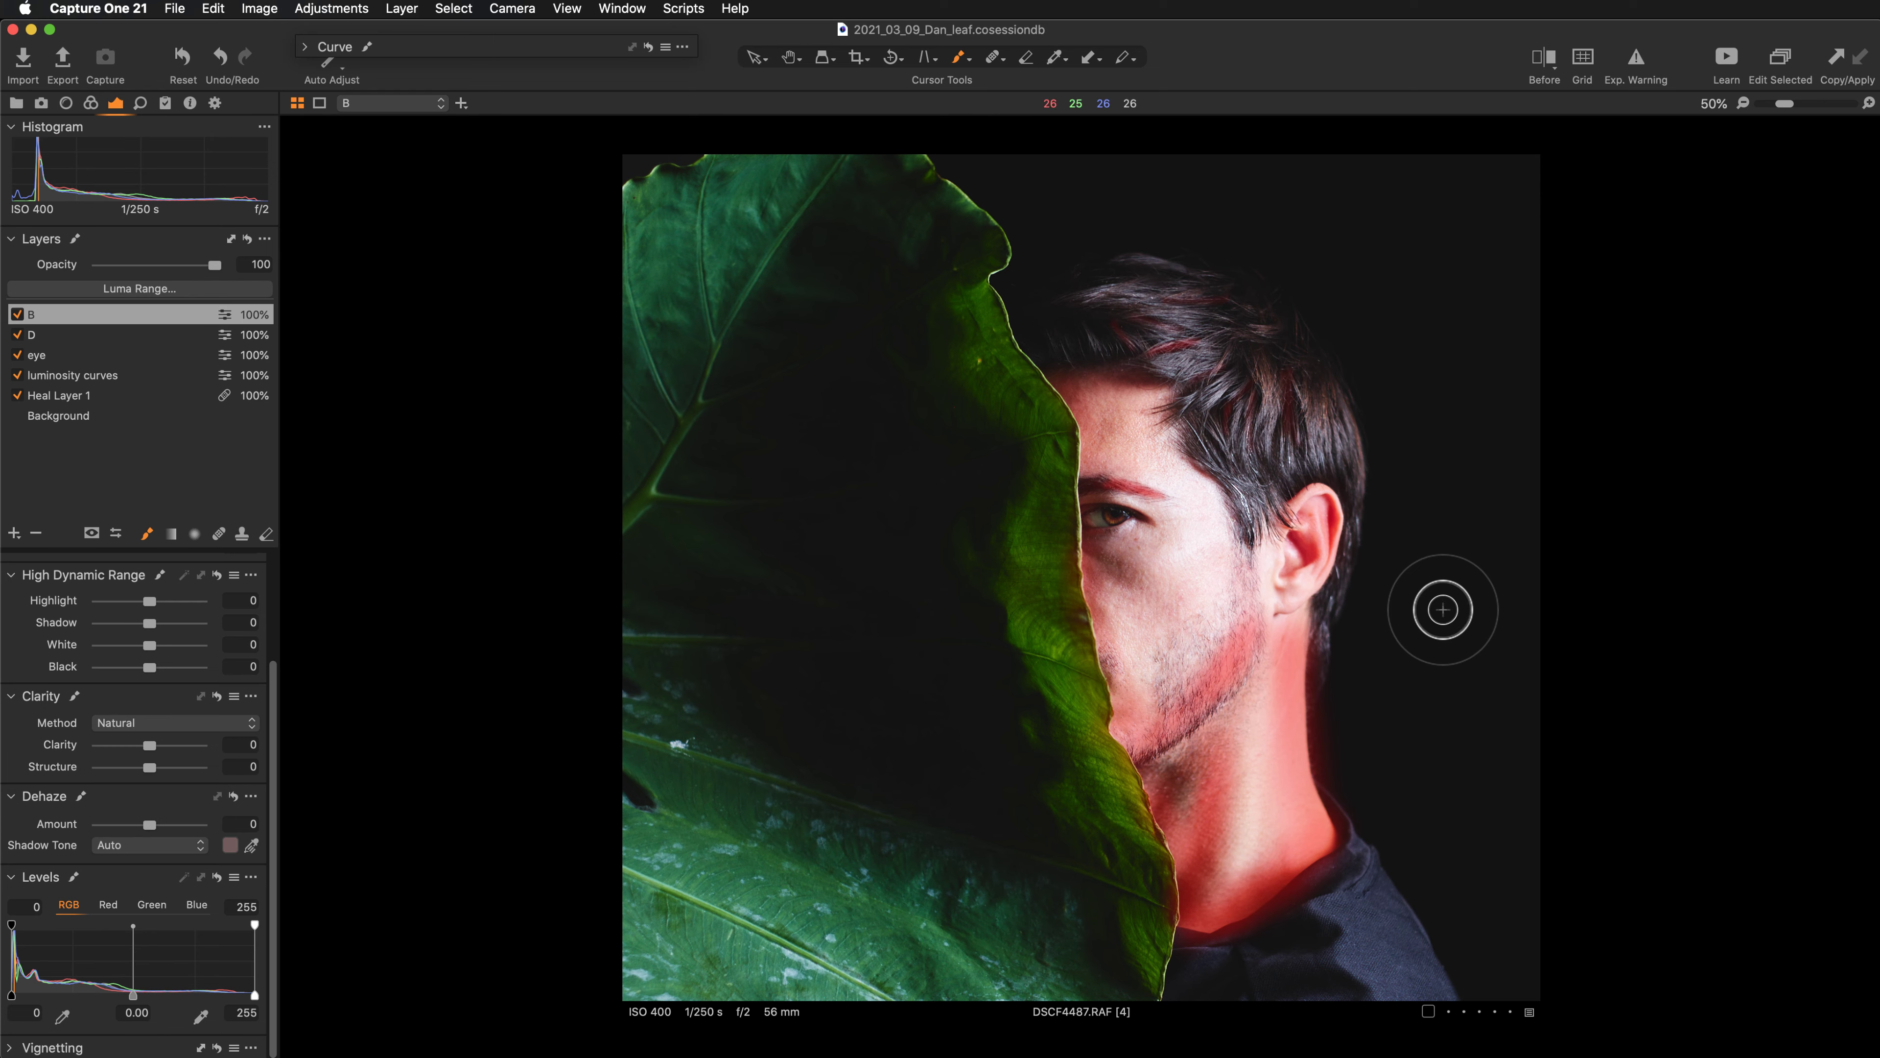
left_click(65, 339)
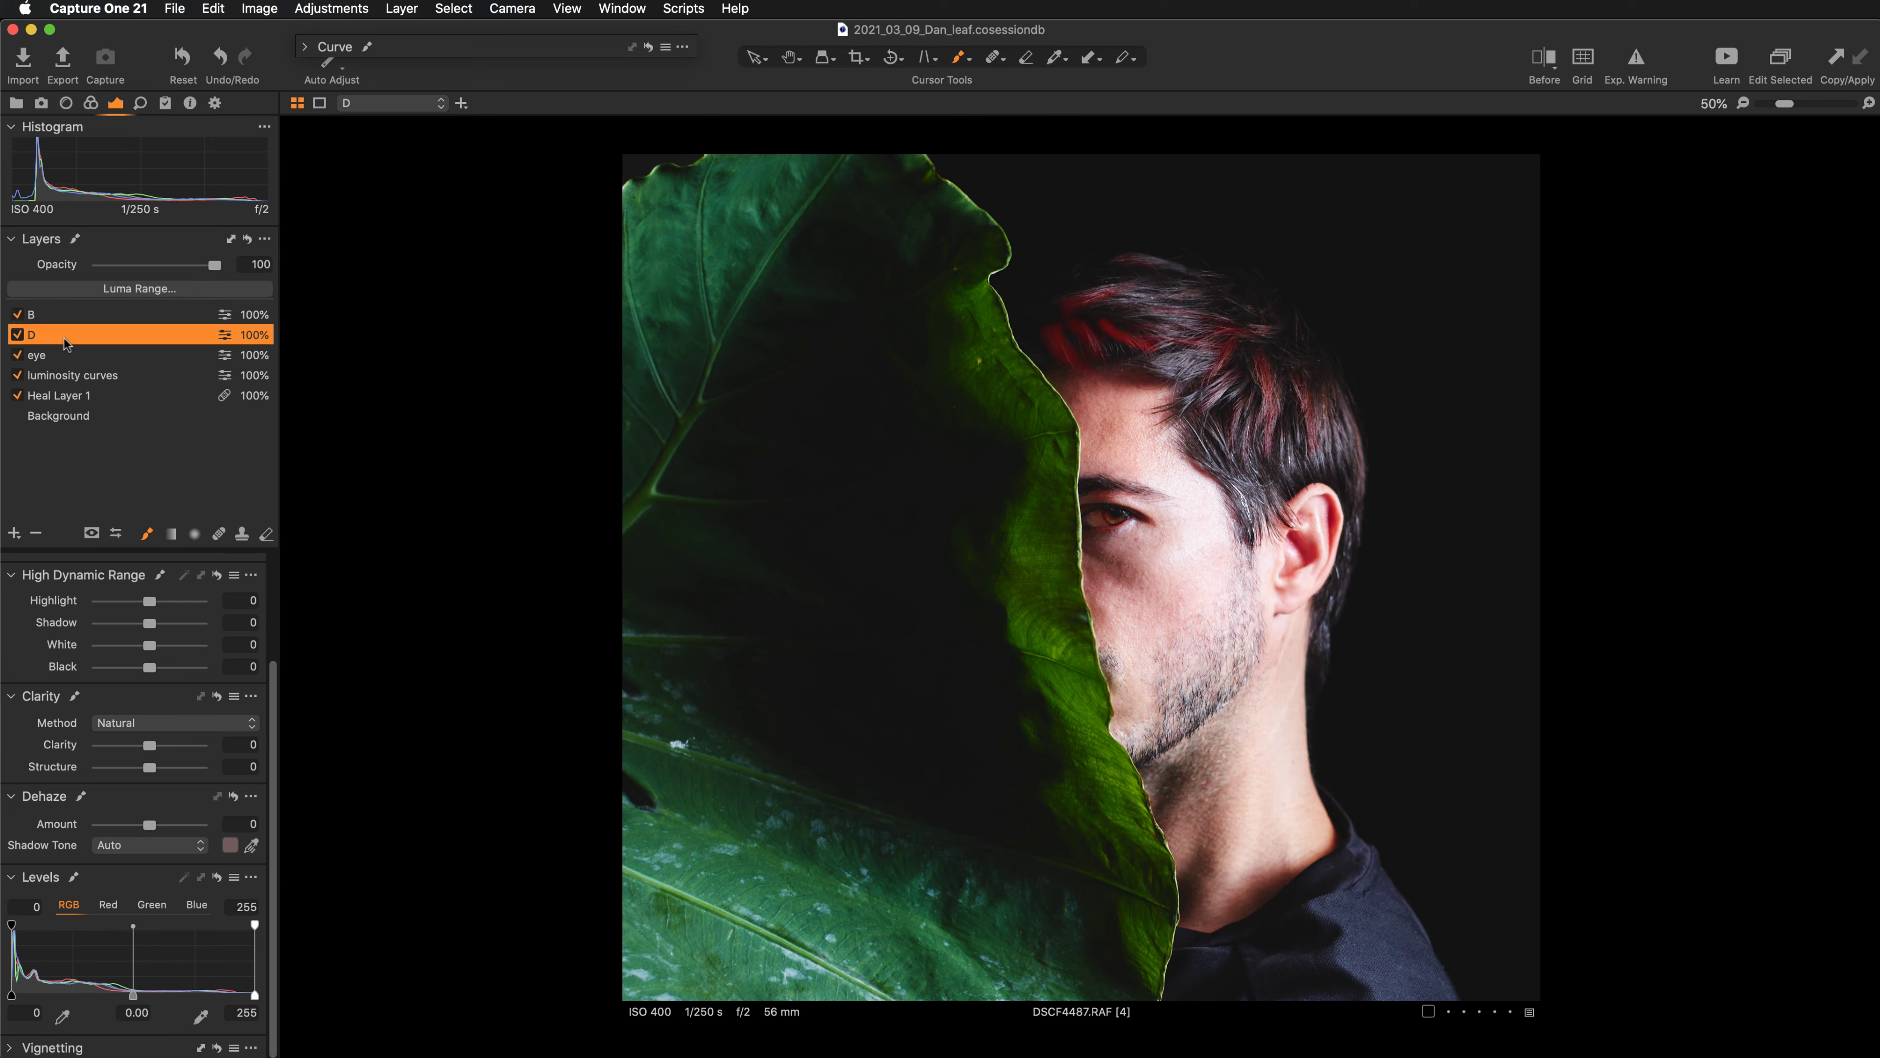
key("m")
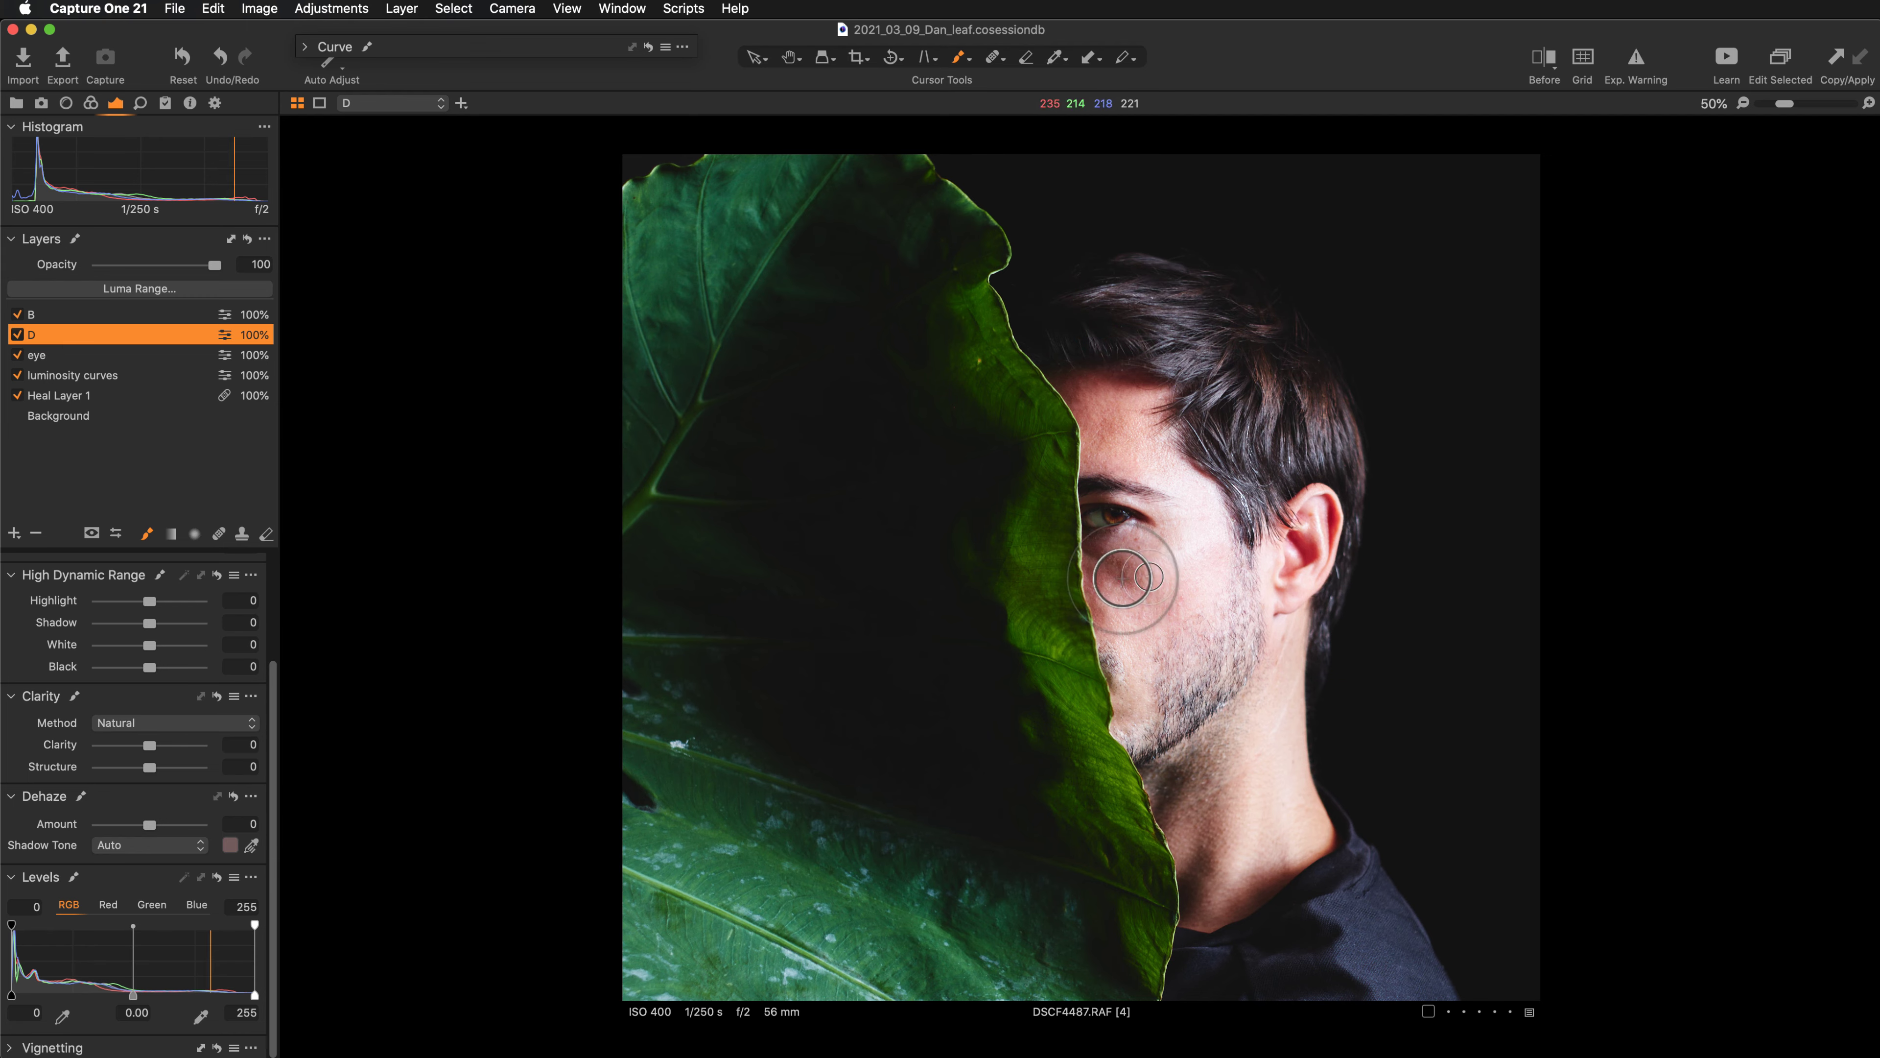
Compare the whole photo before and after editing with the split view slider, and leave the comparison.
key("super+0")
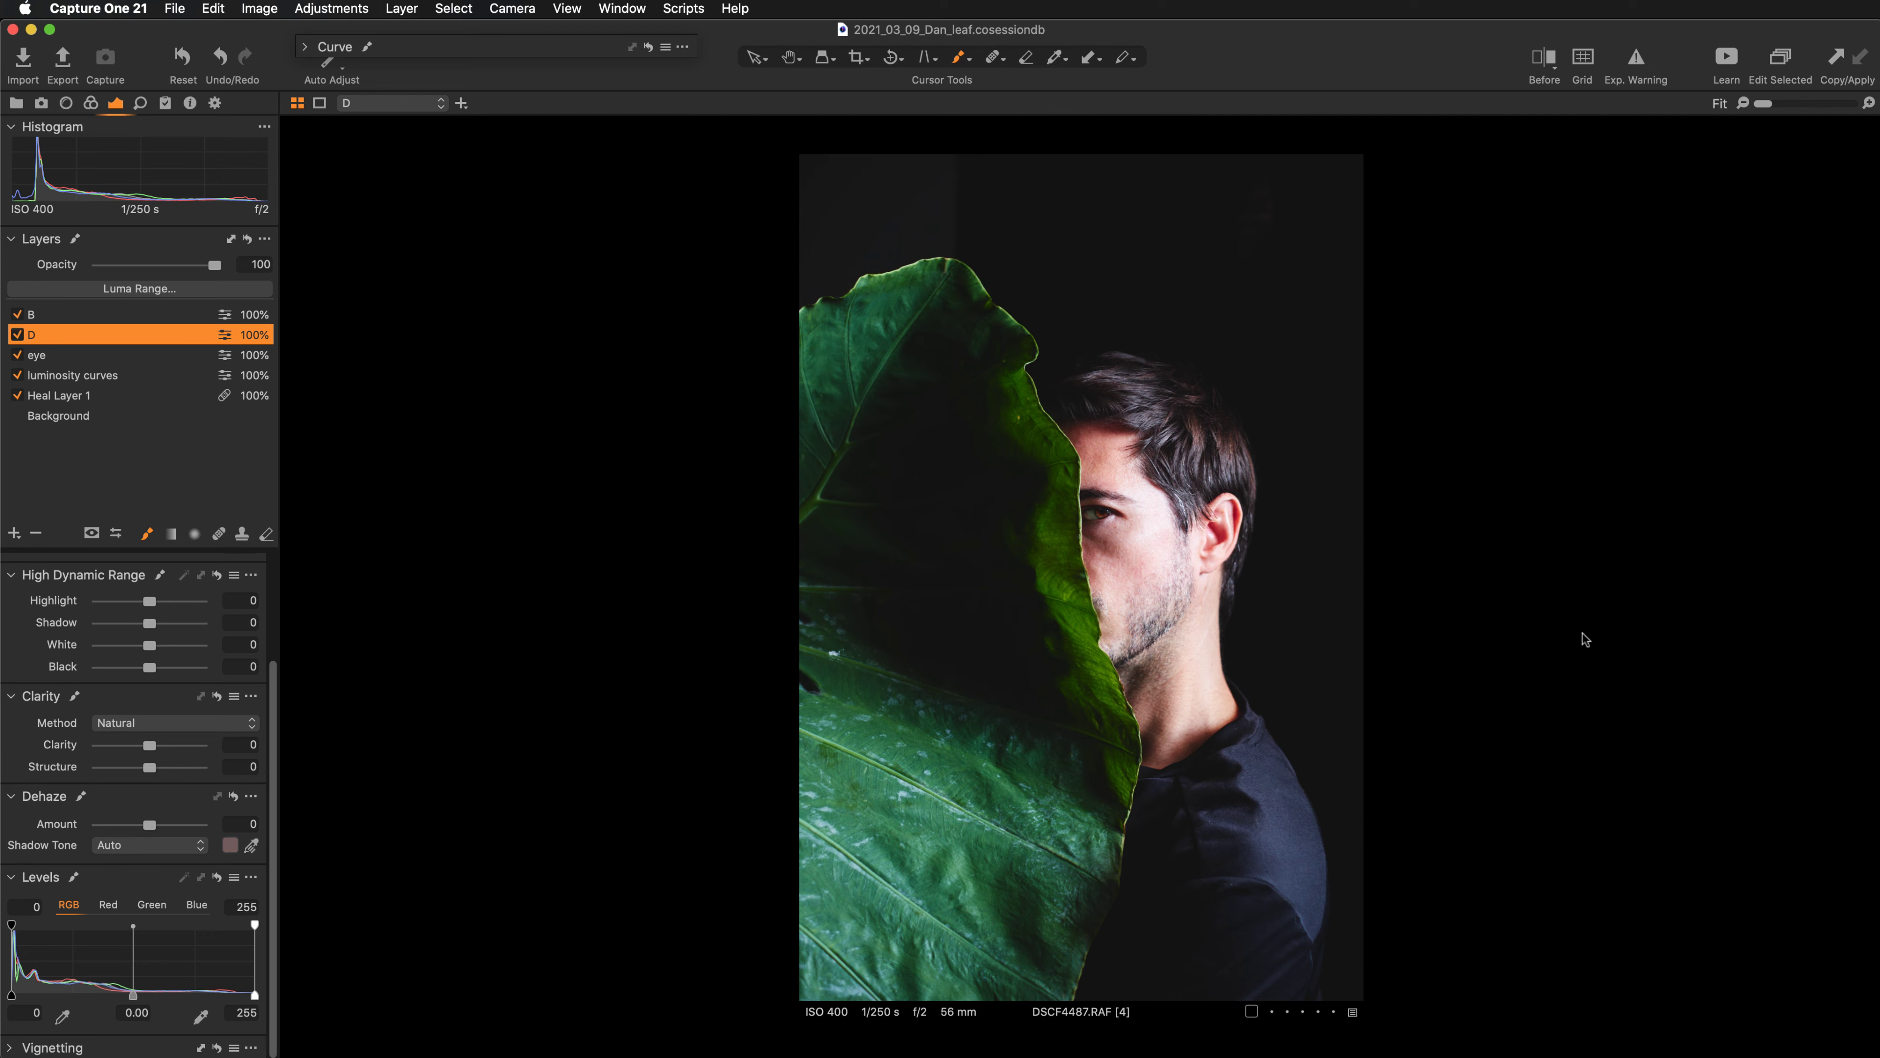
key("y")
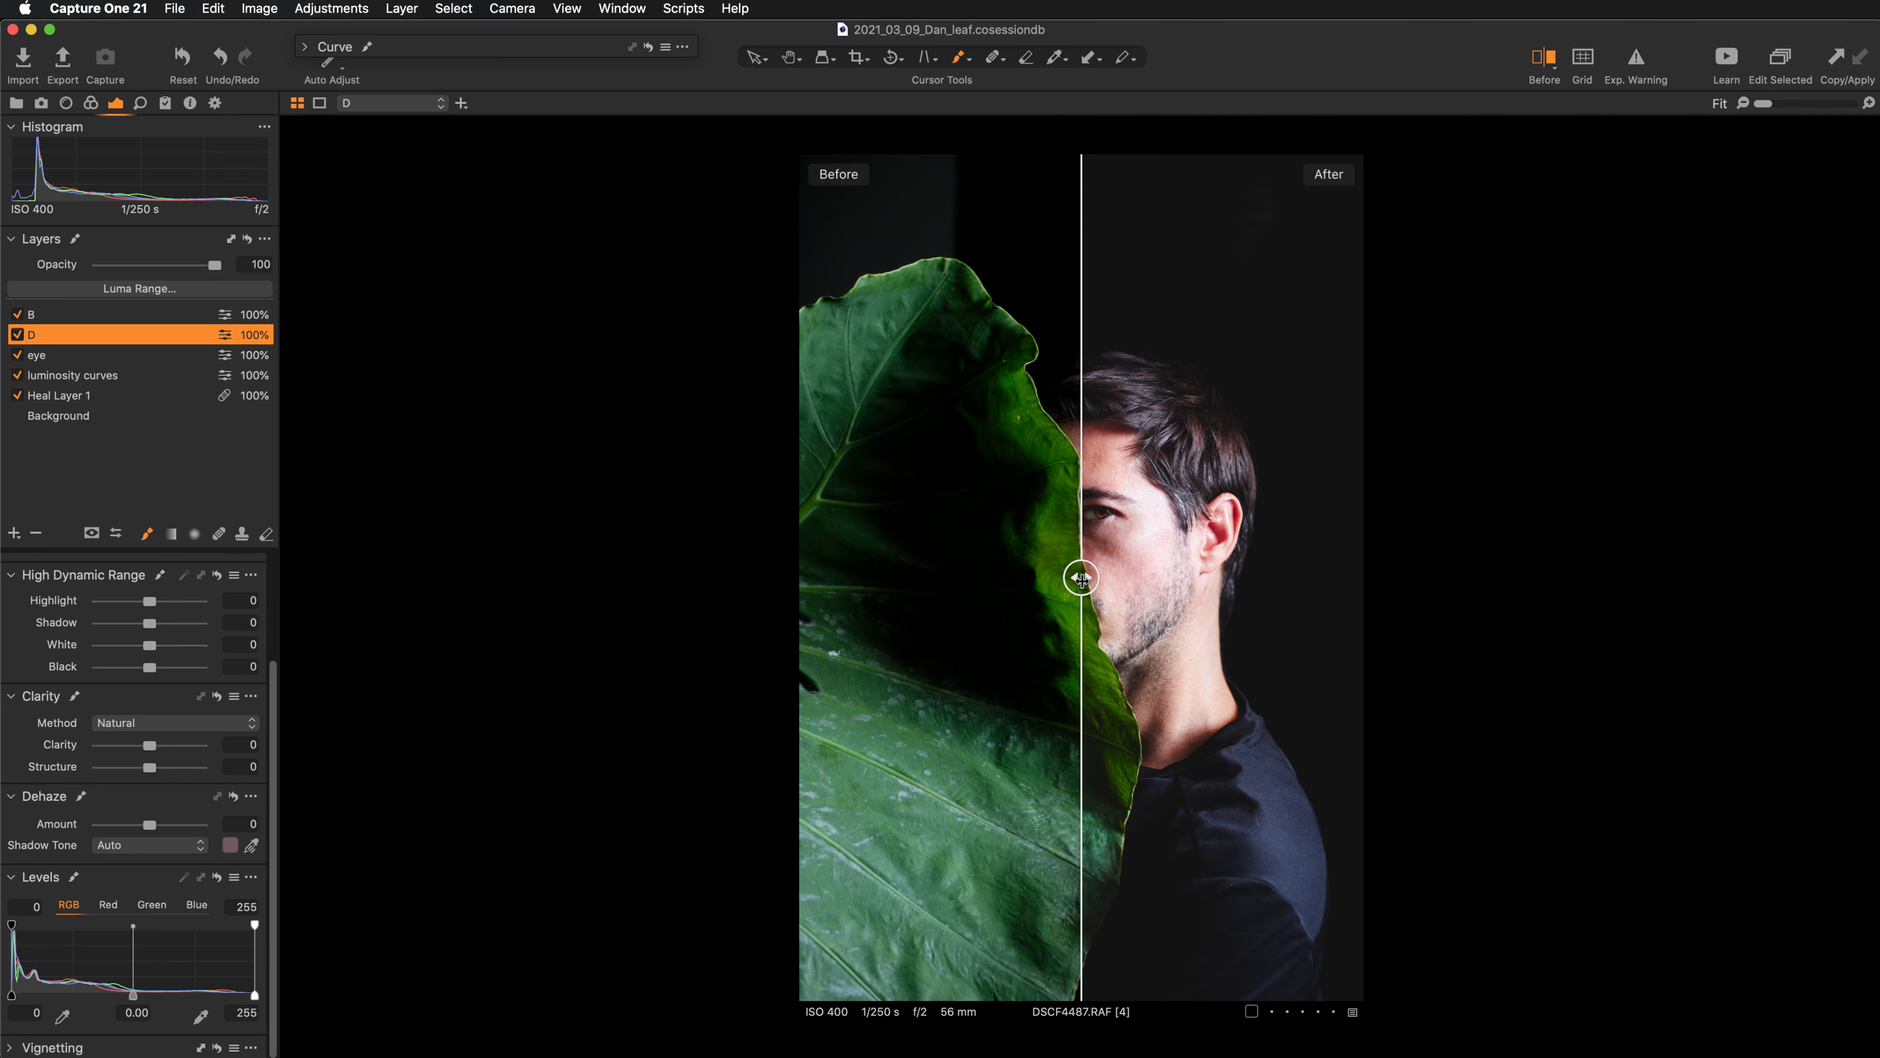
left_click_drag(1082, 578, 774, 647)
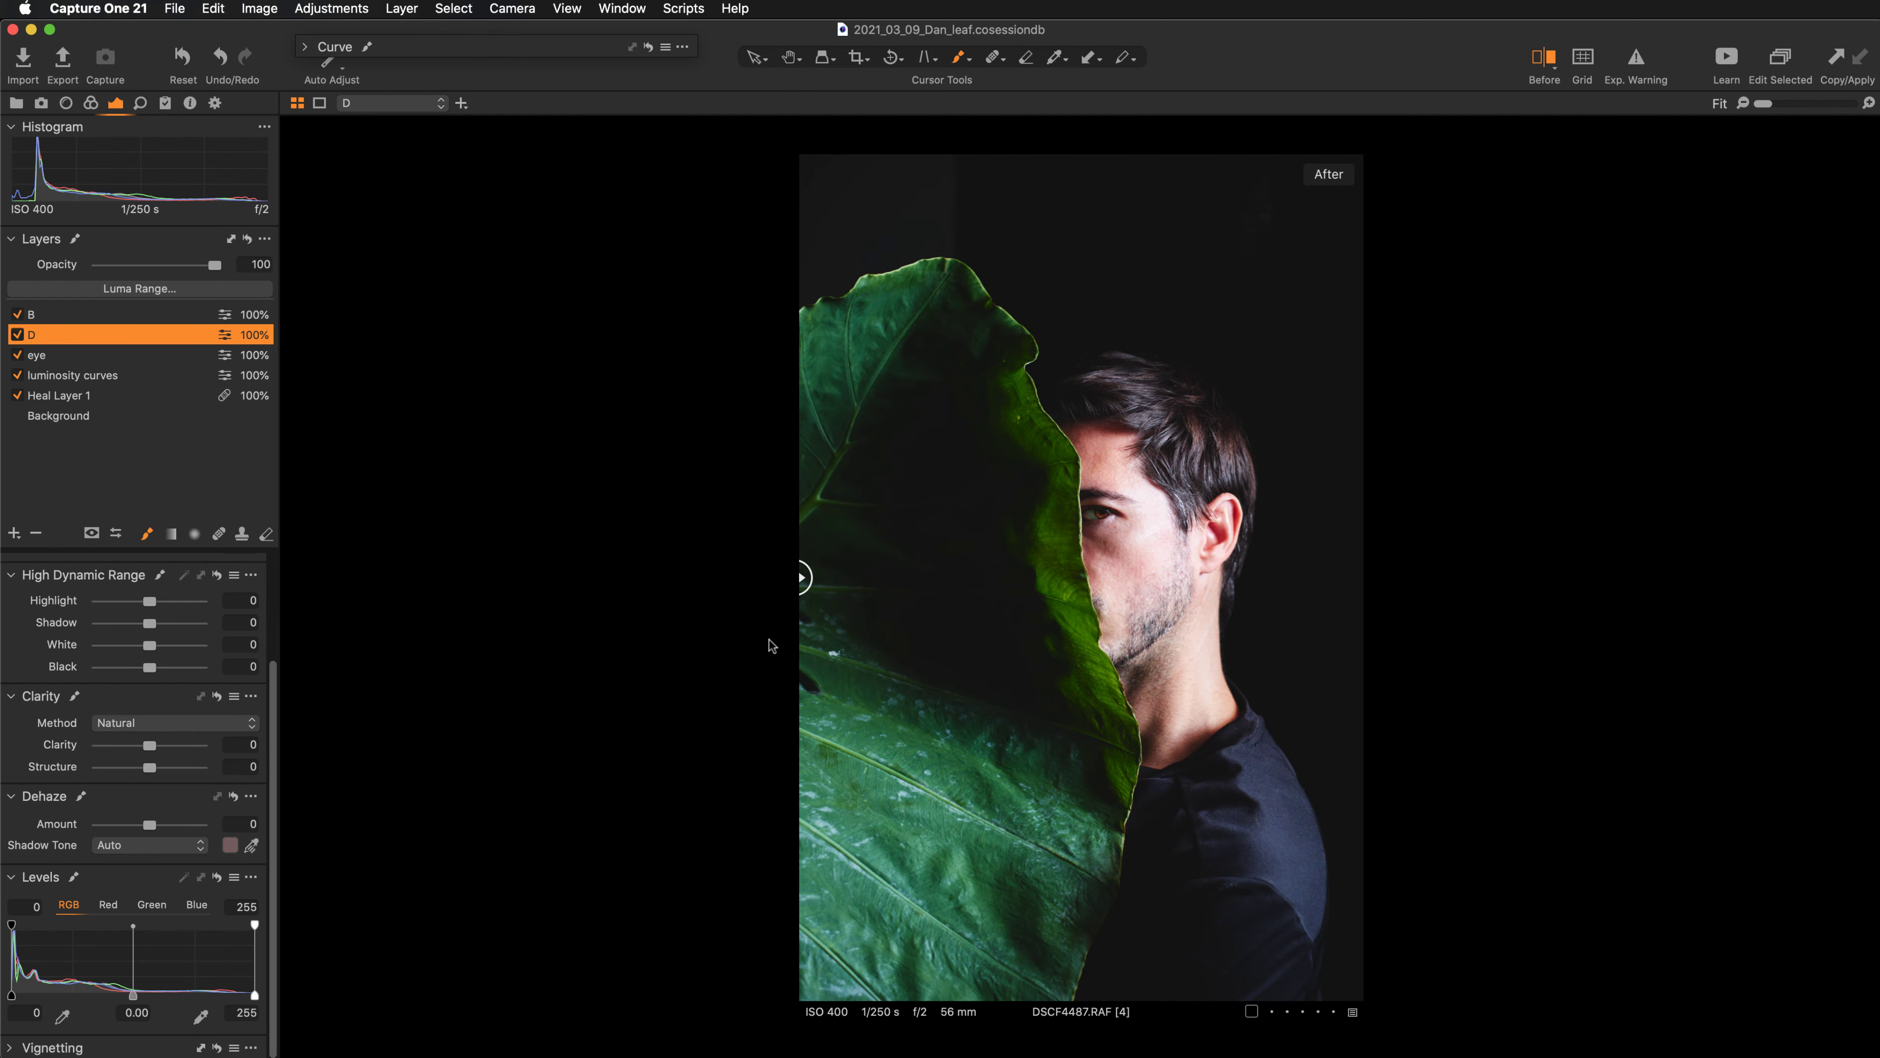
key("y")
Create a new filled adjustment layer above the B layer and name it "color".
left_click(163, 315)
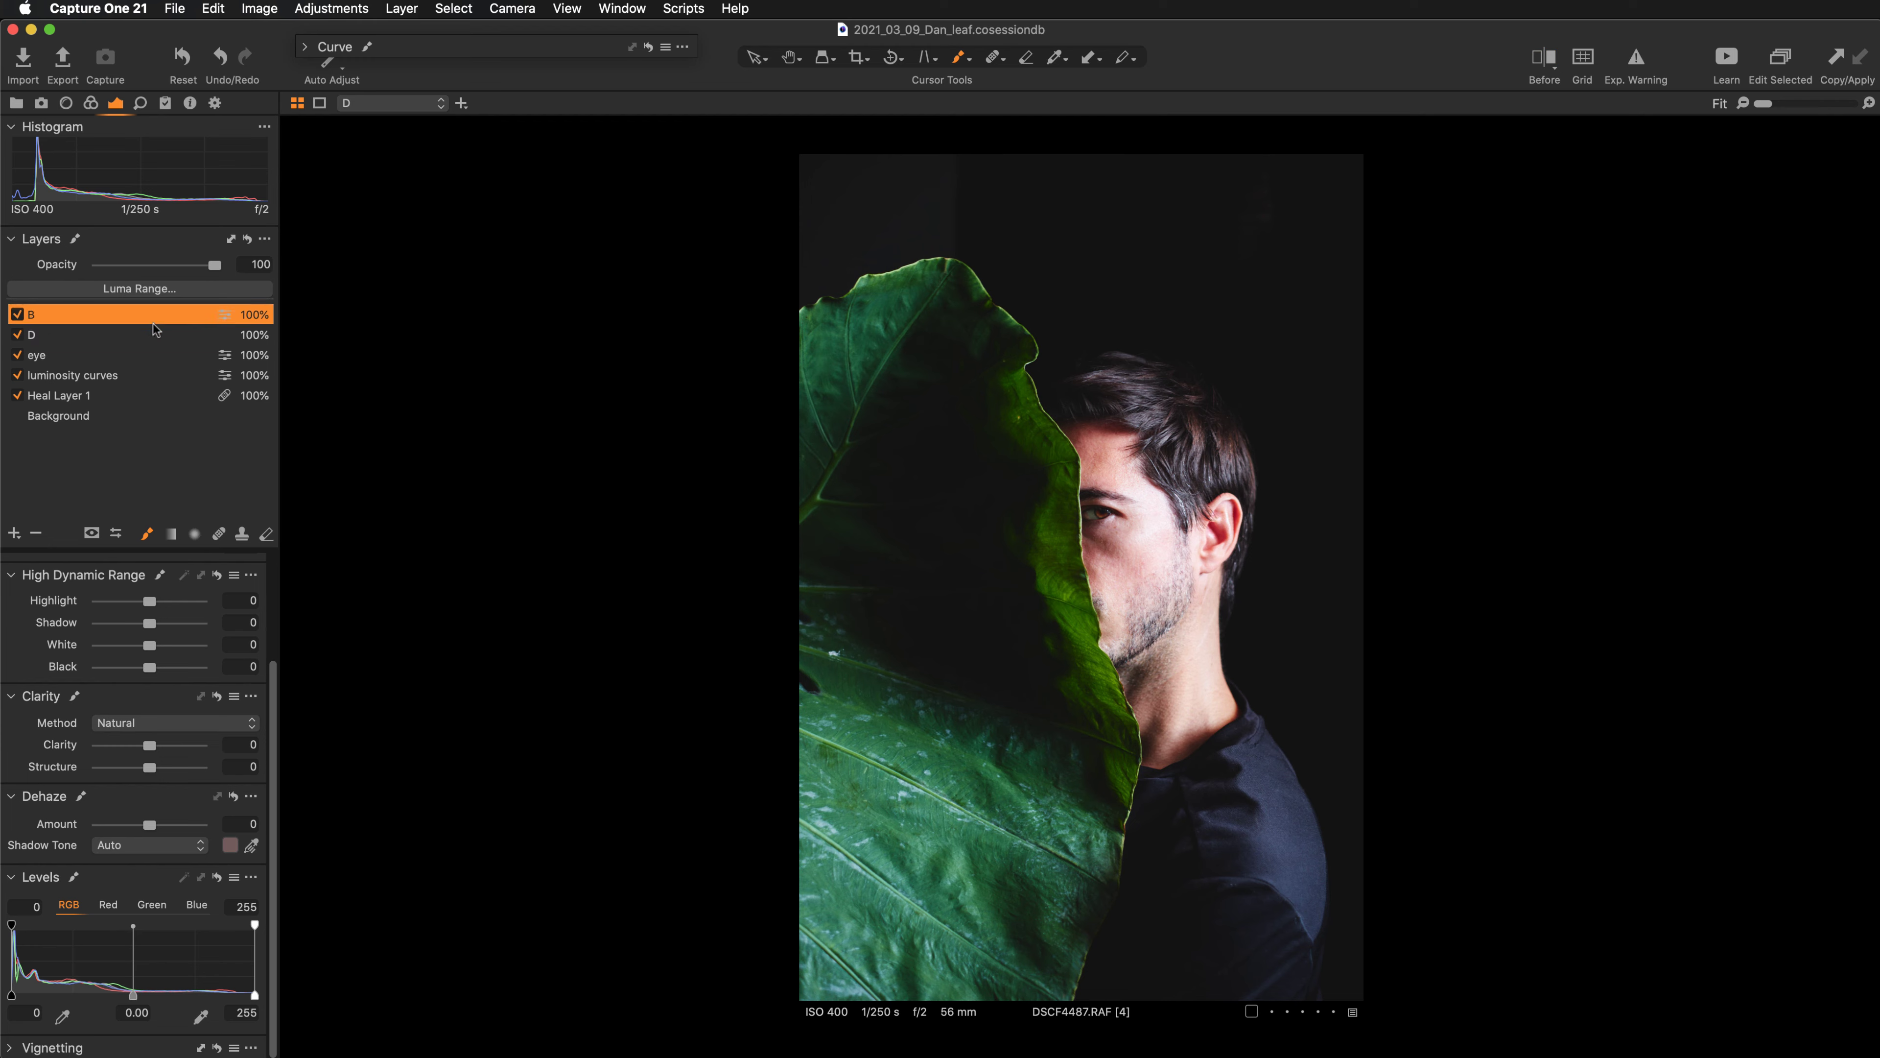
left_click(13, 535)
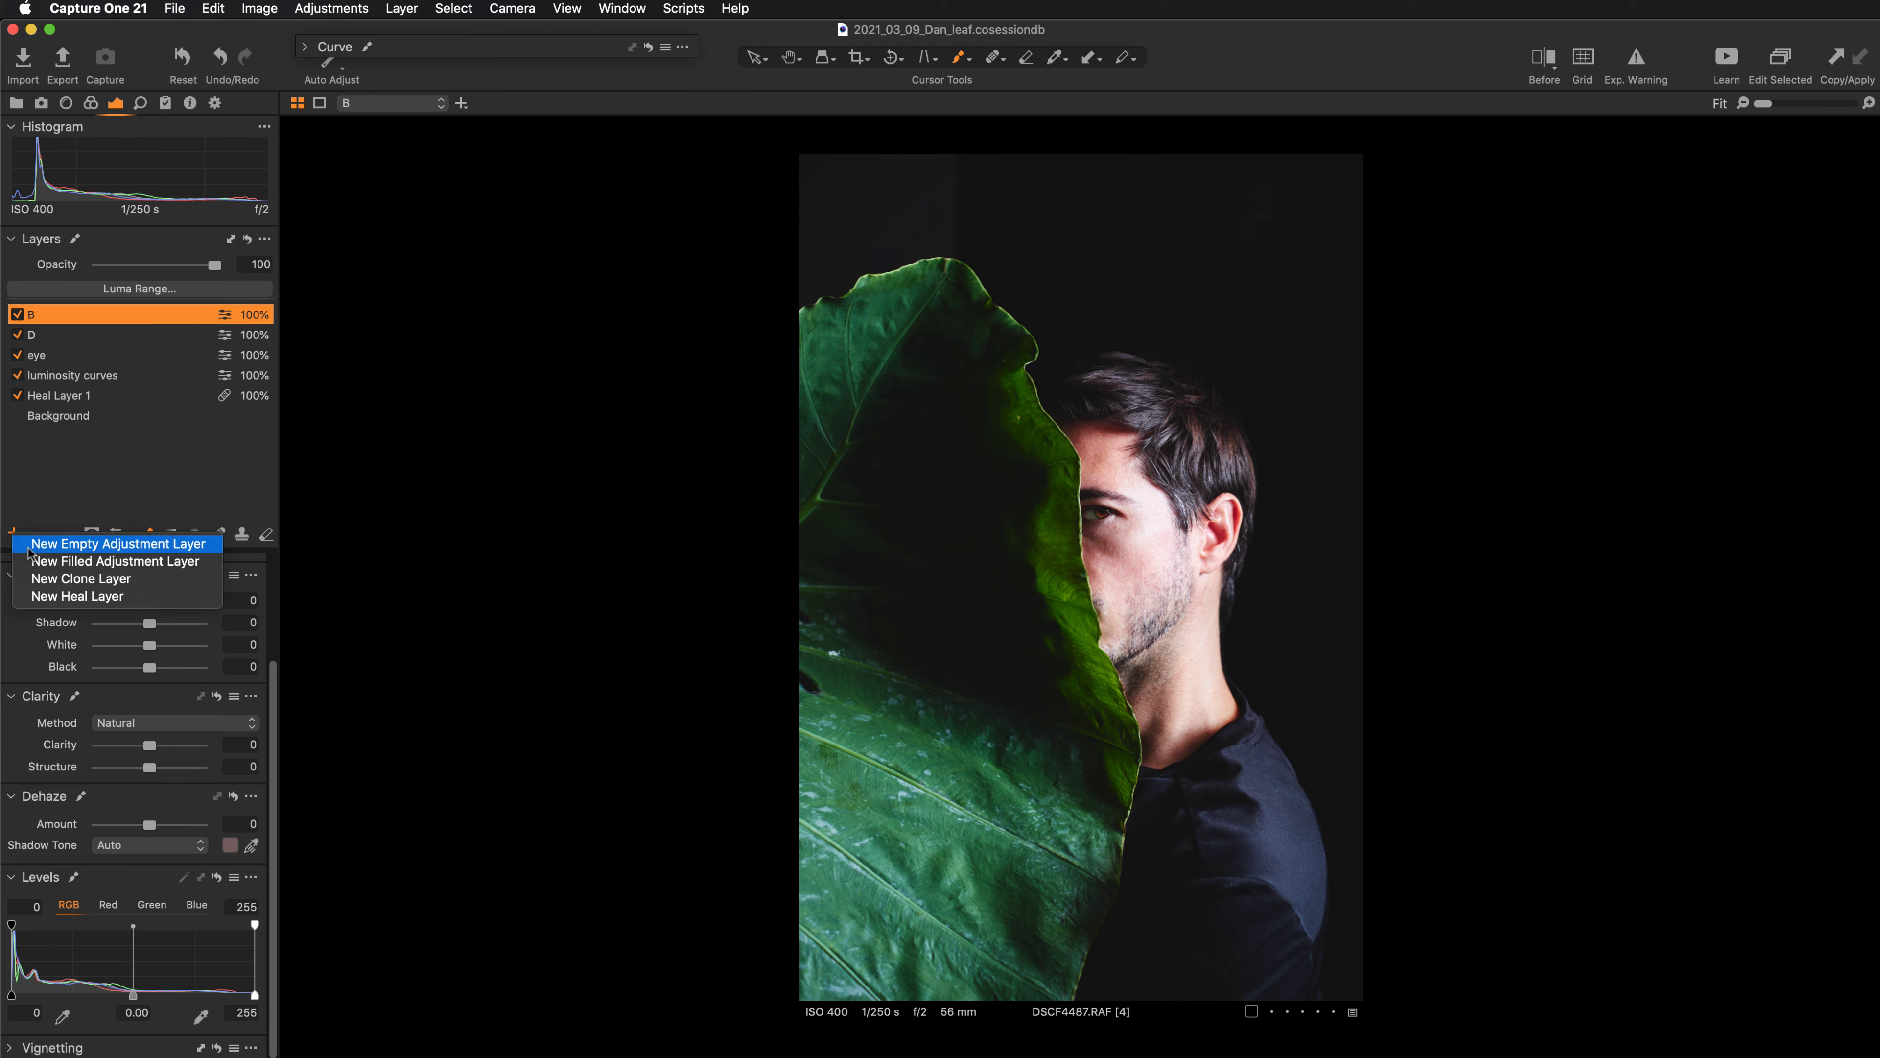
left_click(56, 558)
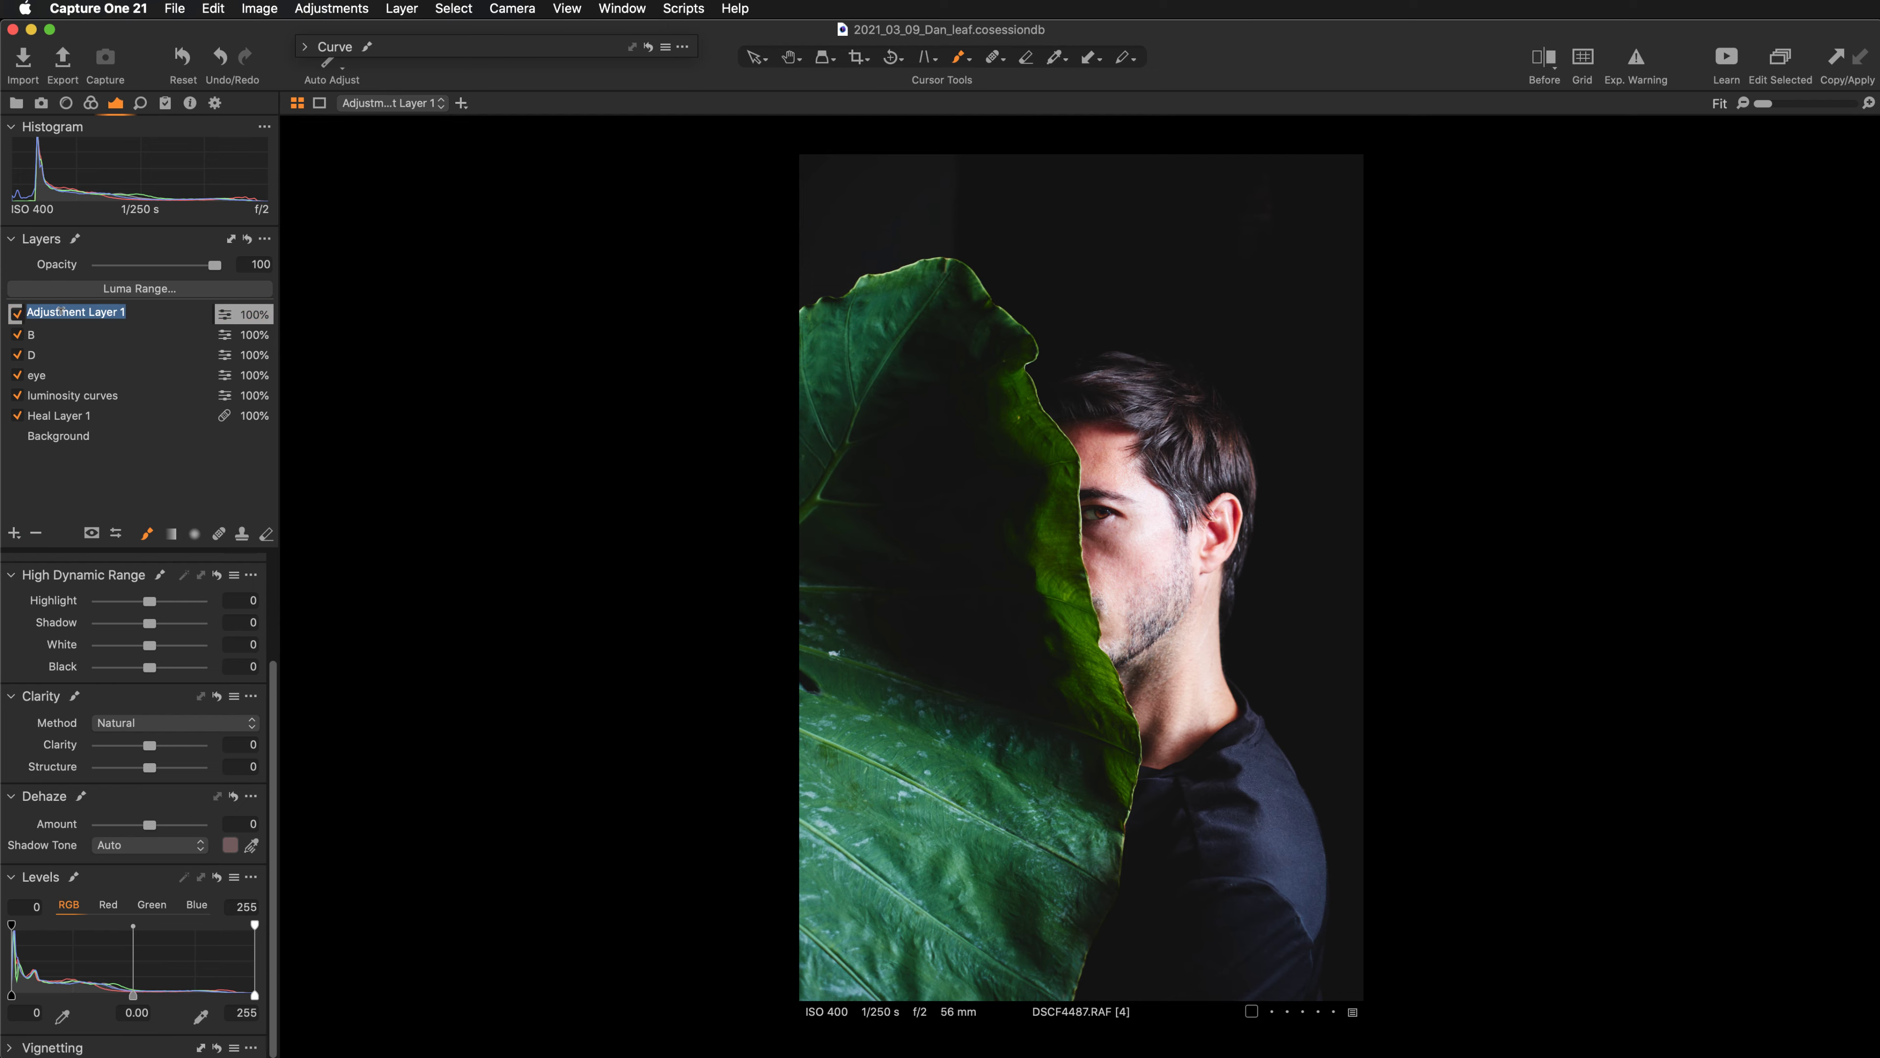
type("color")
key("Return")
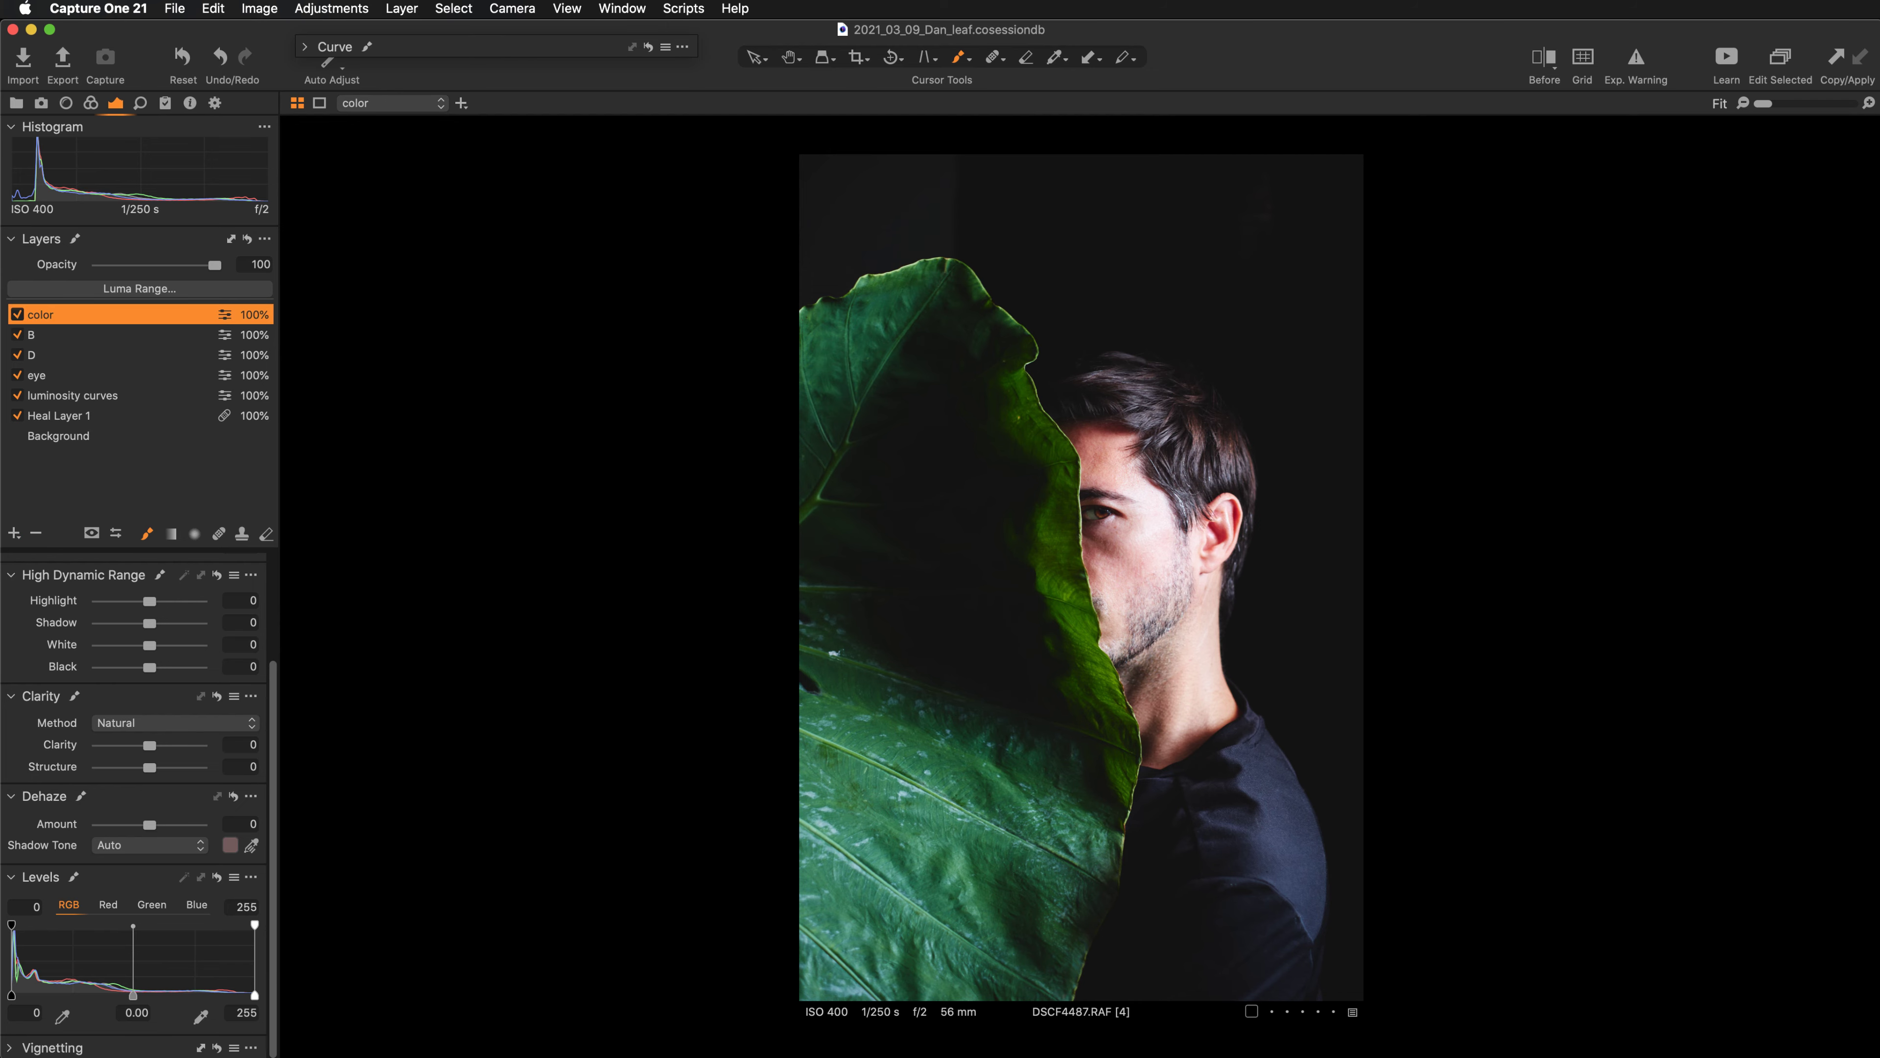
Switch to the Pinterest page in Chrome and study the color palette of the Caravaggio paintings.
key("ctrl+Left")
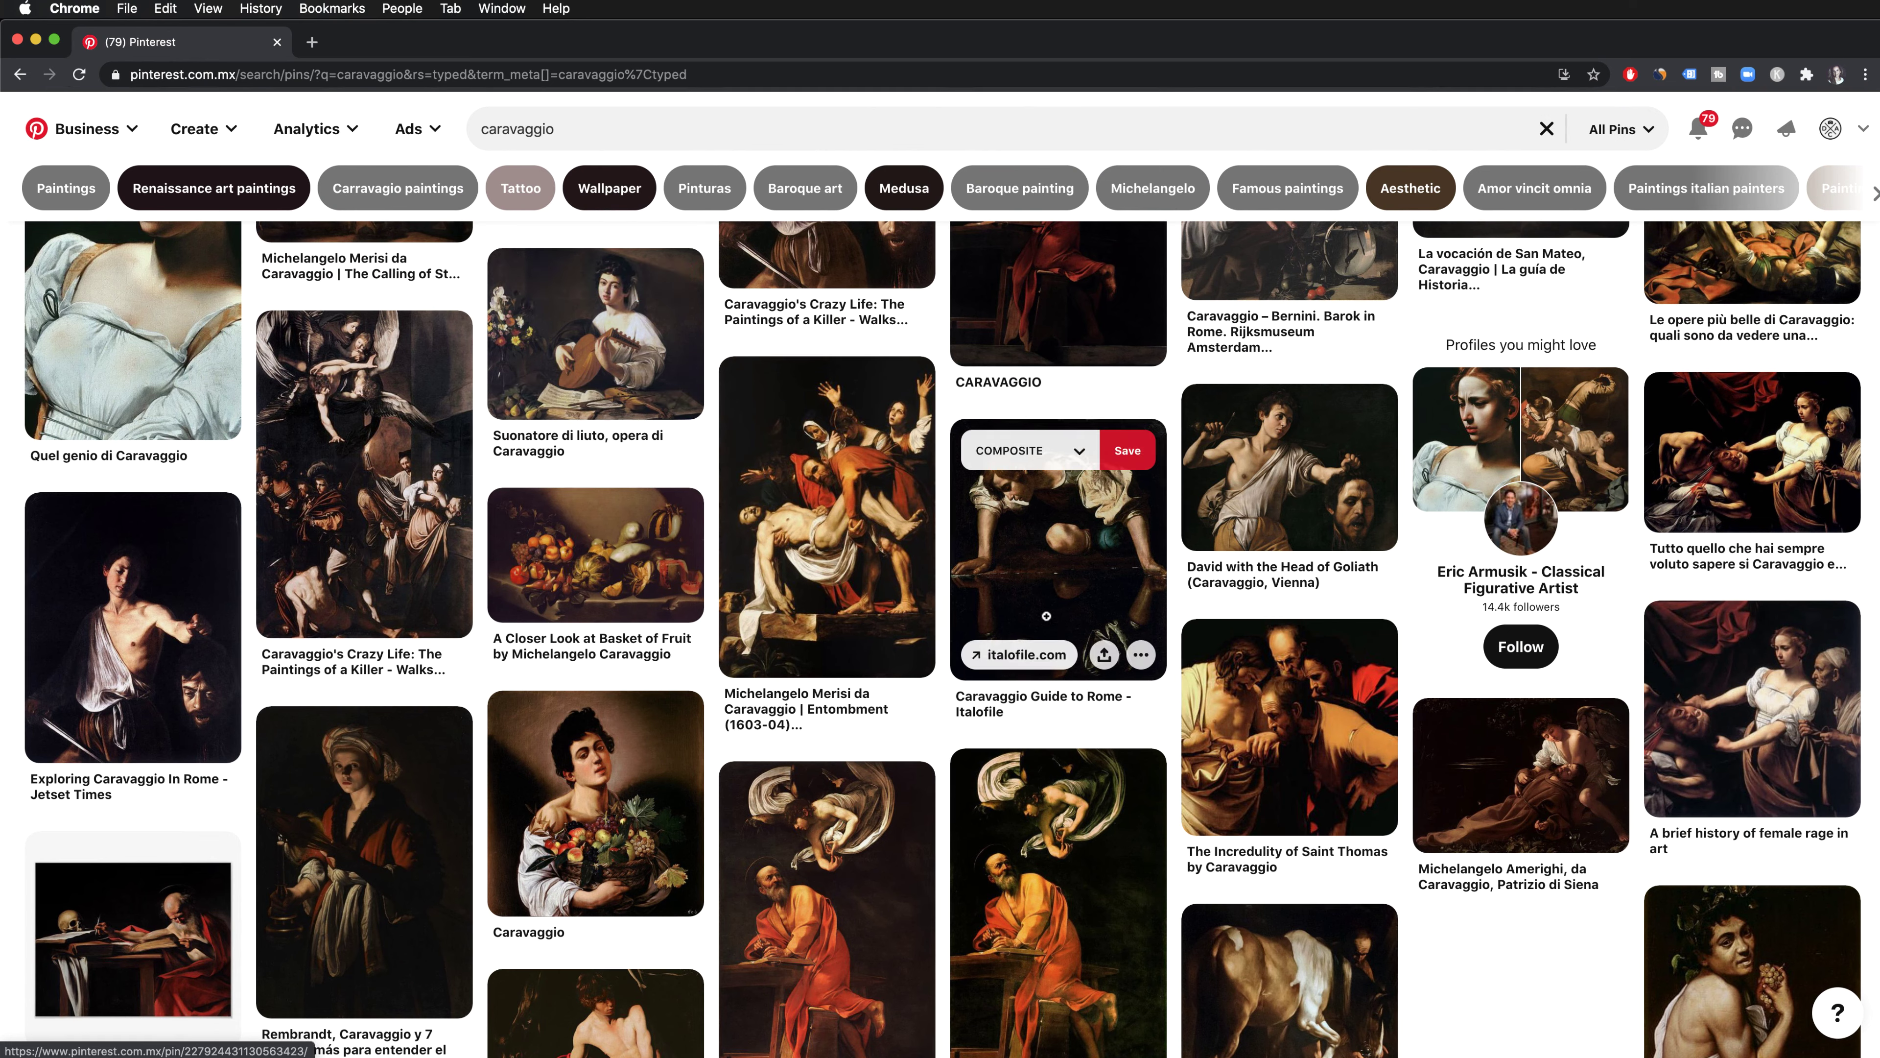
scroll(1045, 616, "up", 3)
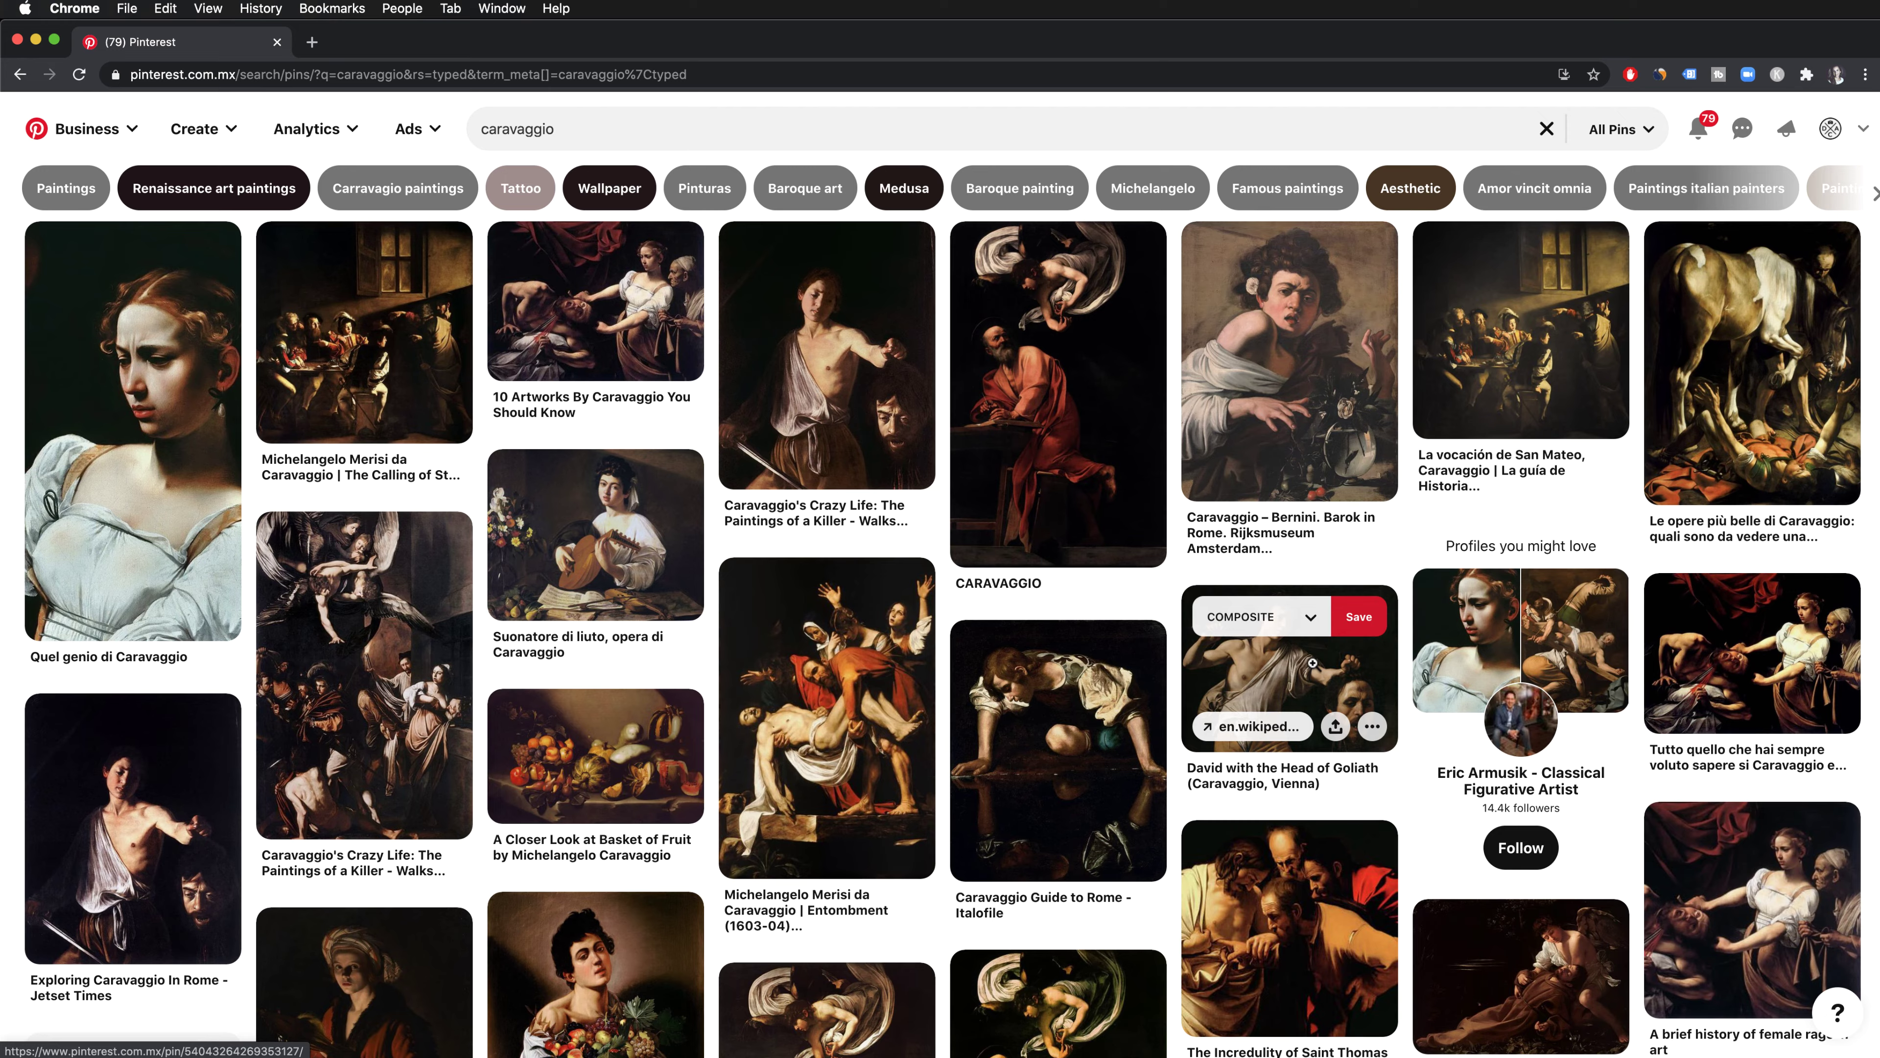
scroll(1312, 663, "down", 8)
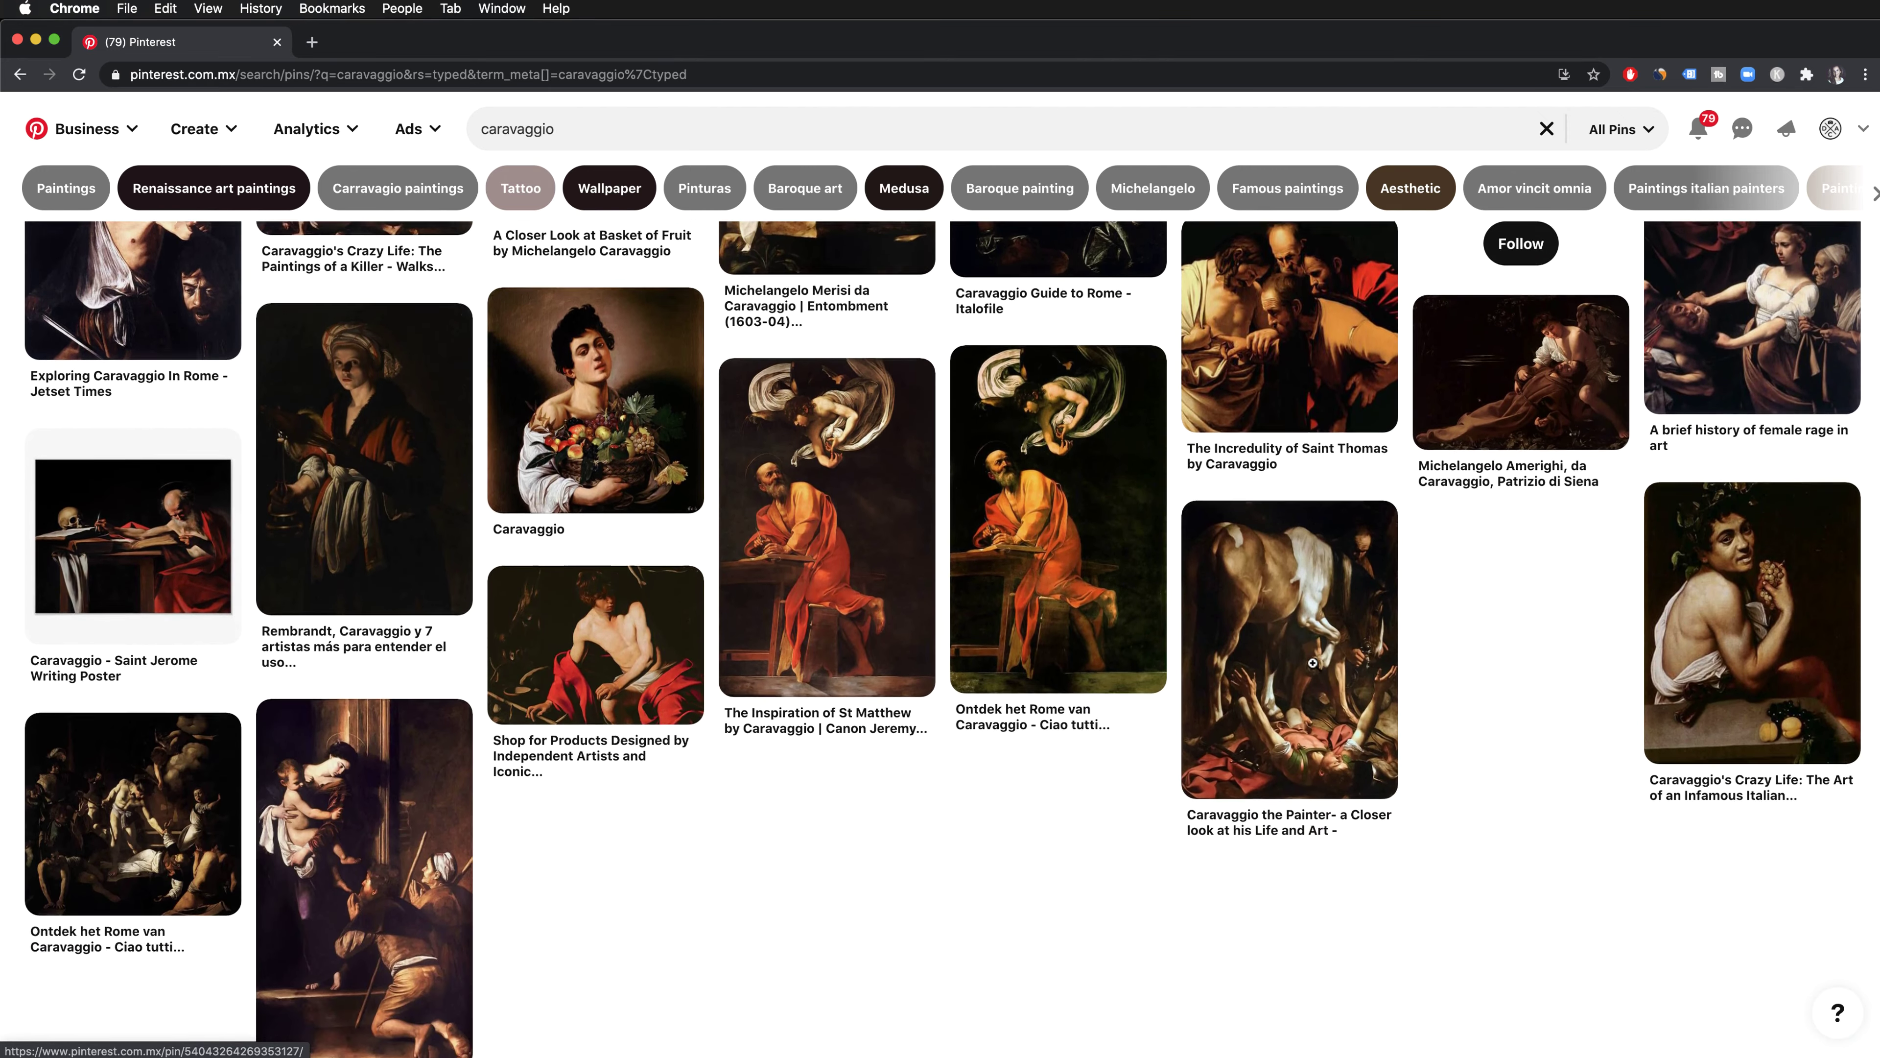
scroll(1312, 663, "down", 4)
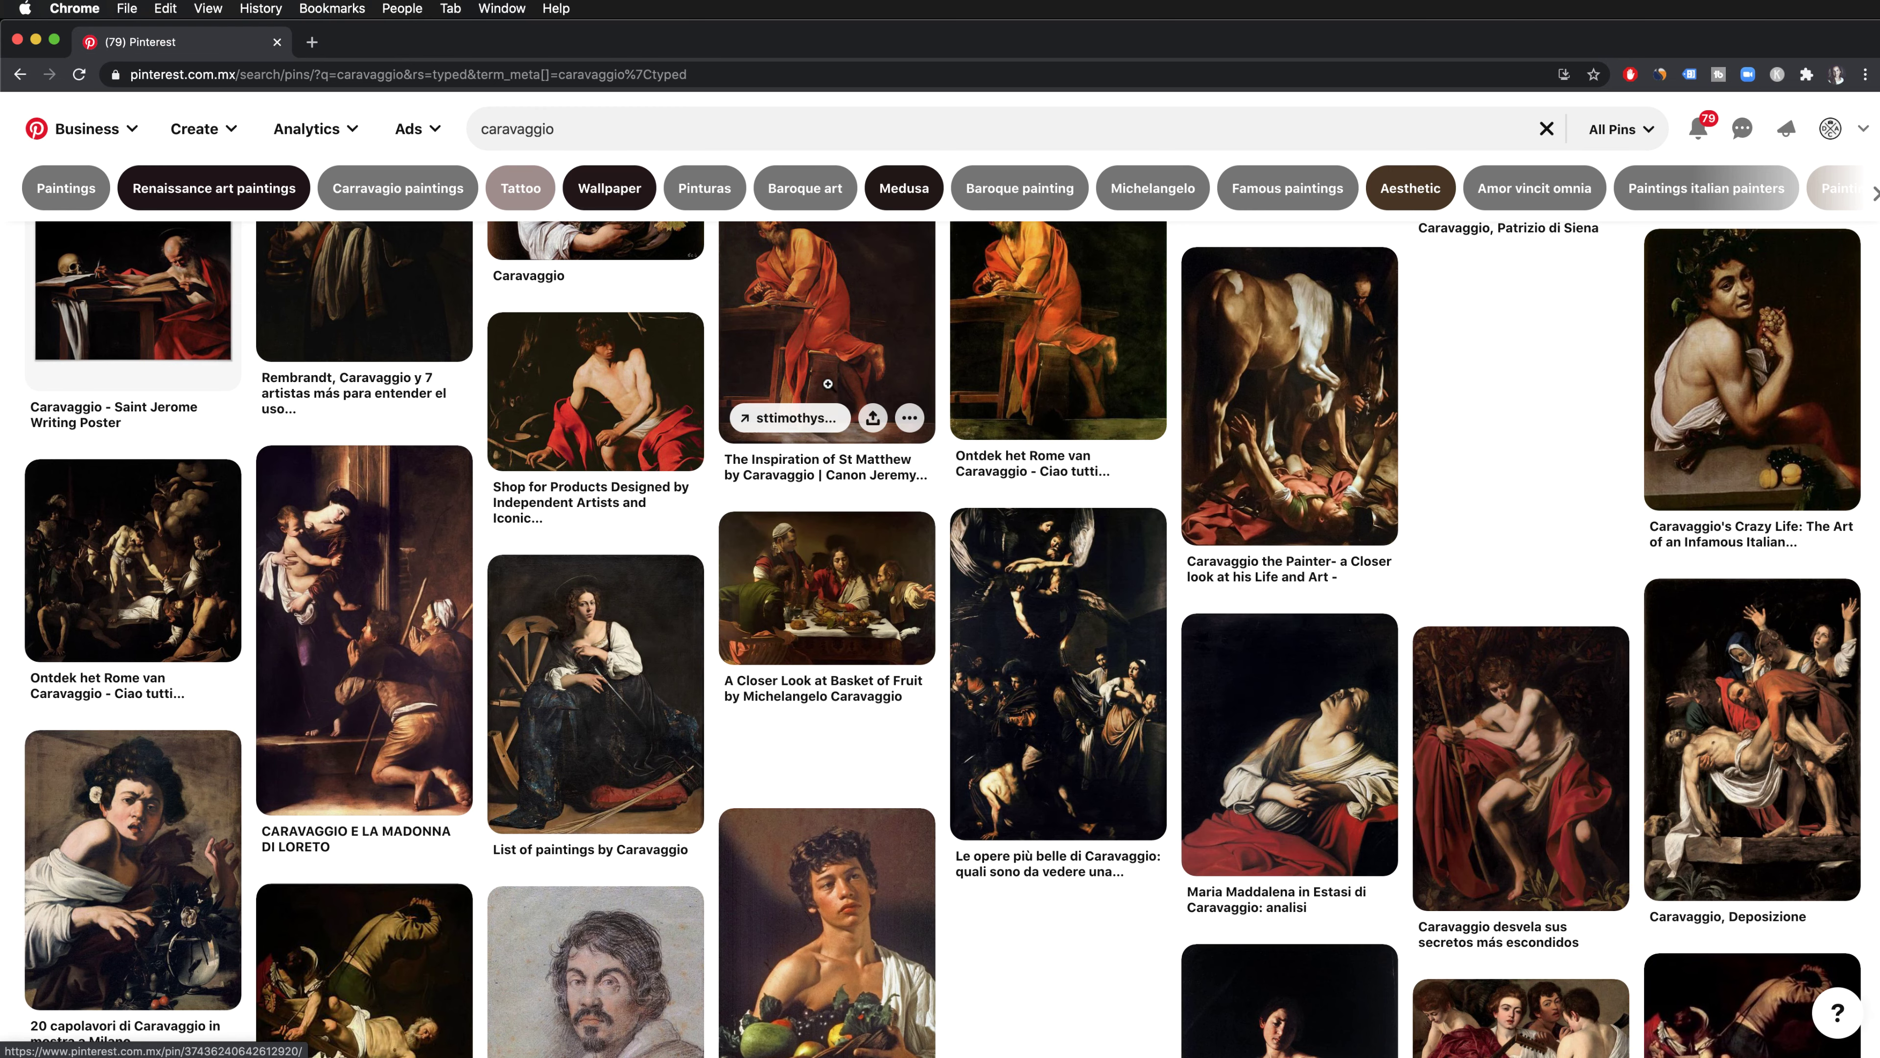
scroll(849, 464, "up", 3)
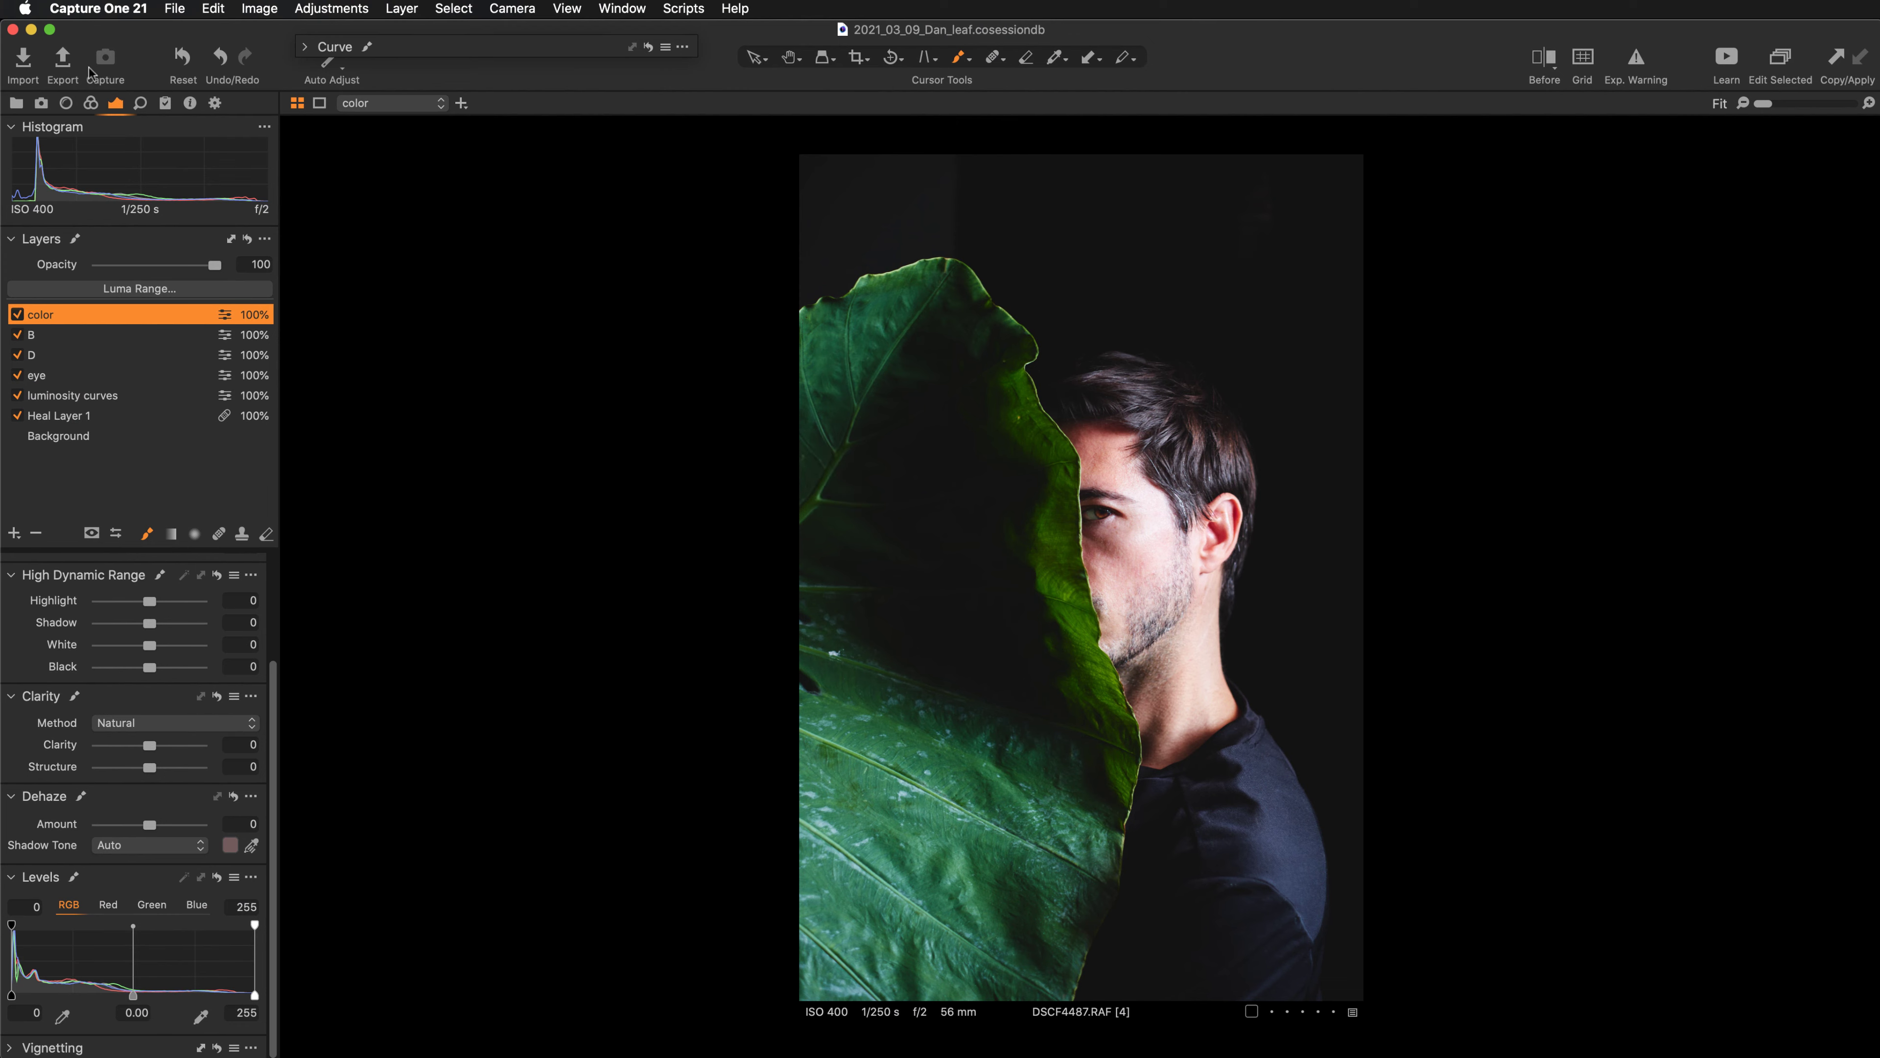
Return to Capture One, detach the Color Balance tool as a floating window beside the photo, and enlarge it.
left_click(89, 105)
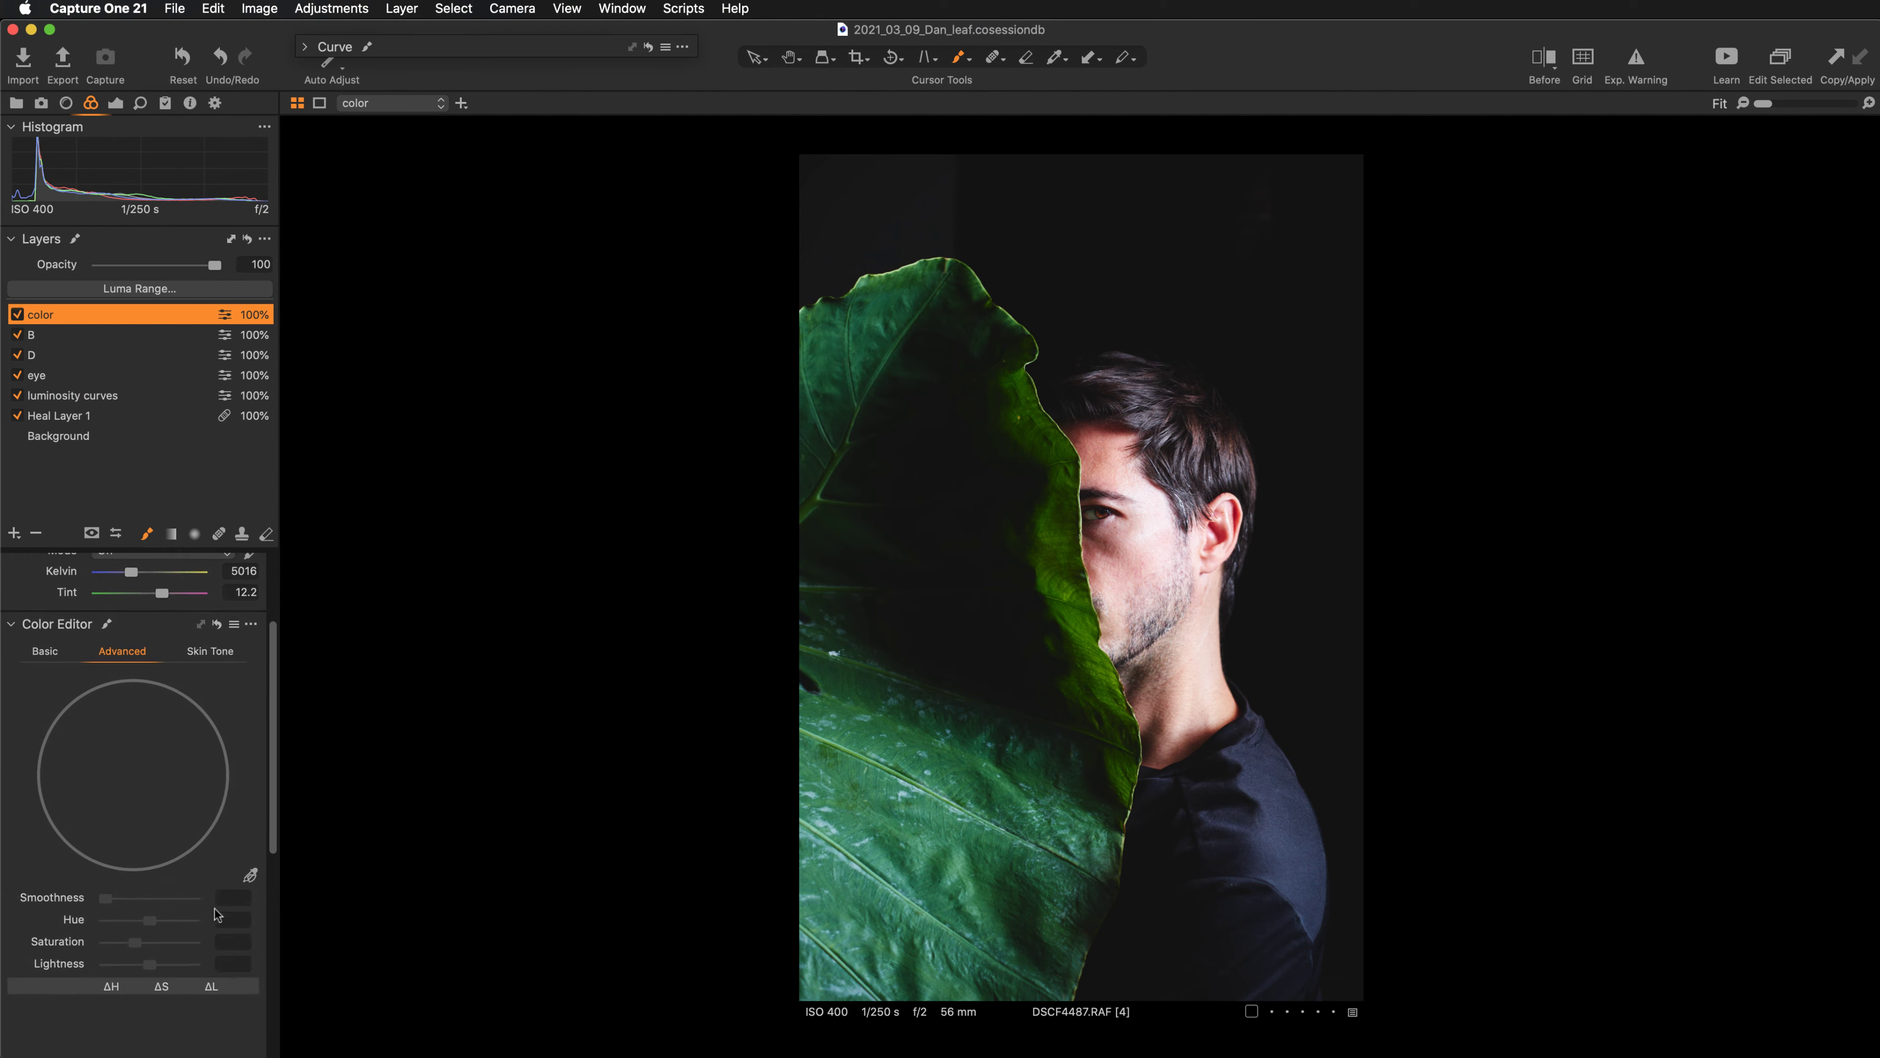
scroll(215, 908, "down", 5)
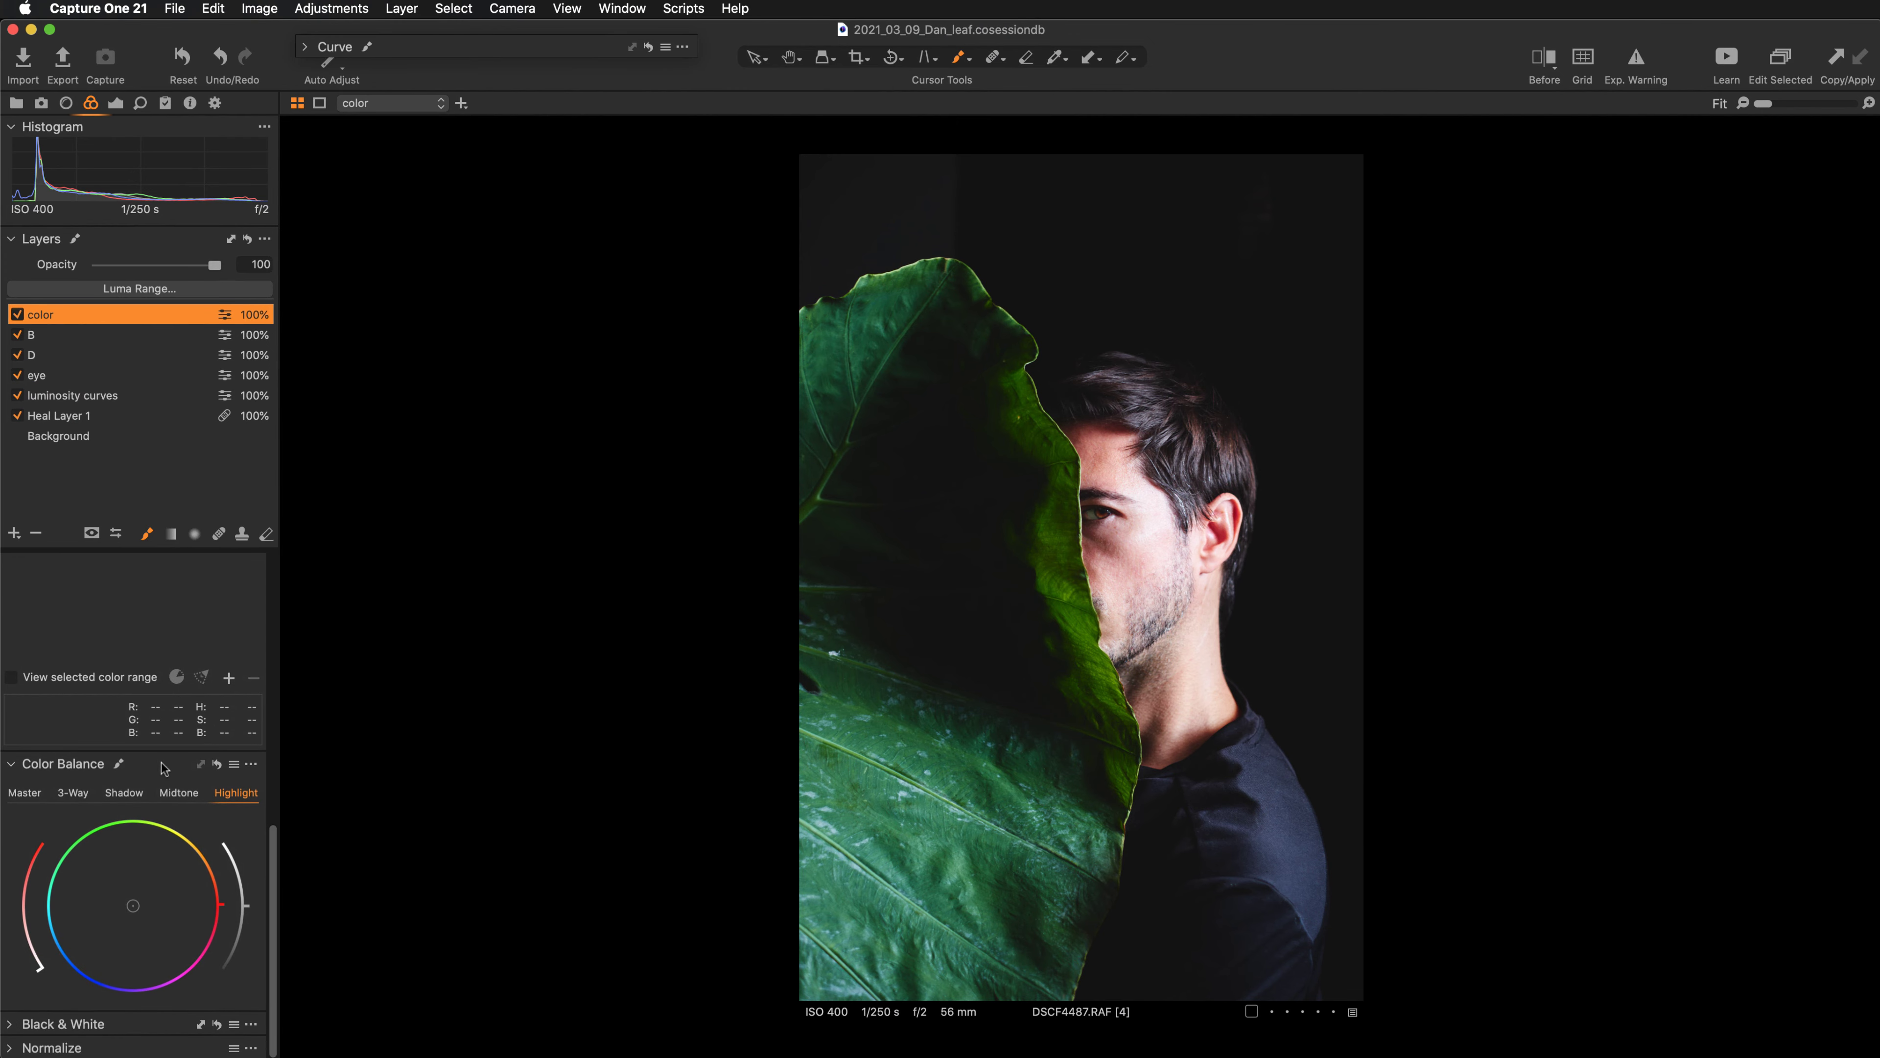
left_click_drag(154, 757, 471, 157)
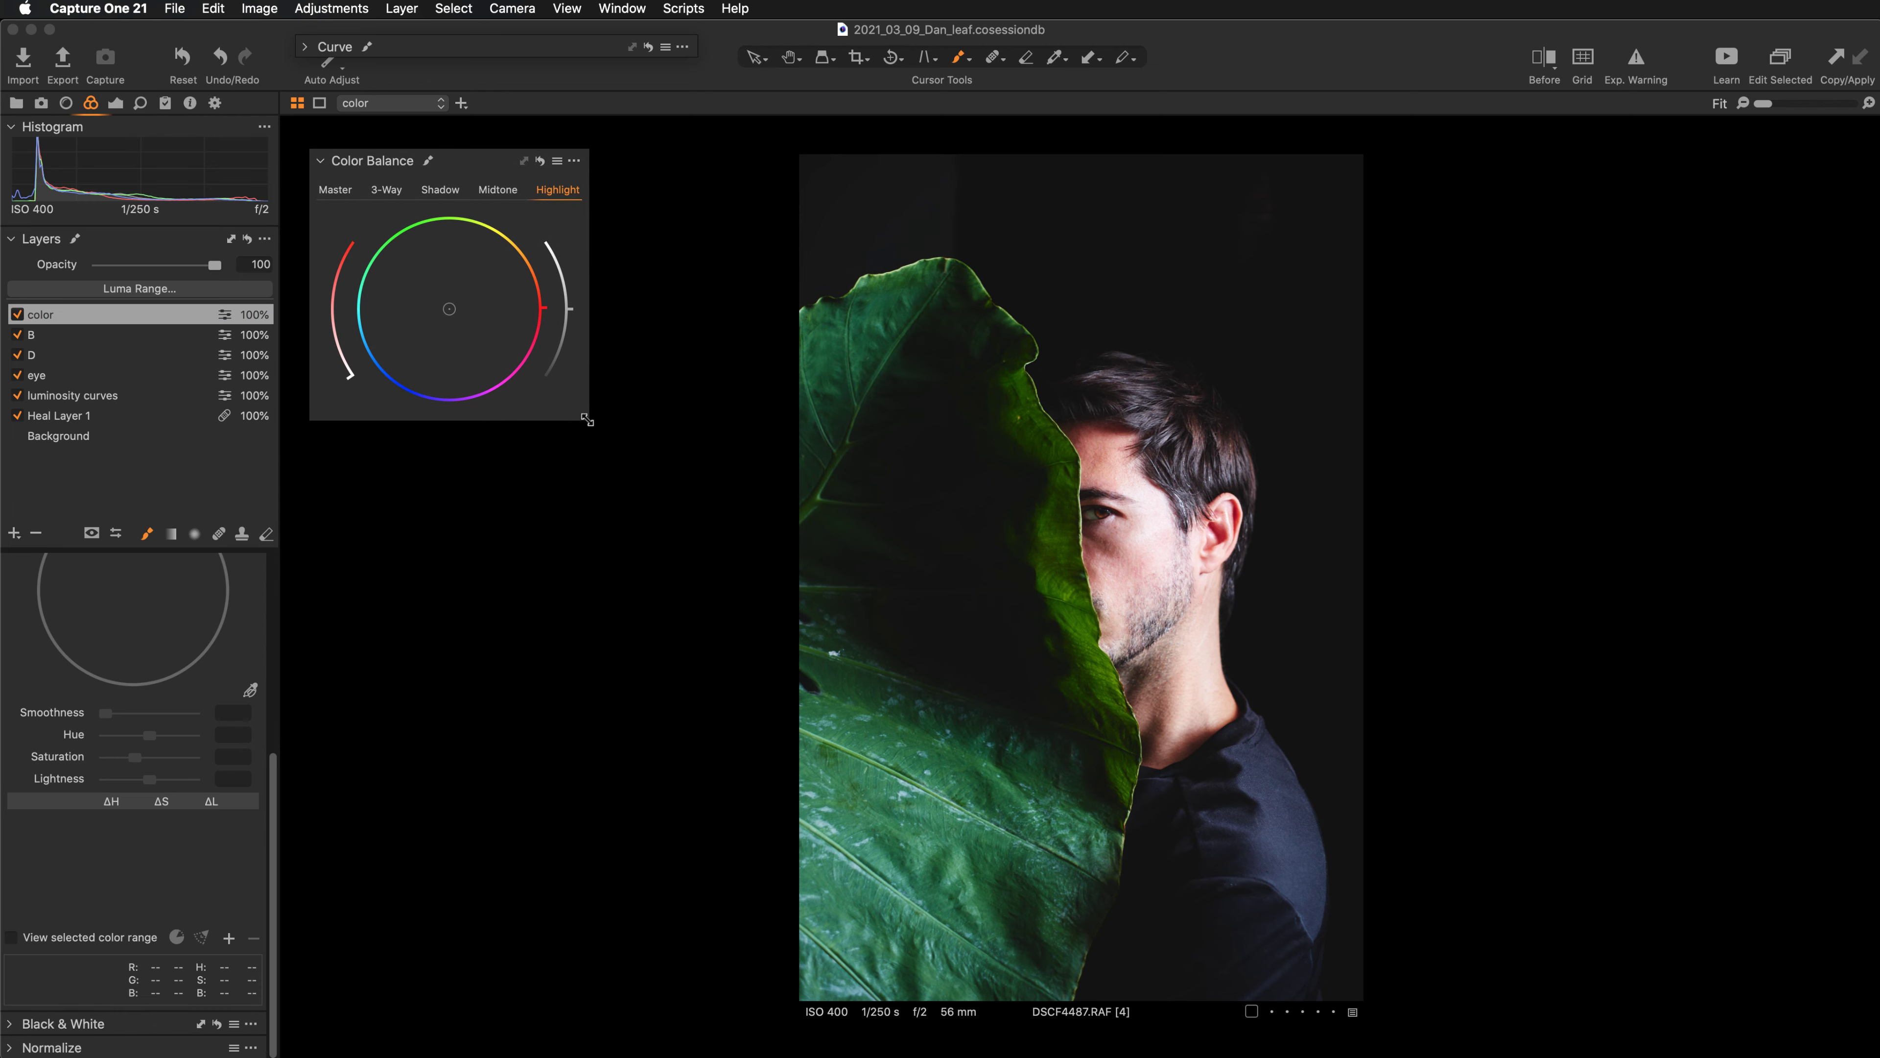
left_click_drag(589, 420, 717, 572)
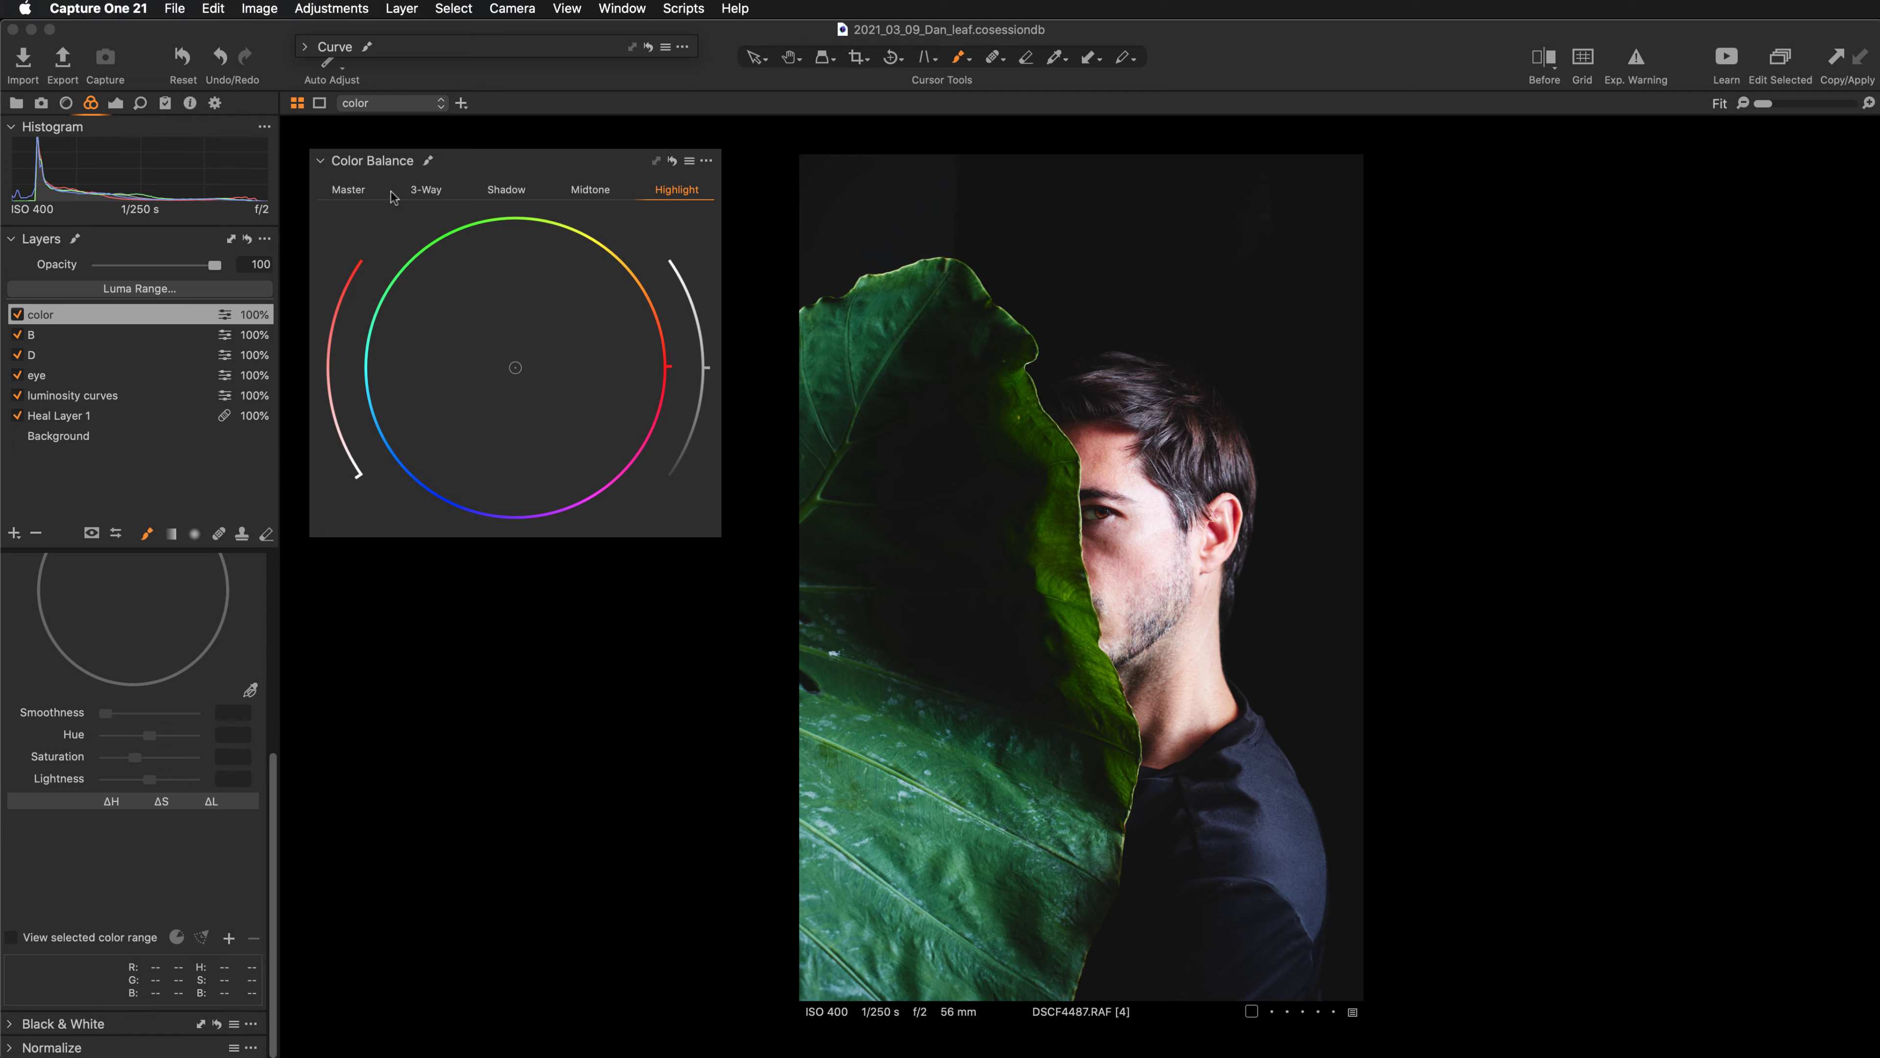
Shift the Master color balance toward warm orange-yellow and compare the photo with the color layer off and on.
left_click(348, 189)
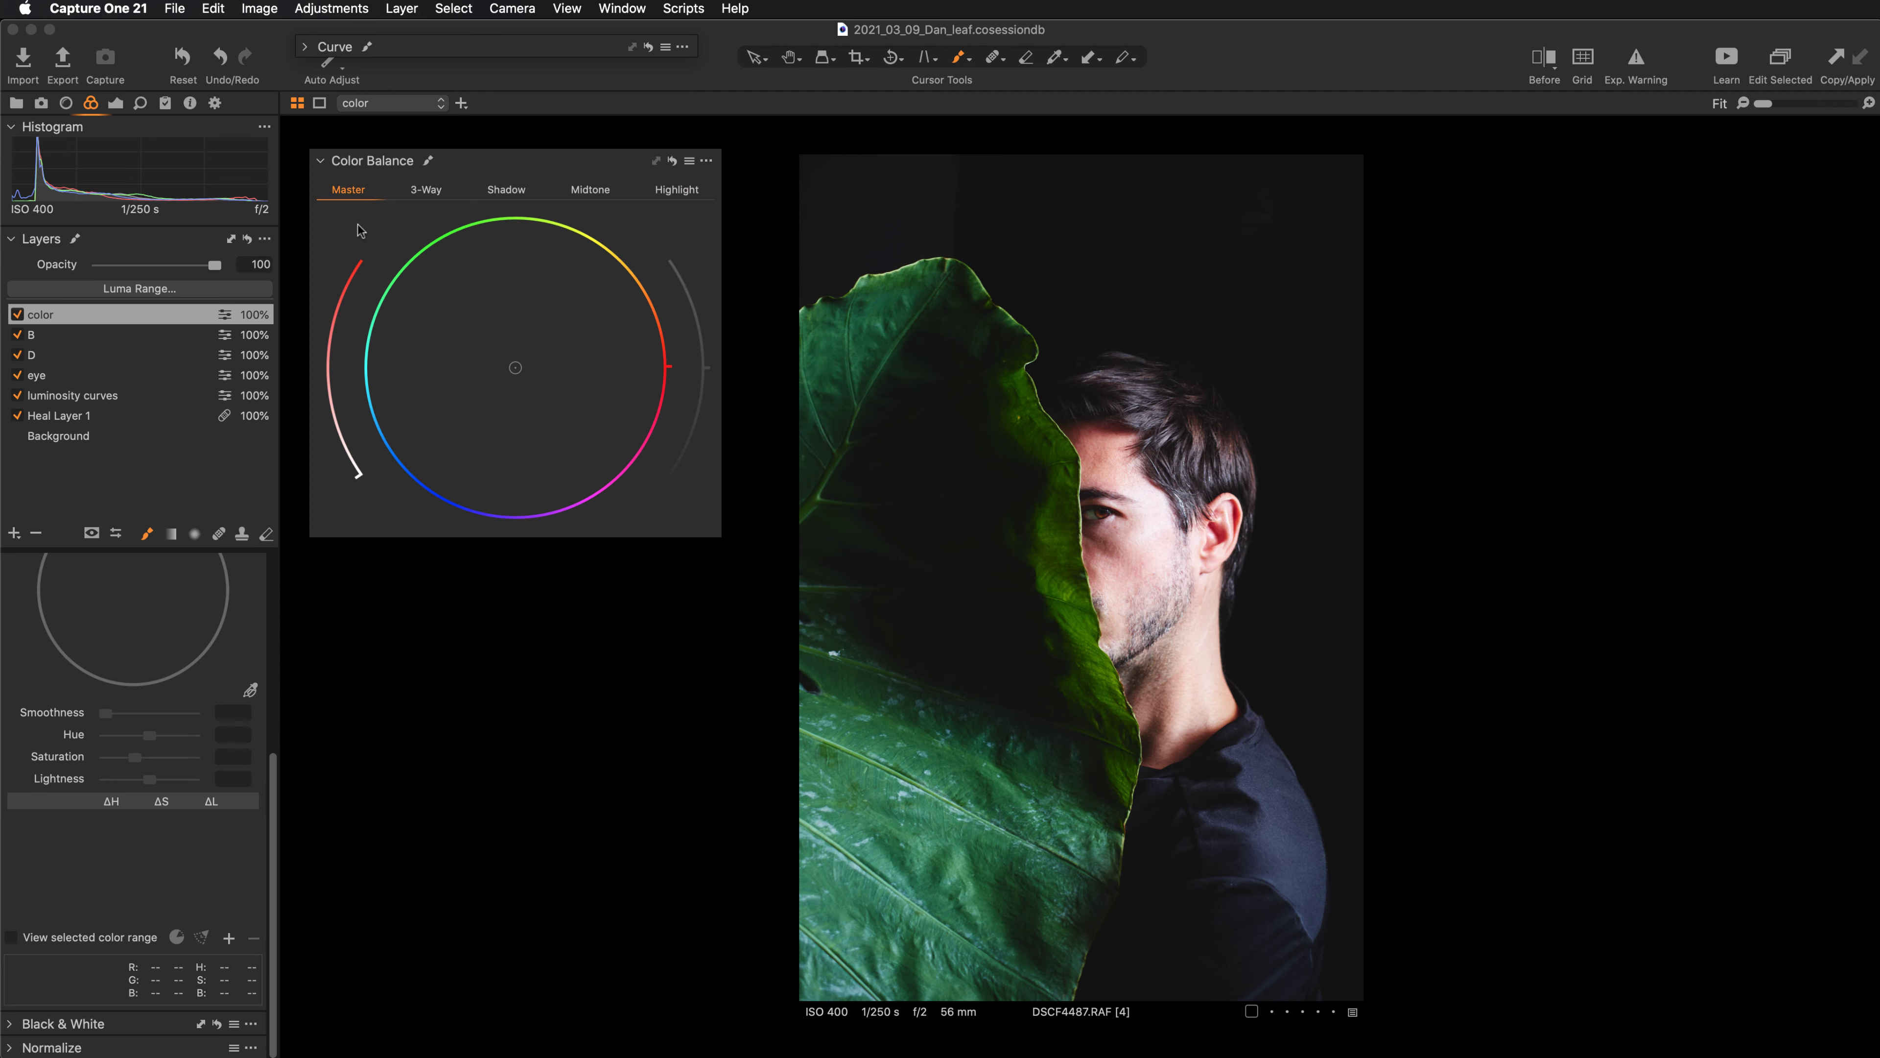
left_click_drag(518, 369, 565, 325)
left_click(16, 314)
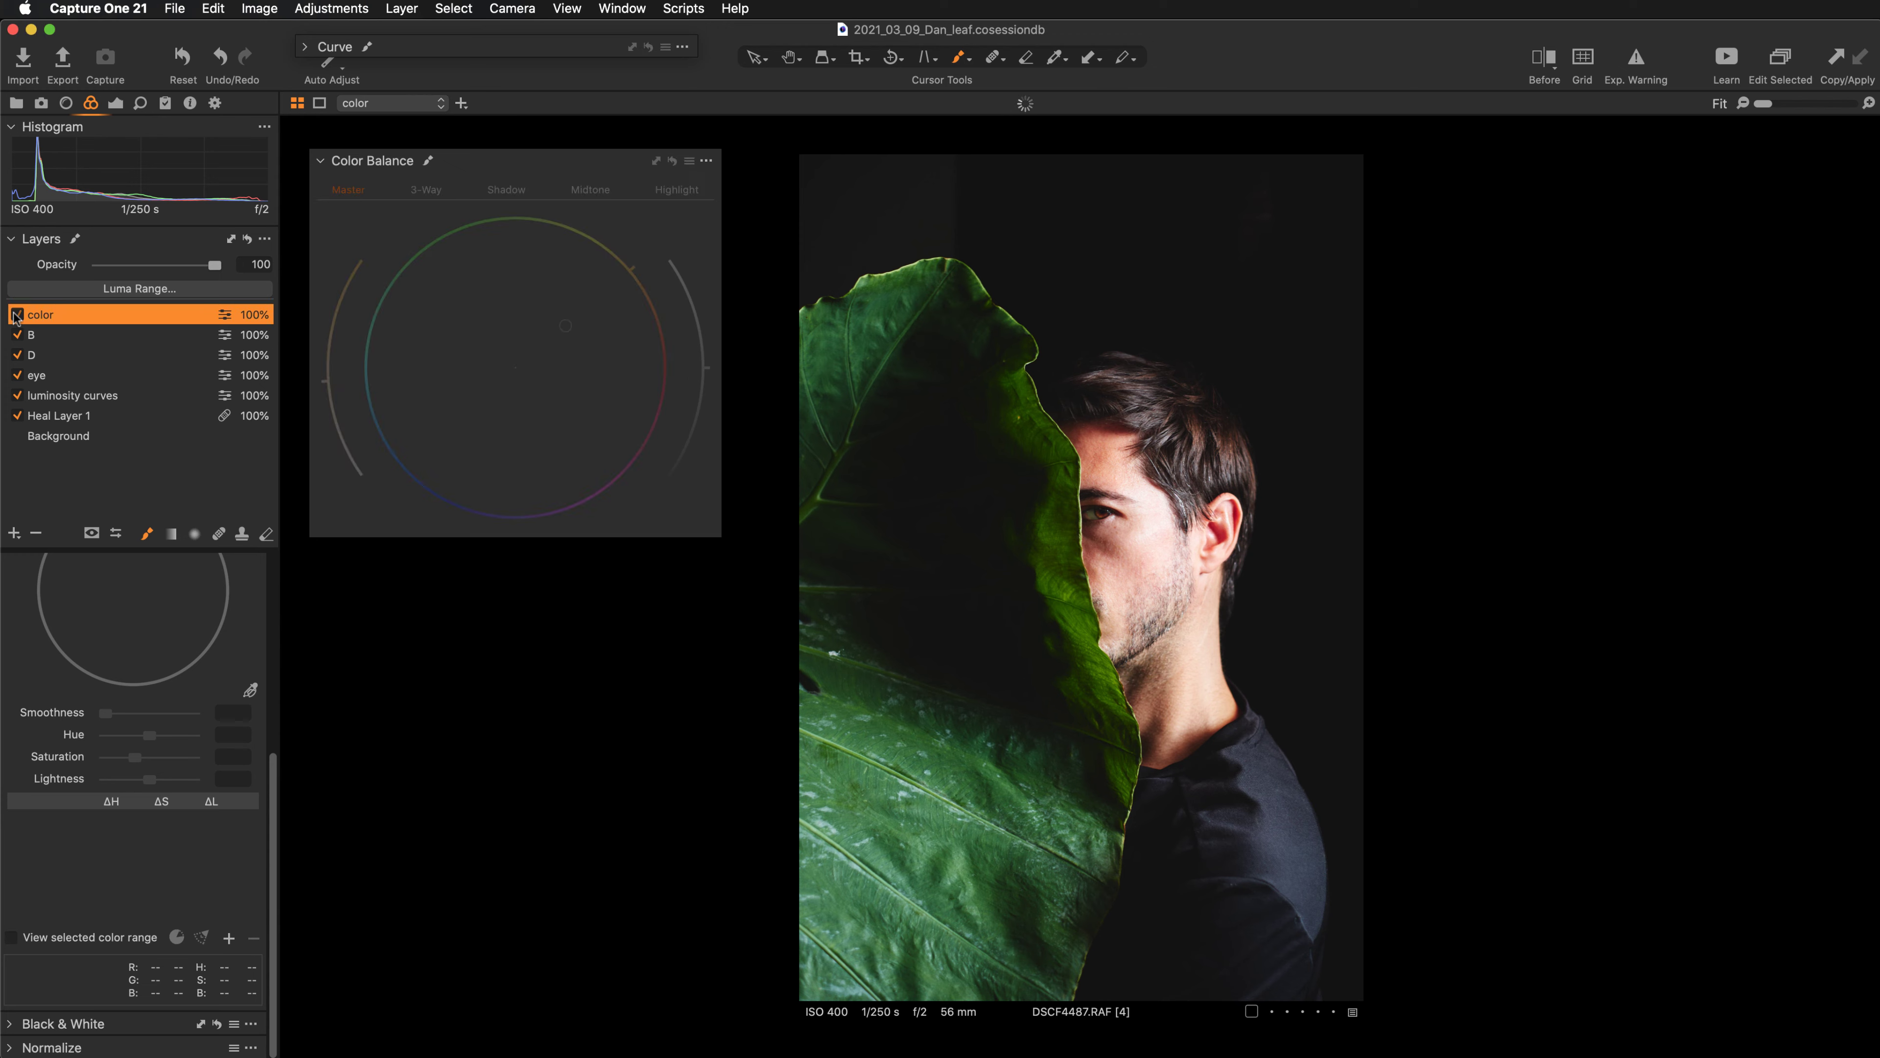
left_click(16, 314)
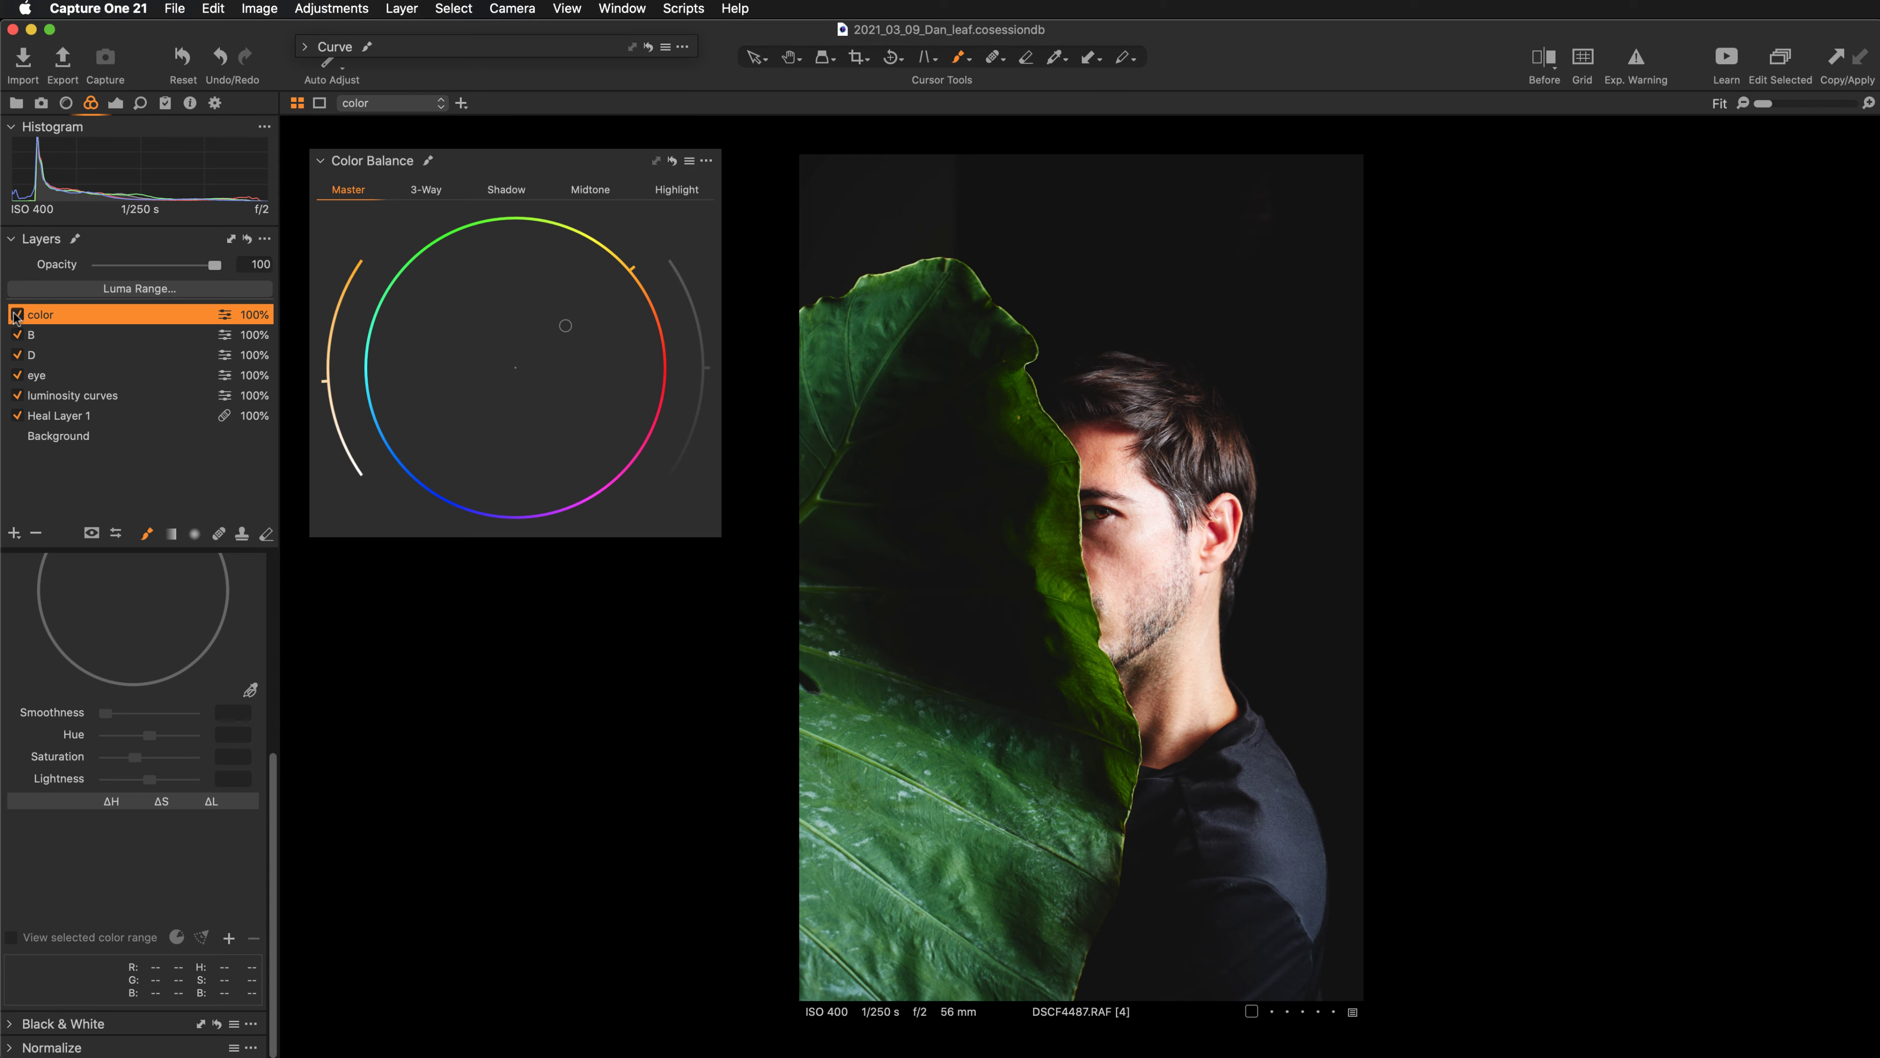
Add a new adjustment covering the full color range in the Advanced Color Editor.
scroll(163, 671, "up", 2)
scroll(185, 655, "up", 3)
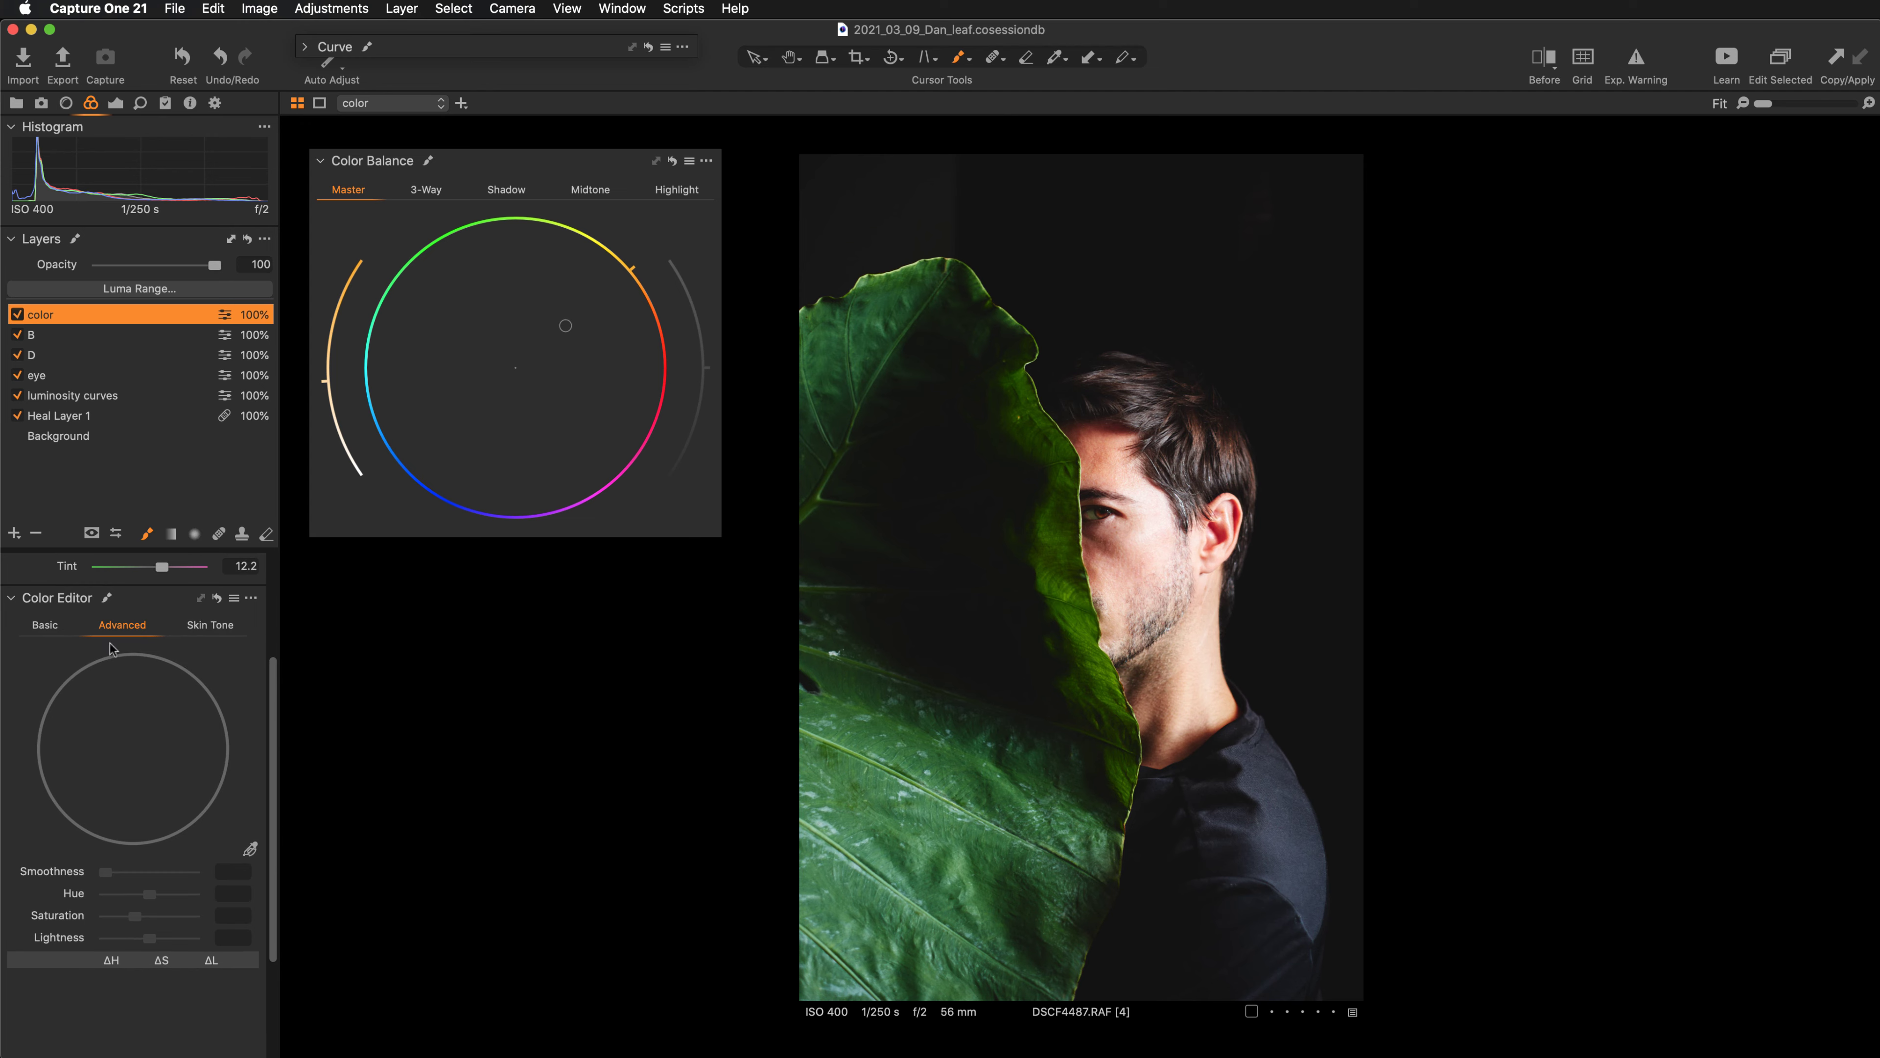
scroll(153, 674, "down", 5)
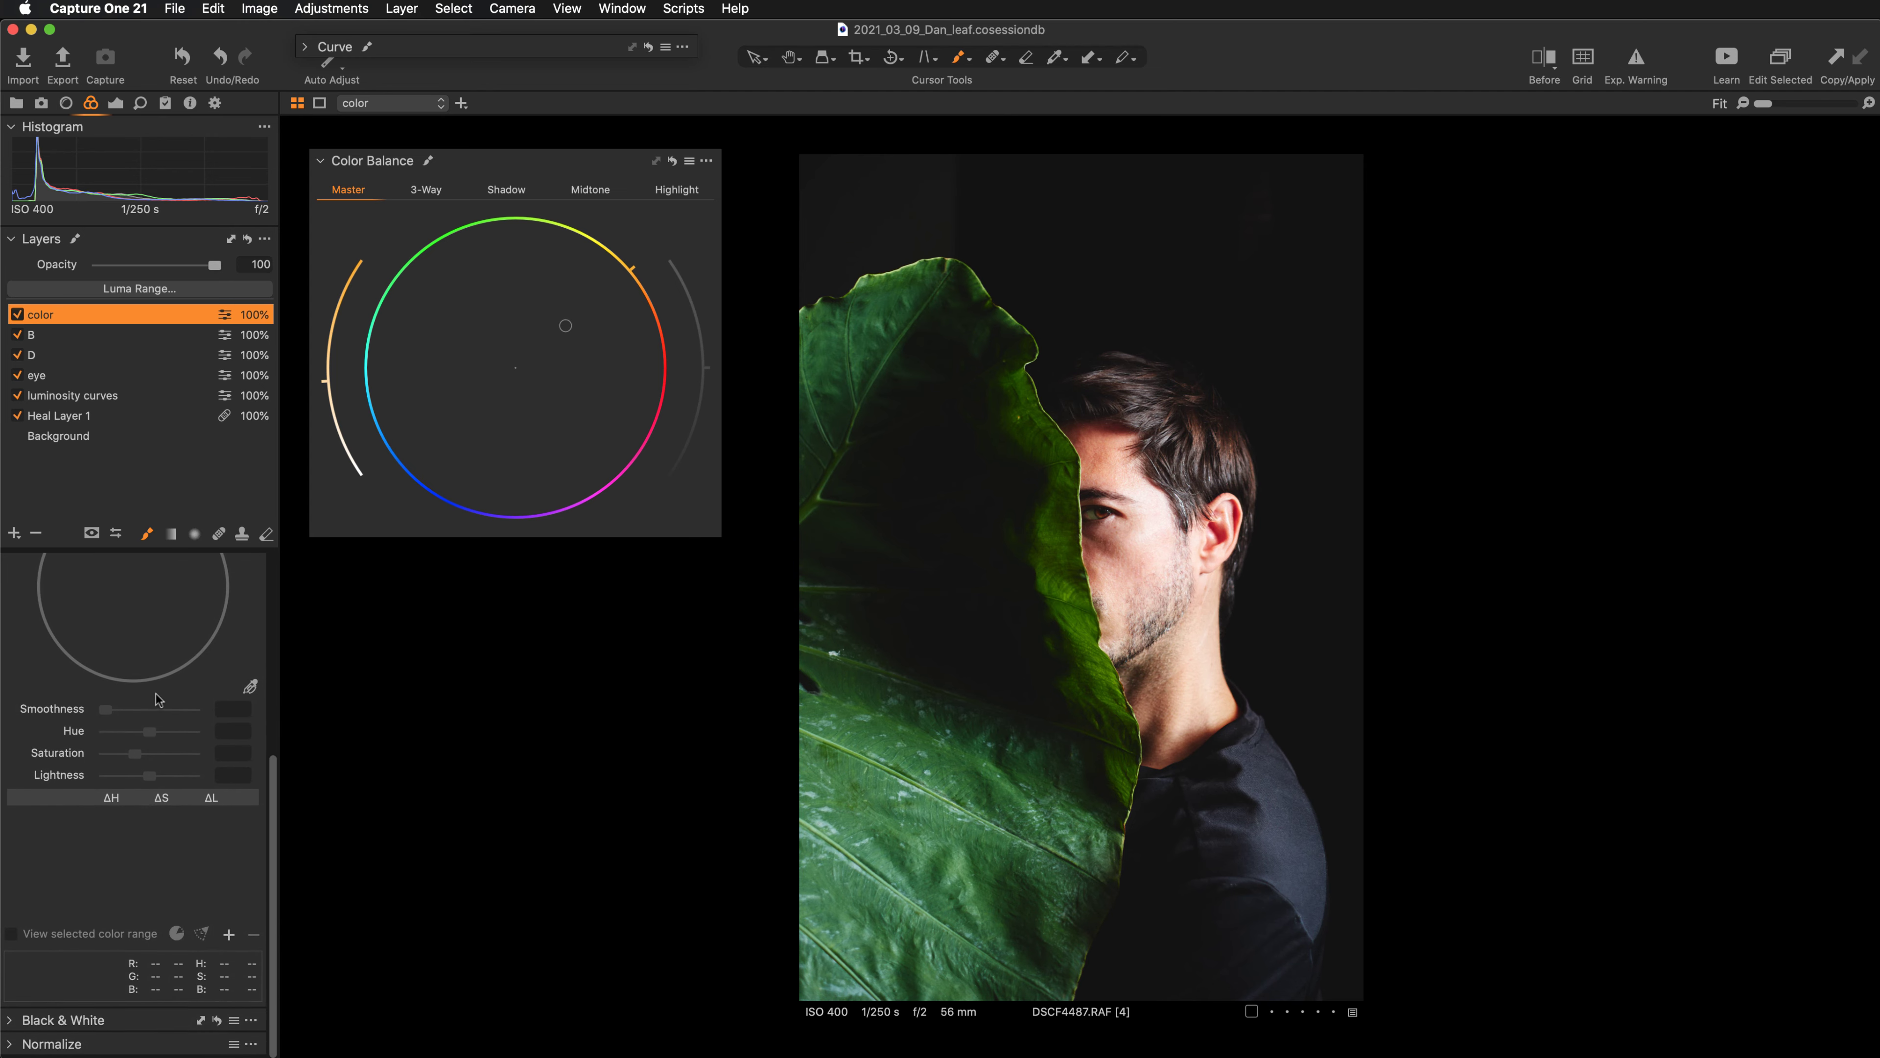
left_click(231, 938)
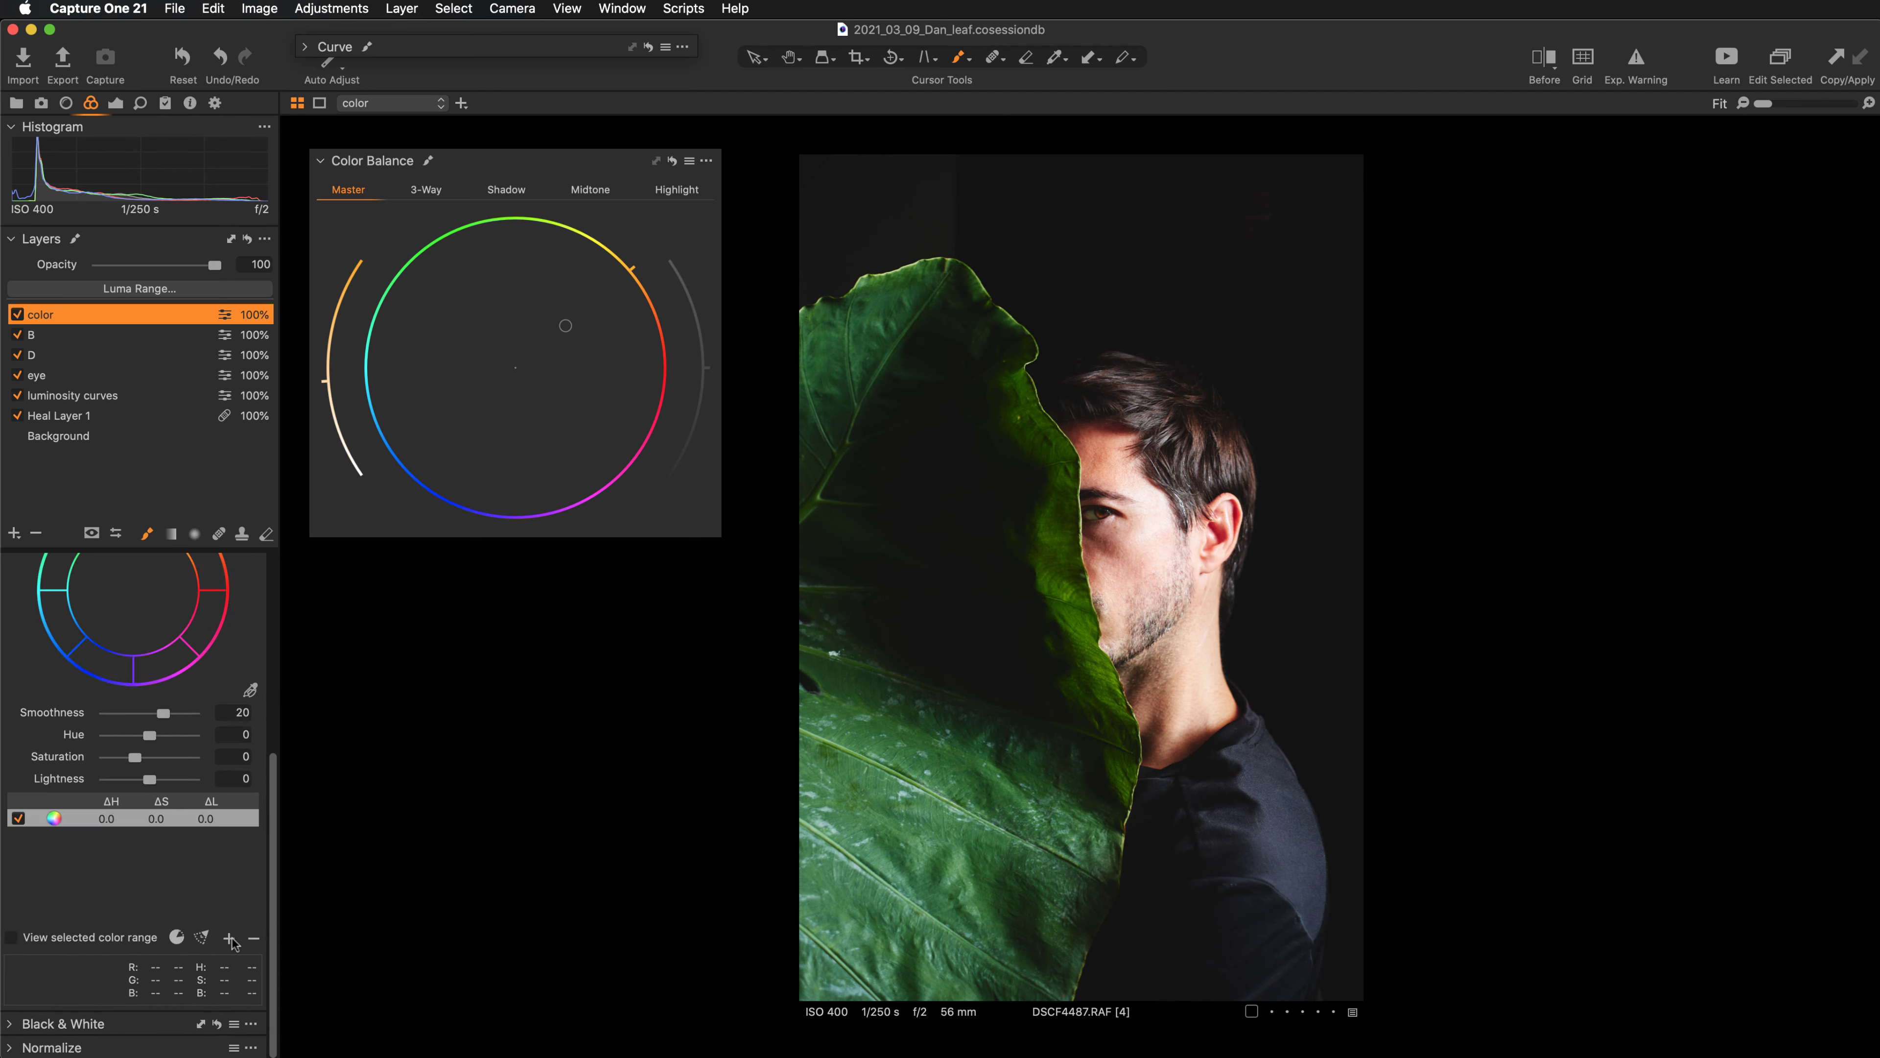
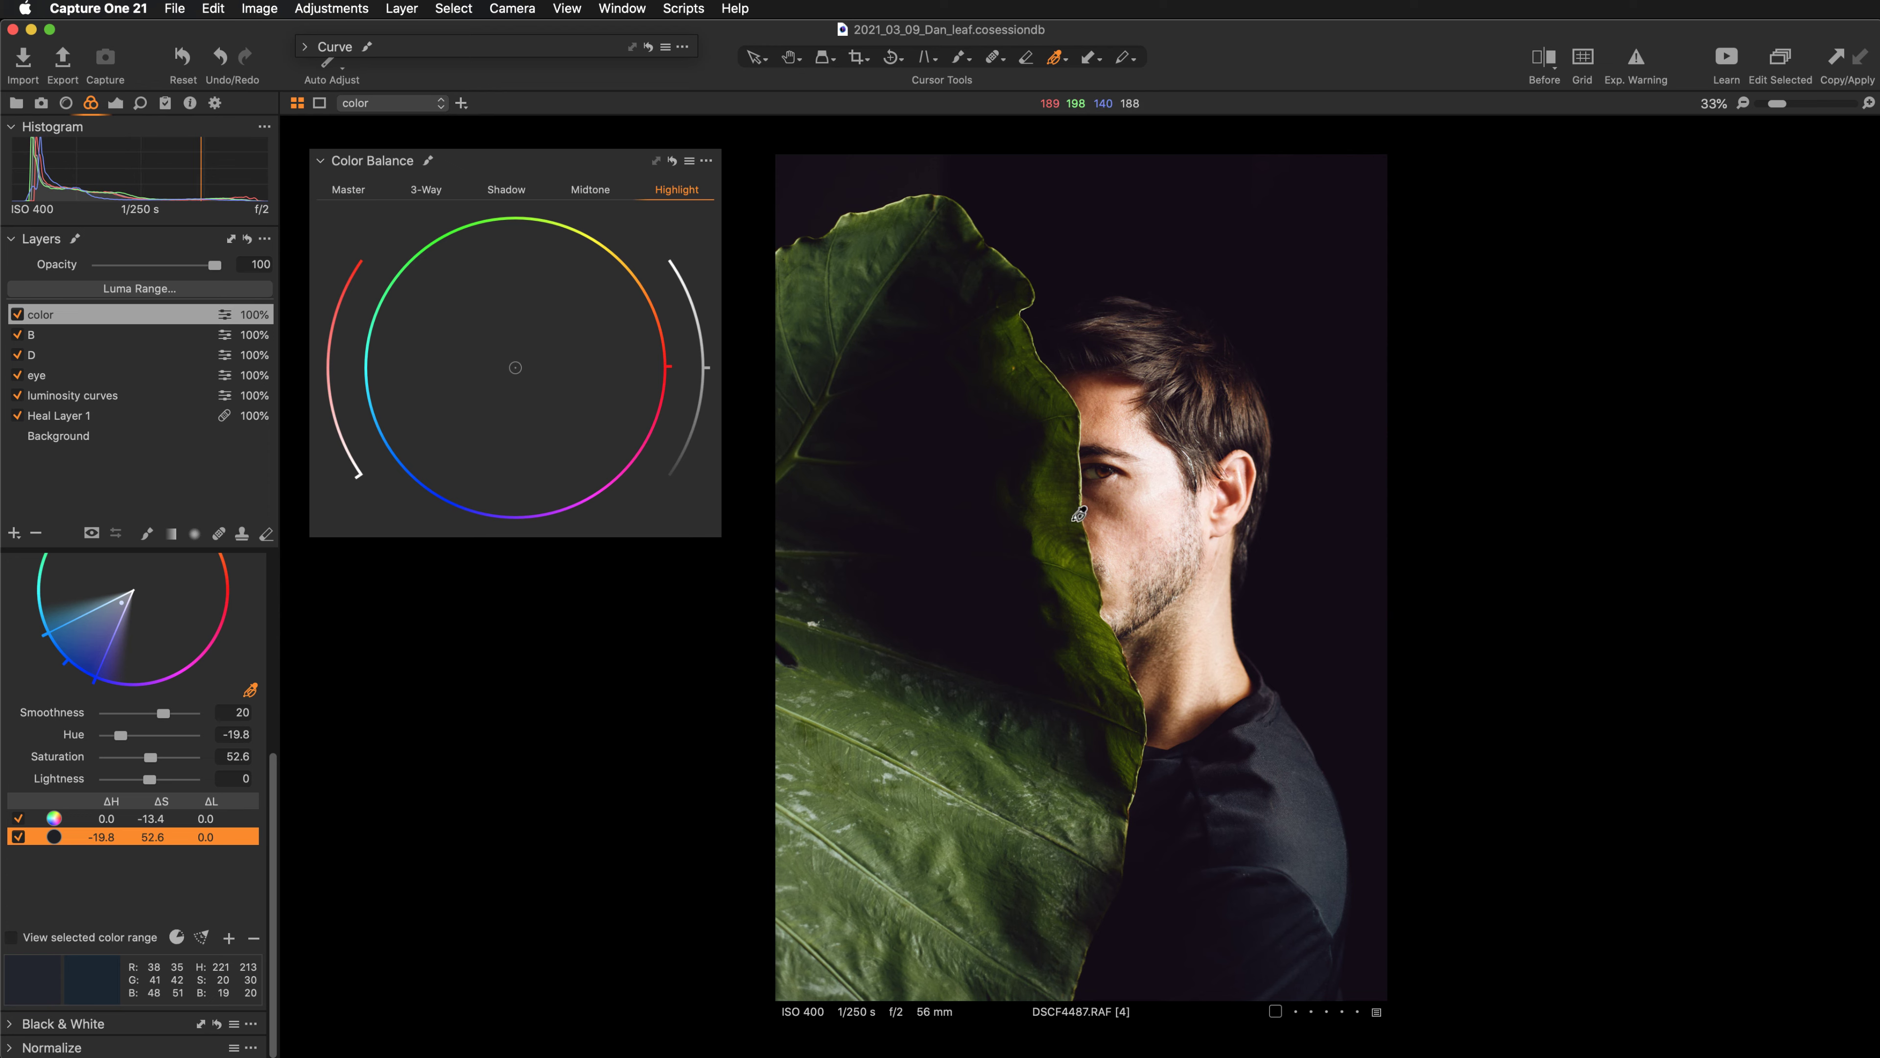
Sample the leaf's green as a new color range, then float and enlarge the Color Editor with Color Balance collapsed above it.
left_click(1049, 542)
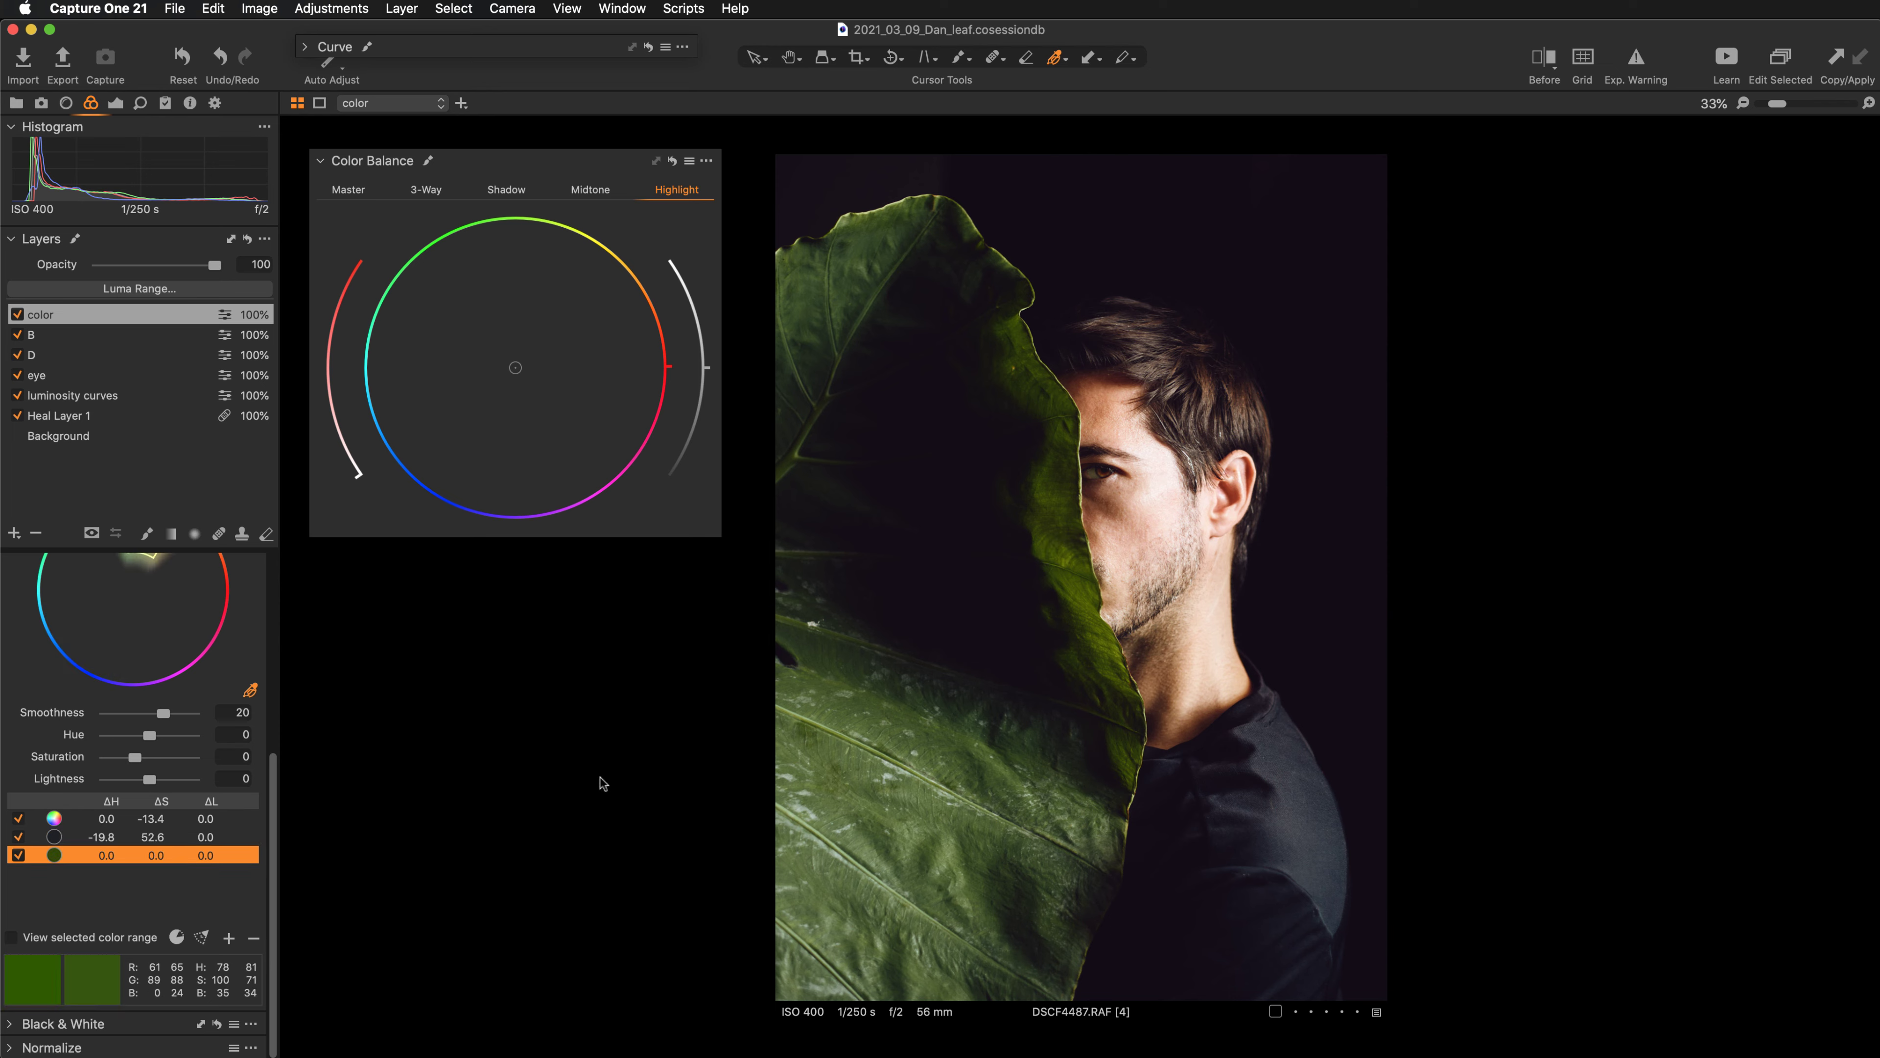
scroll(196, 722, "up", 2)
scroll(196, 722, "up", 3)
left_click_drag(67, 565, 459, 203)
left_click(331, 162)
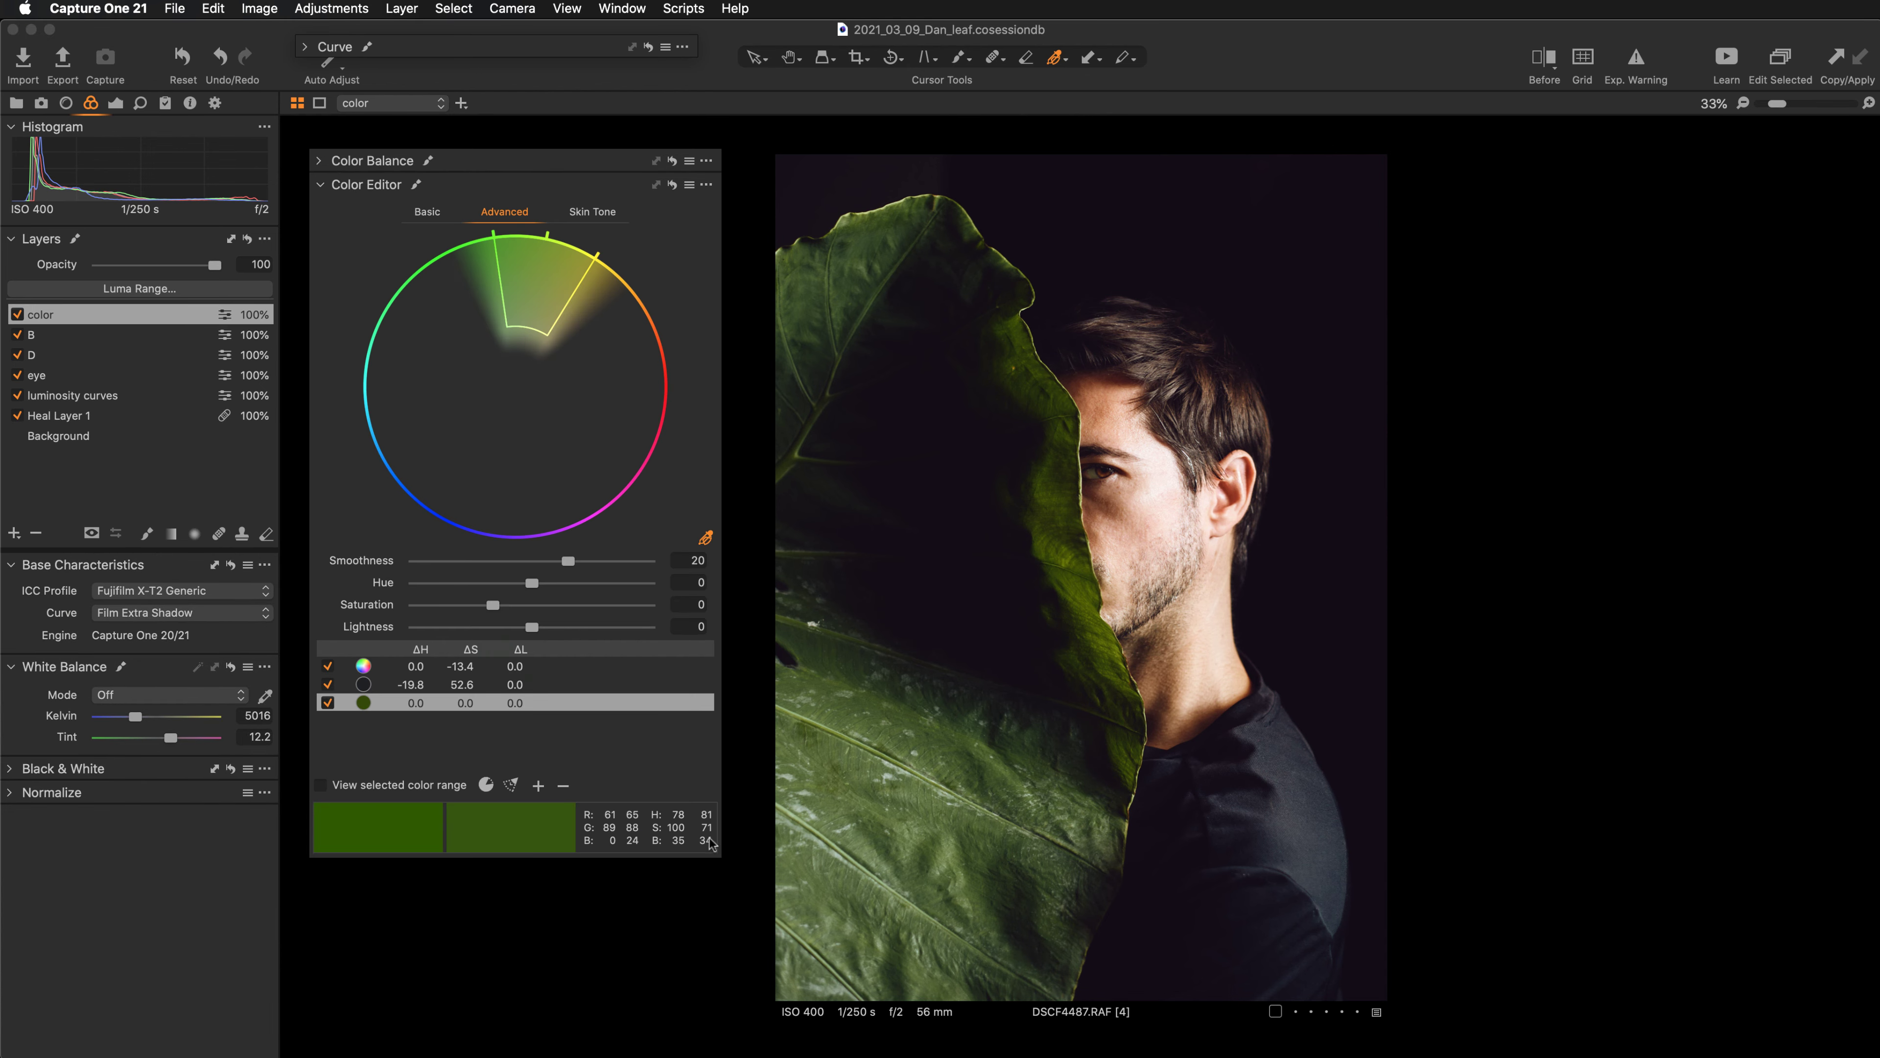
left_click_drag(716, 855, 705, 930)
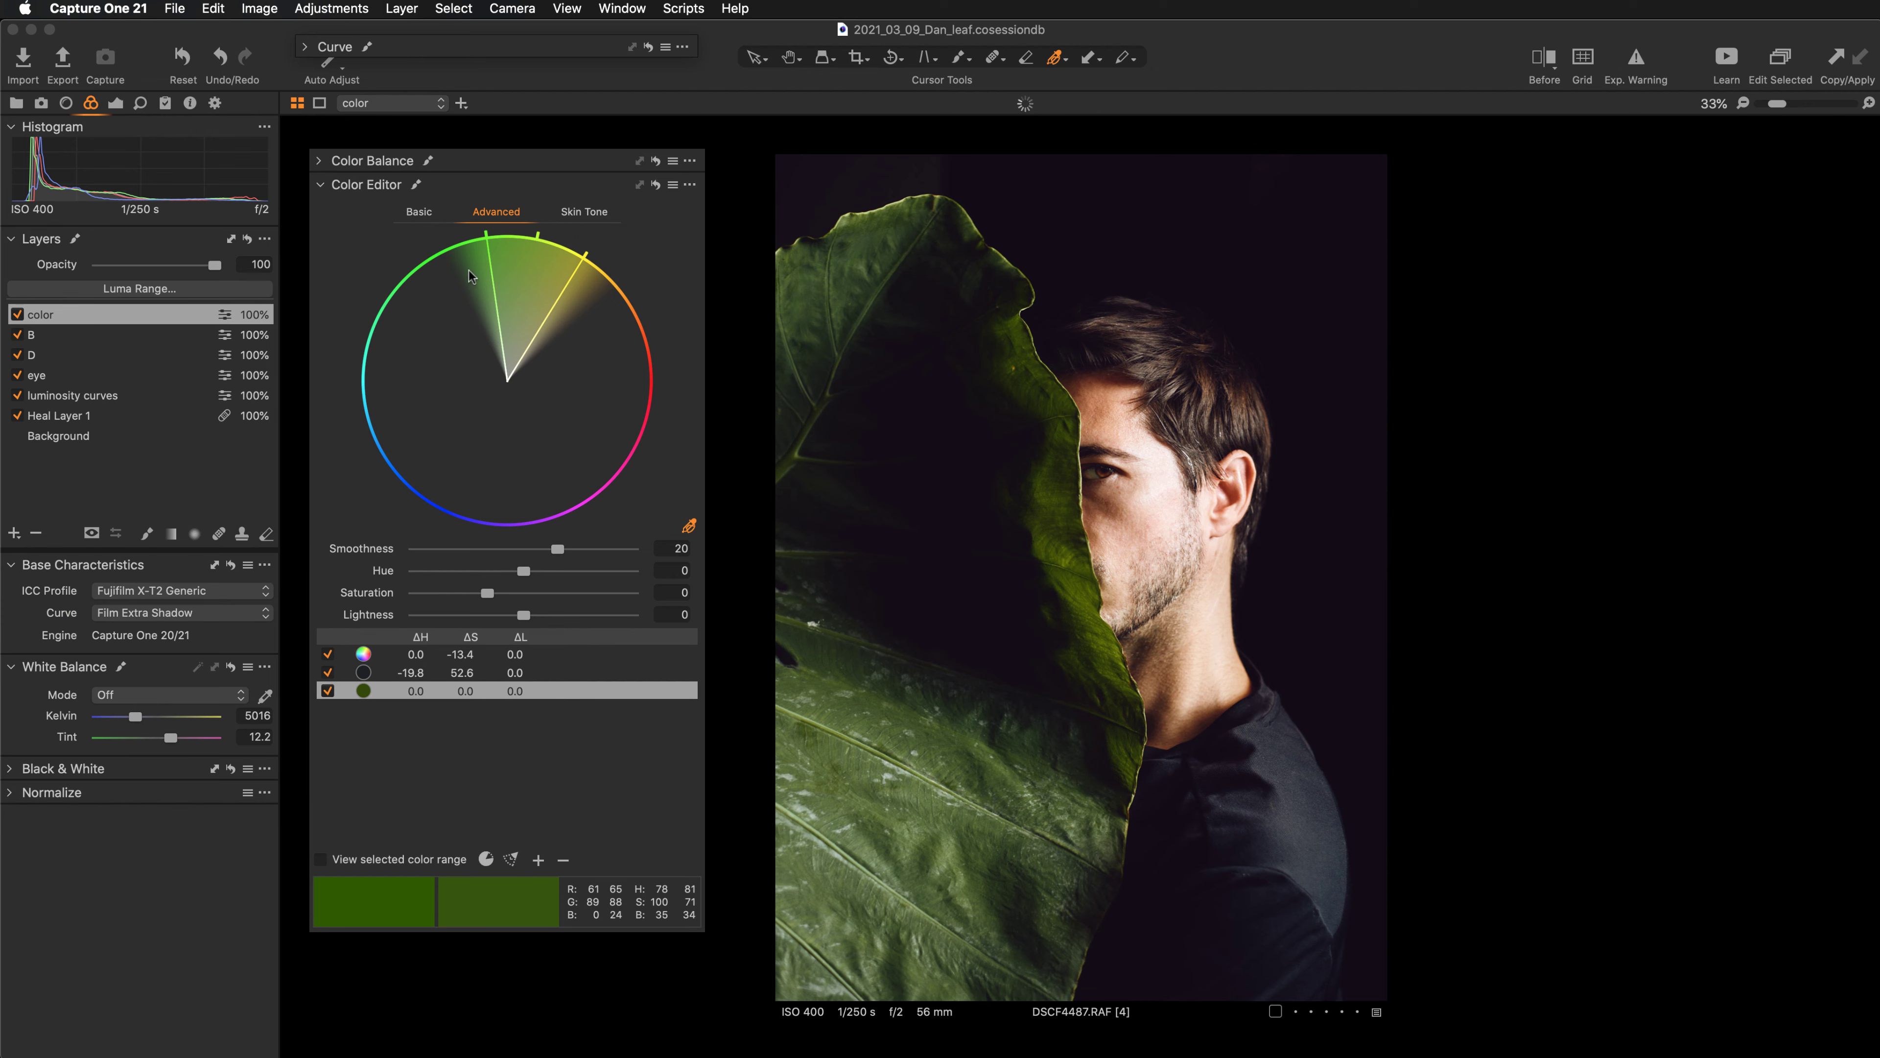
Extend the leaf's green range to the wheel's center, set Hue to -14.4 and Saturation to -23.7, and compare it off and on.
left_click_drag(511, 373, 512, 381)
left_click_drag(523, 572, 415, 583)
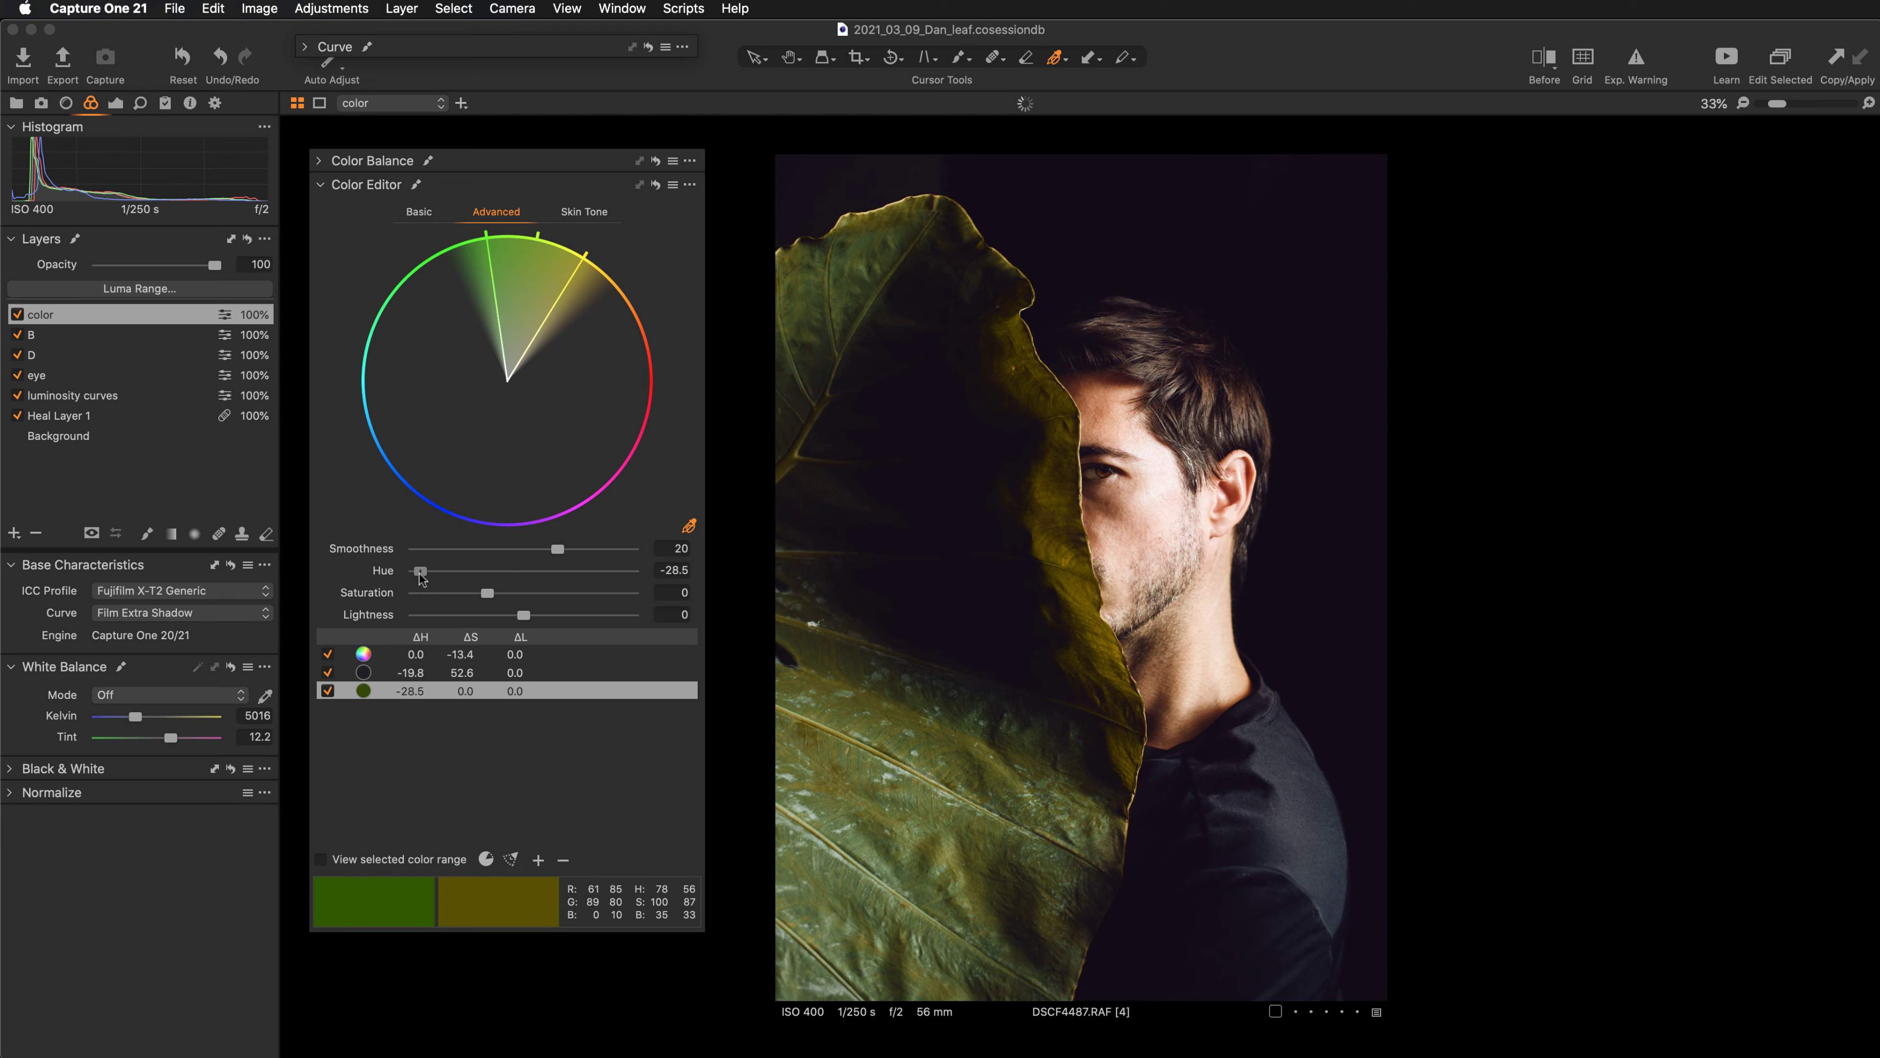
left_click_drag(416, 576, 456, 586)
left_click_drag(455, 584, 454, 583)
left_click_drag(454, 582, 470, 569)
left_click_drag(487, 593, 469, 605)
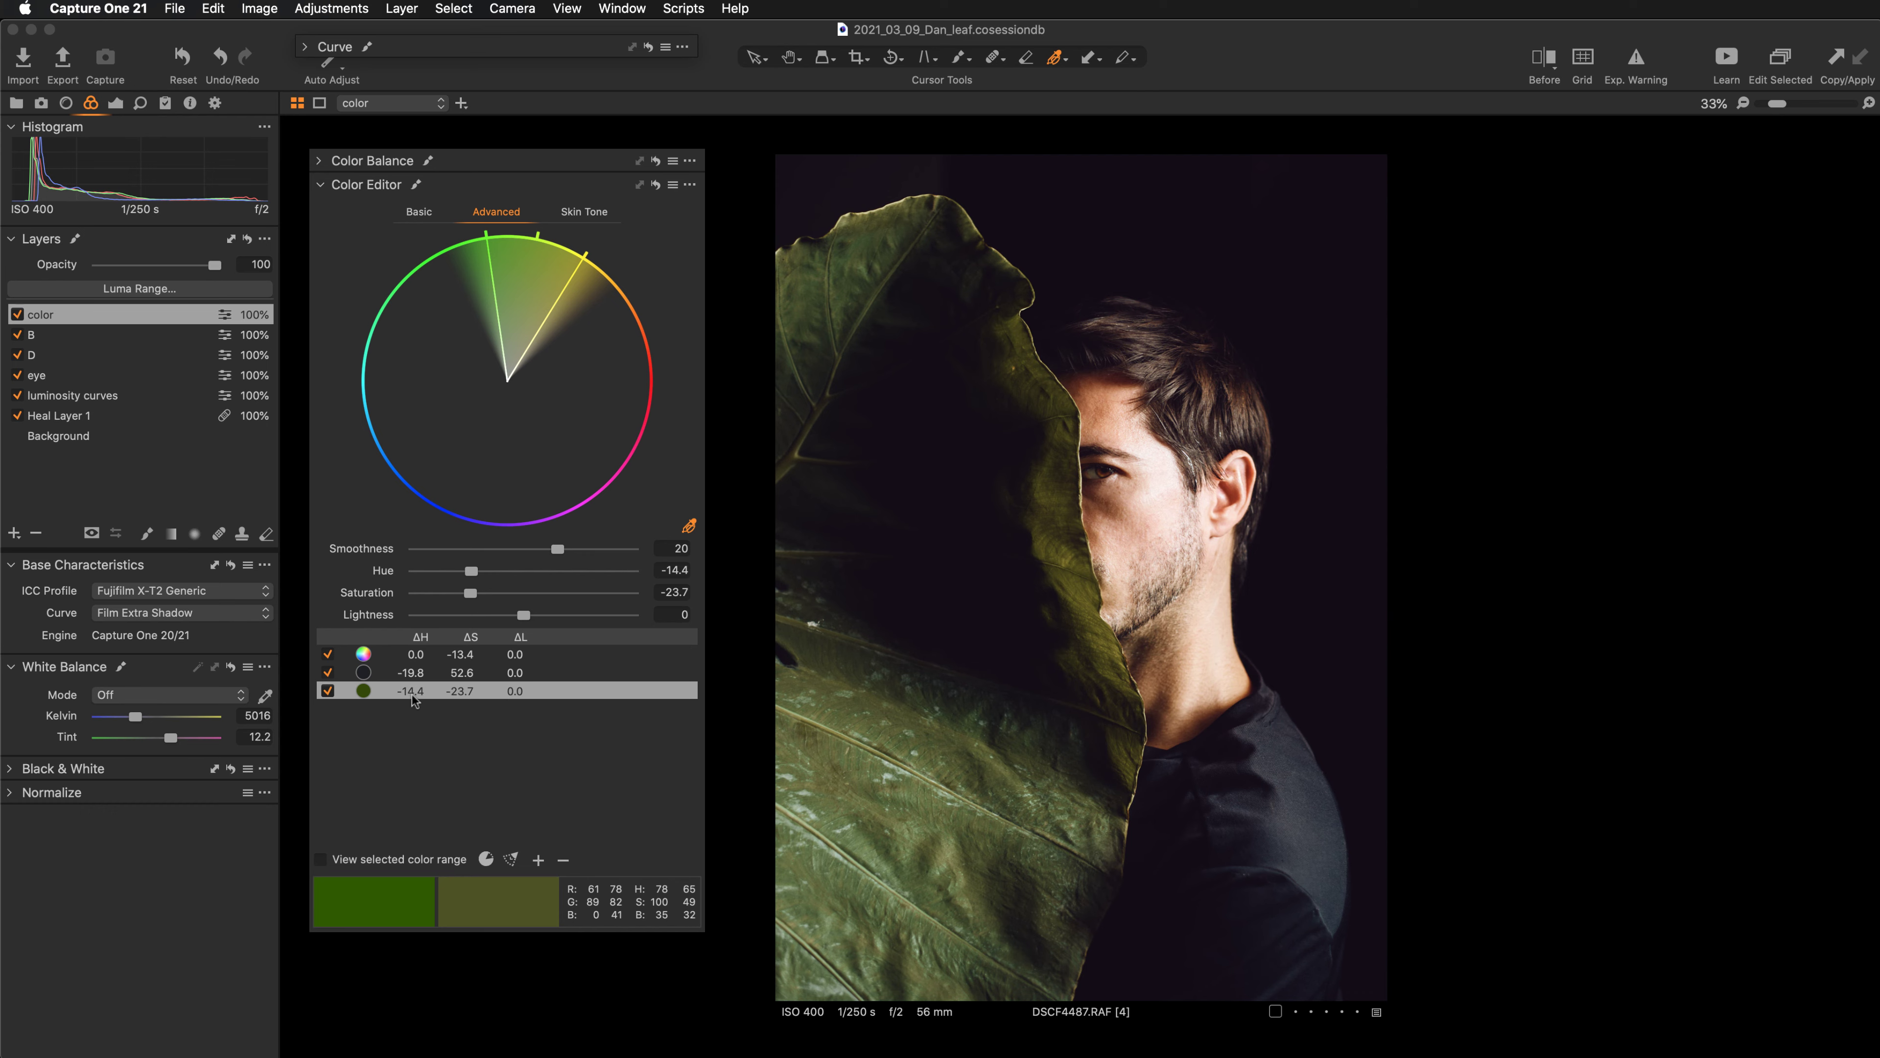
left_click(327, 690)
left_click(327, 690)
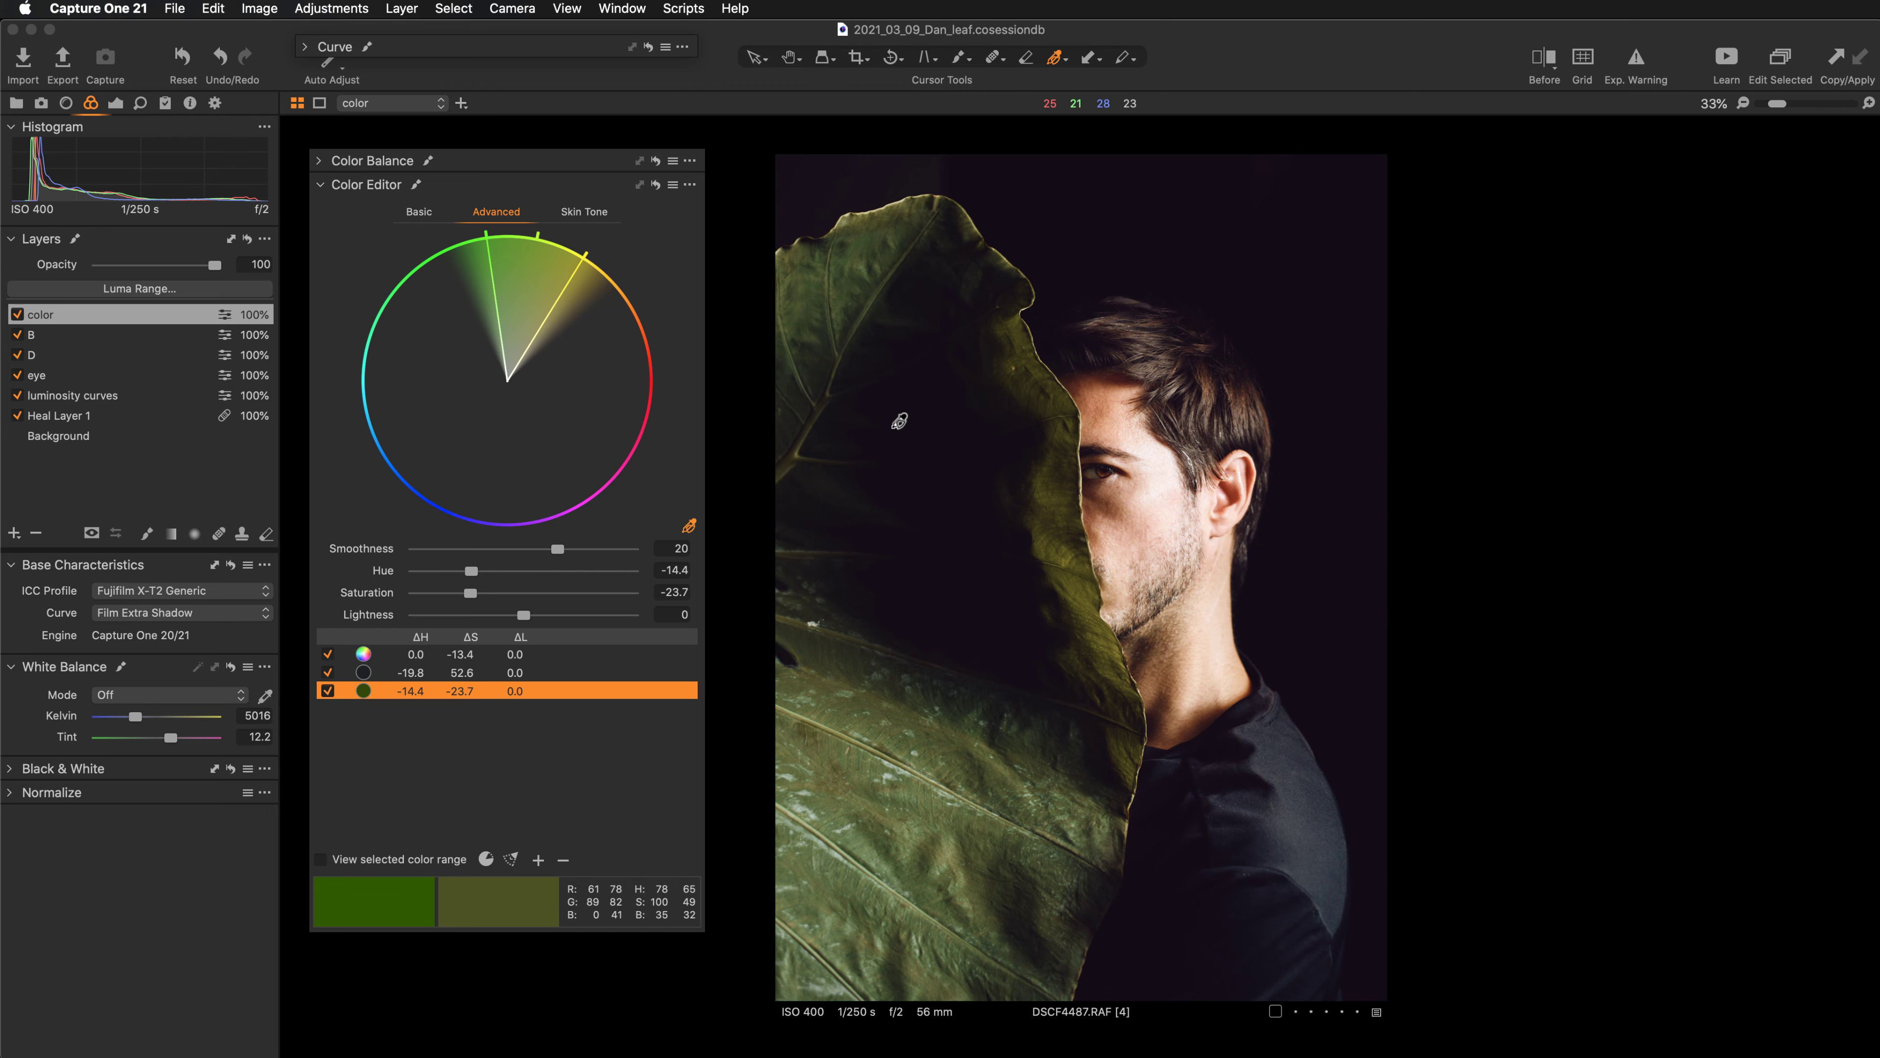
Sample the forehead's skin tone as a new color range and expand it across all saturation levels.
key("super+plus")
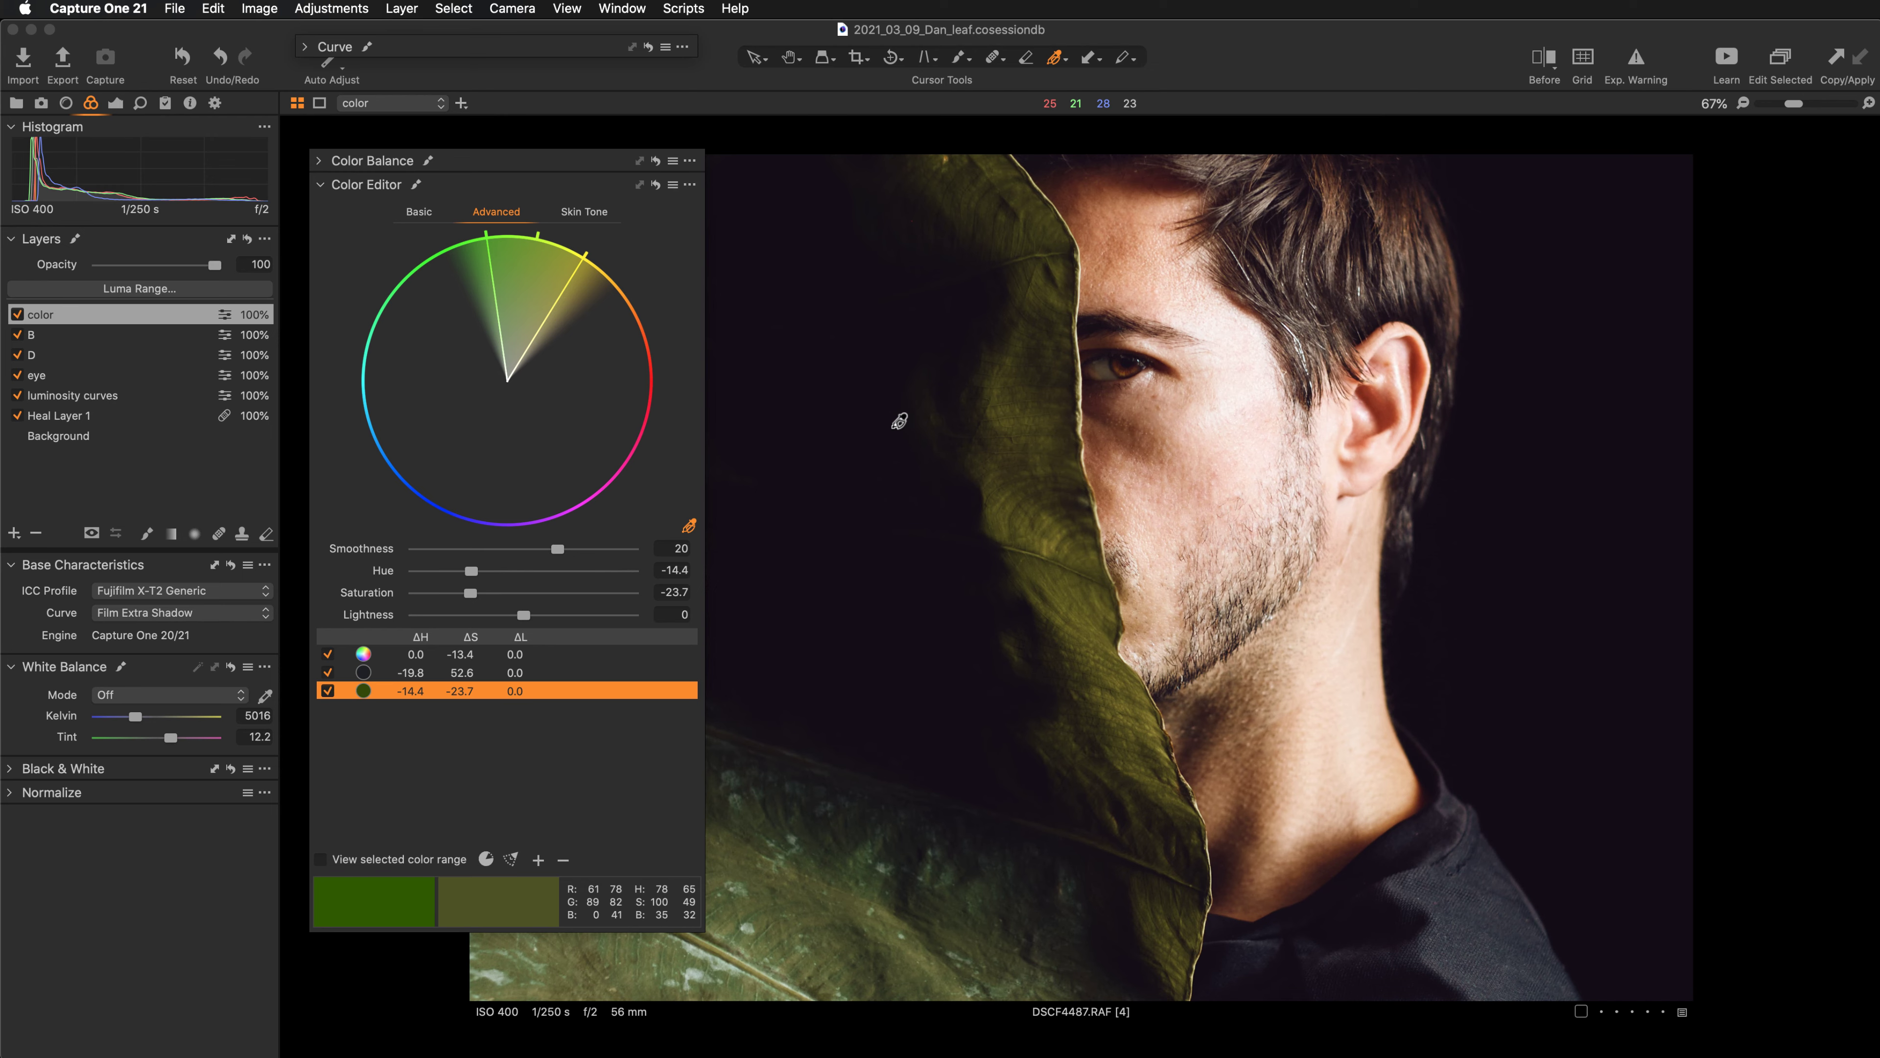
left_click(1122, 245)
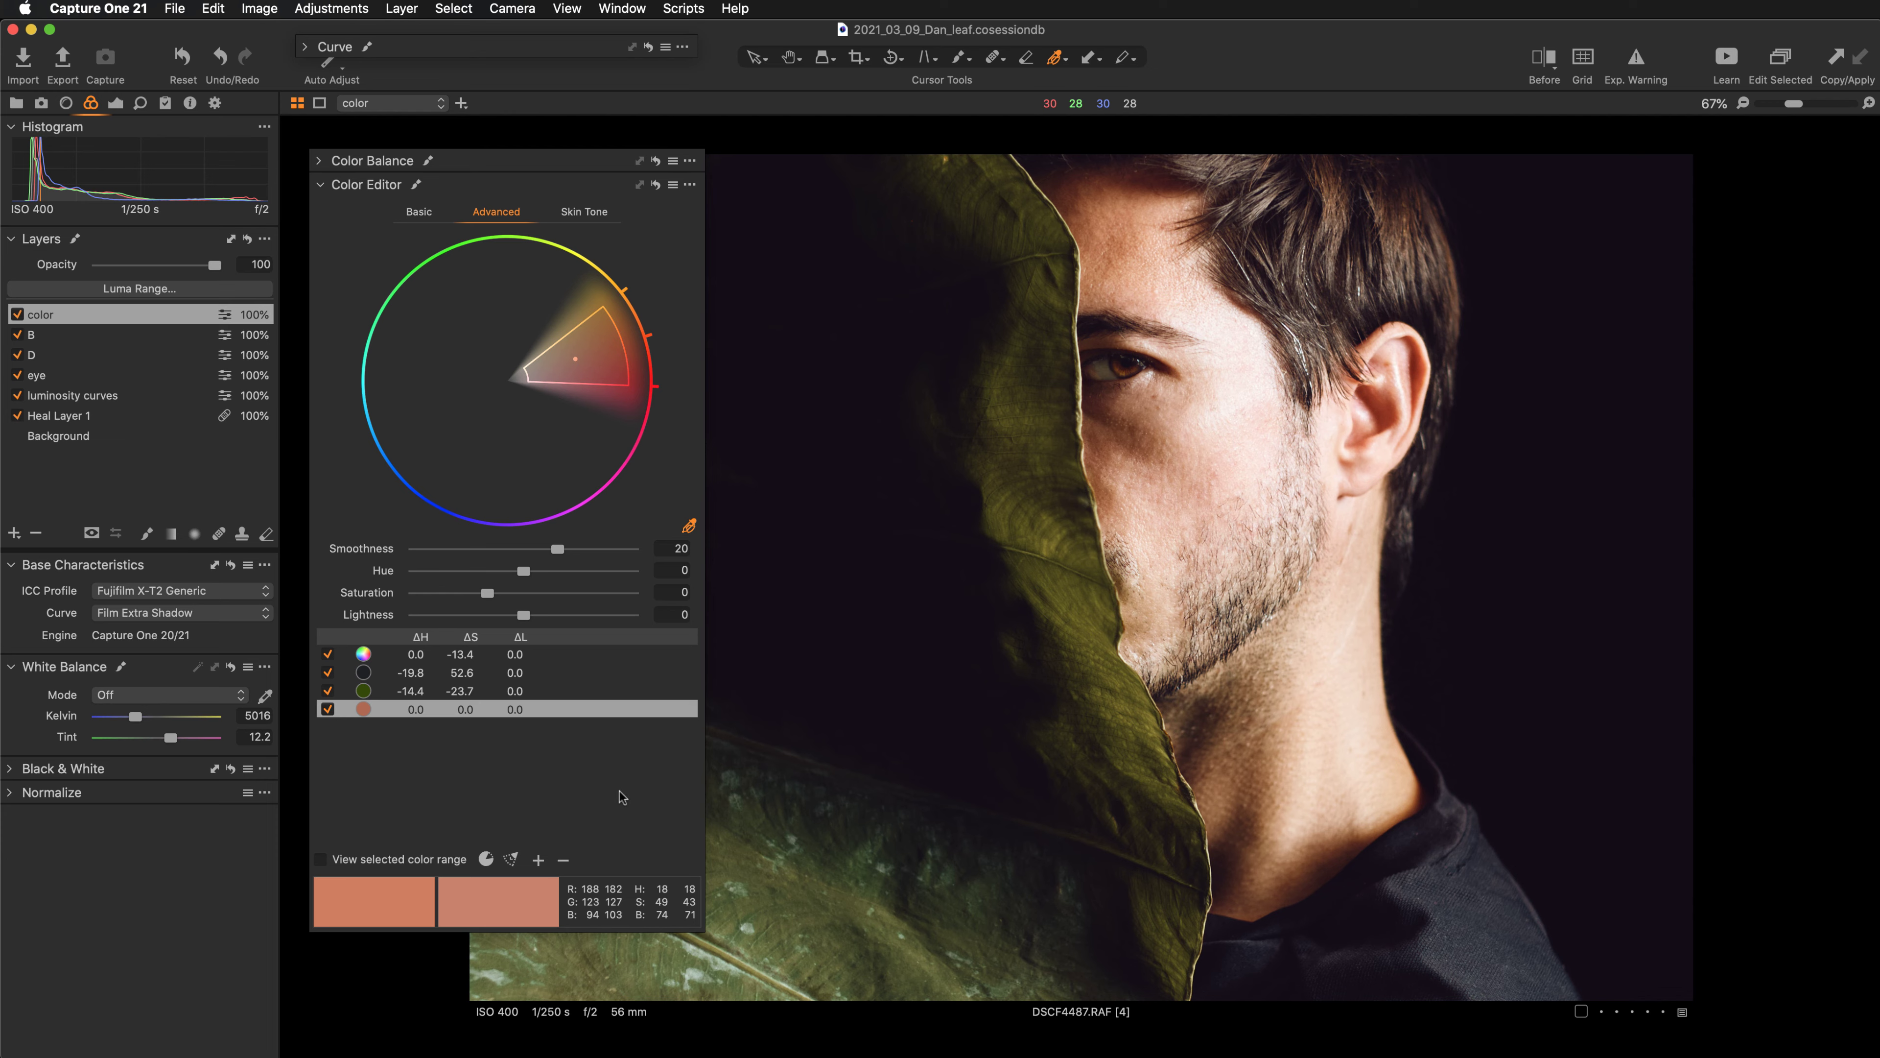
left_click(510, 857)
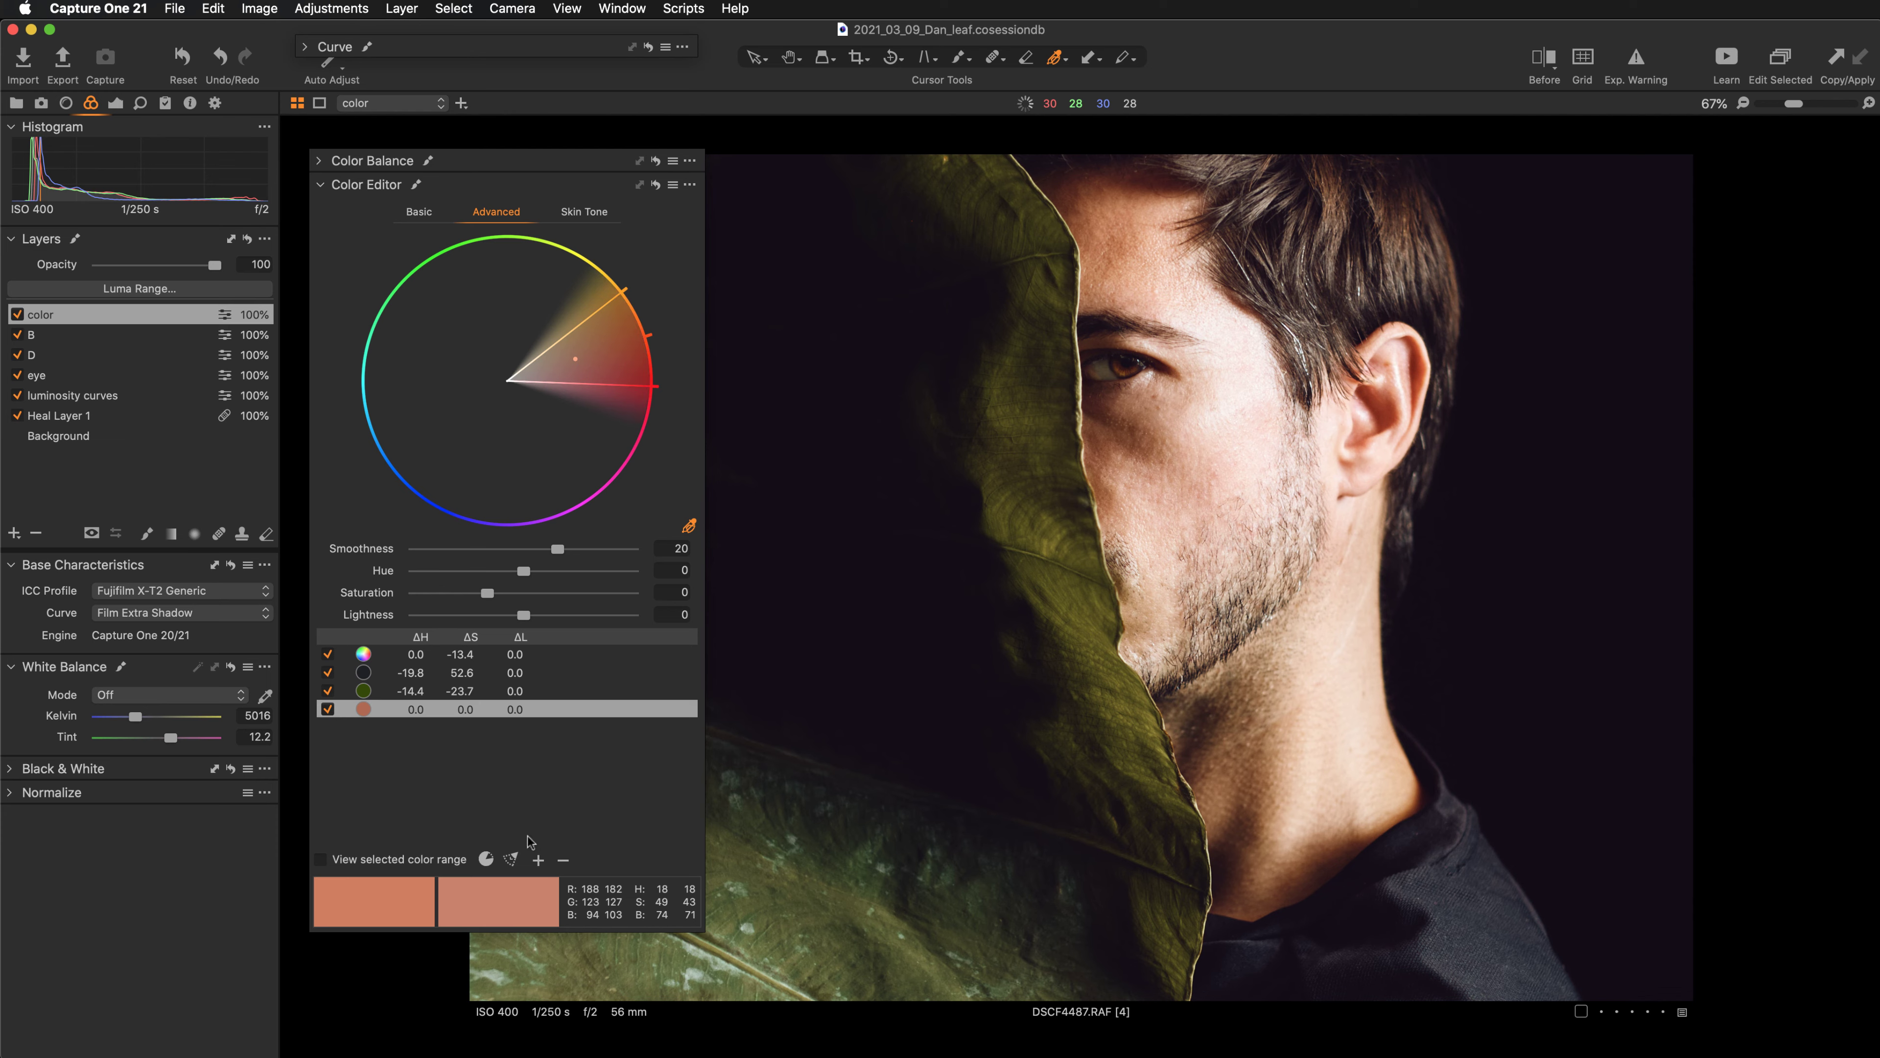
left_click(789, 58)
left_click_drag(985, 301, 1050, 396)
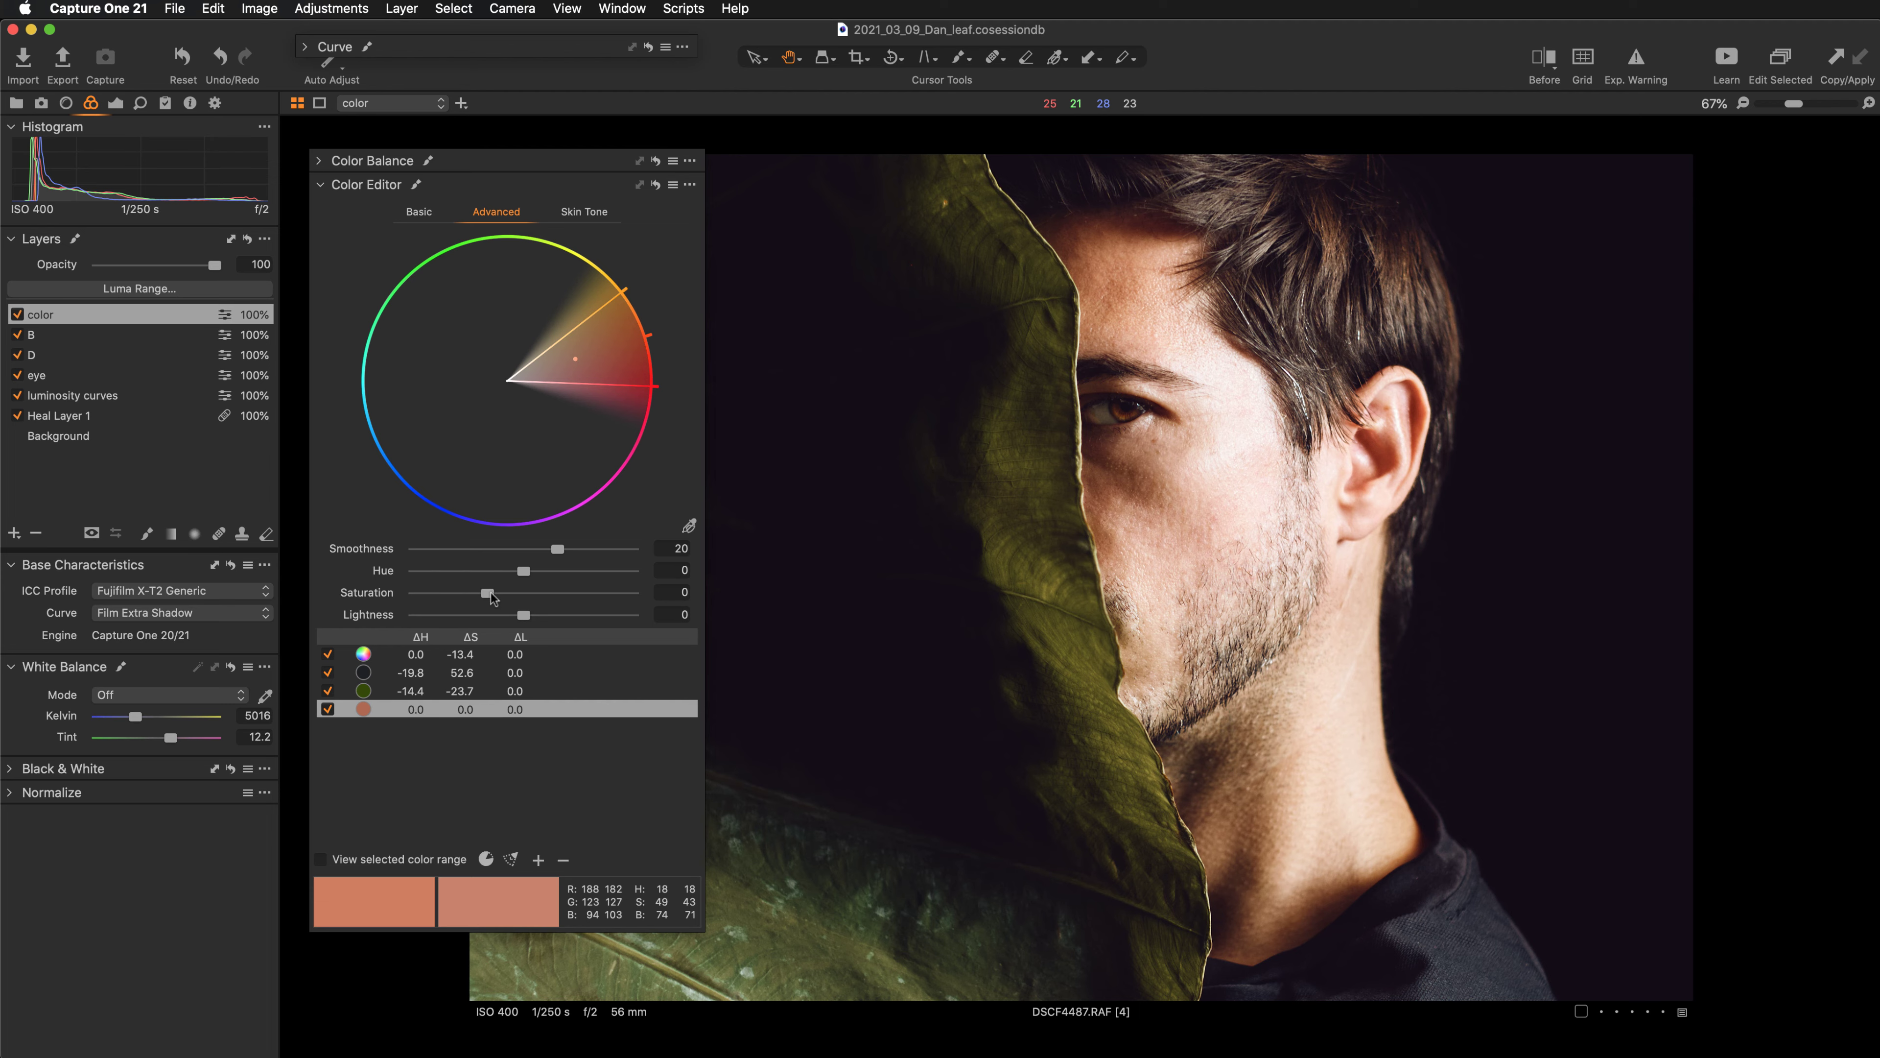
Test a strong positive Hue shift on the skin tone range, reset it, and apply a slight positive shift instead.
left_click_drag(524, 570, 616, 572)
double_click(616, 571)
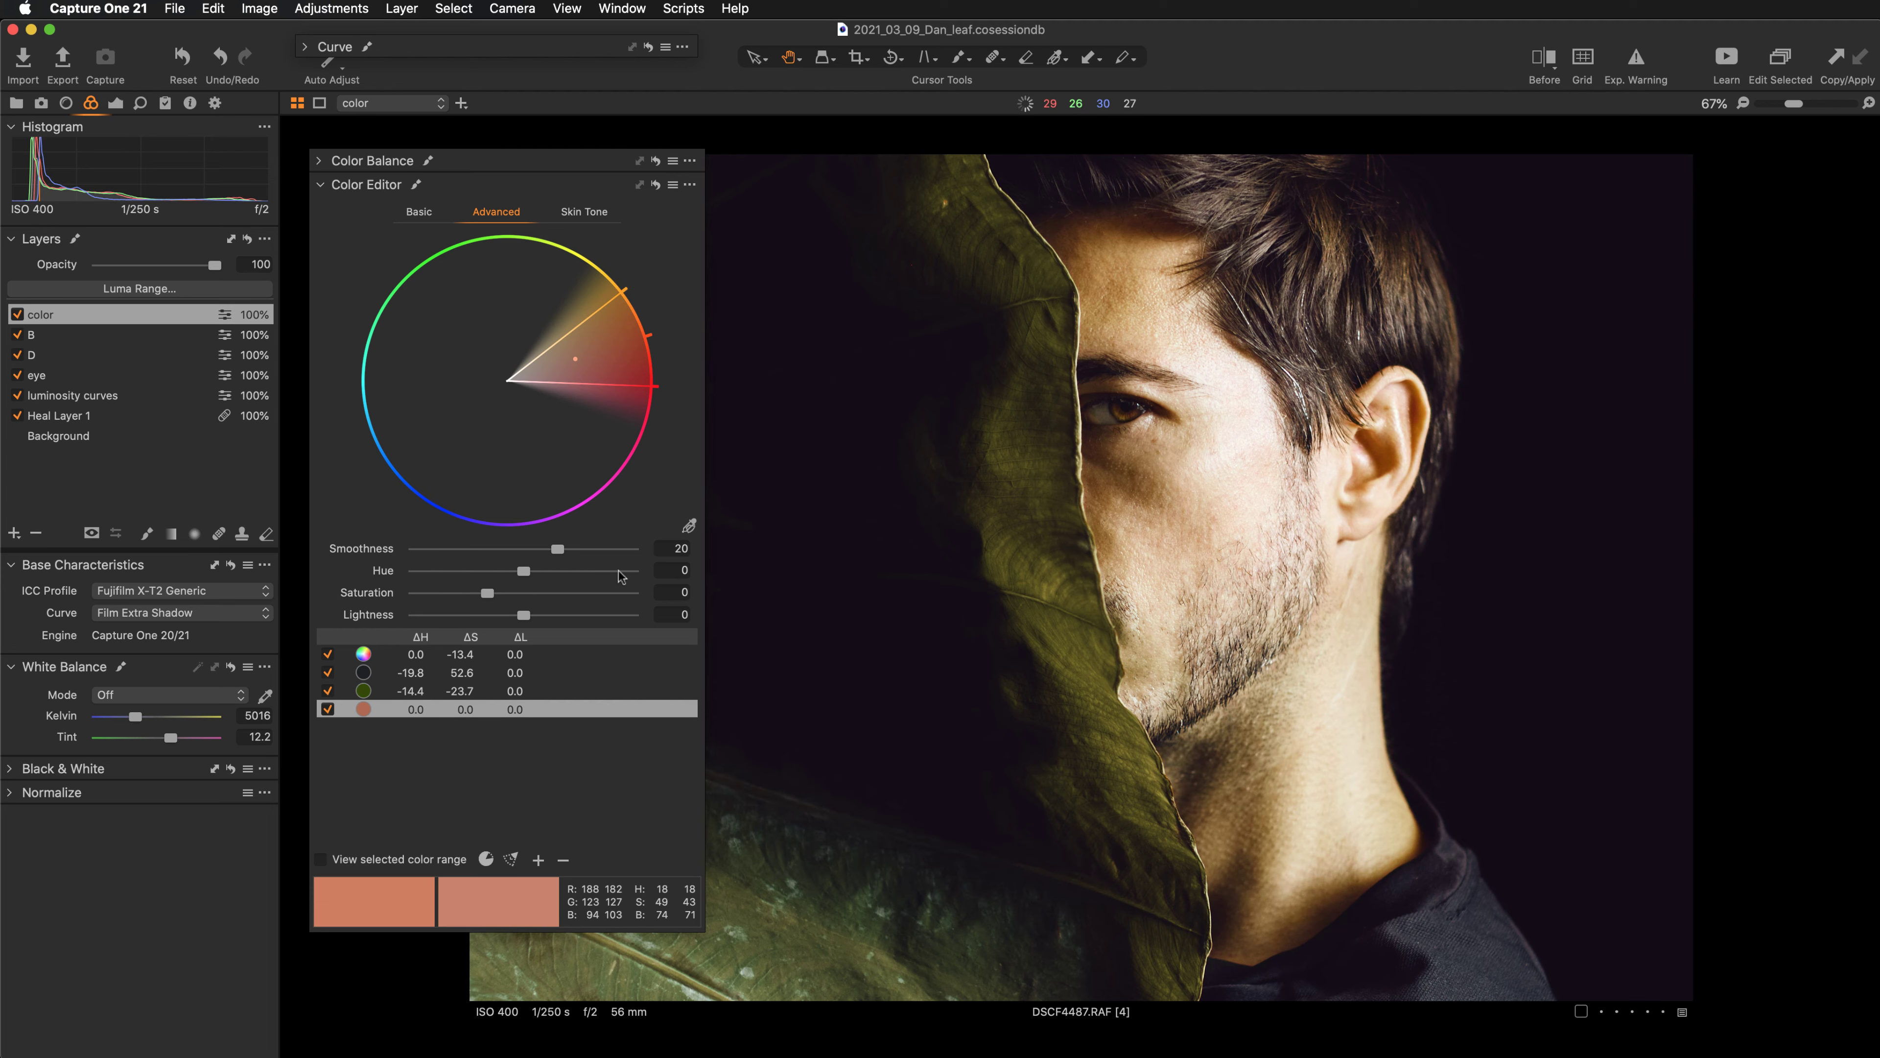
left_click_drag(526, 572, 532, 571)
left_click_drag(531, 569, 547, 571)
left_click_drag(543, 572, 543, 572)
Collapse the Color Editor and compare the photo with the color layer off and on.
left_click(461, 191)
key("super+minus")
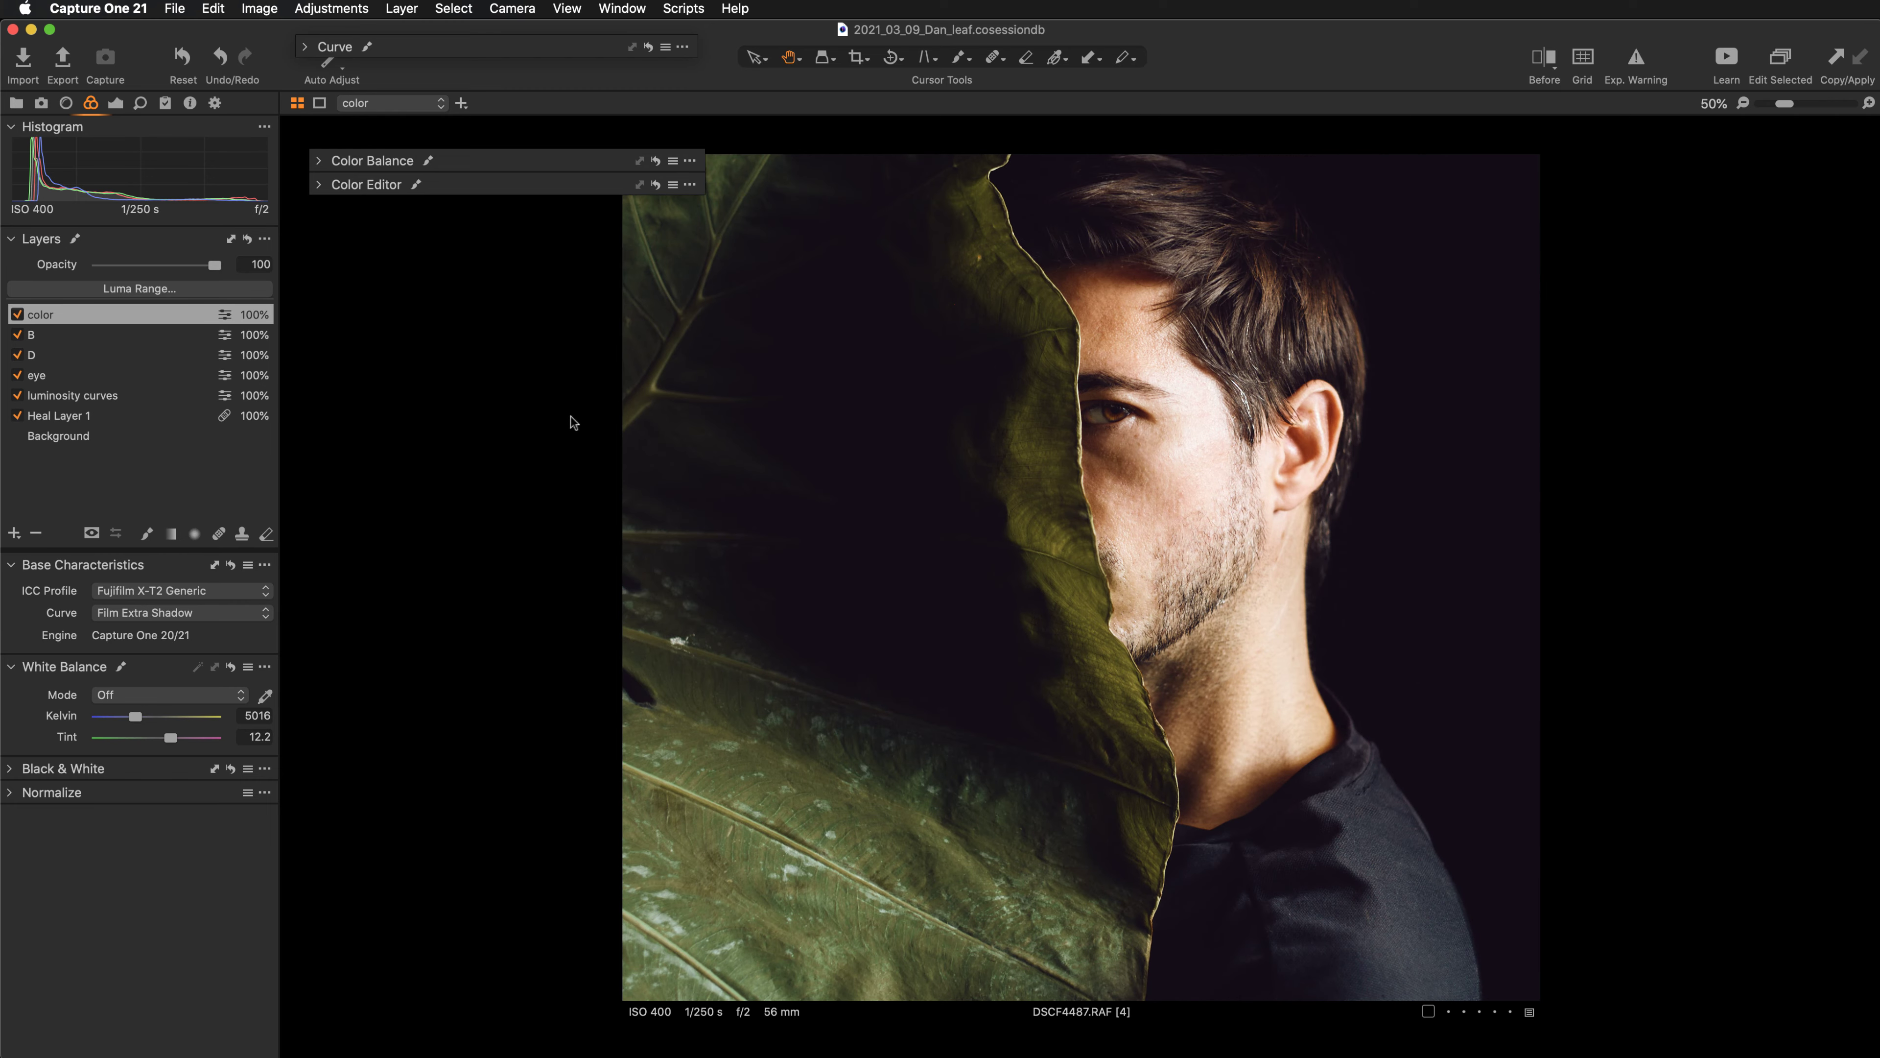
left_click(16, 316)
left_click(16, 315)
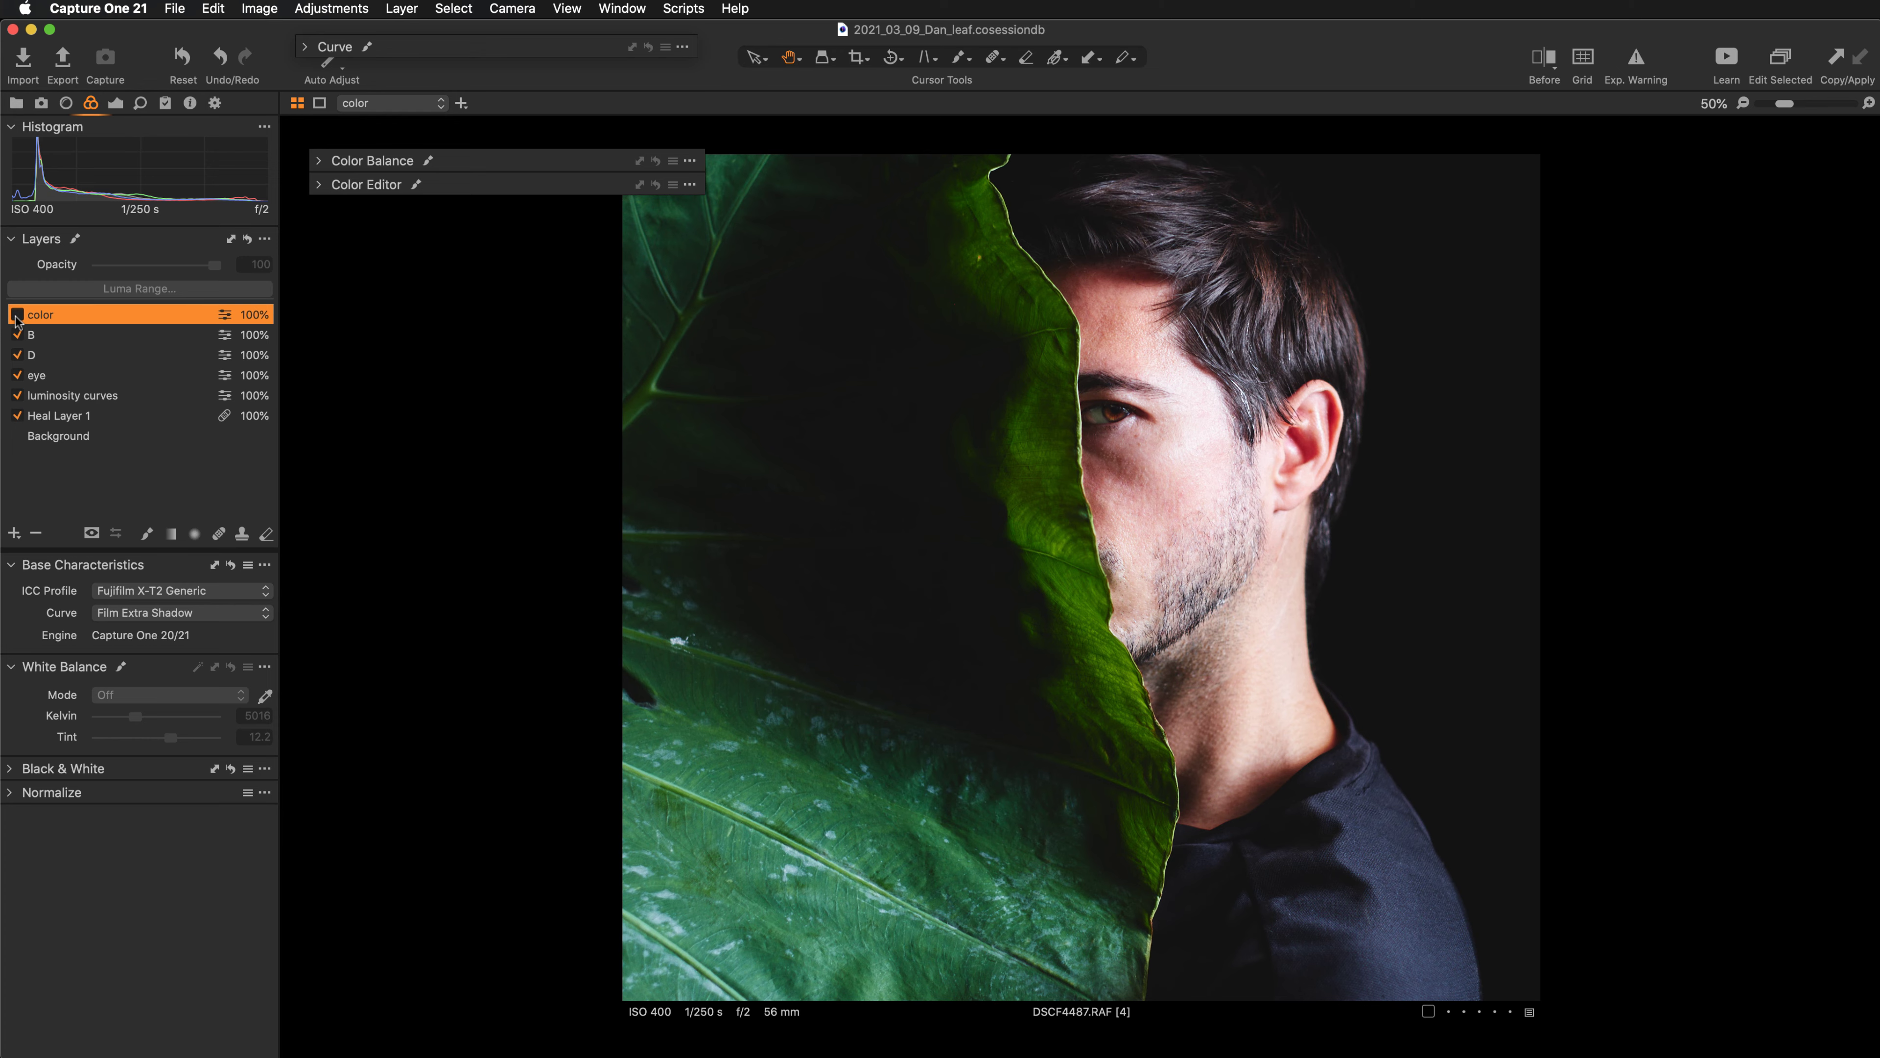
left_click(16, 314)
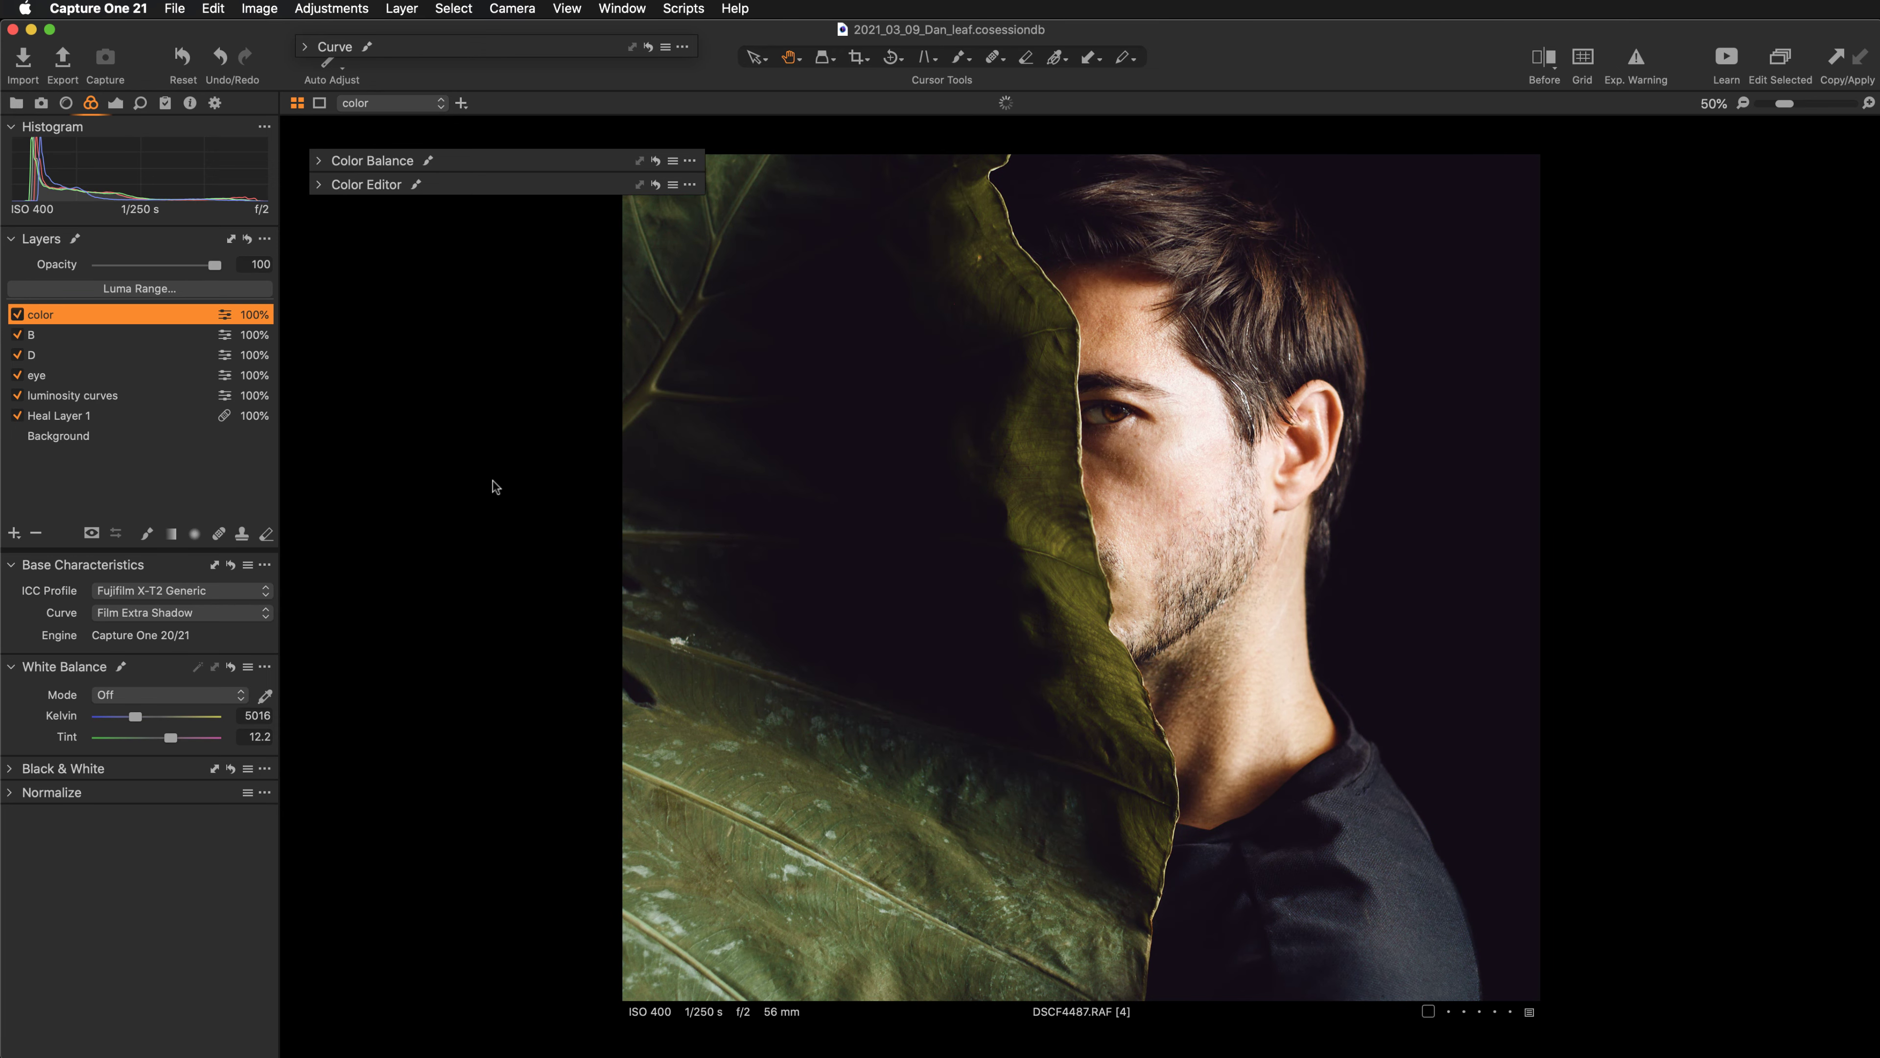
key("super+minus")
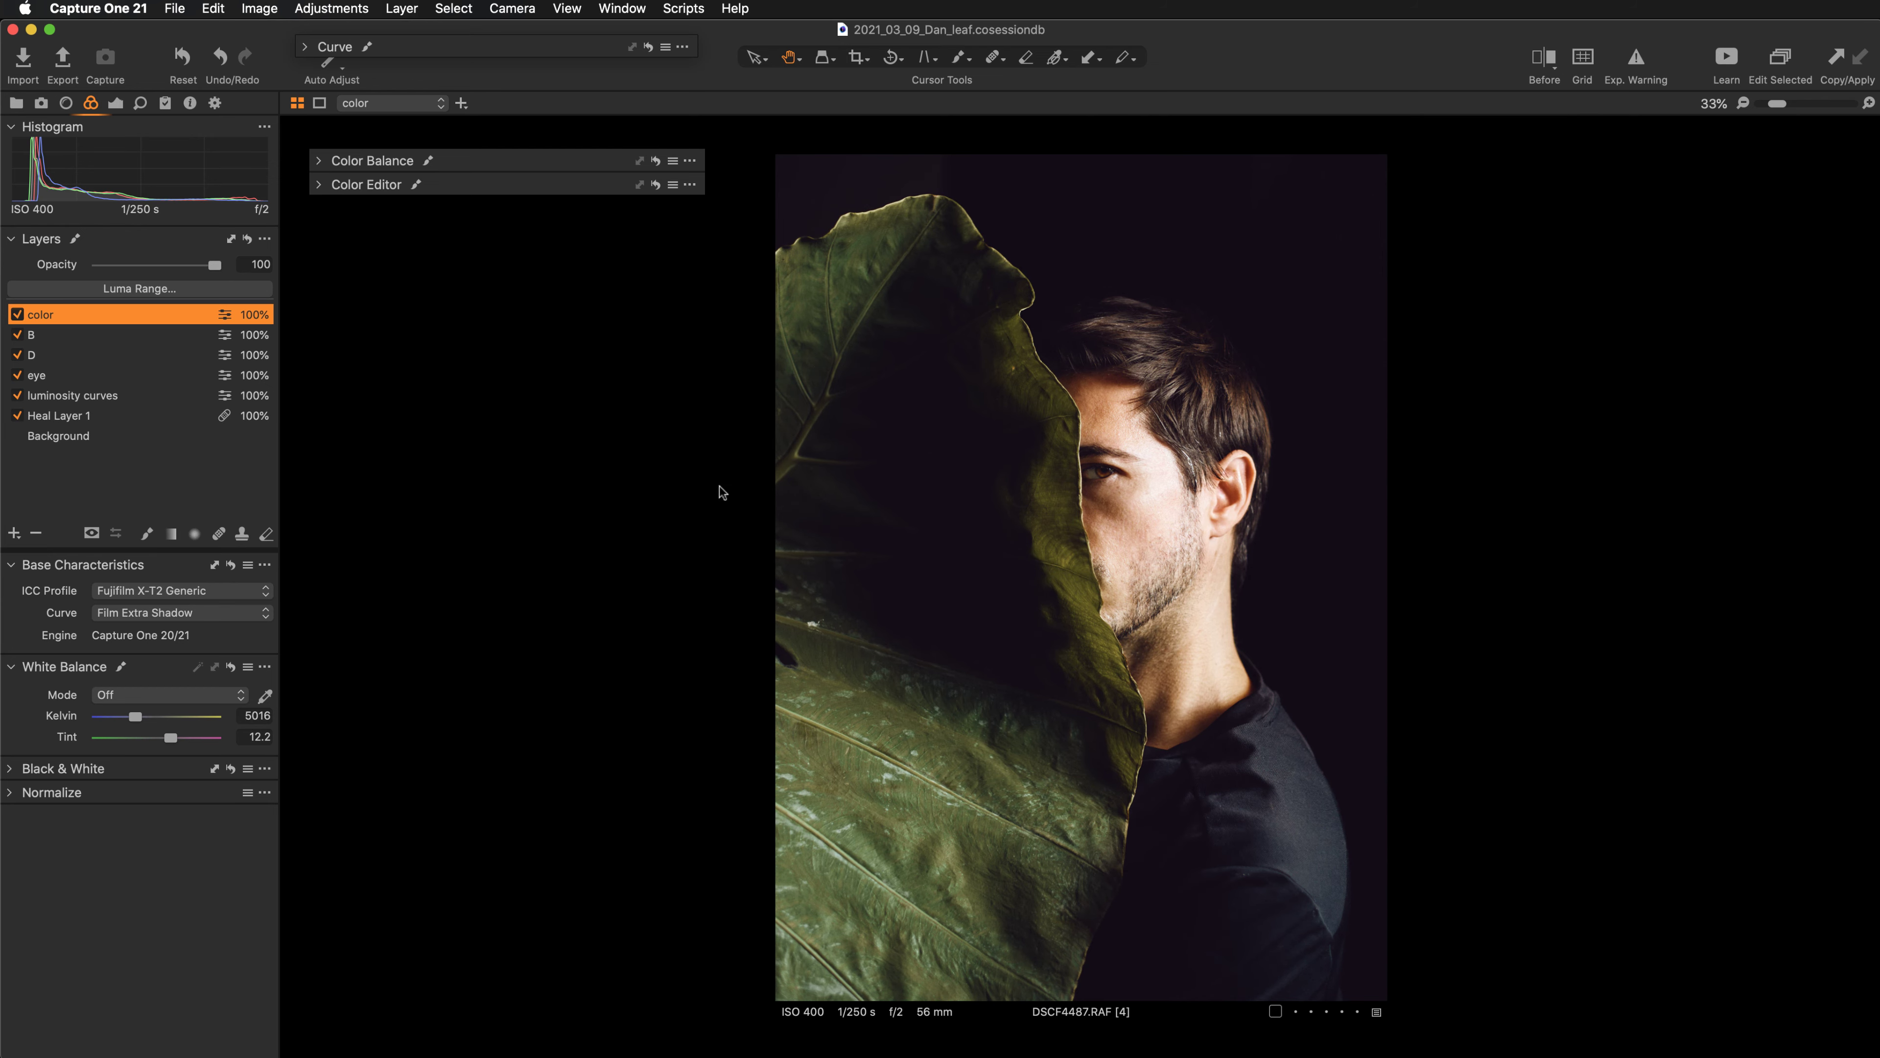
Reduce the skin tone range's Hue slightly in the Color Editor and collapse the tool.
left_click(358, 185)
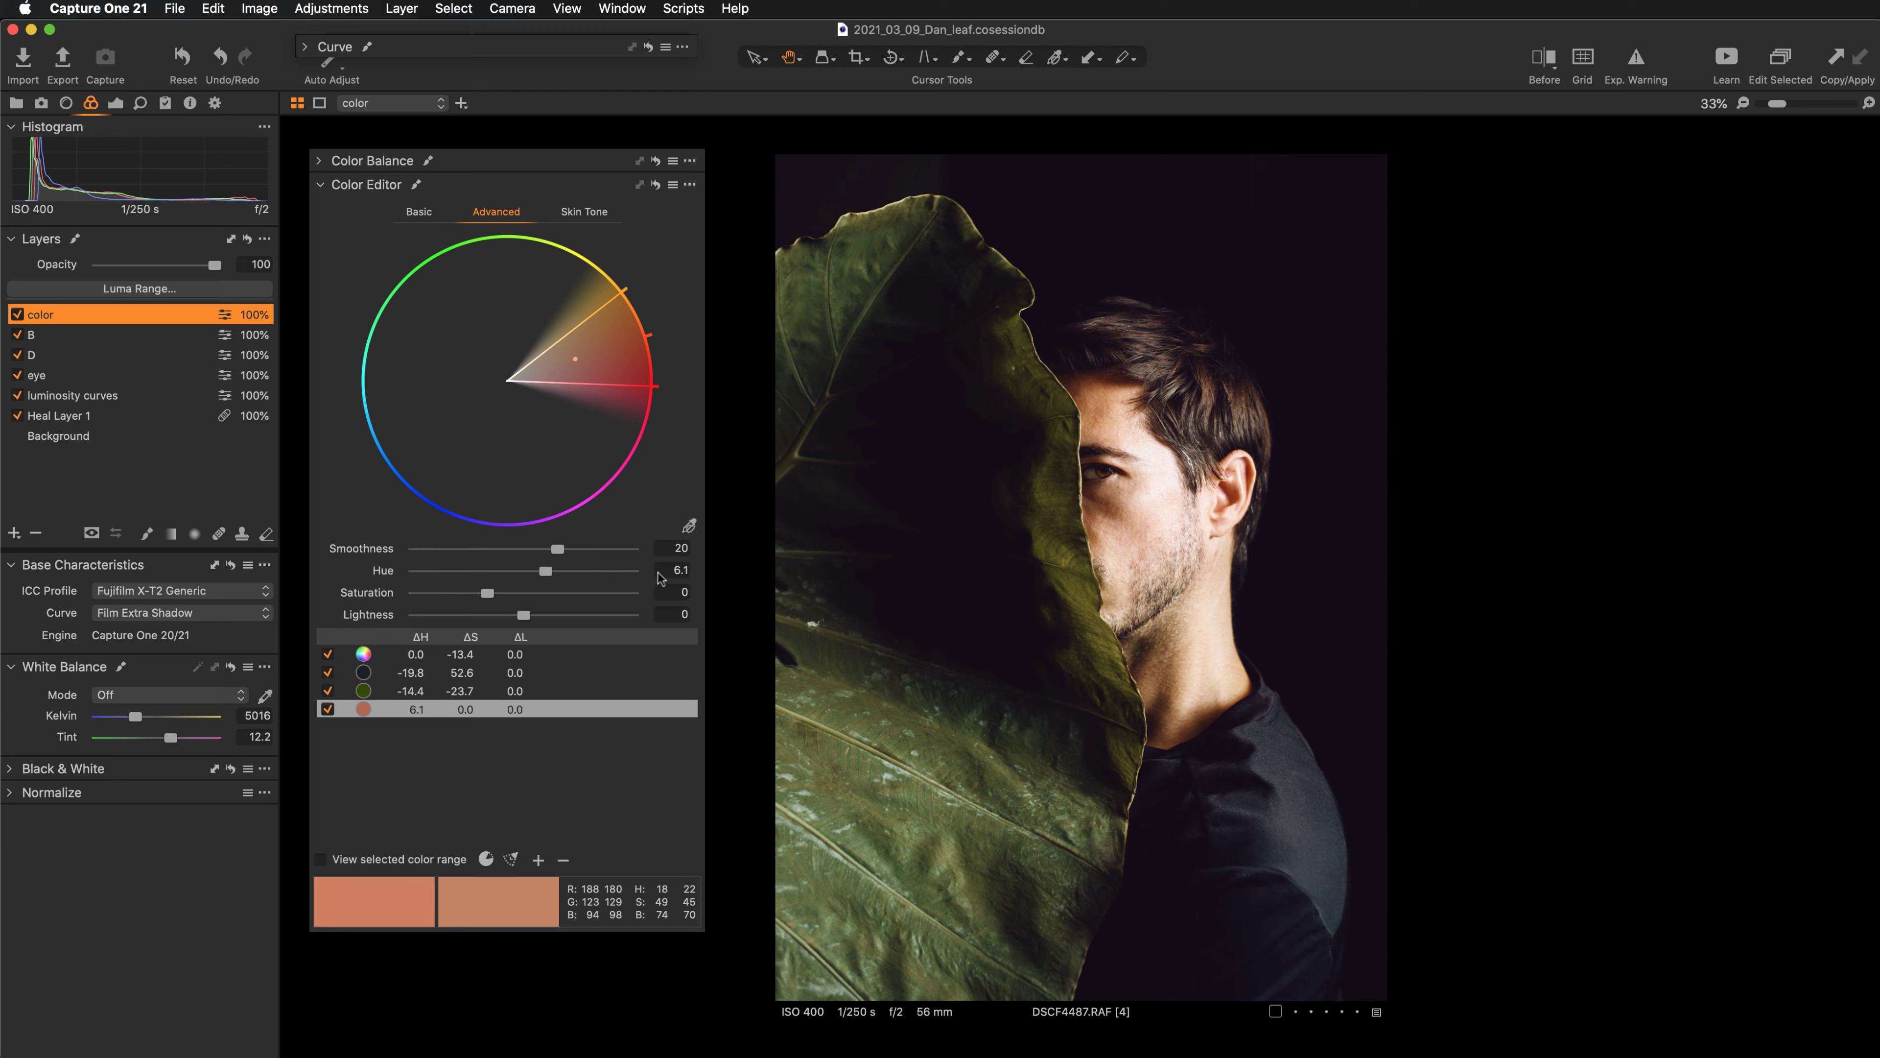
left_click(672, 569)
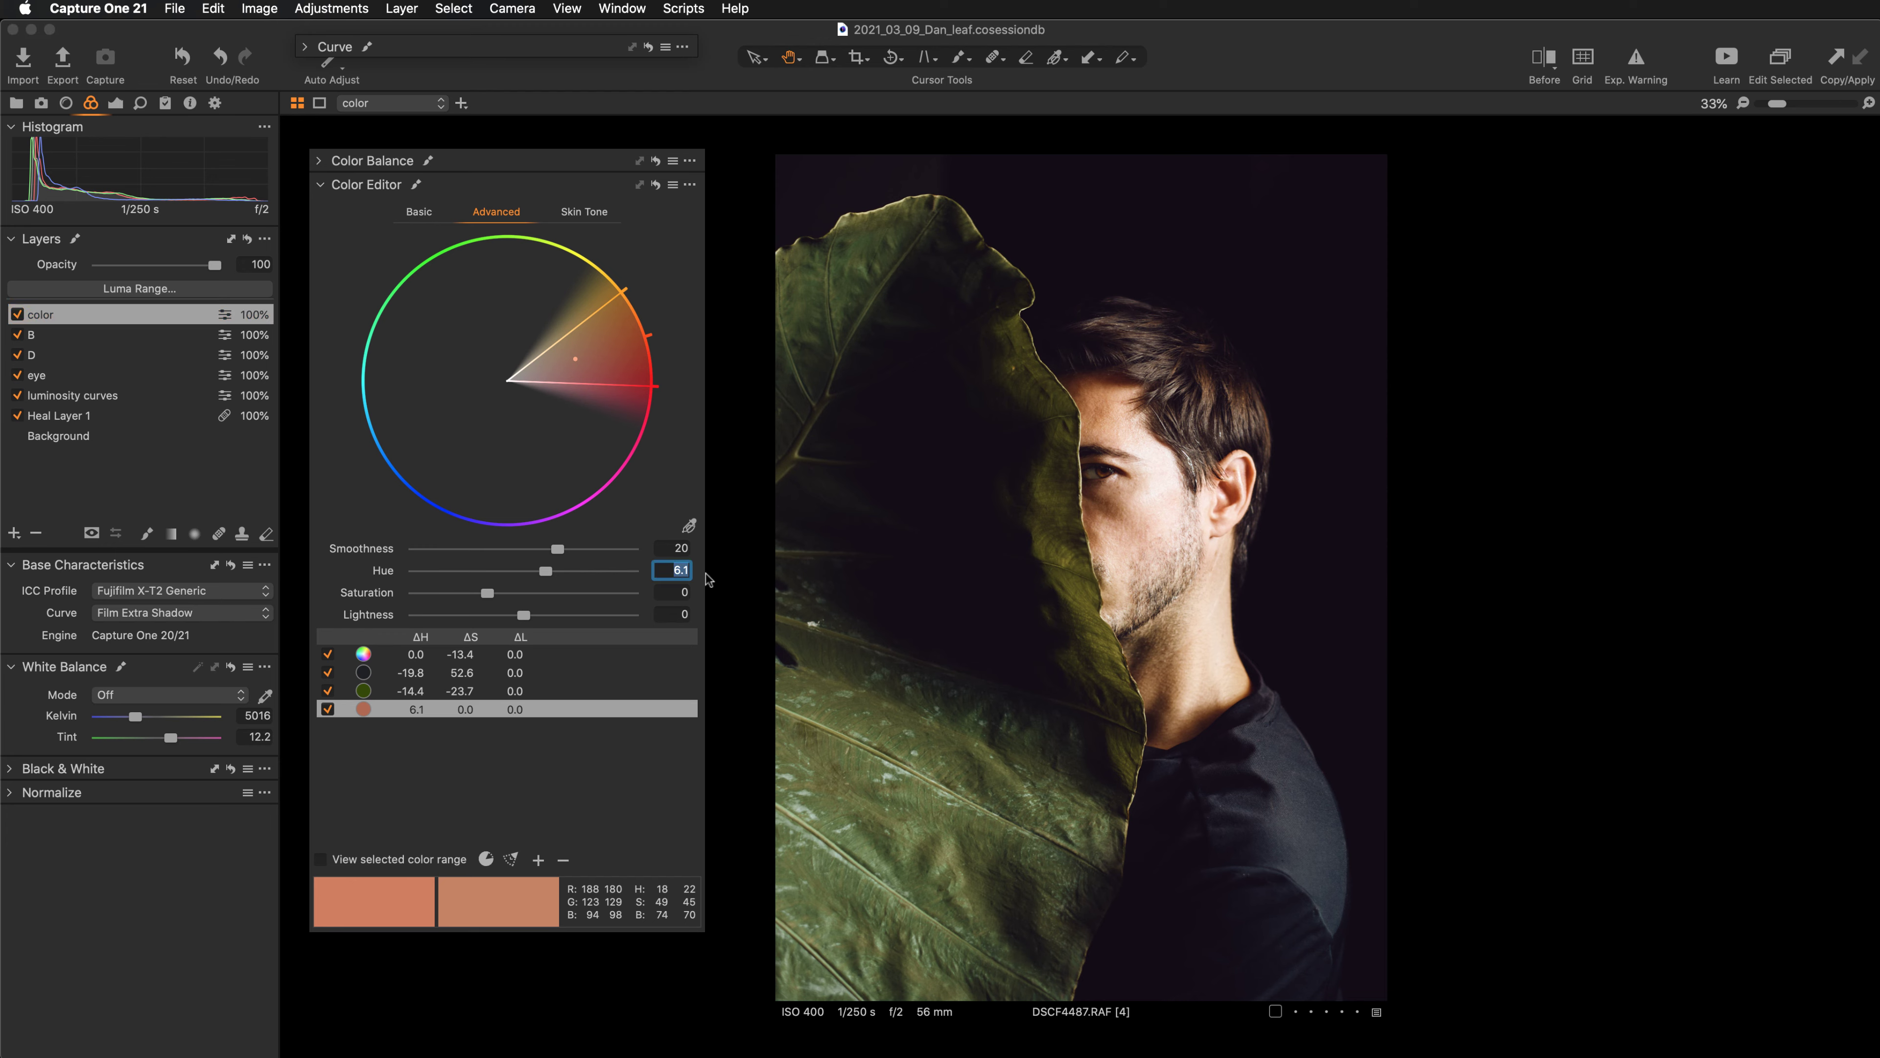
key("Down")
key("Down")
key("Down")
key("Down")
key("Return")
left_click(359, 187)
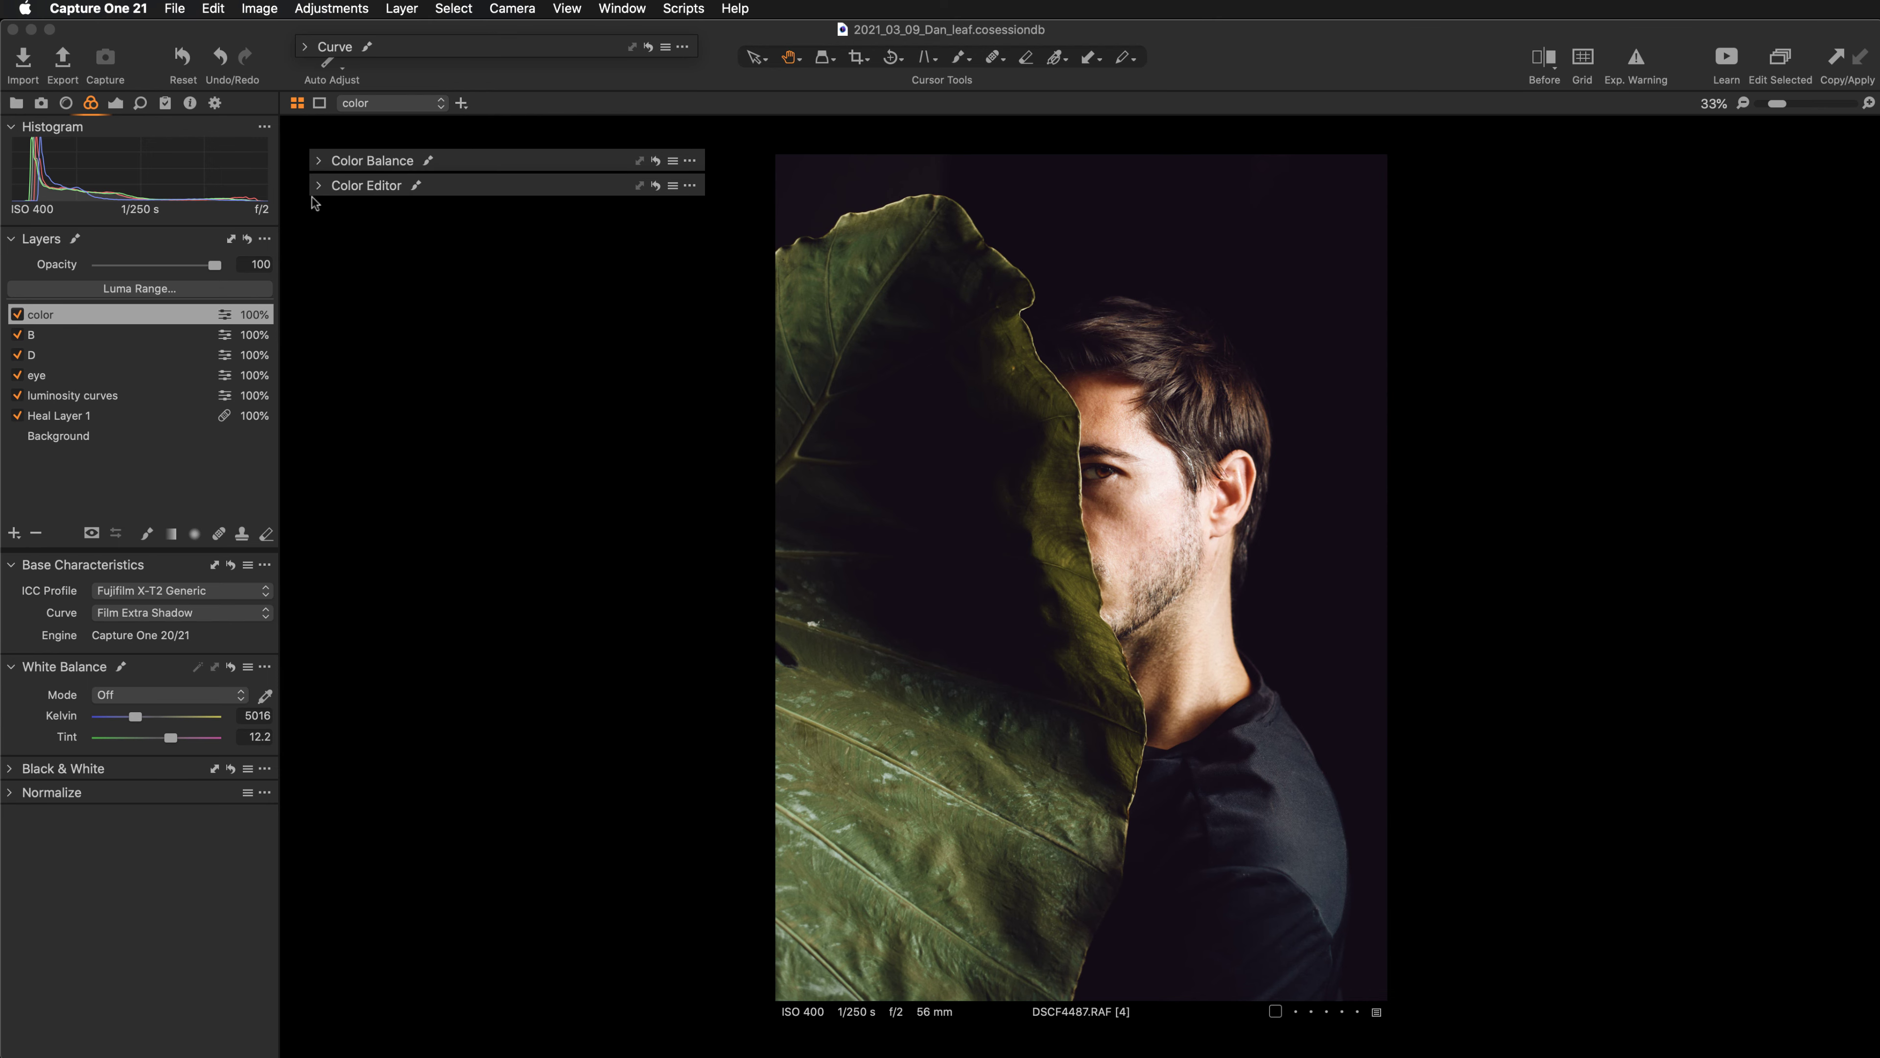
On the luminosity curves layer, move the Luma curve's midpoint to about input 103, output 125, and check the face up close.
left_click(59, 398)
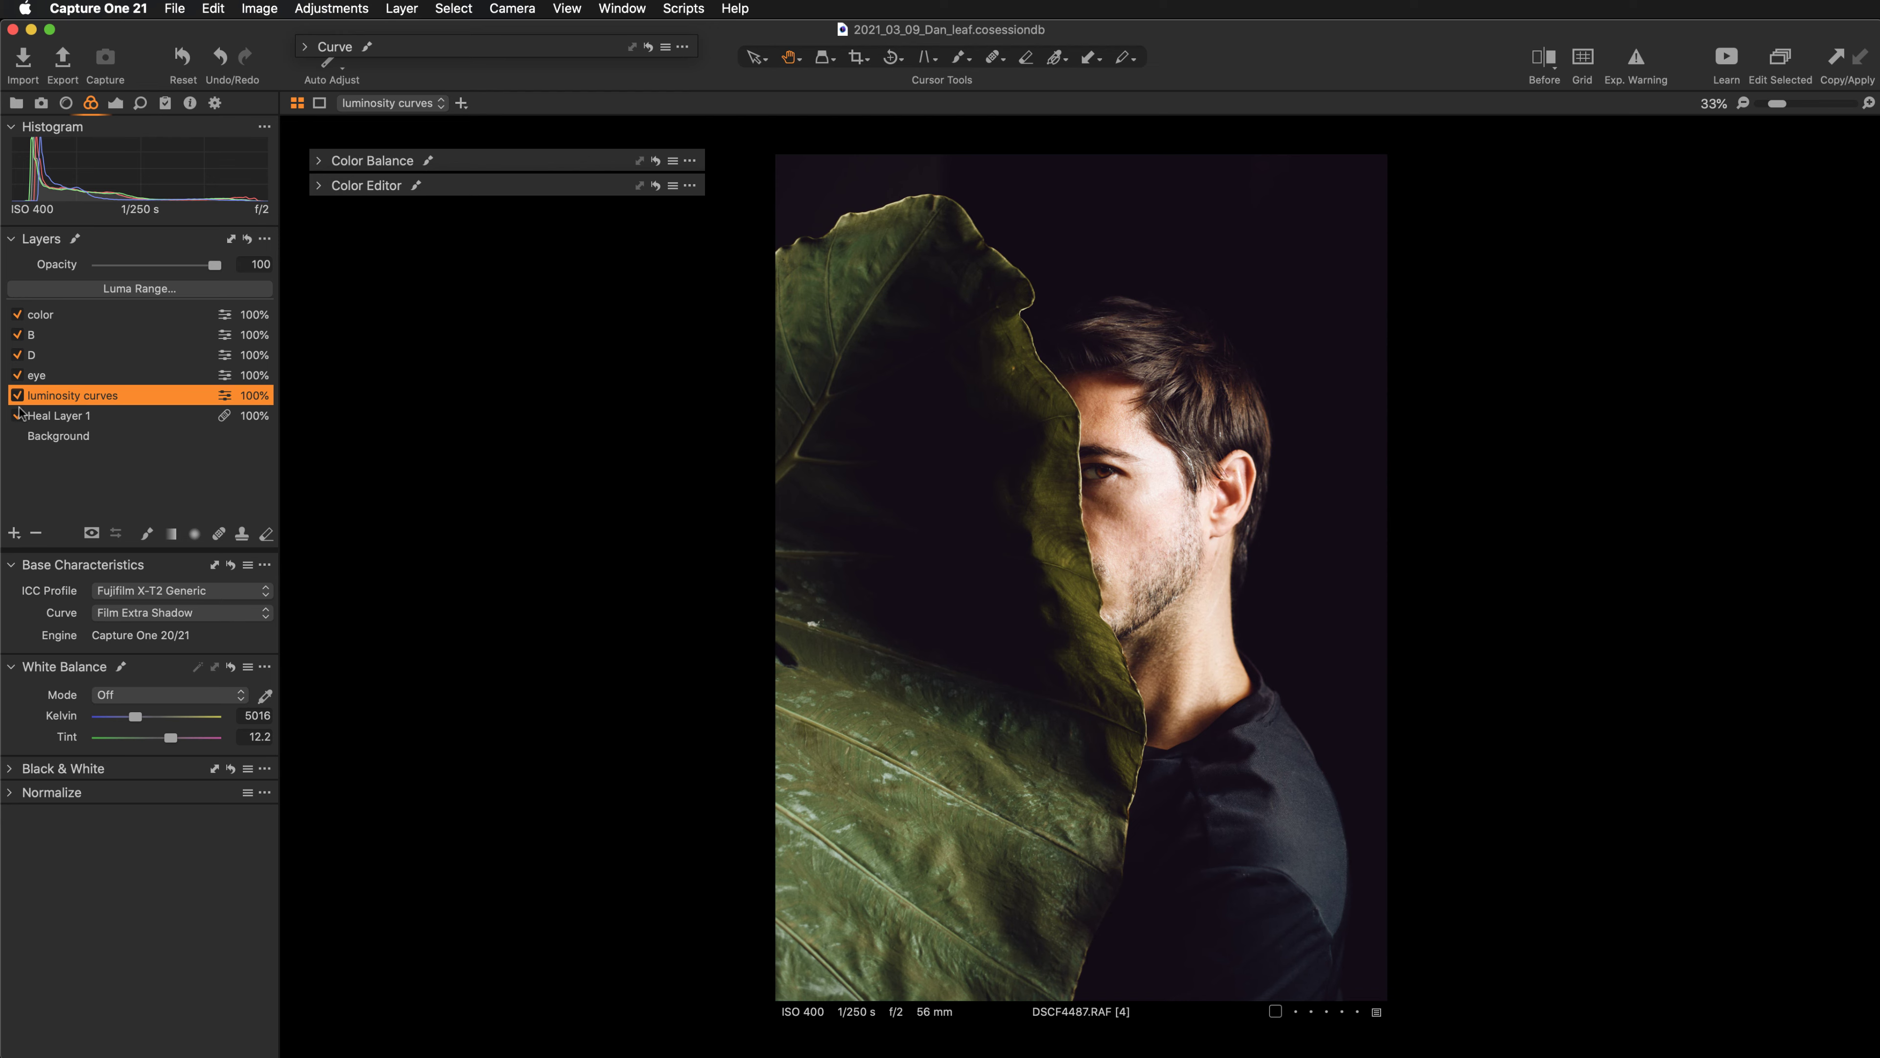
left_click(390, 46)
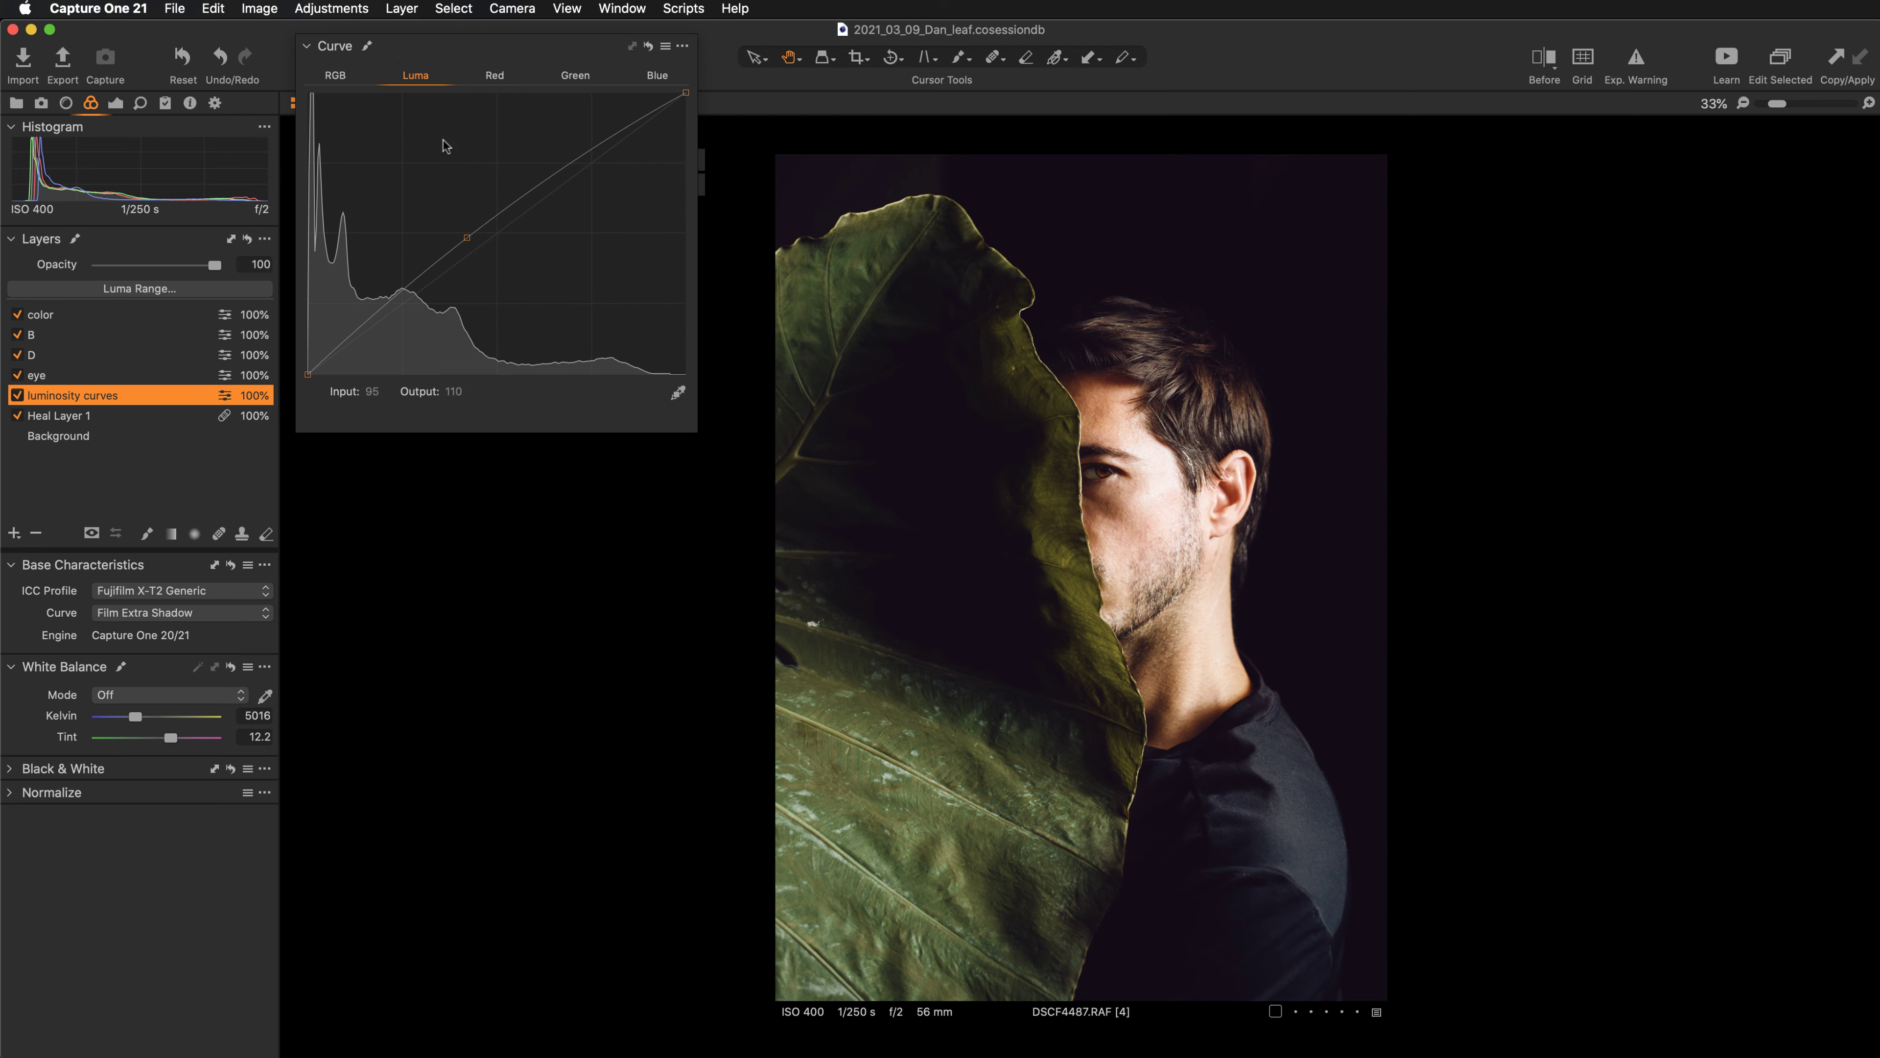
left_click_drag(468, 239, 461, 241)
key("super+plus")
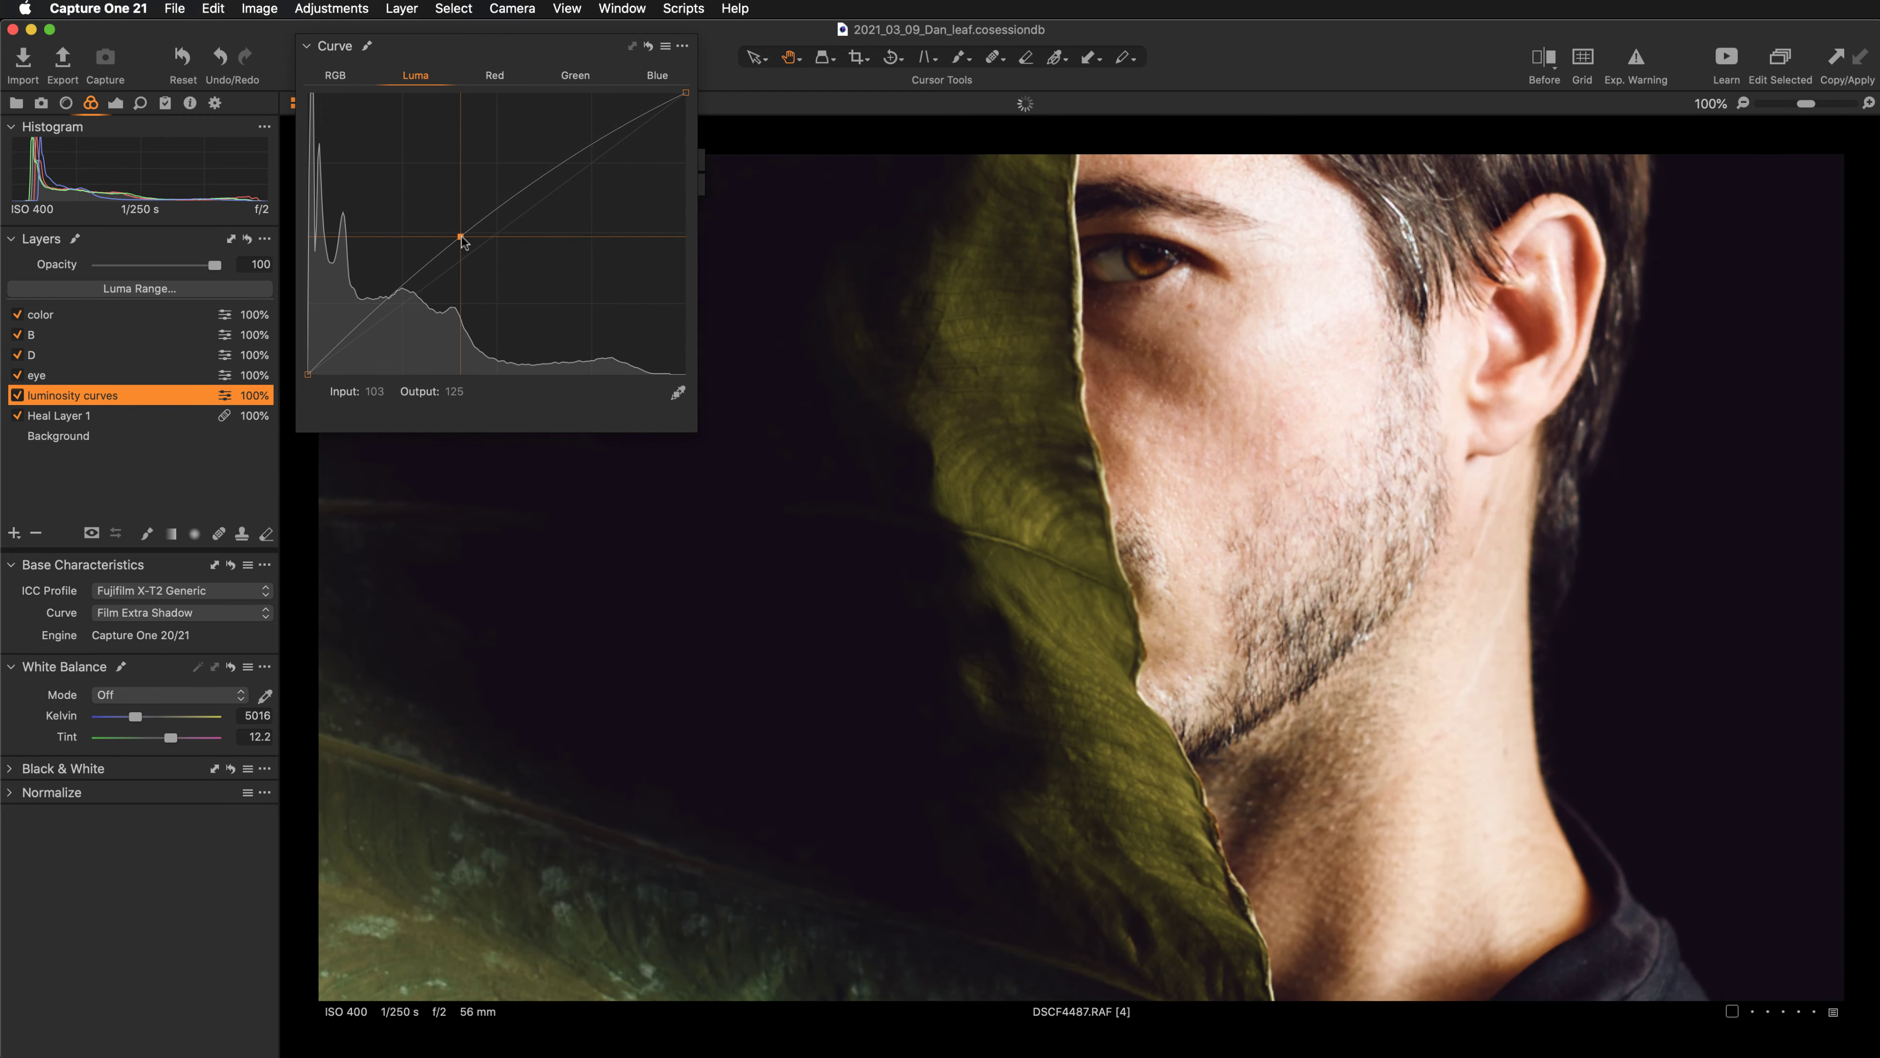
left_click_drag(1267, 386, 1212, 550)
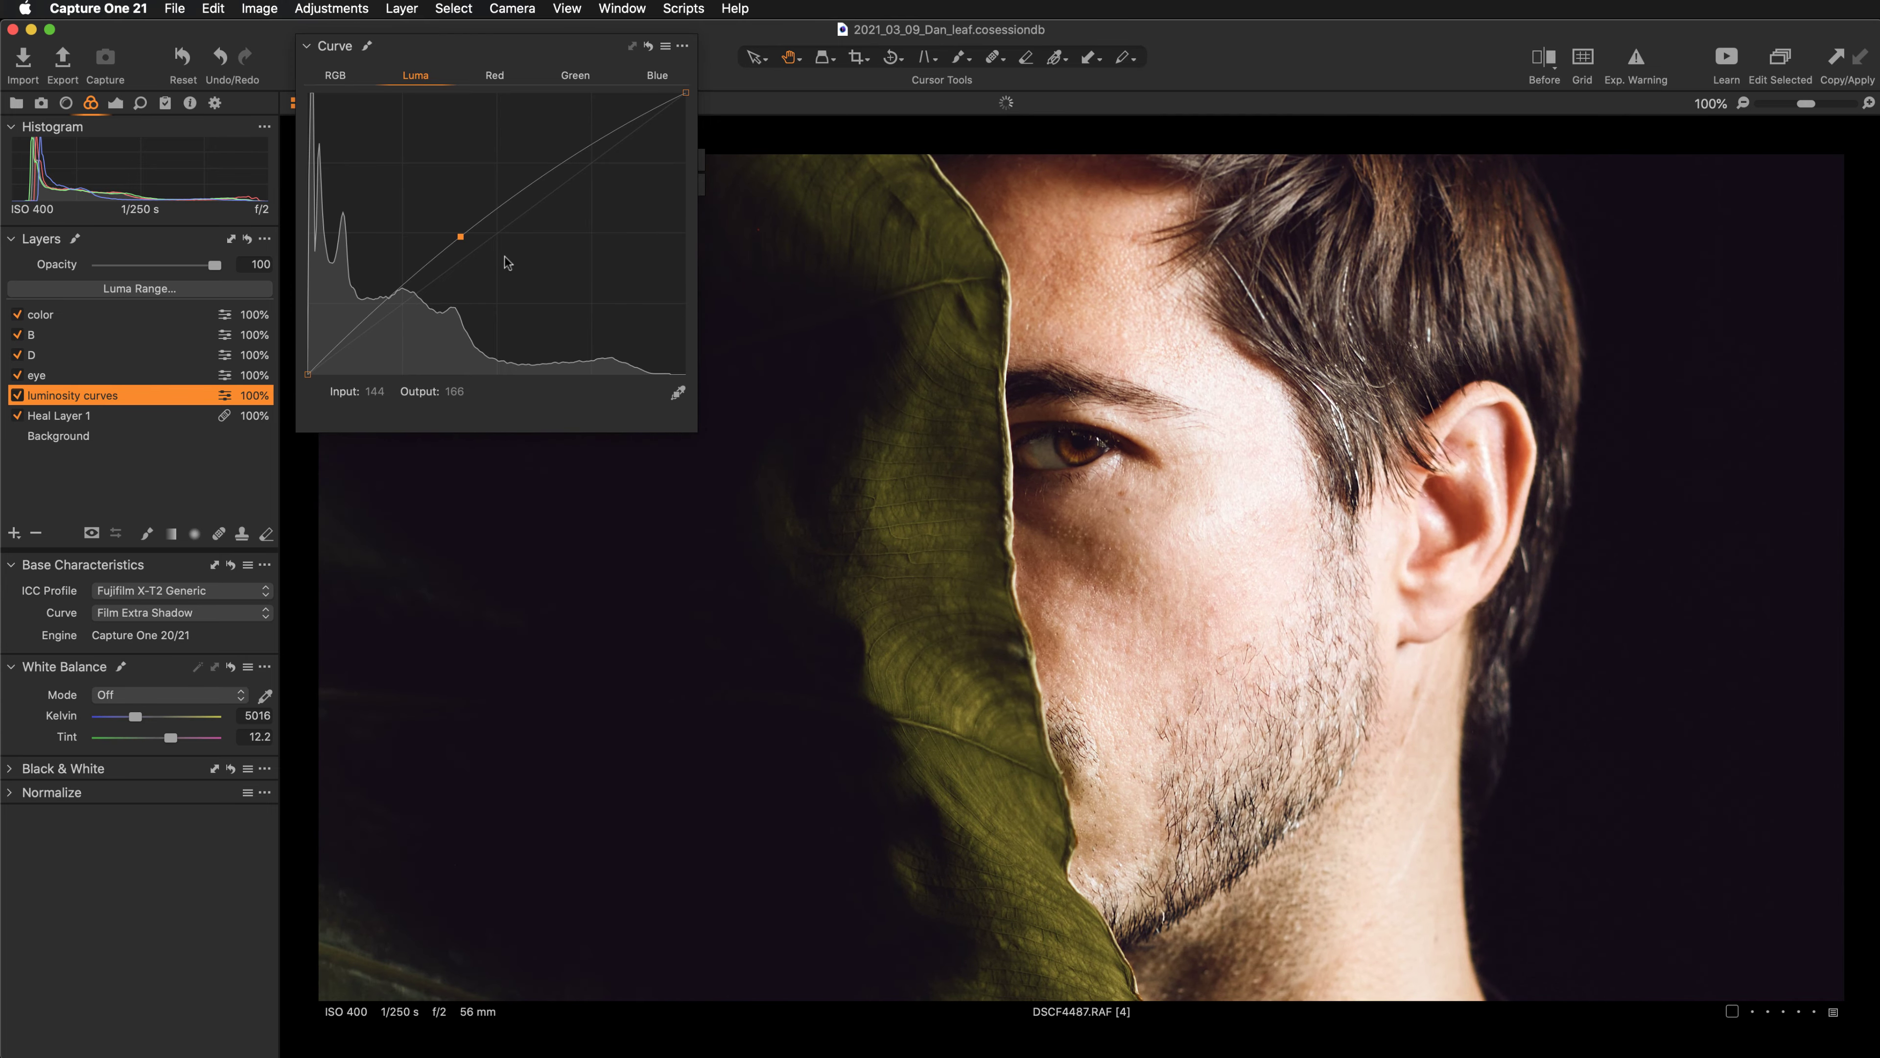
Lower the RGB curve's midtone point on the luminosity curves layer to about input 139, output 113.
left_click(335, 75)
double_click(1172, 482)
scroll(1172, 482, "up", 3)
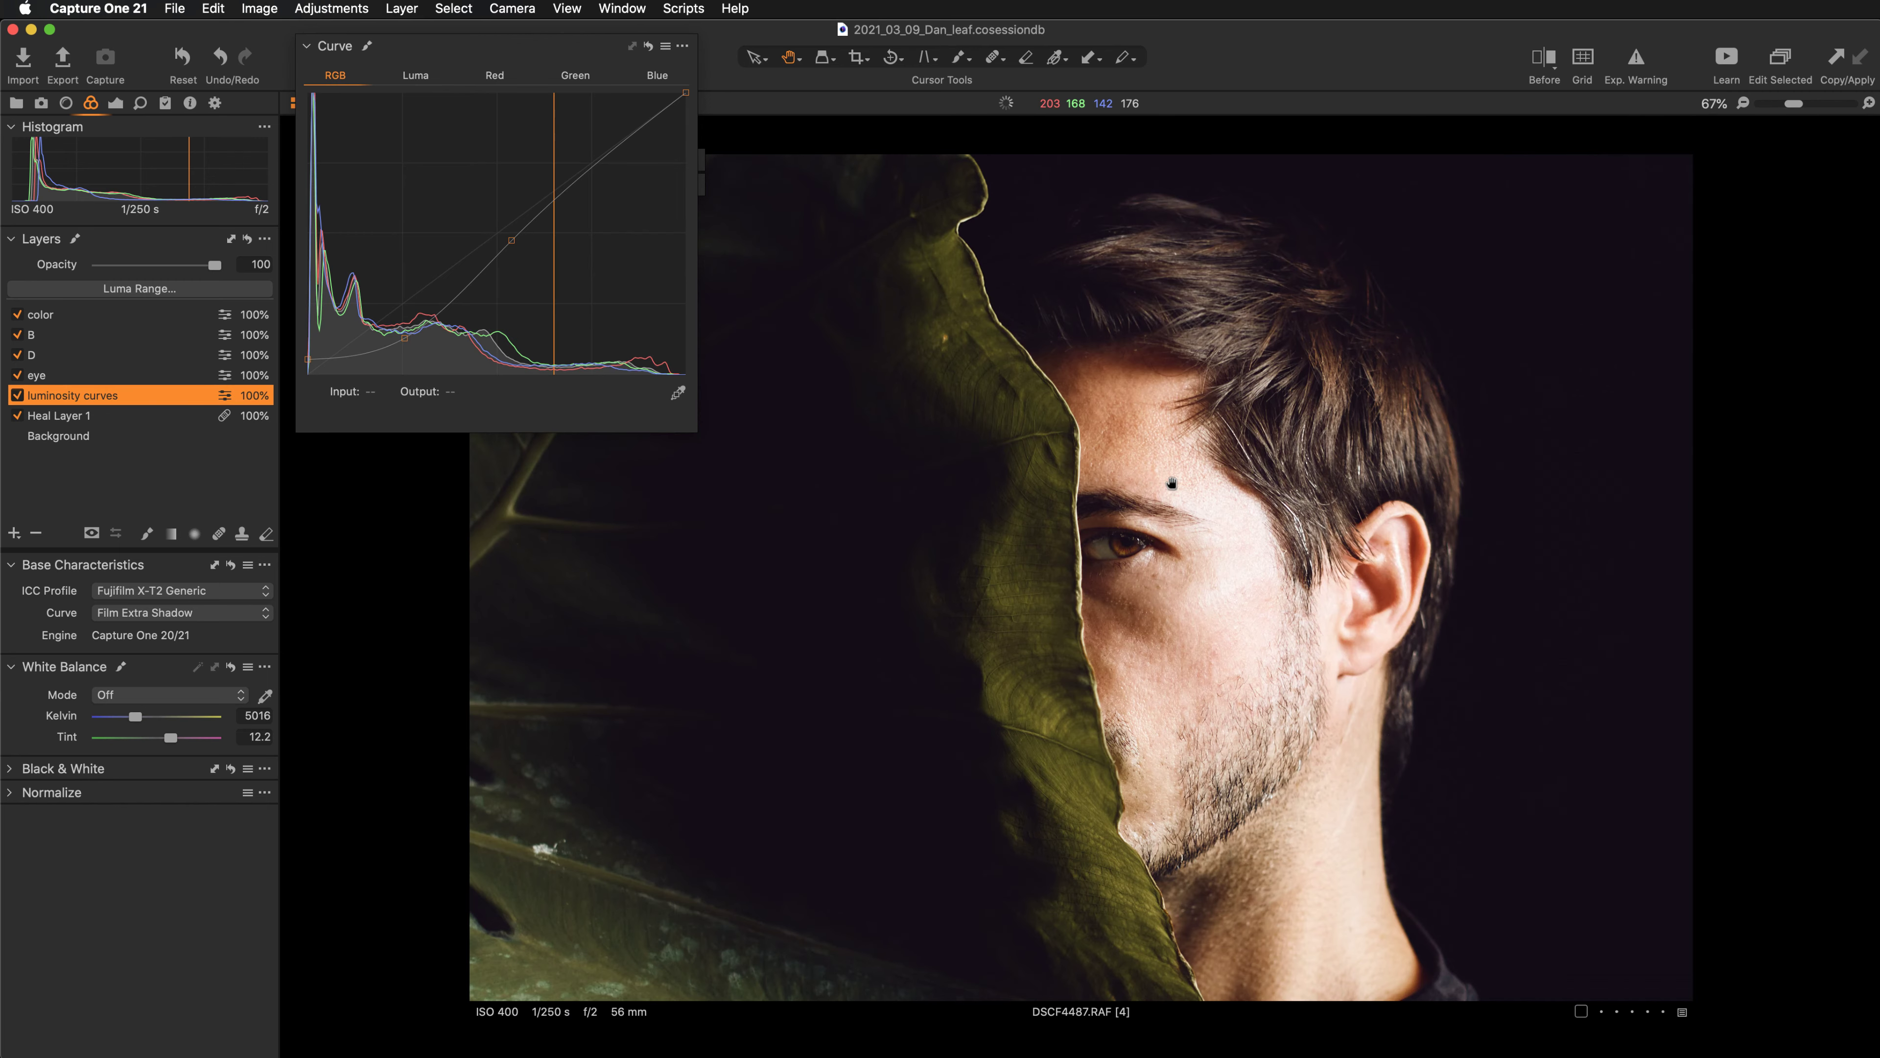
scroll(1187, 504, "down", 2)
scroll(1152, 449, "up", 1)
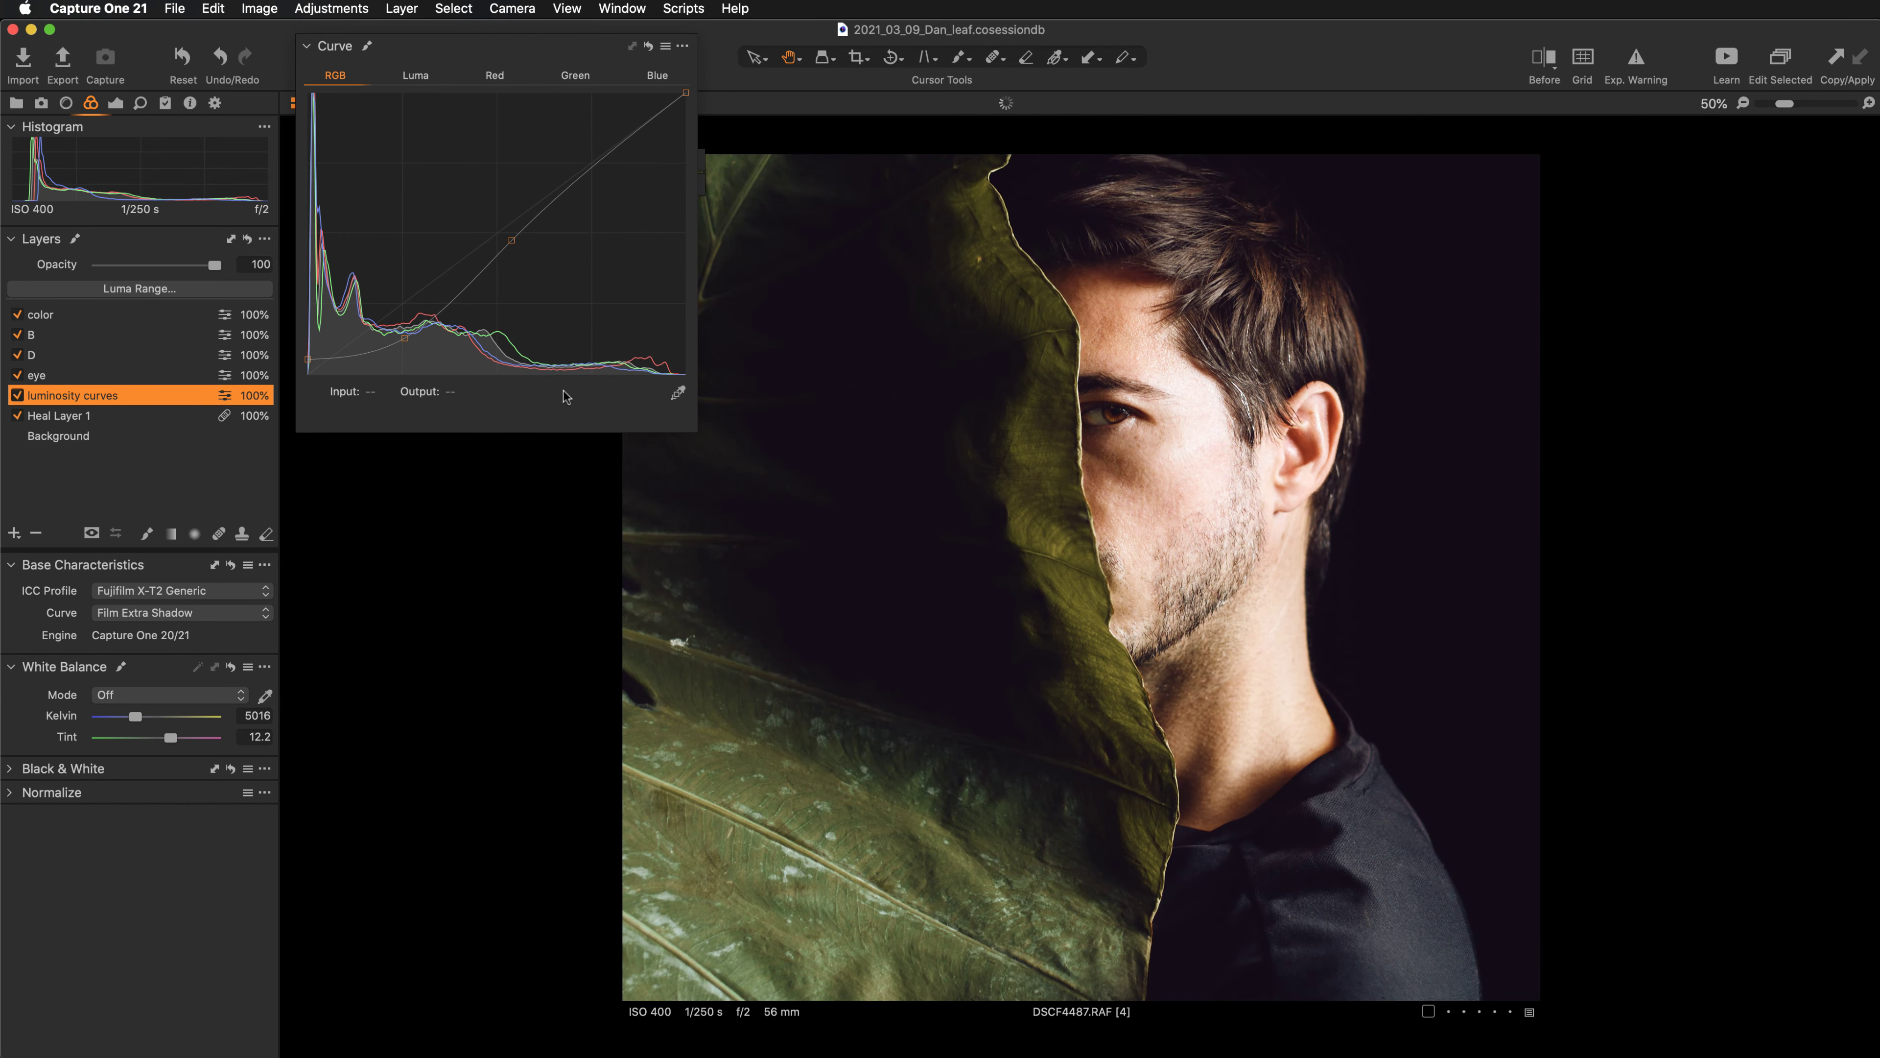
key("super+0")
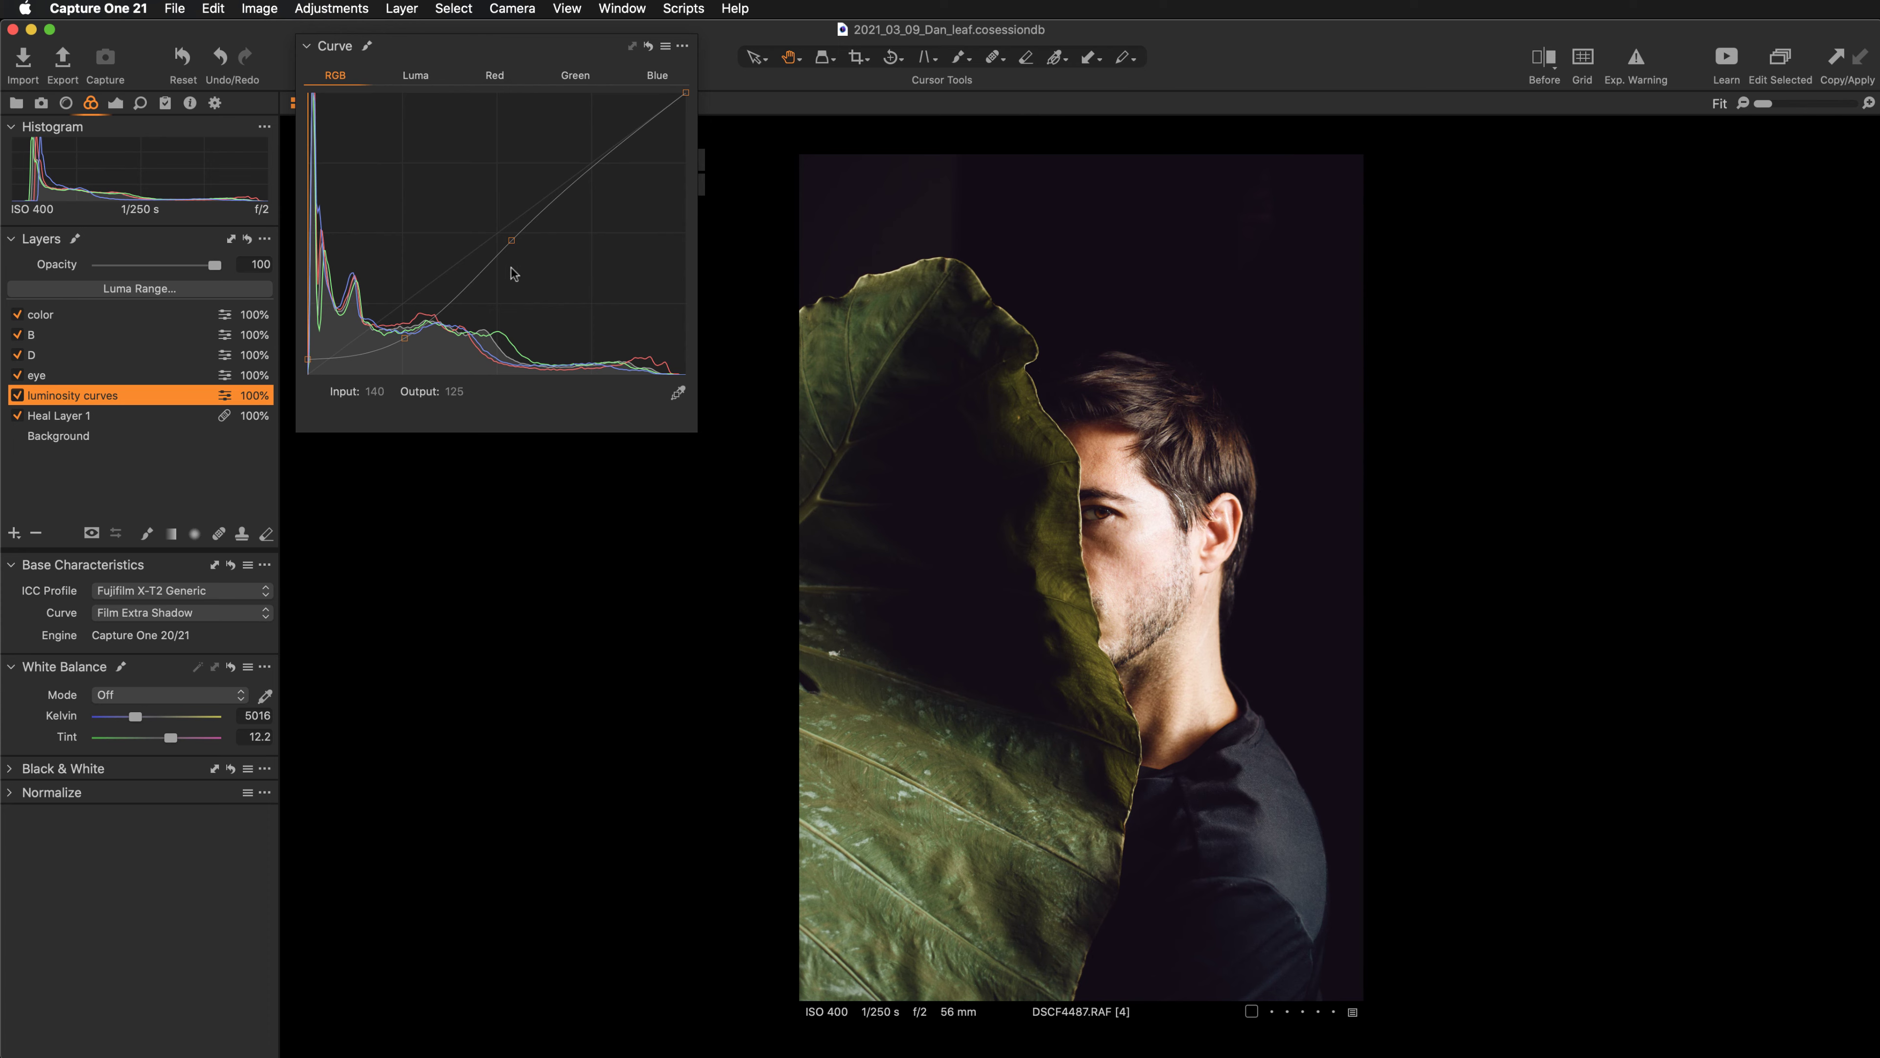
mouse_move(509, 241)
left_mouse_down()
mouse_move(521, 263)
mouse_move(513, 248)
left_mouse_up()
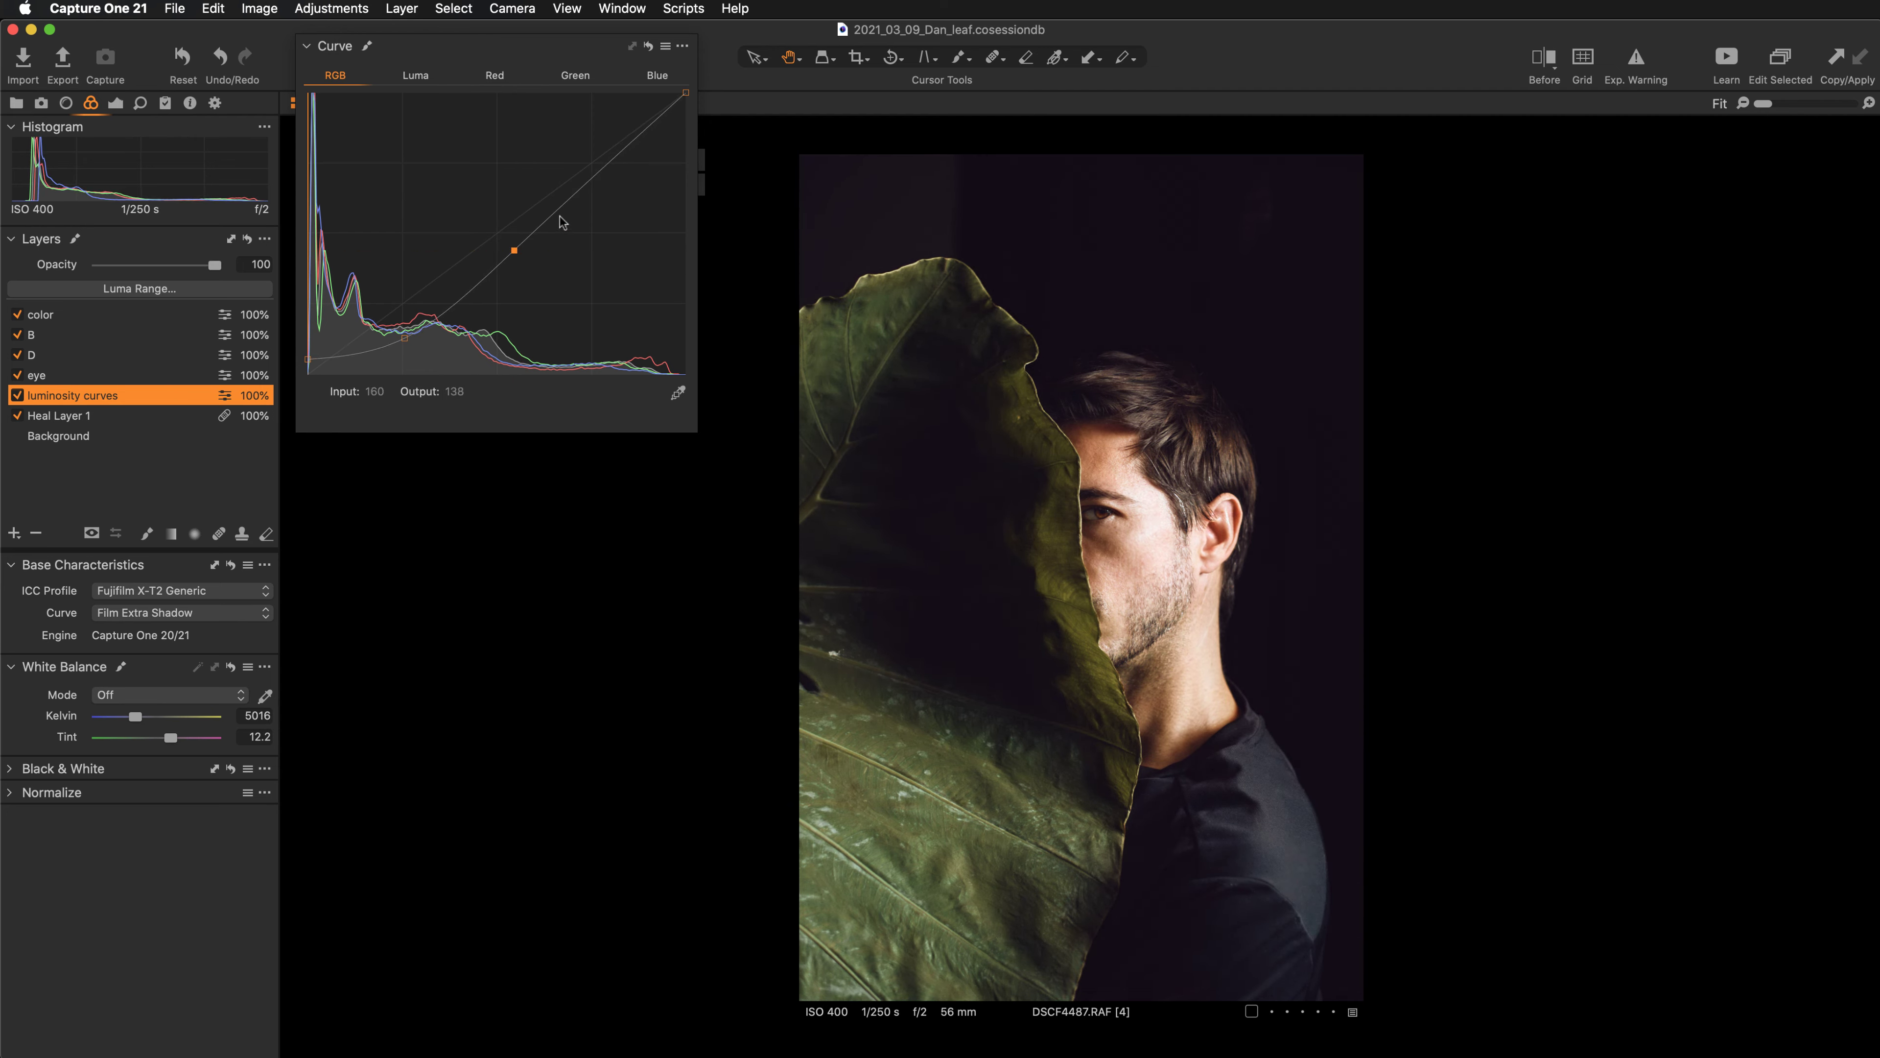
Add a highlight point to the RGB curve, shift it further up the curve, and pull the midtone point lower.
left_click(566, 202)
left_click_drag(567, 201, 569, 197)
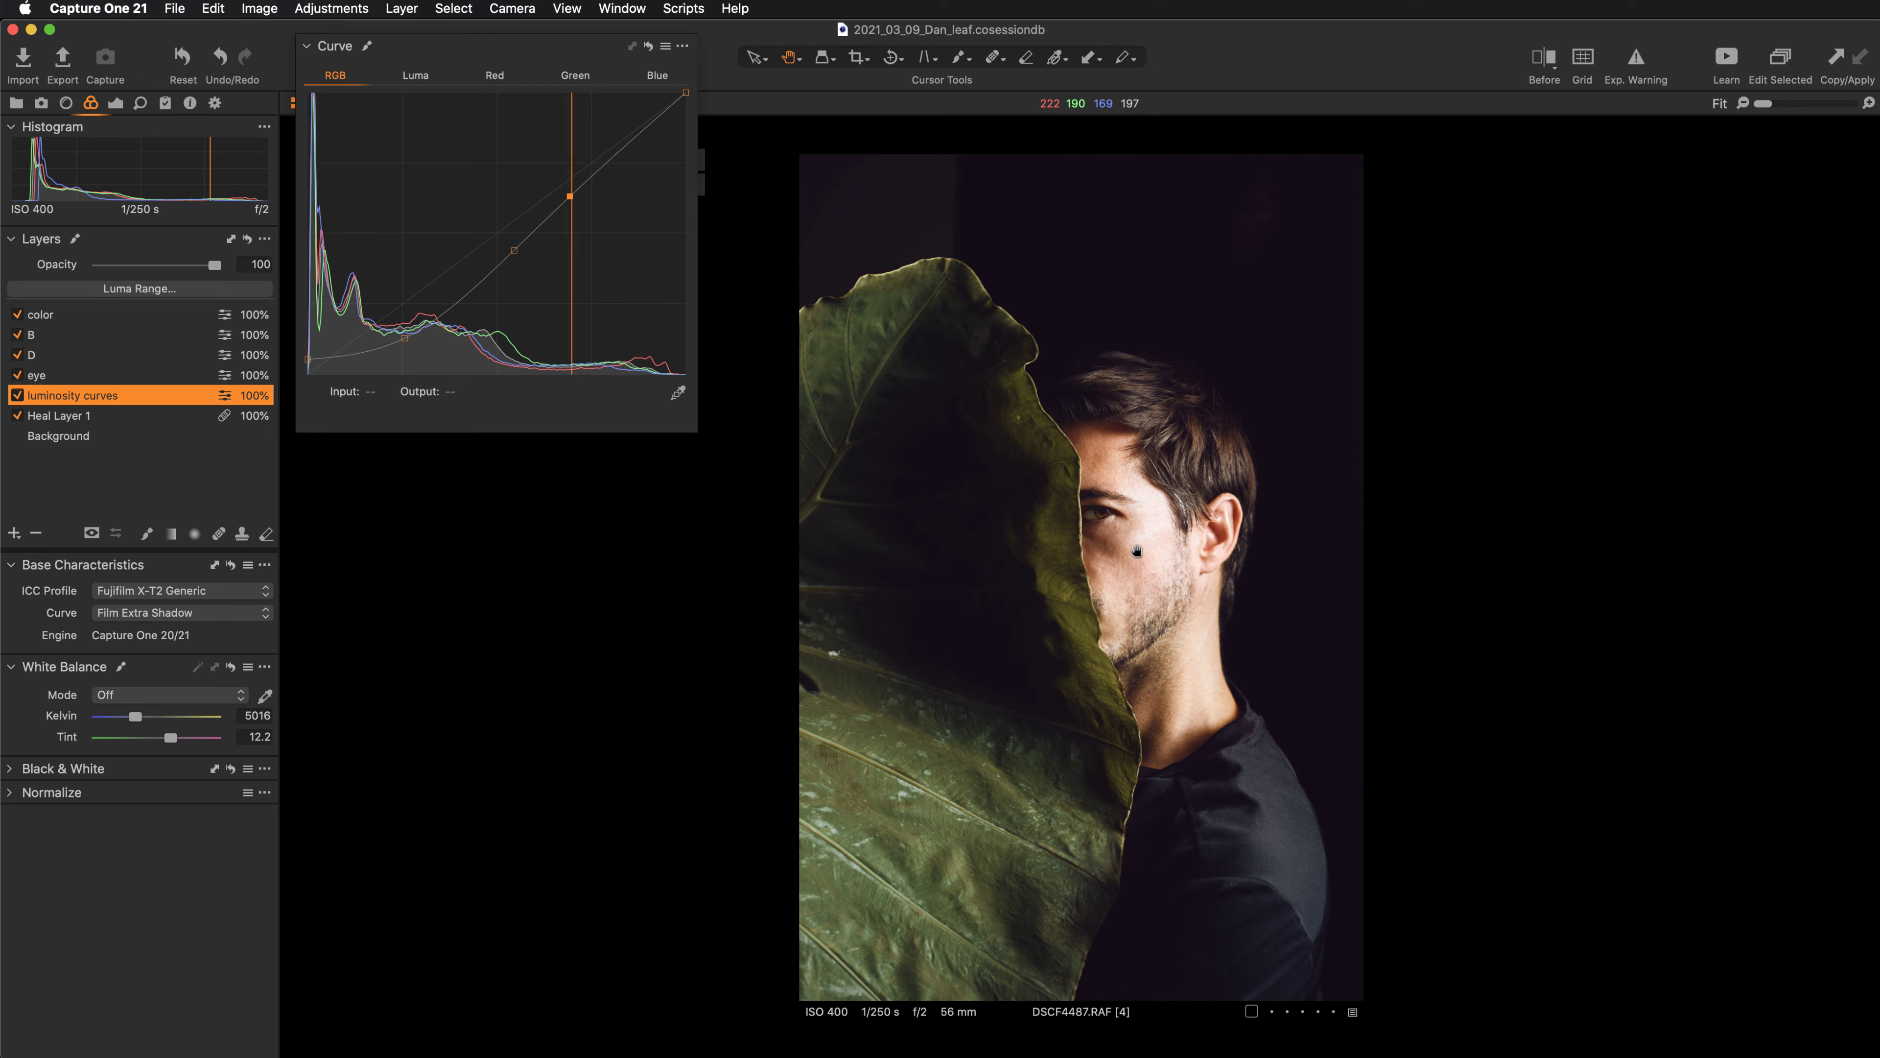
left_click_drag(569, 193, 586, 180)
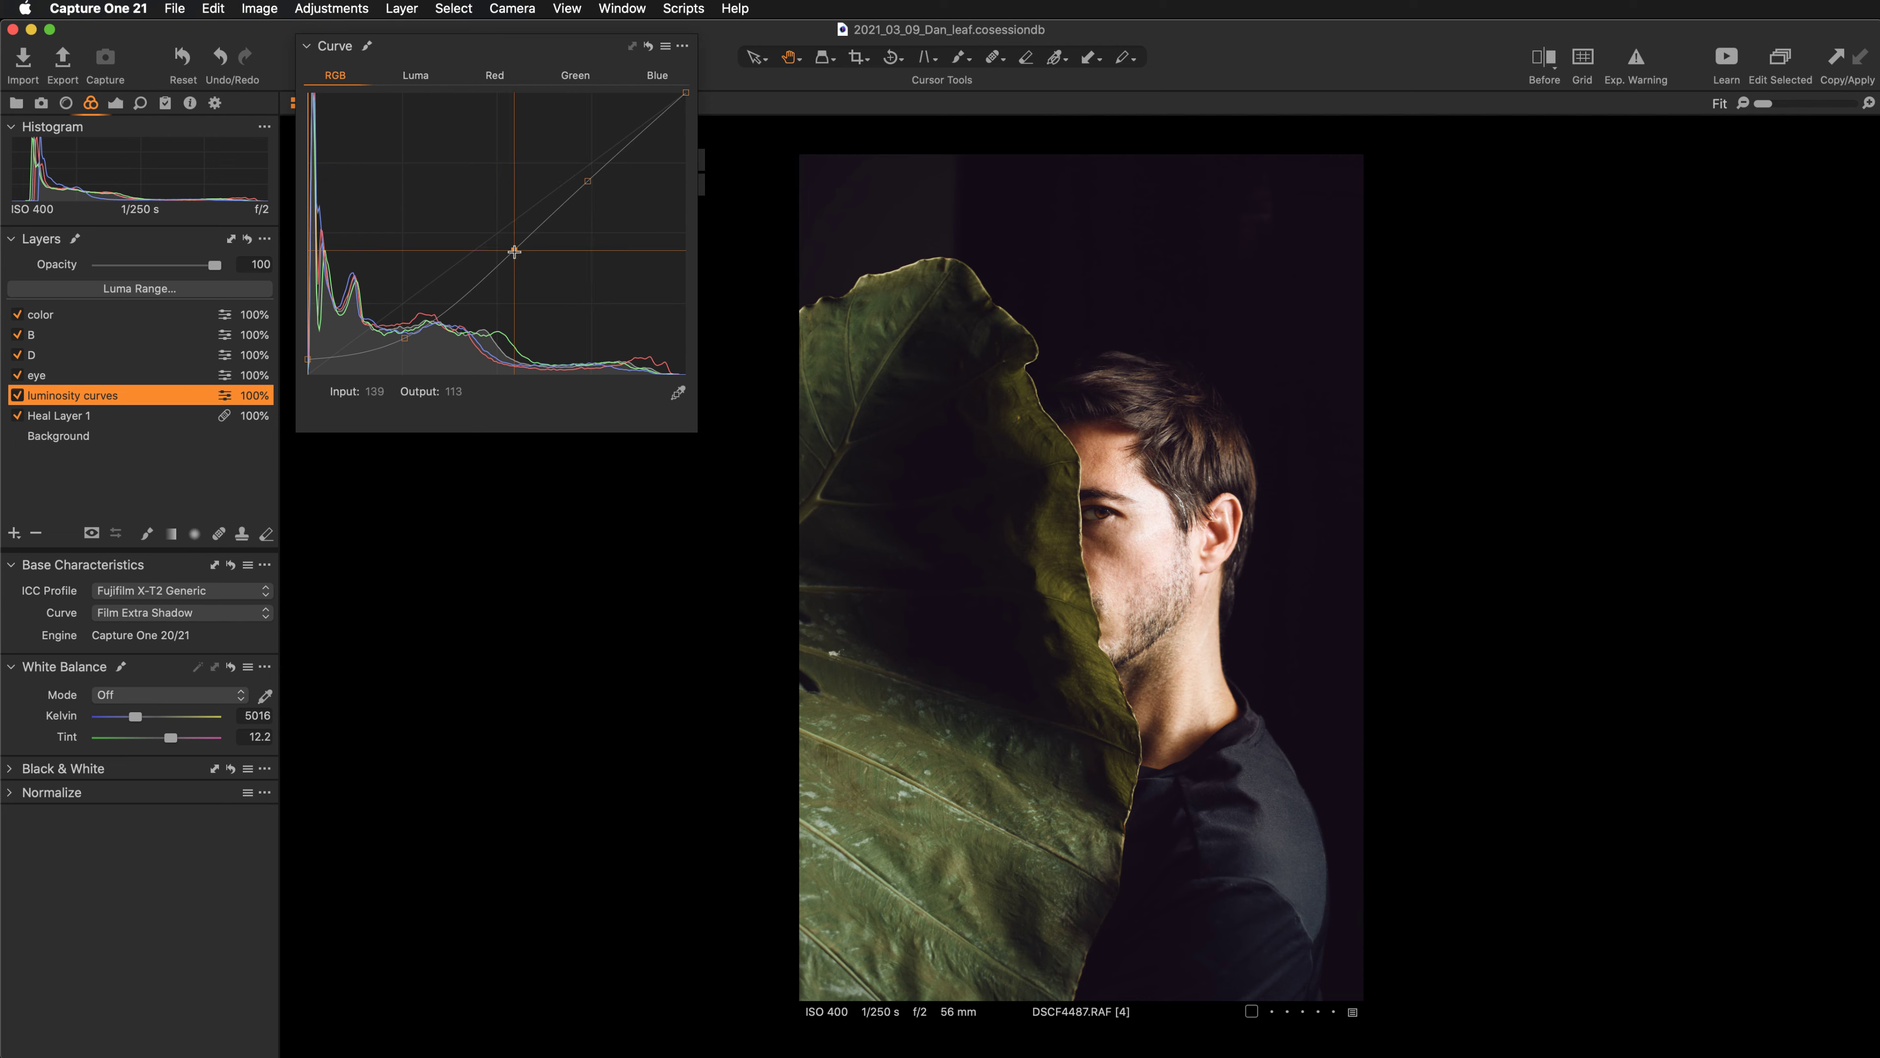
left_click_drag(514, 252, 513, 264)
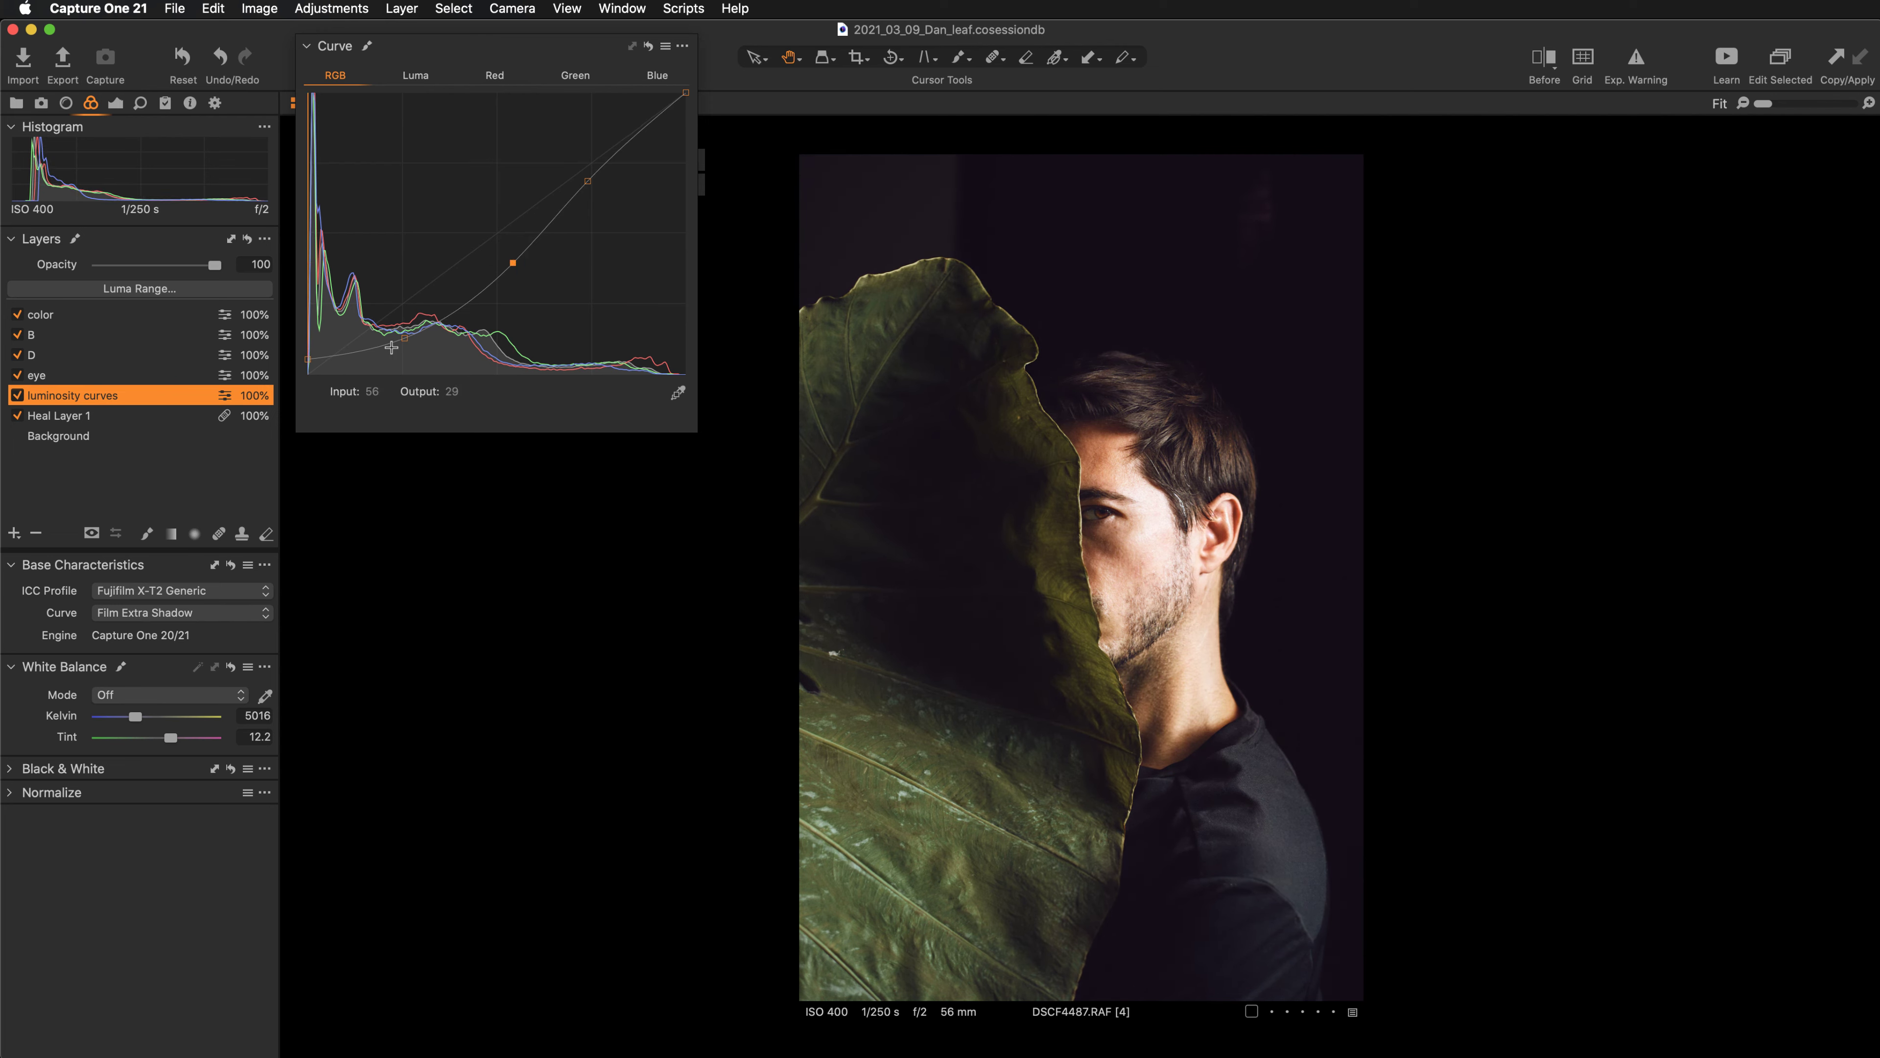
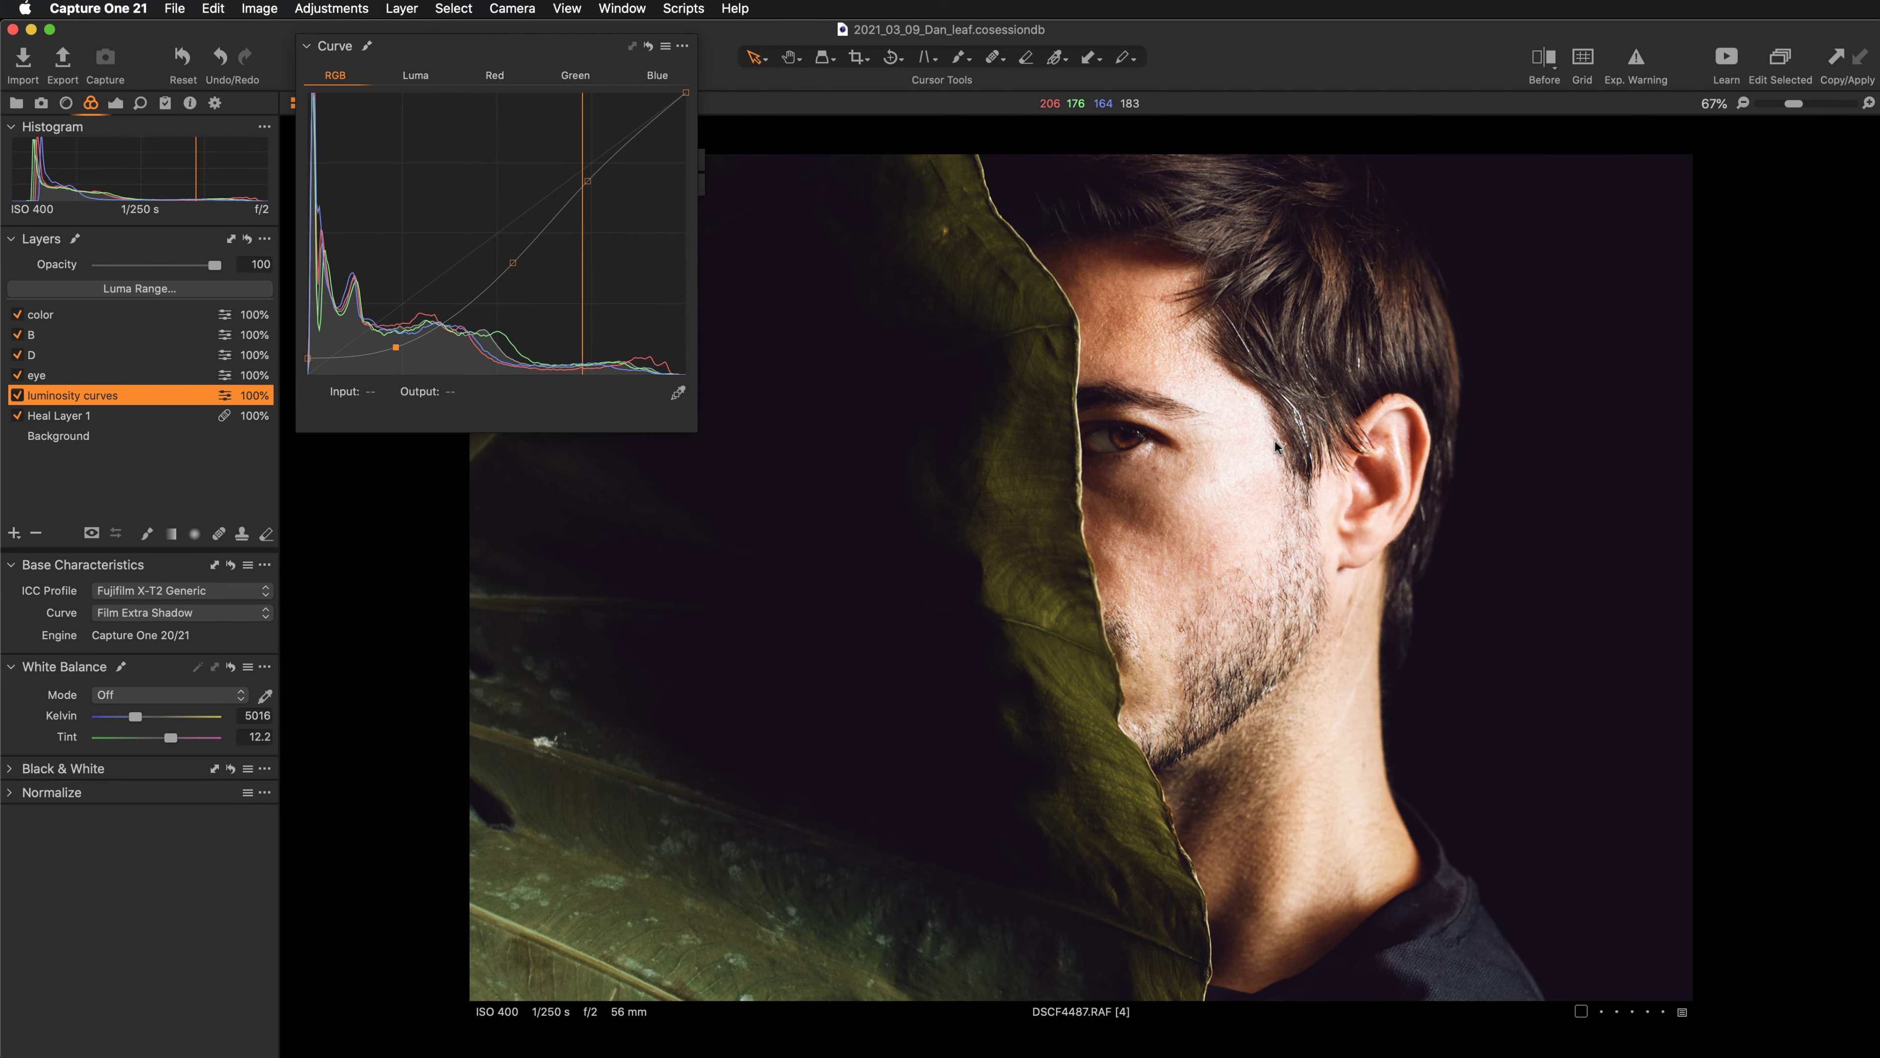
Collapse the Curve tool and add a new adjustment layer above the color layer.
key("super+0")
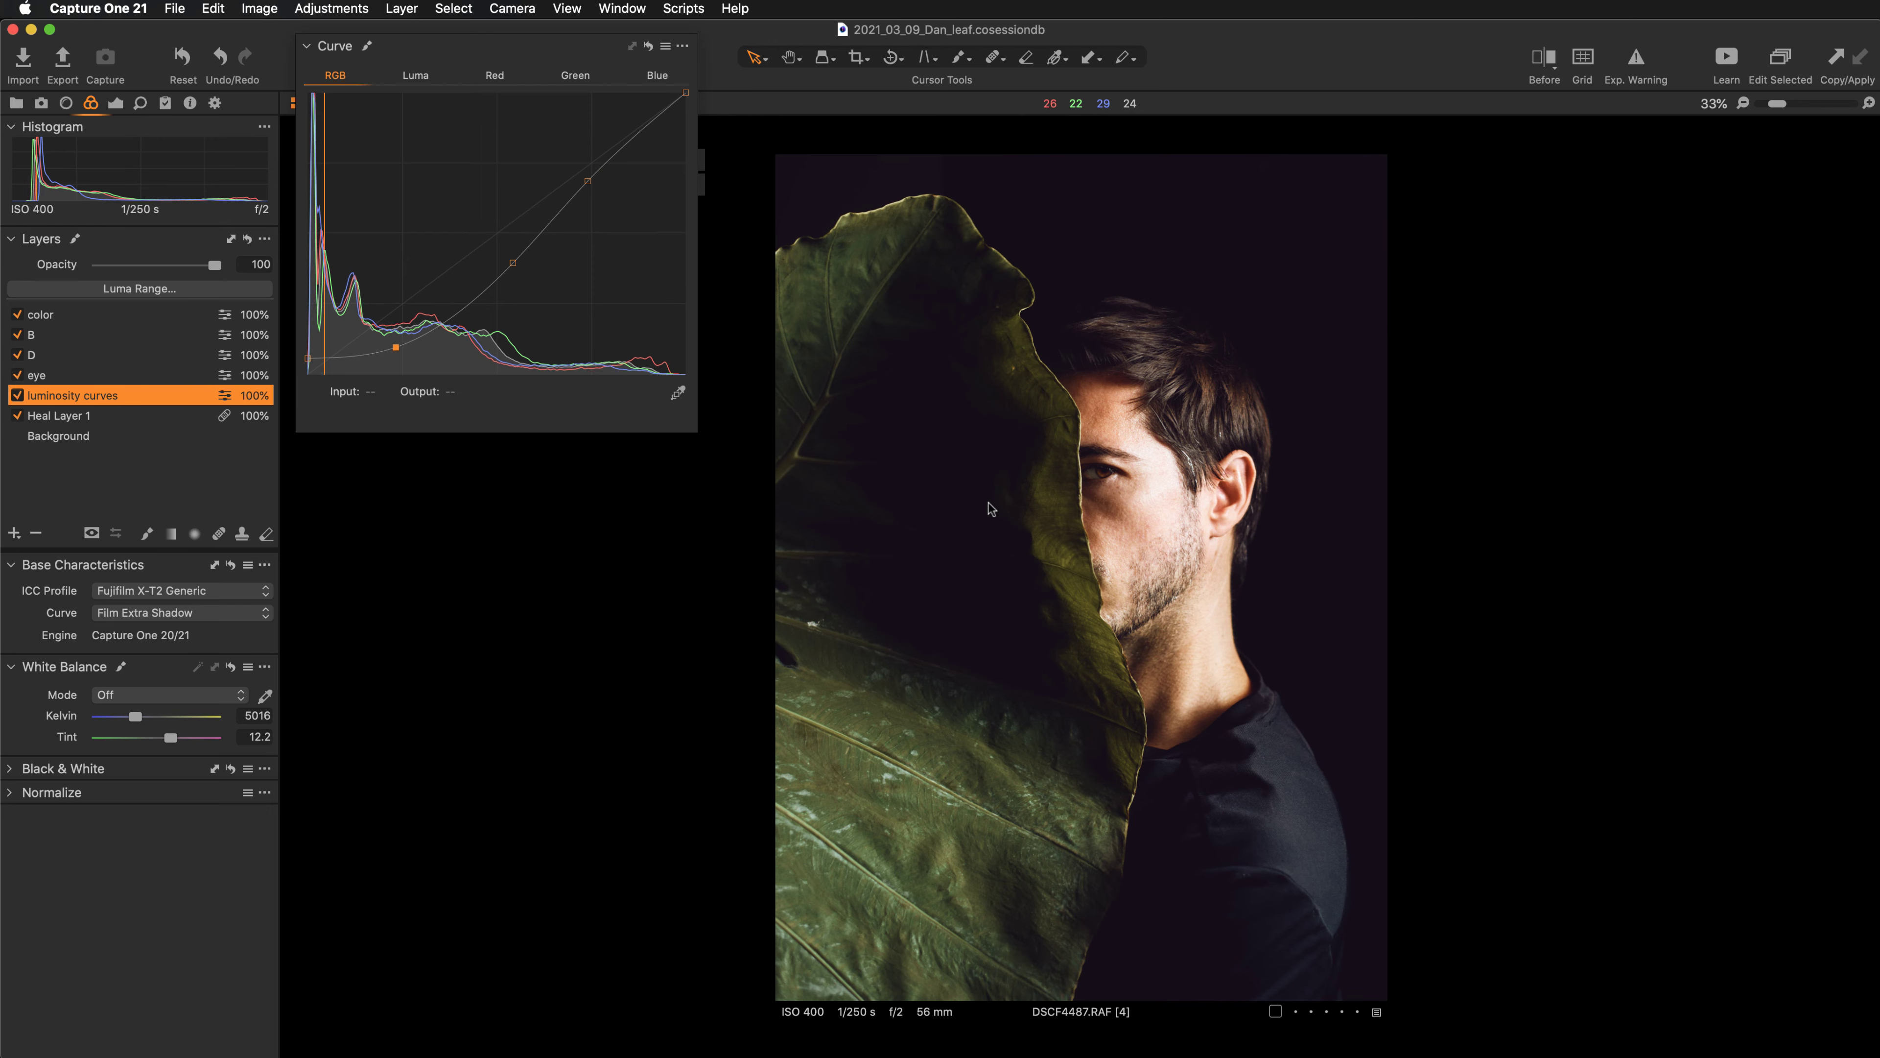
key("super+plus")
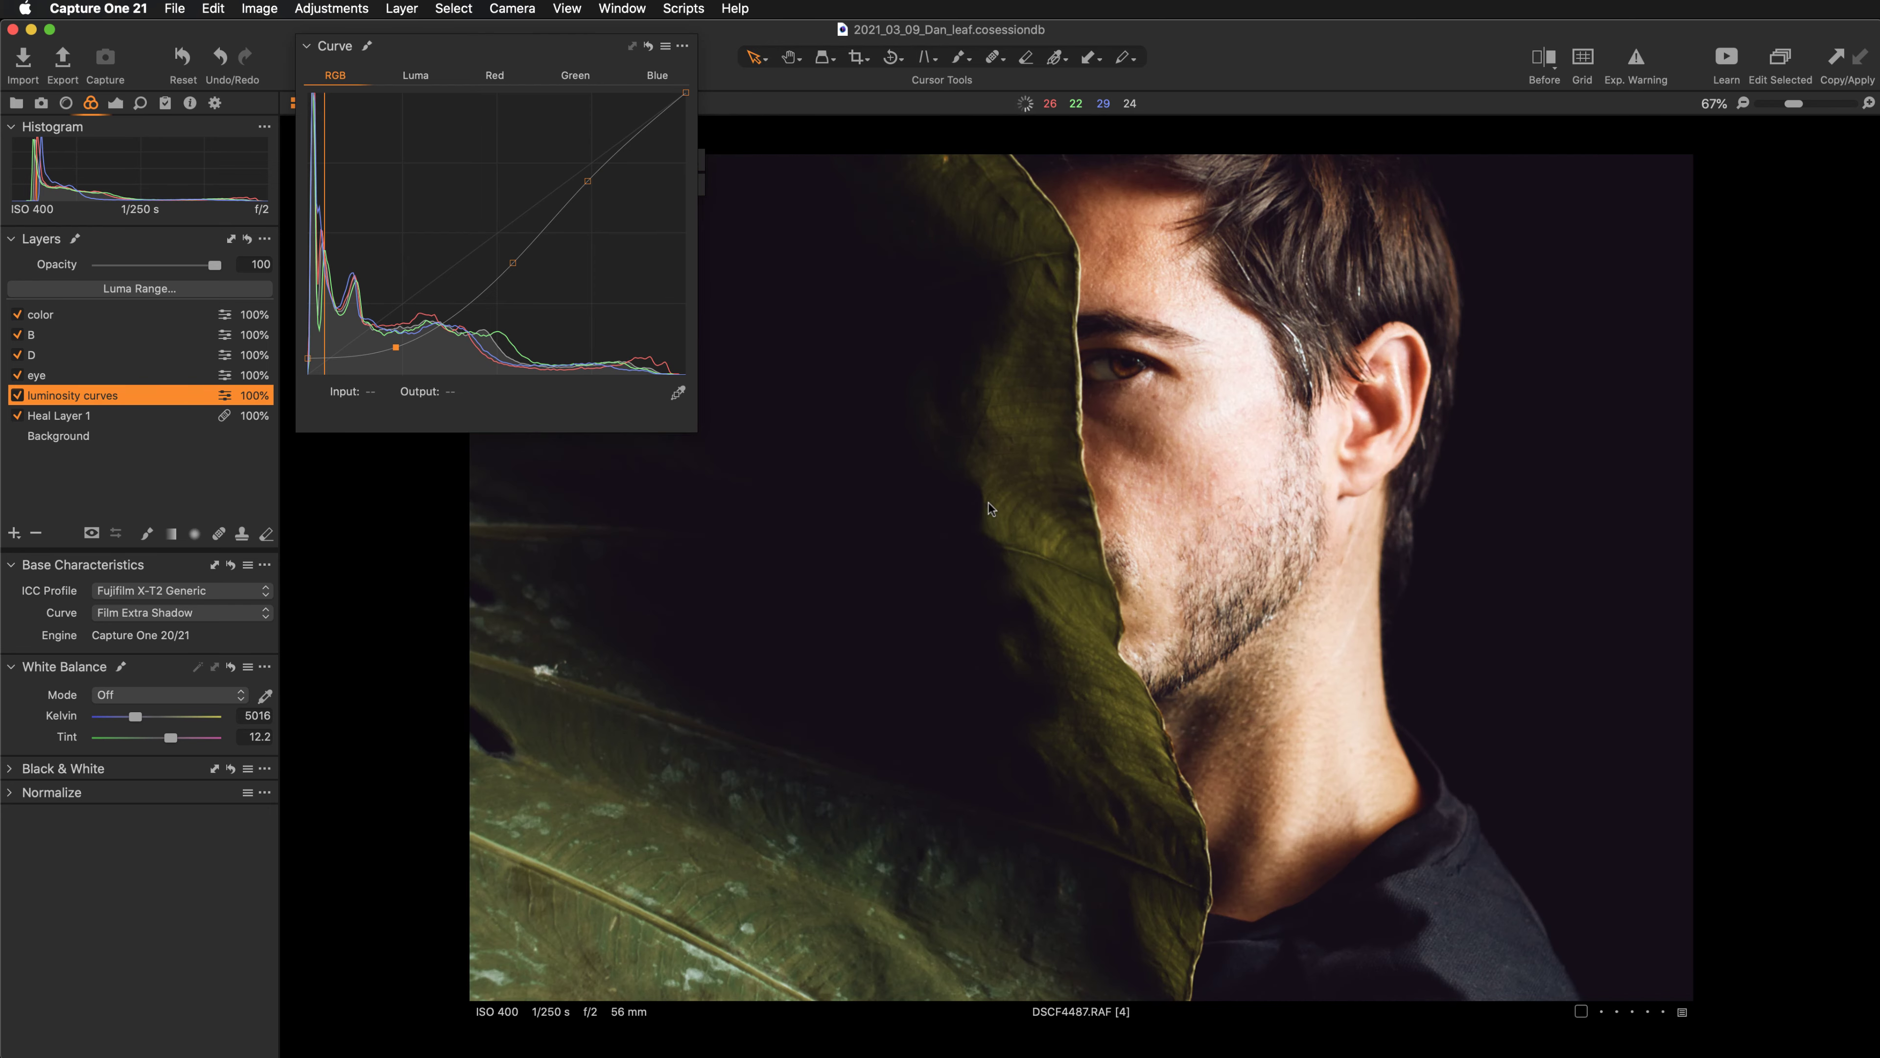
key("super+plus")
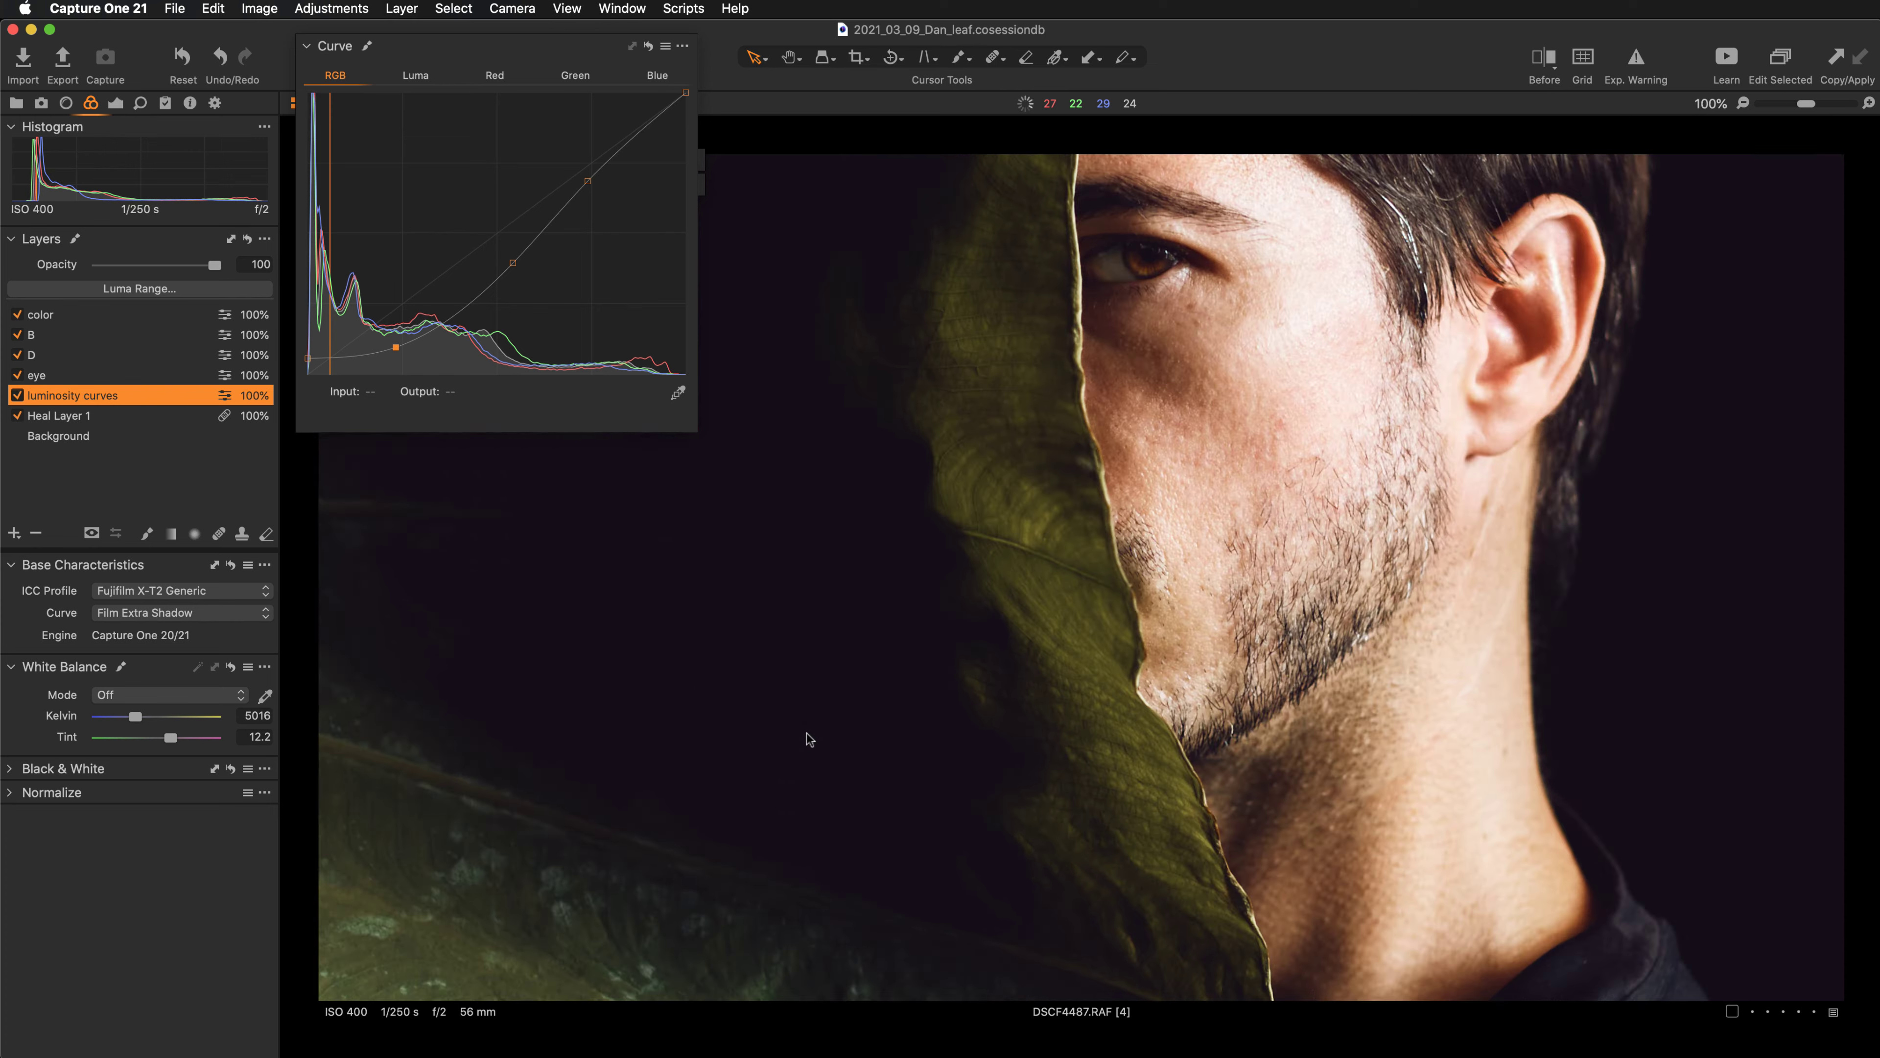
left_click_drag(992, 226, 978, 633)
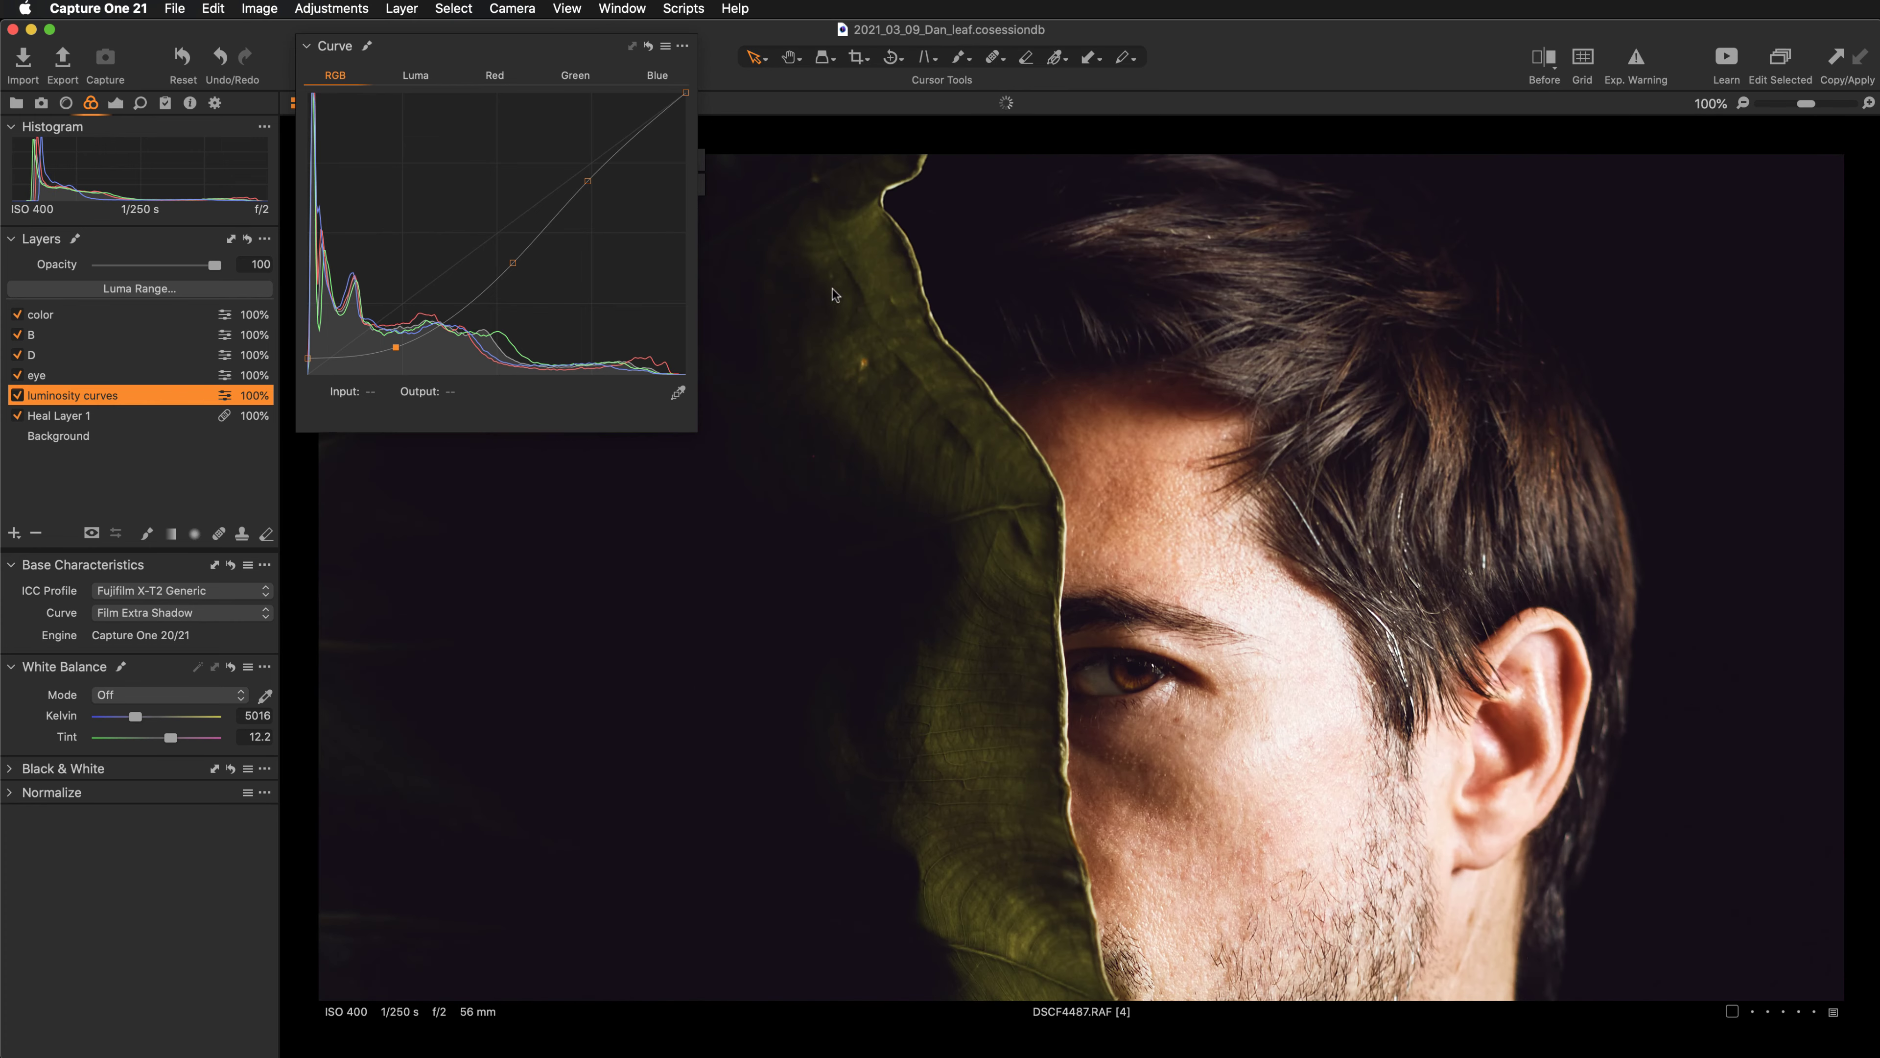
left_click_drag(907, 863, 1066, 386)
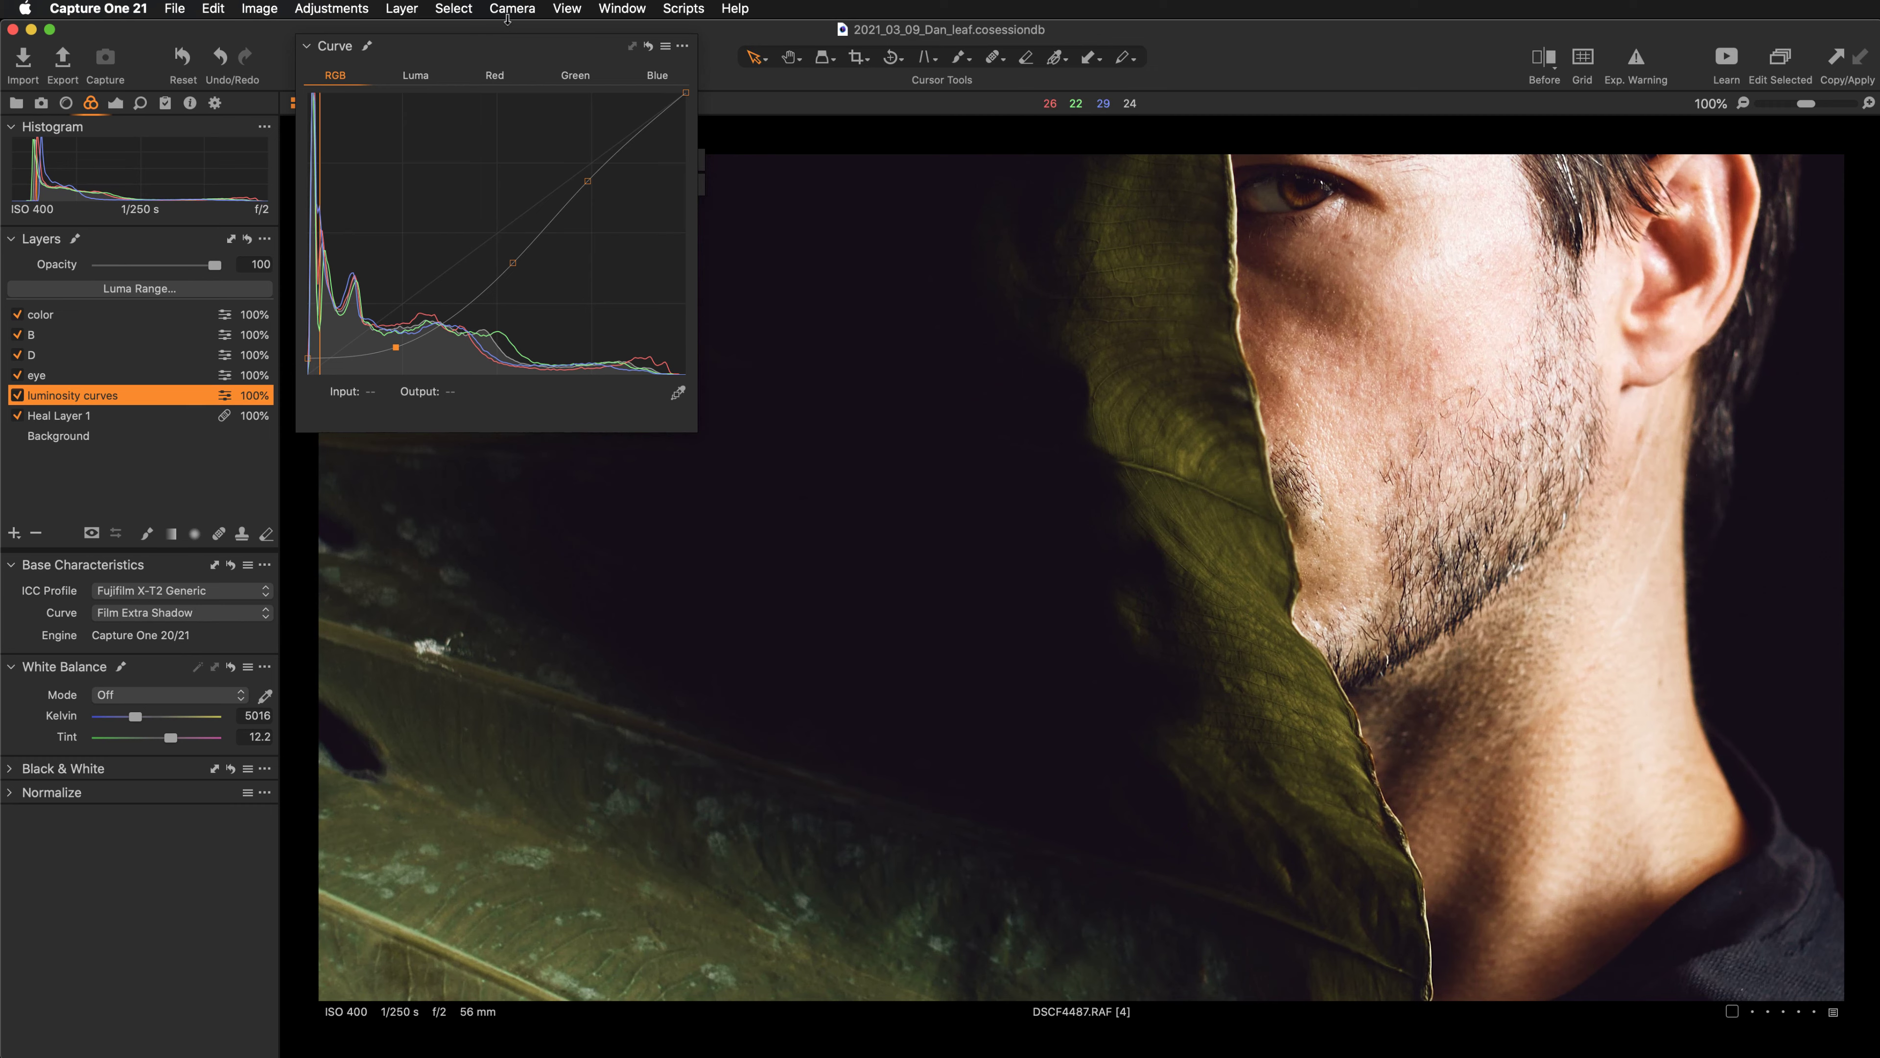
left_click(462, 46)
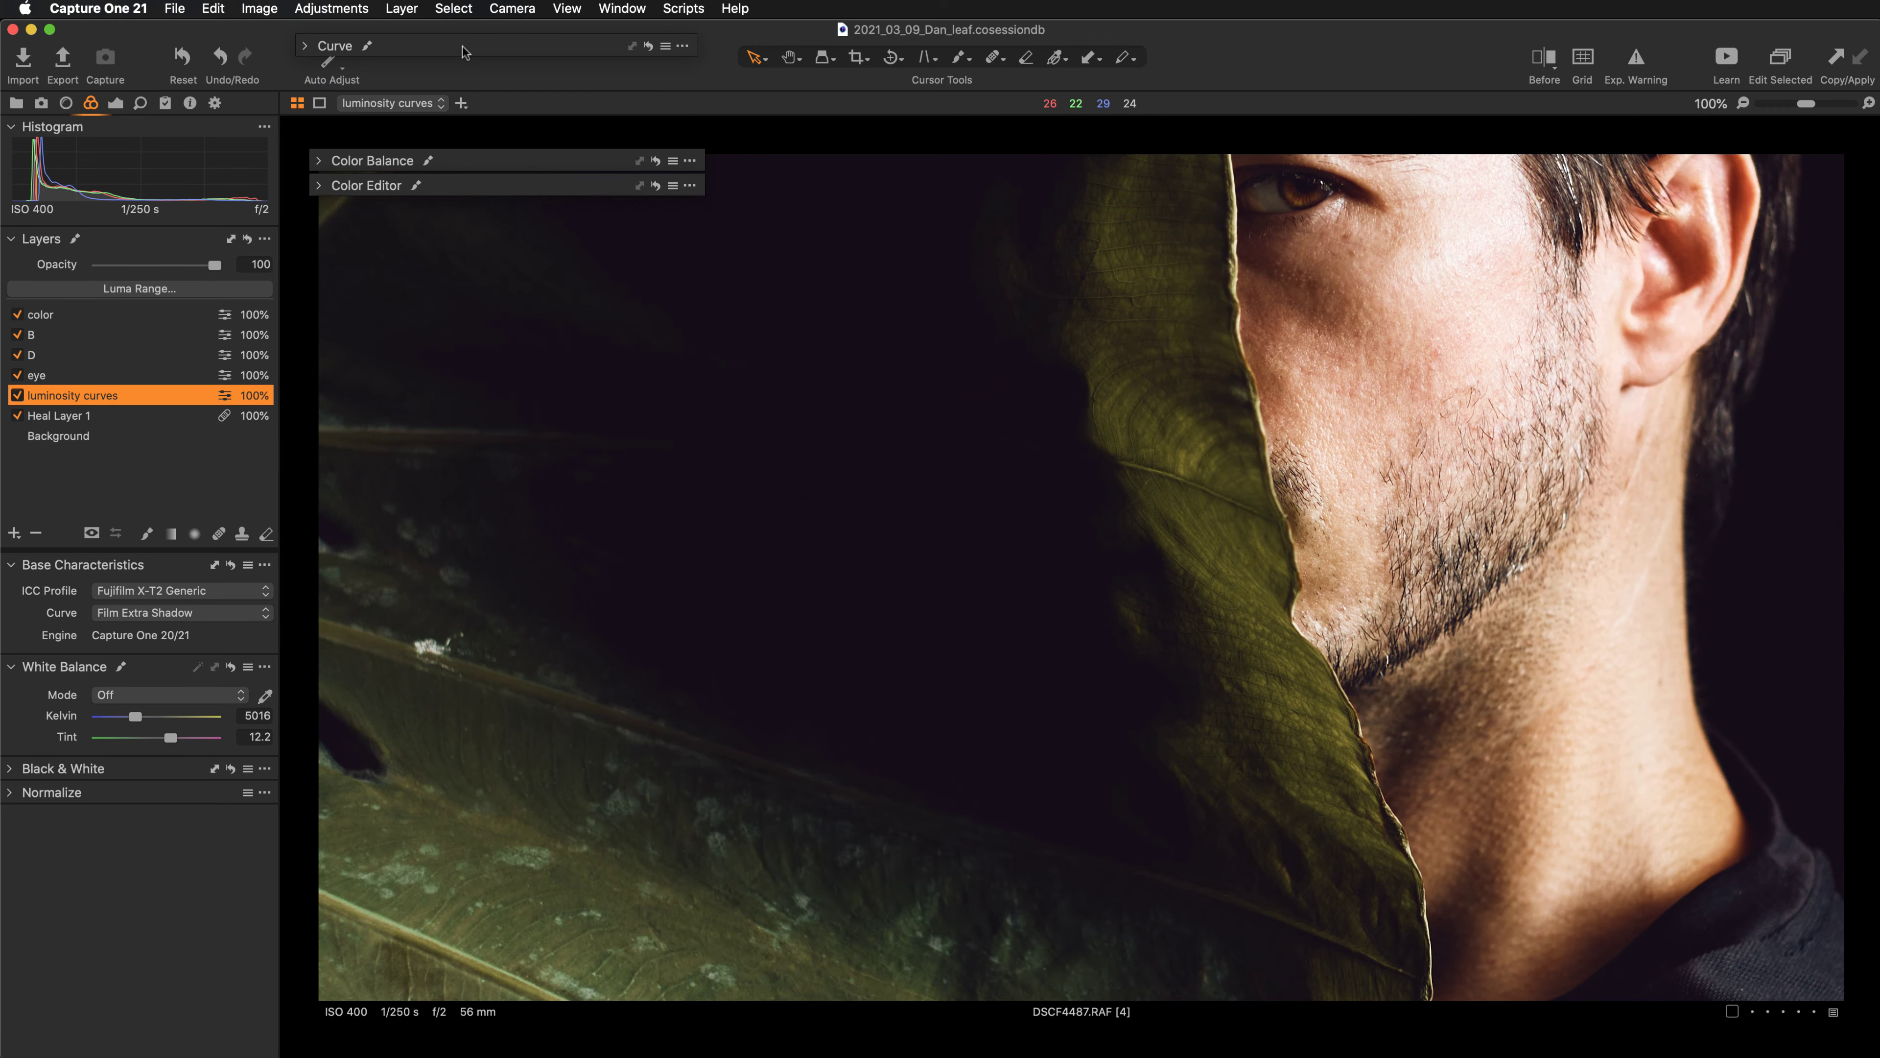
left_click(15, 534)
left_click(44, 554)
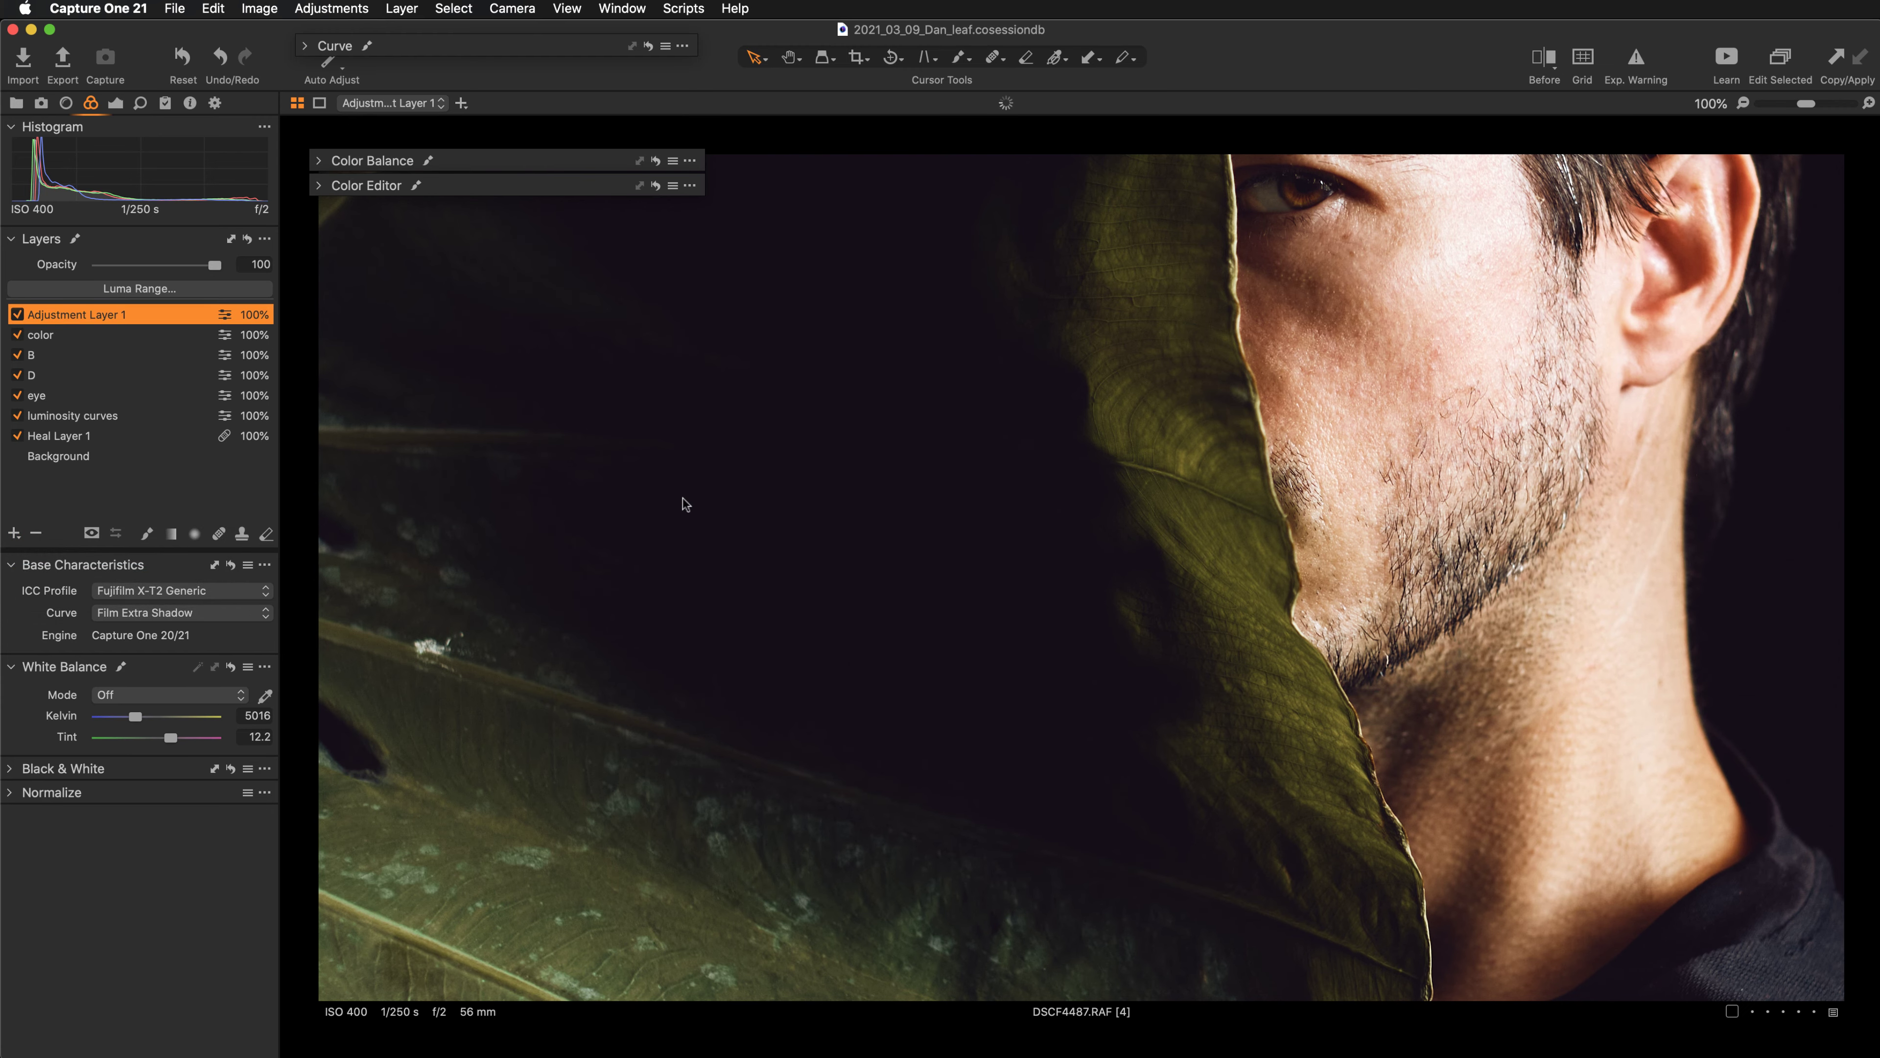
key("super+0")
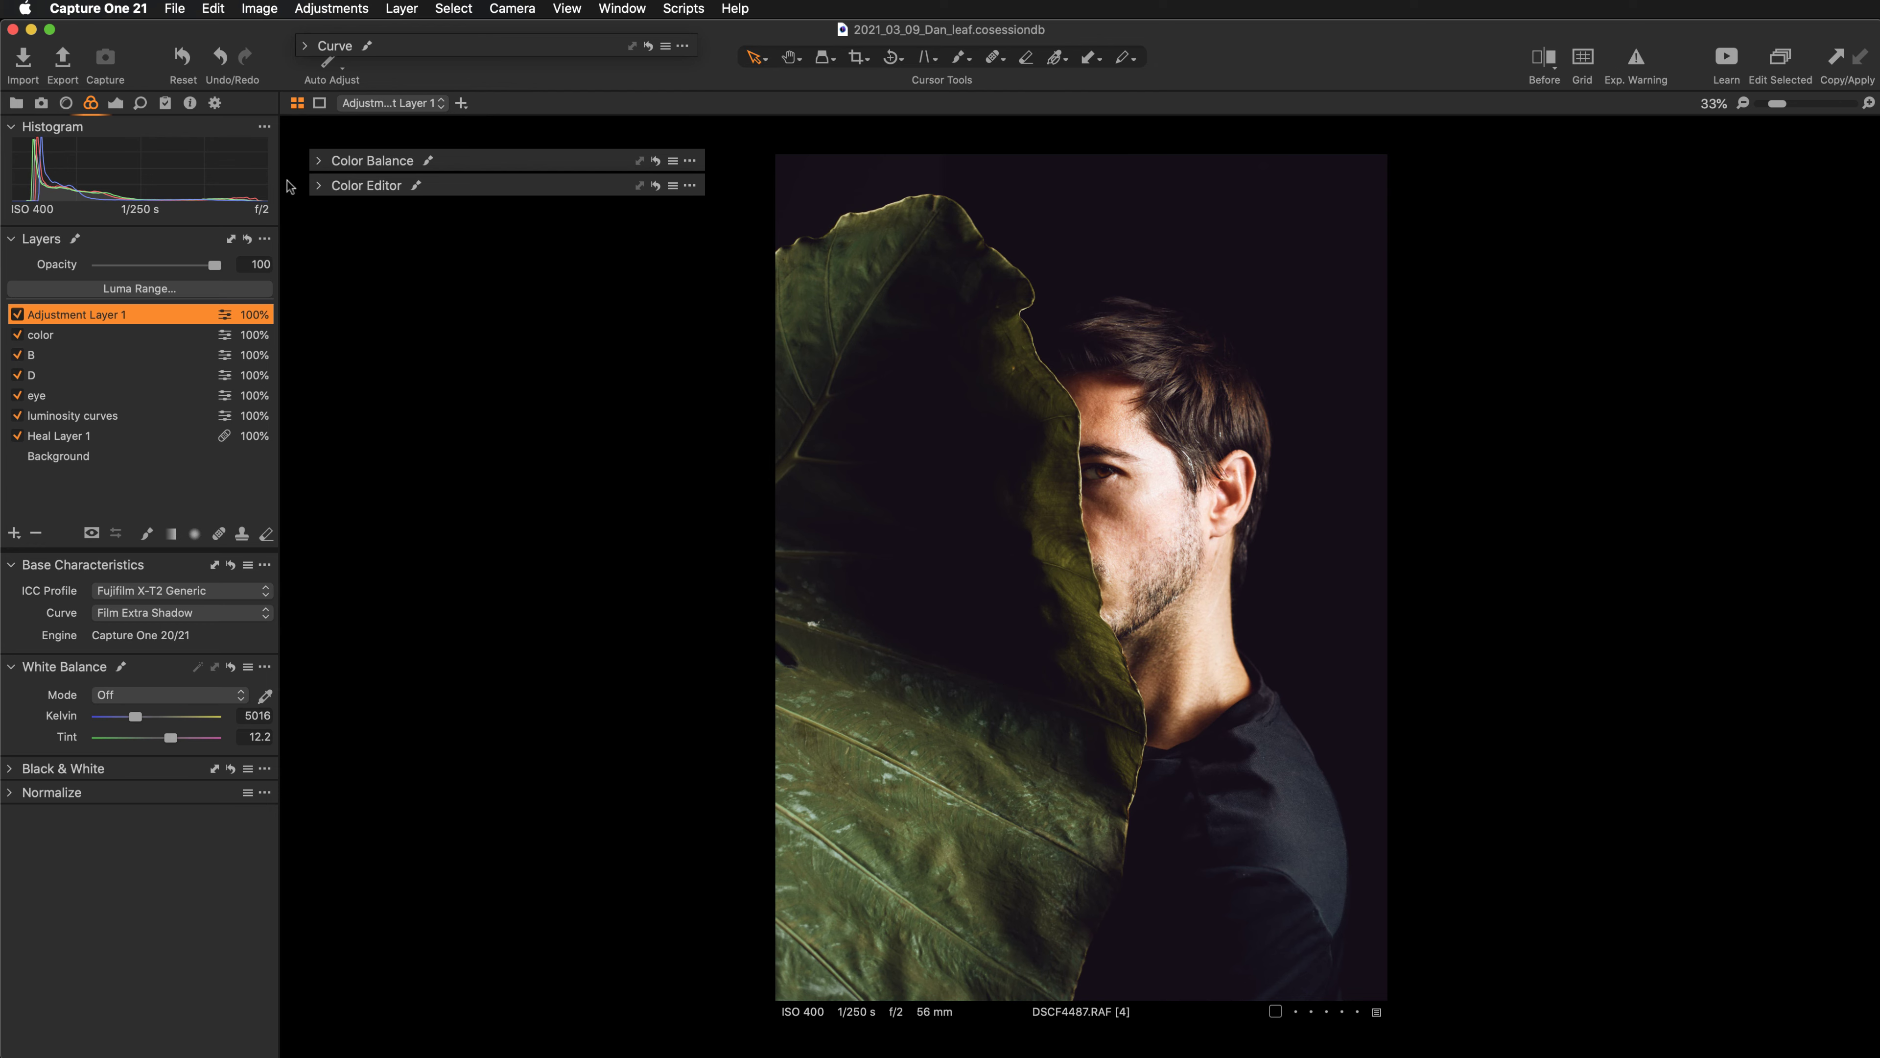
Sample the leaf's green as an advanced color range, expand it across all saturation levels, and widen it toward yellow and cyan.
left_click(319, 186)
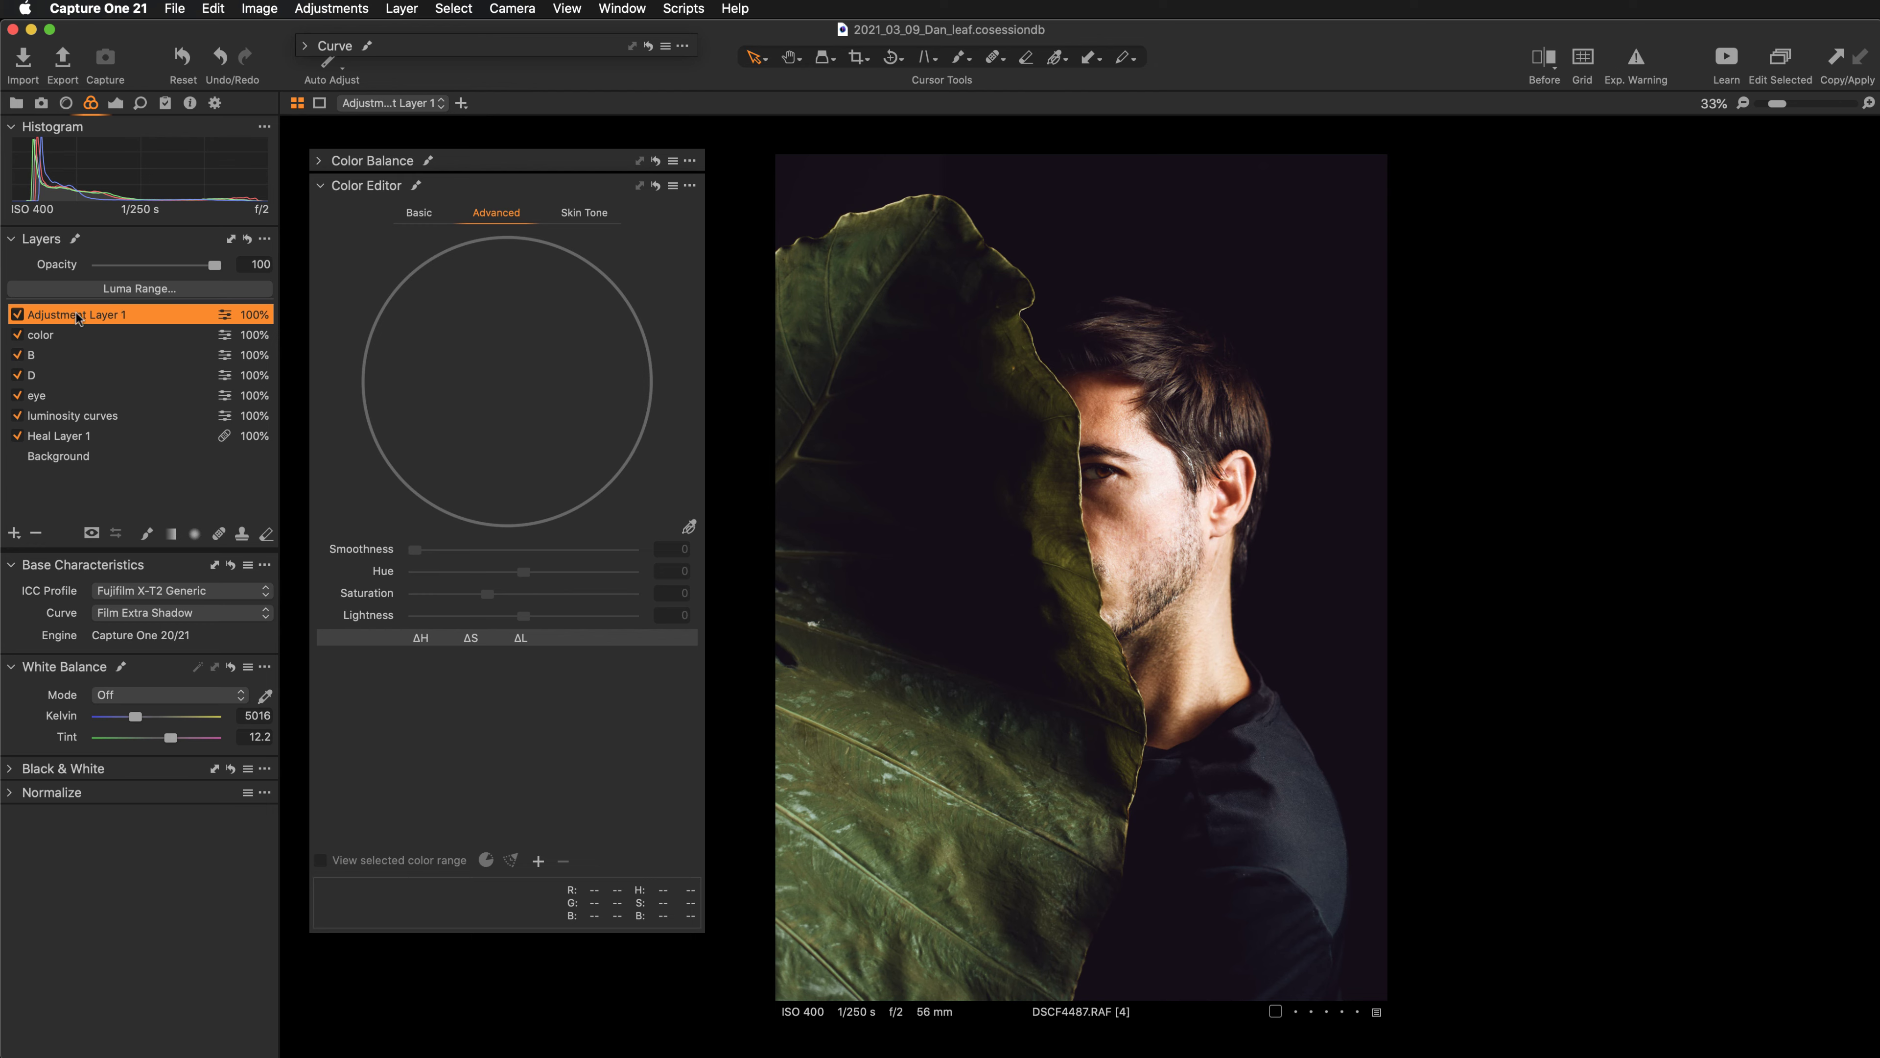
left_click(689, 526)
left_click(916, 799)
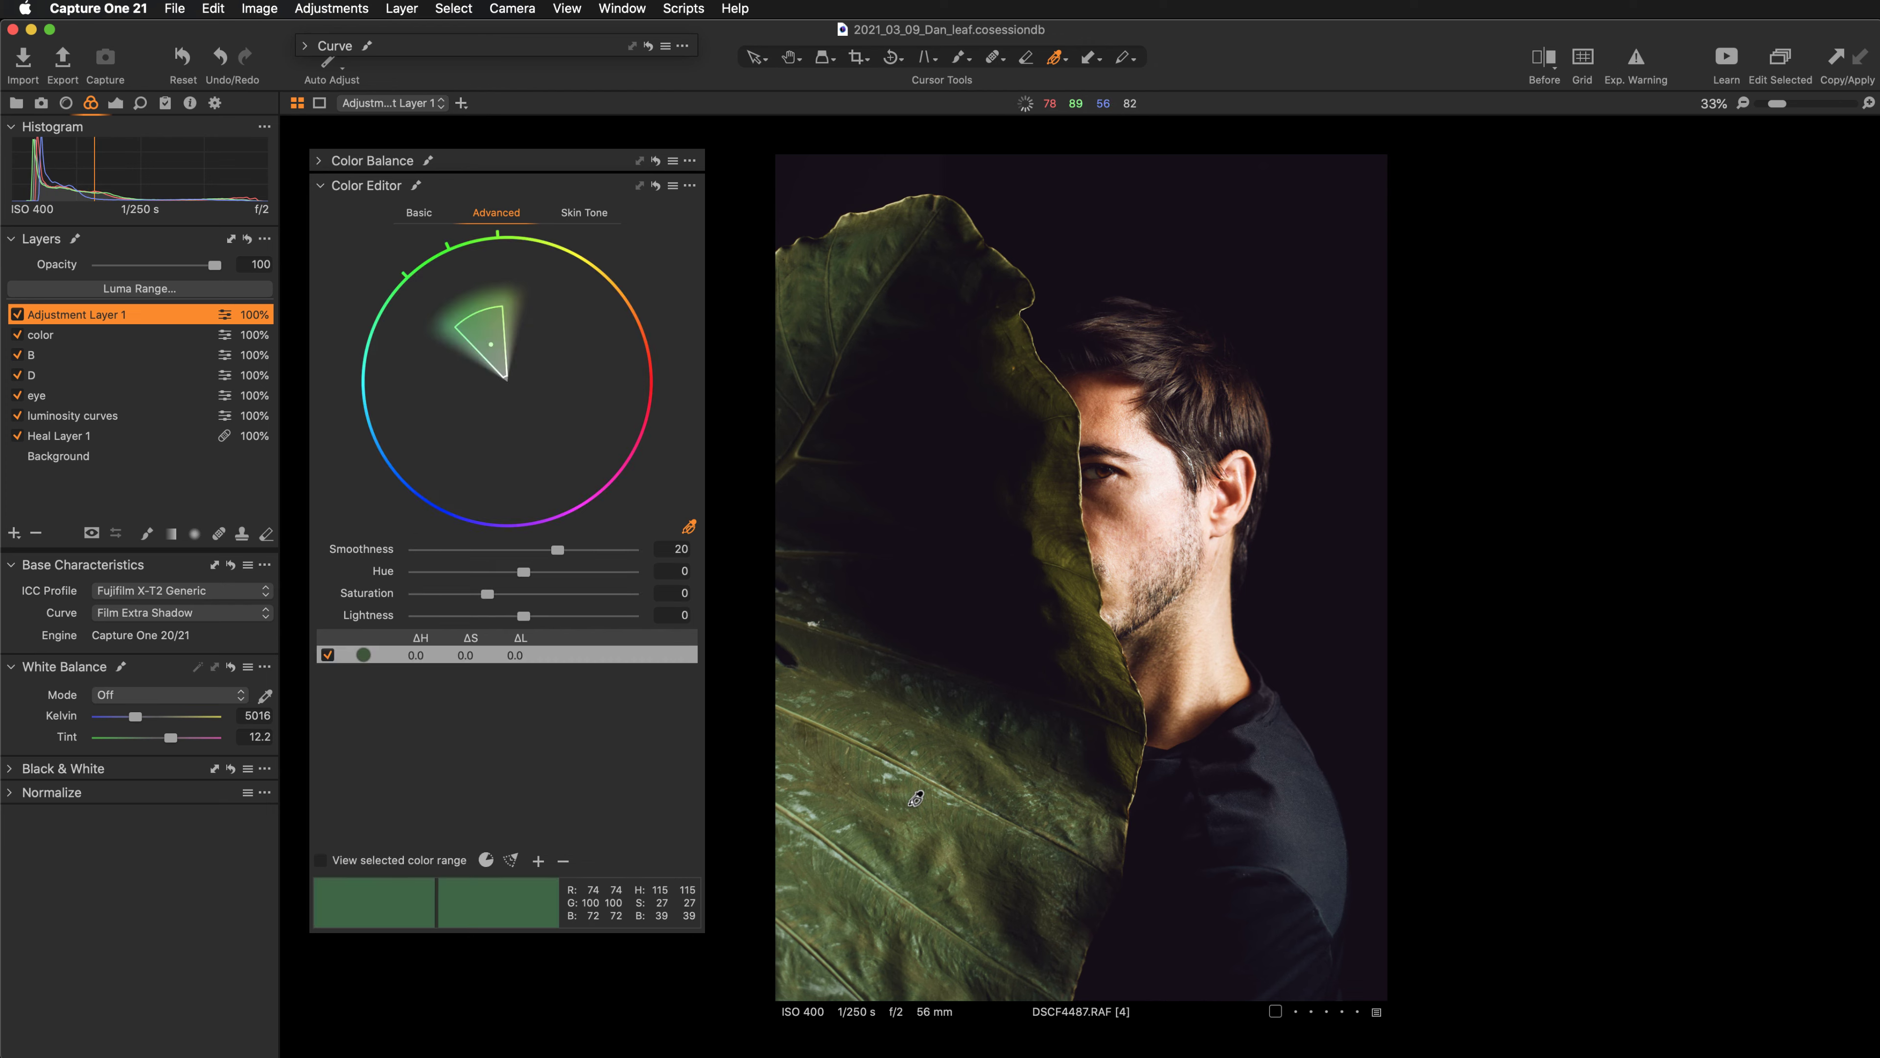
left_click(511, 860)
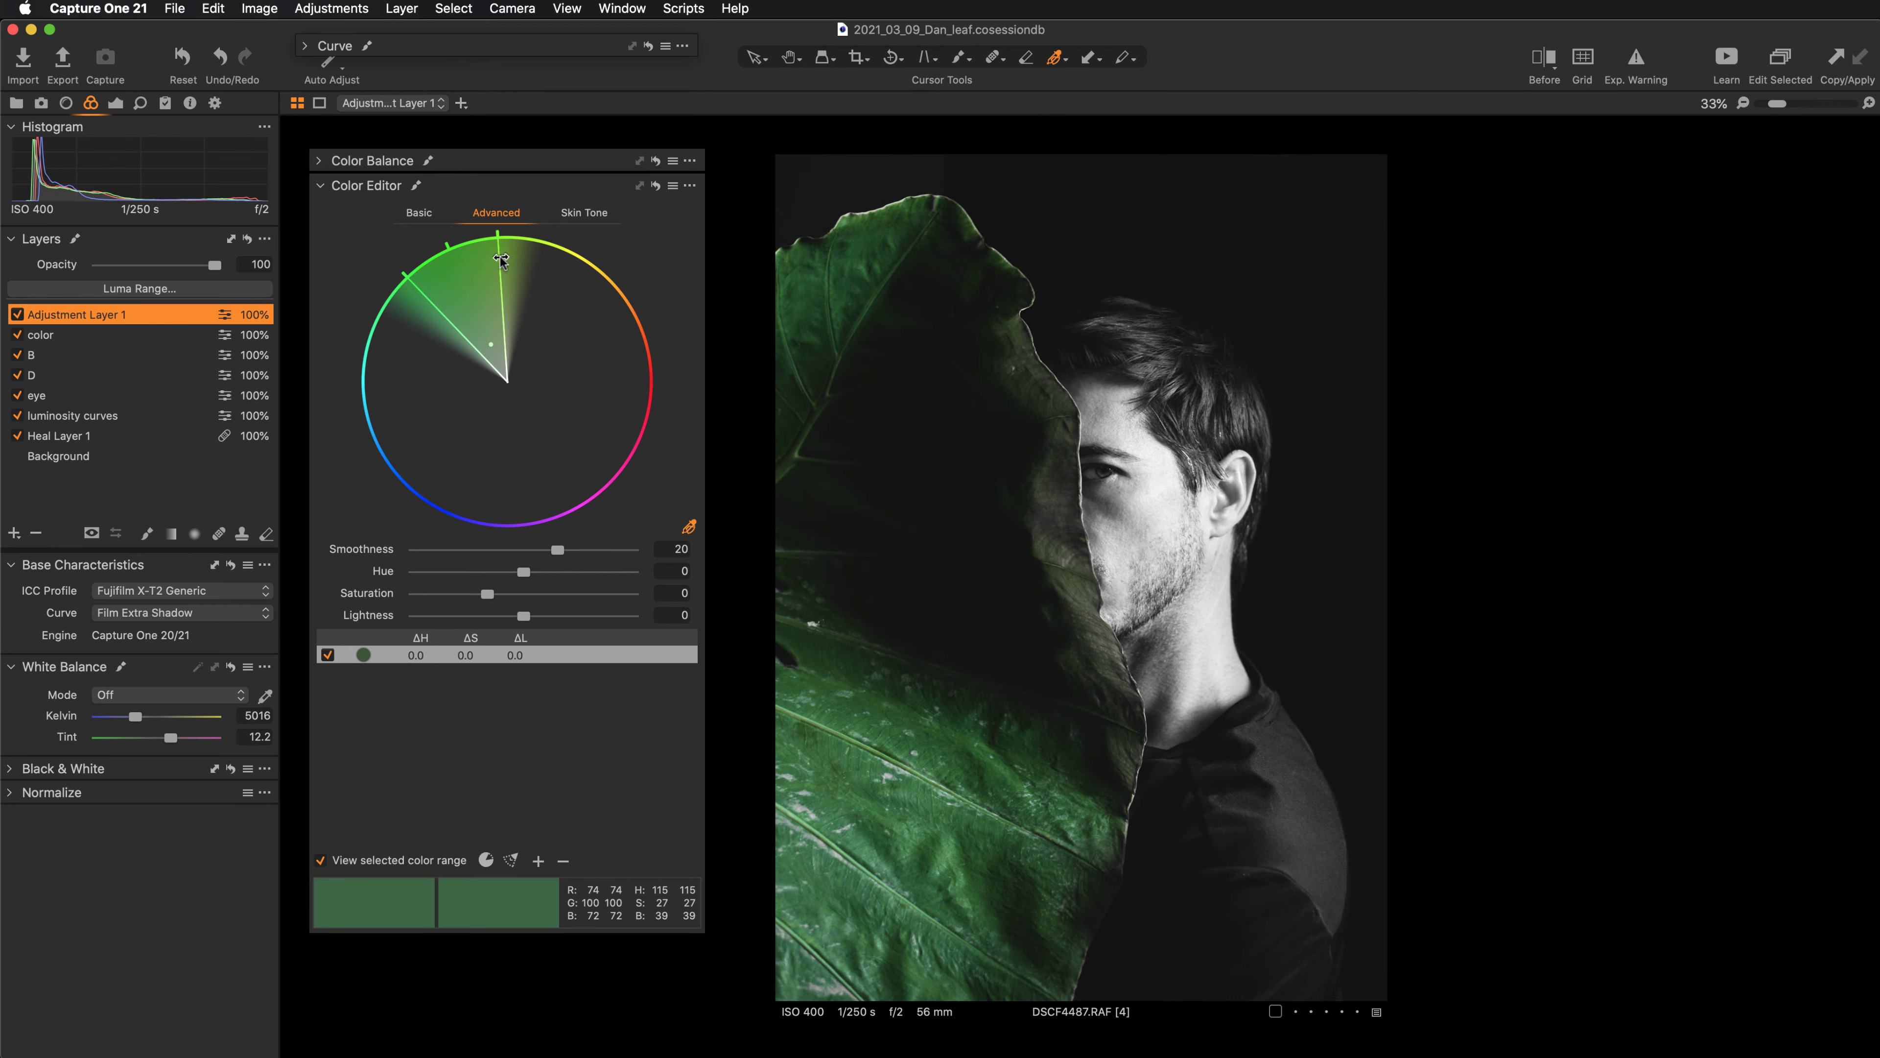
left_click_drag(500, 259, 552, 273)
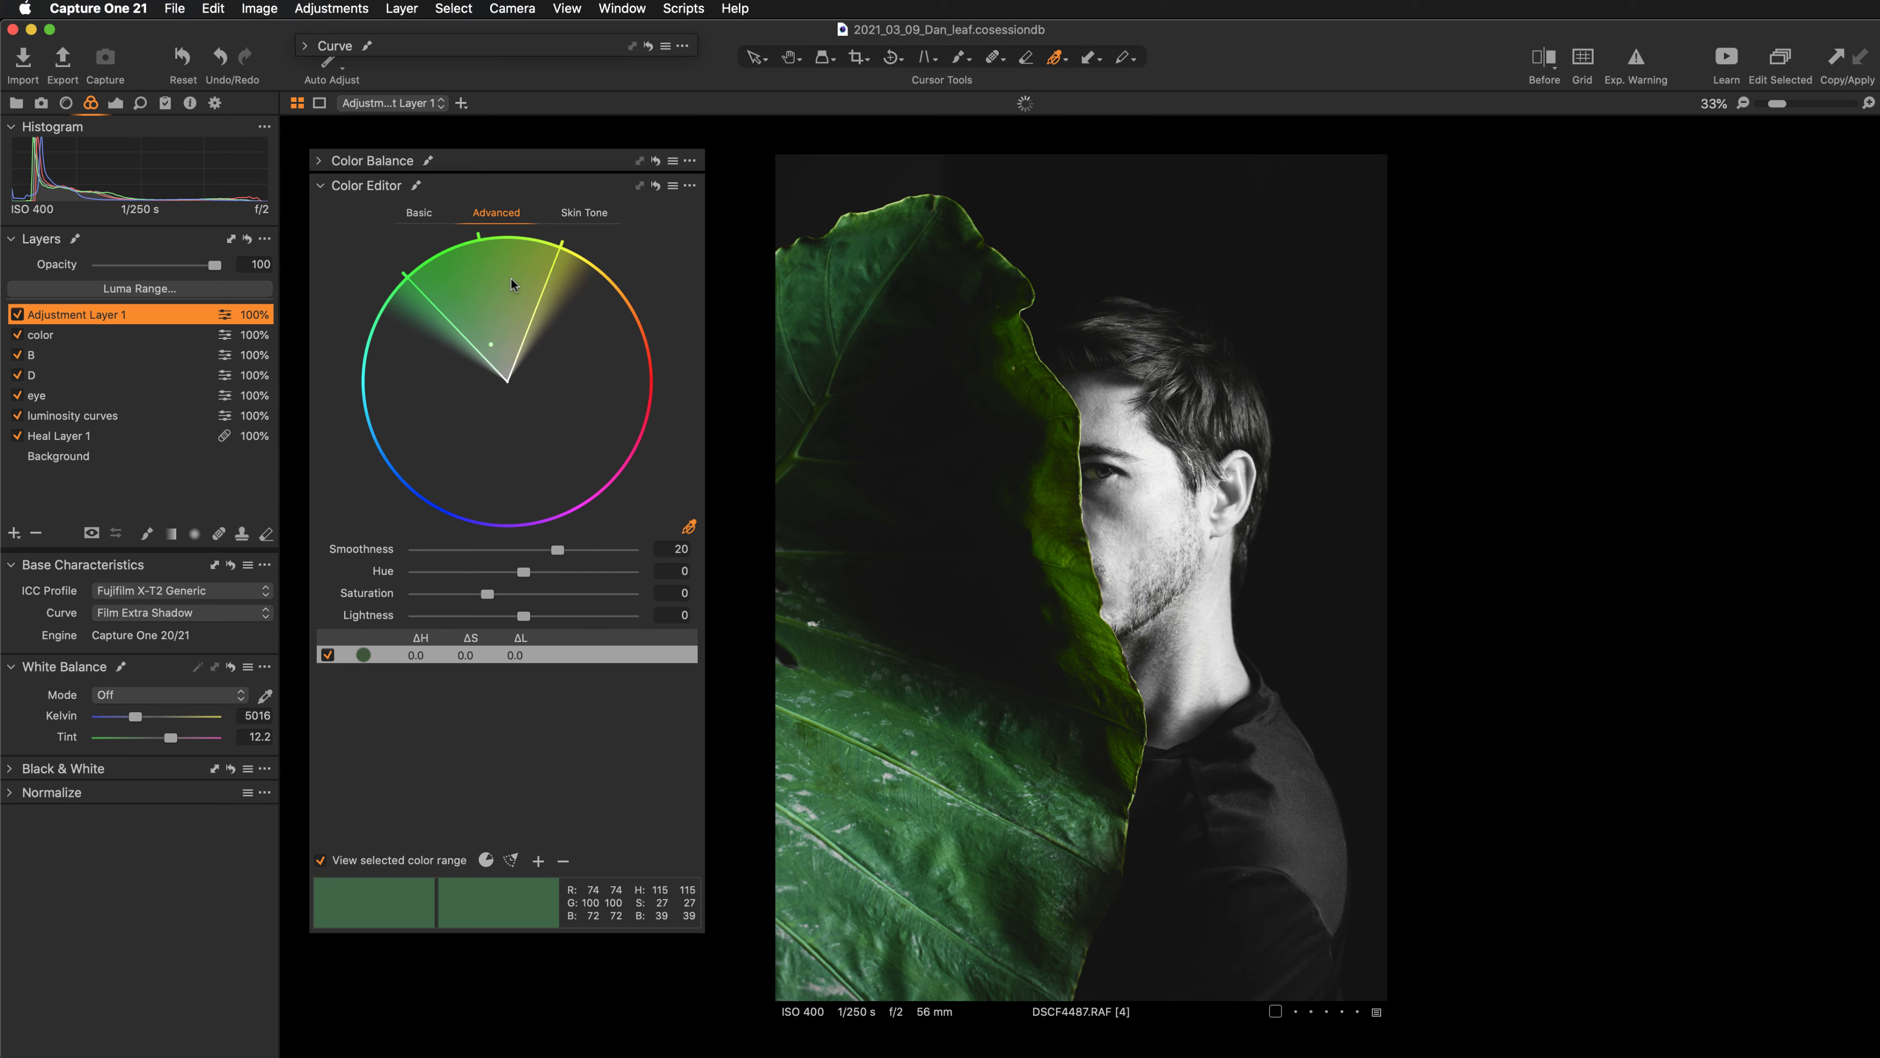
left_click_drag(412, 289, 397, 311)
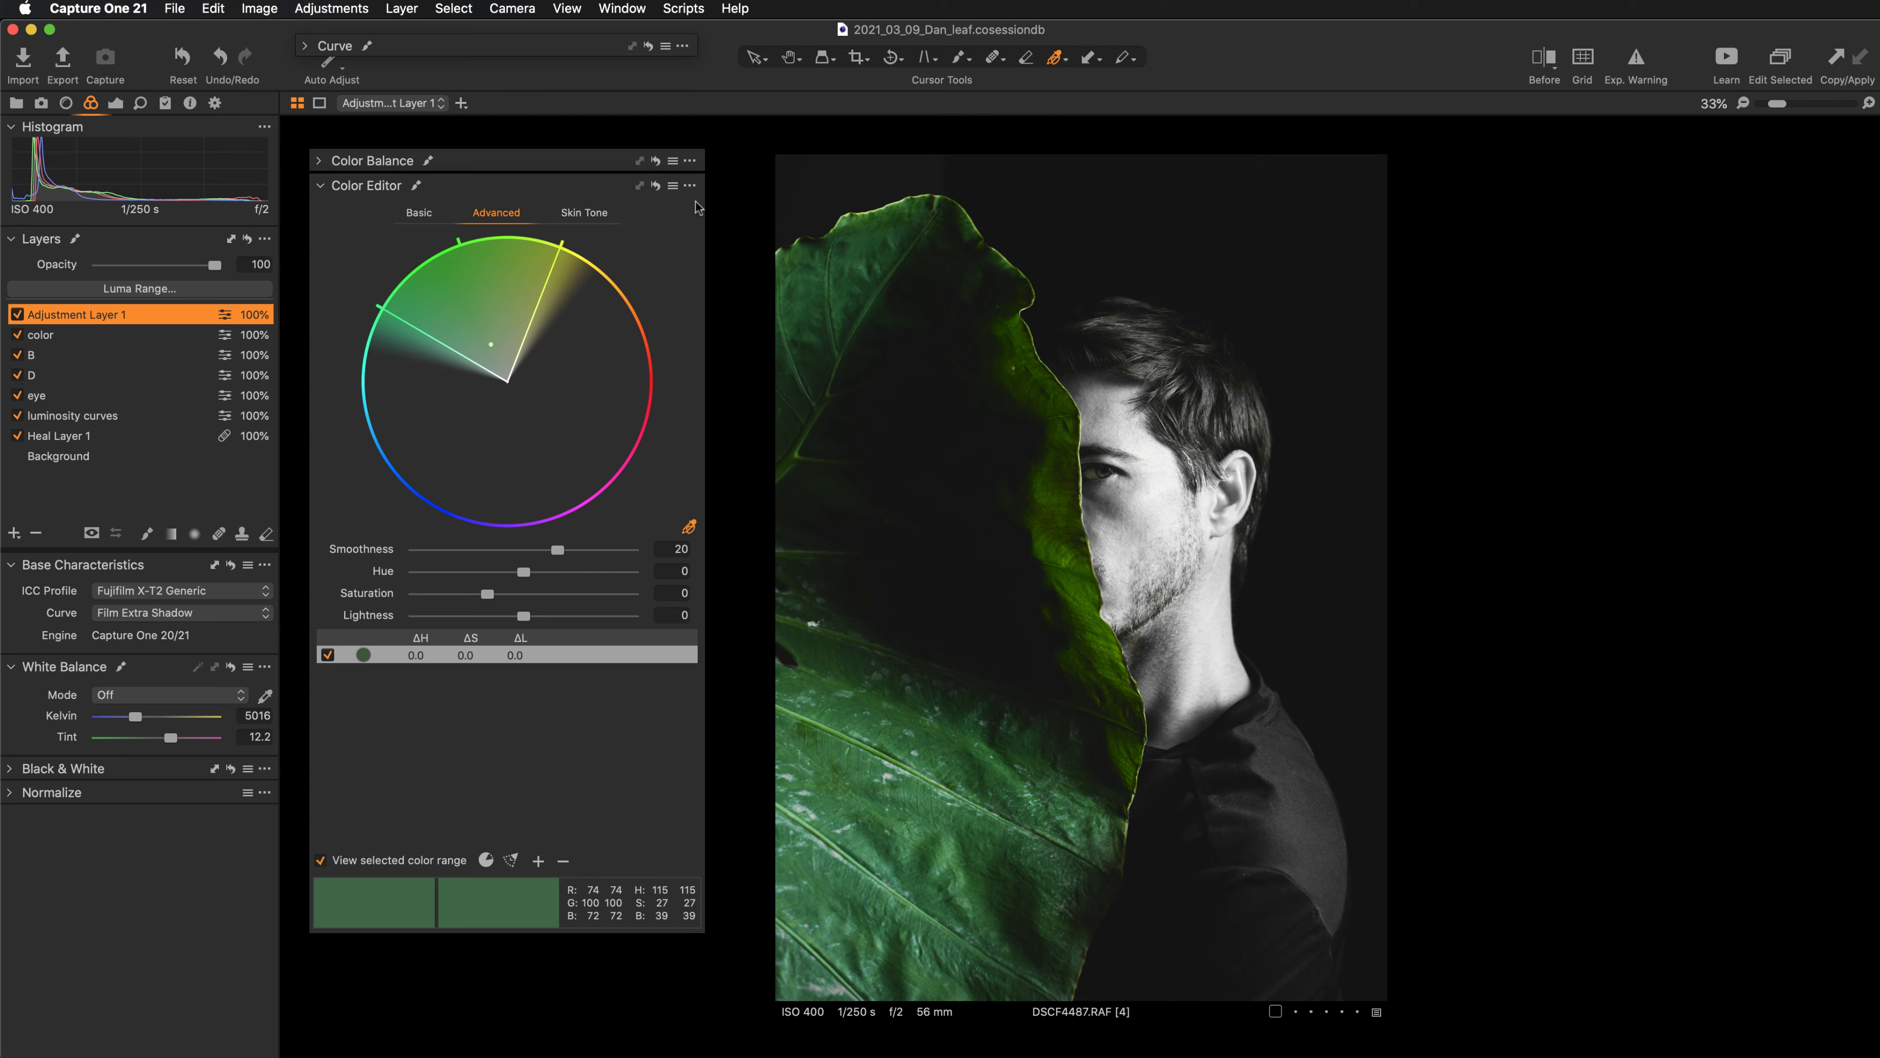
Create a masked layer from the leaf color selection and check its mask overlay.
left_click(690, 186)
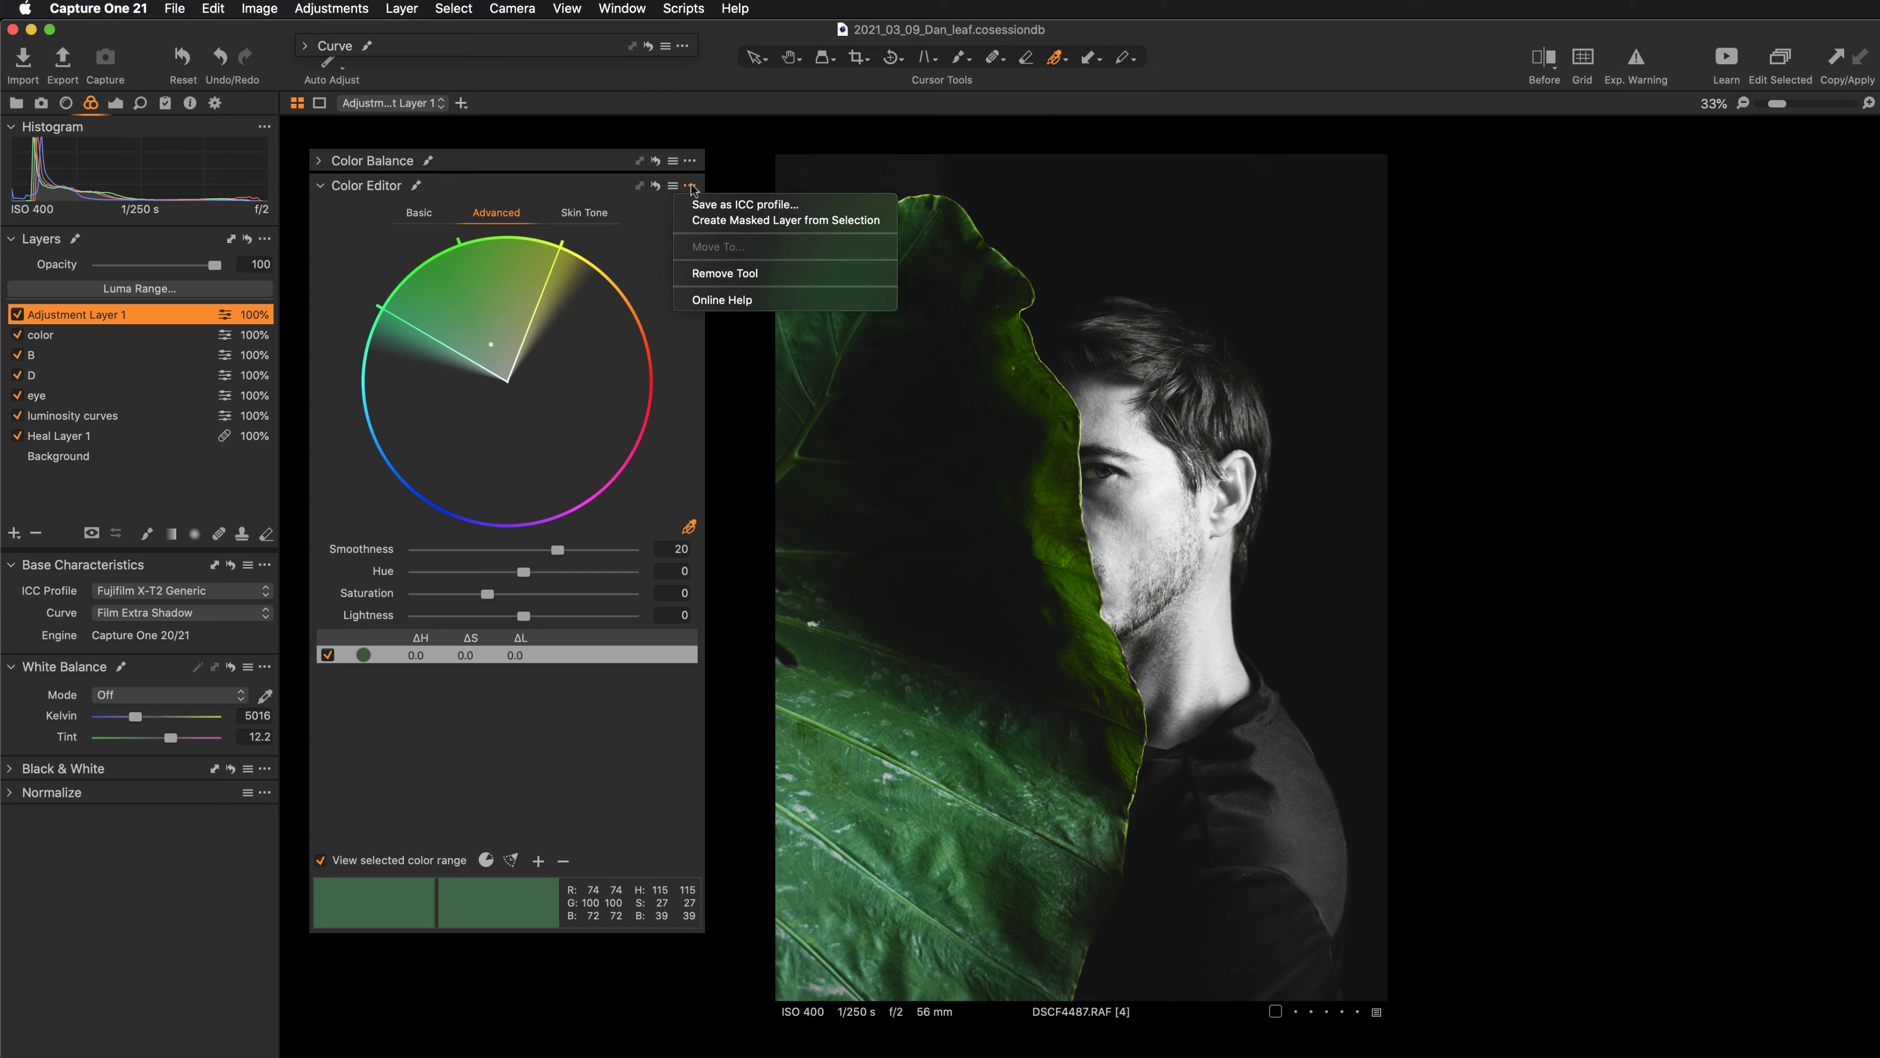
left_click(827, 222)
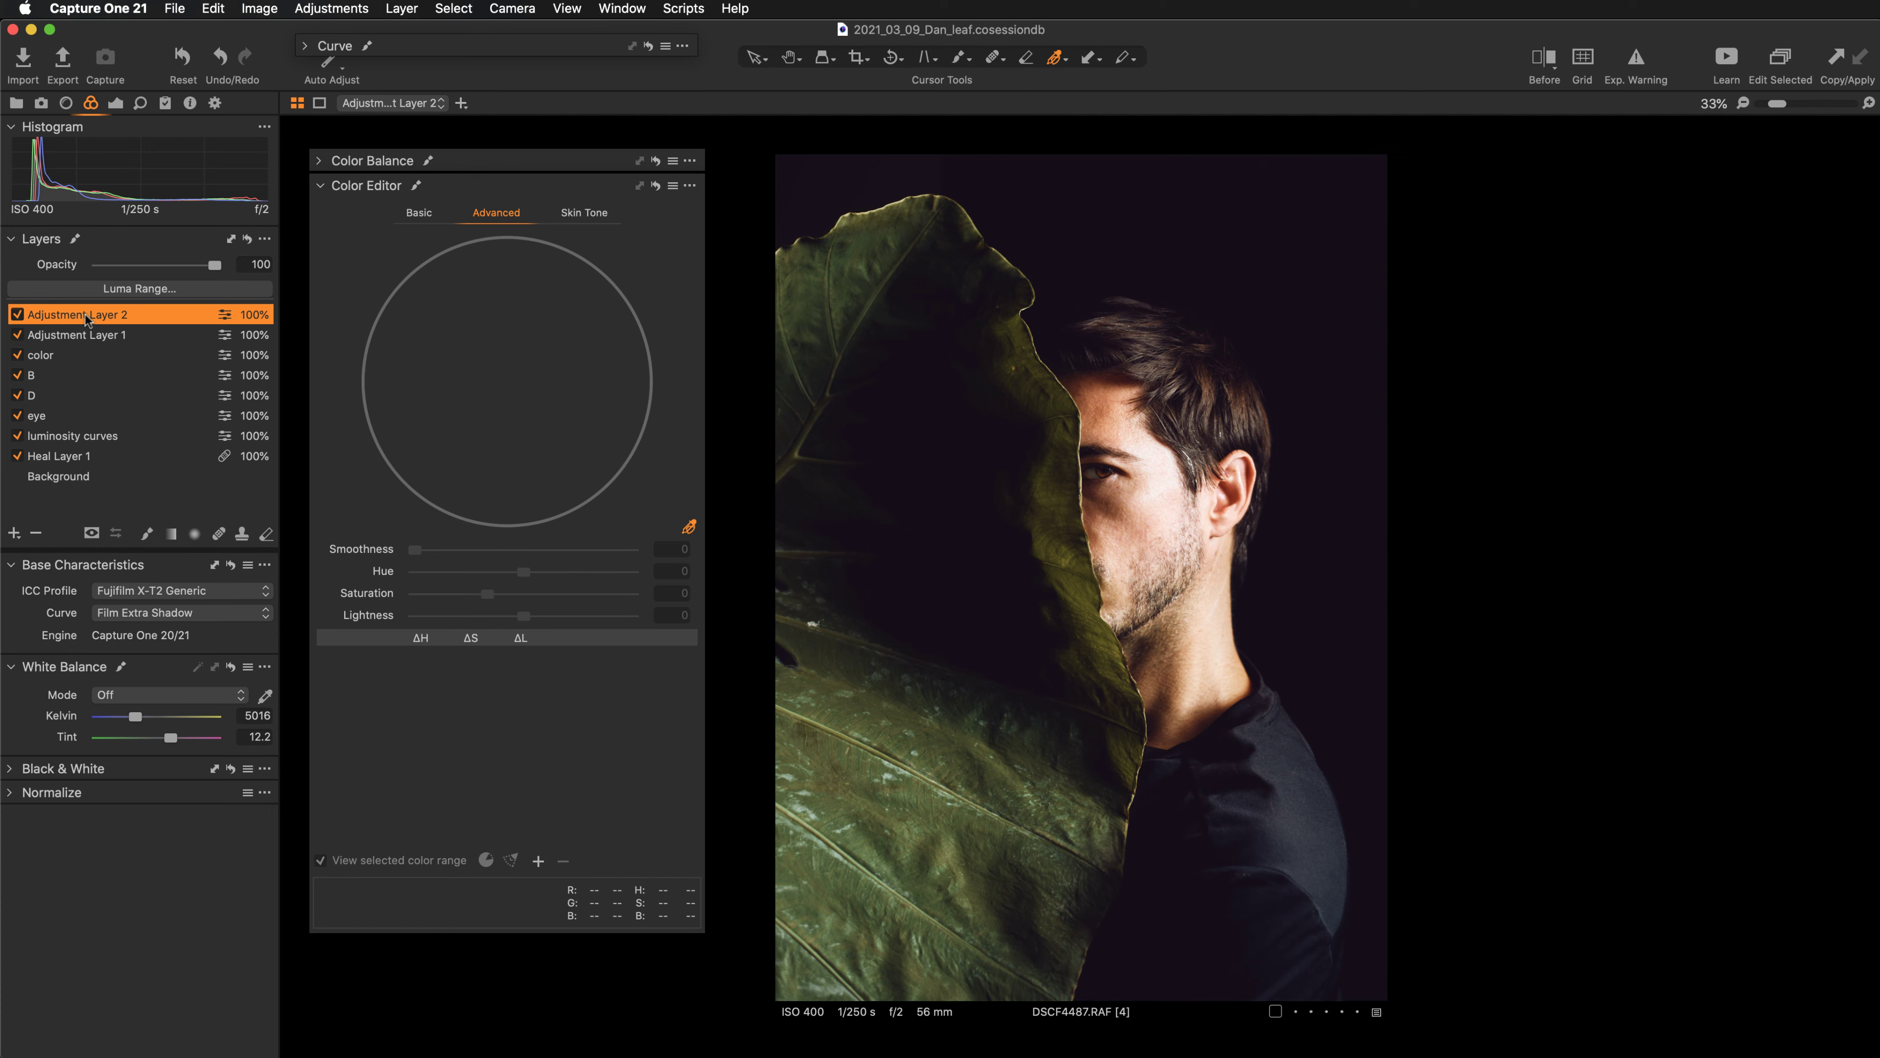
key("m")
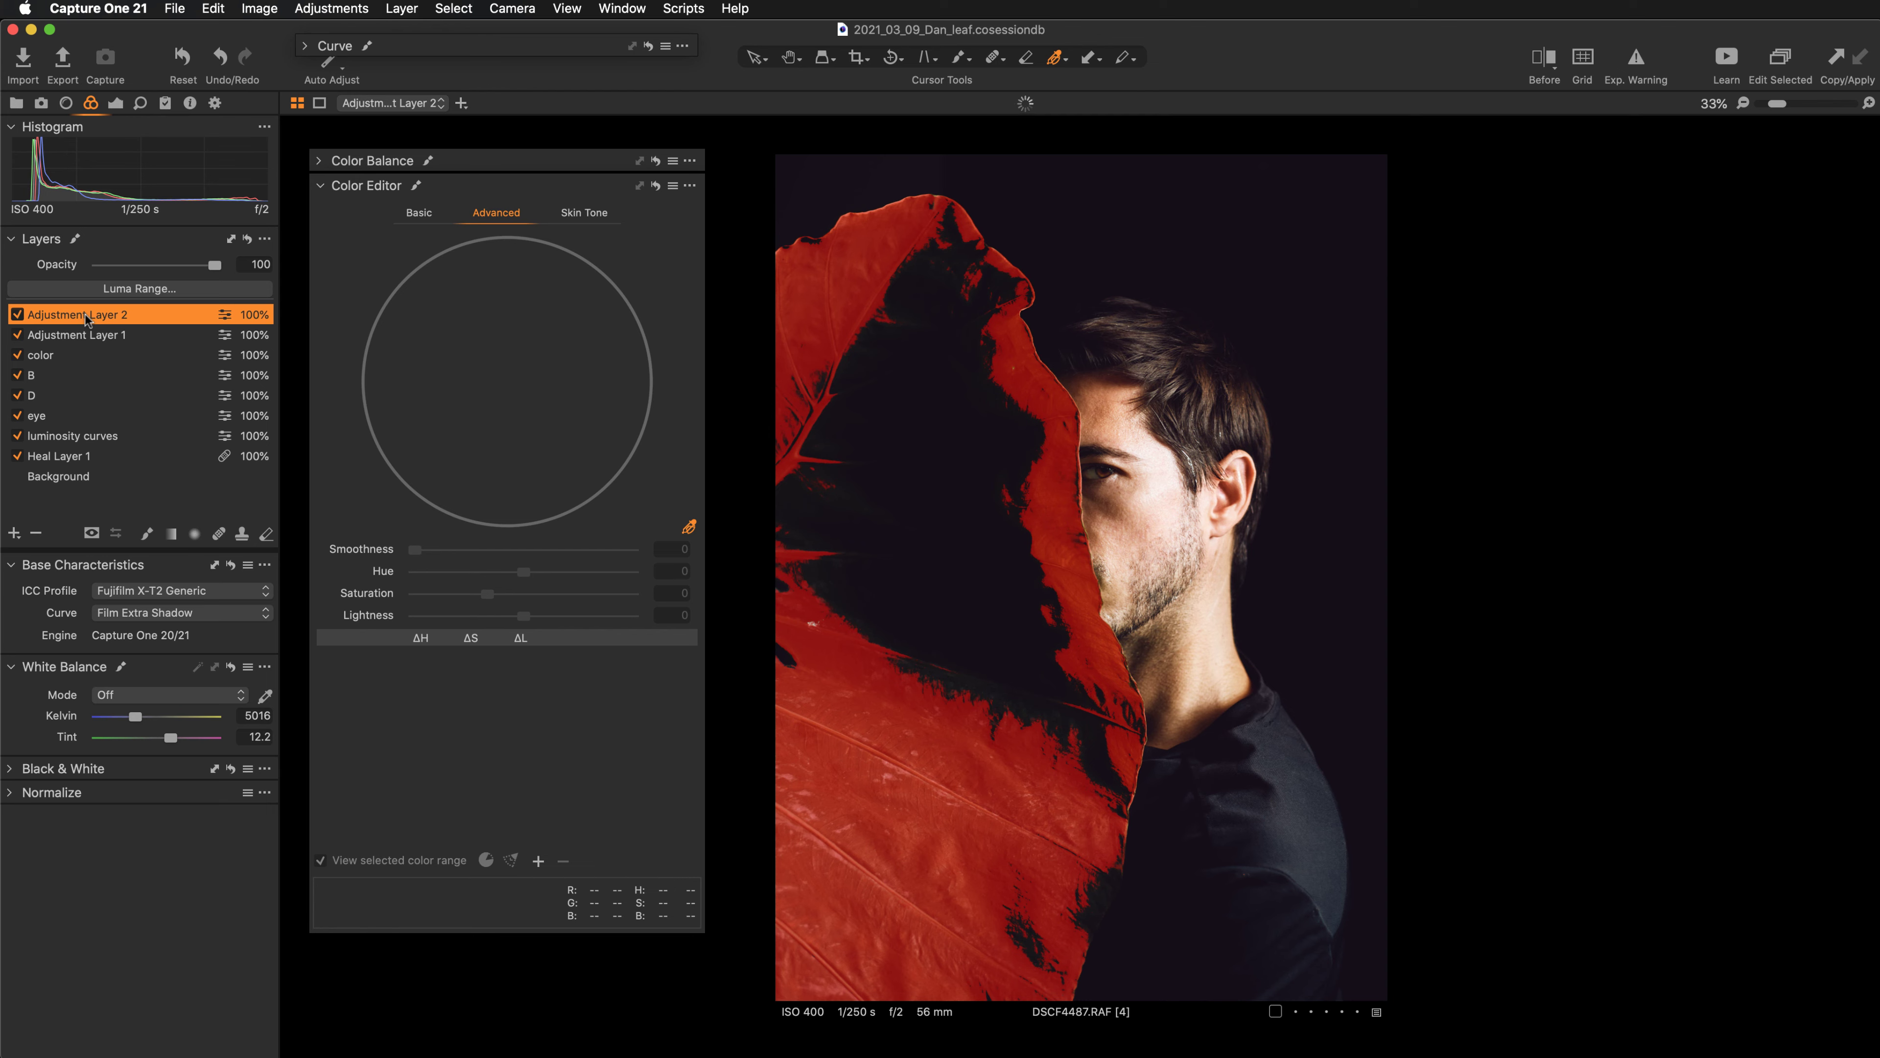
key("m")
Rename the masked layer "leaf" and delete Adjustment Layer 1.
double_click(86, 312)
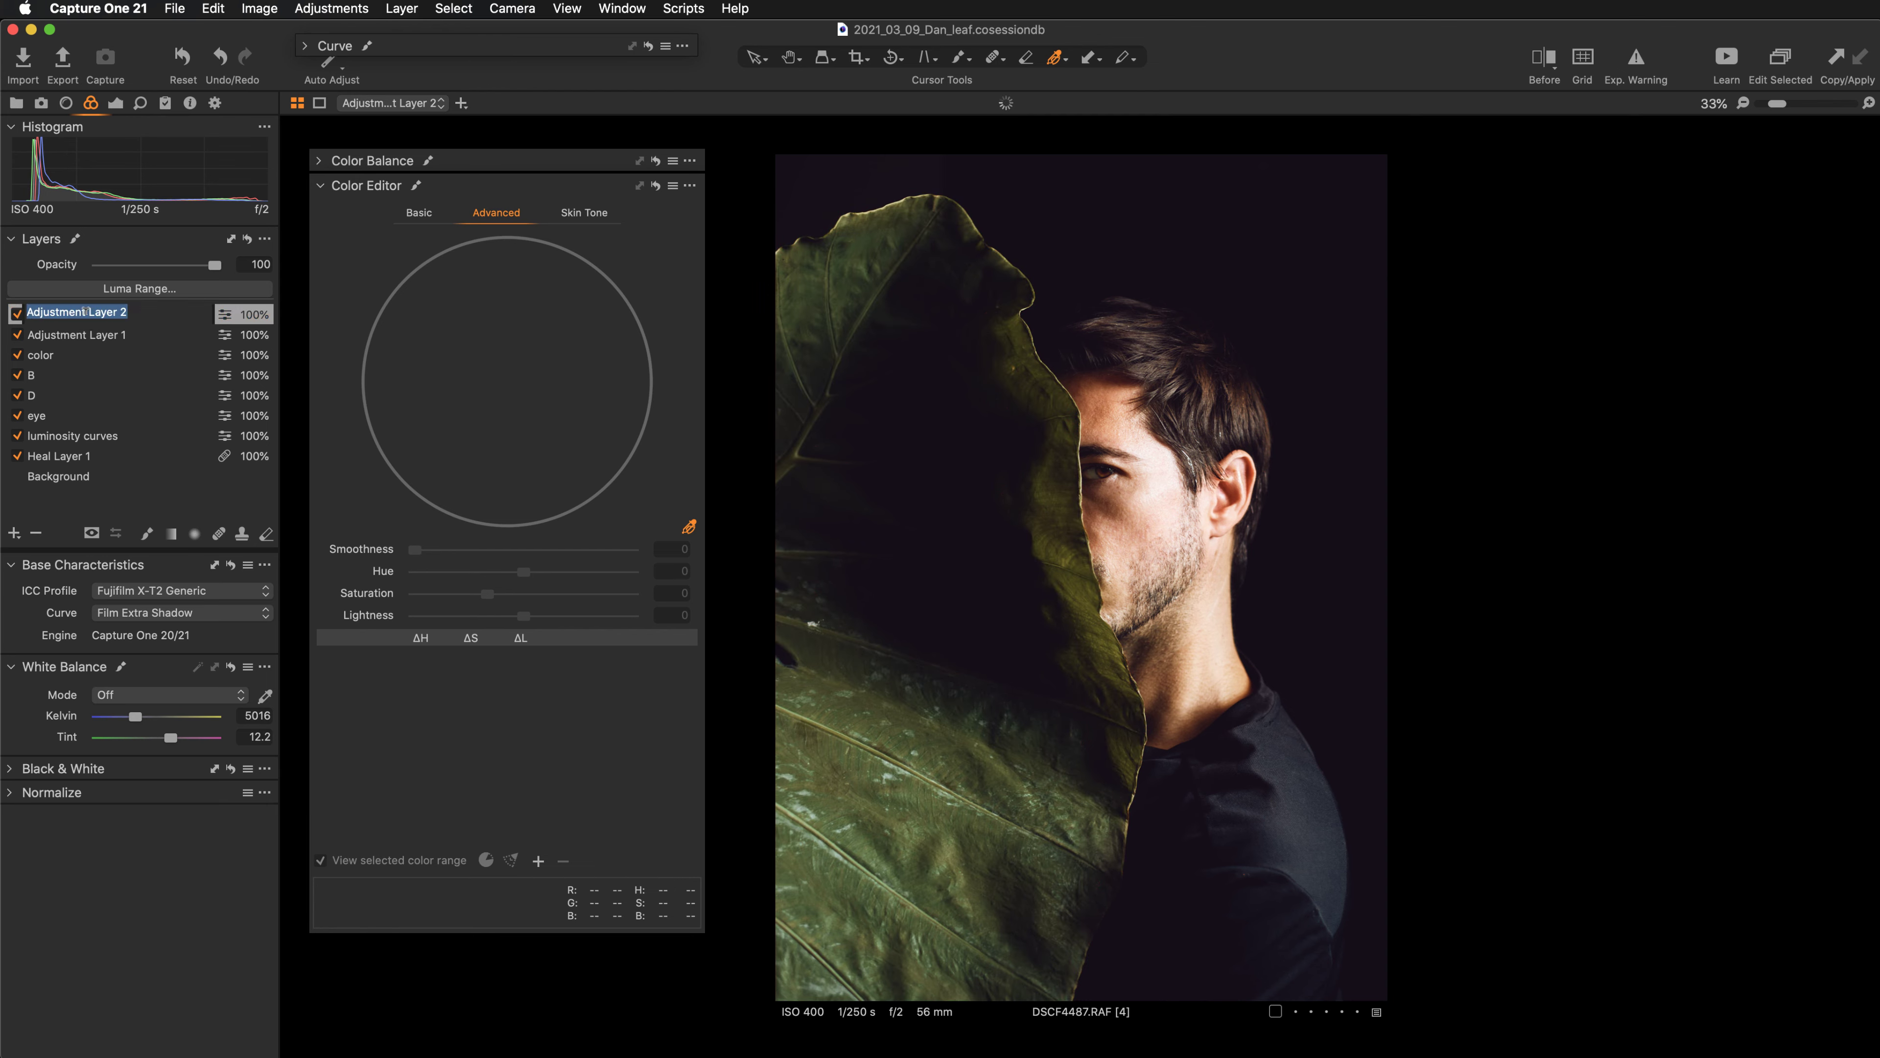
type("leaf")
key("Return")
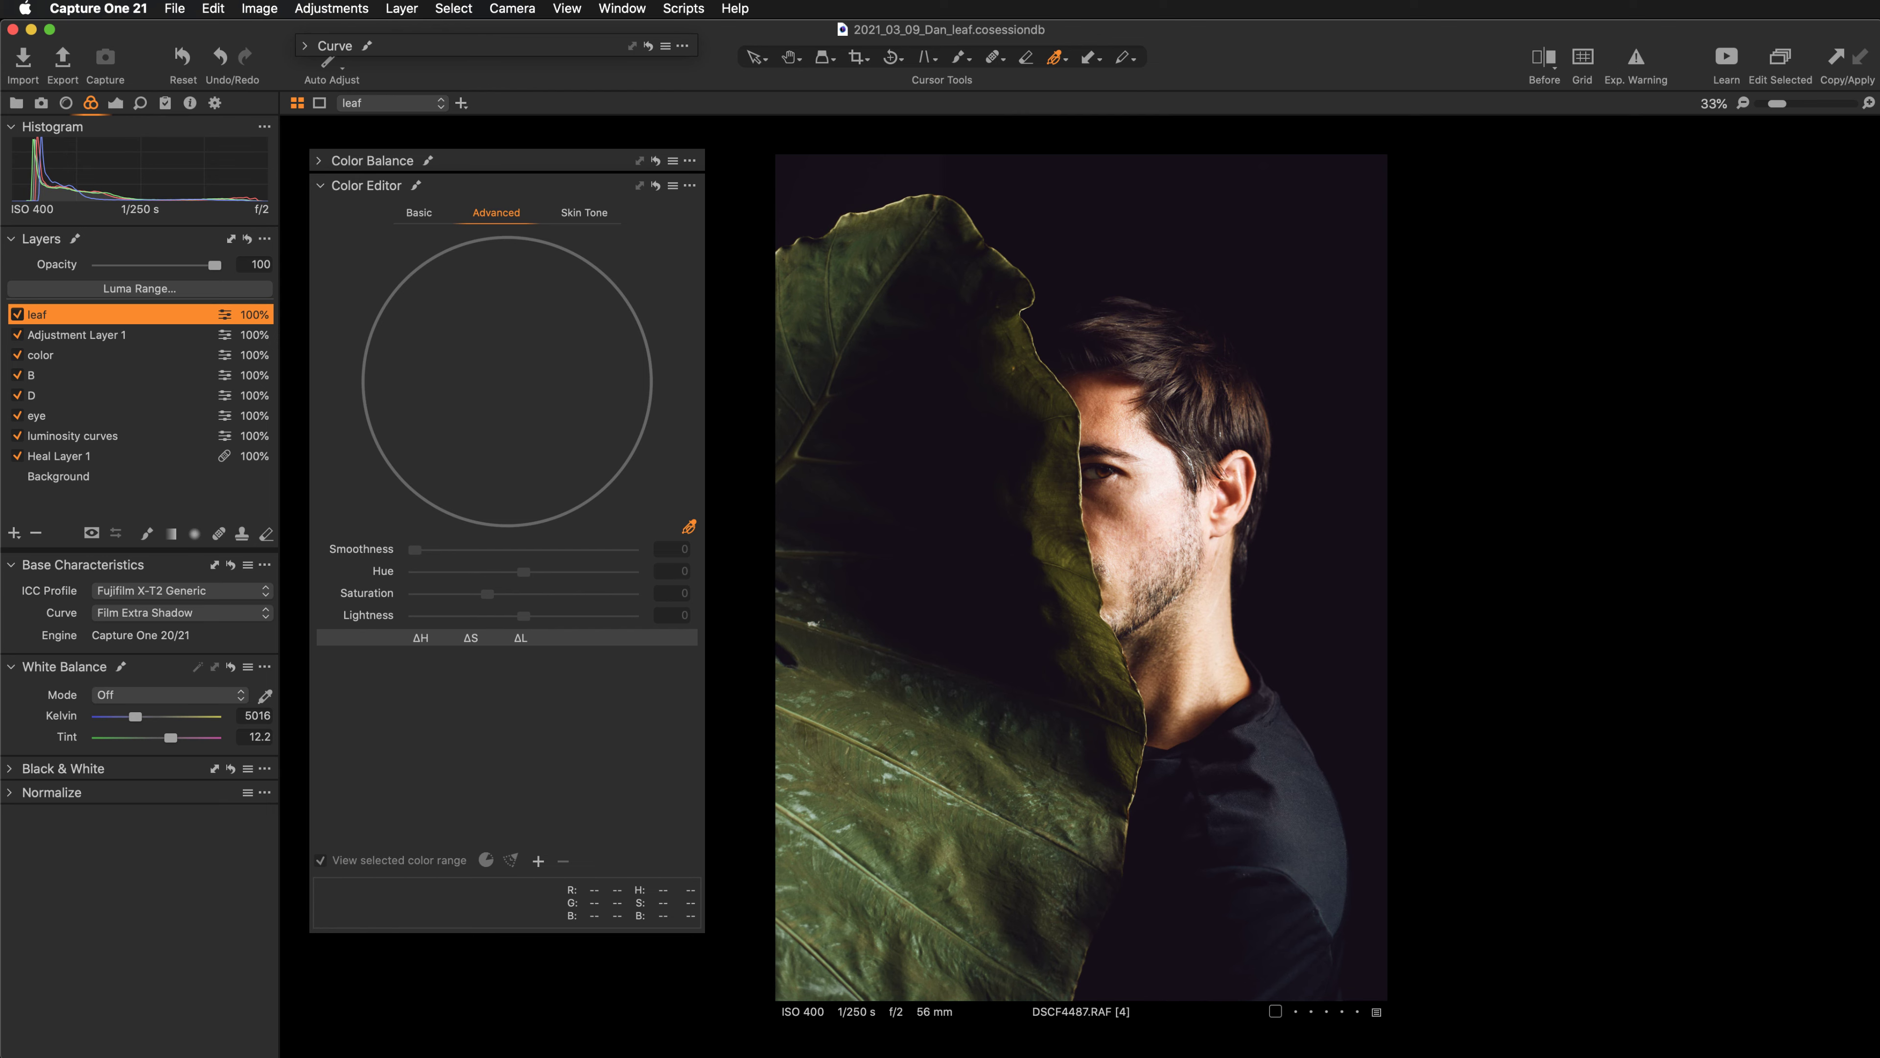
left_click(140, 336)
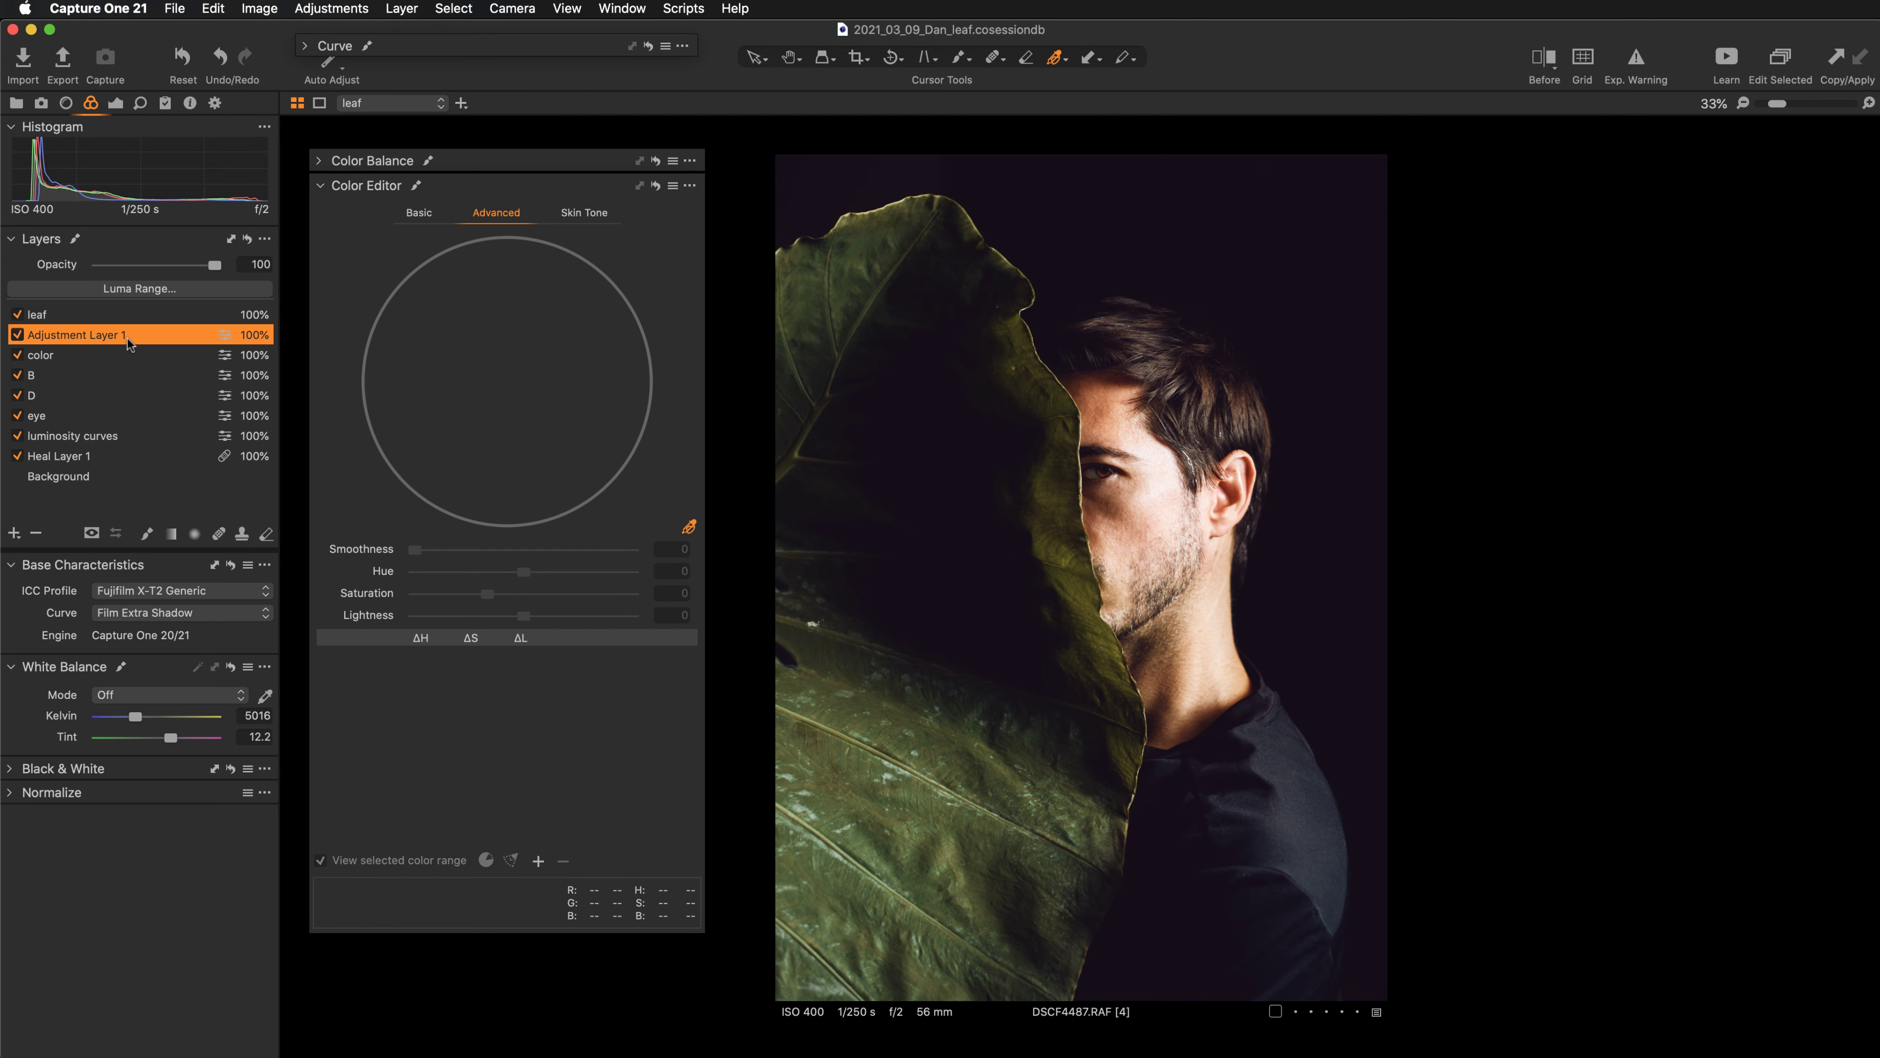
left_click(36, 533)
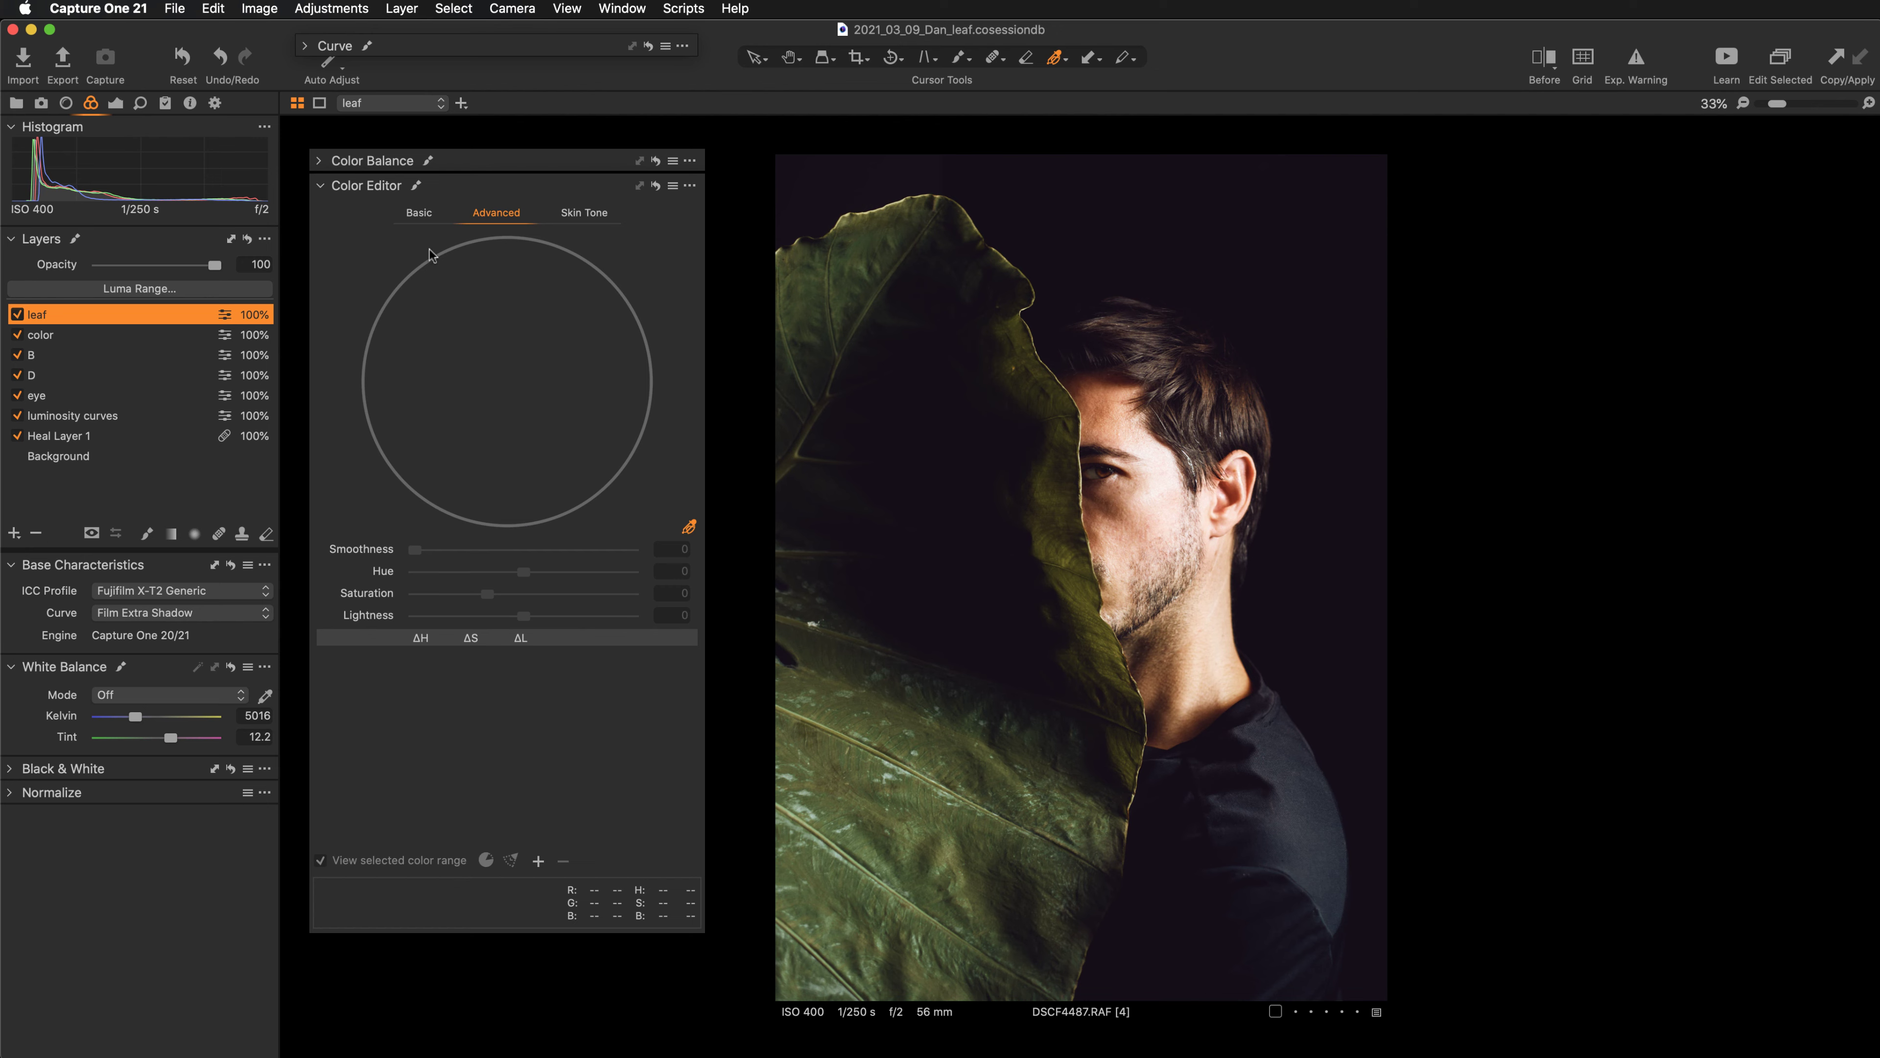
Collapse the Color Editor and set the leaf layer's Clarity to 63 and Structure to 35.
left_click(489, 183)
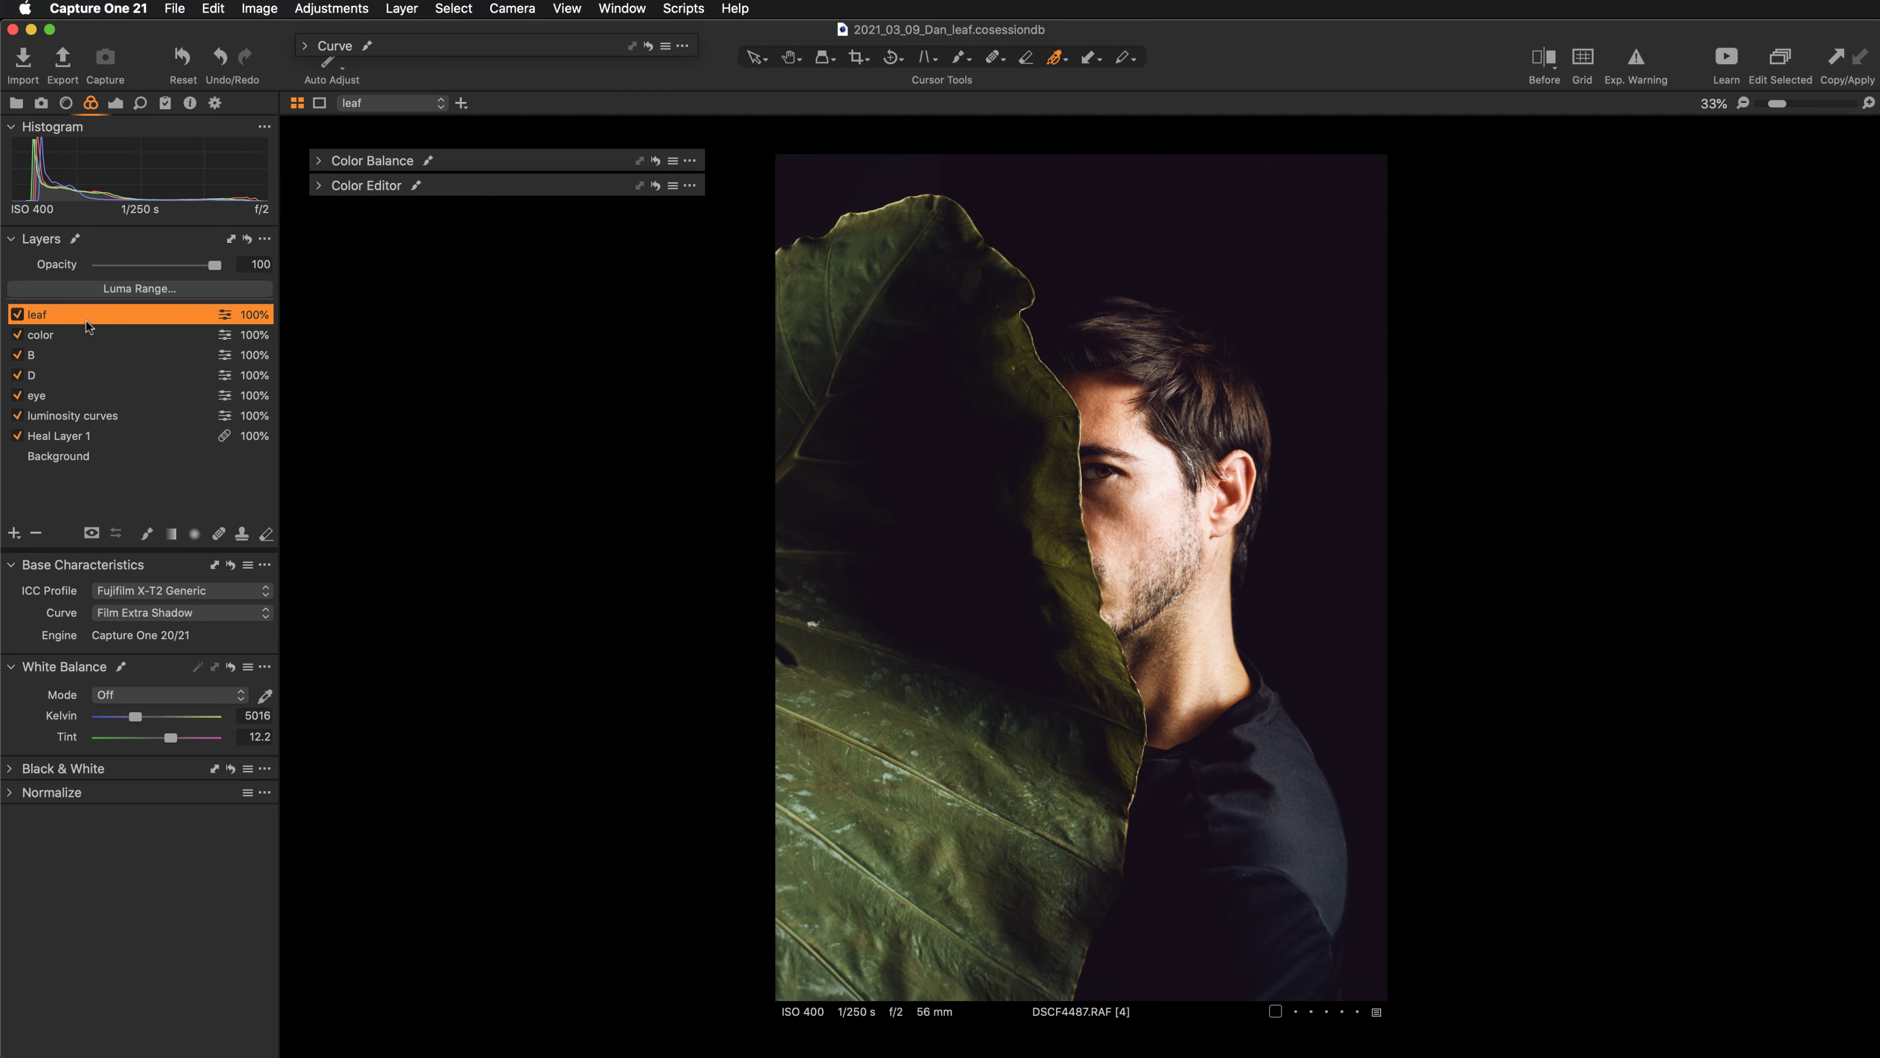
left_click(116, 103)
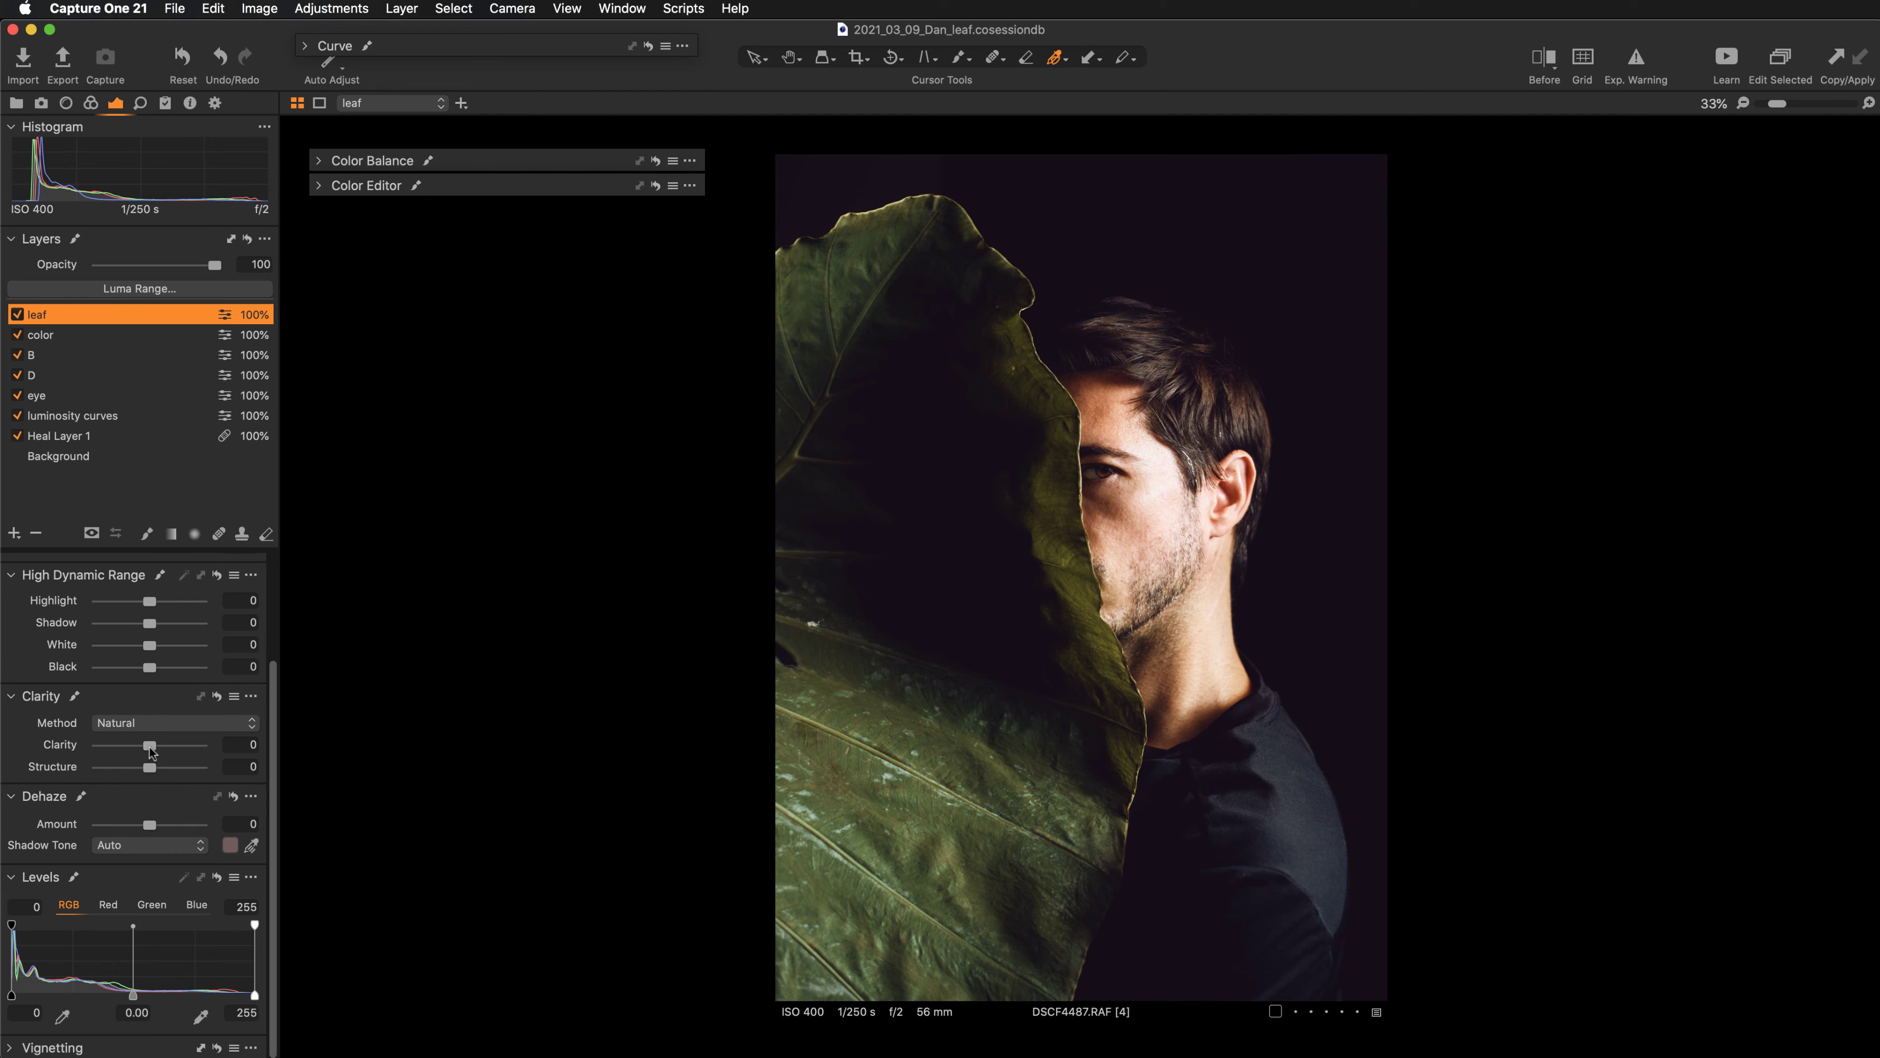
left_click_drag(149, 750, 181, 747)
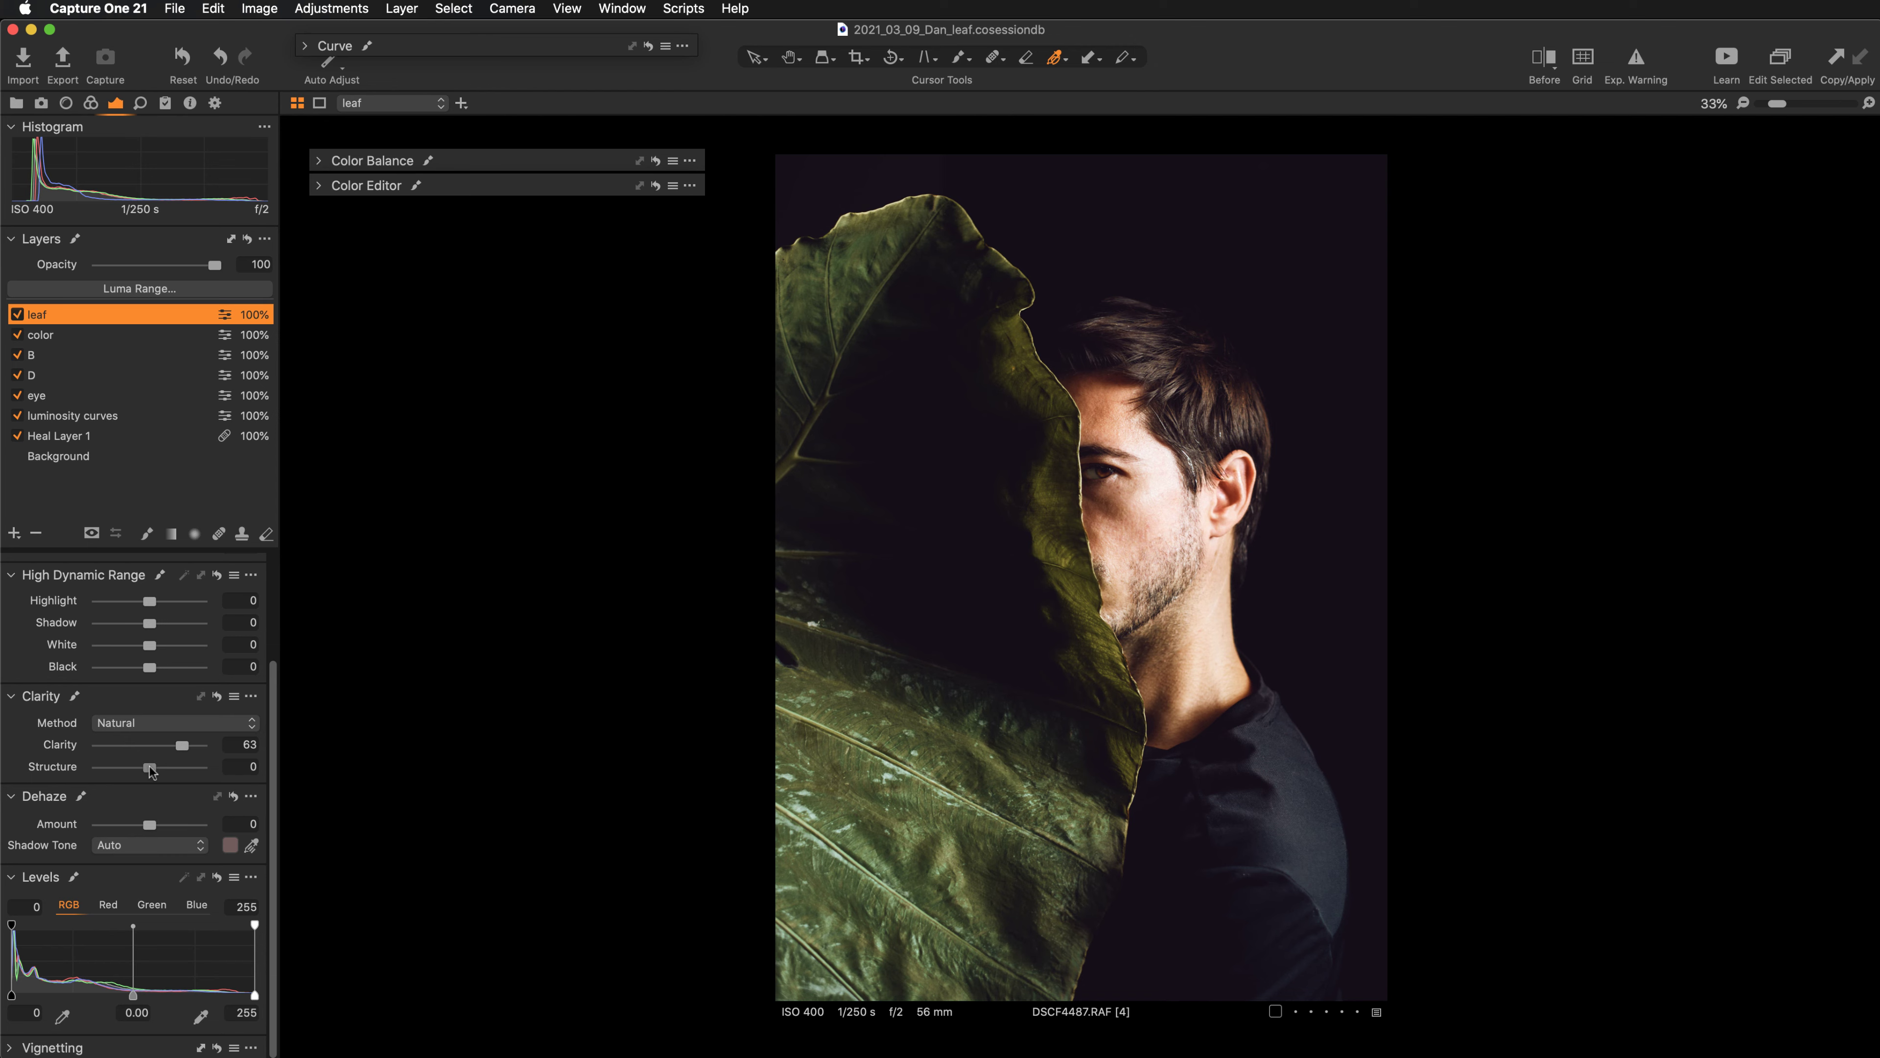
left_click_drag(152, 770, 169, 767)
Move the collapsed Color Balance and Color Editor tools off the photo to clear the view of the leaf.
left_click(755, 56)
key("super+plus")
key("super+plus")
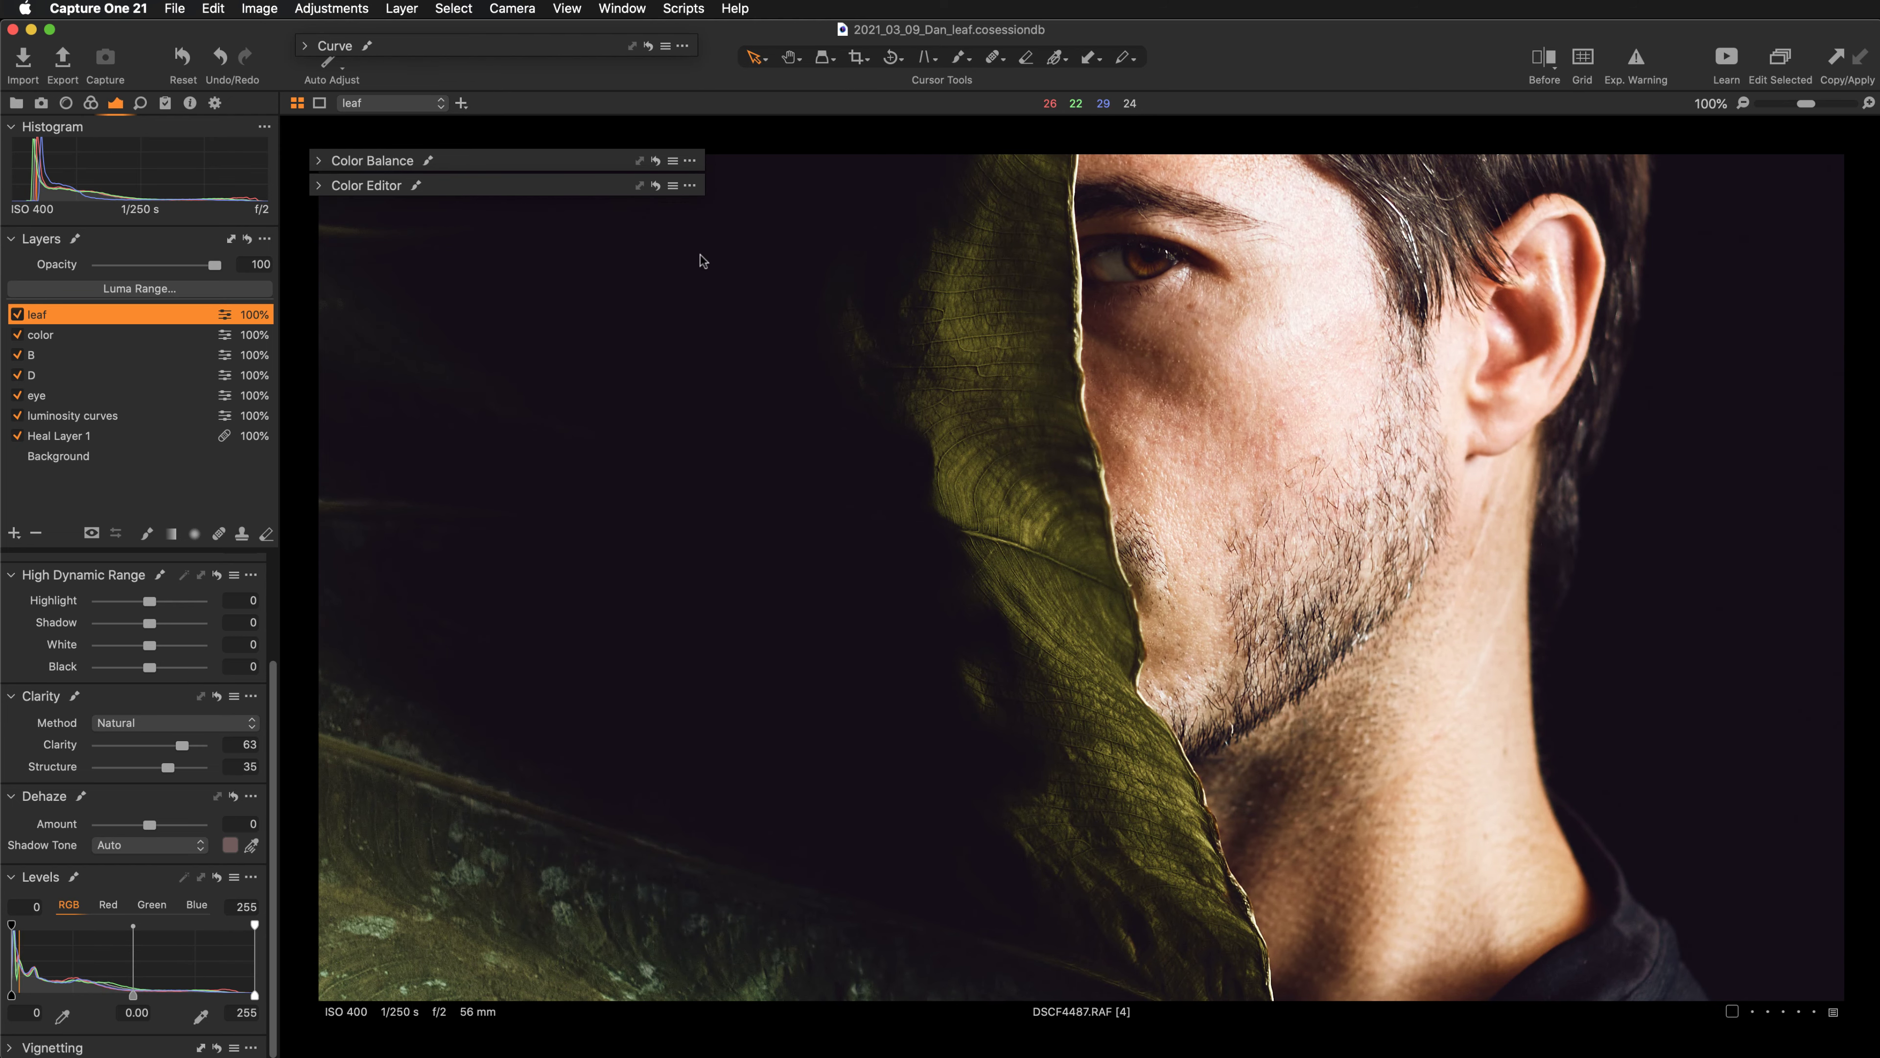
left_click_drag(538, 166, 519, 64)
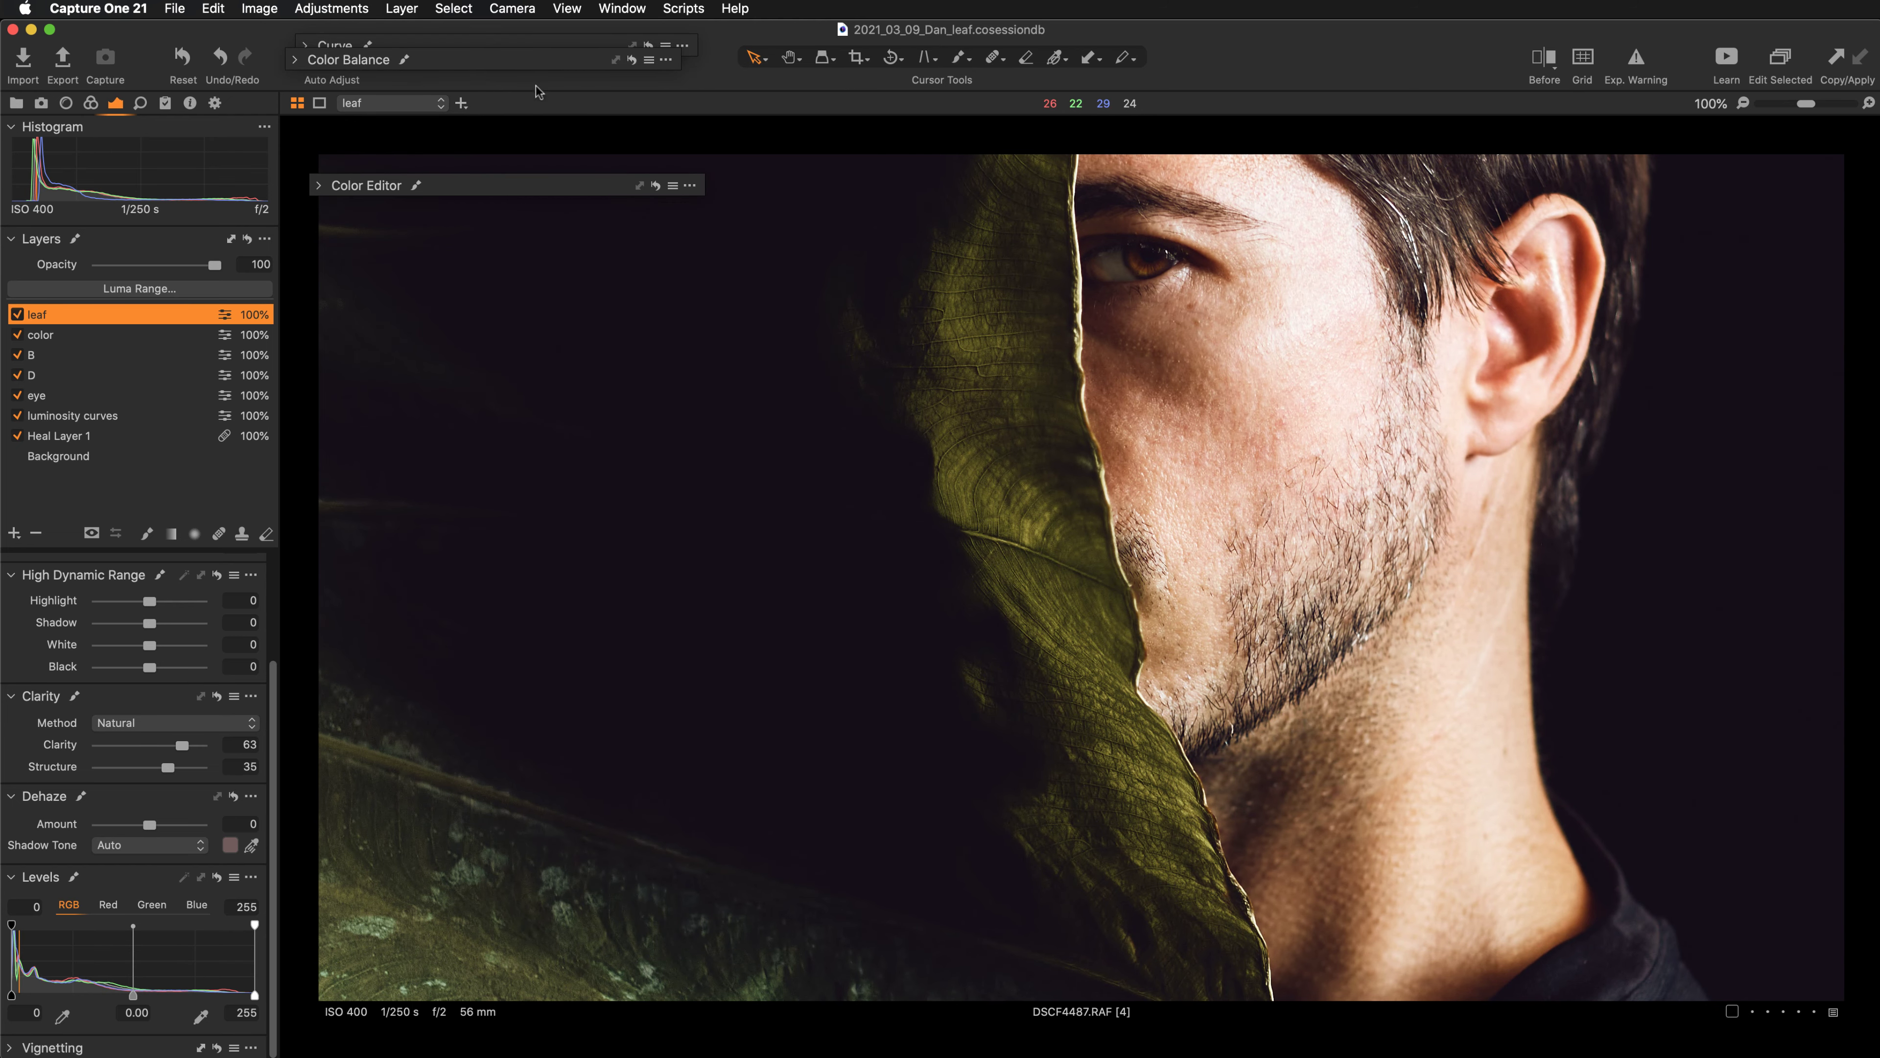
left_click_drag(576, 182, 557, 87)
Increase the leaf layer's Structure to 59.
key("super+plus")
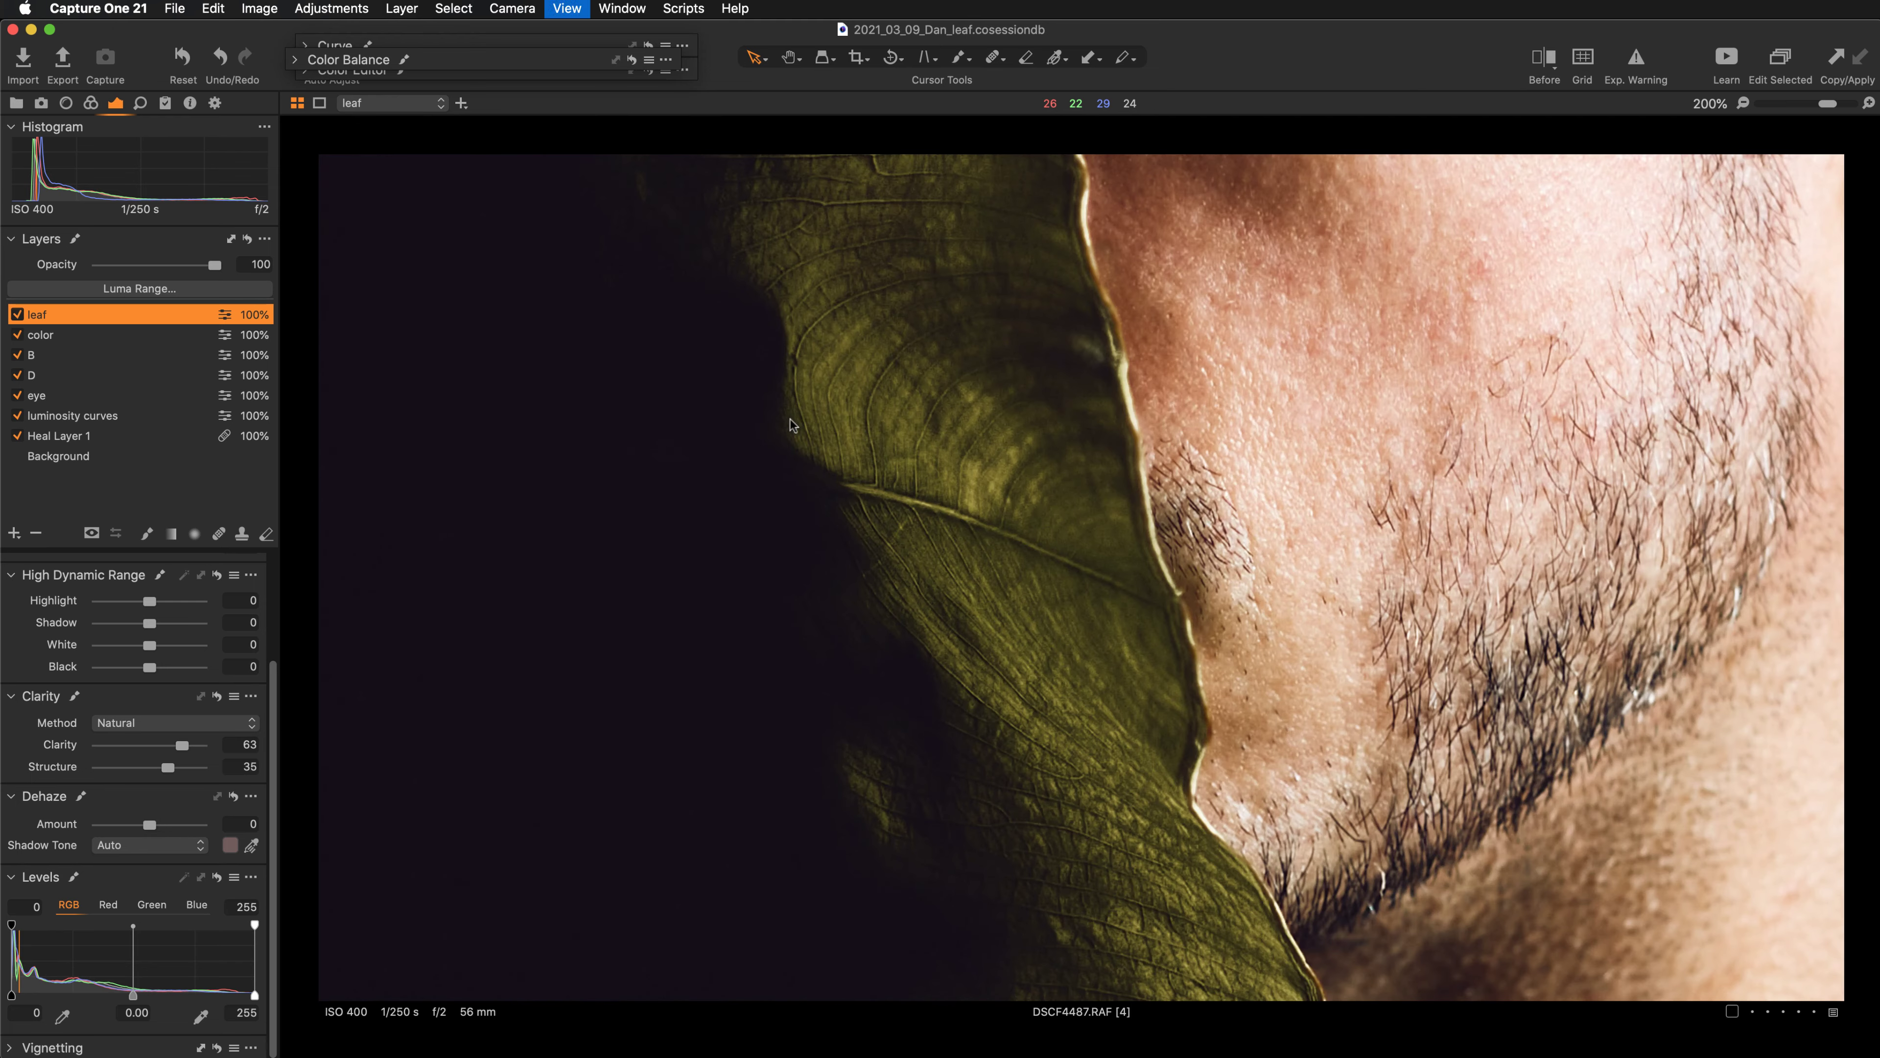
left_click_drag(852, 777, 1323, 602)
scroll(1310, 578, "down", 5)
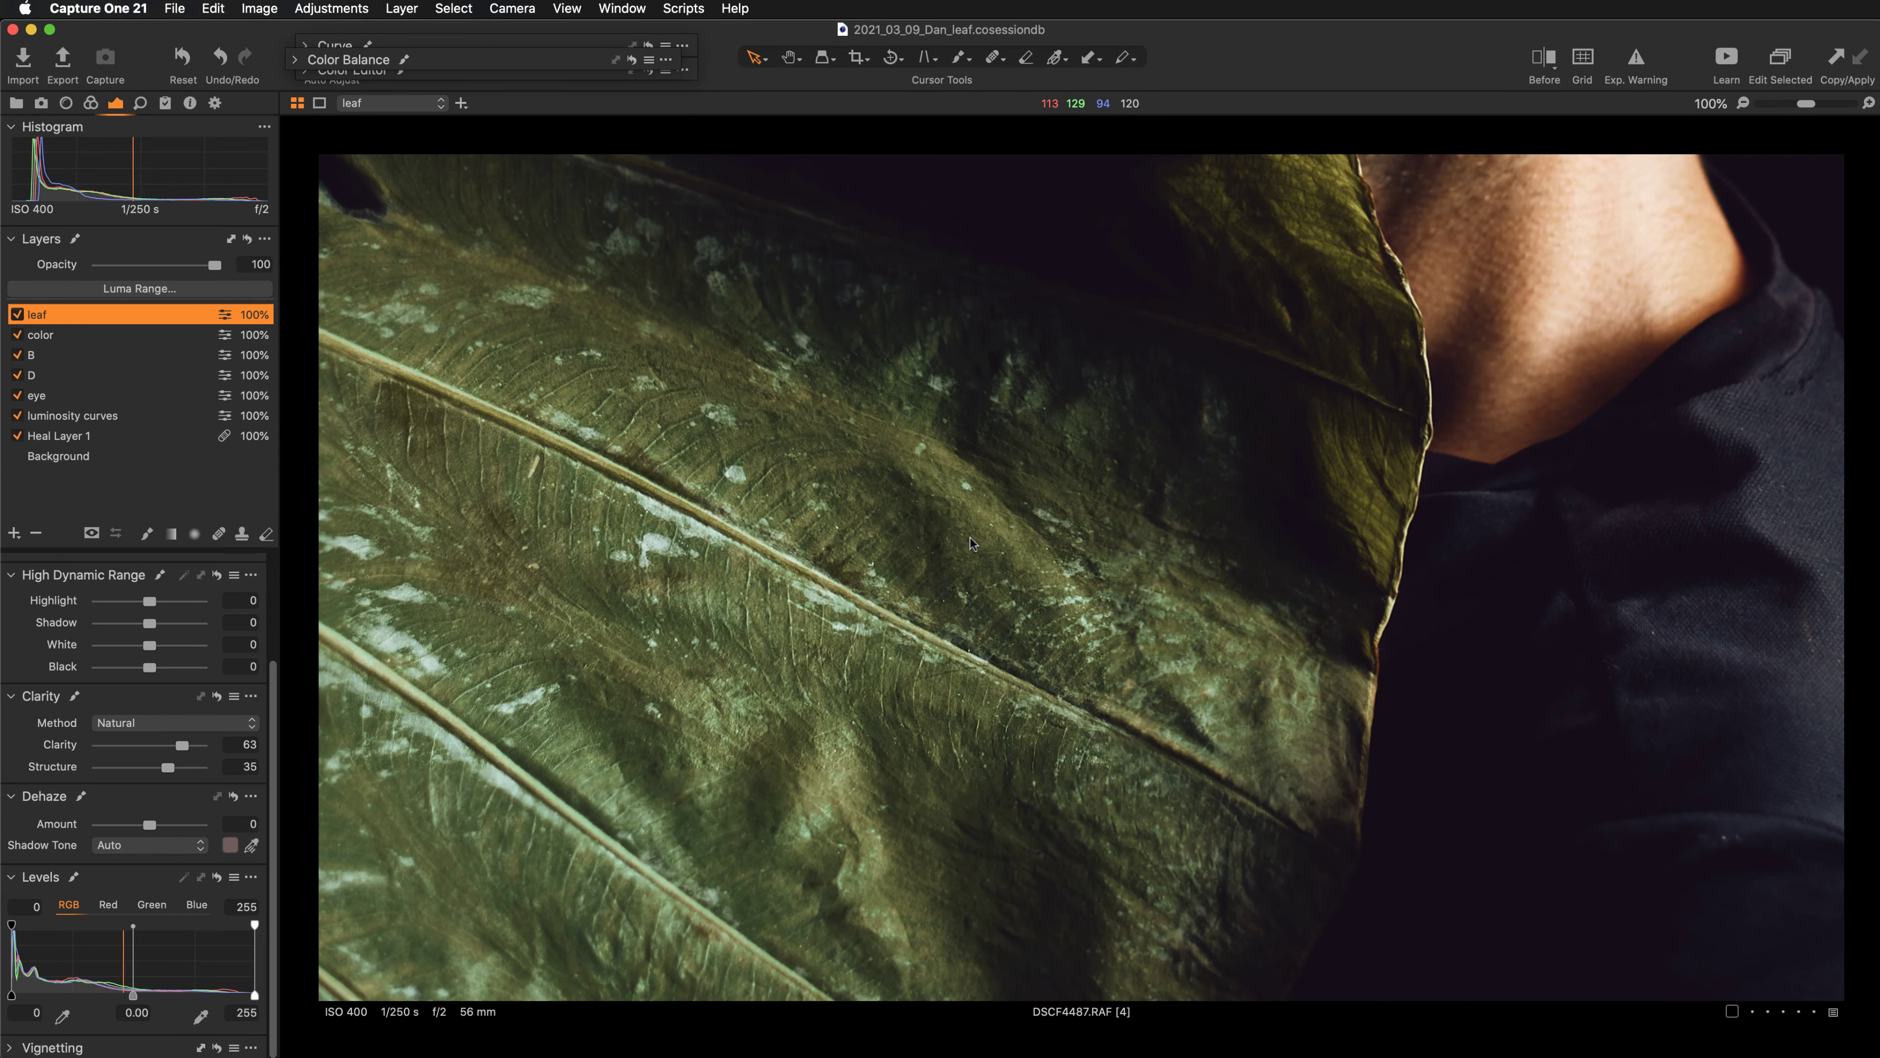
key("super+minus")
left_click_drag(962, 360, 1026, 618)
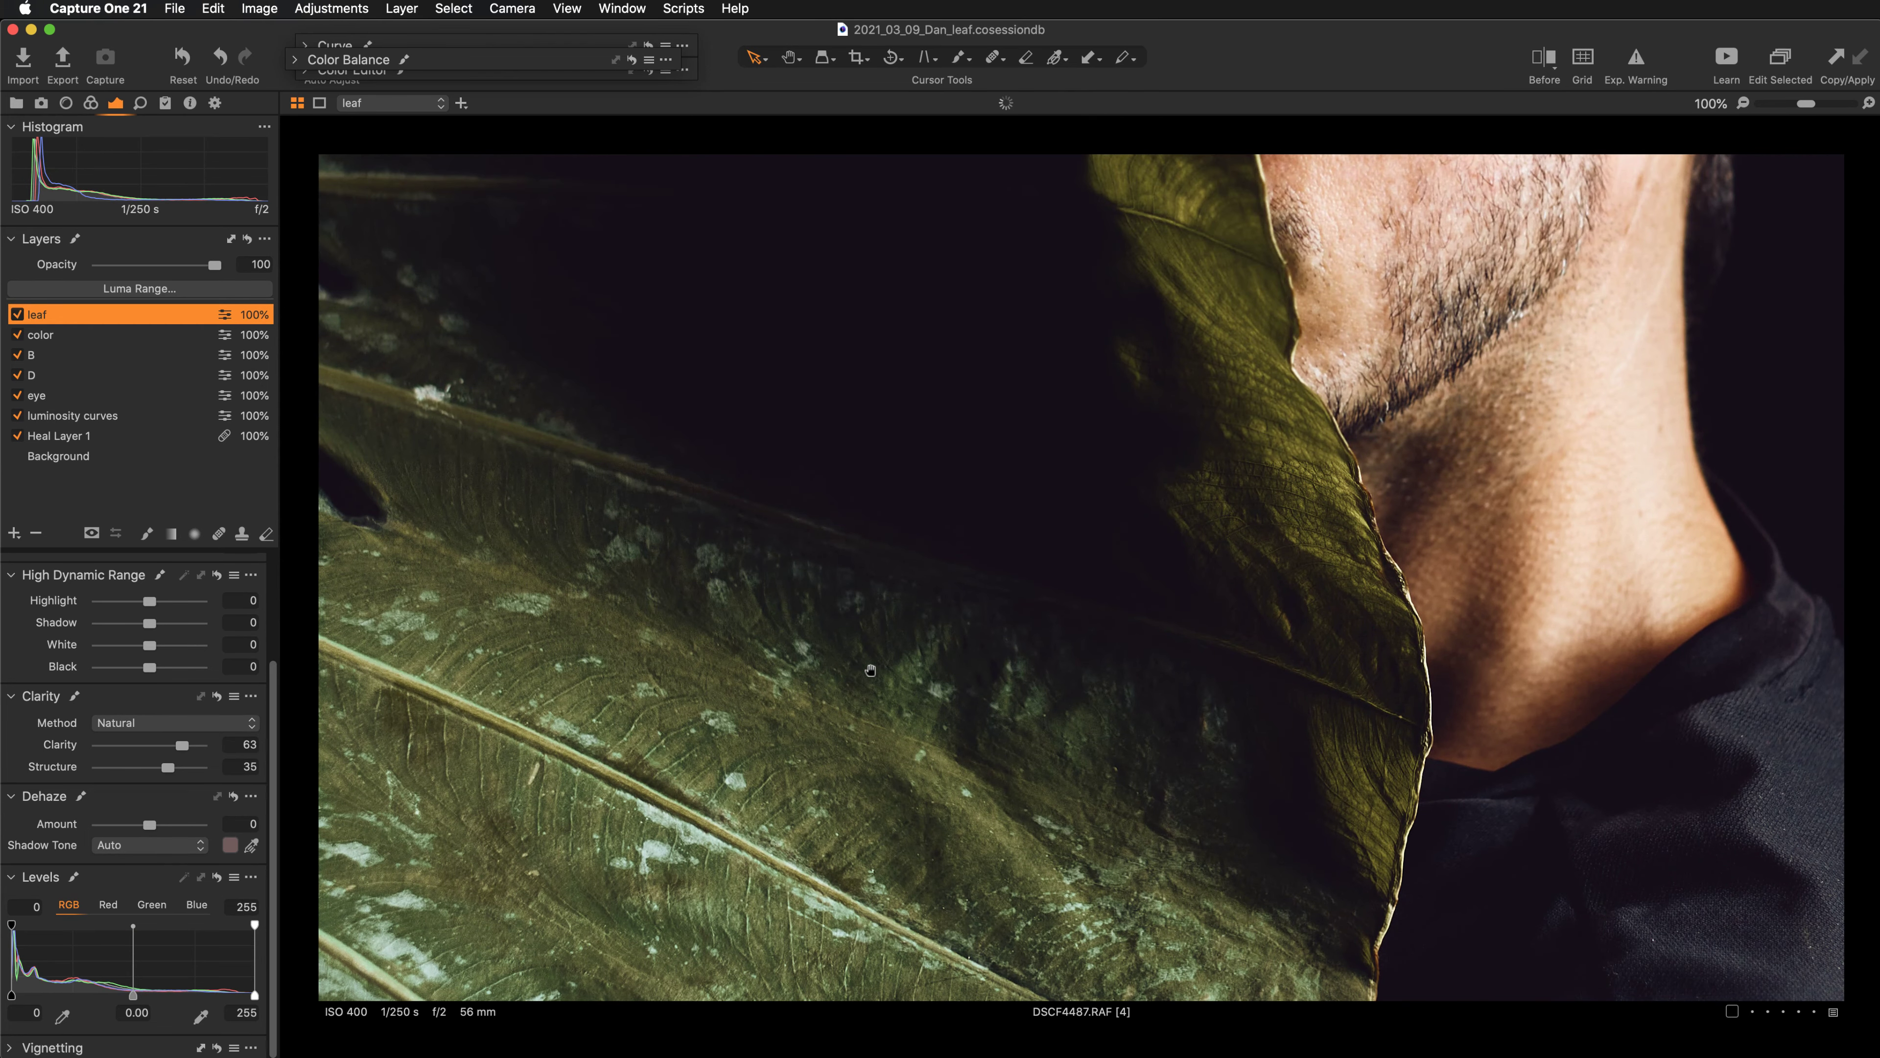
left_click_drag(871, 672, 919, 721)
left_click_drag(945, 320, 906, 629)
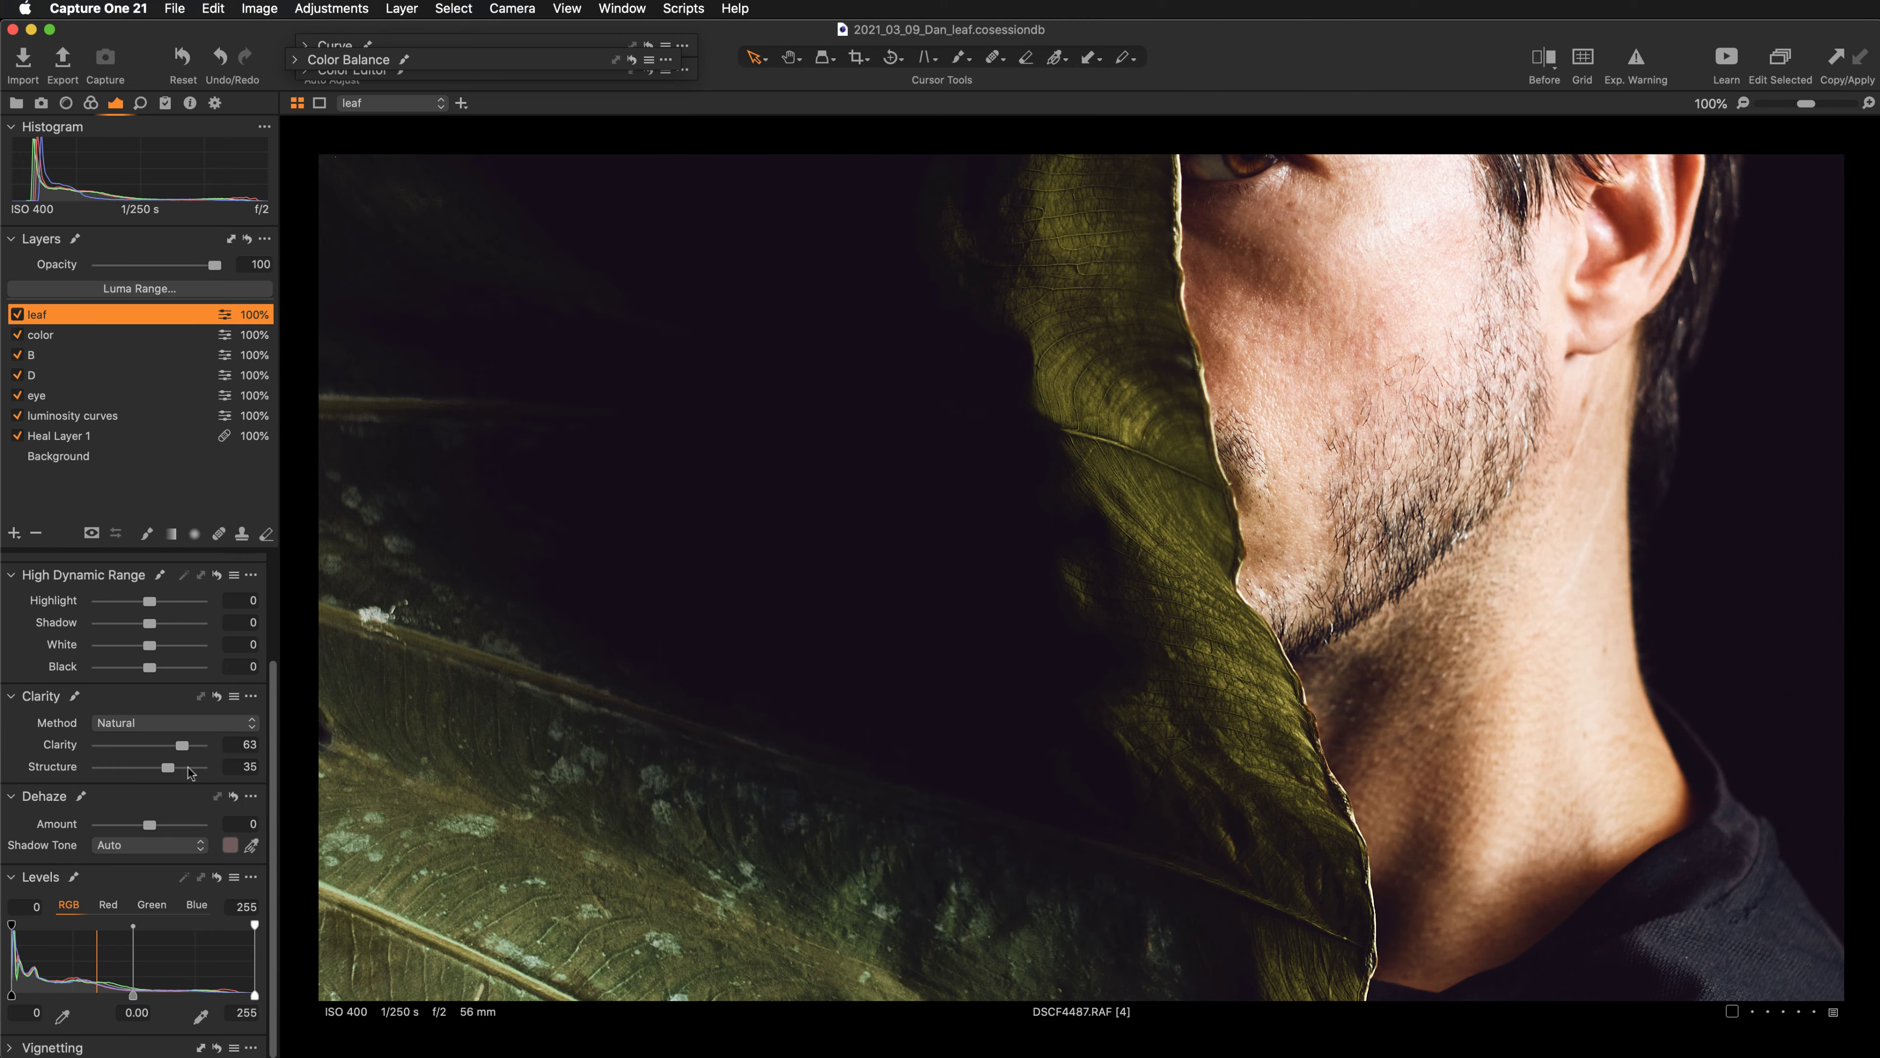
left_click_drag(167, 770, 177, 769)
Examine the leaf texture up close and compare the photo with the leaf layer off and on.
left_click_drag(1050, 604, 810, 672)
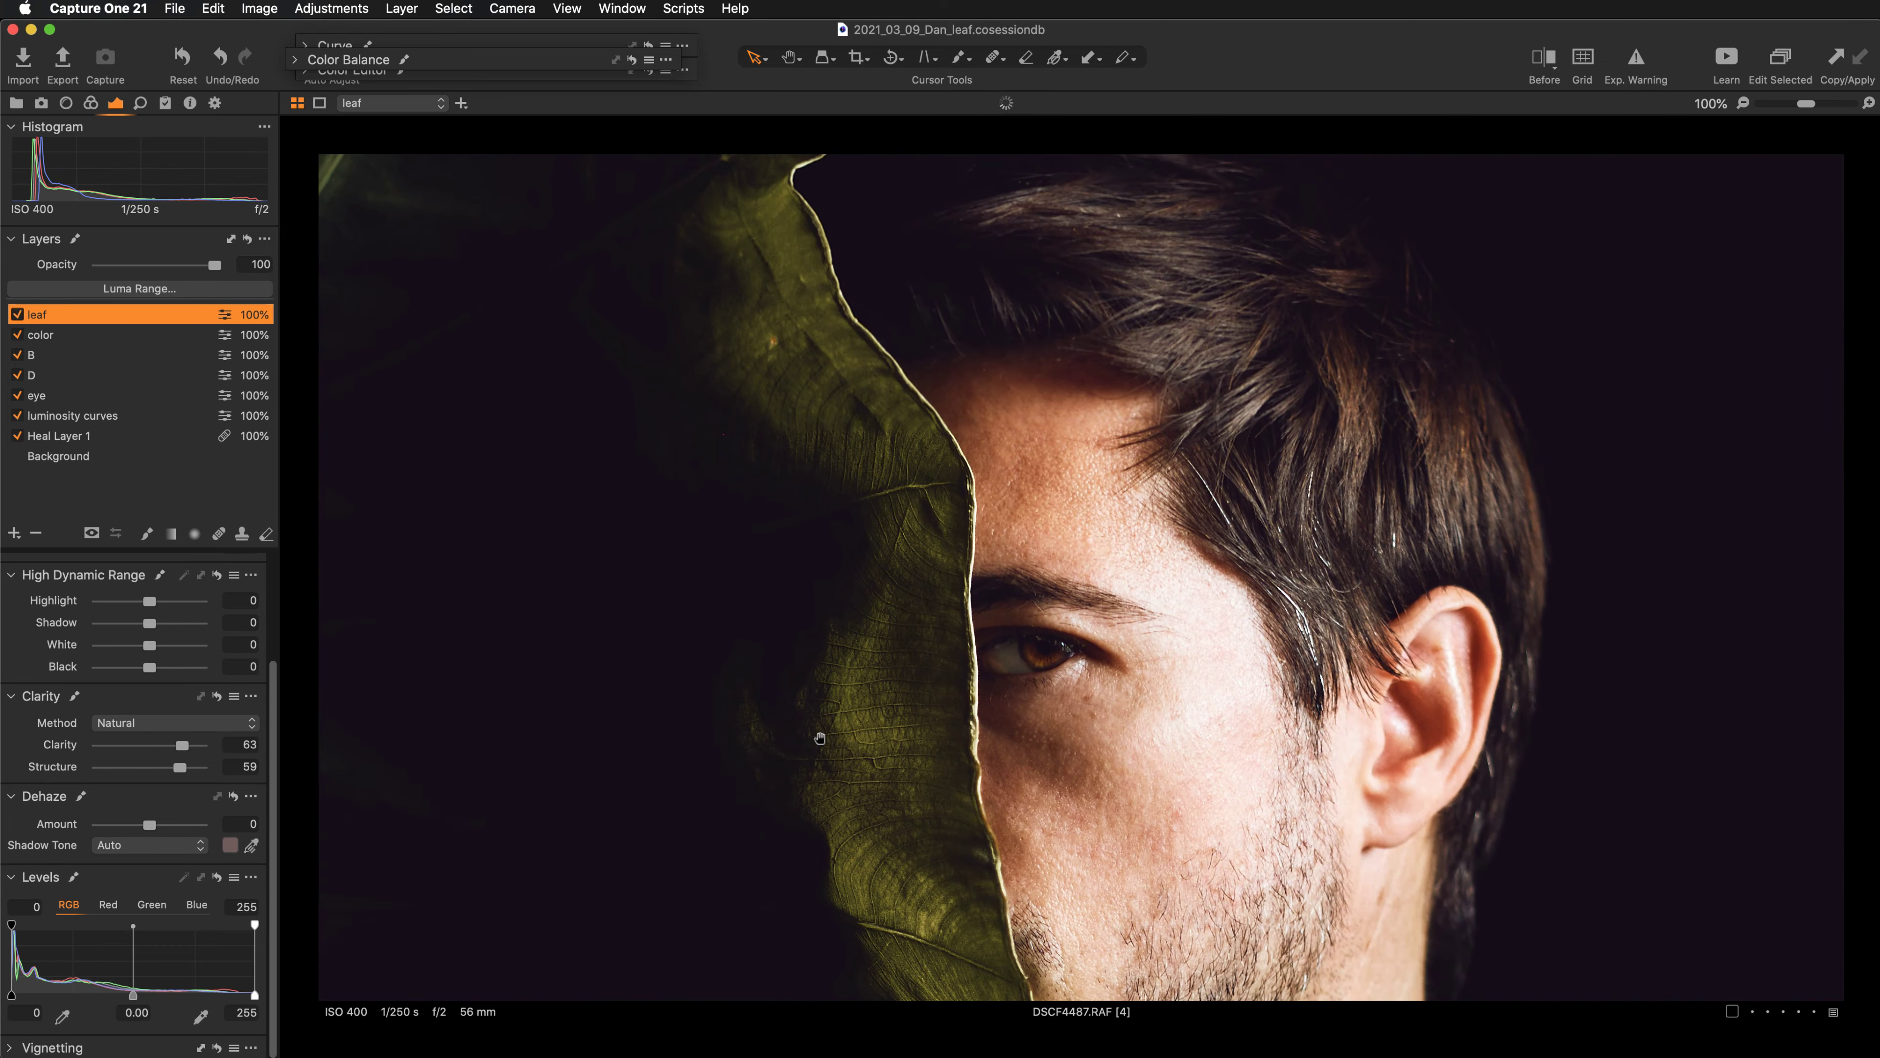
left_click_drag(742, 512, 877, 450)
left_click_drag(864, 564, 856, 527)
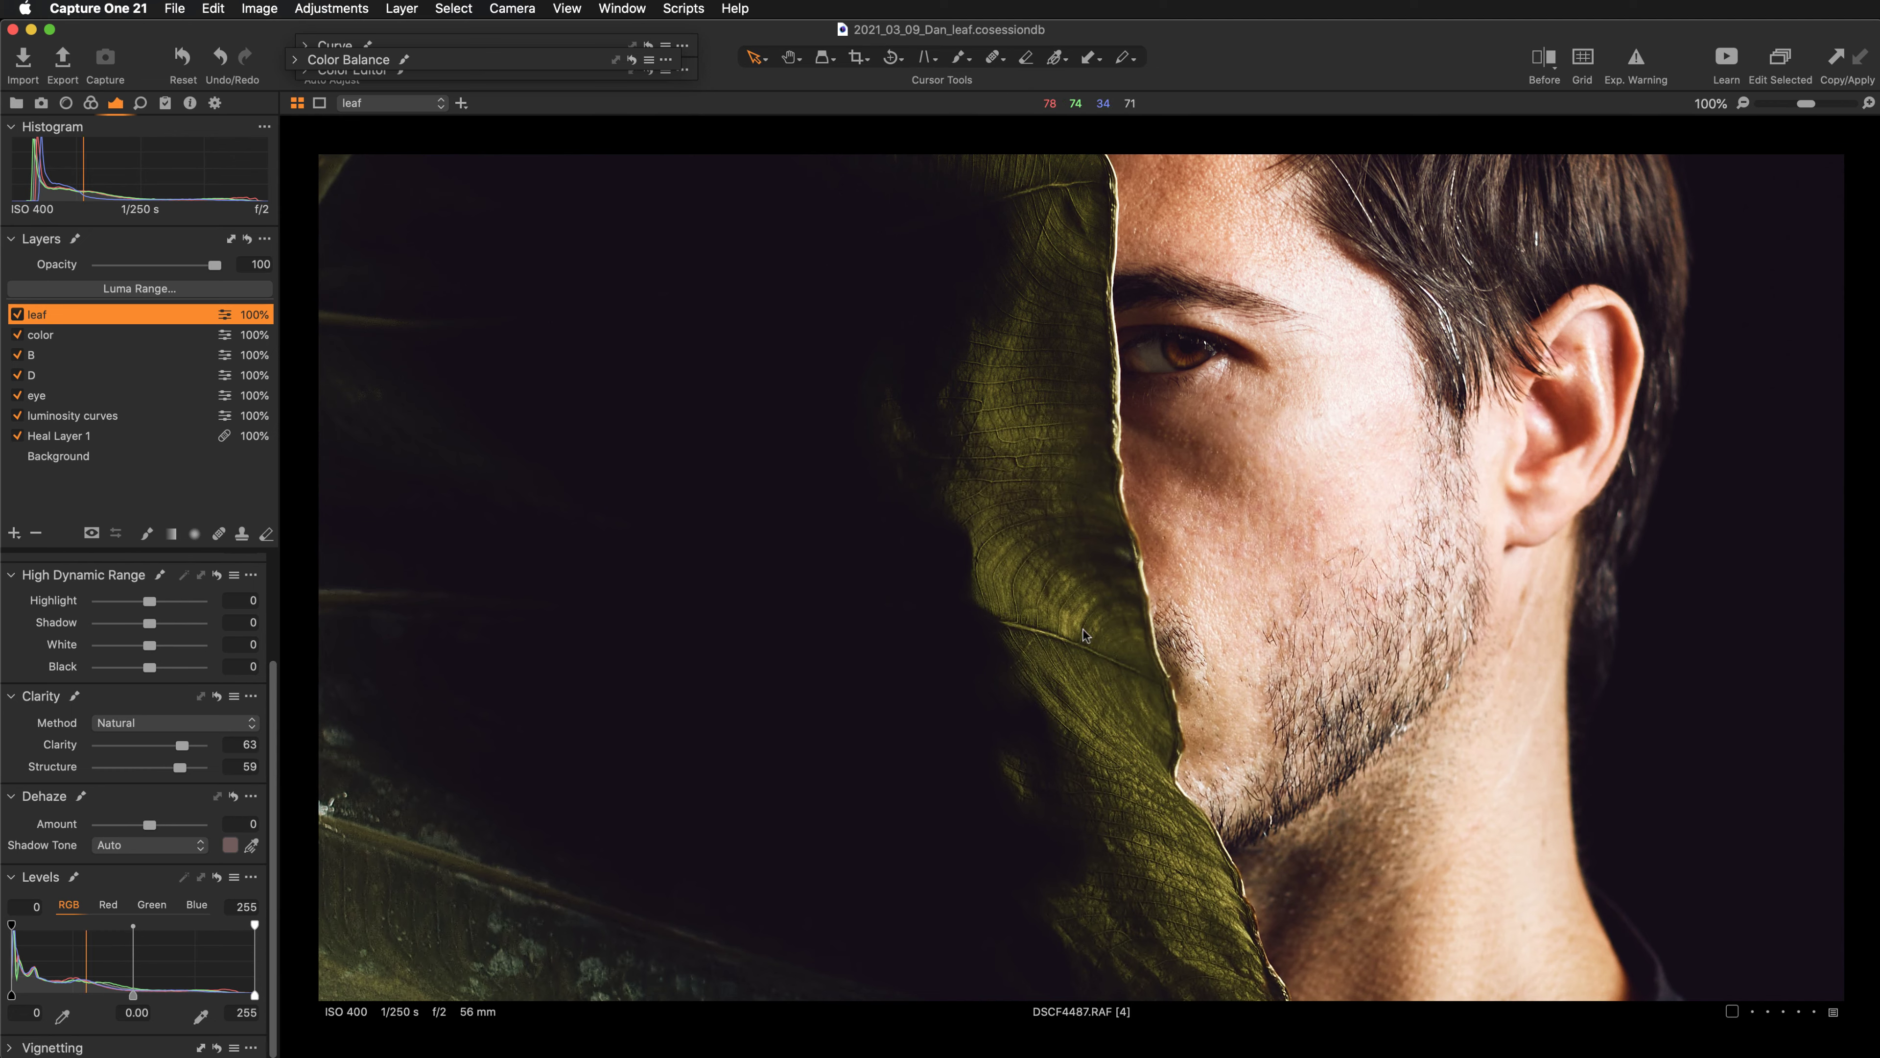
left_click(16, 314)
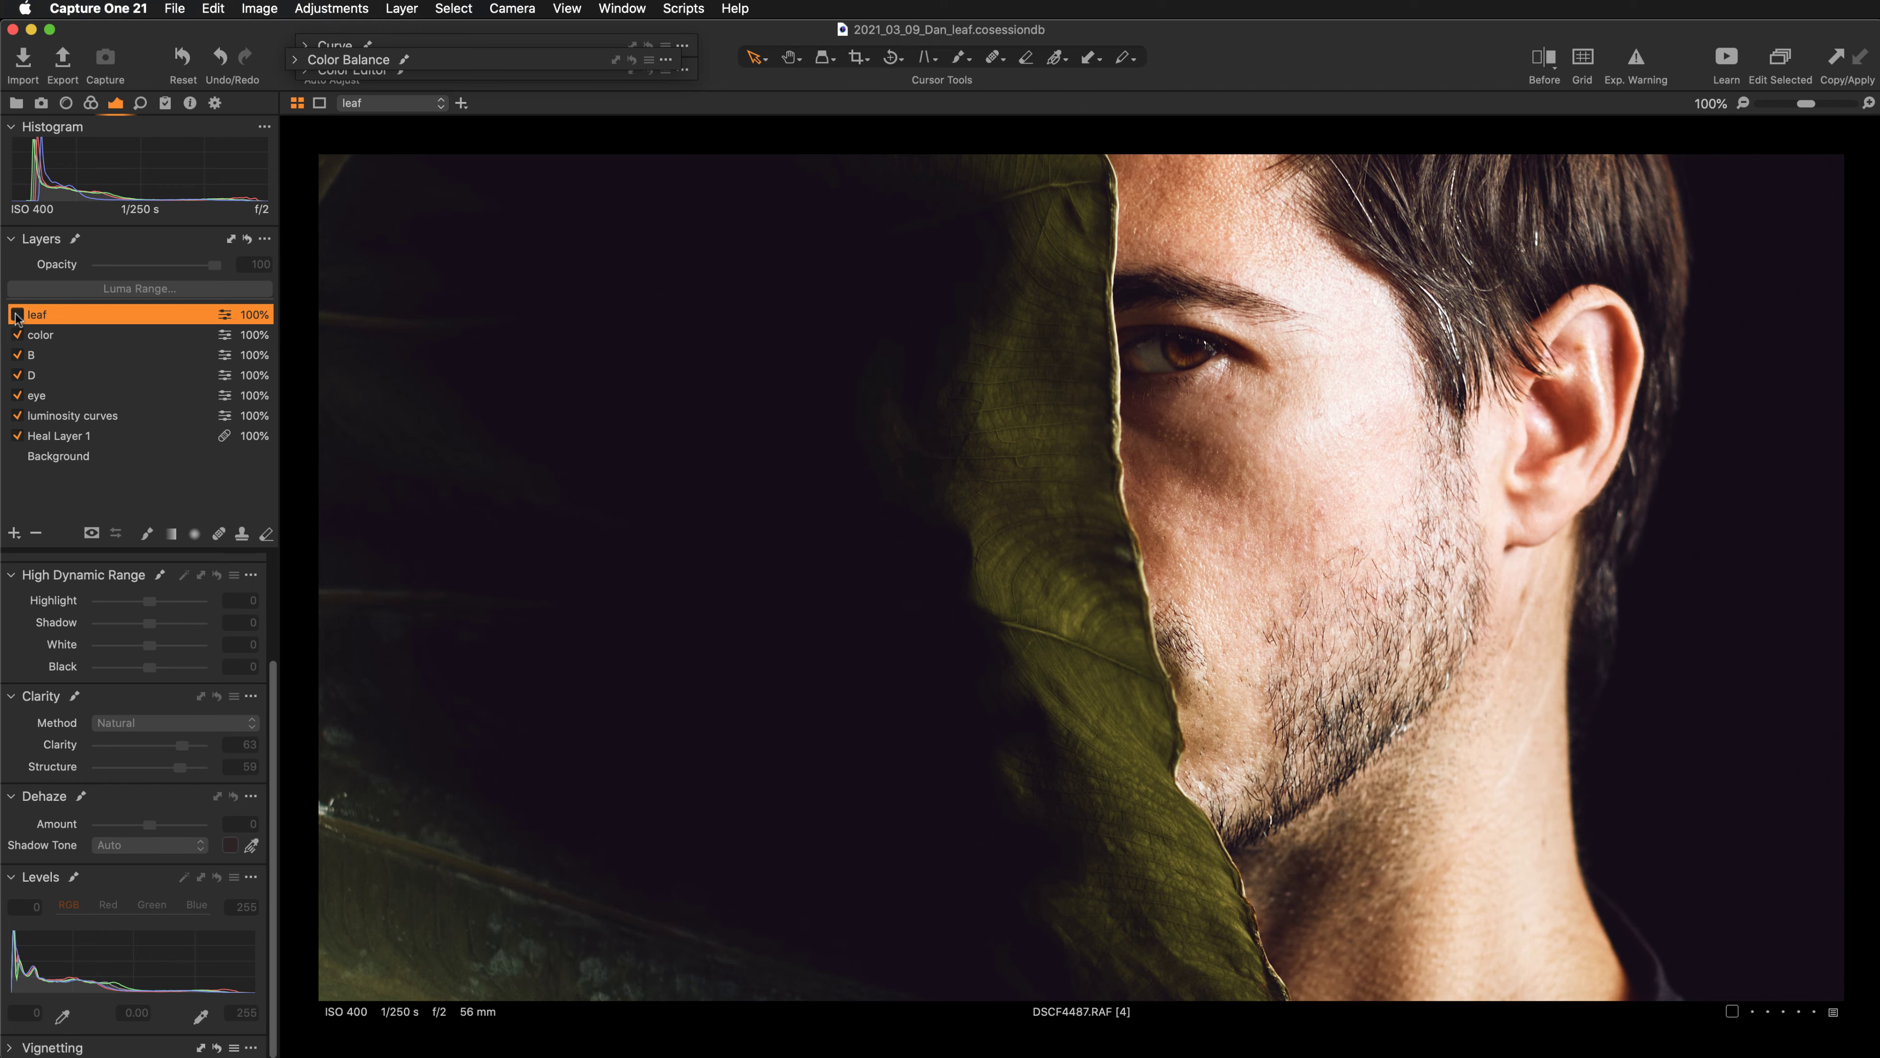
left_click(16, 315)
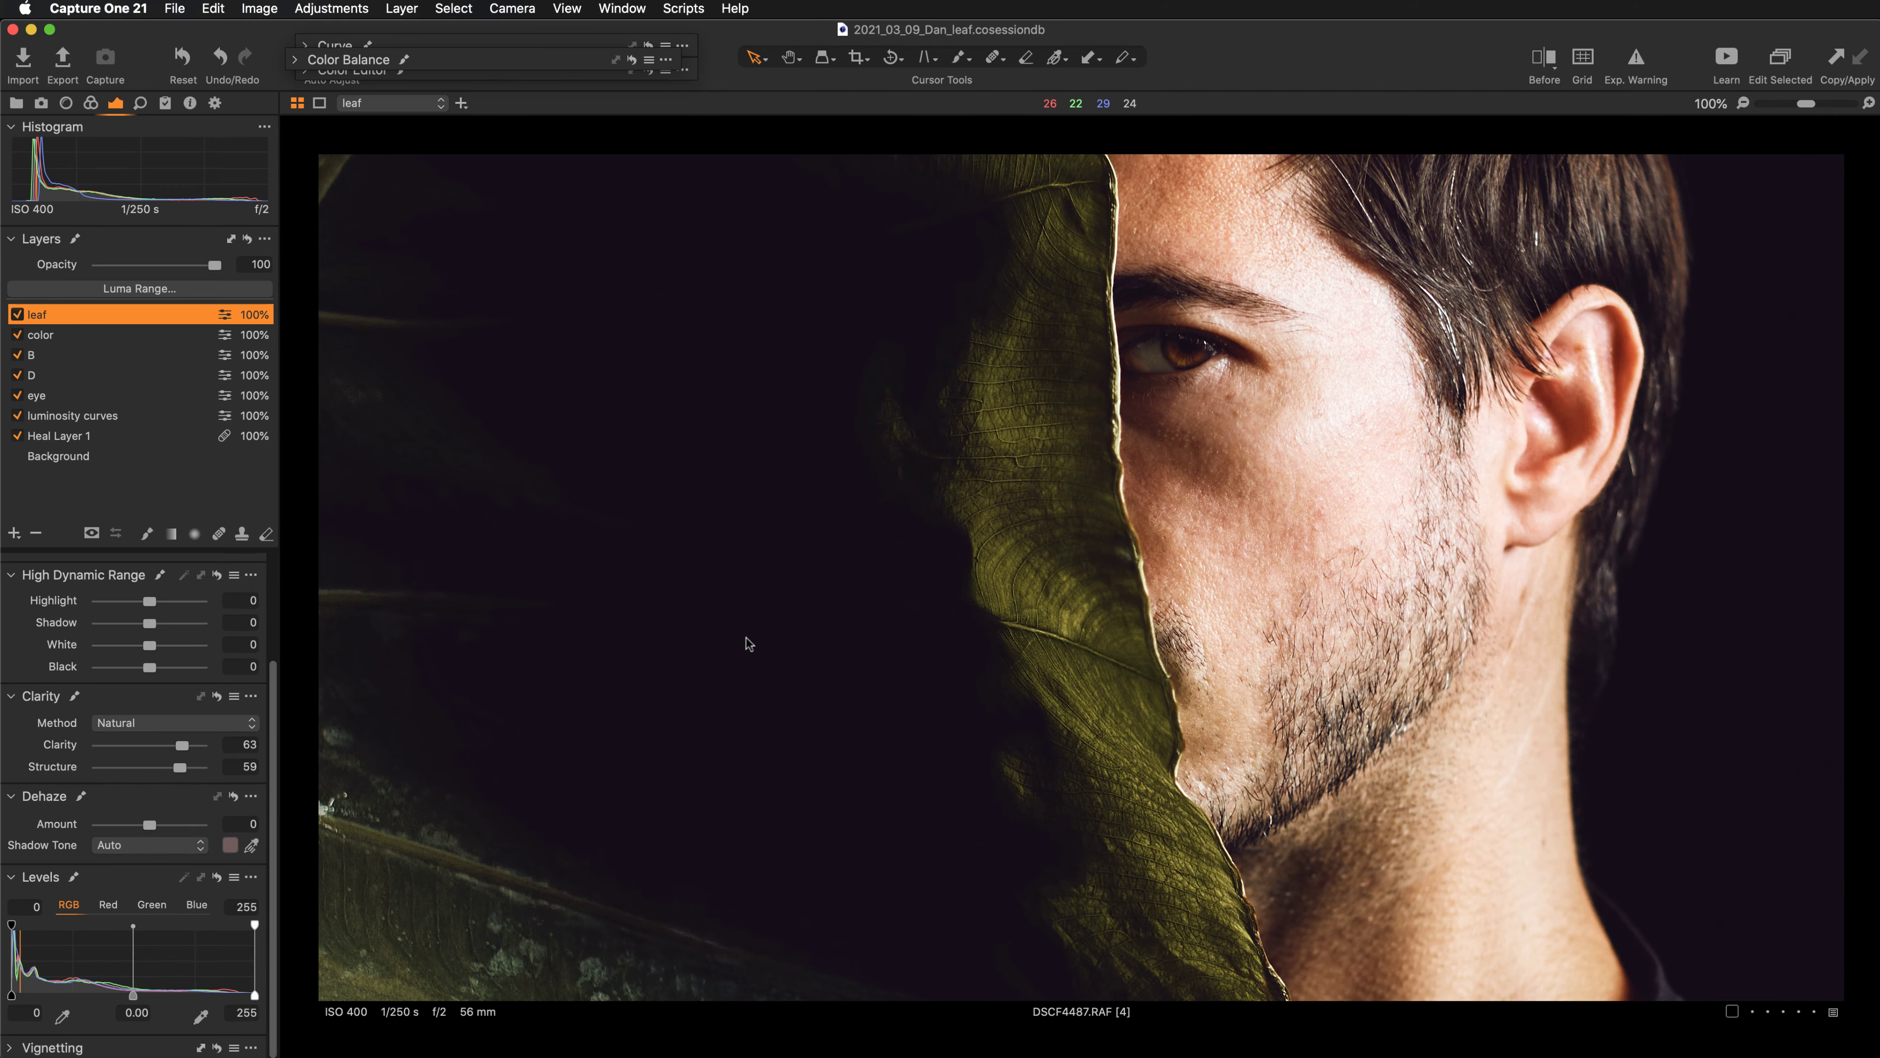
left_click_drag(896, 802, 948, 606)
scroll(948, 606, "down", 10)
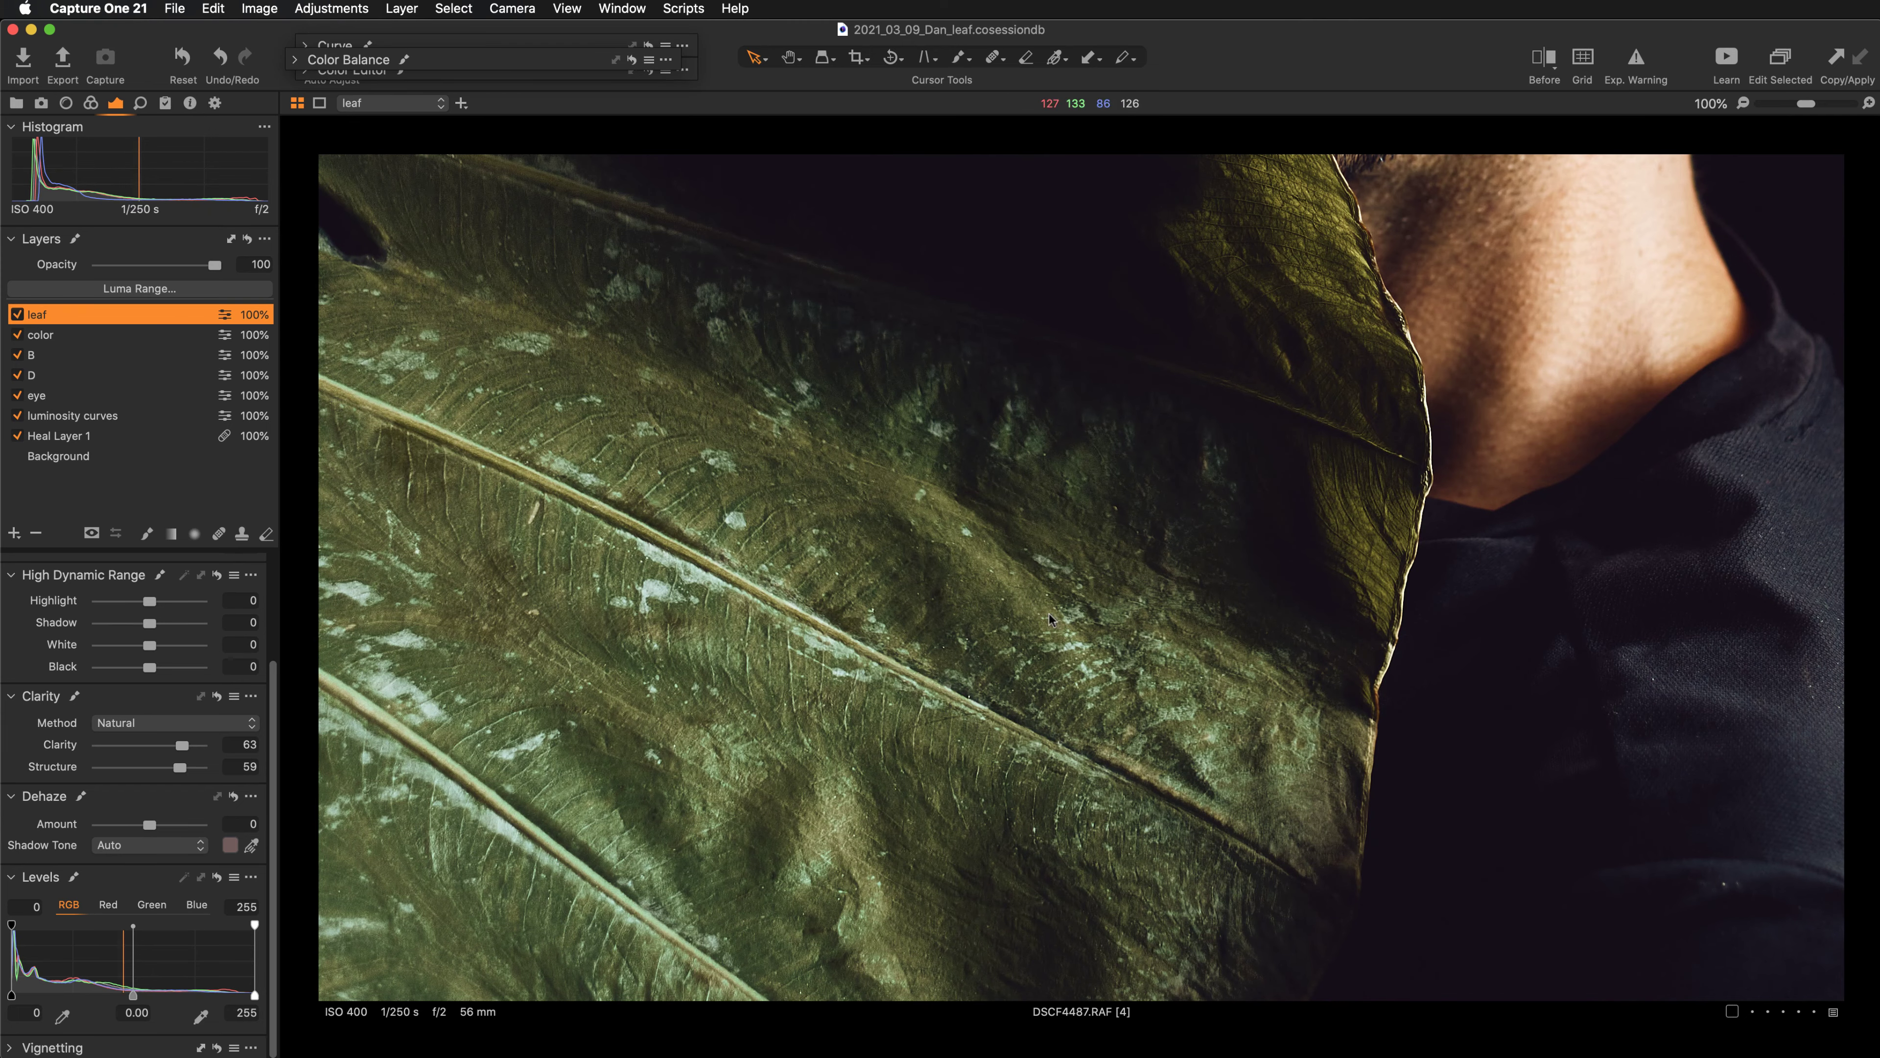
key("super+0")
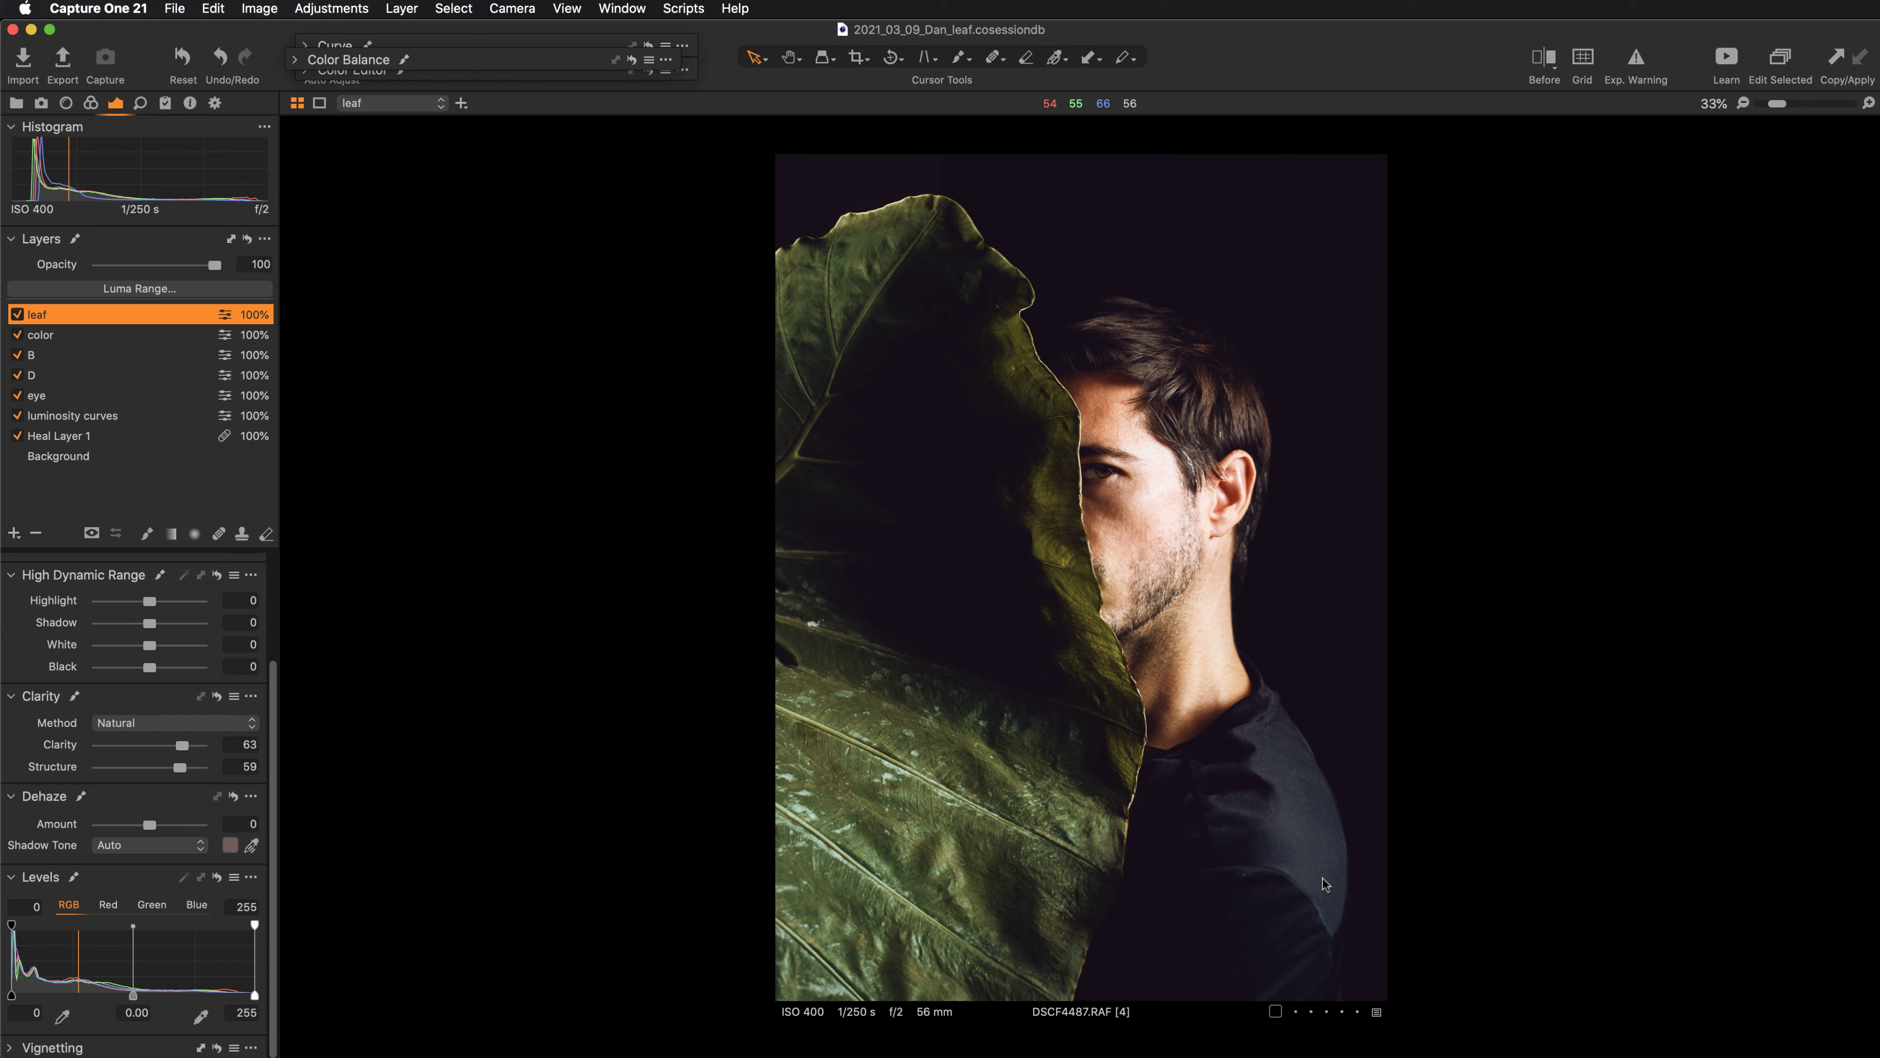
left_click(16, 314)
left_click(16, 314)
Create a filled adjustment layer above the leaf layer and name it "clarity".
left_click(14, 533)
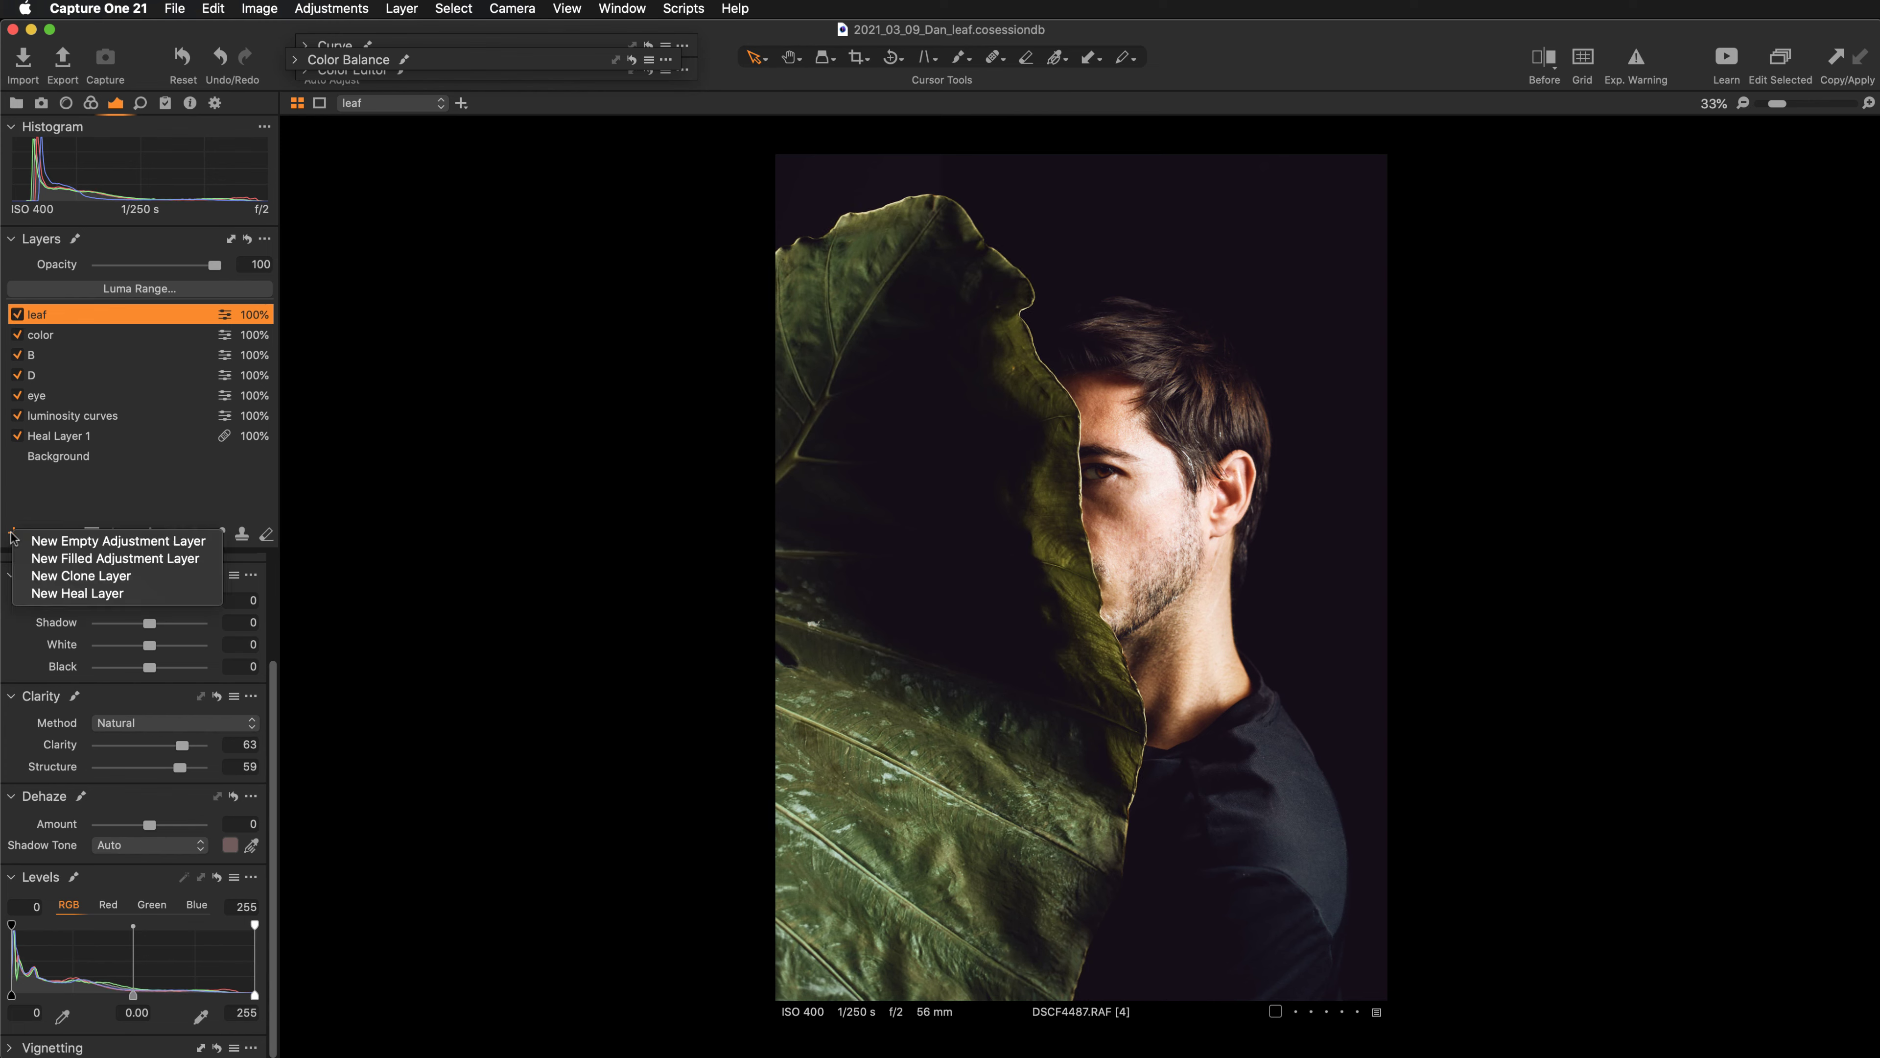
left_click(42, 565)
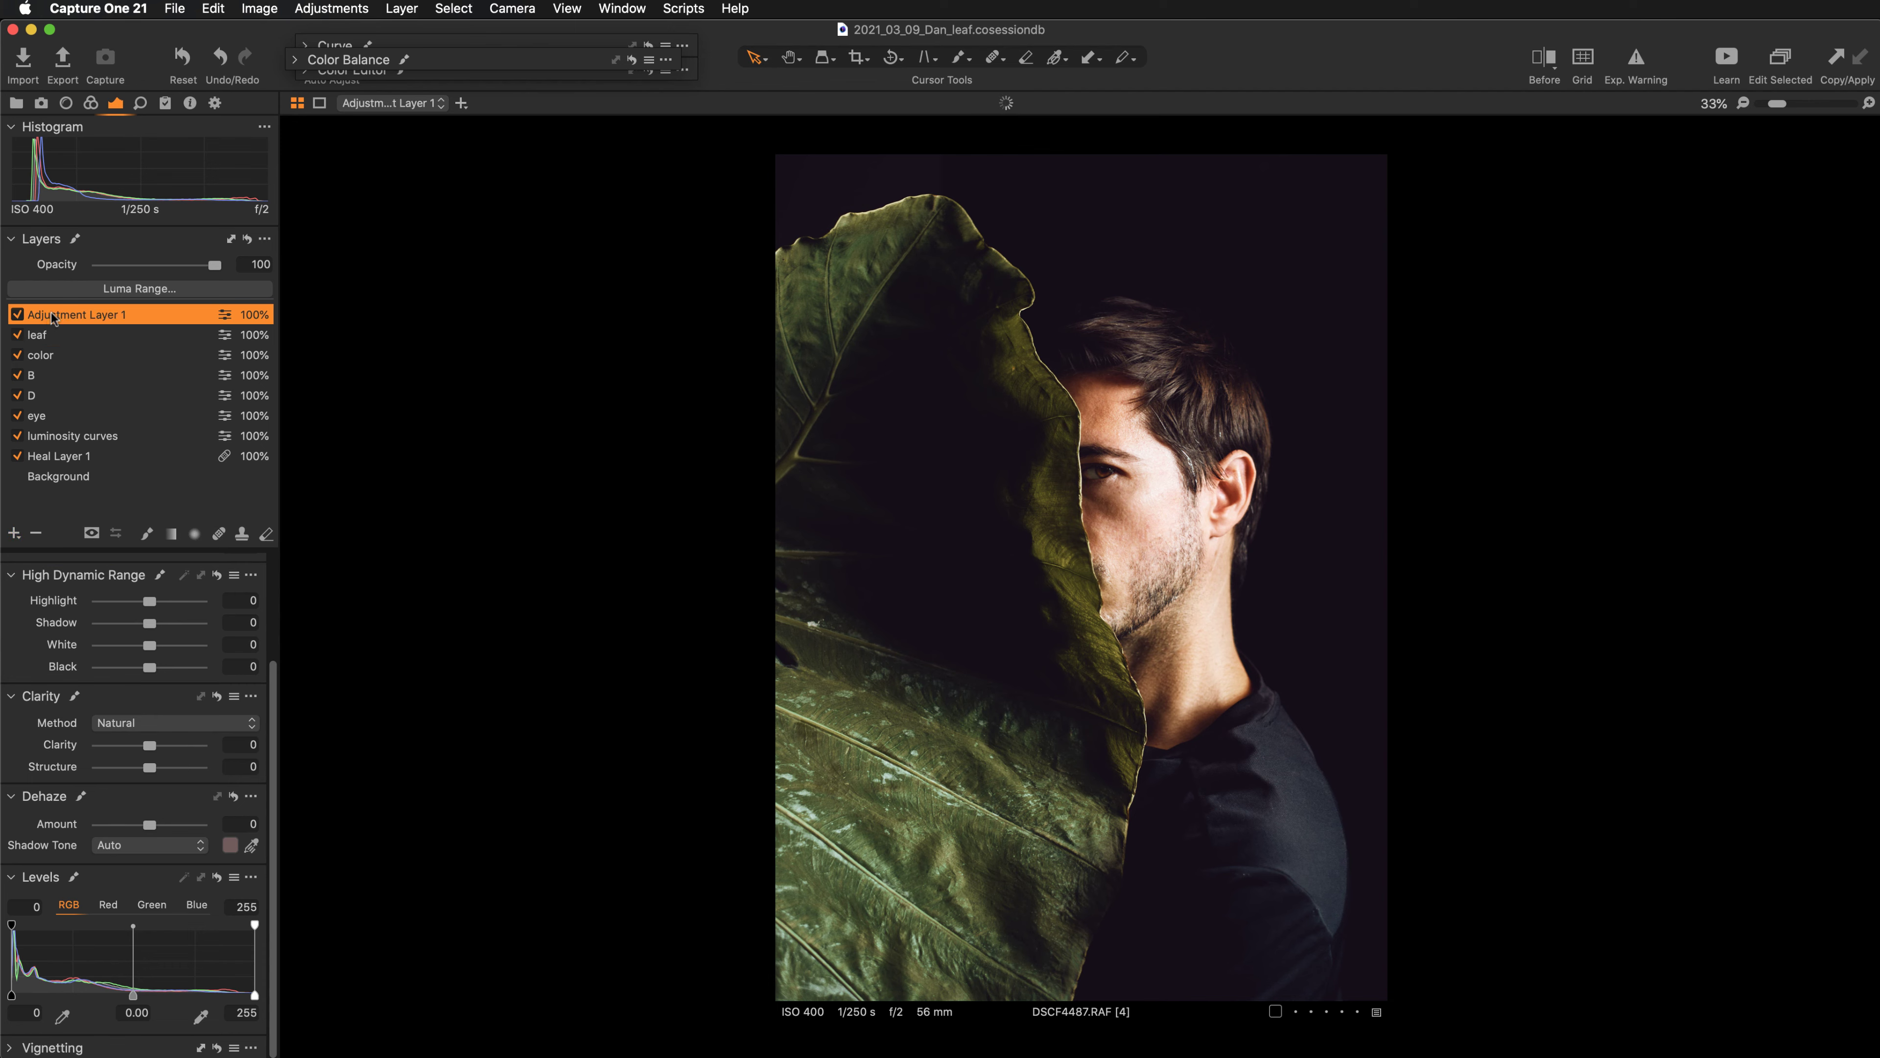
double_click(51, 311)
type("clari")
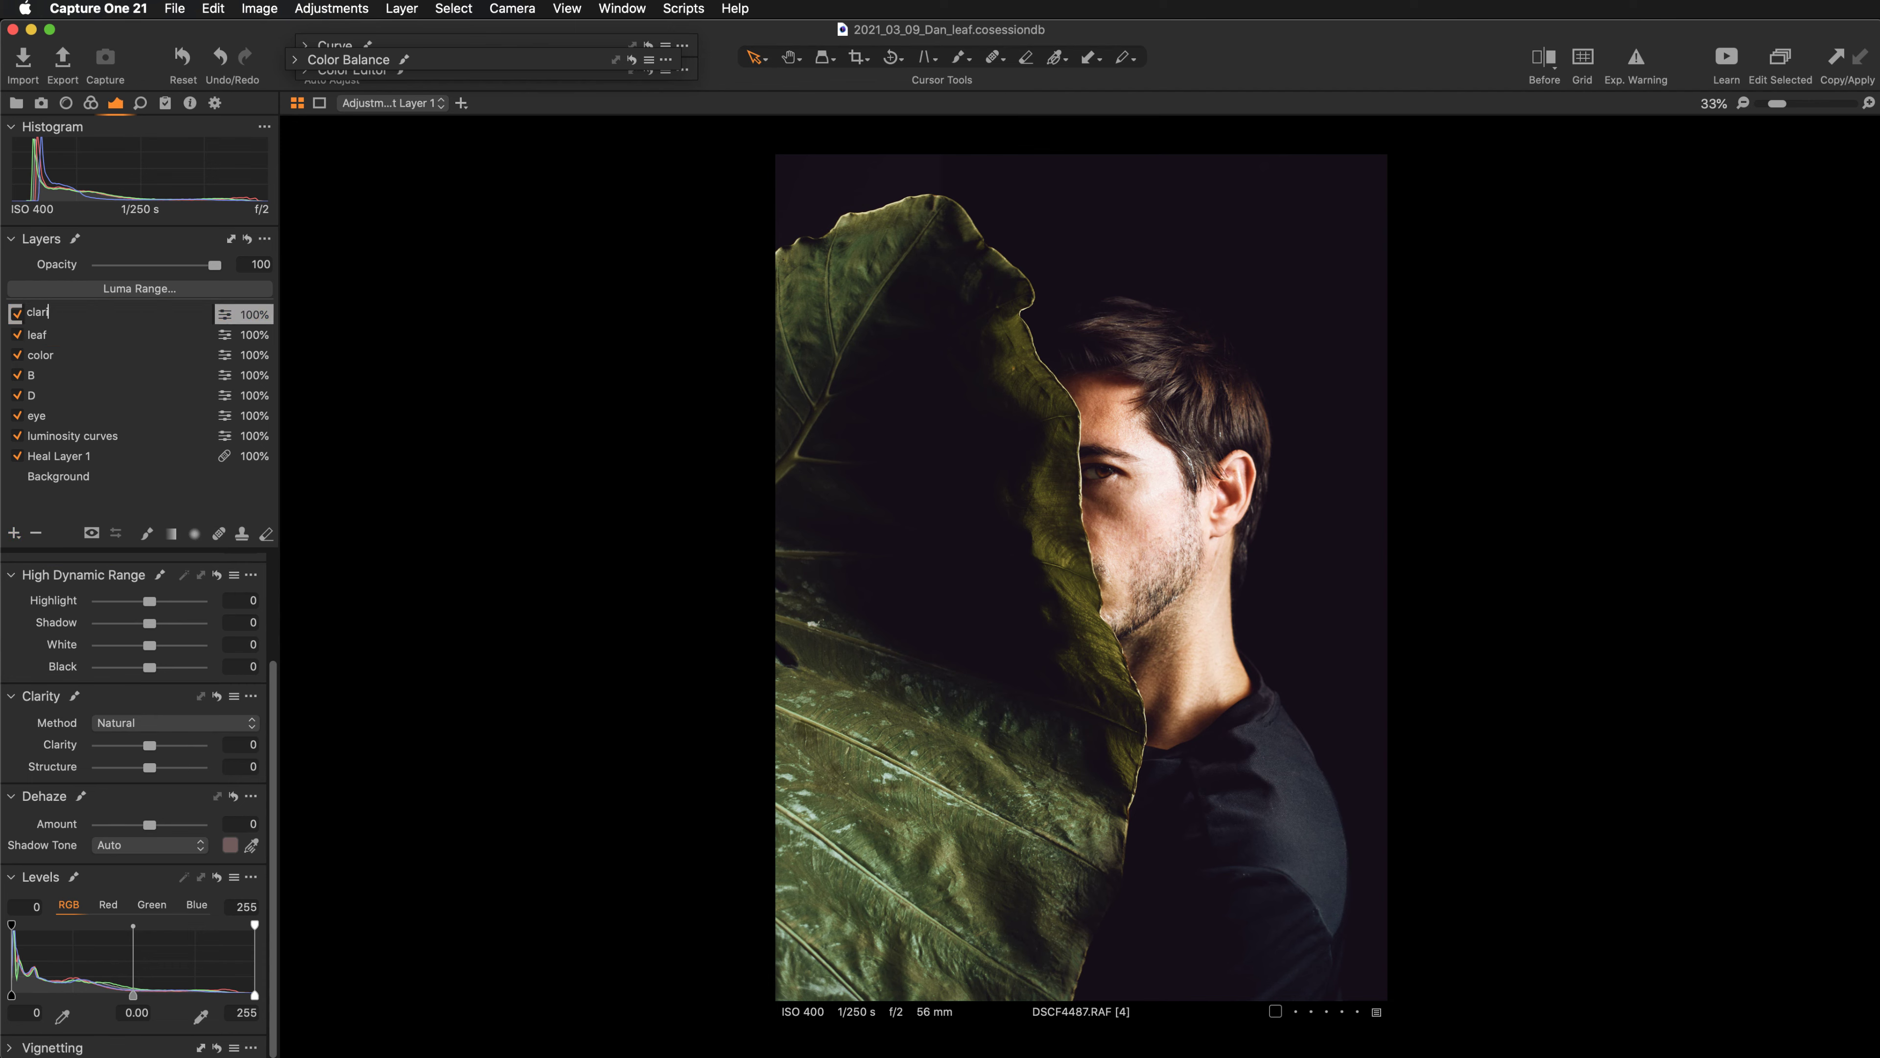
type("ty")
key("Return")
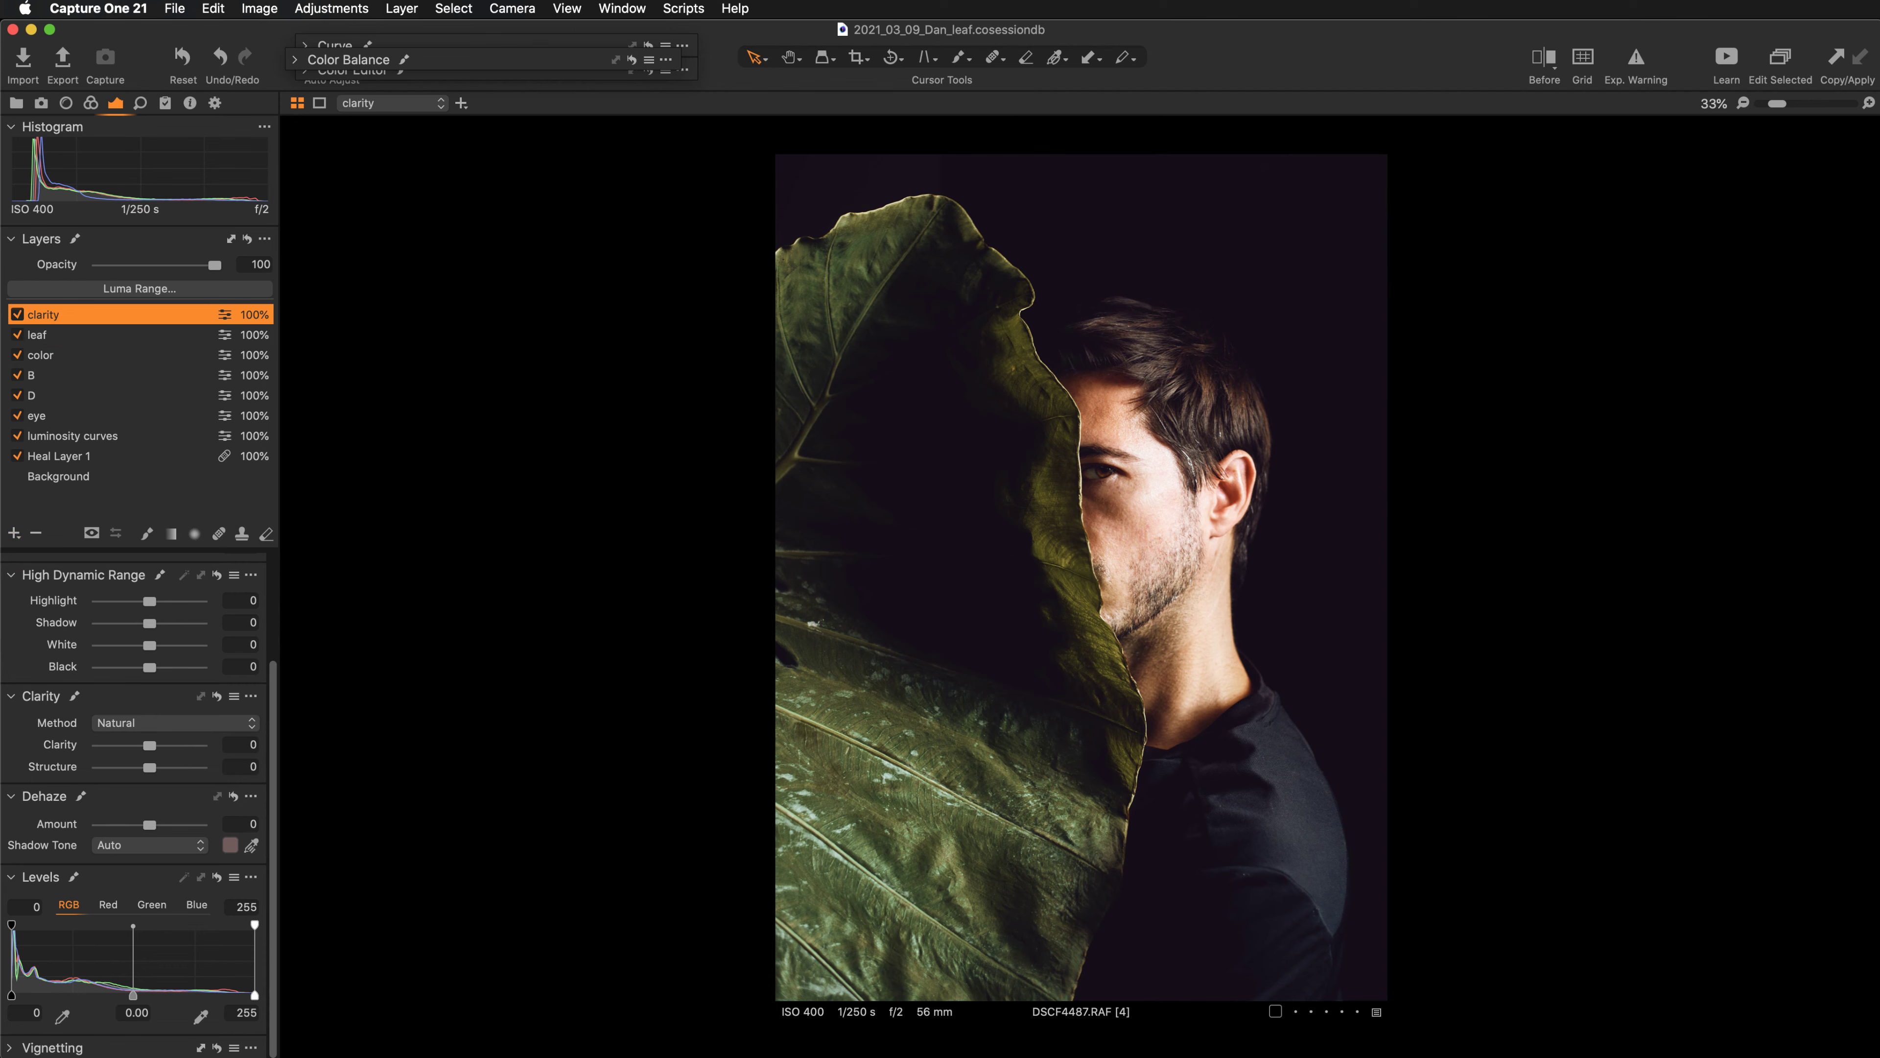
Set the clarity layer's Clarity to 23, resetting it once for comparison, and review the effect across the photo.
scroll(372, 759, "up", 2)
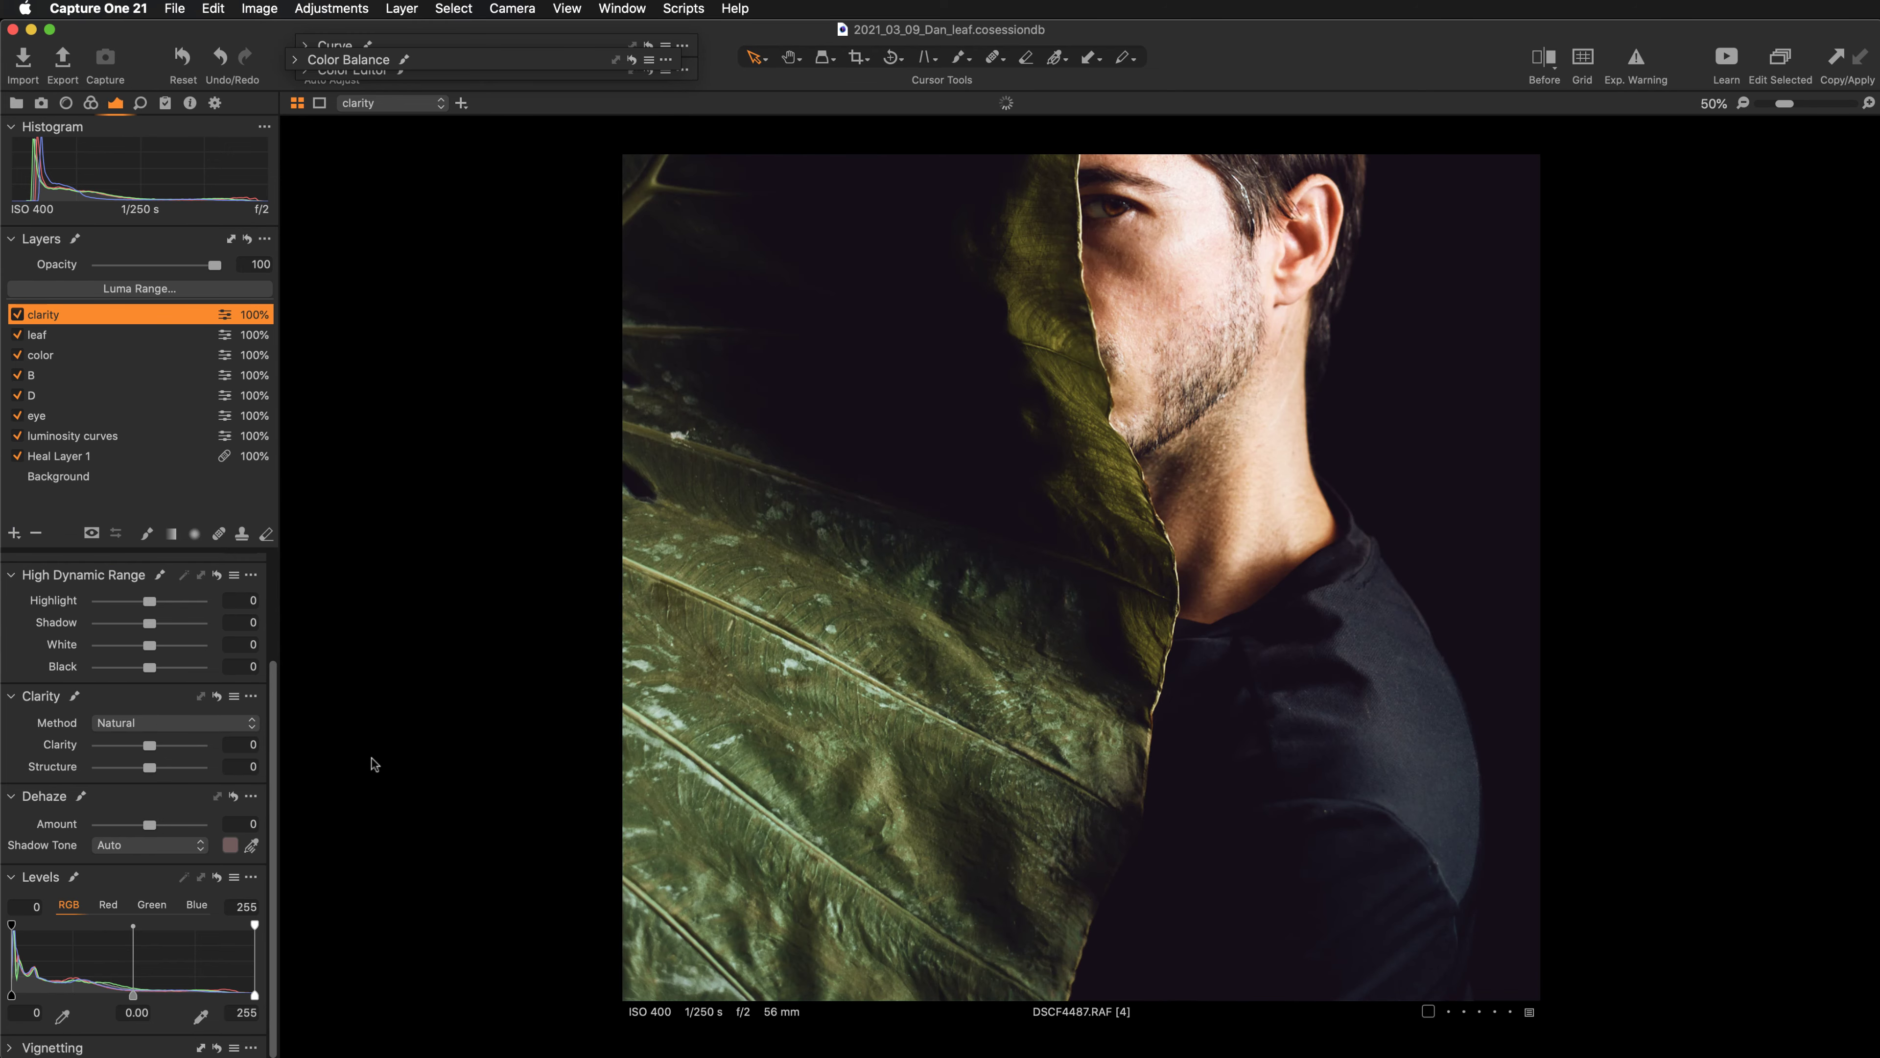
scroll(372, 759, "up", 1)
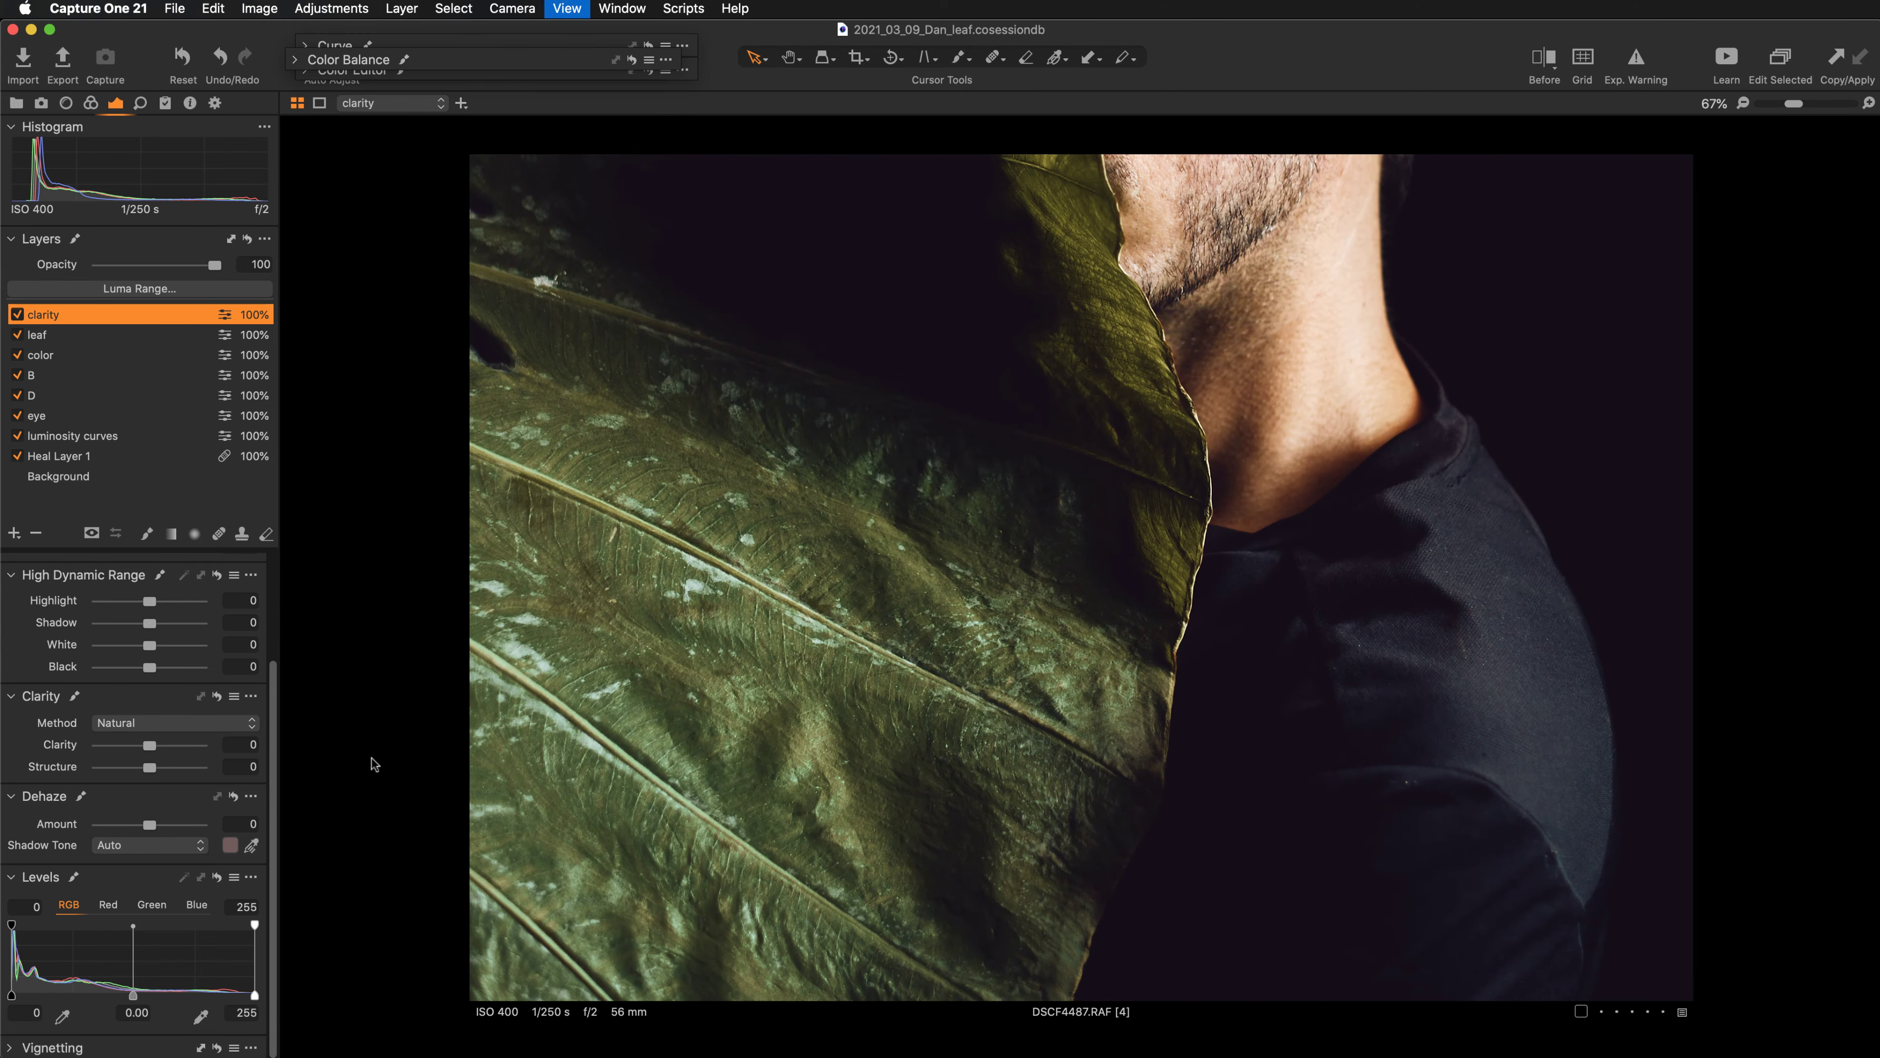
scroll(371, 759, "up", 1)
scroll(804, 480, "up", 10)
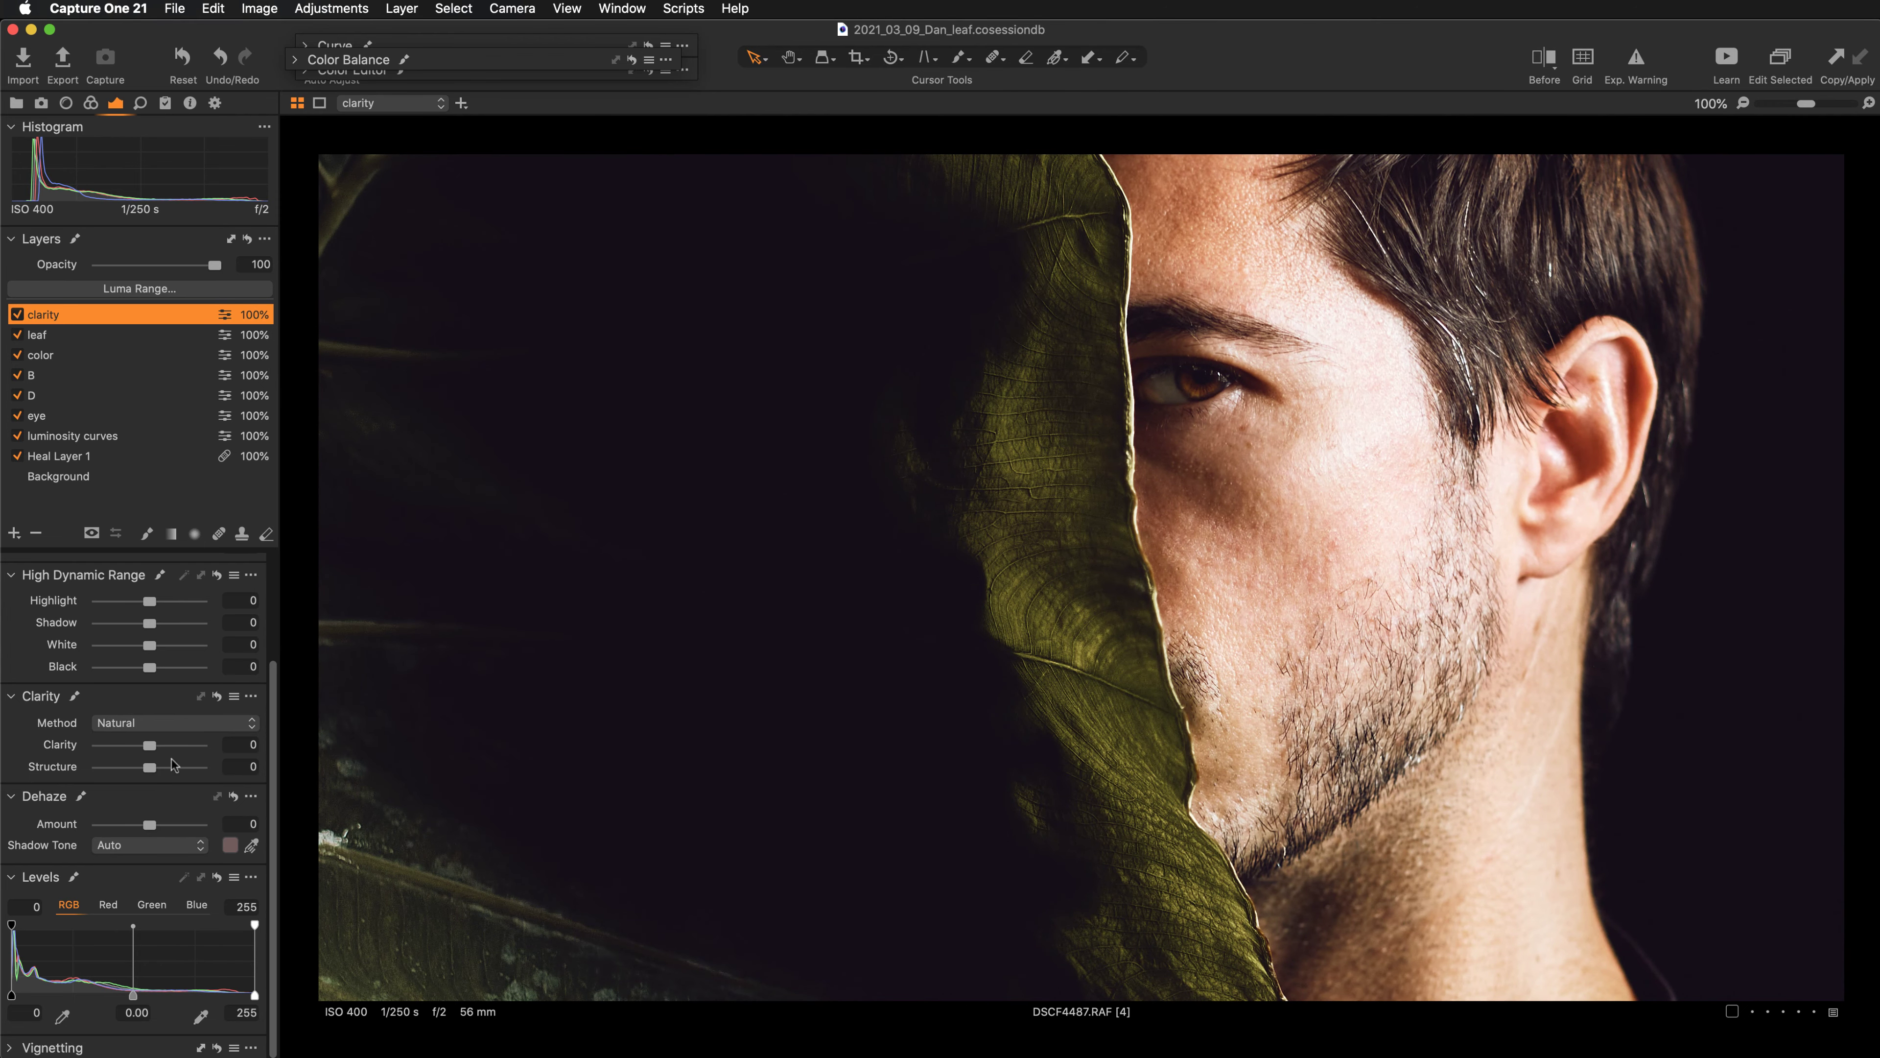
left_click_drag(149, 747, 164, 749)
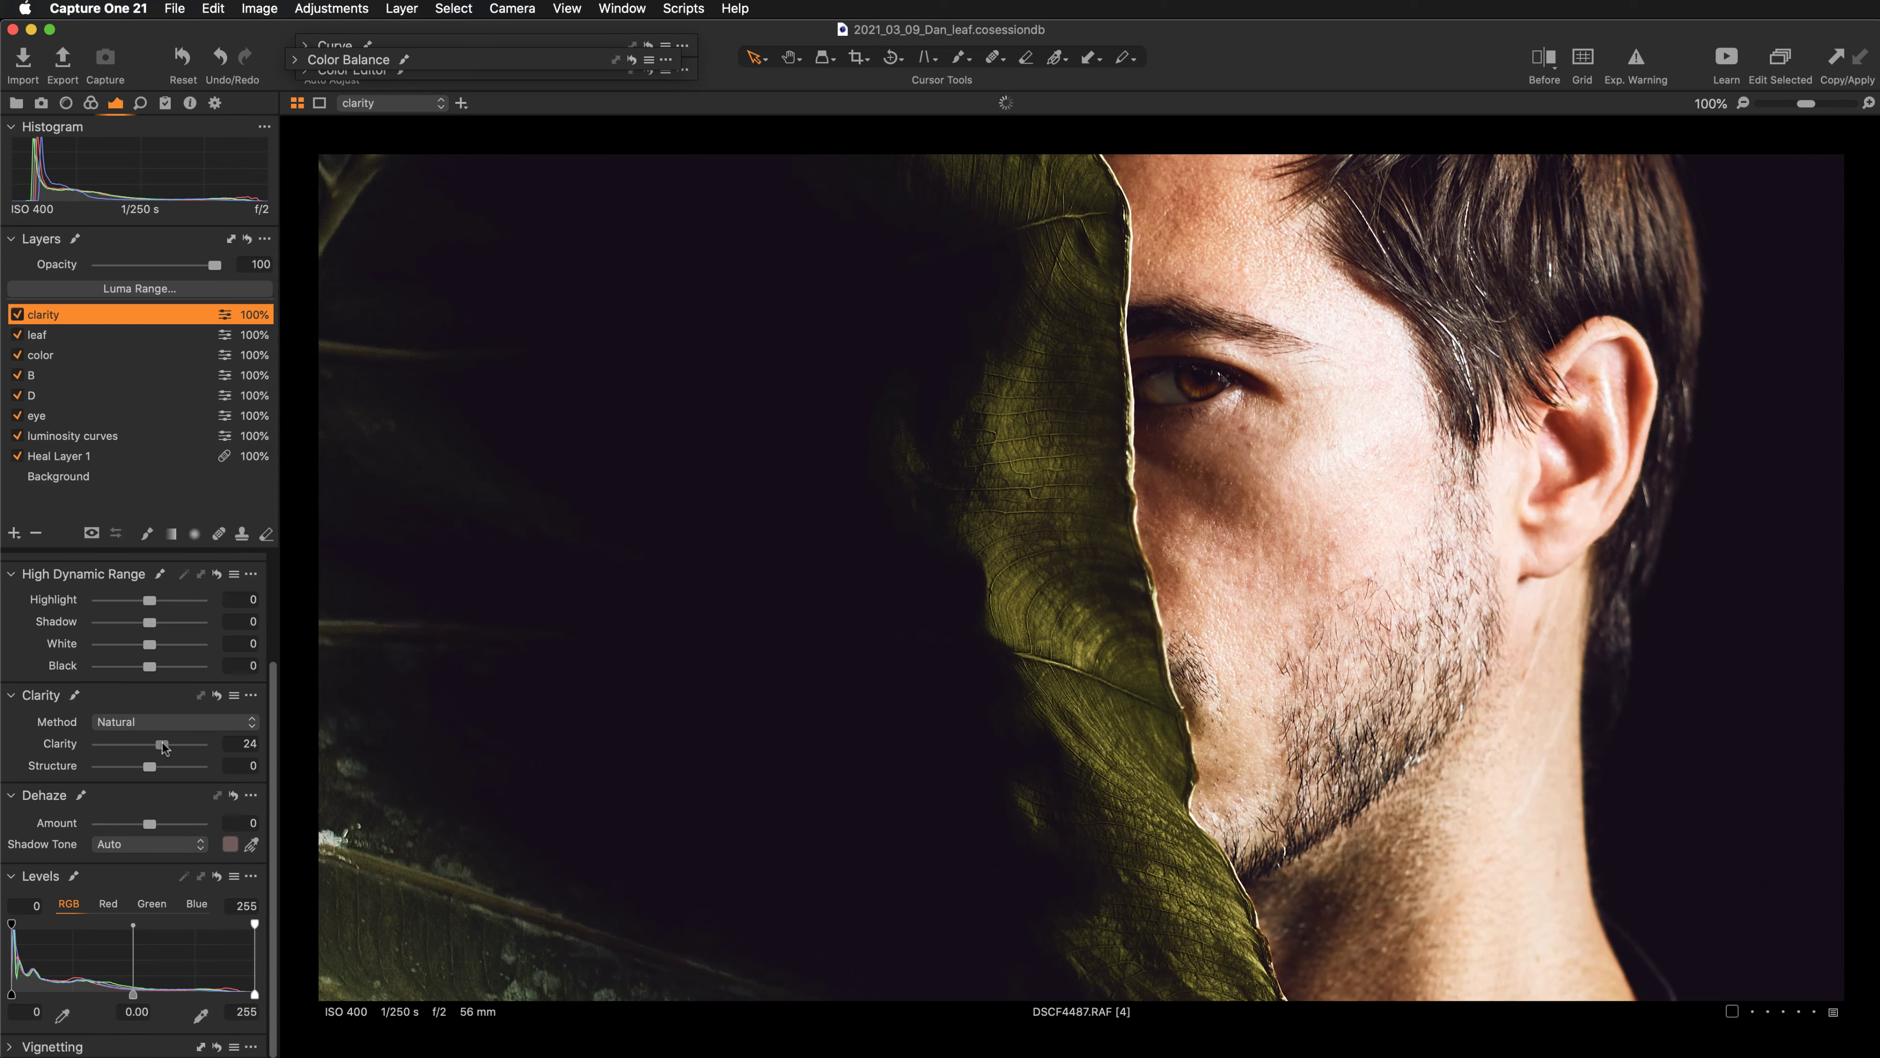
double_click(59, 744)
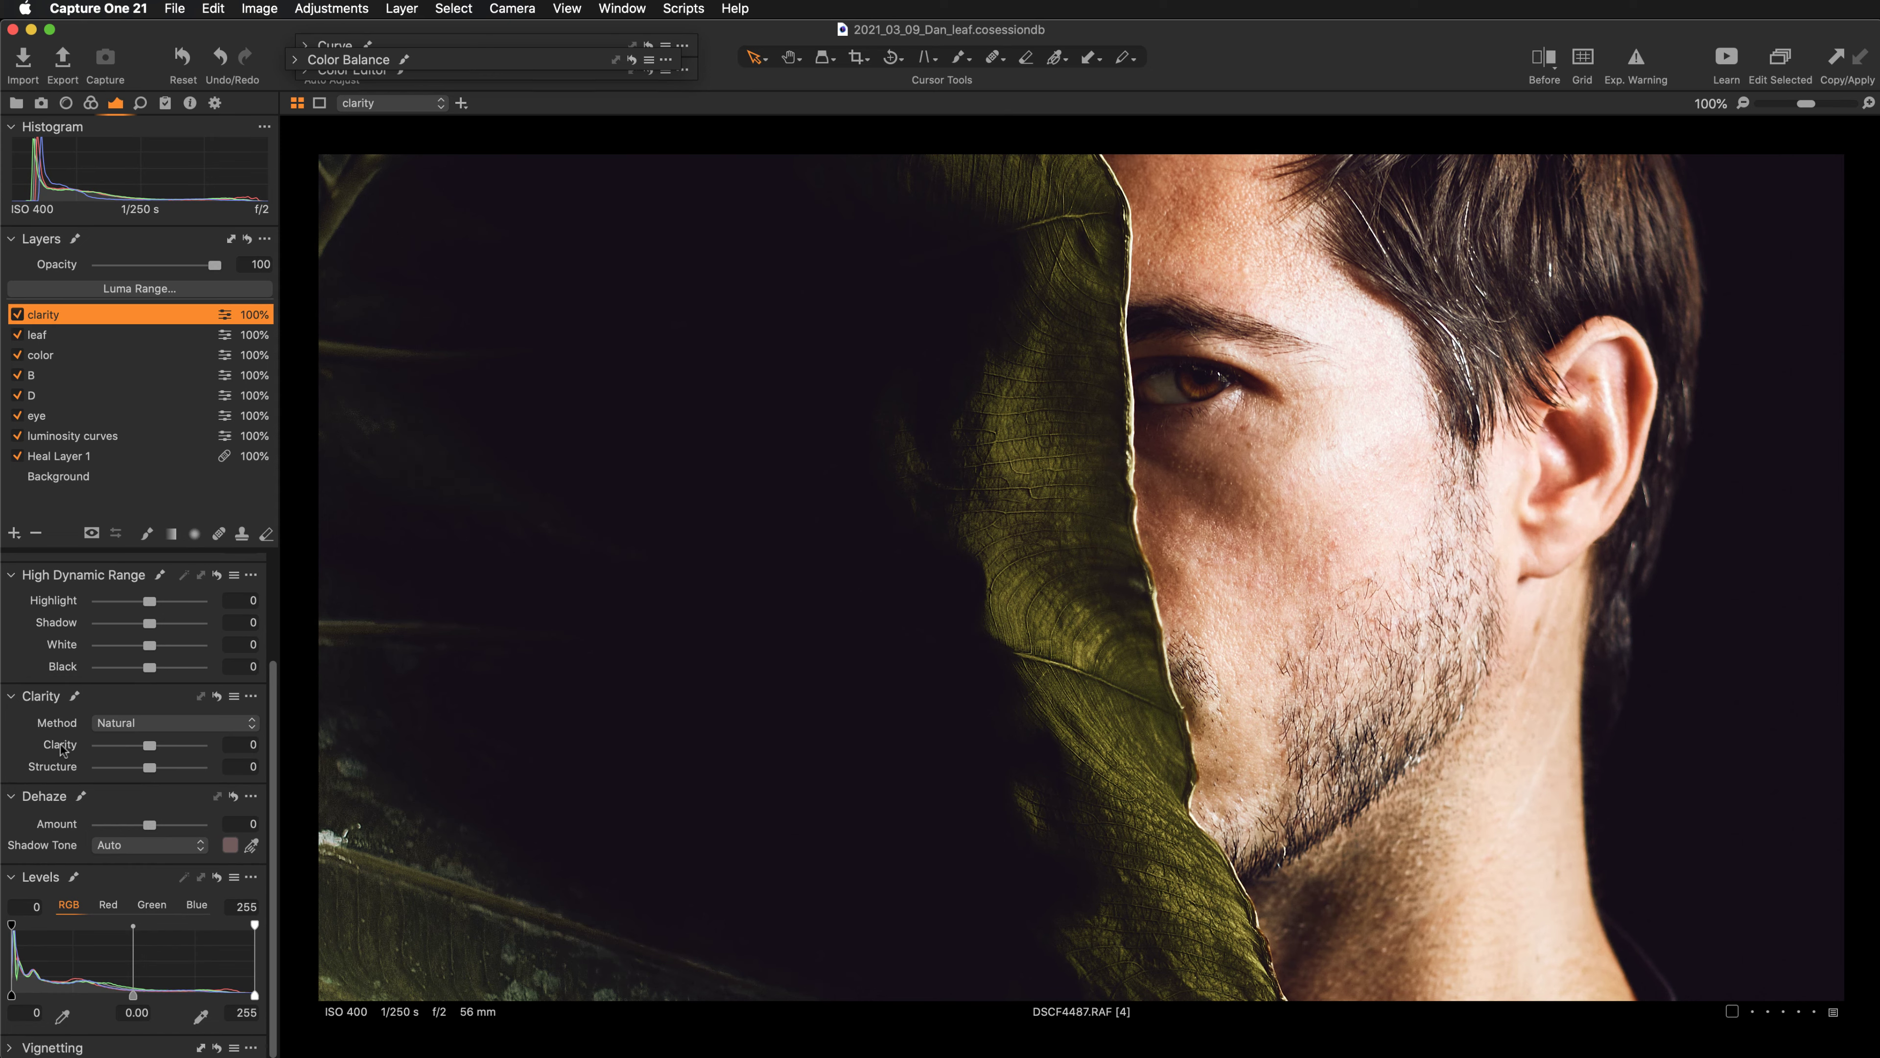
double_click(60, 744)
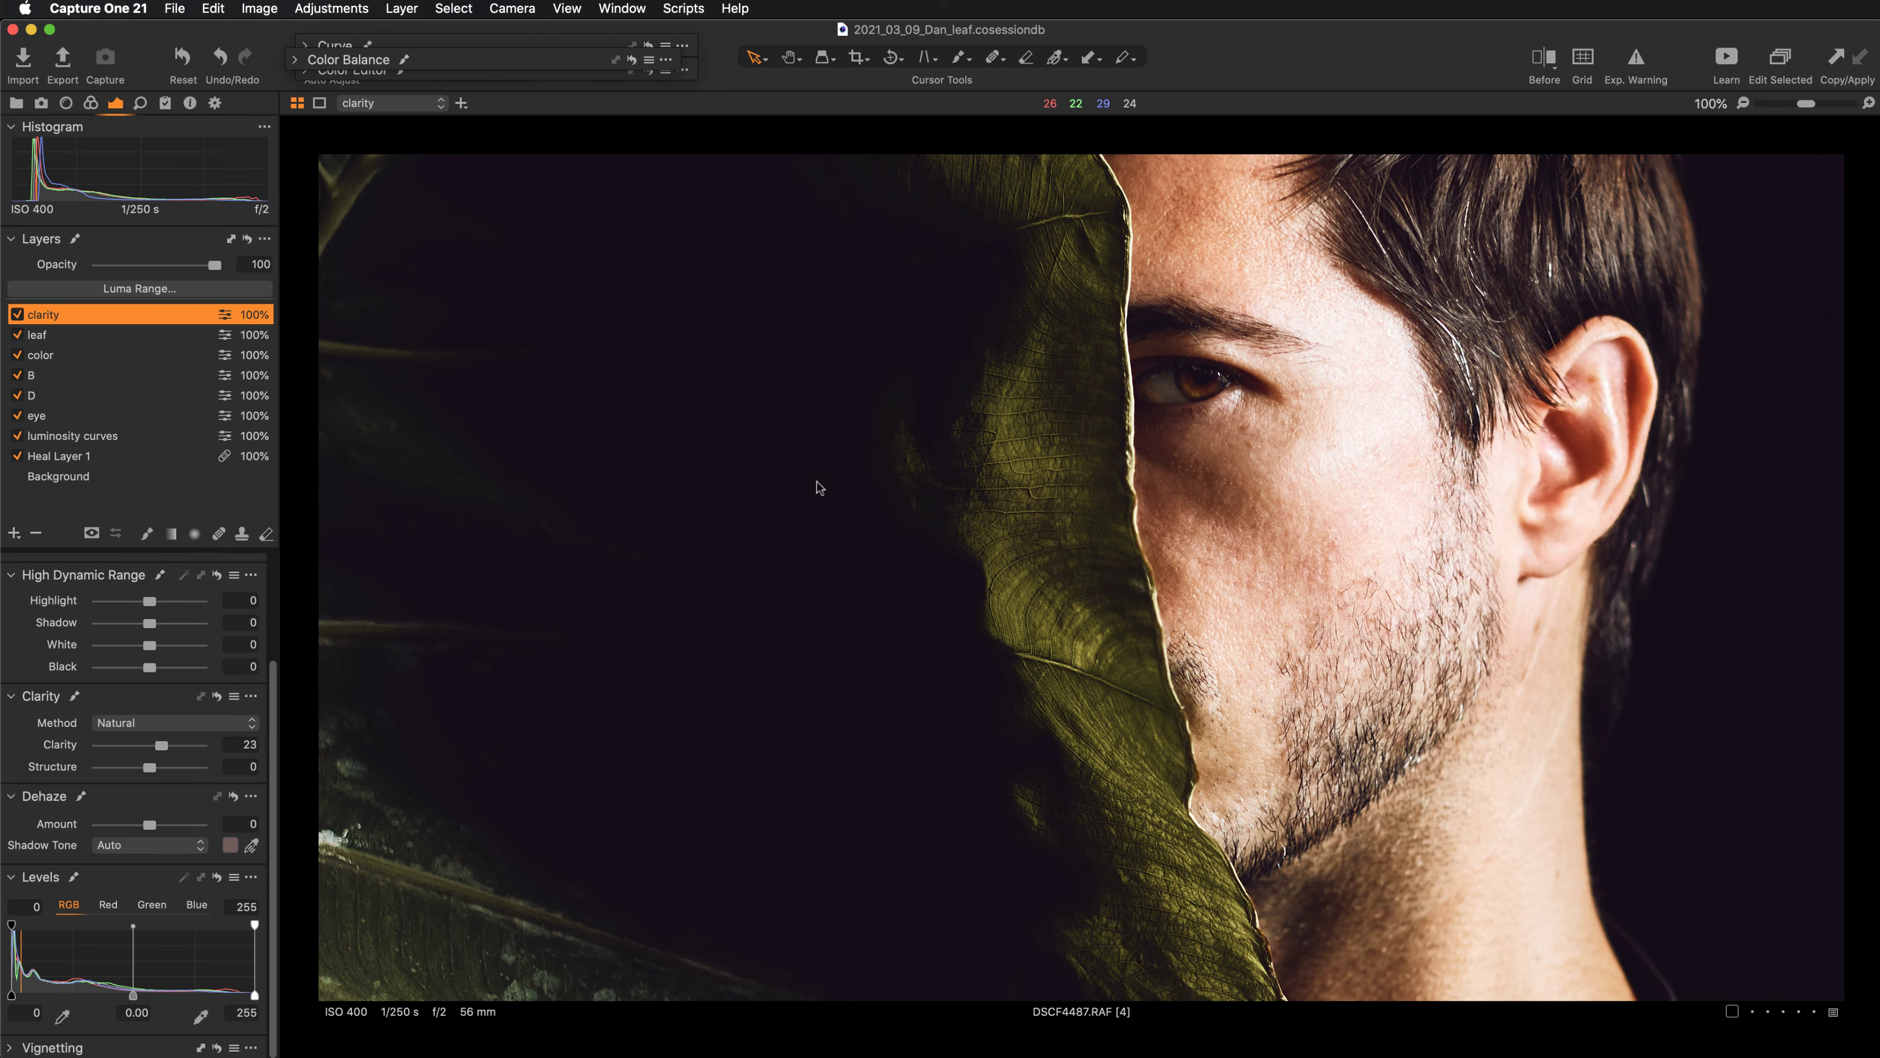
left_click_drag(856, 399, 973, 752)
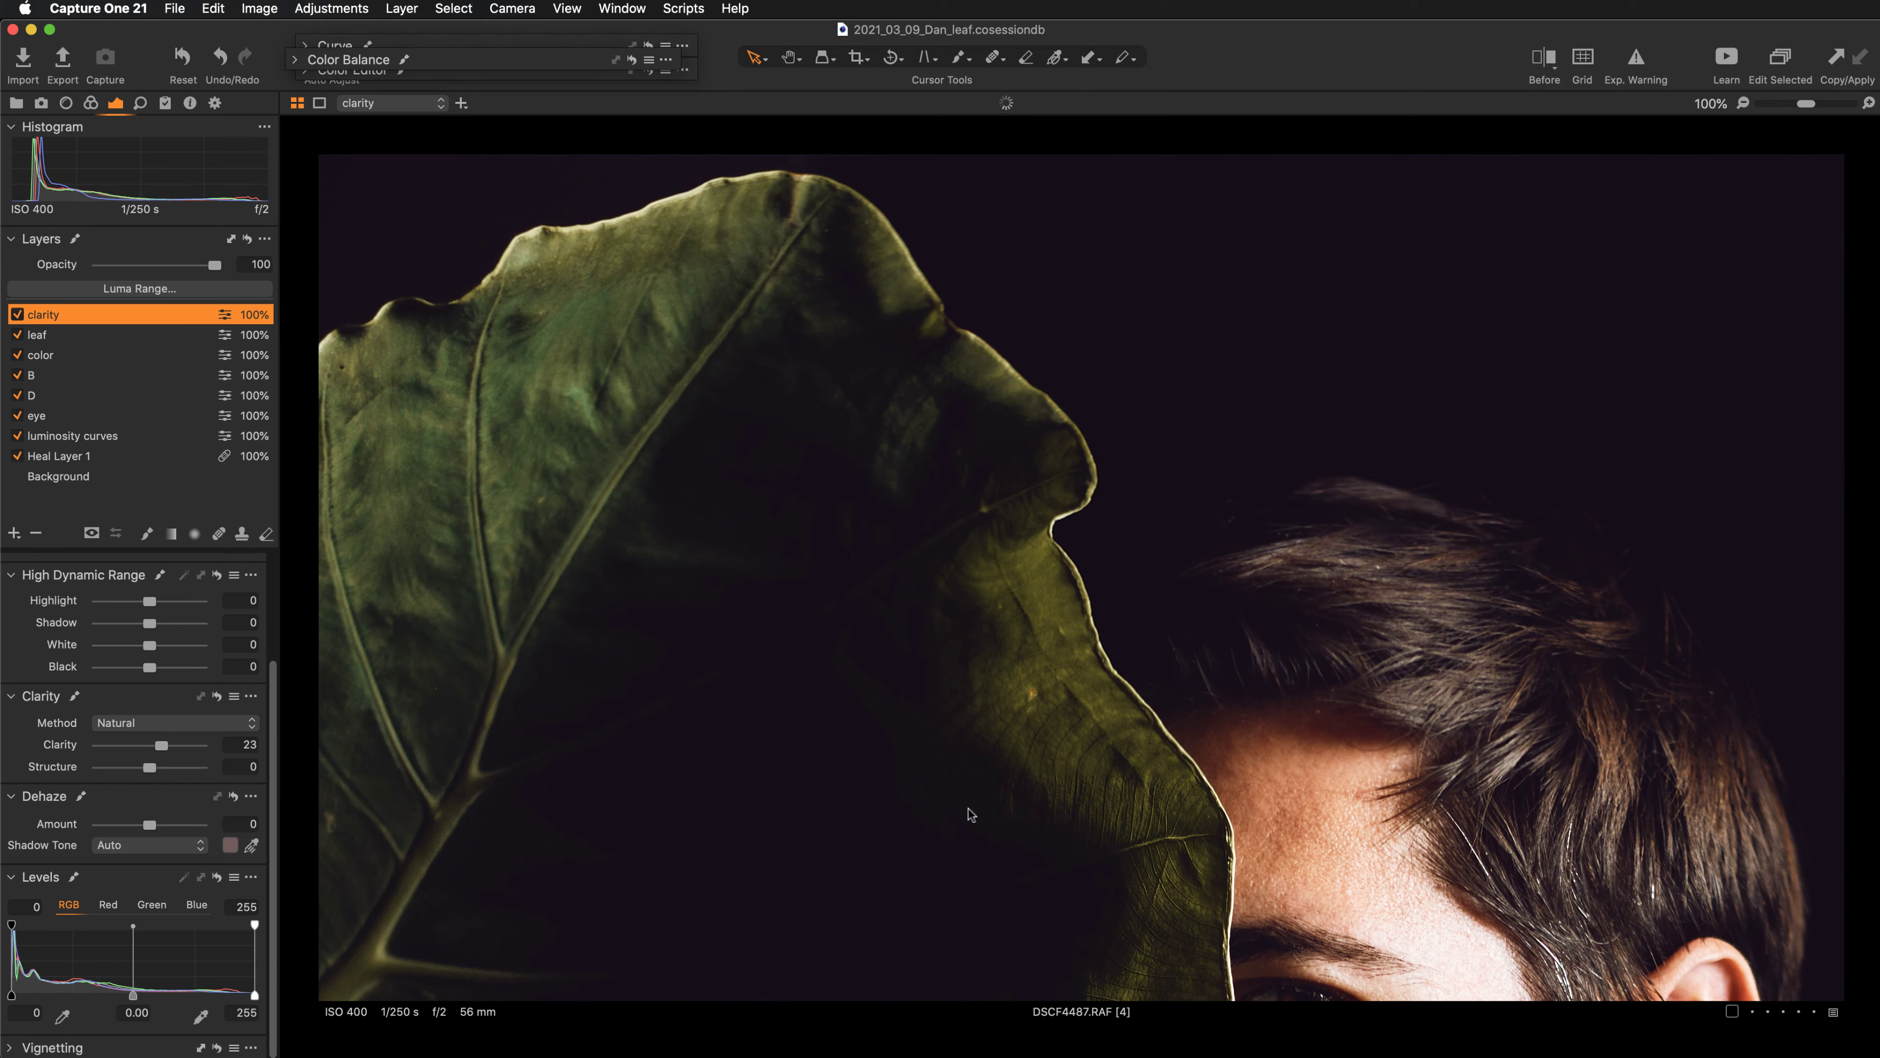
left_click_drag(1152, 905, 1110, 381)
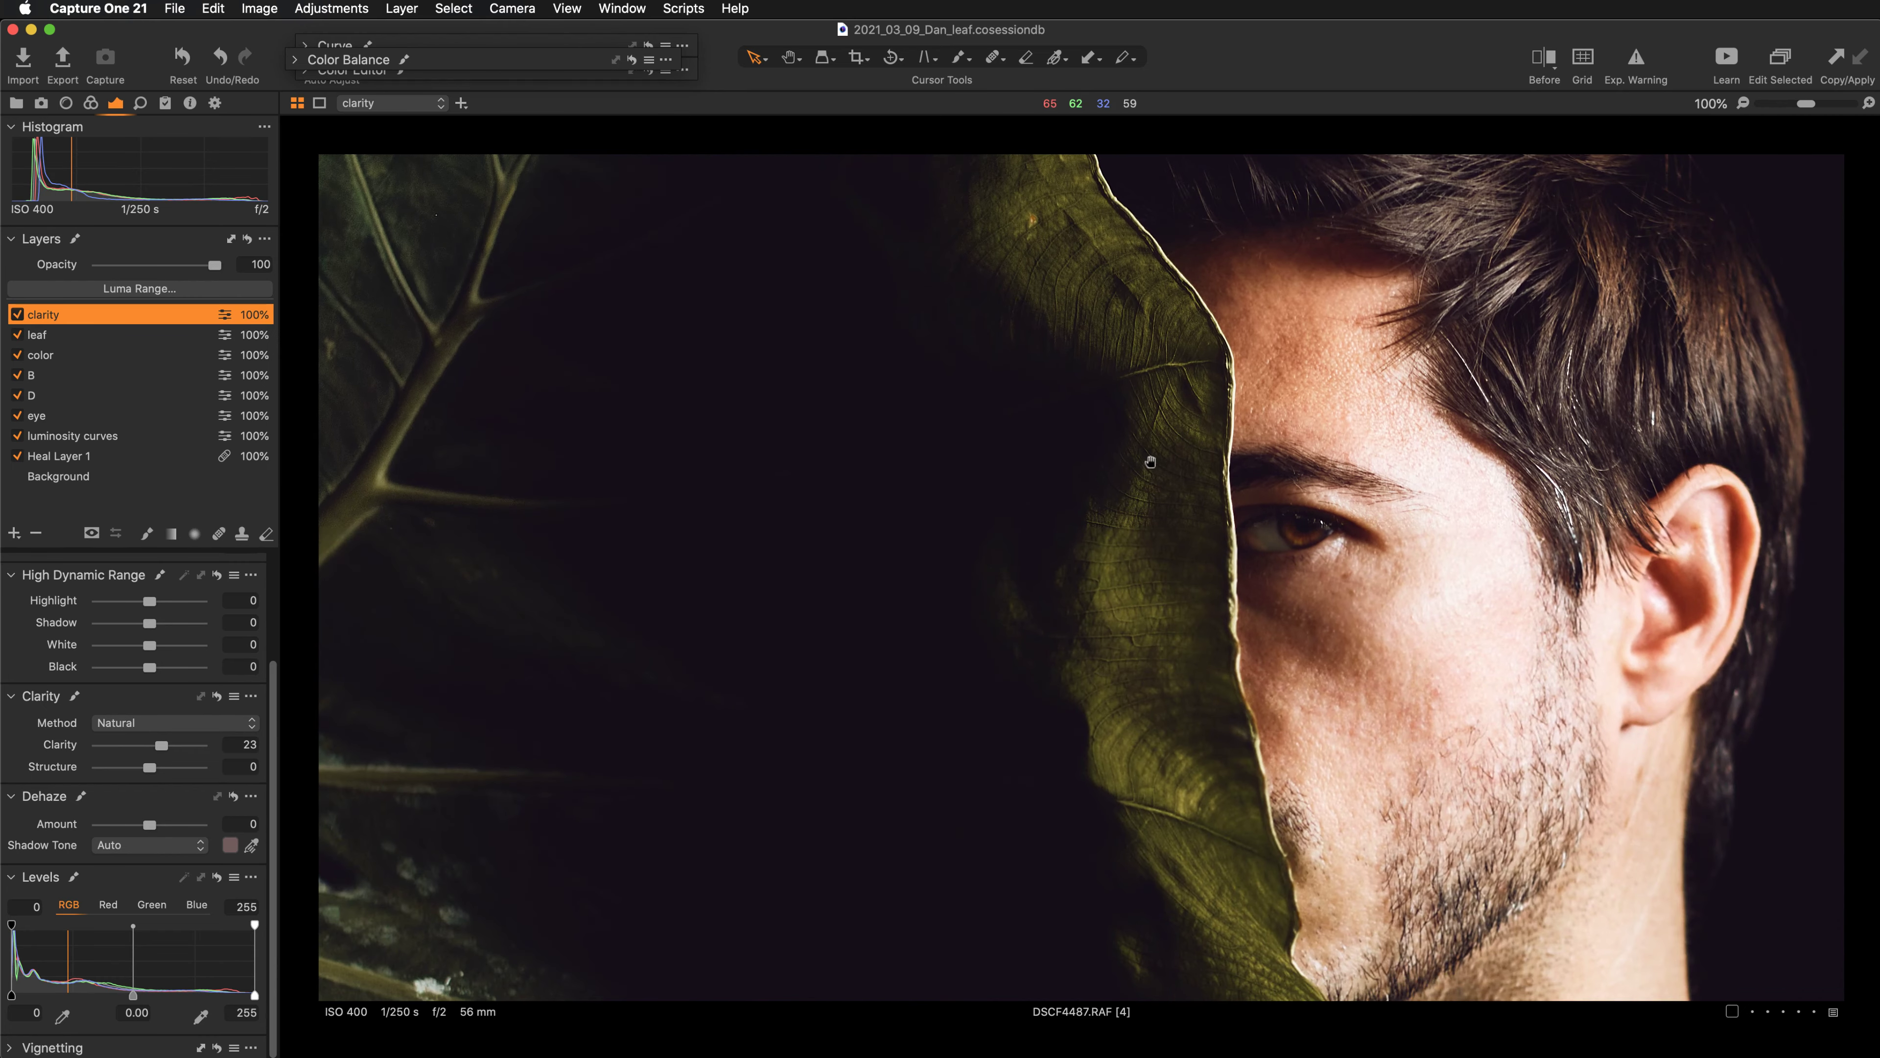
left_click_drag(1074, 733, 1062, 561)
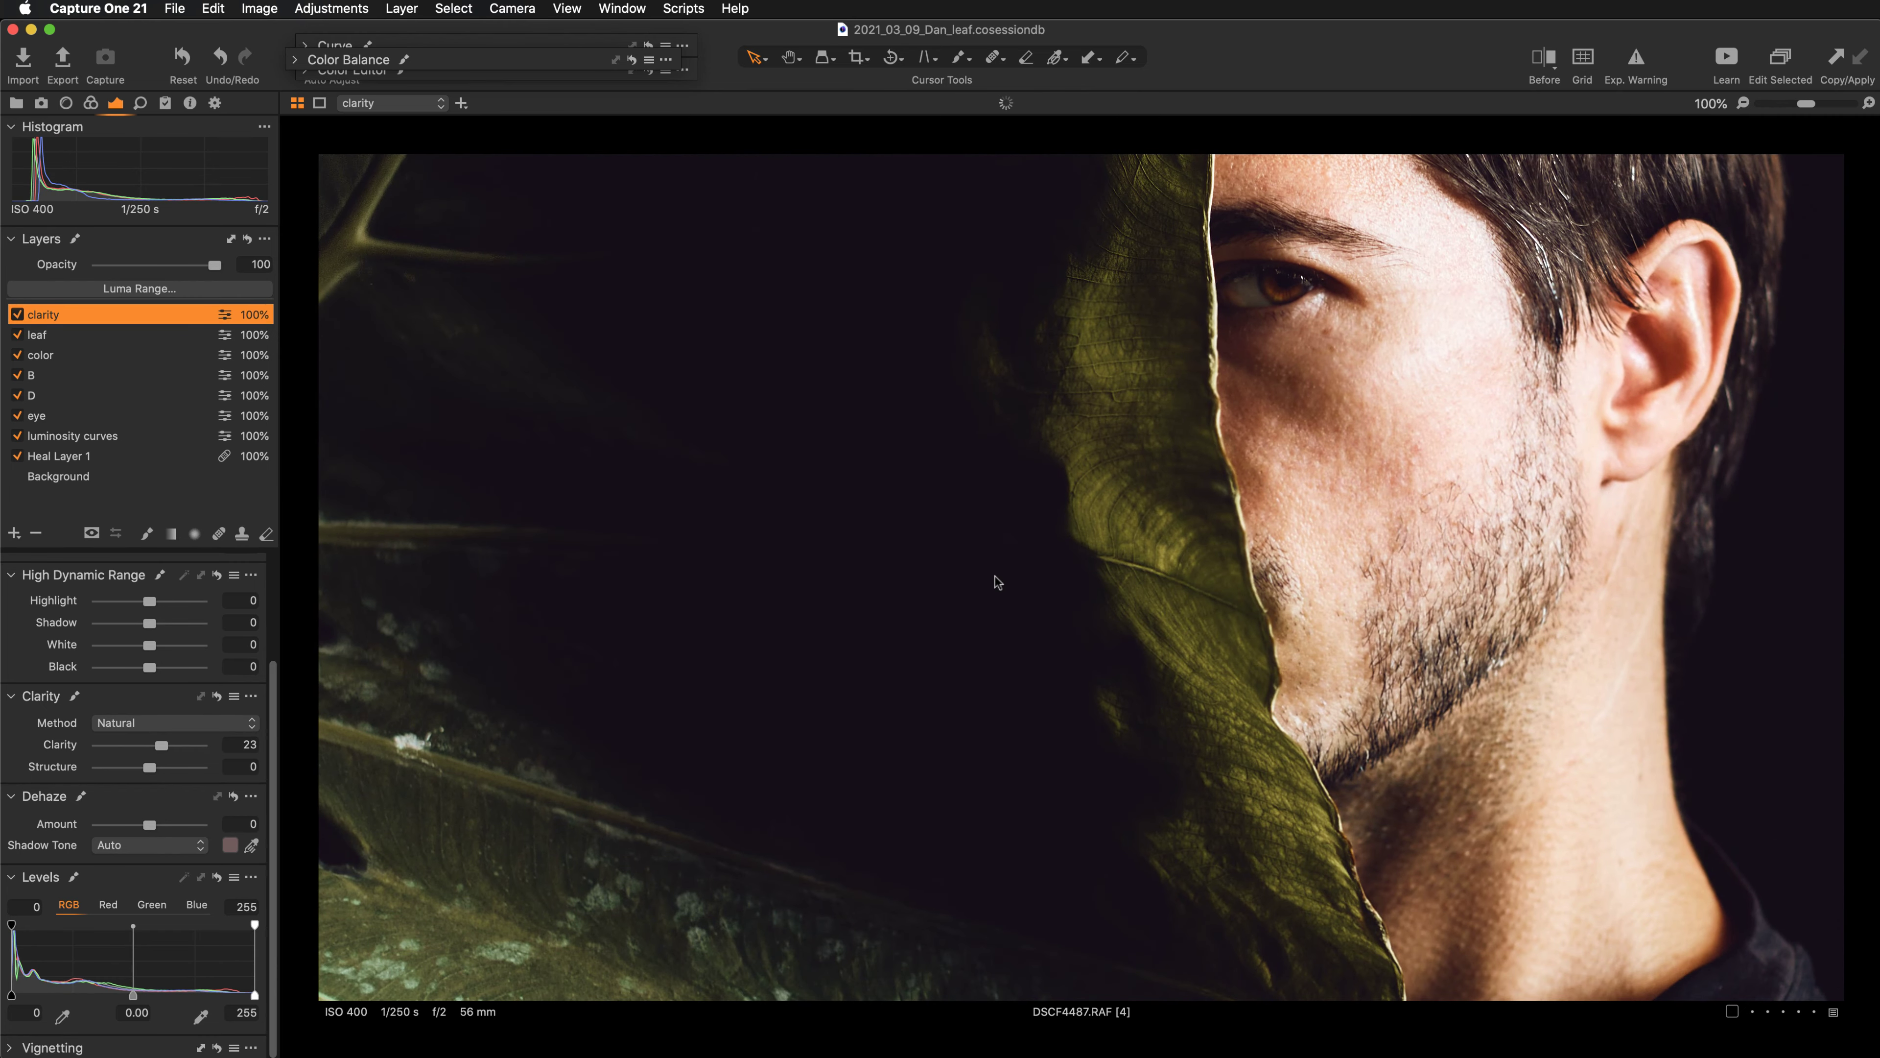
key("super+0")
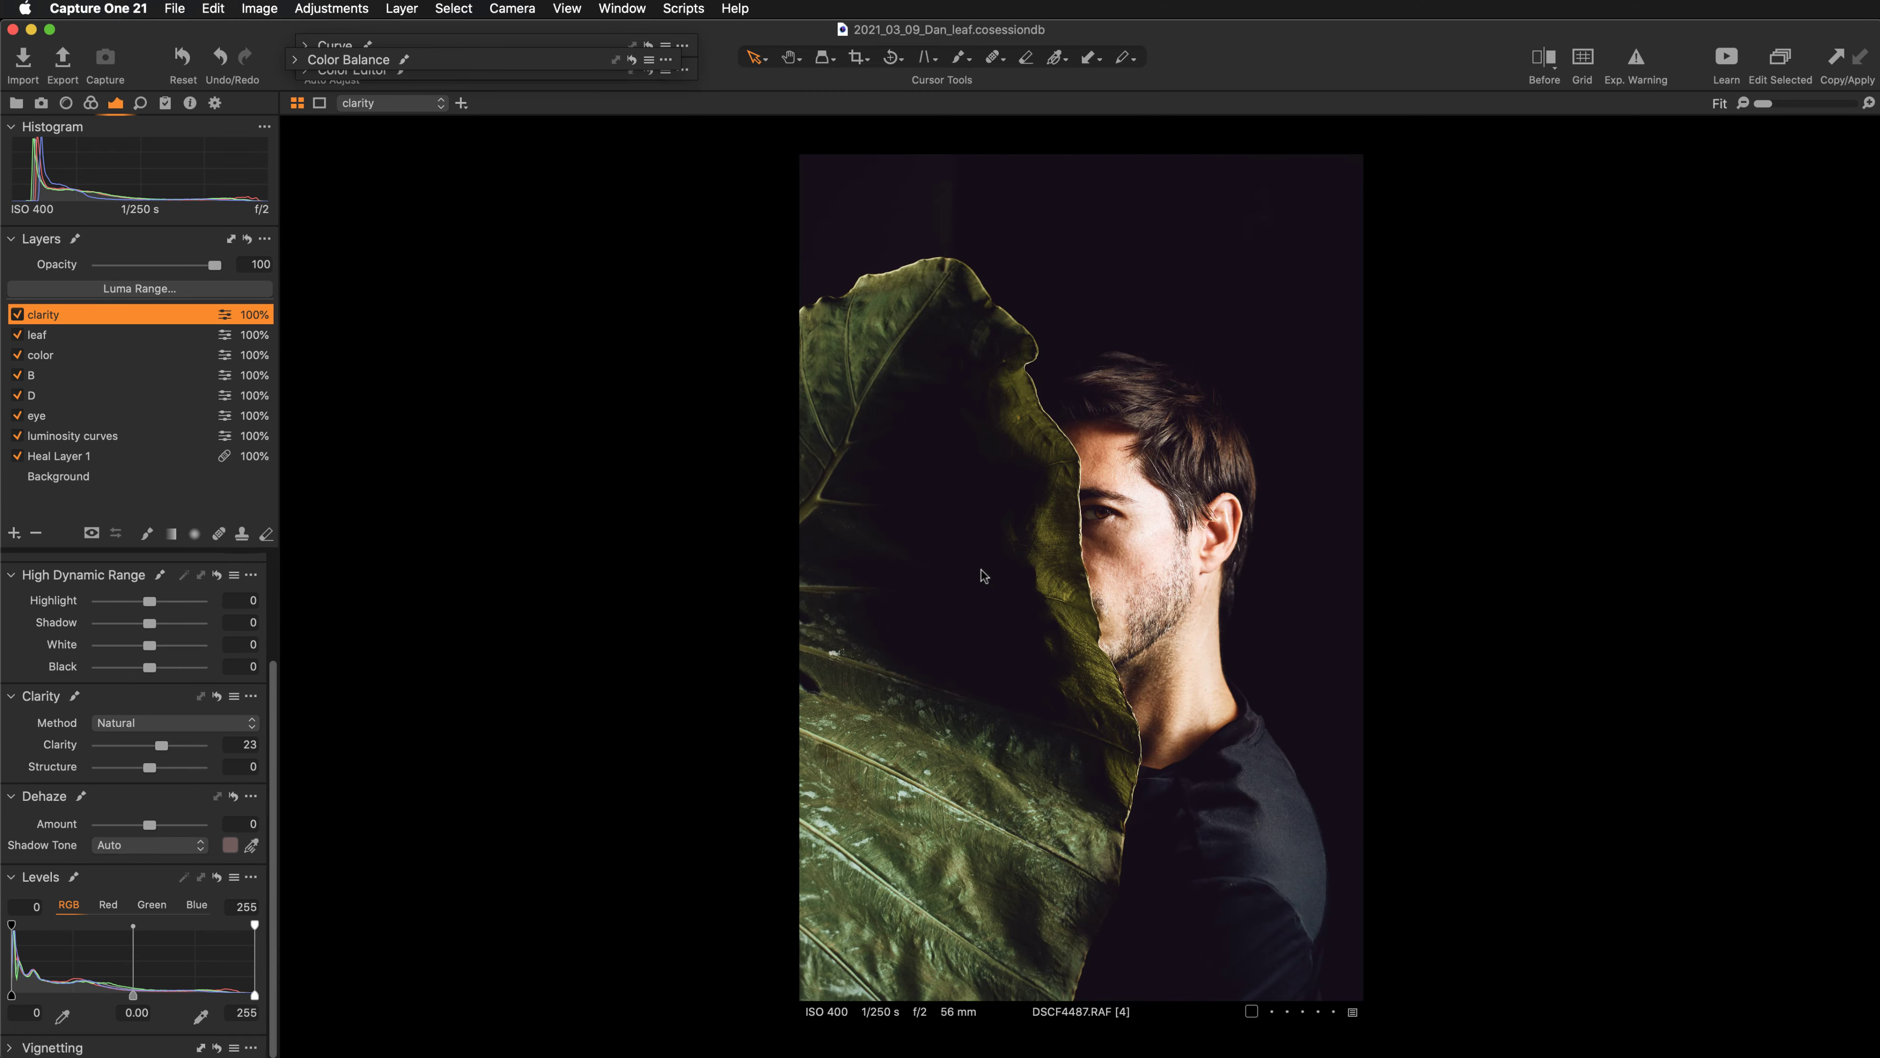
Select the Background layer and examine its sharpening and noise reduction settings.
left_click(63, 477)
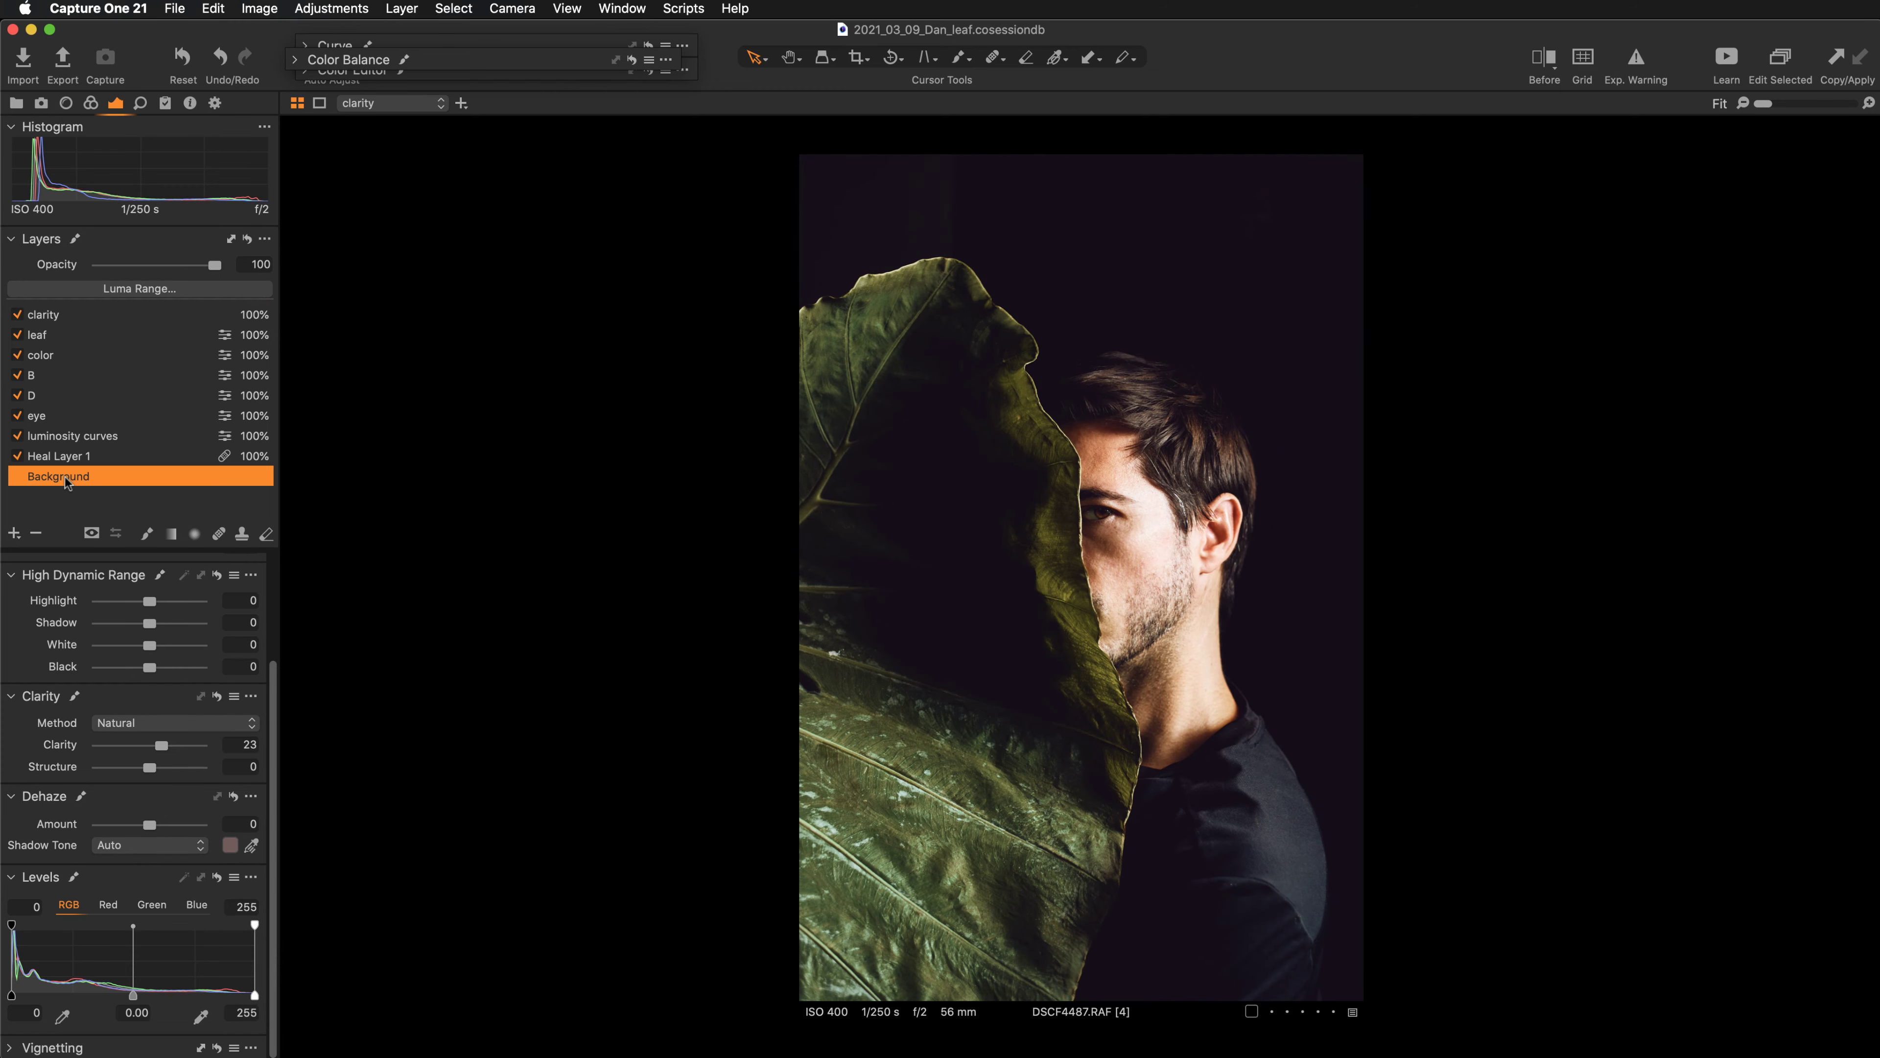
left_click(143, 107)
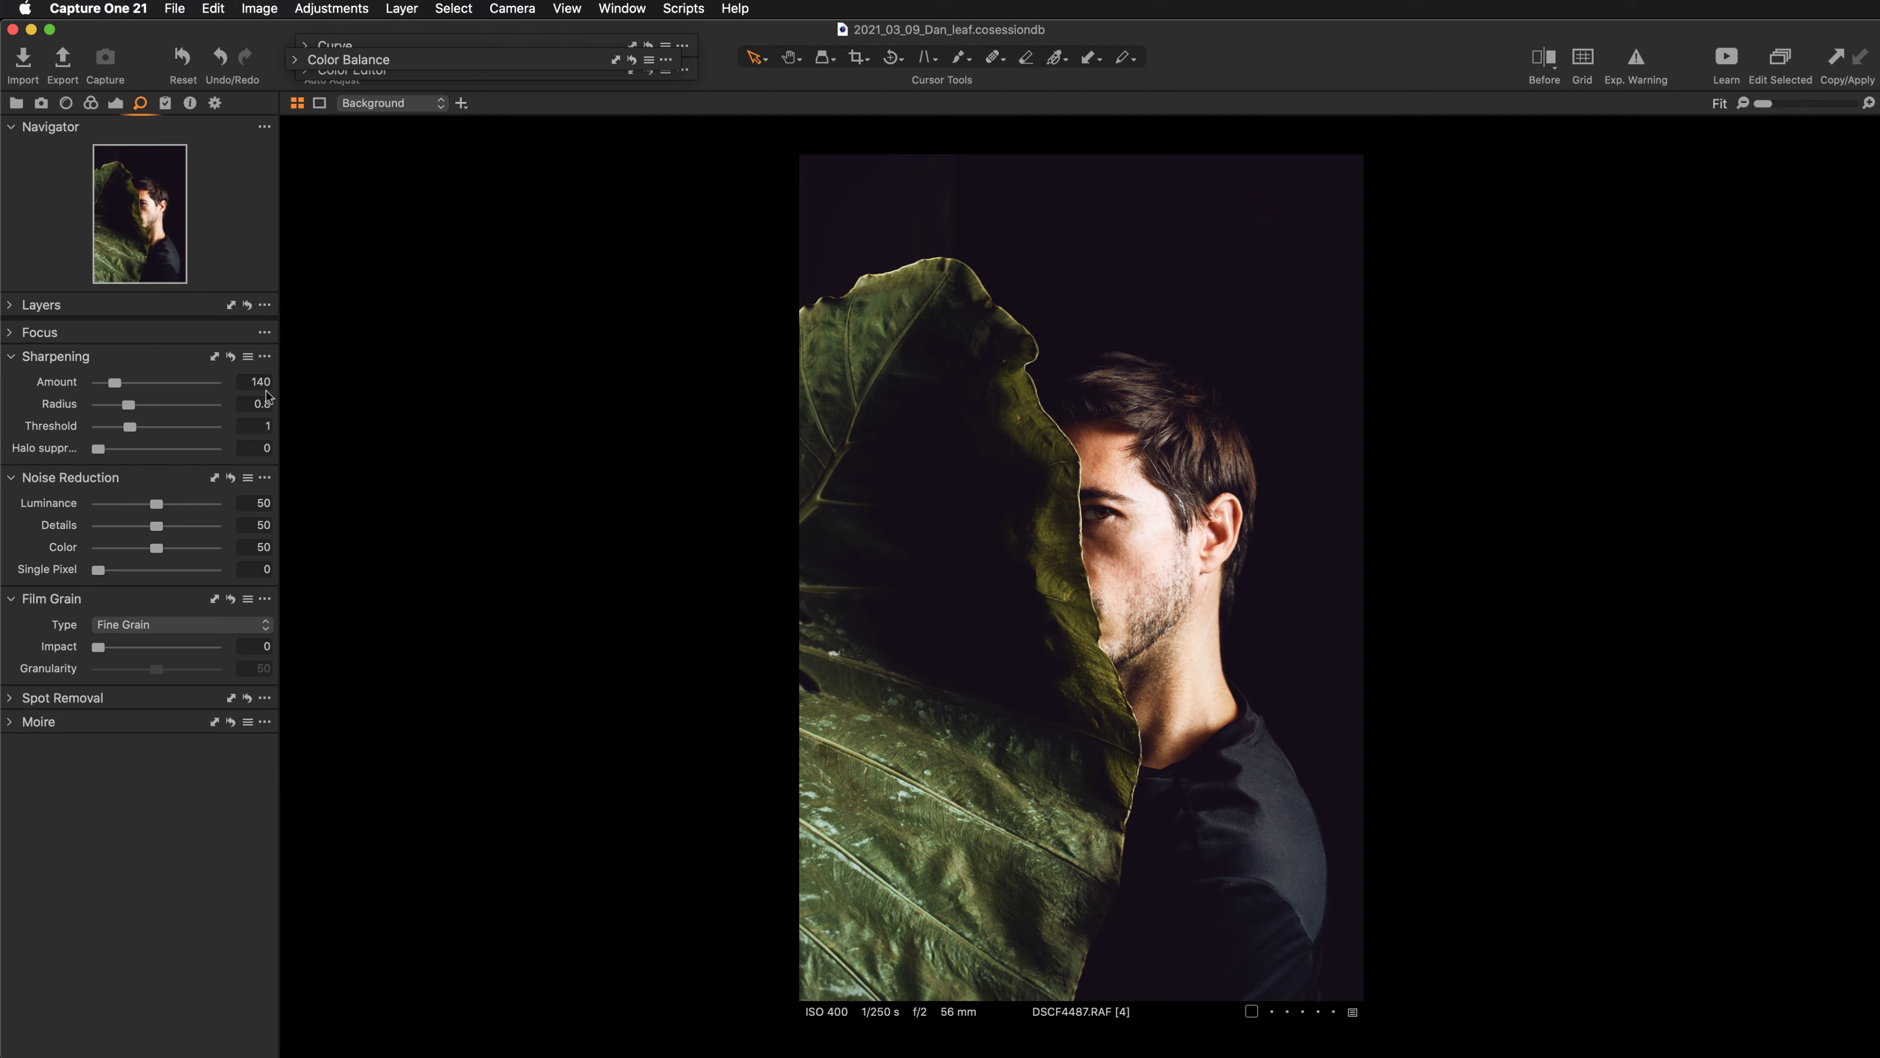
key("super+plus")
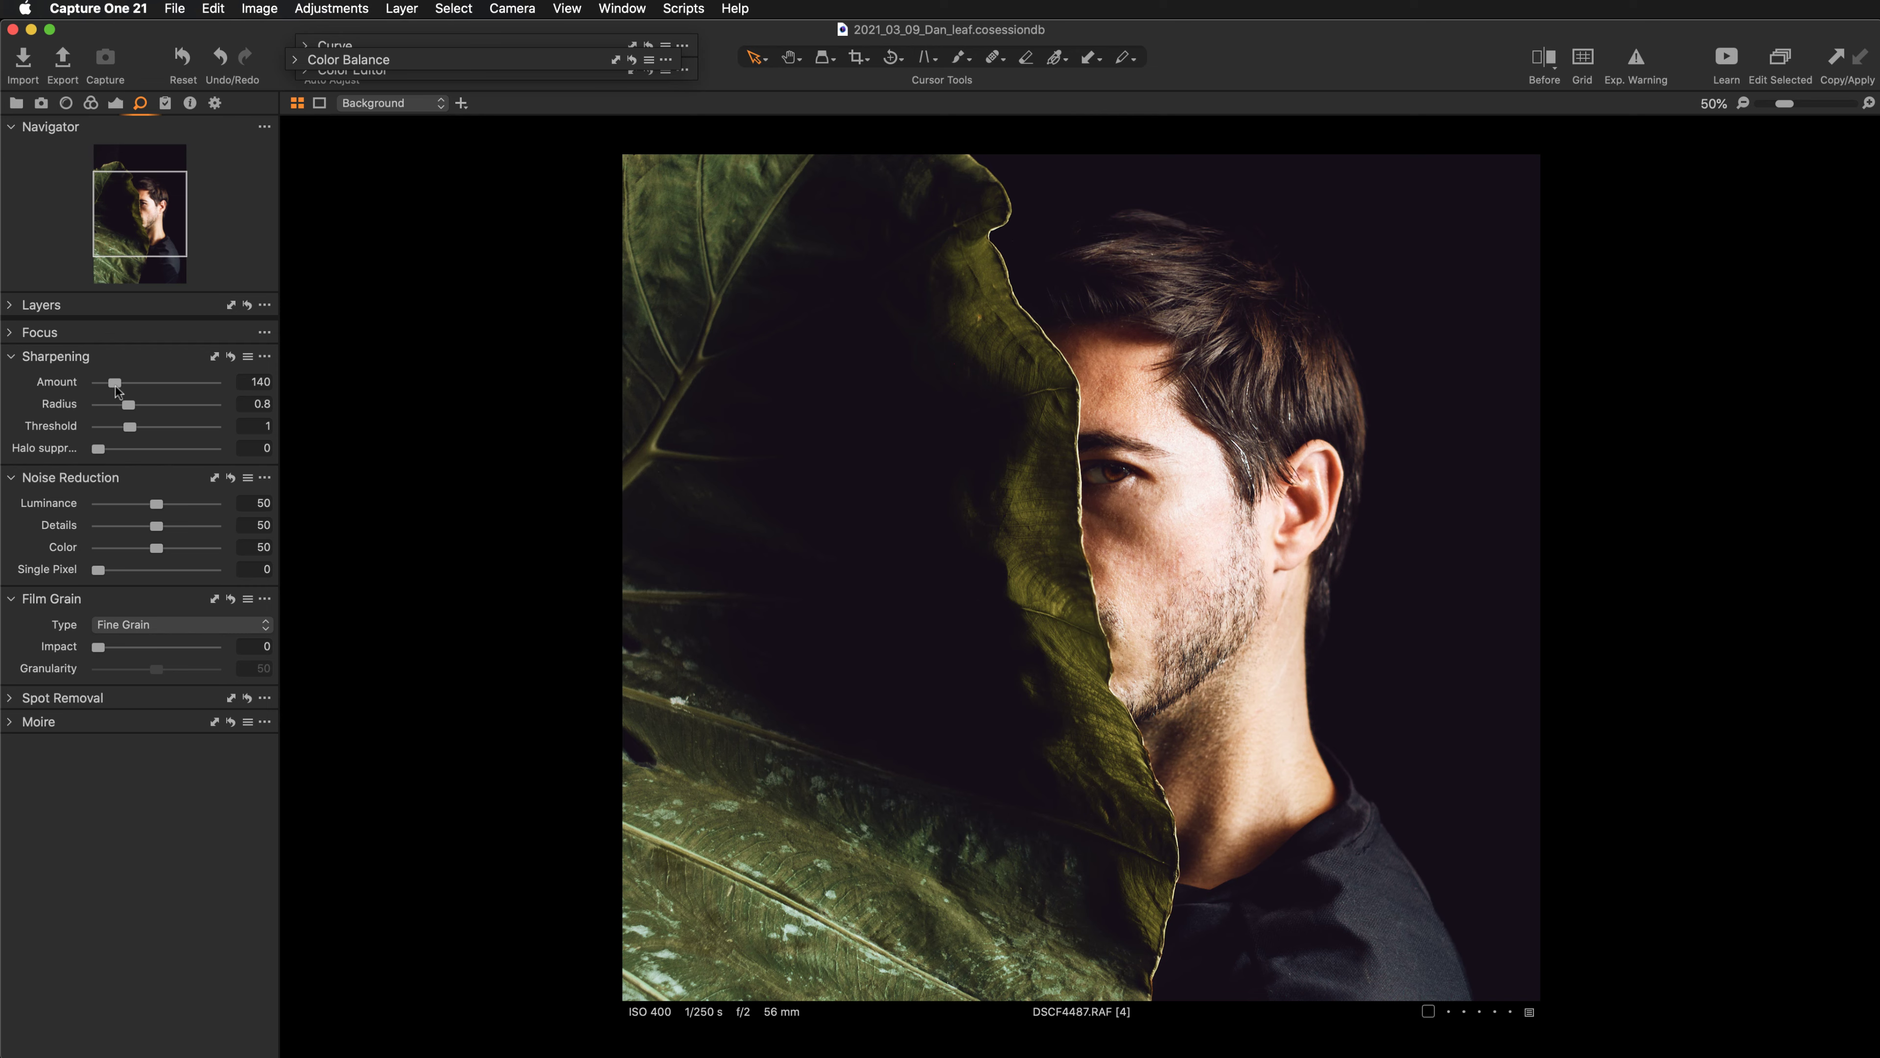
Reselect the clarity layer, keep its opacity at 100, and show its sharpening and noise reduction settings.
left_click(116, 104)
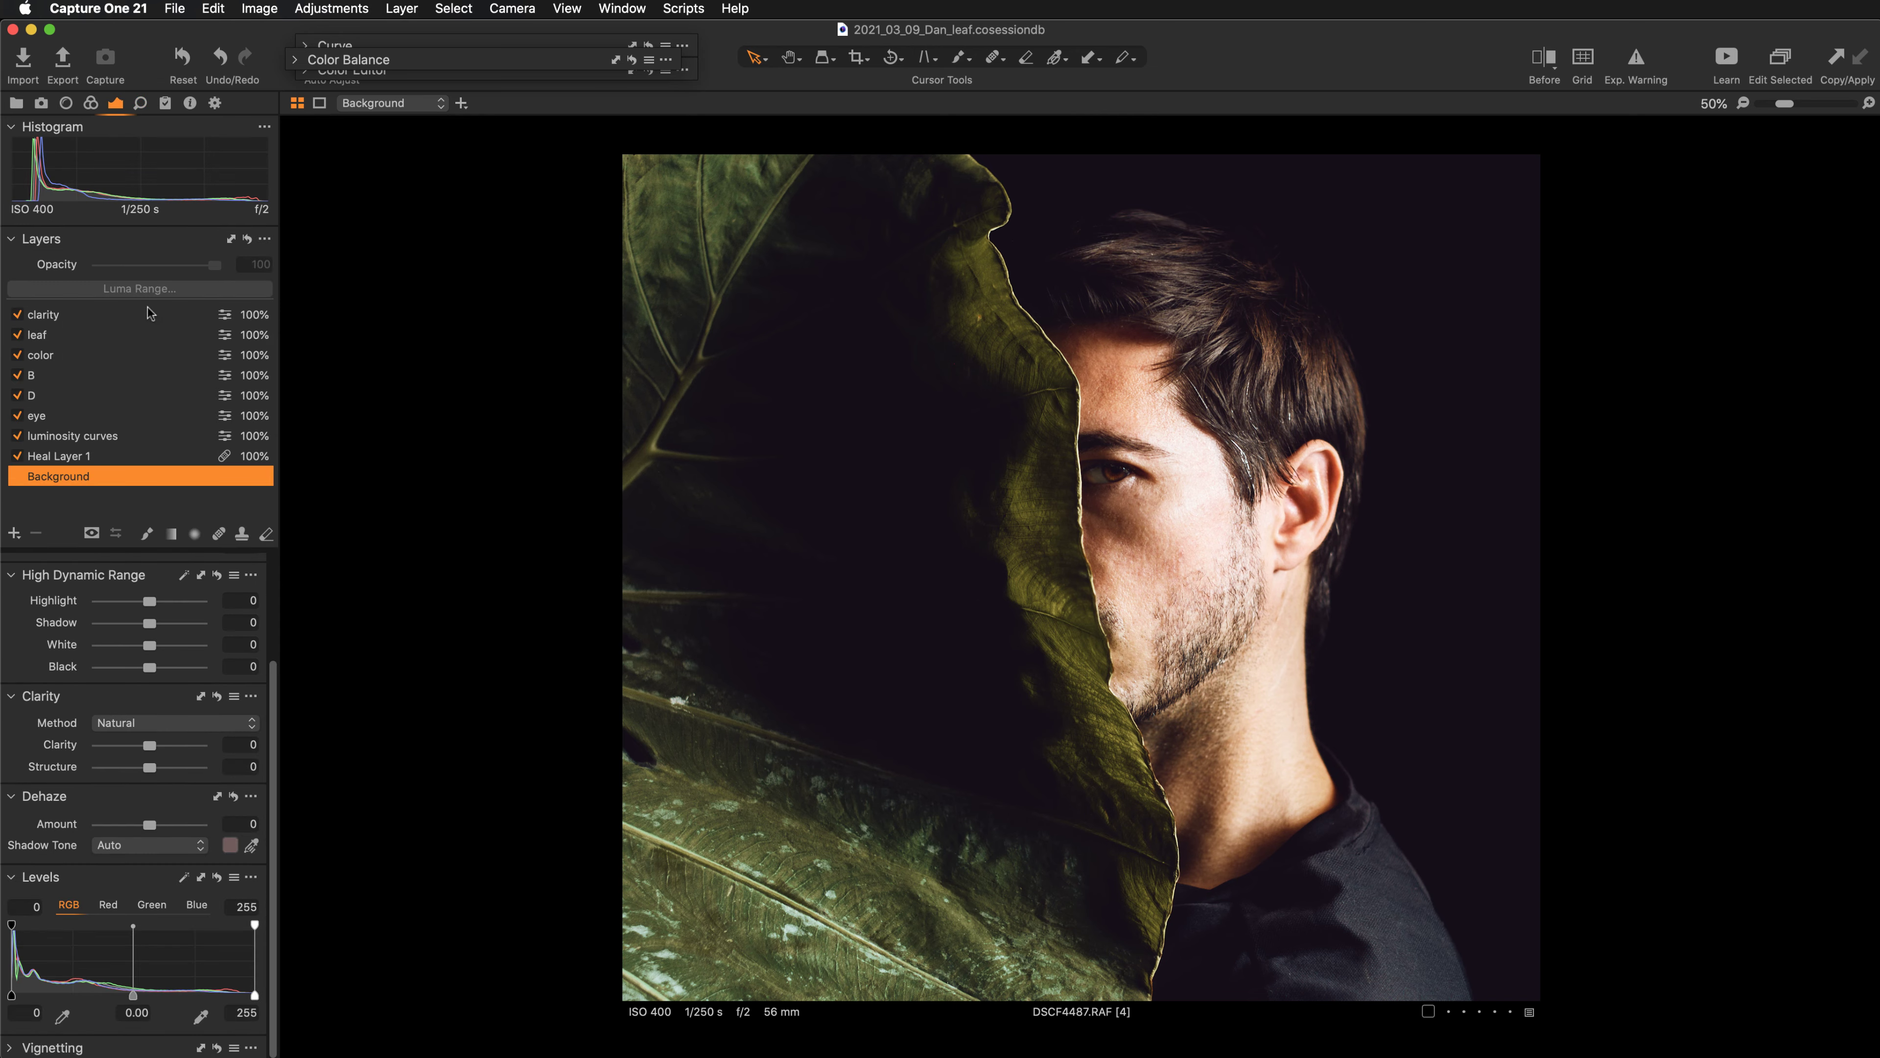
left_click(109, 314)
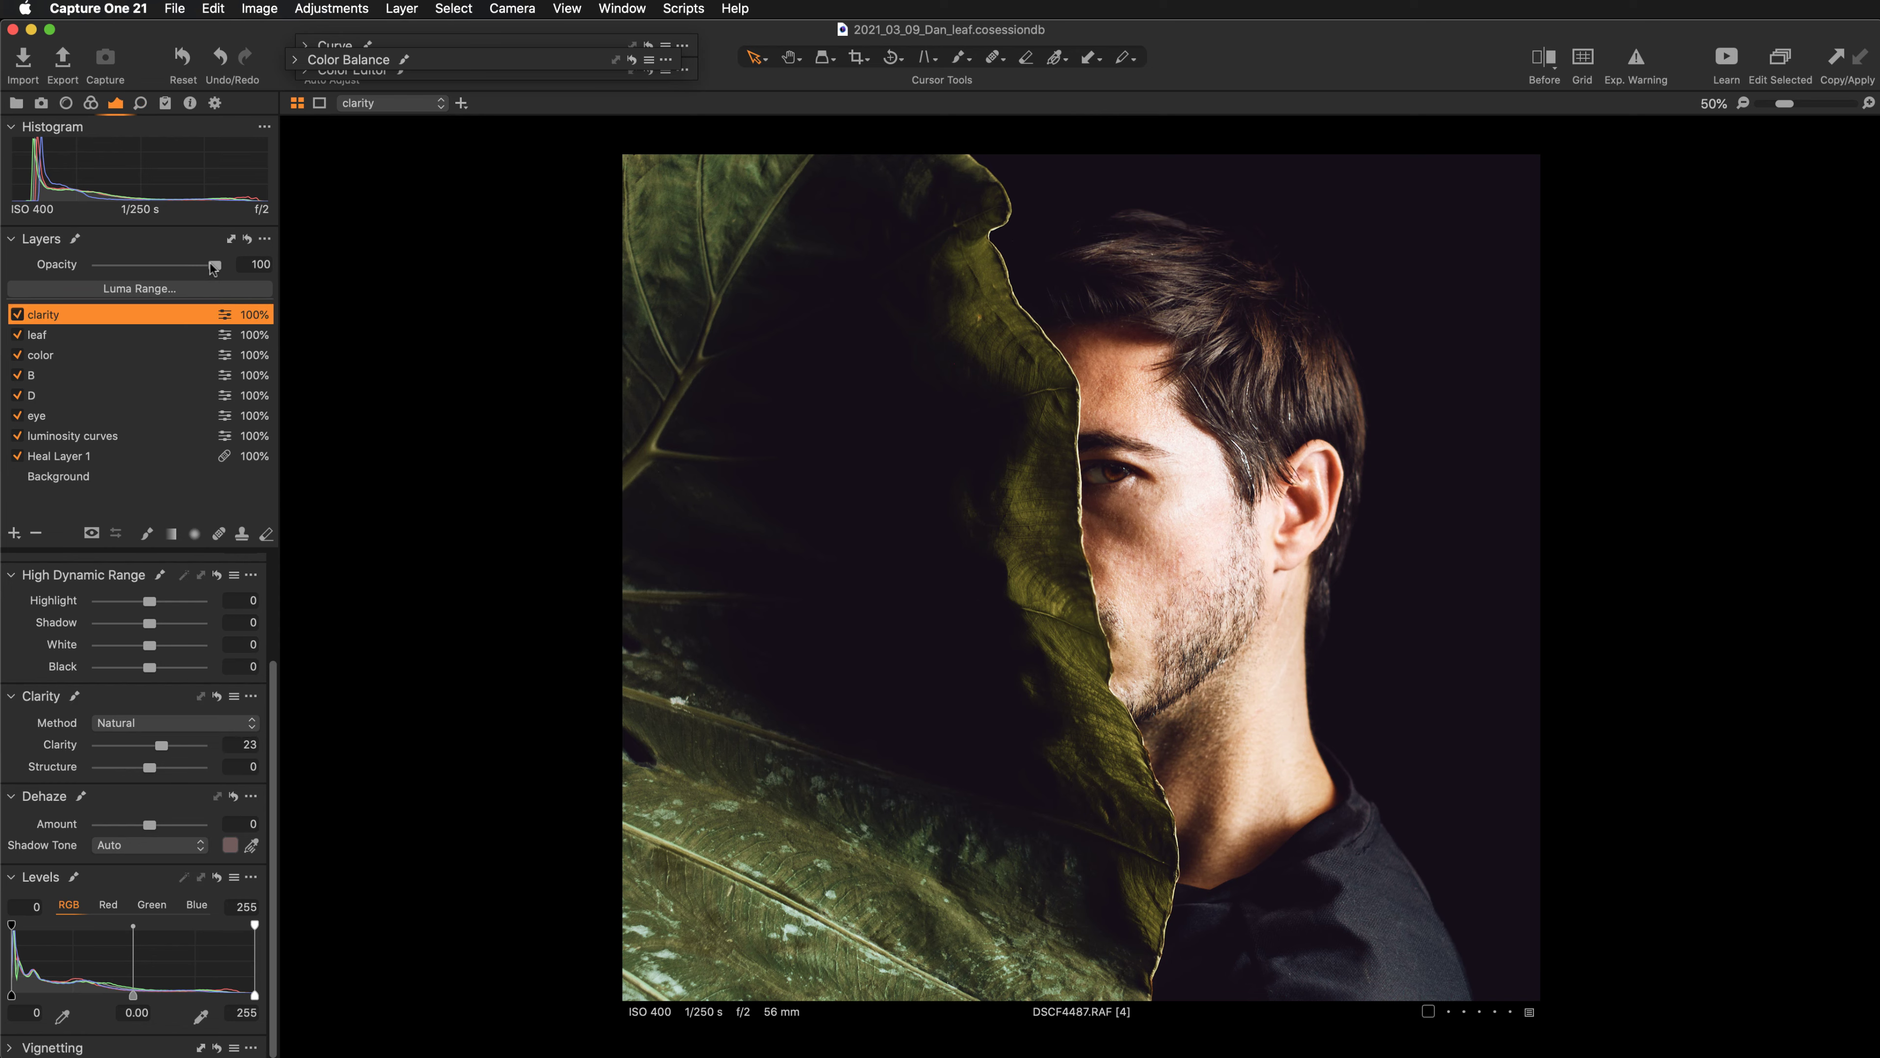
mouse_move(209, 265)
left_mouse_down()
mouse_move(131, 265)
mouse_move(222, 264)
left_mouse_up()
left_click(140, 104)
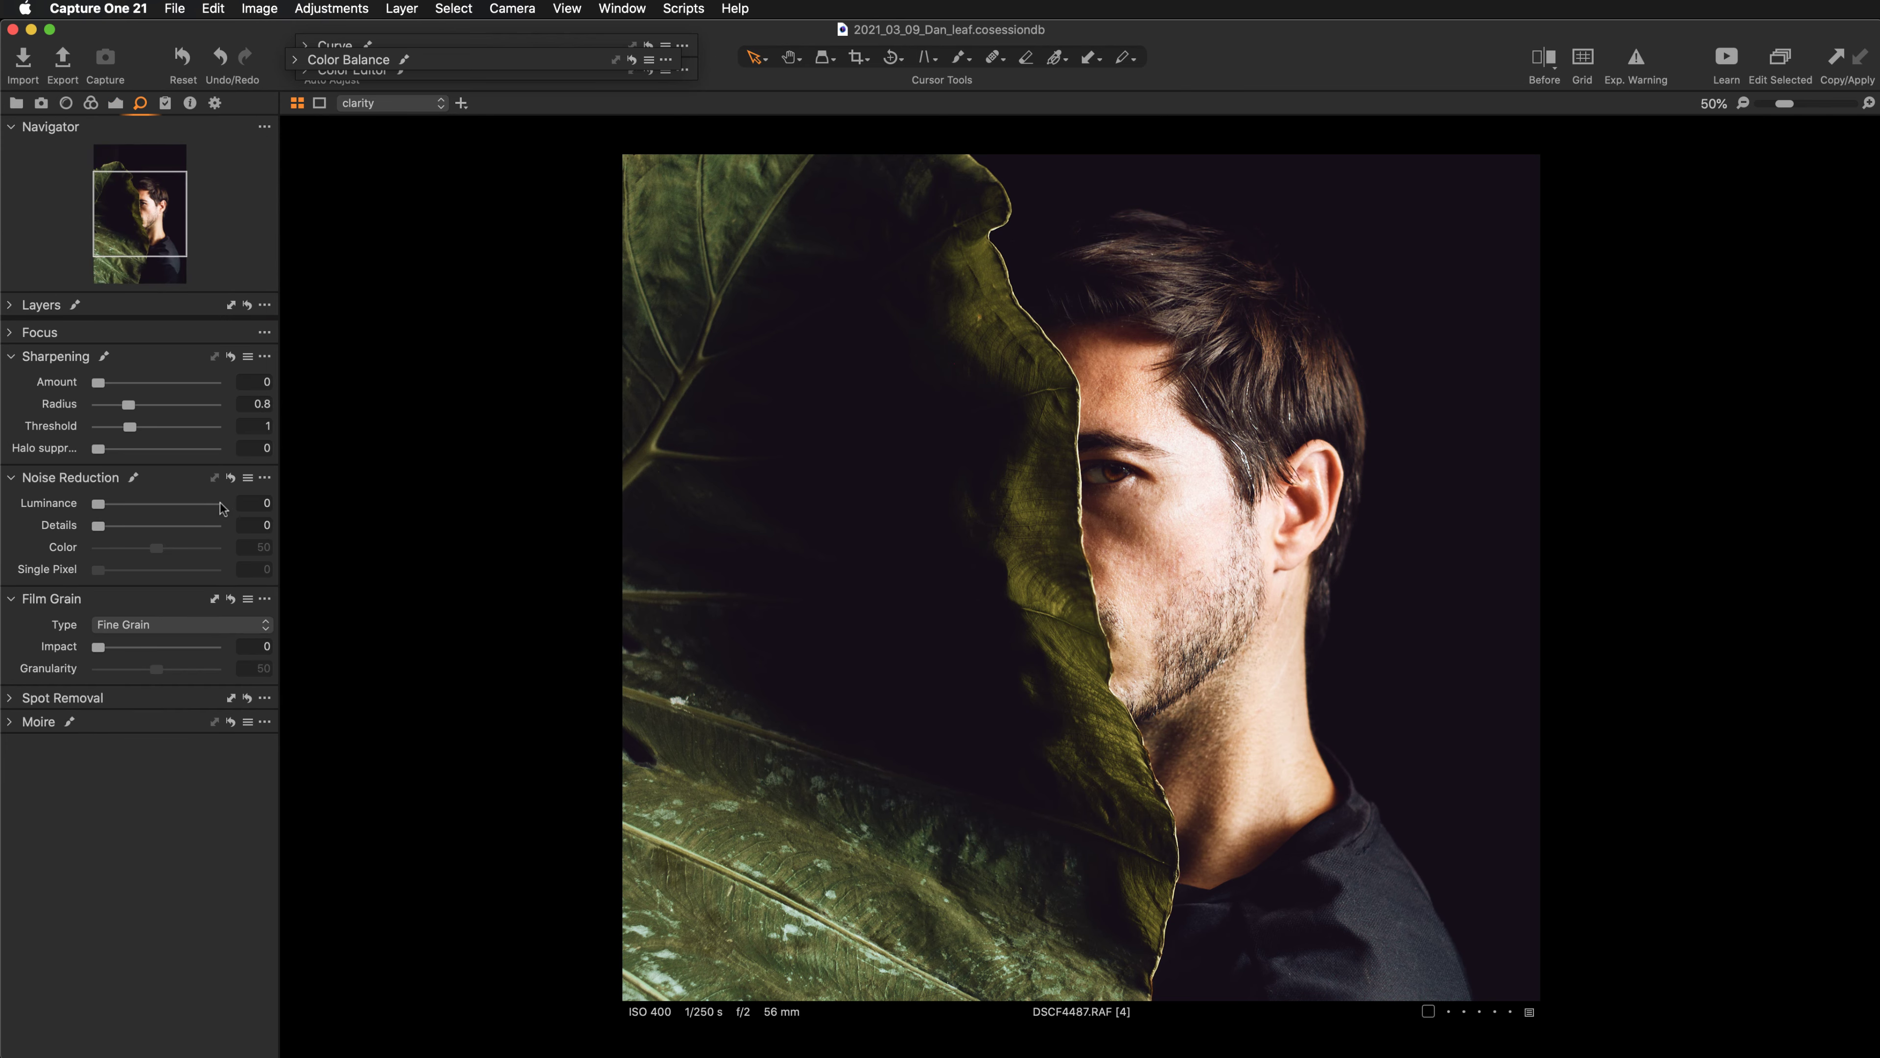
Set the clarity layer's sharpening Amount to 141 and add Silver Rich film grain with an Impact of 31.
key("super+alt+0")
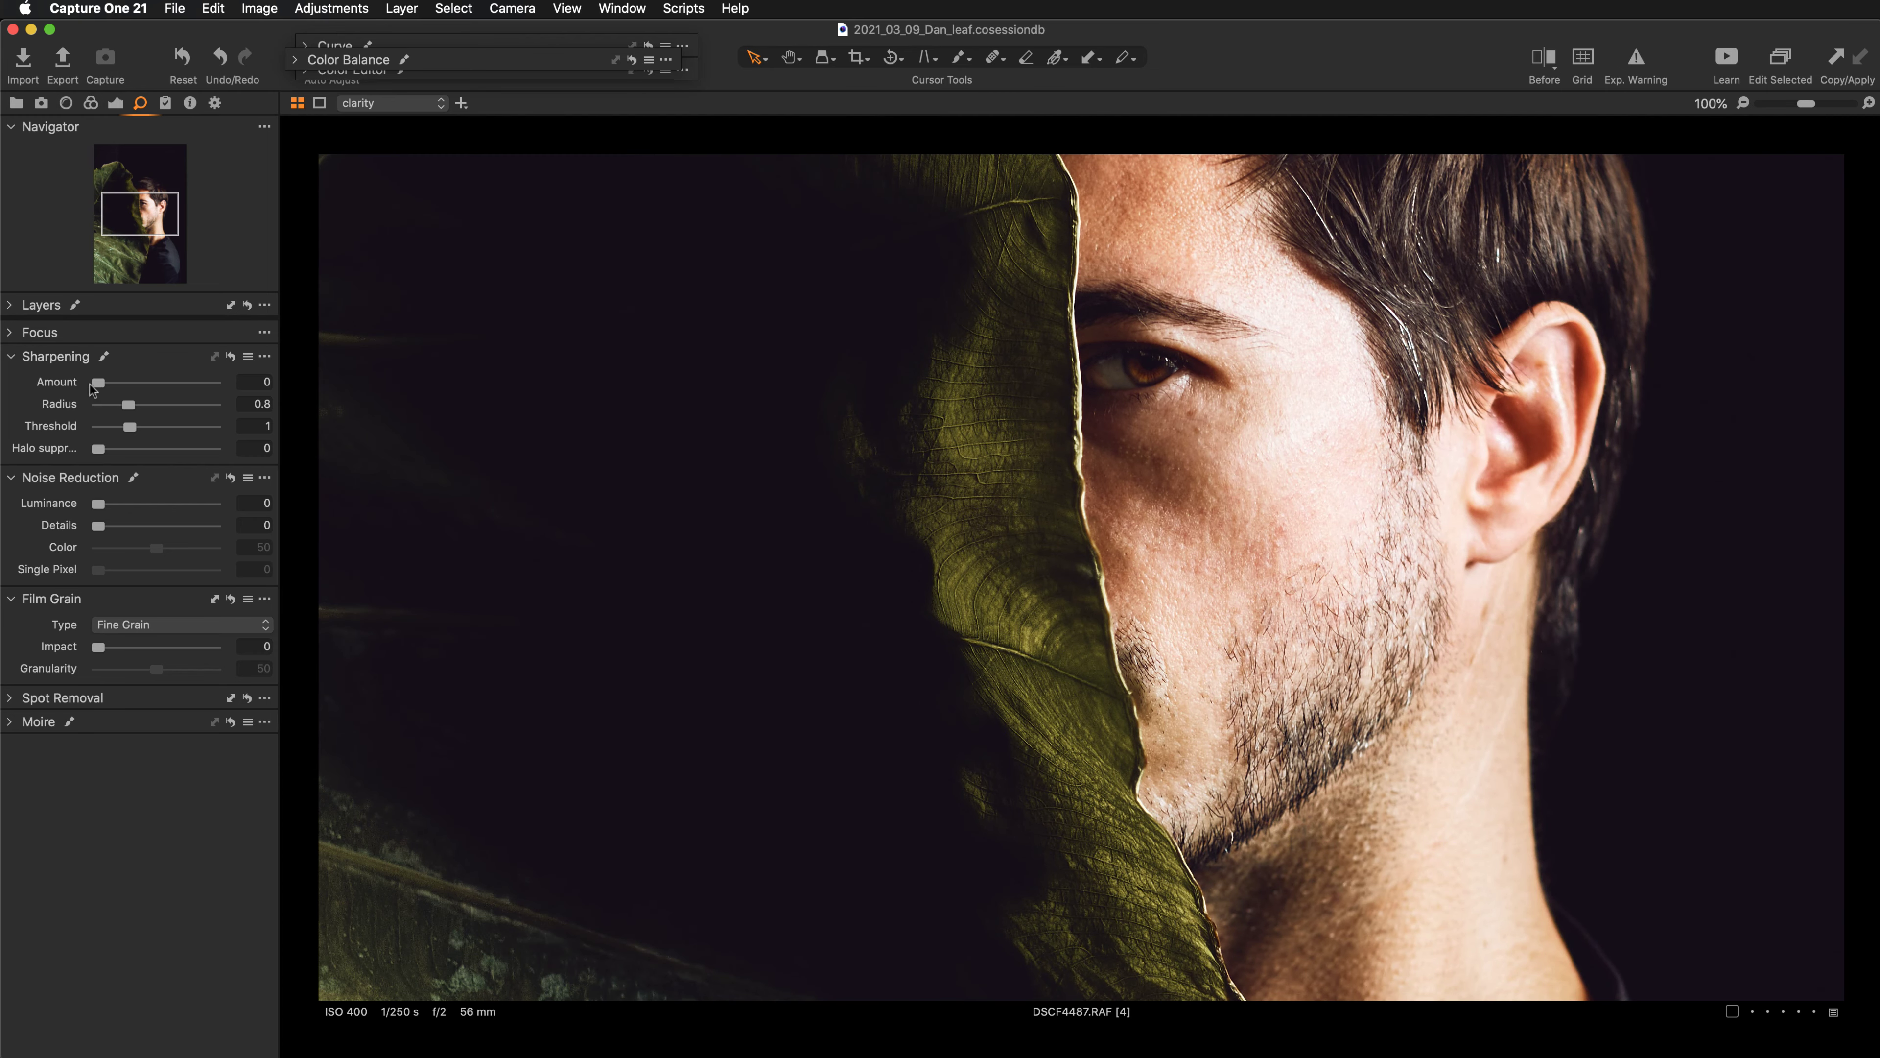
left_click_drag(99, 384, 115, 385)
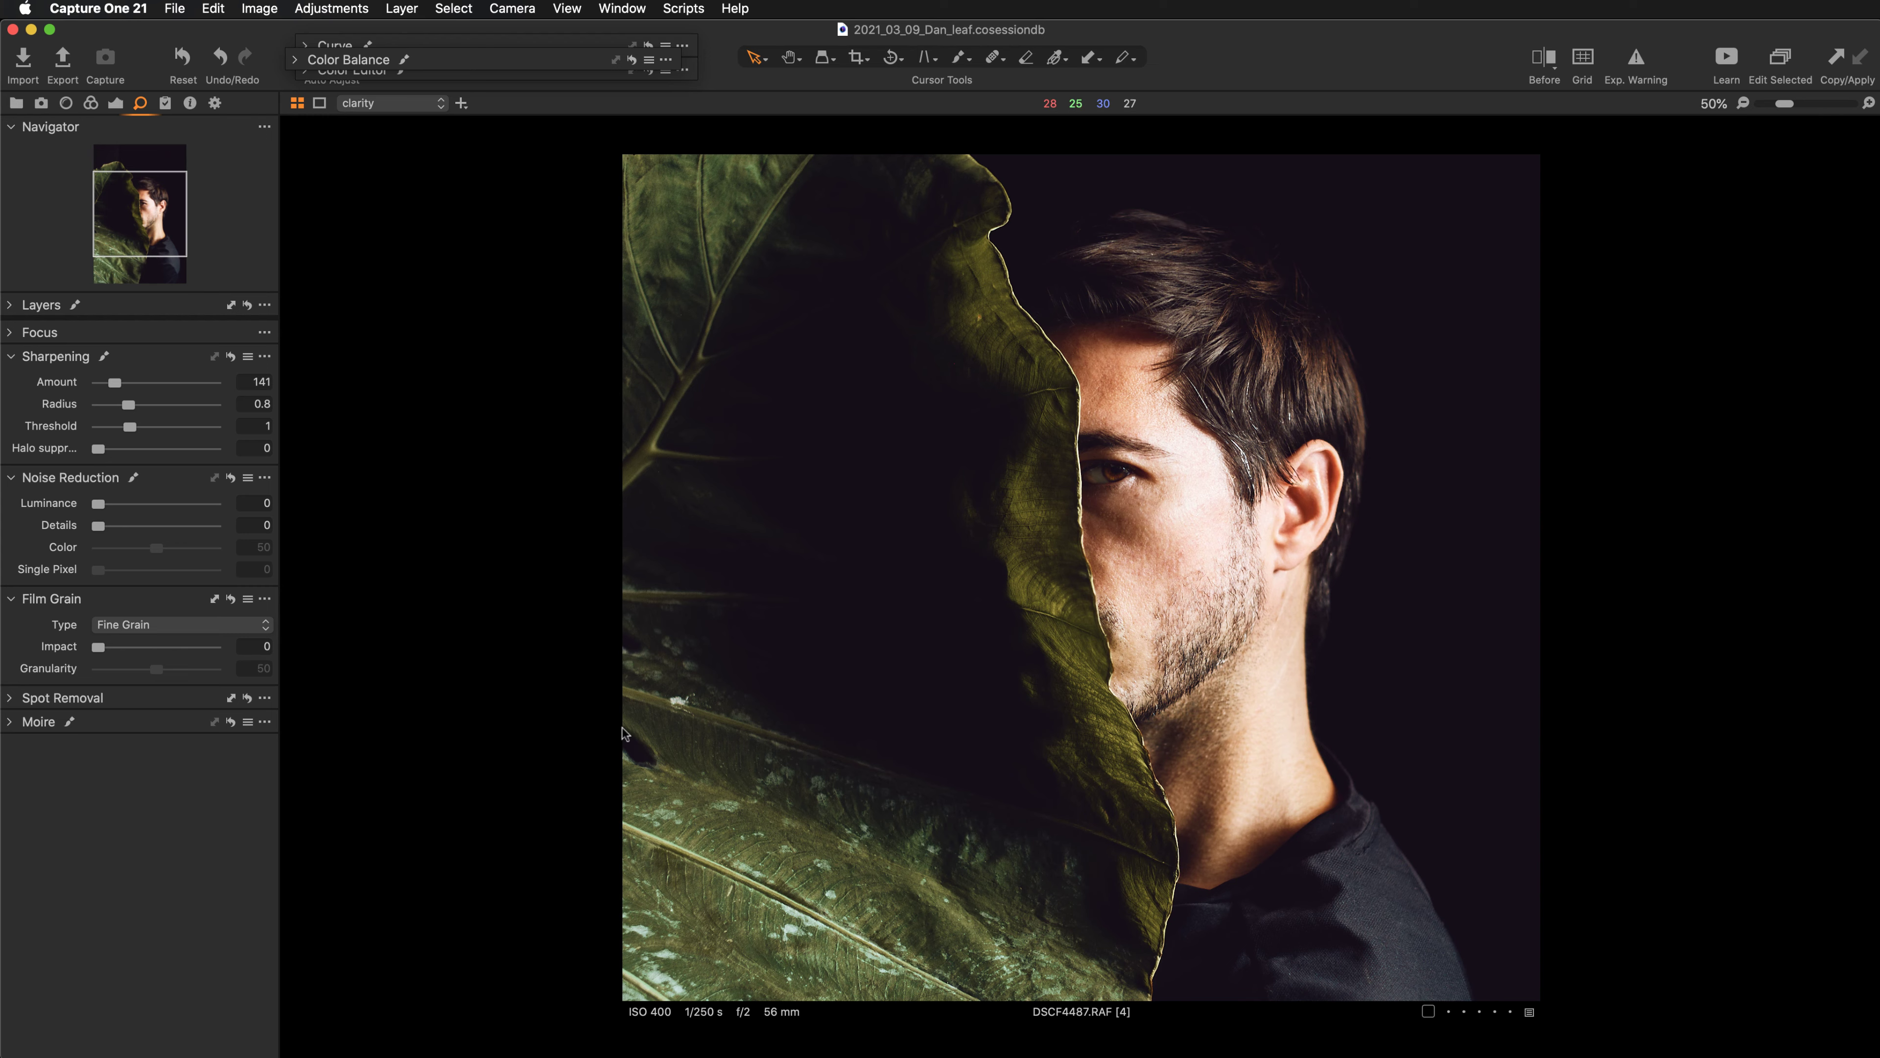
left_click(140, 630)
left_click(146, 642)
key("super+equal")
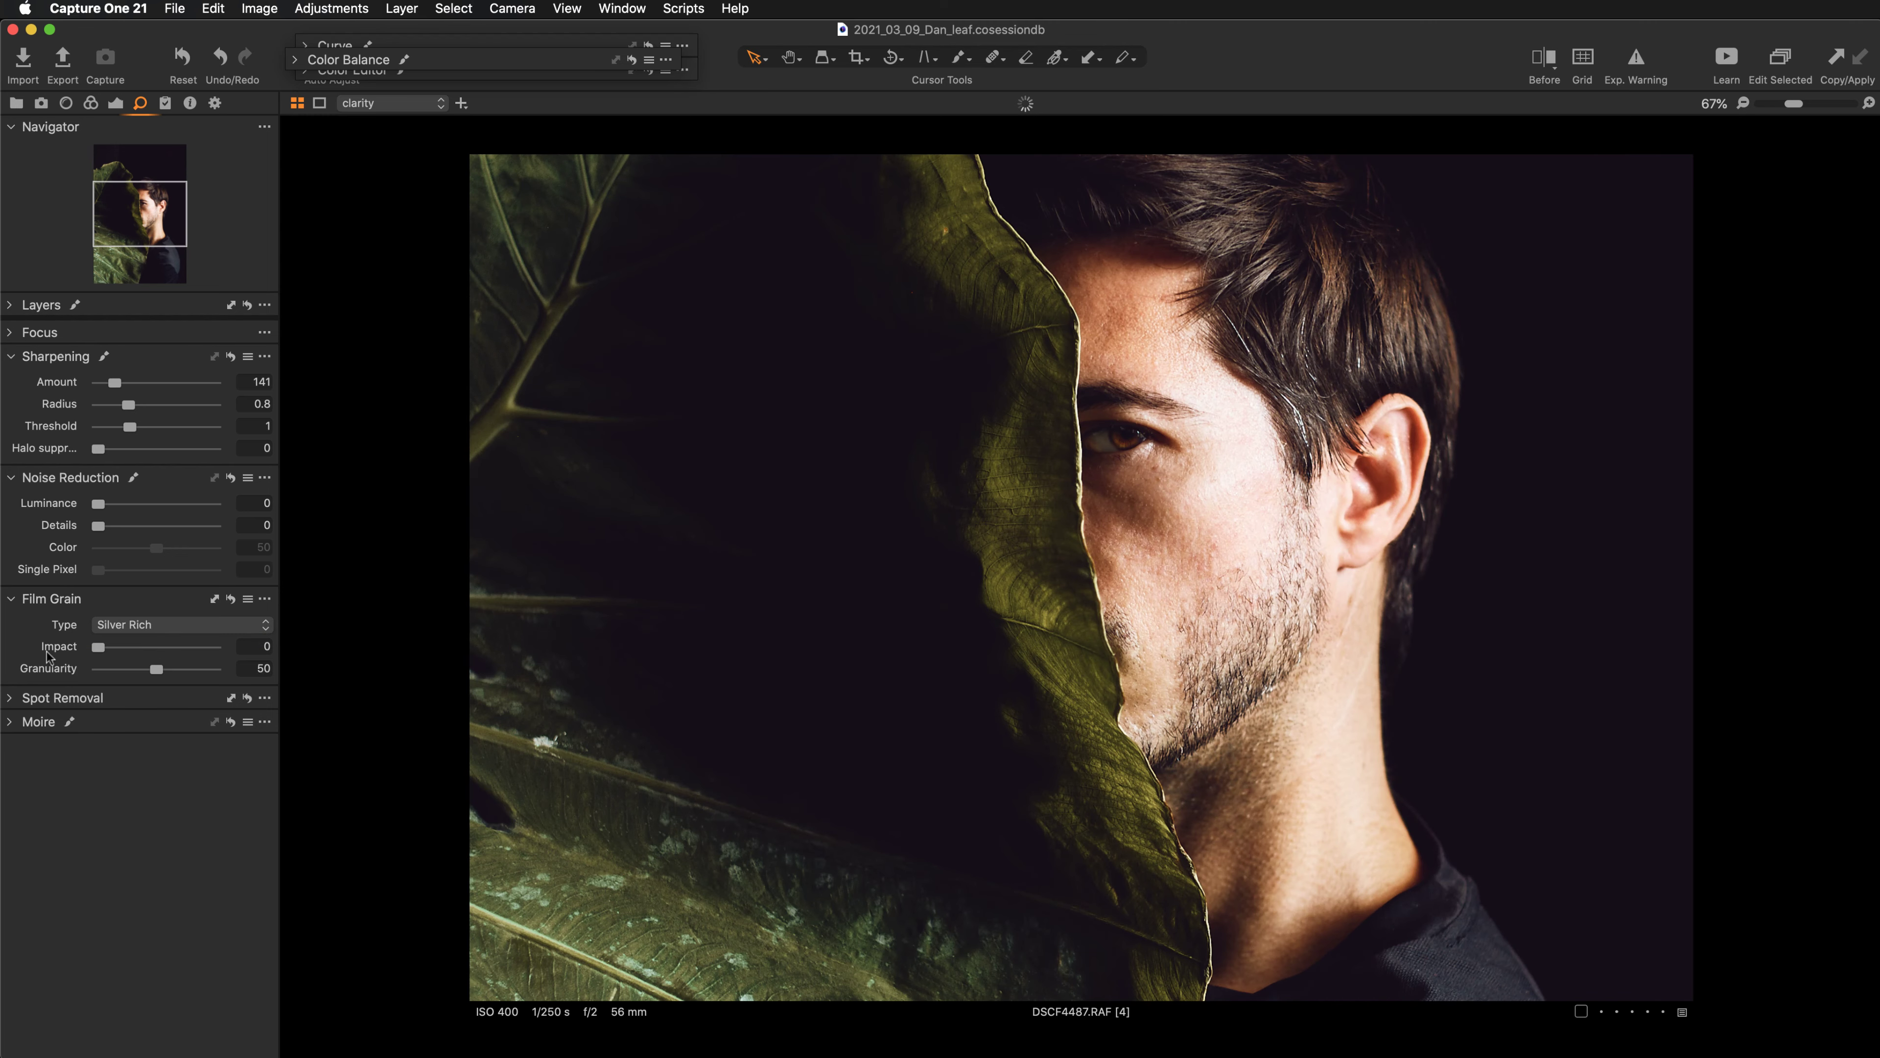
left_click_drag(97, 647, 134, 650)
key("super+0")
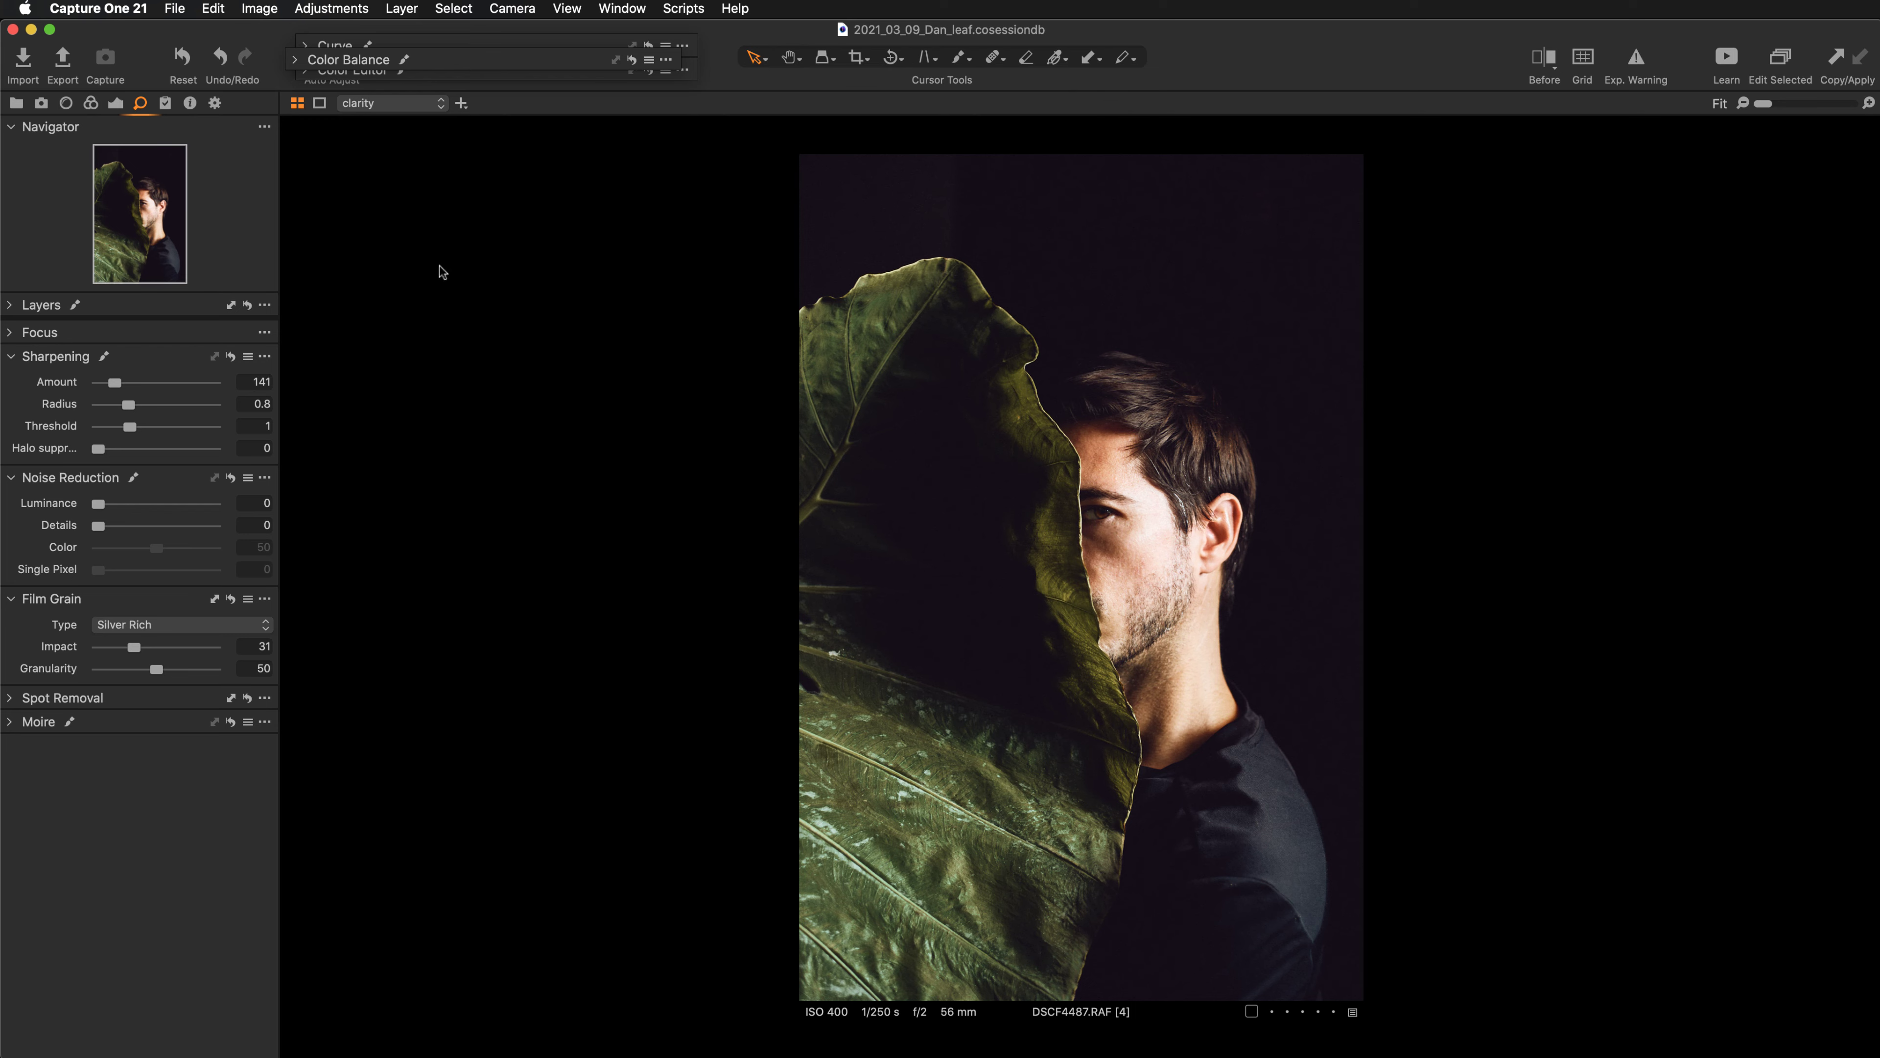
key("super+equal")
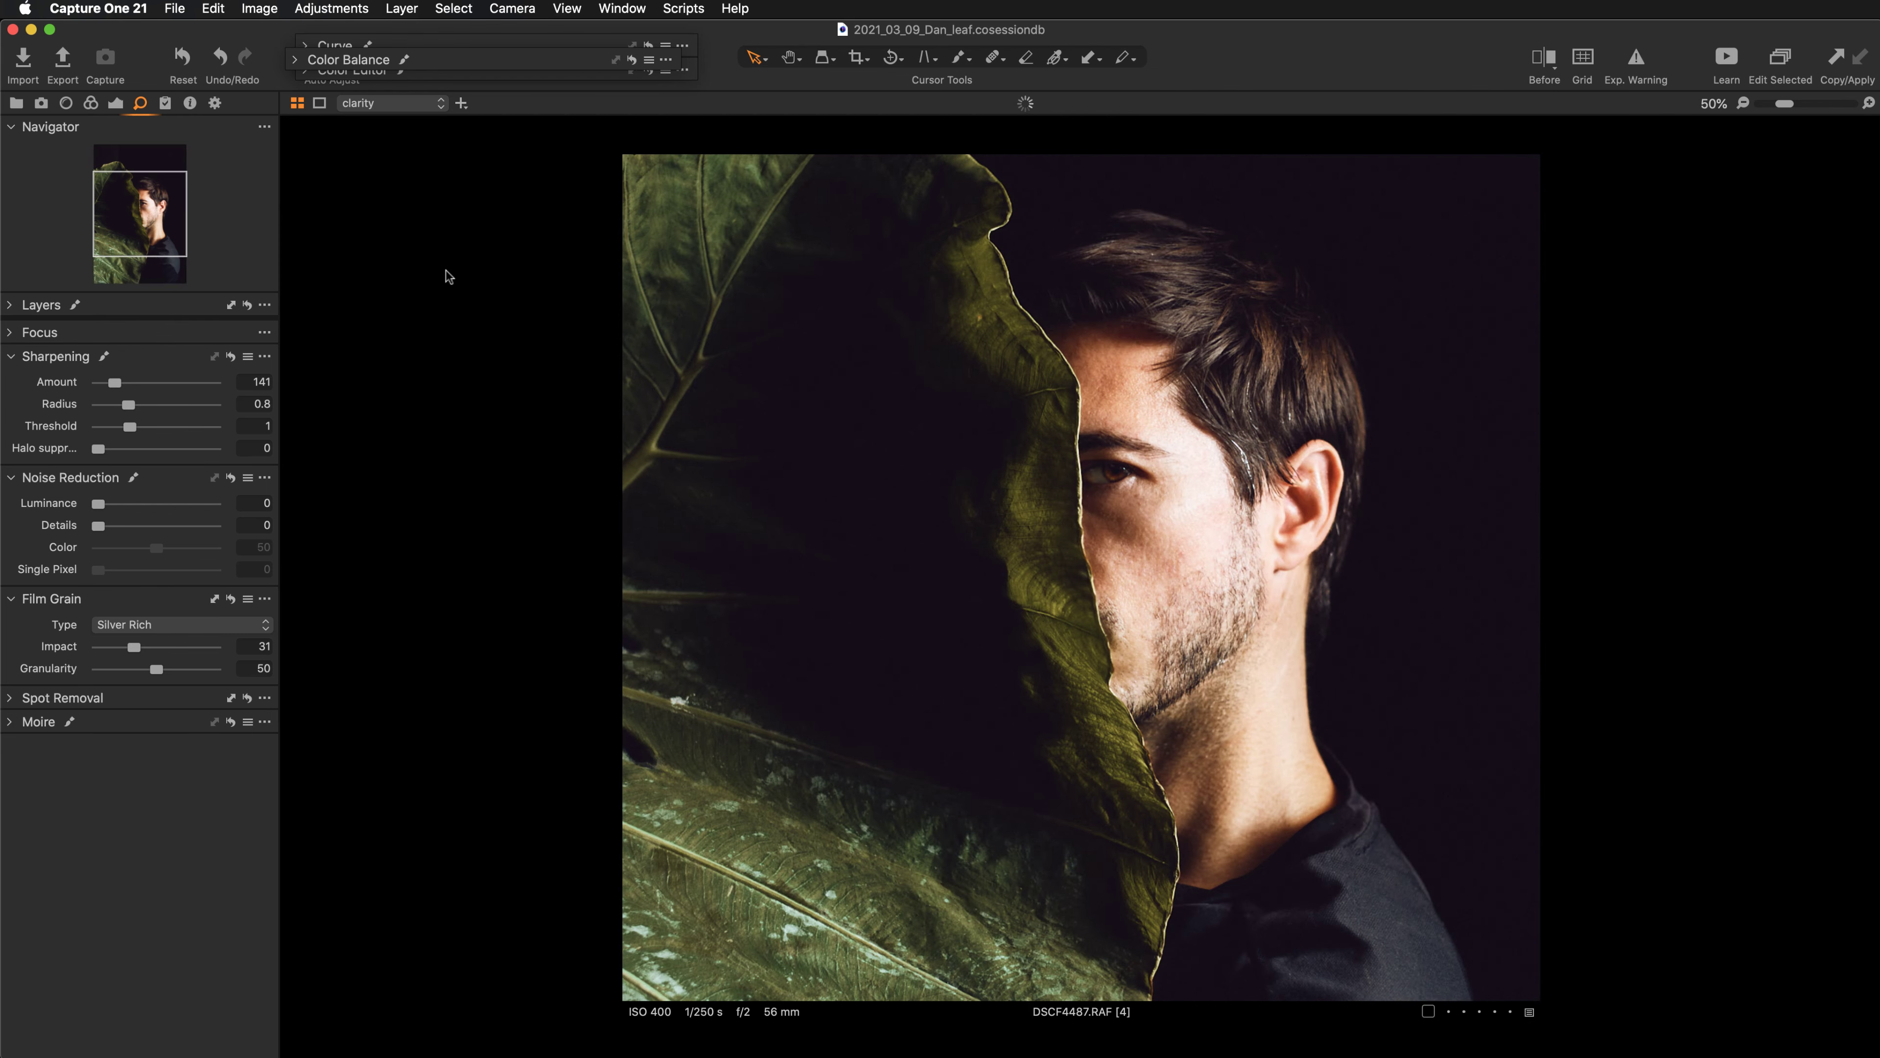
Set the eye layer's High Dynamic Range Shadow to 52 and compare the photo with the layer off and on.
left_click(116, 103)
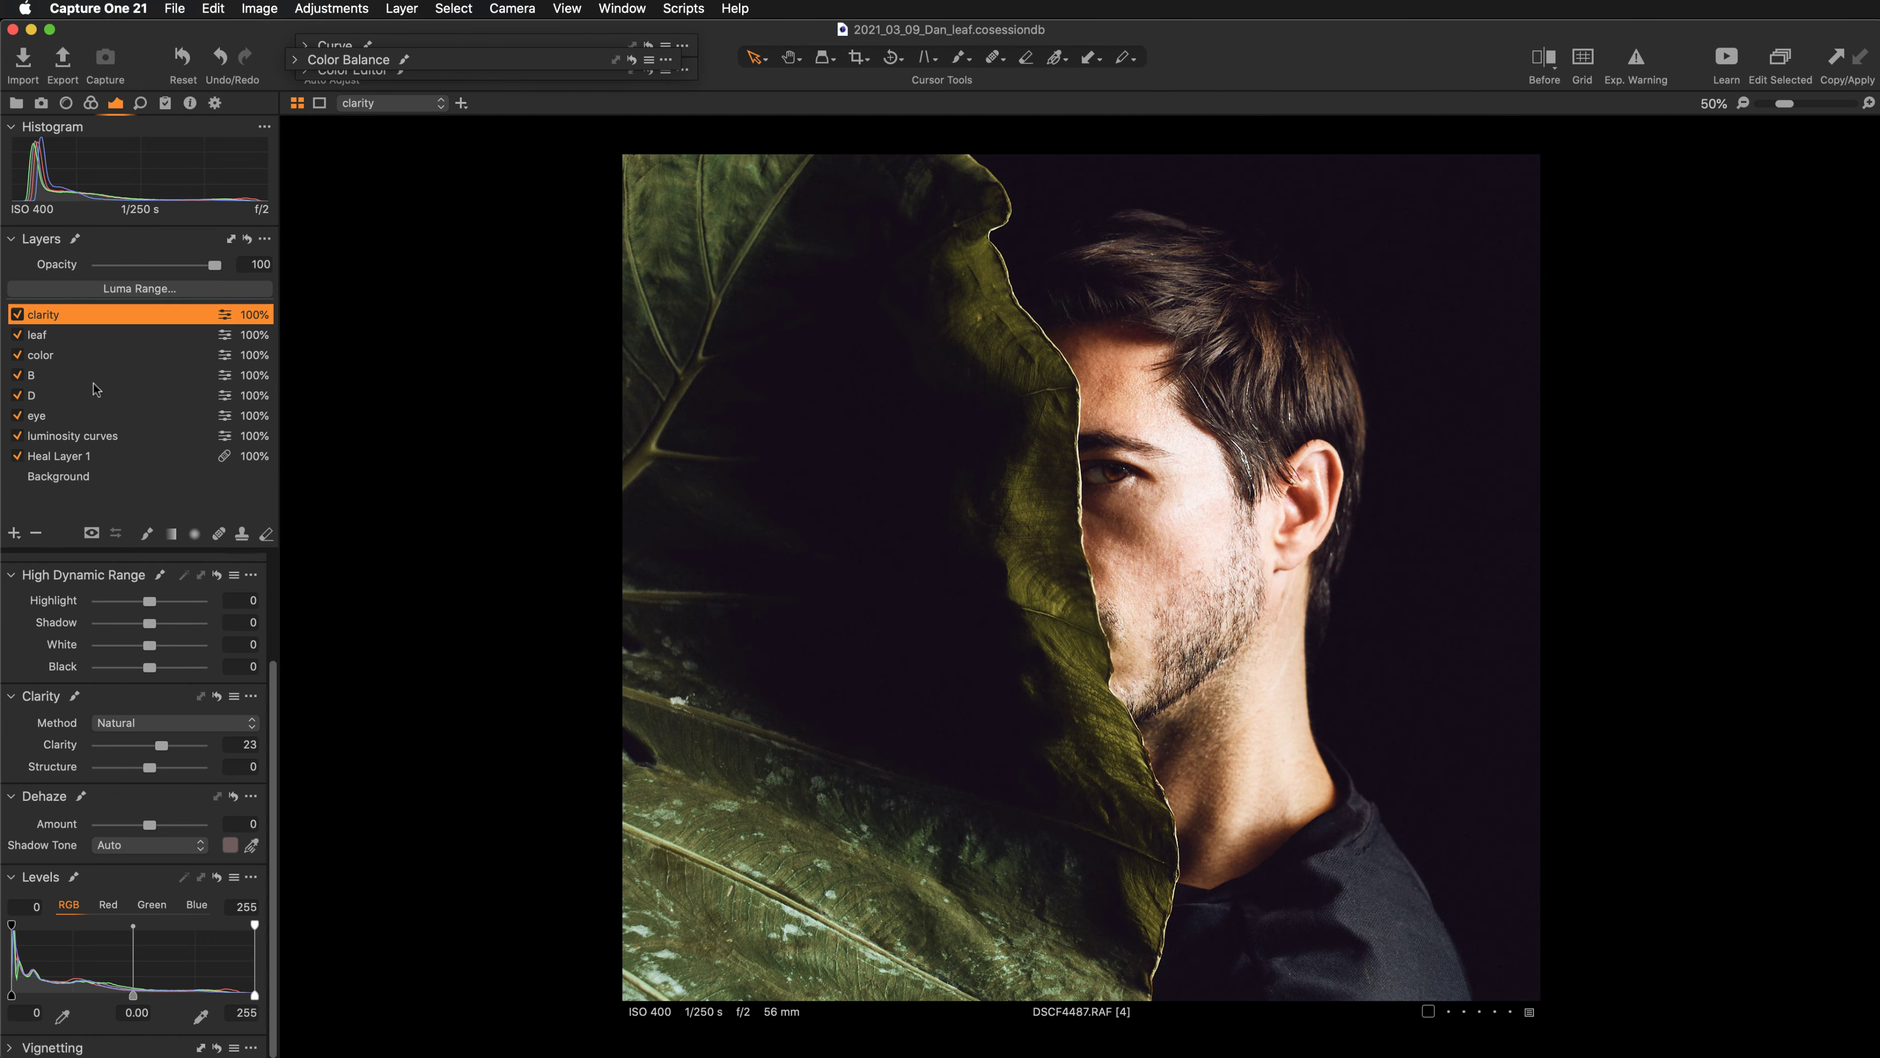
left_click(61, 416)
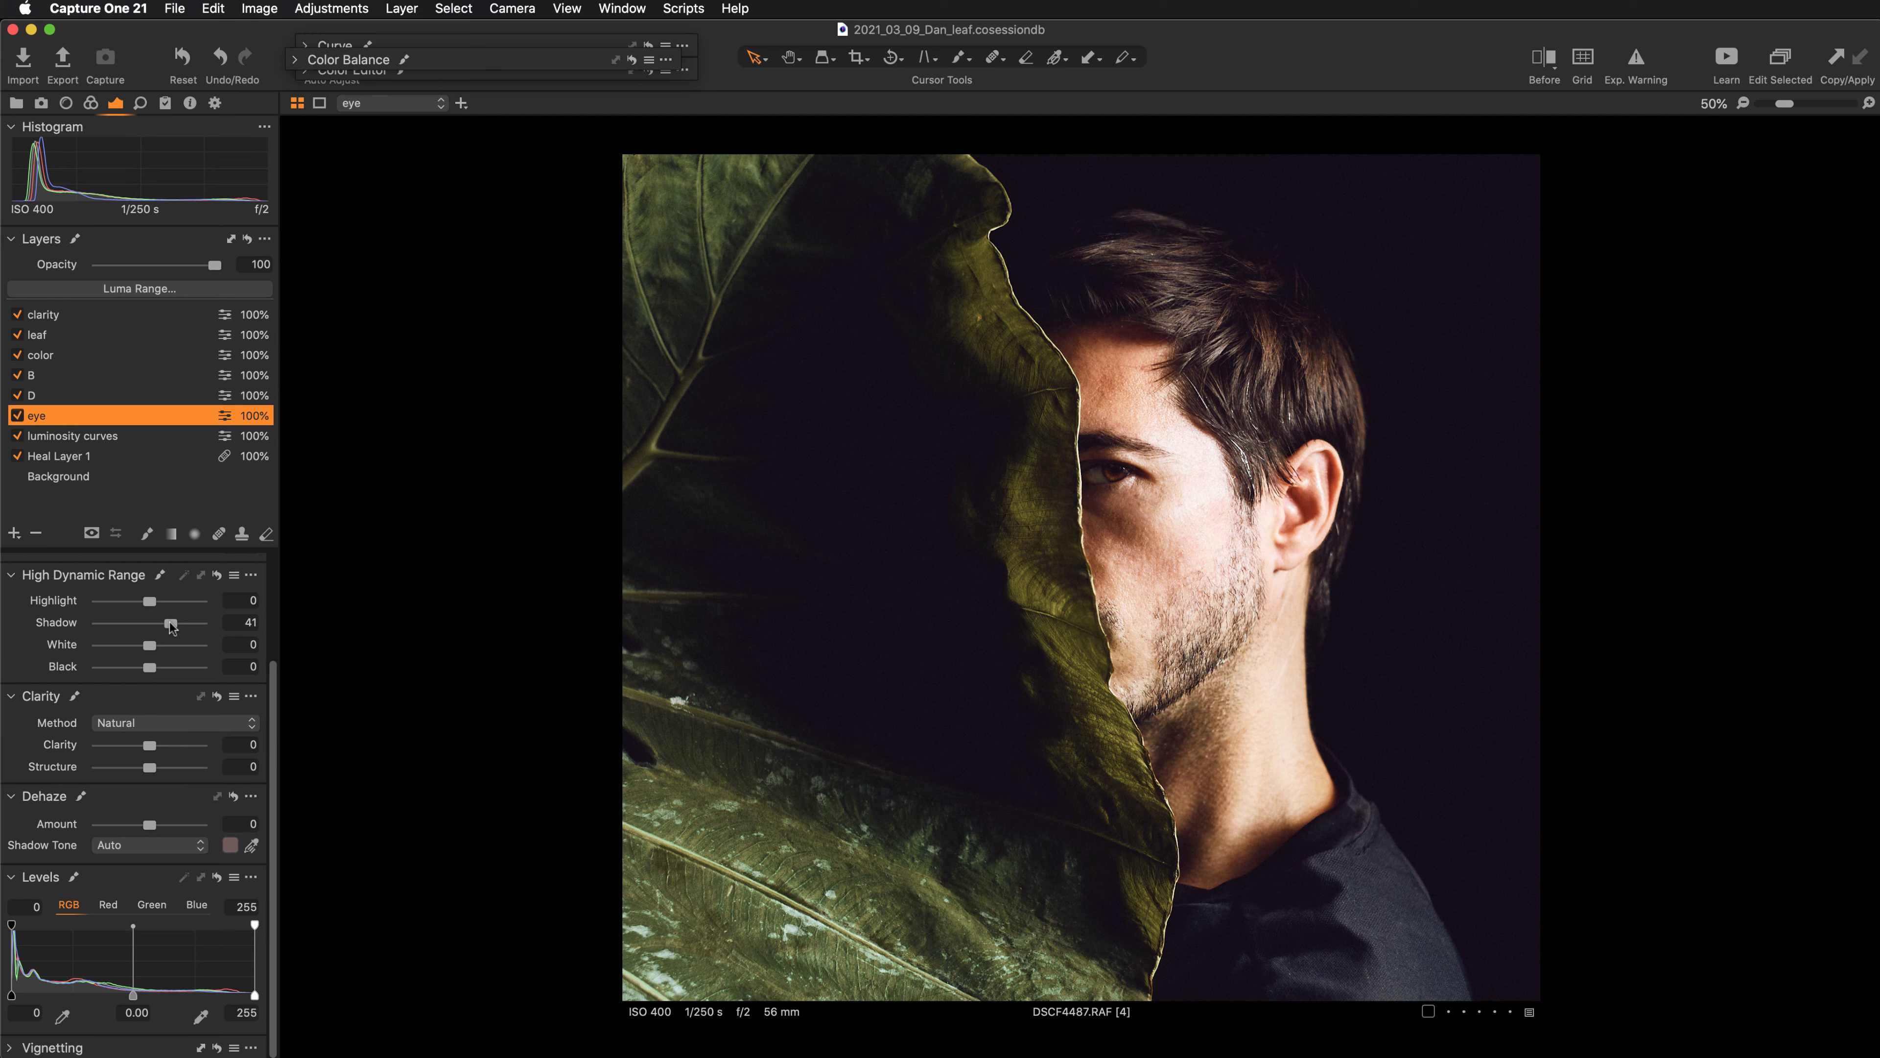
left_click_drag(169, 623, 176, 622)
left_click(17, 415)
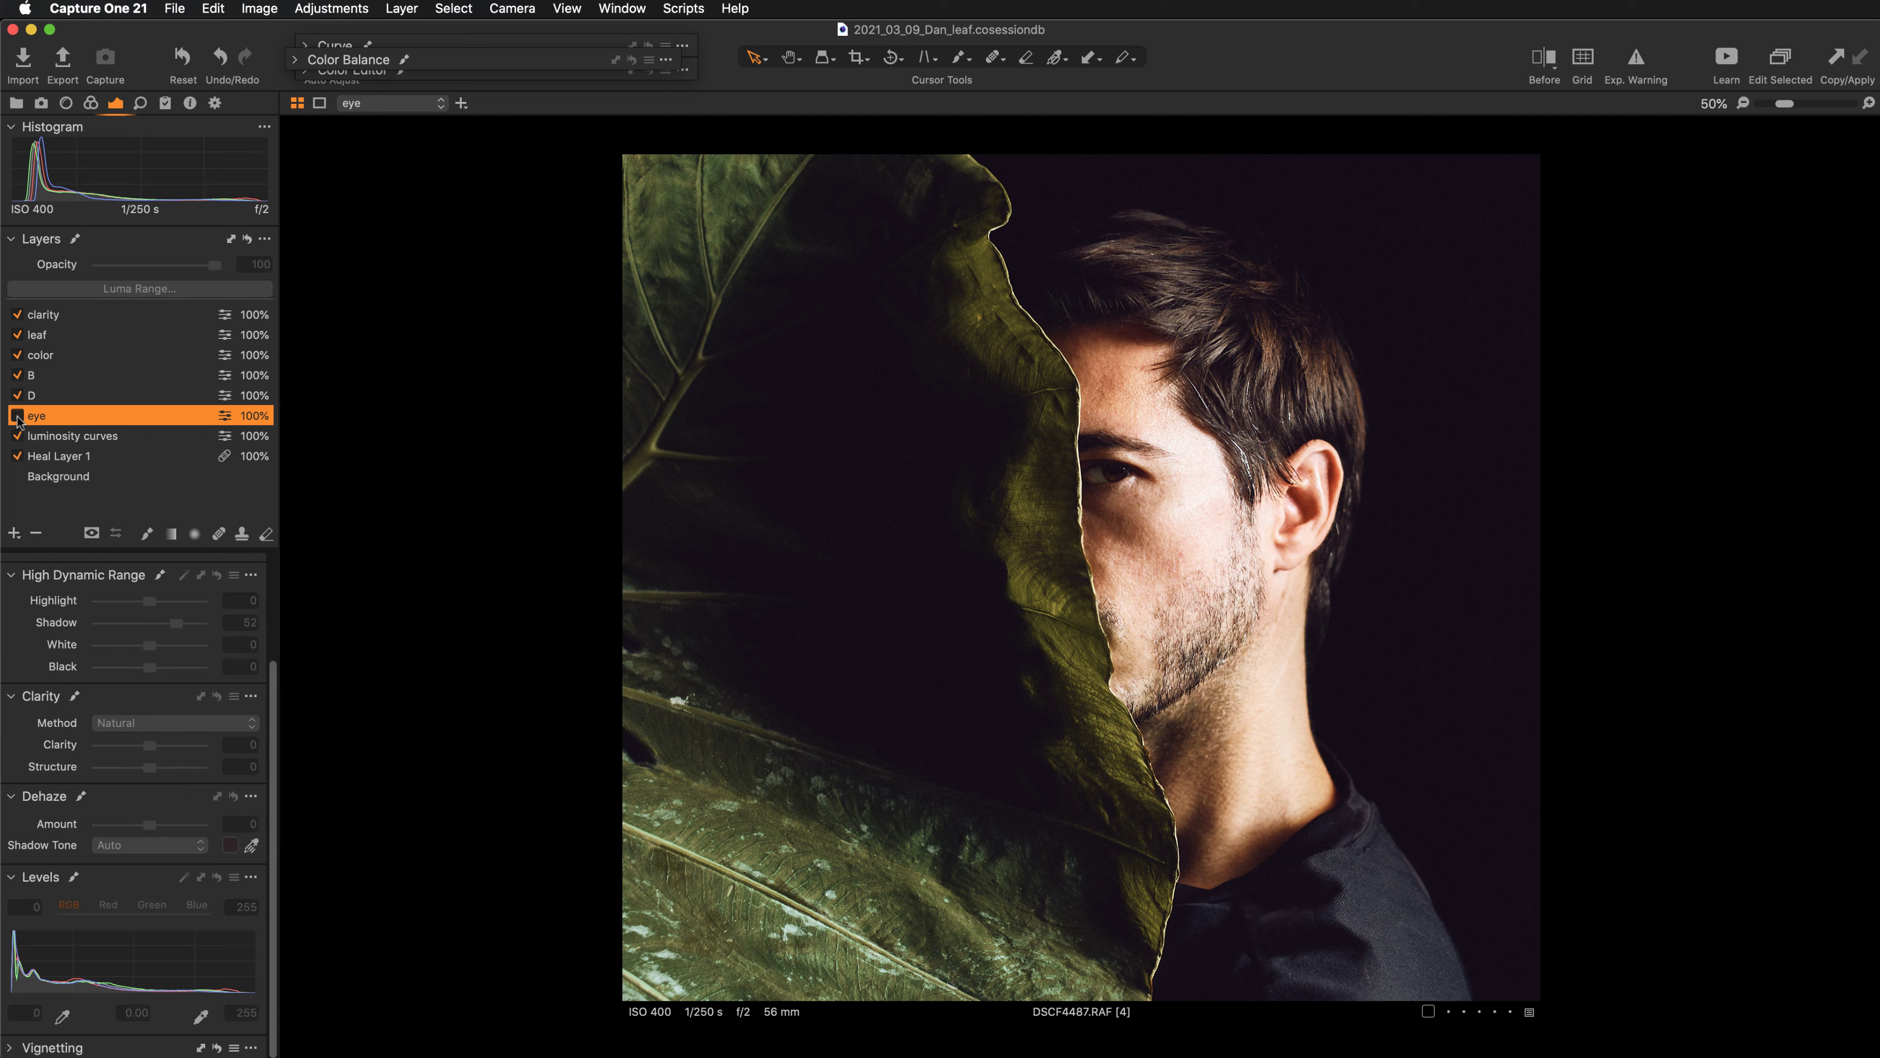
left_click(17, 416)
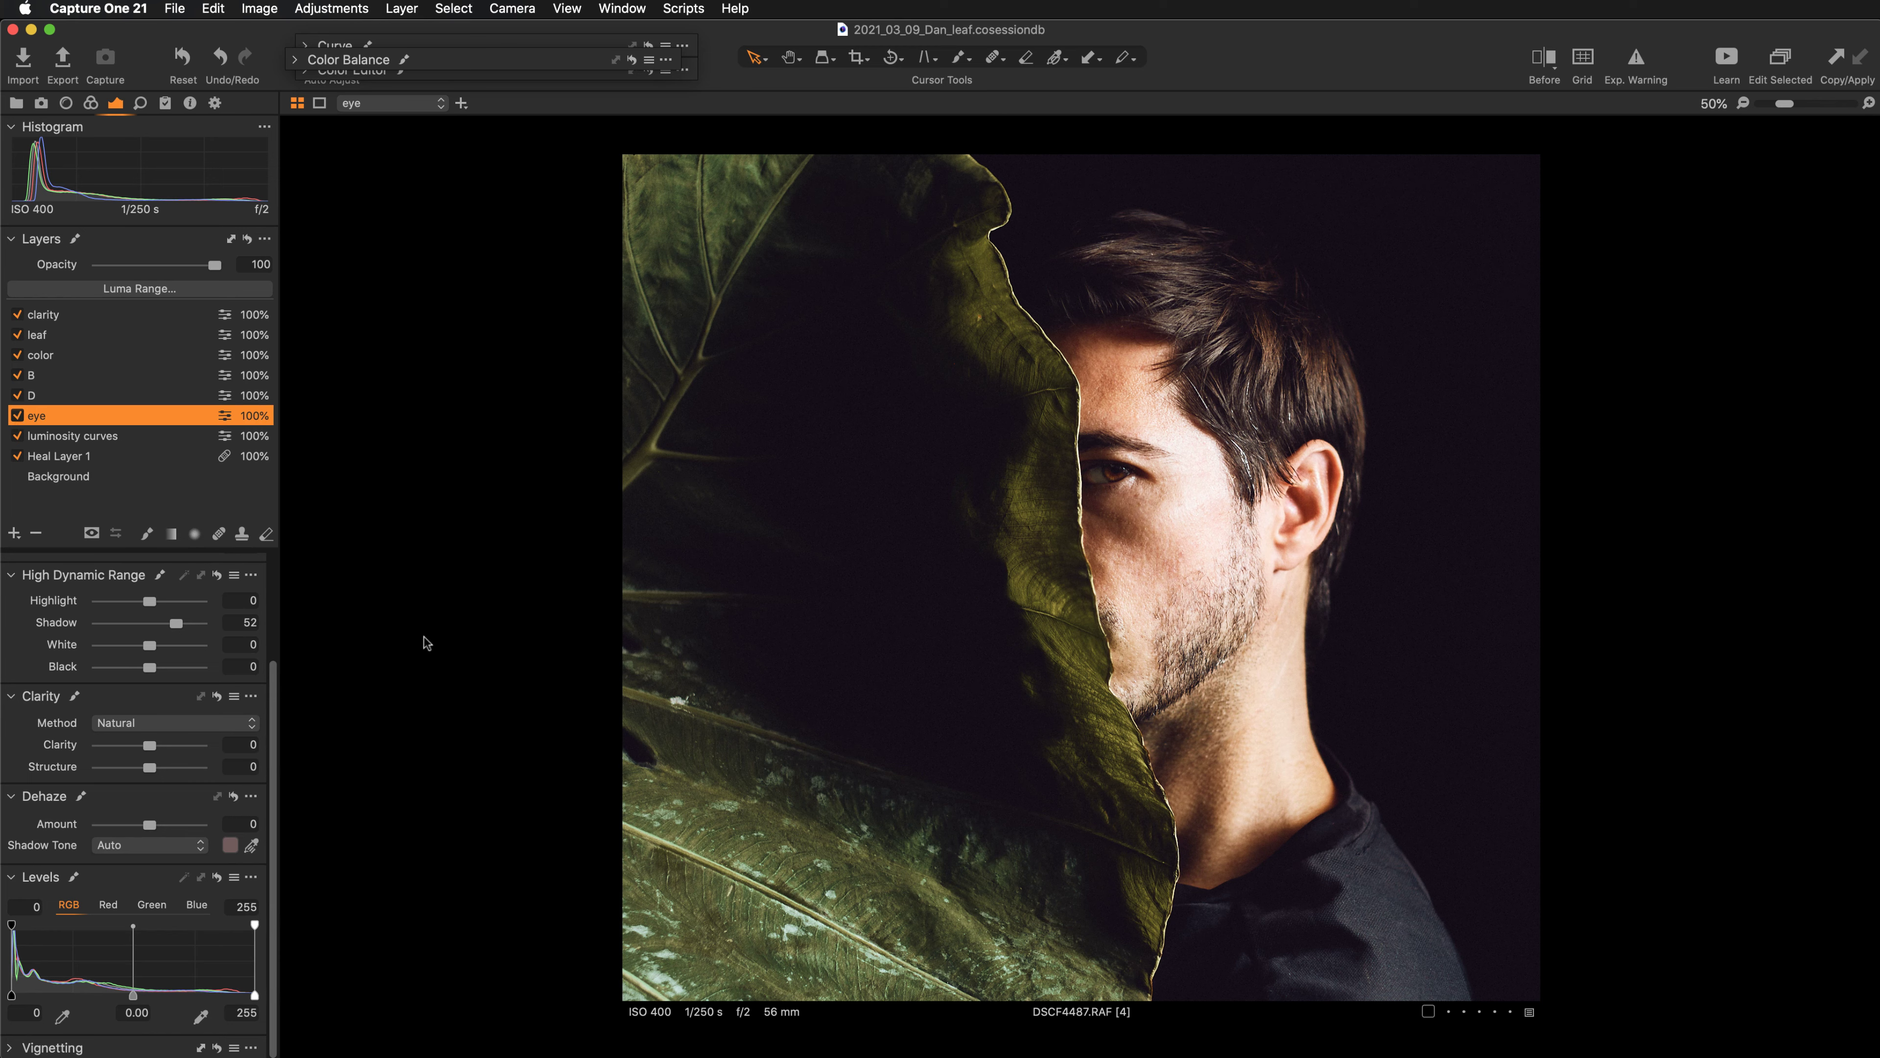
key("super+0")
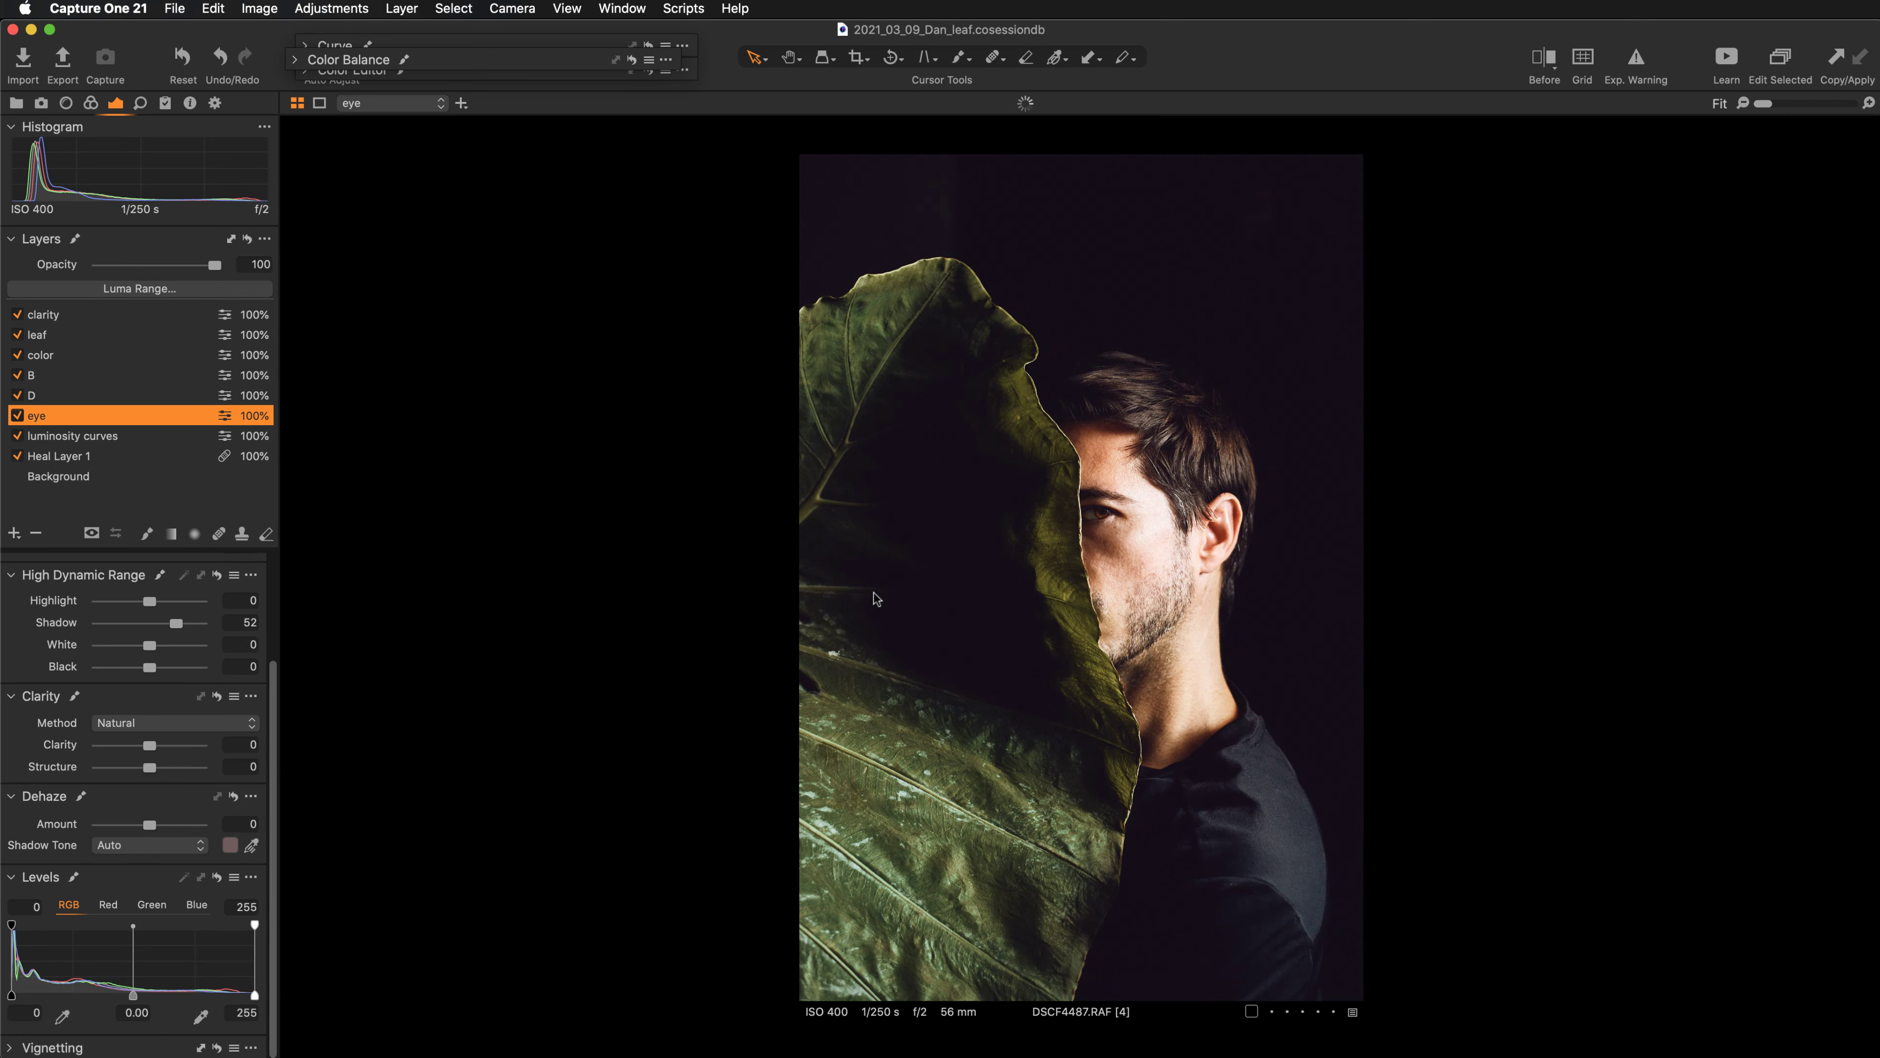
Create a filled adjustment layer above the clarity layer and name it "vignette".
left_click(79, 315)
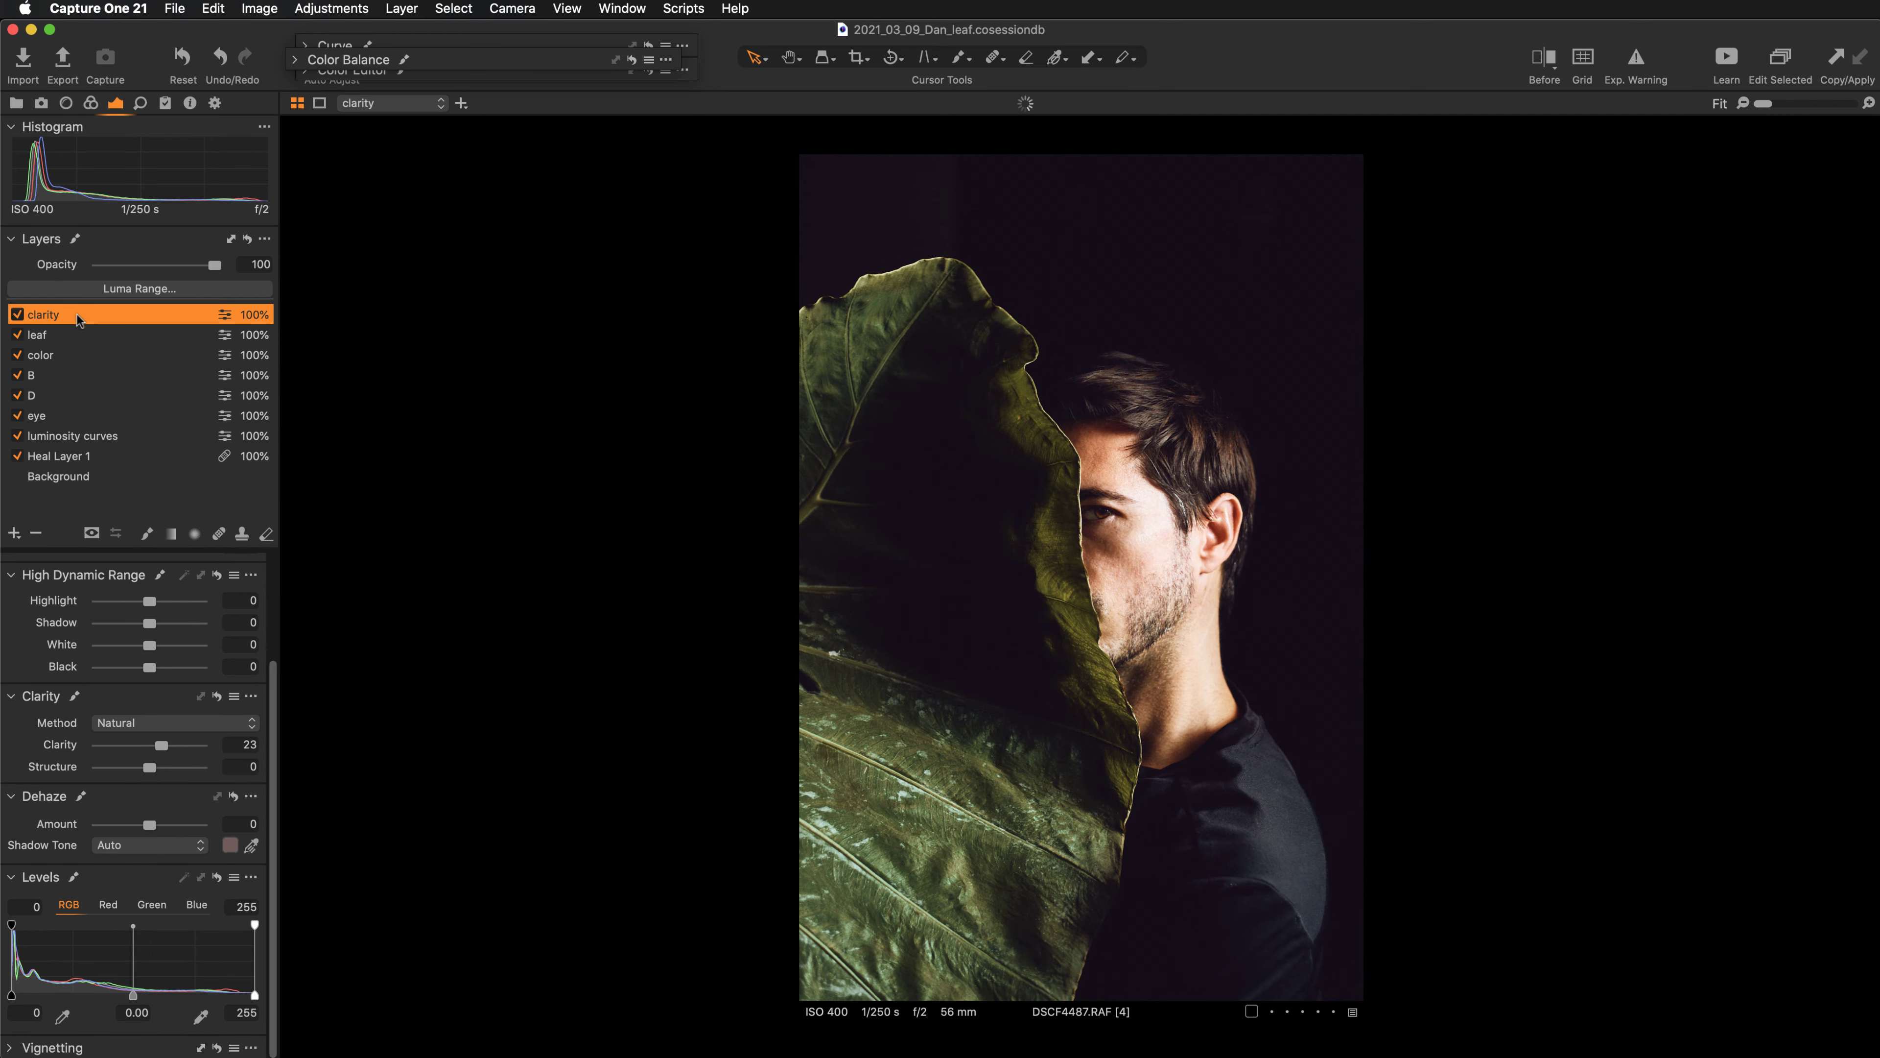
left_click(13, 533)
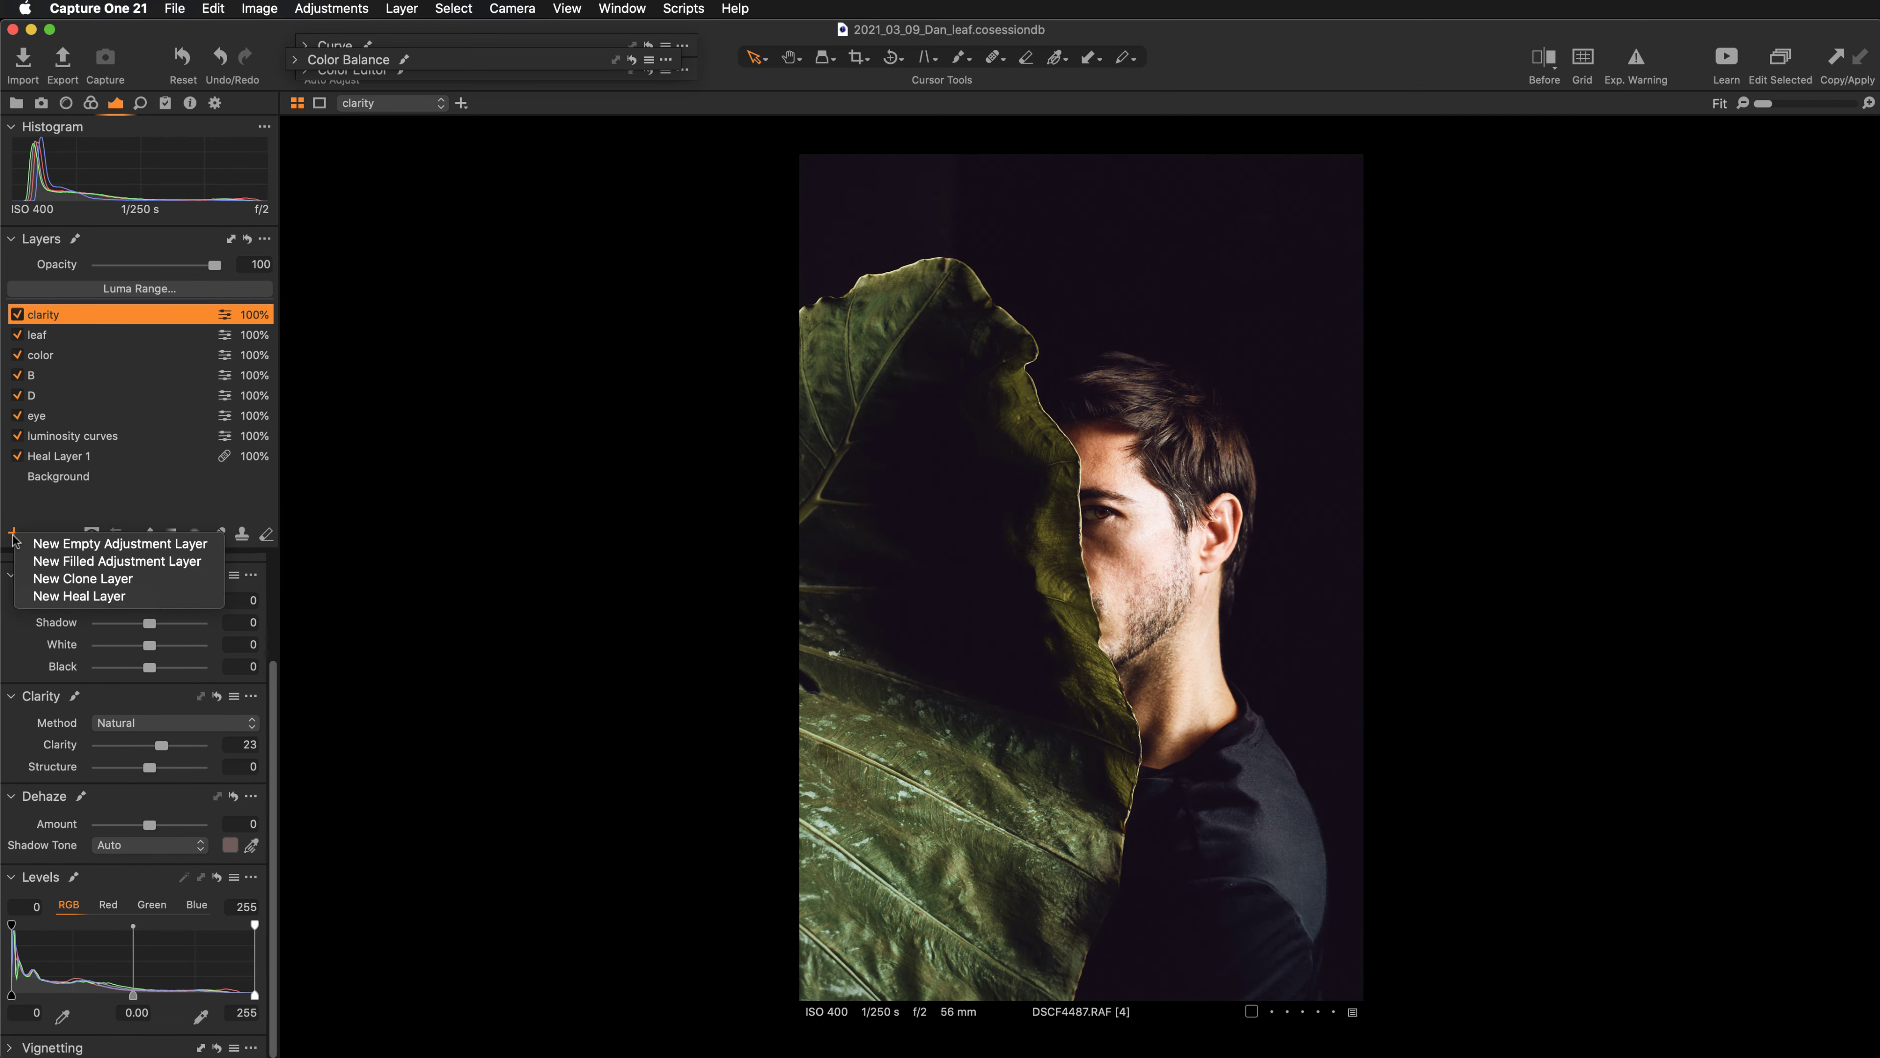
left_click(39, 563)
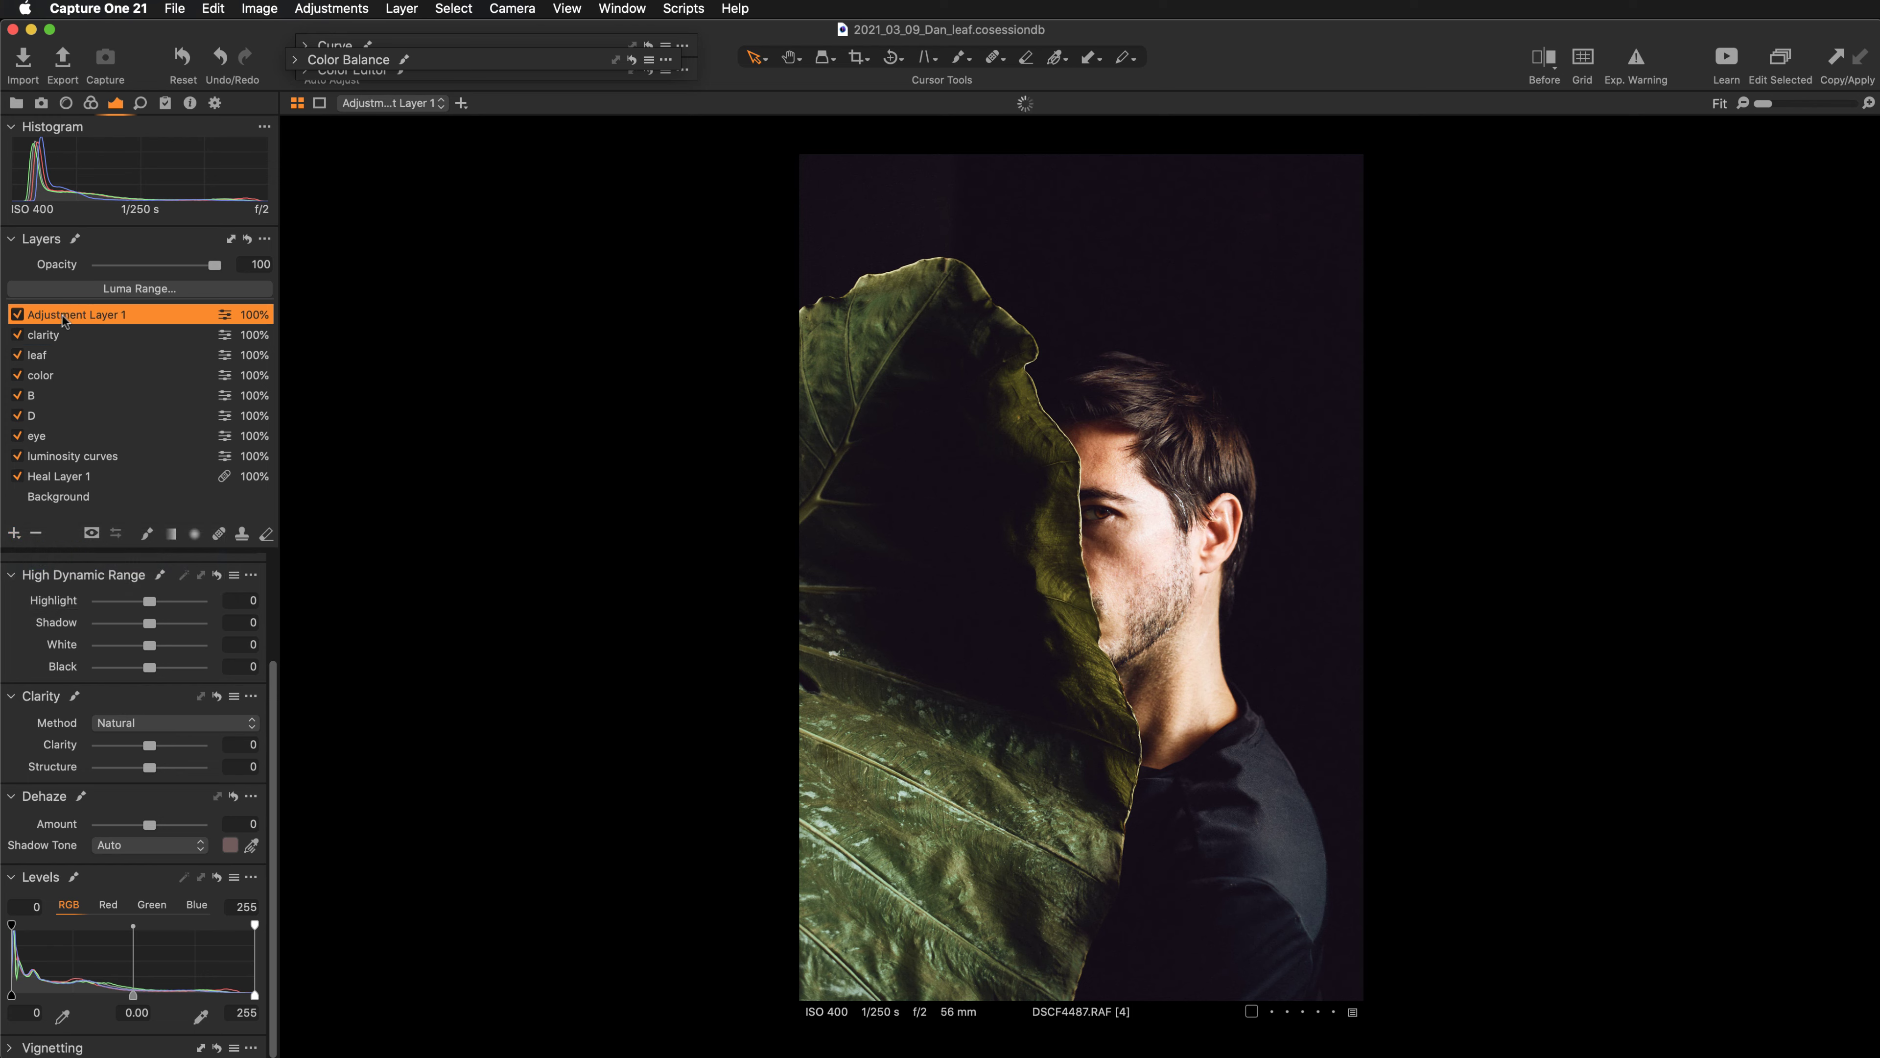
double_click(62, 313)
type("vi")
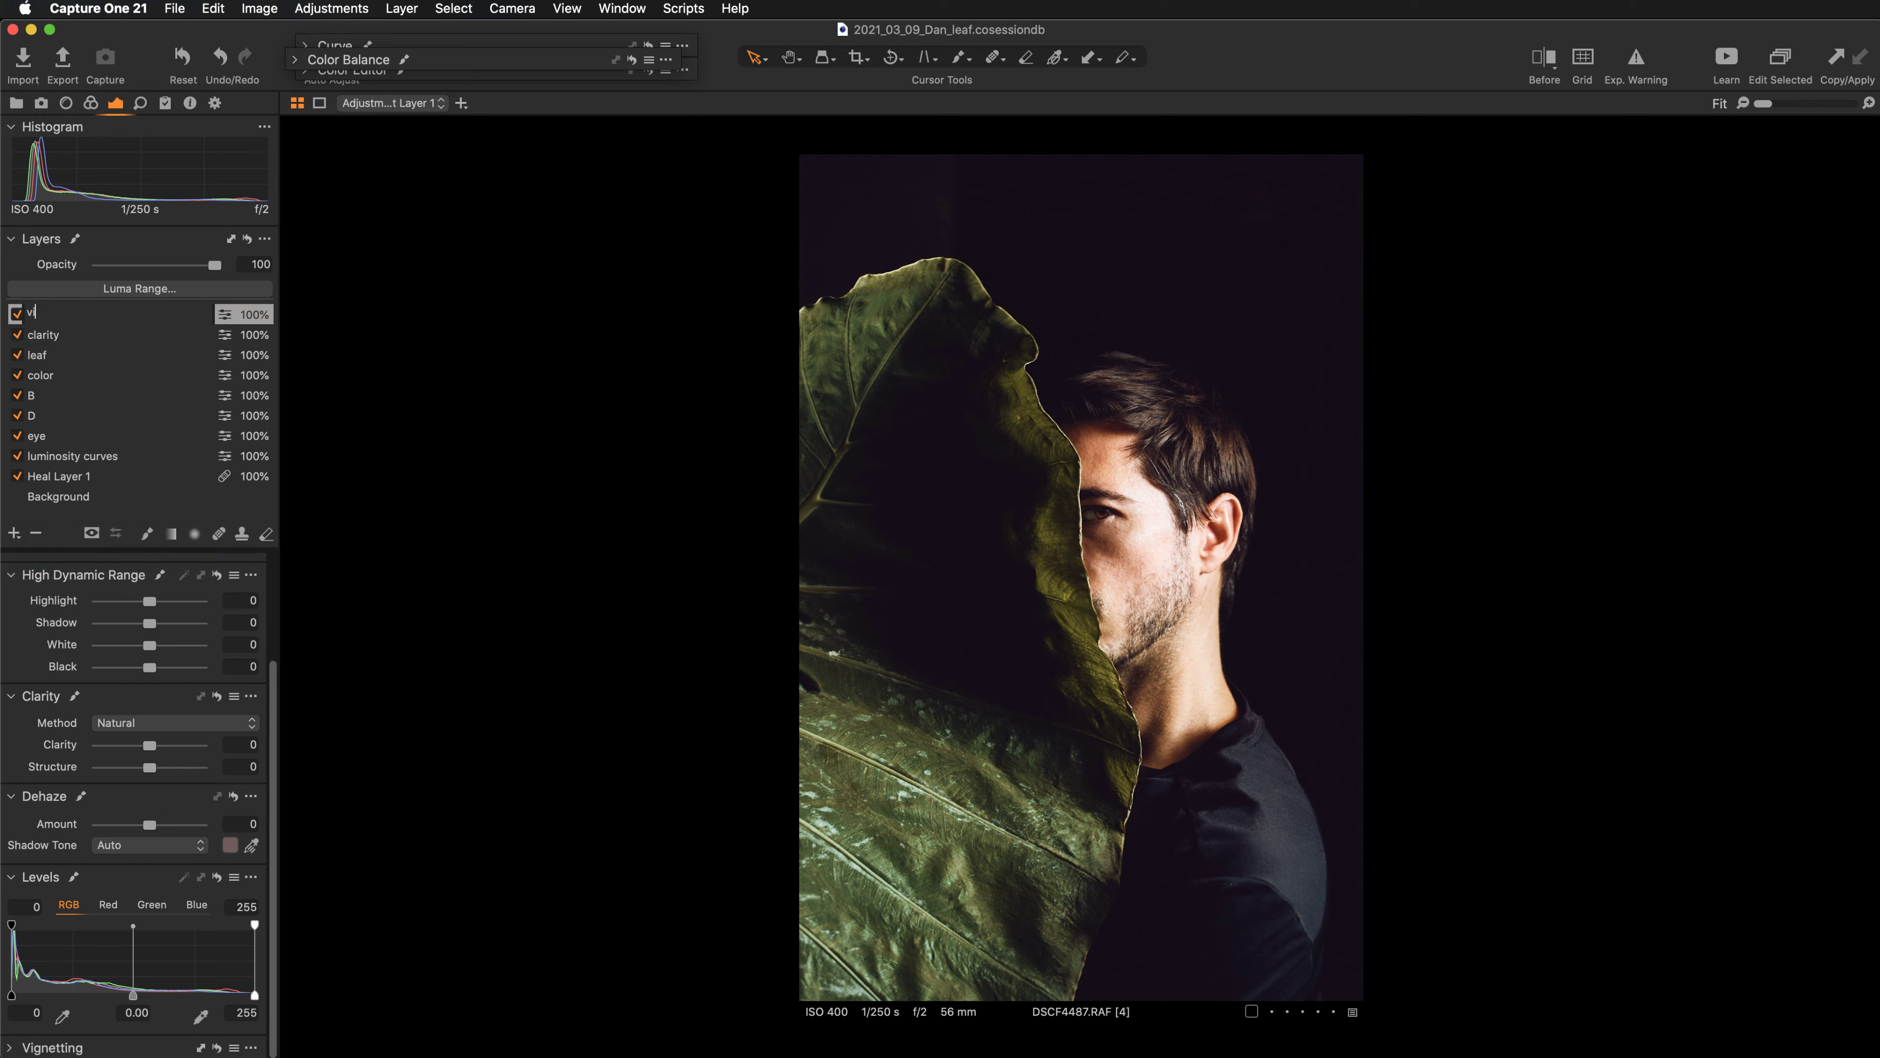
type("gnette")
key("Return")
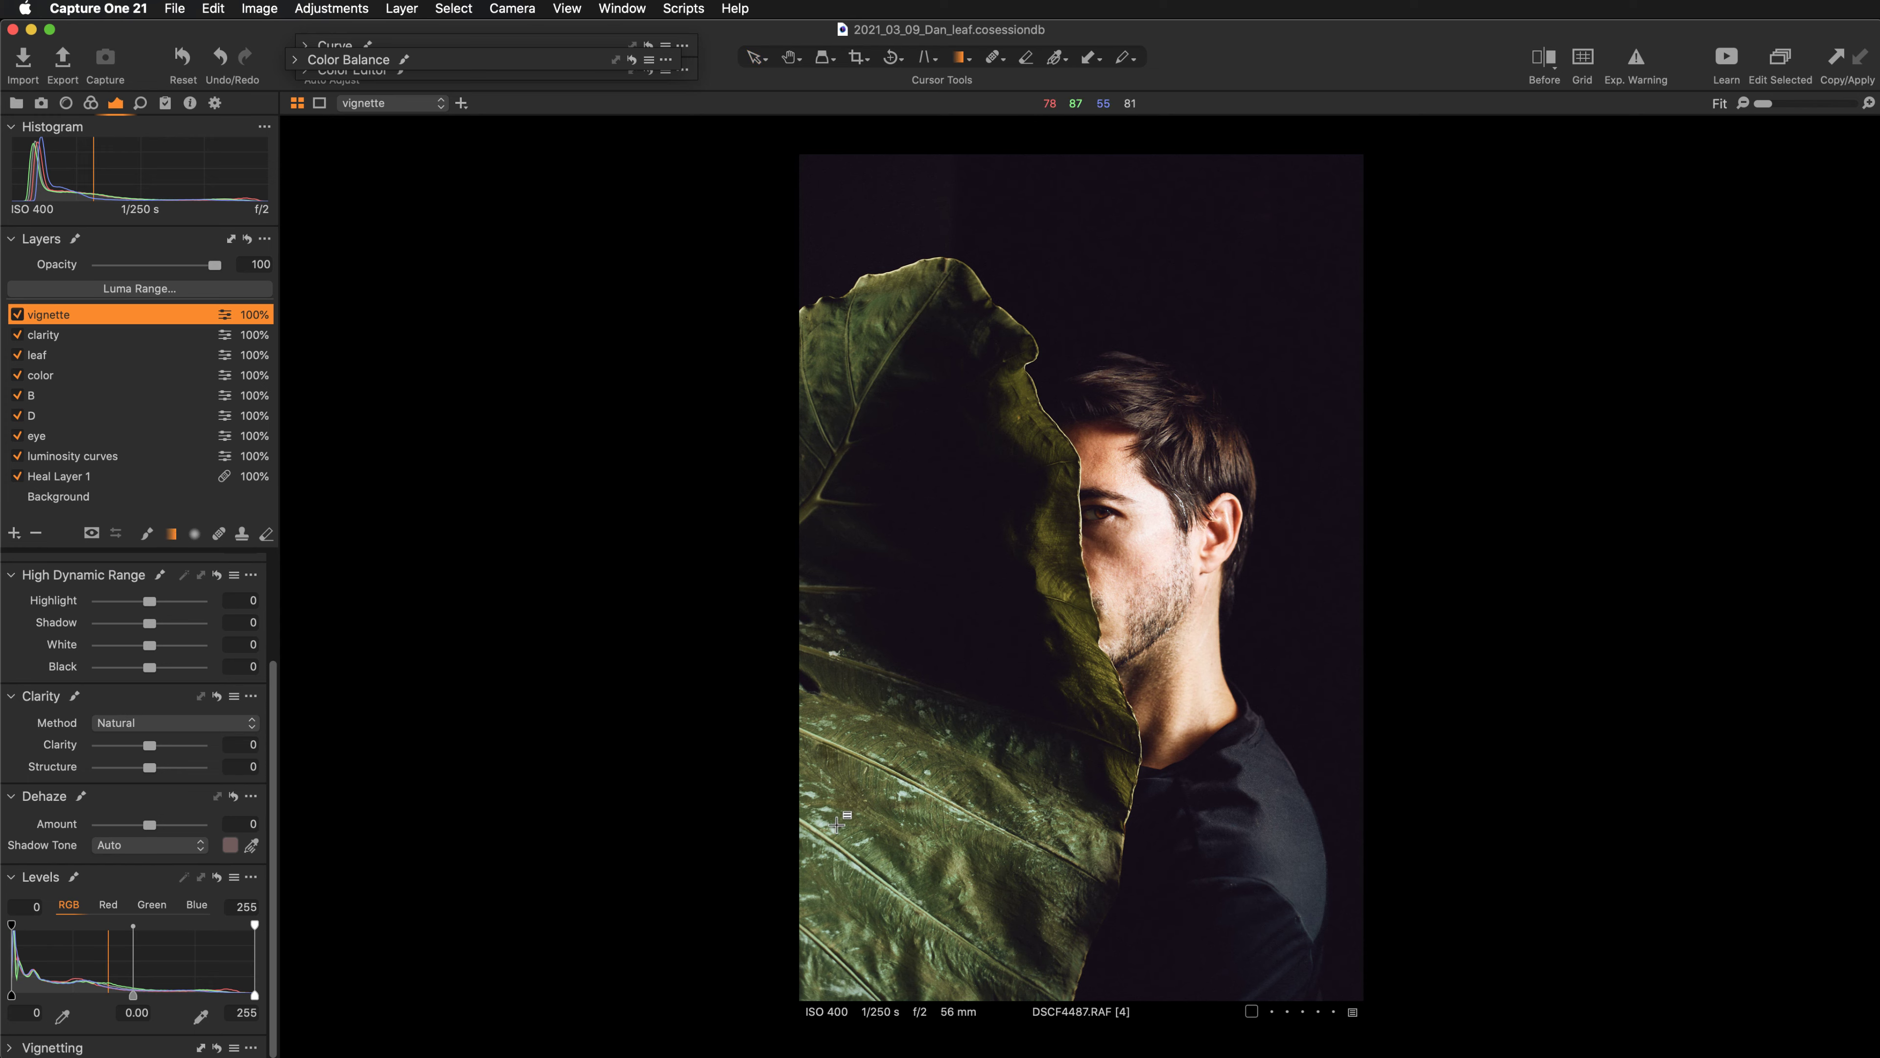
Draw a diagonal linear gradient mask over the leaf's lower-left area, check its coverage, and set the vignette layer's Exposure to -0.8.
left_click(912, 754)
left_click_drag(912, 754, 990, 738)
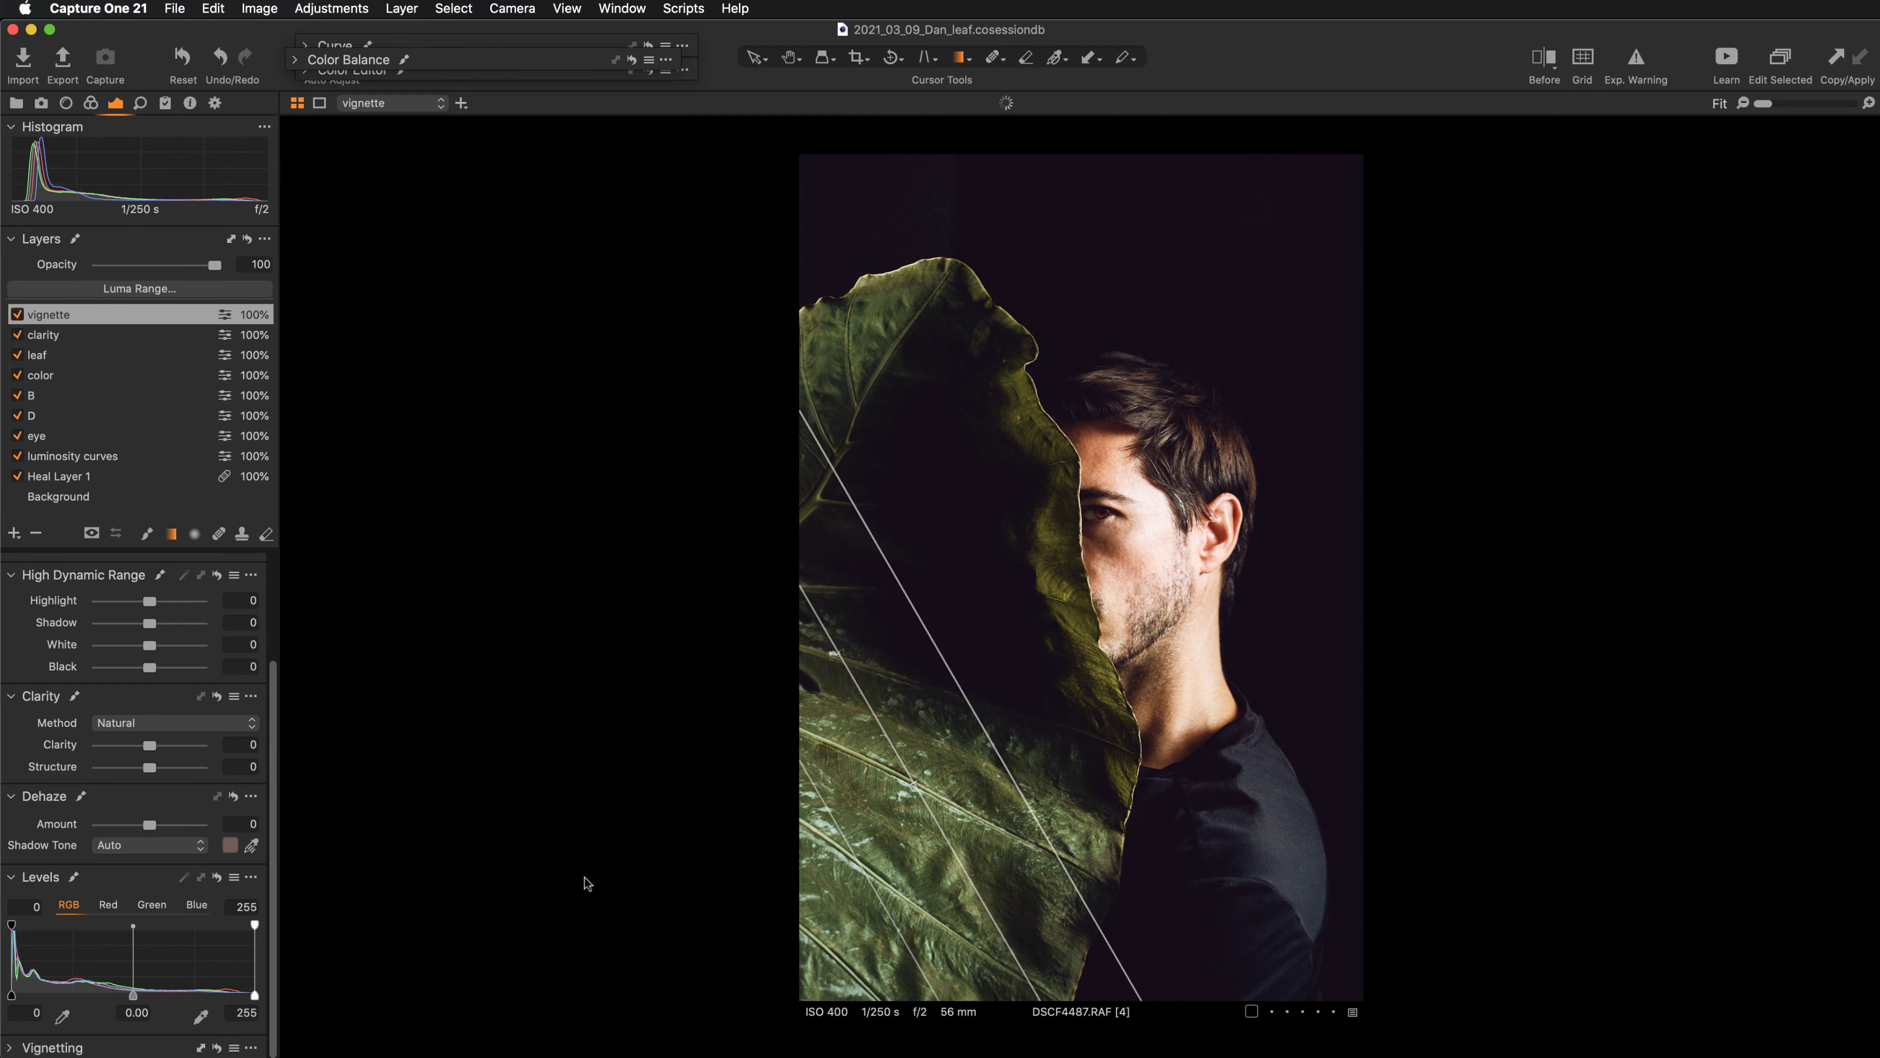
key("m")
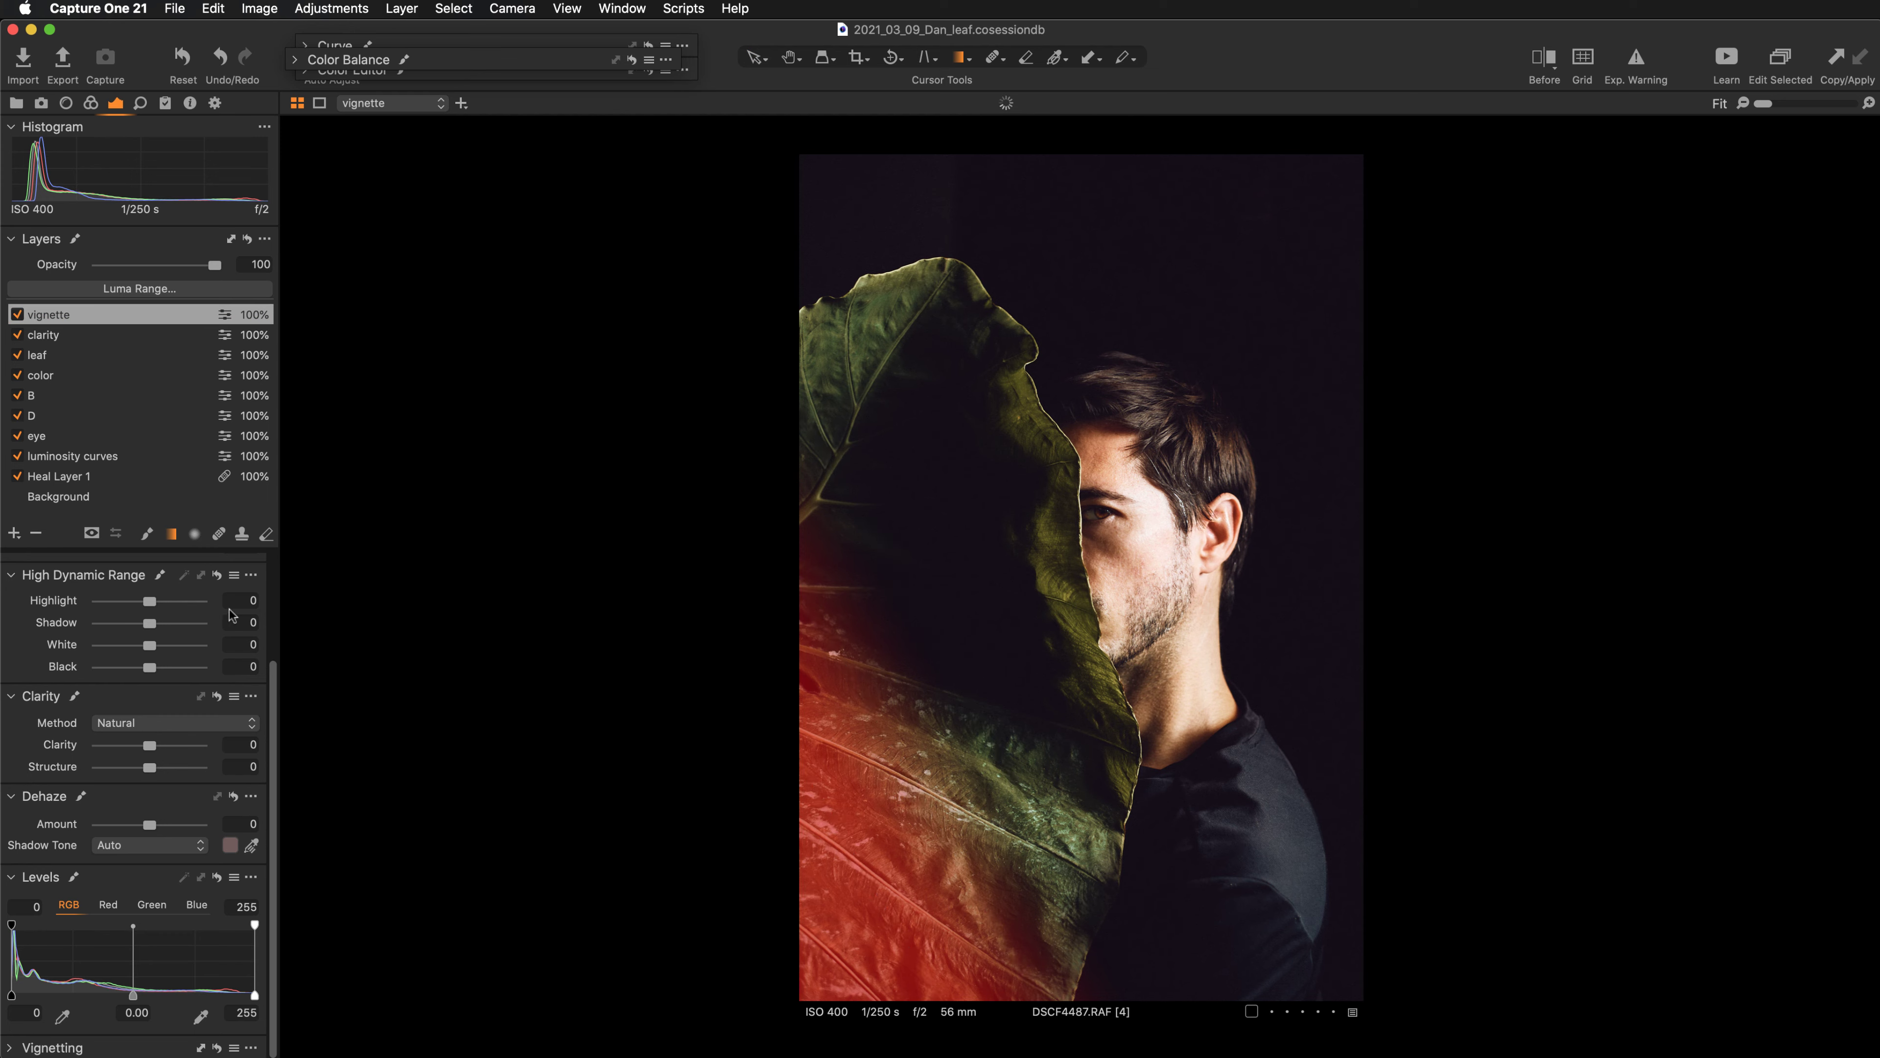
key("m")
scroll(164, 685, "up", 3)
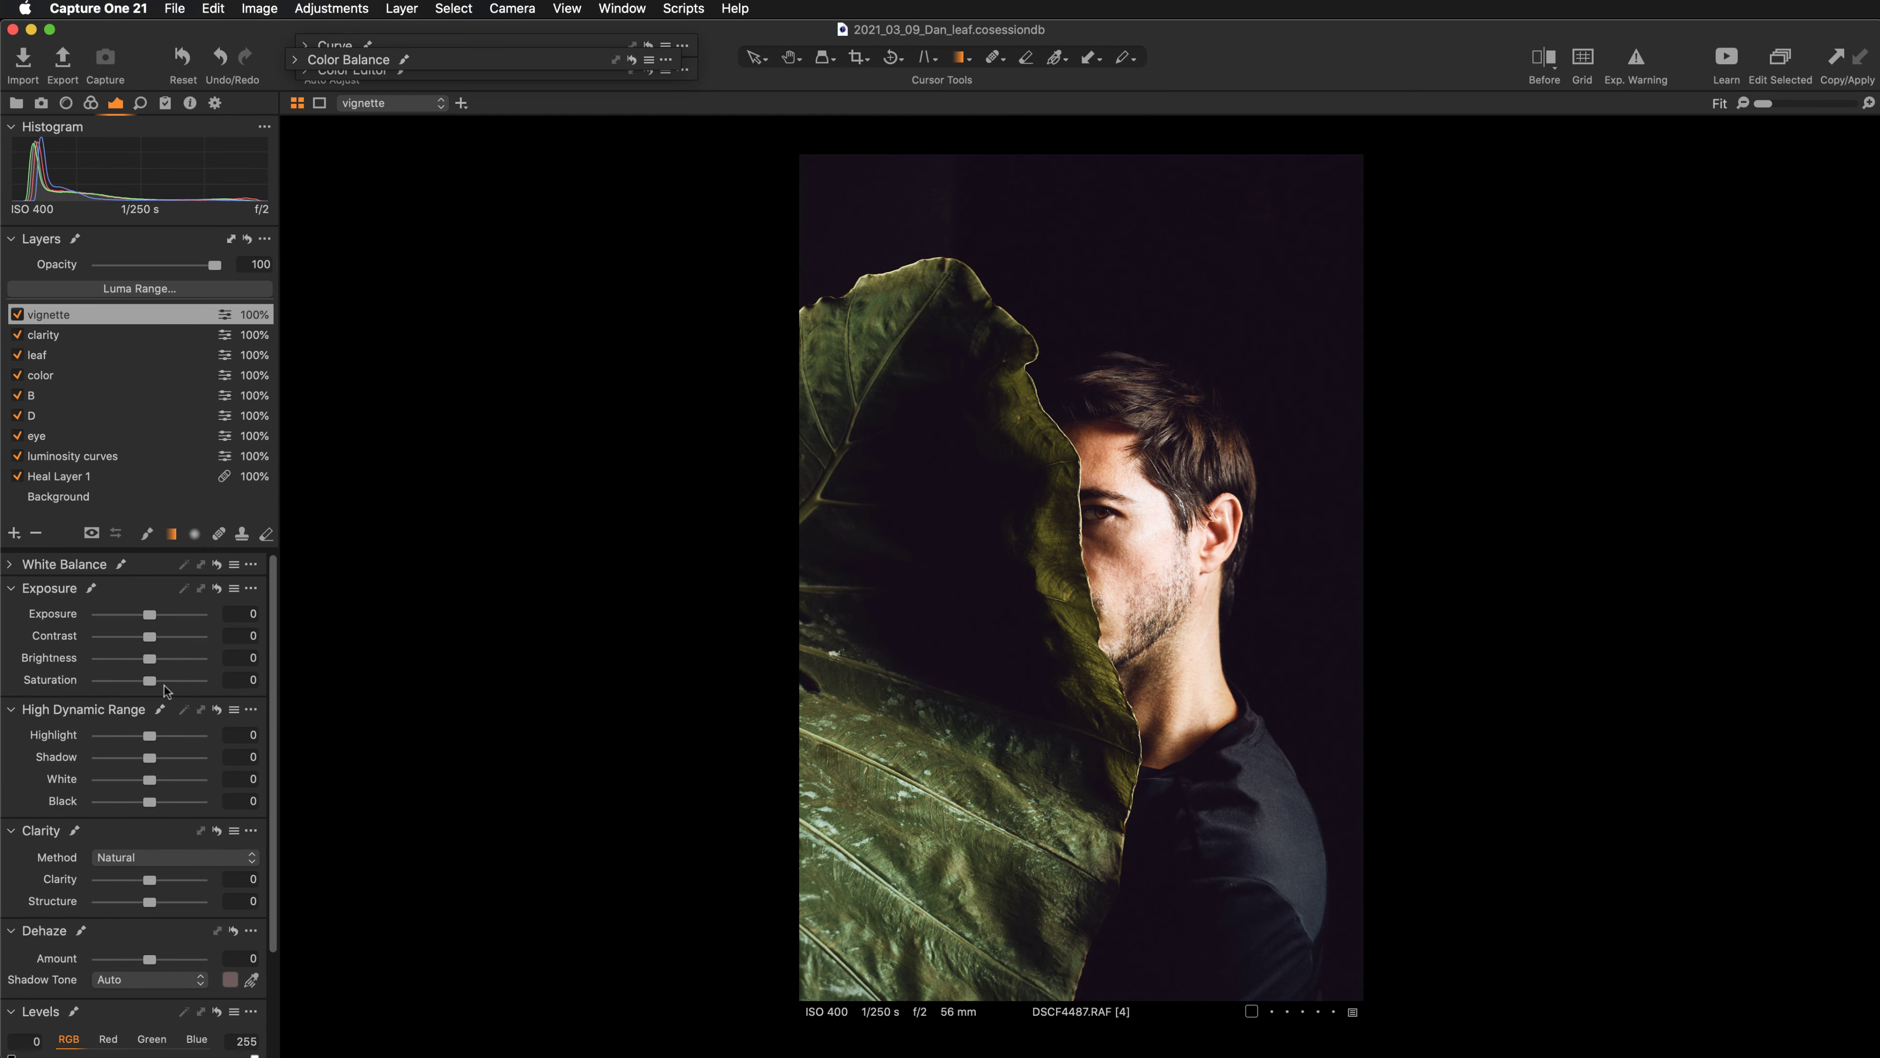
left_click_drag(150, 617, 140, 620)
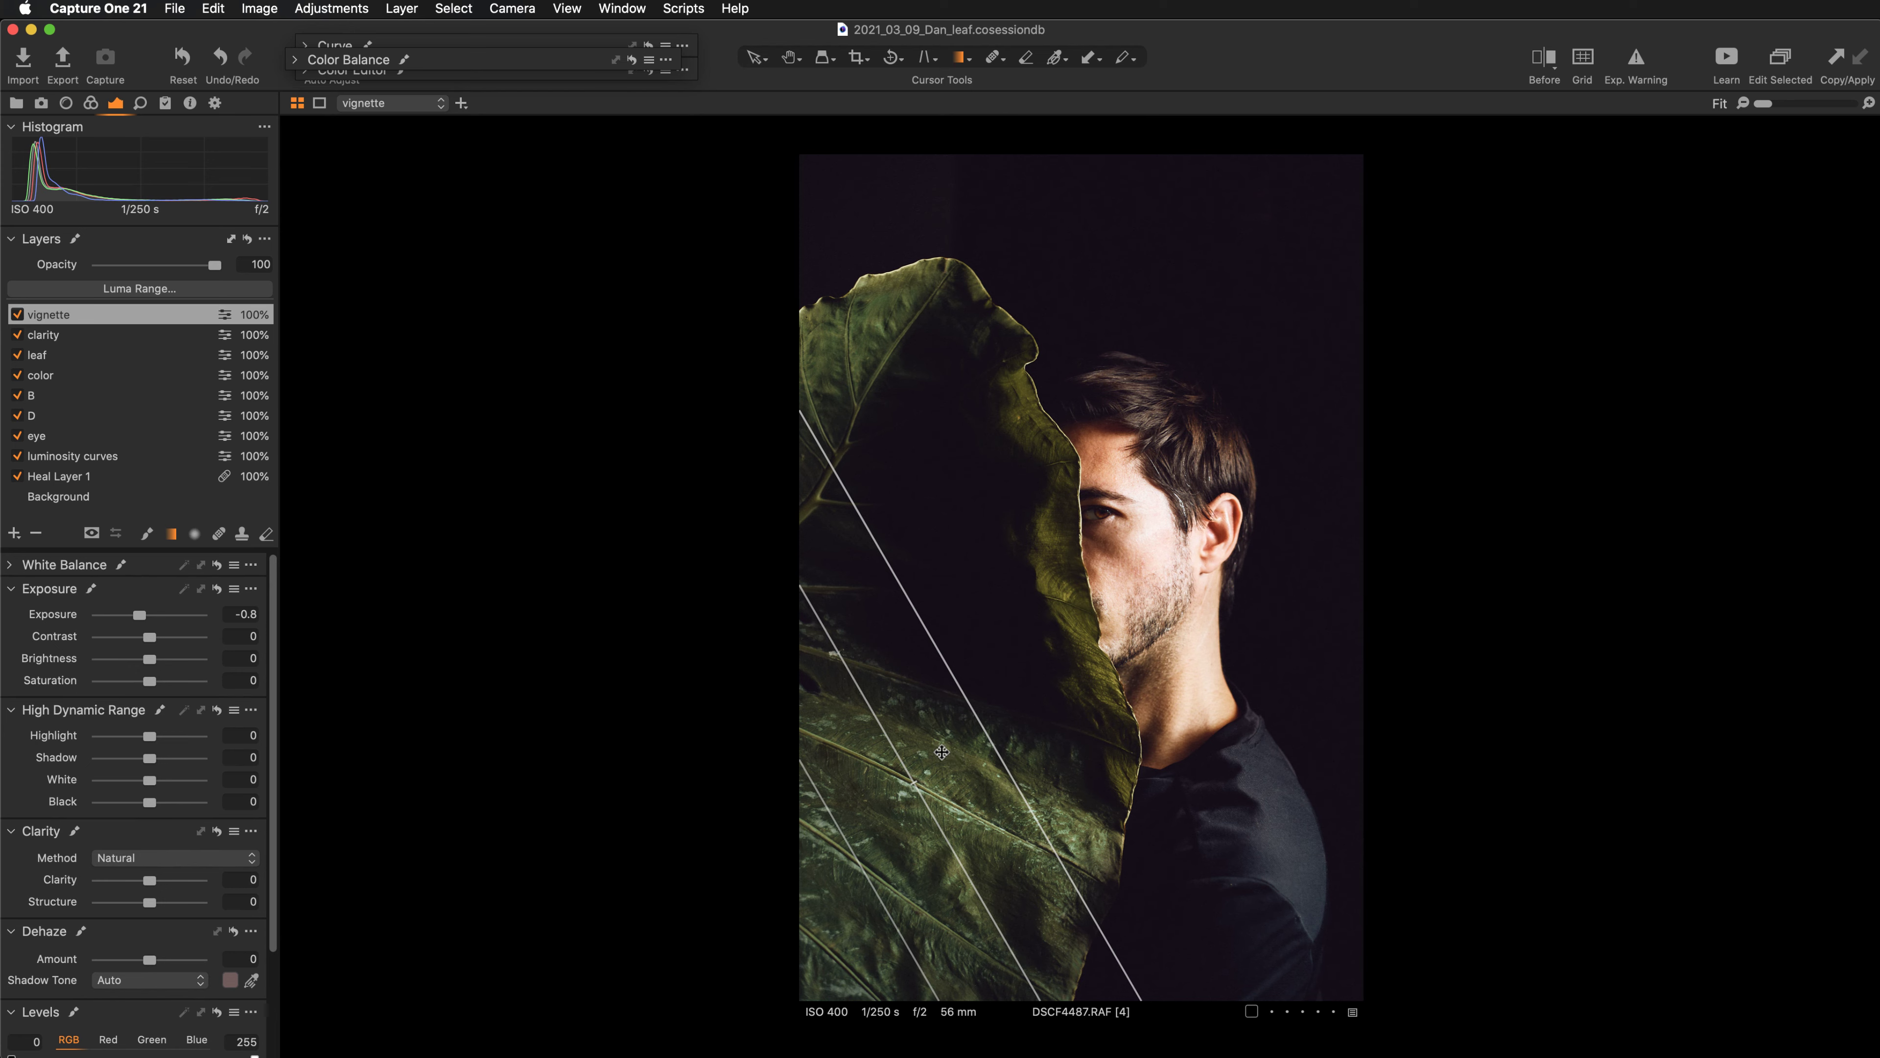
Move the vignette gradient closer to the photo's lower-left corner and fine-tune its placement and falloff over the leaf.
left_click_drag(942, 752, 868, 774)
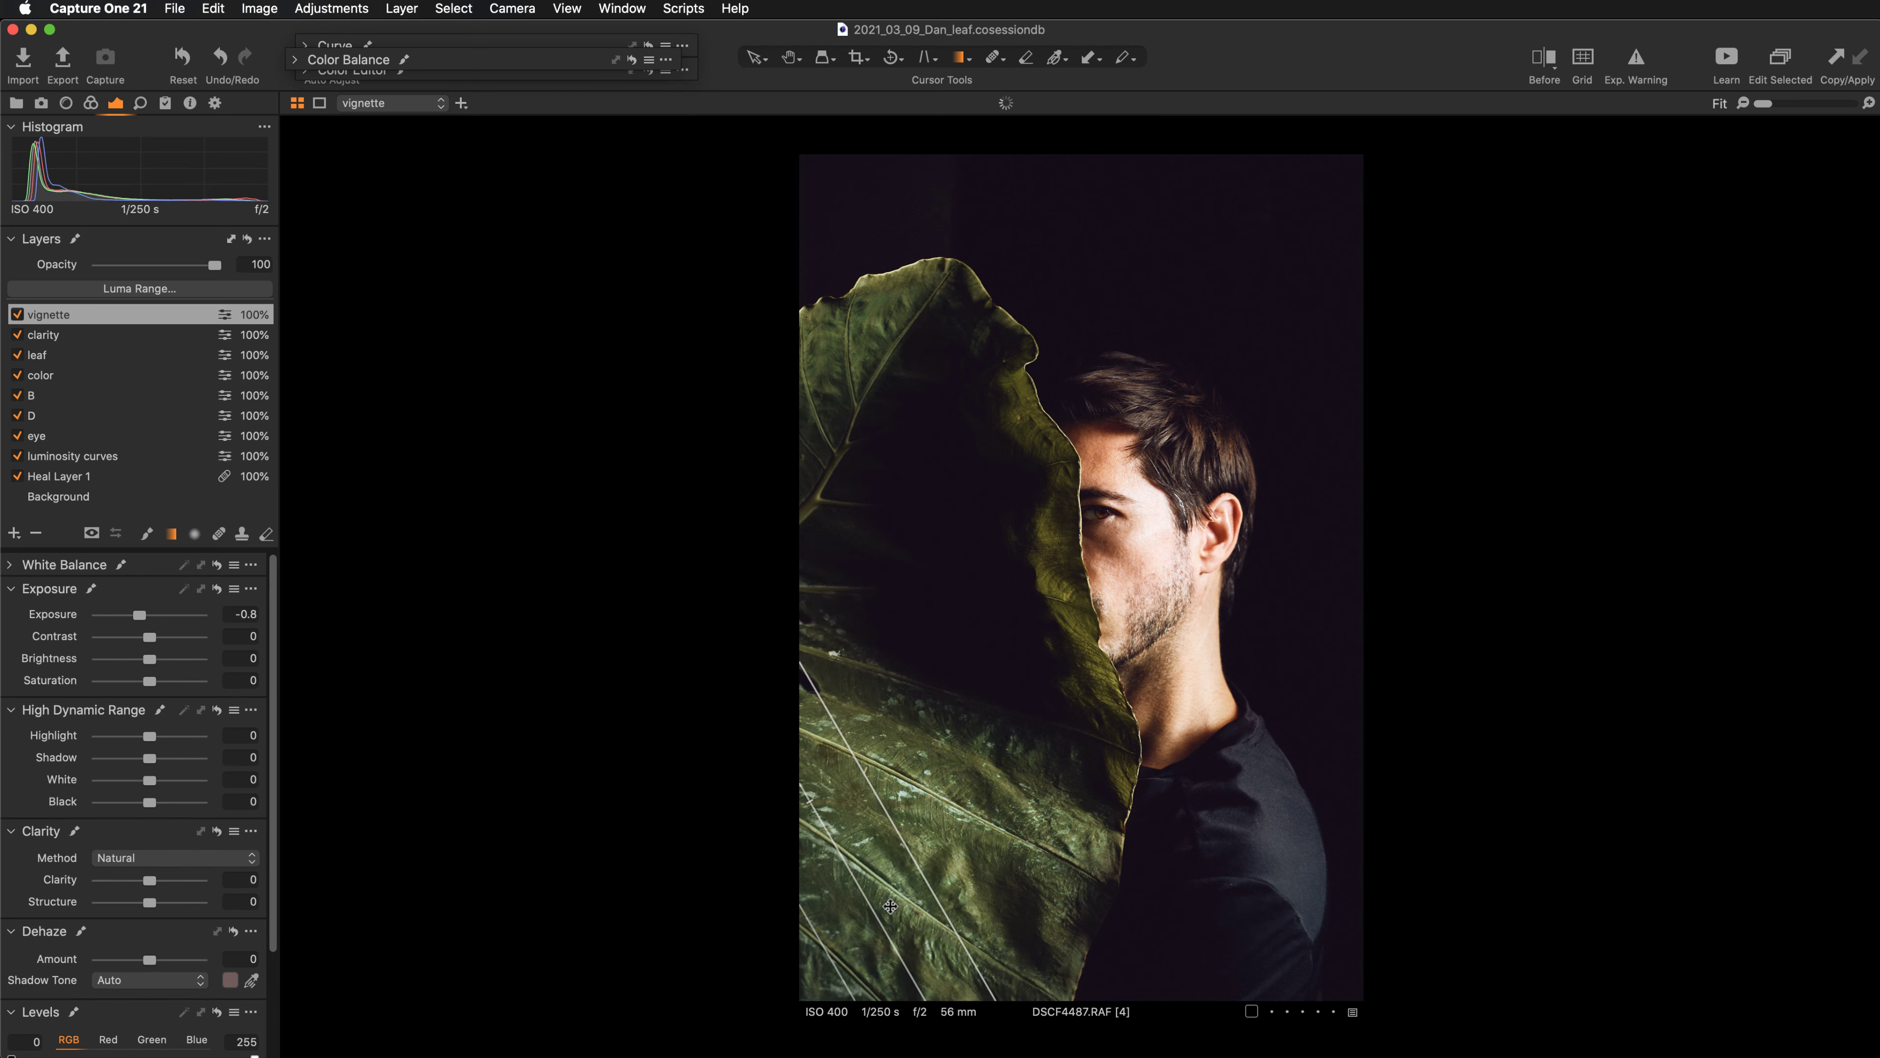
left_click_drag(876, 923, 885, 921)
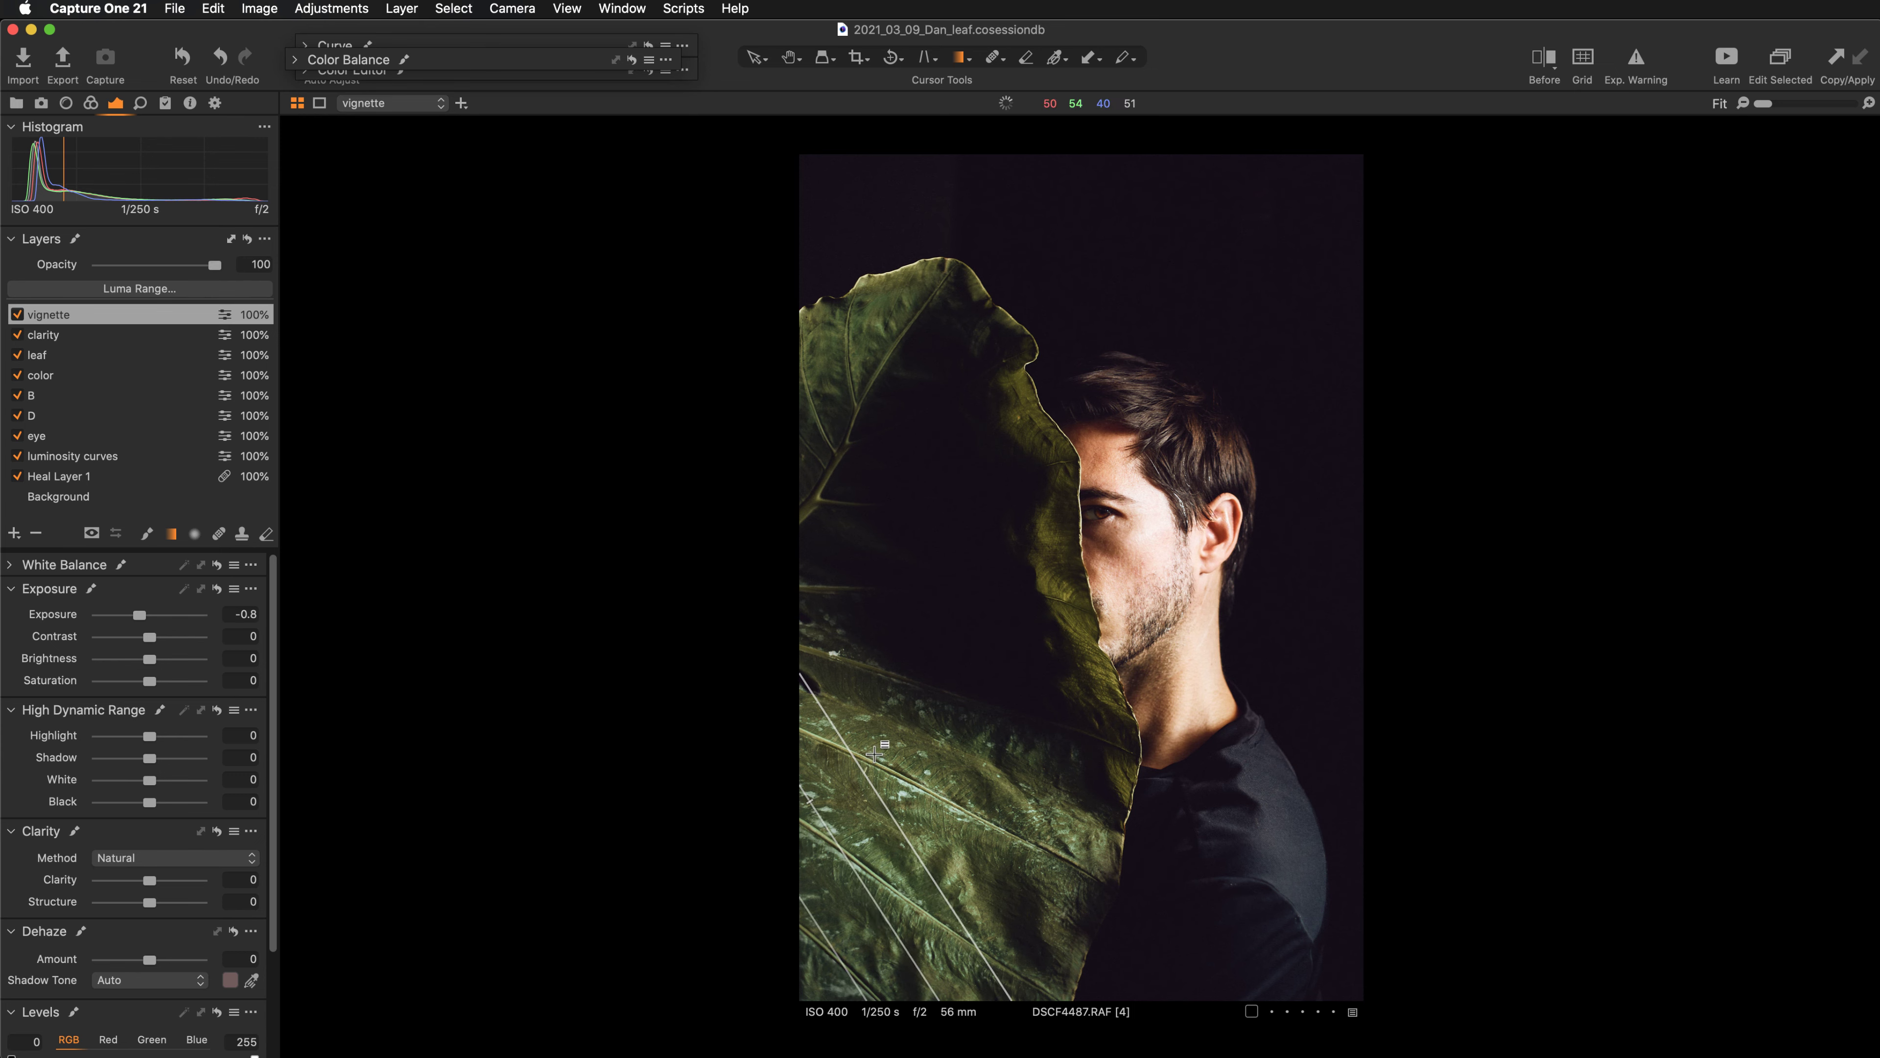
left_click_drag(859, 771, 823, 729)
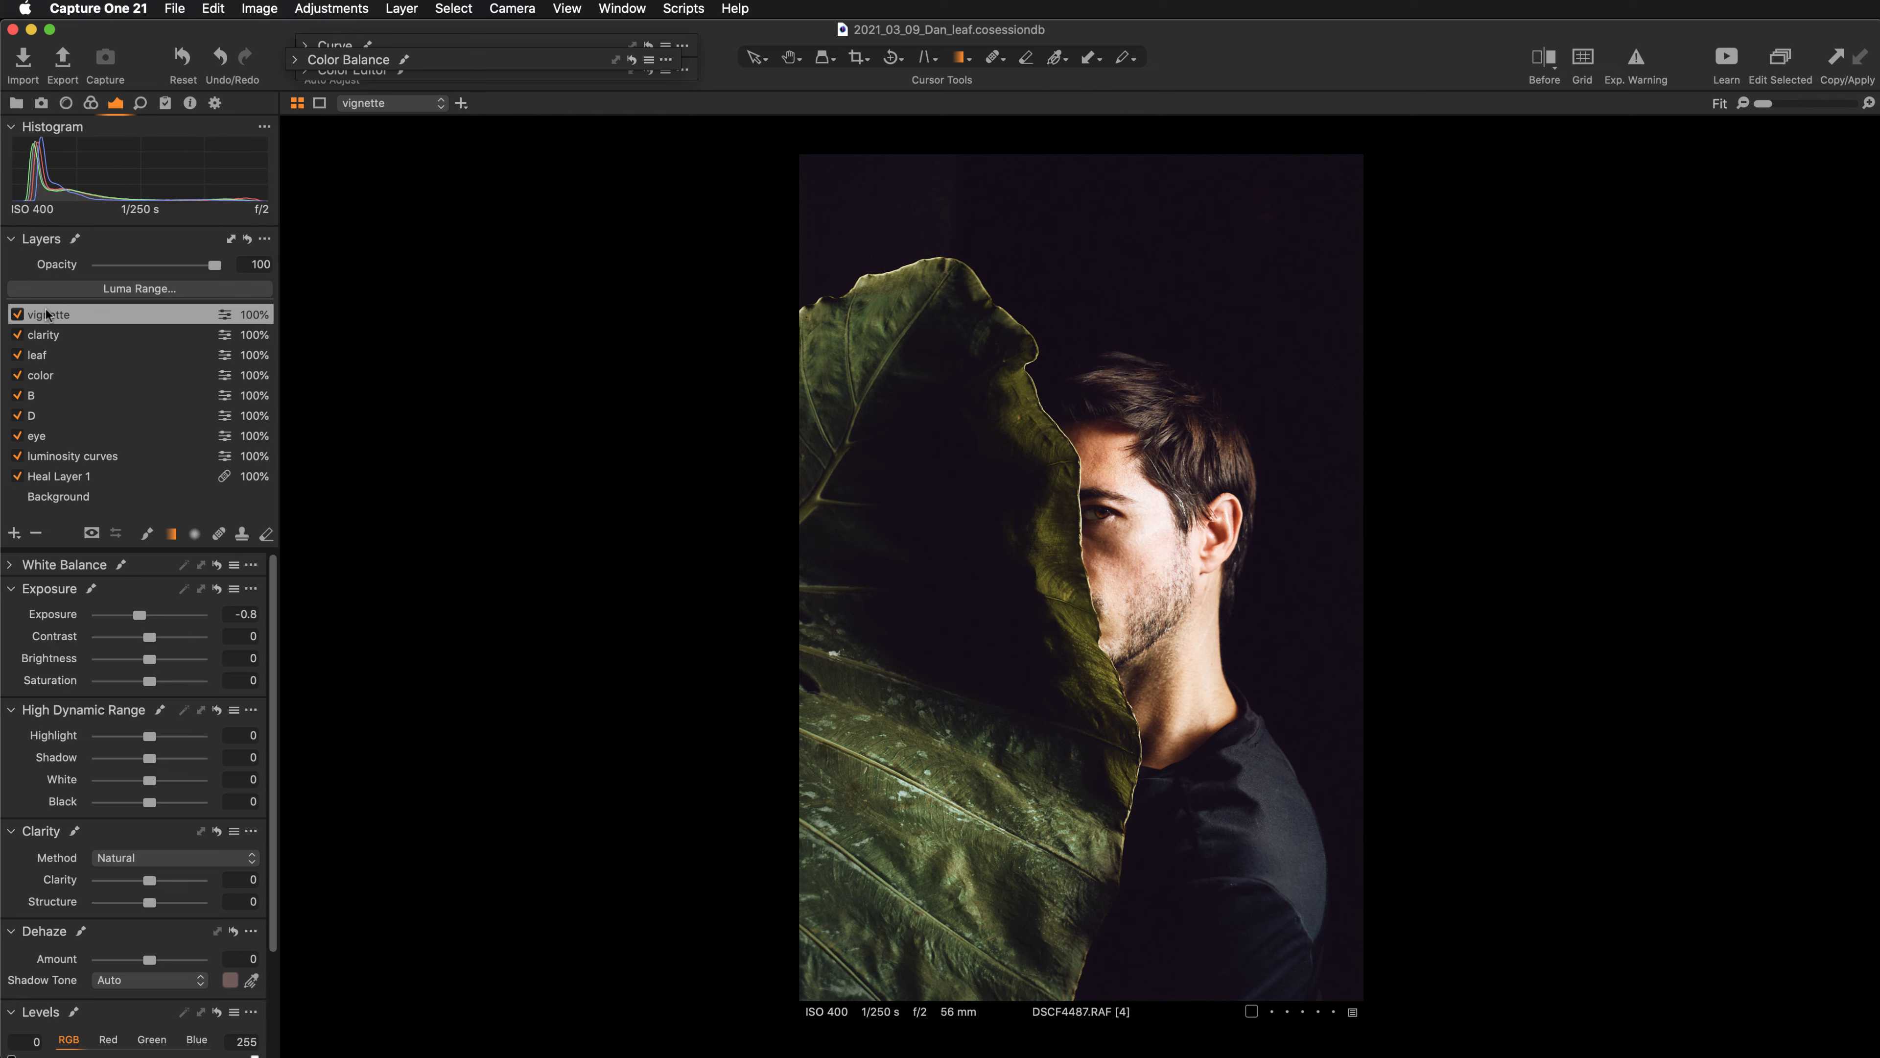
Compare the photo with the vignette layer off and on, and sweep the before/after split across the whole image.
left_click(16, 315)
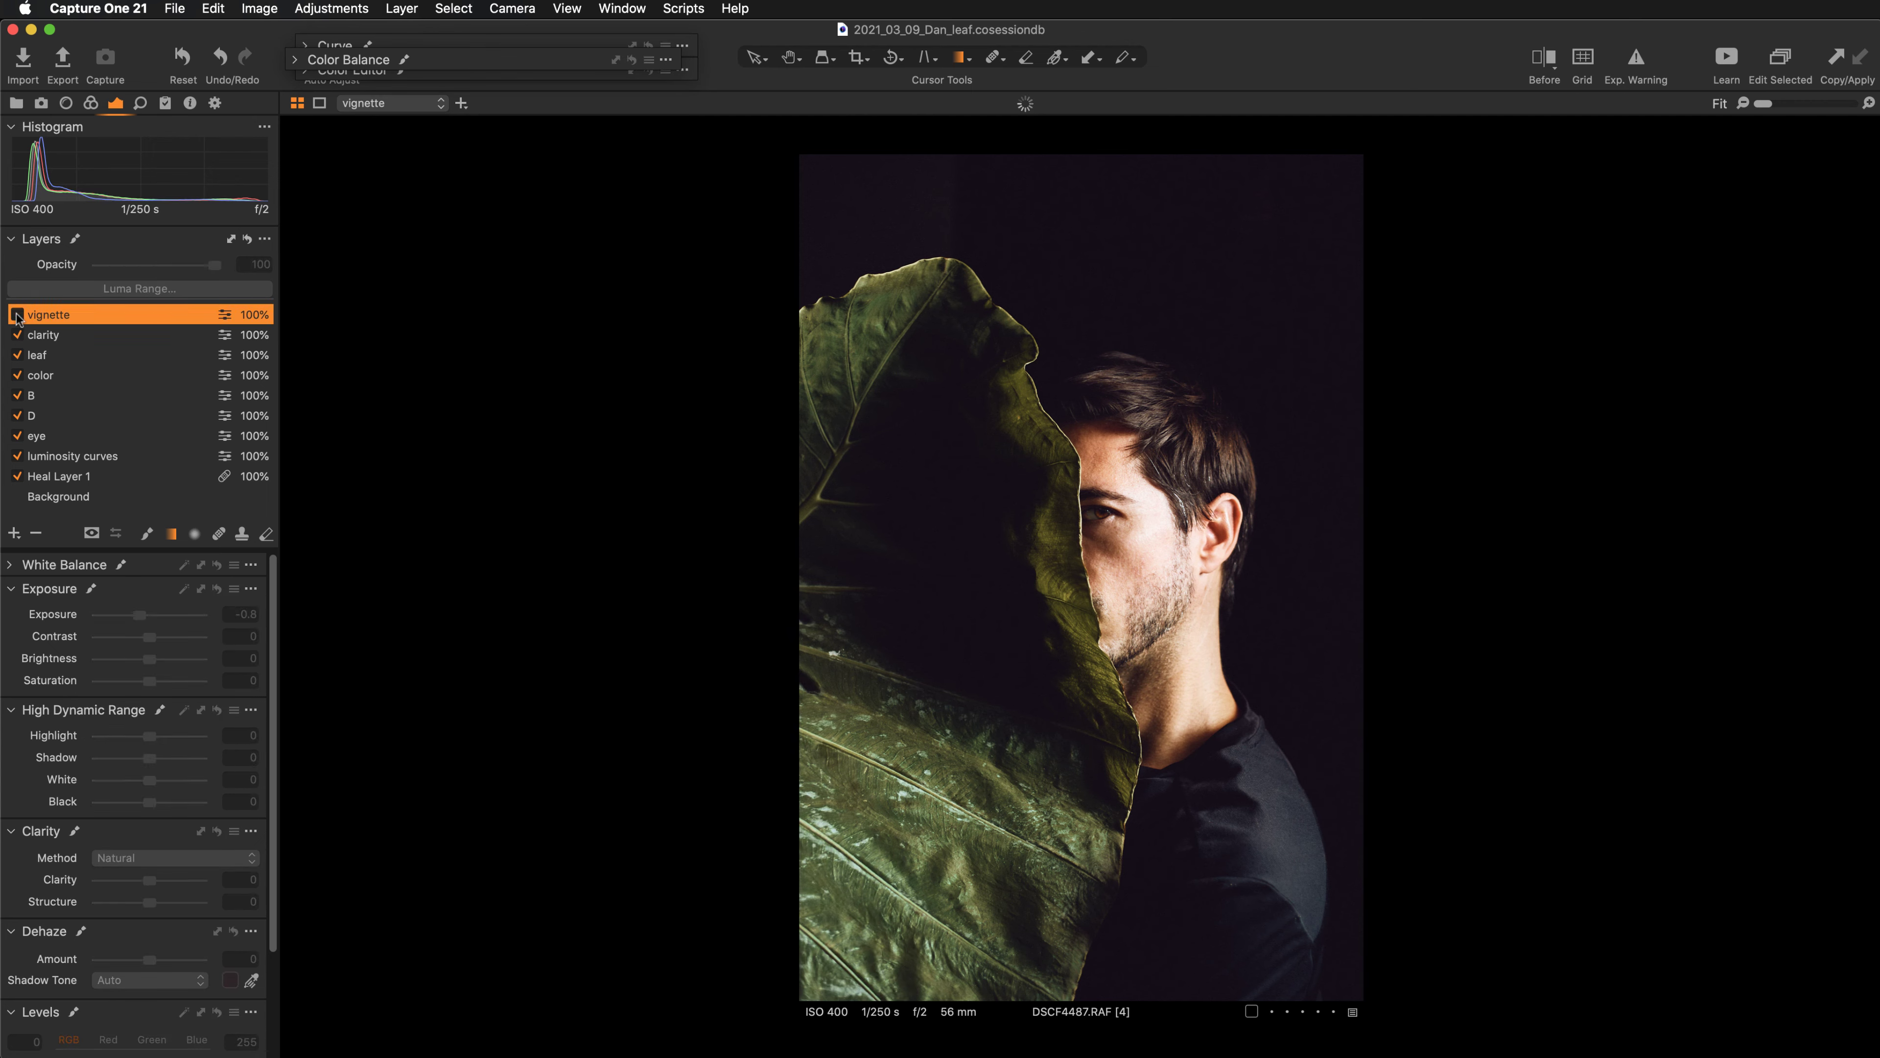
left_click(16, 314)
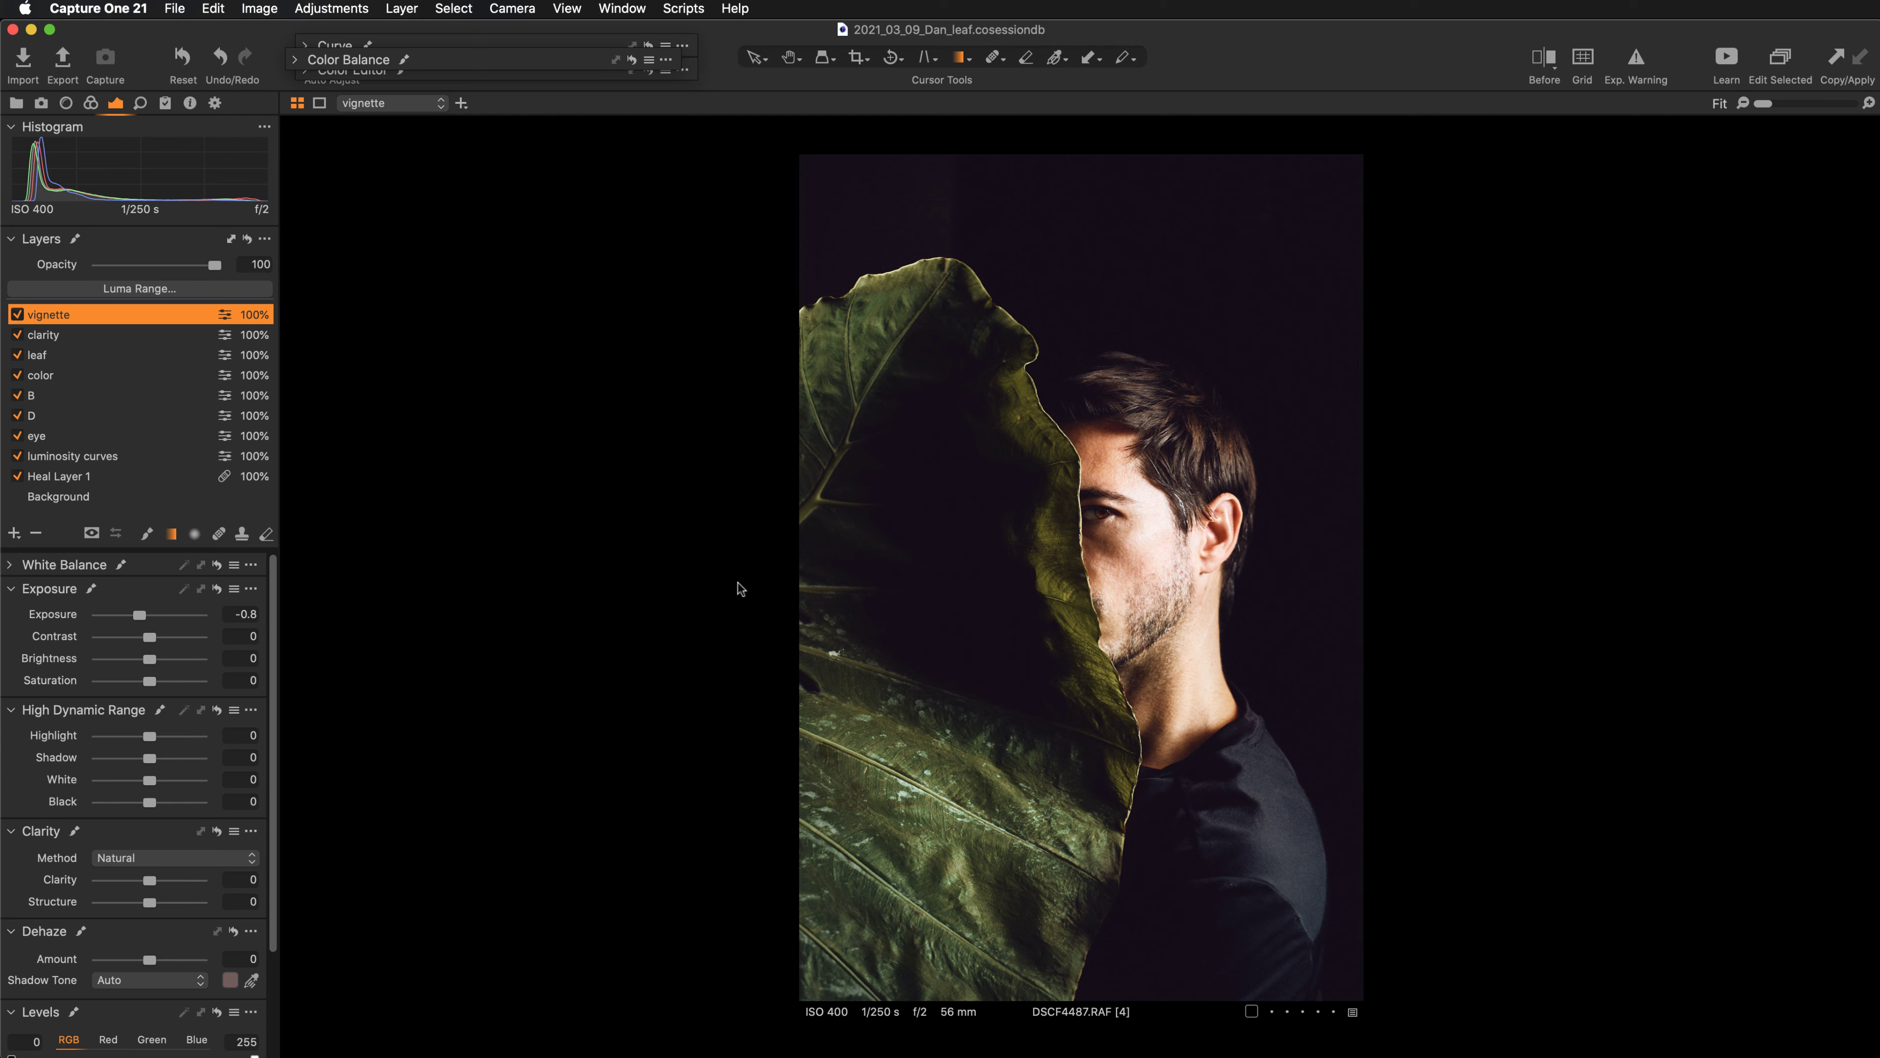
key("y")
left_click_drag(1083, 585, 789, 613)
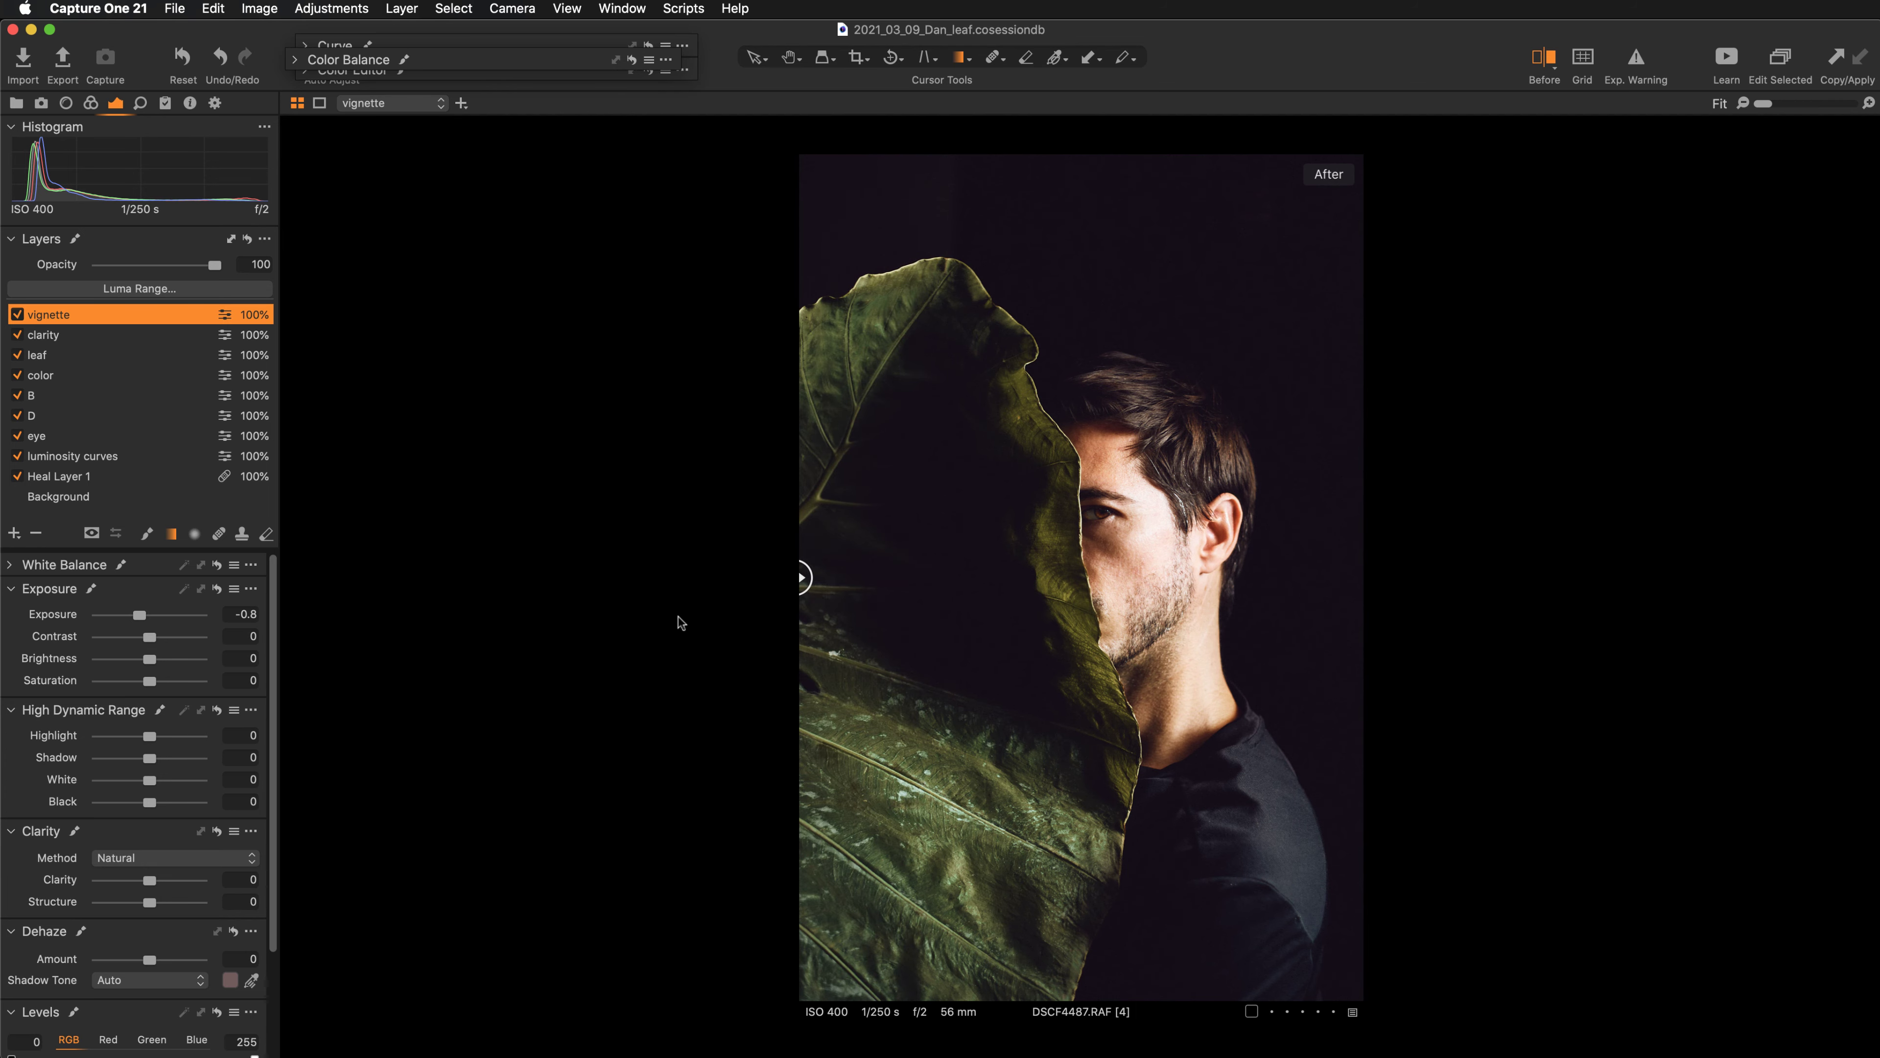